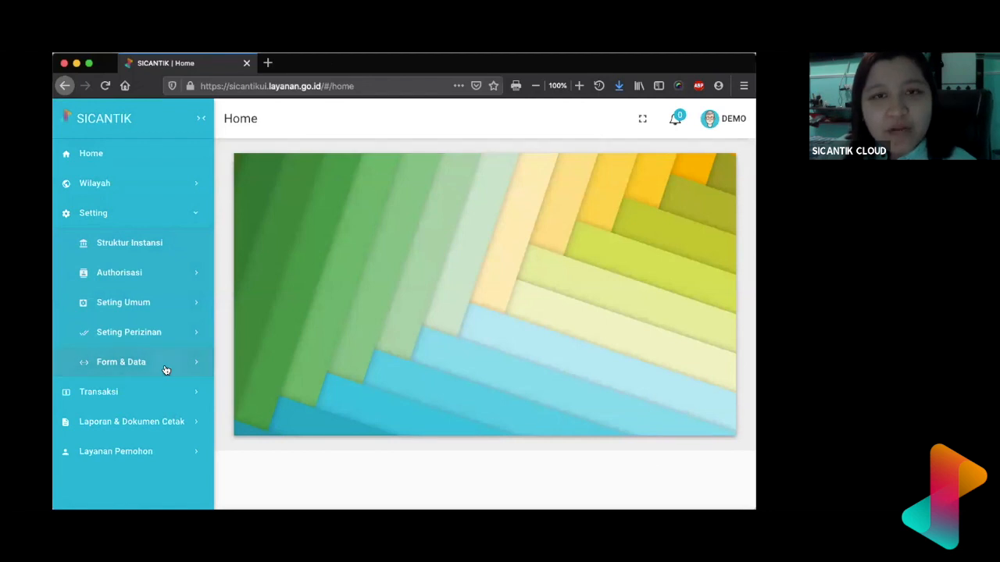
# Step: Scroll down the sidebar to show the Form & Data settings pages, including Kamus Data
pyautogui.scroll(-2, 166, 370)
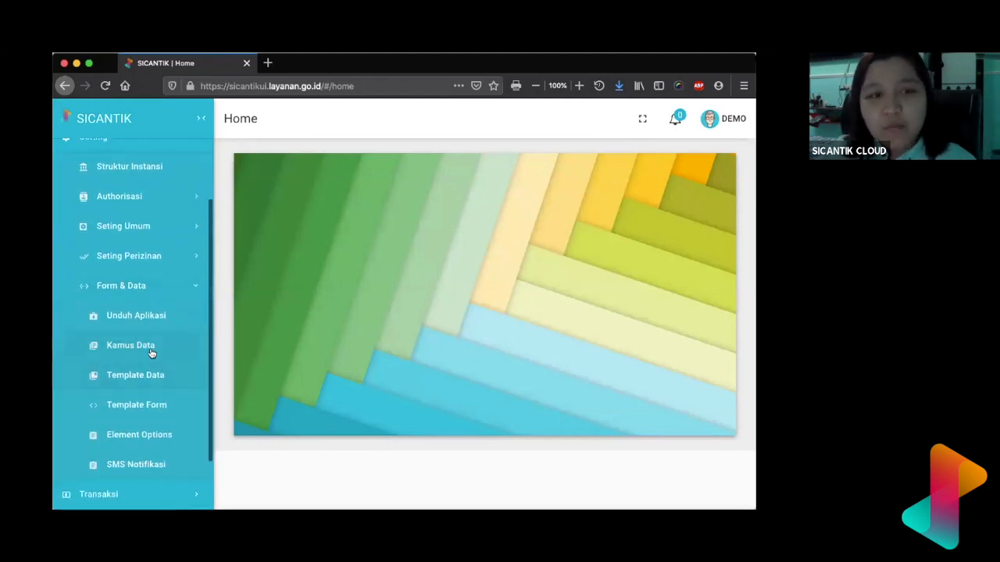
# Step: Open Kamus Data via Setting > Form & Data and highlight the data_teknis_peternakan table
pyautogui.click(150, 352)
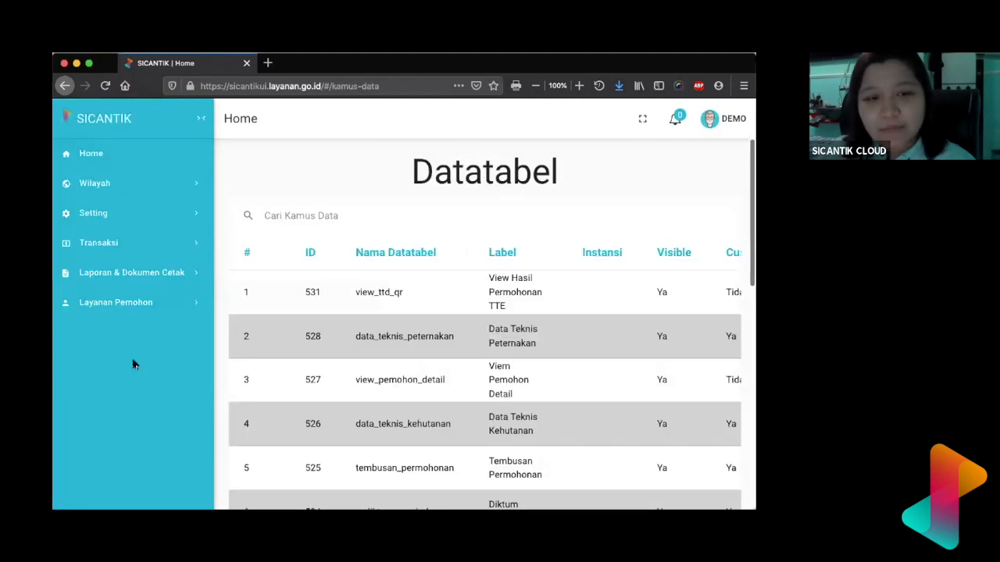
pyautogui.click(156, 217)
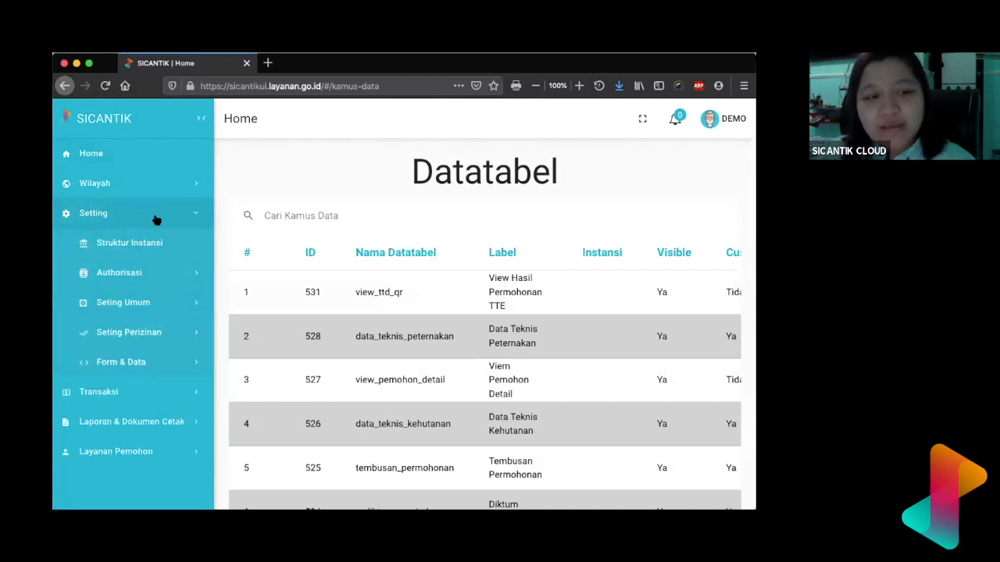
pyautogui.click(157, 365)
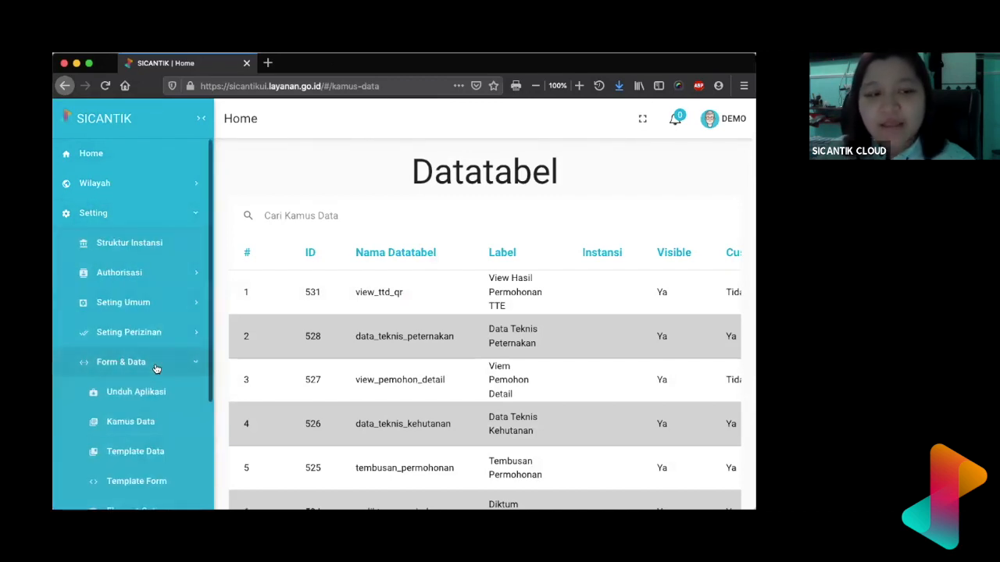
pyautogui.click(145, 431)
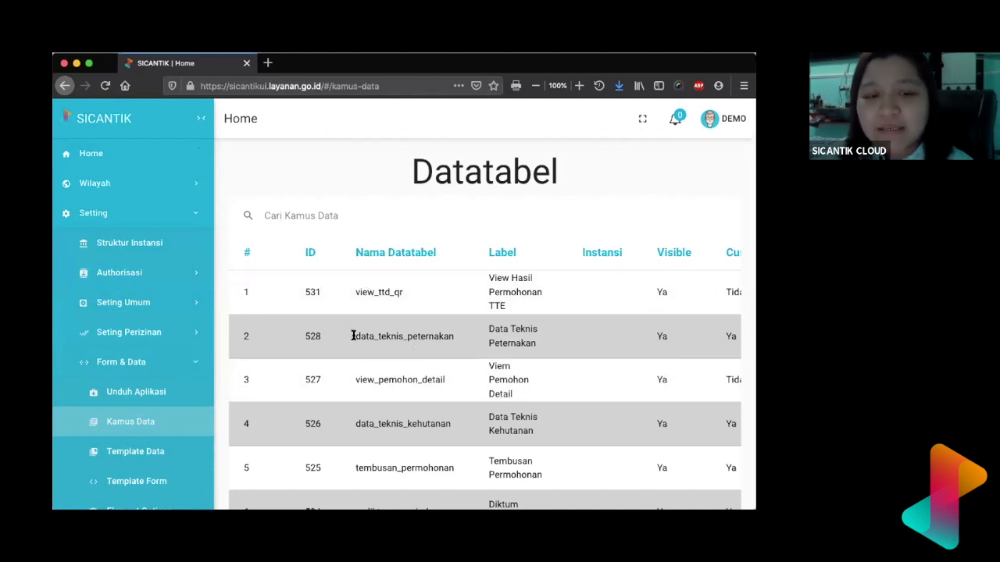
pyautogui.moveTo(353, 336); pyautogui.dragTo(457, 336)
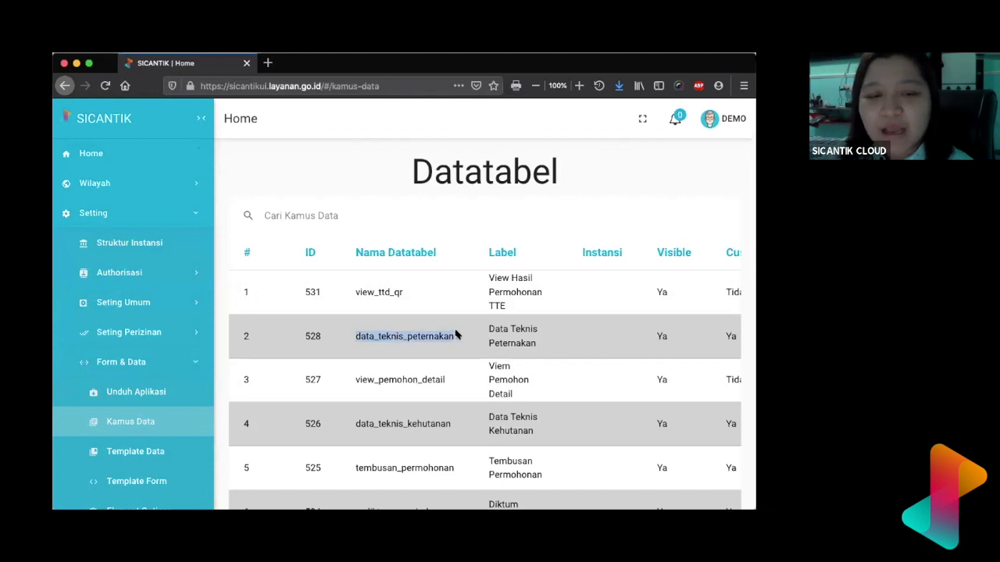
pyautogui.scroll(-3, 434, 424)
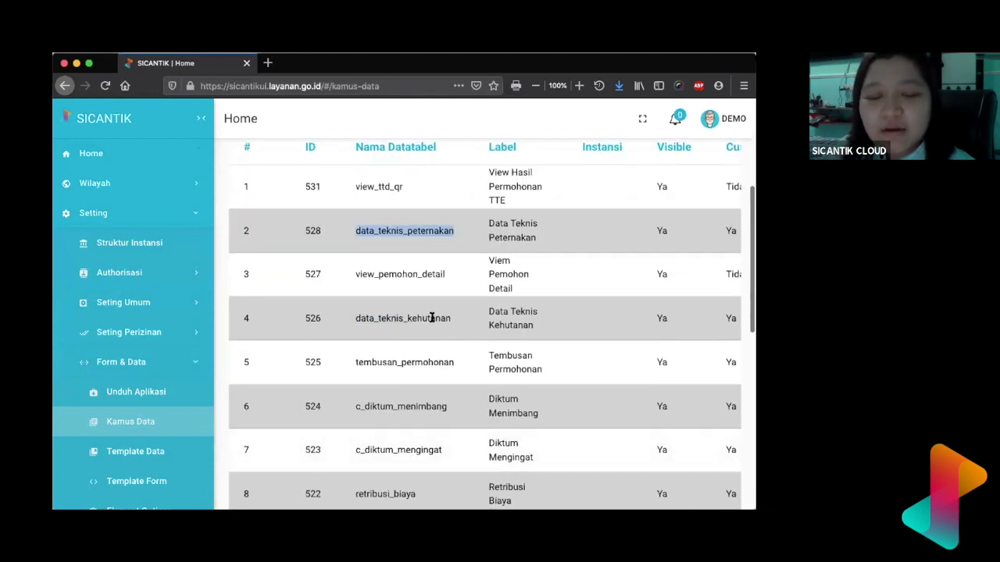
pyautogui.scroll(2, 445, 316)
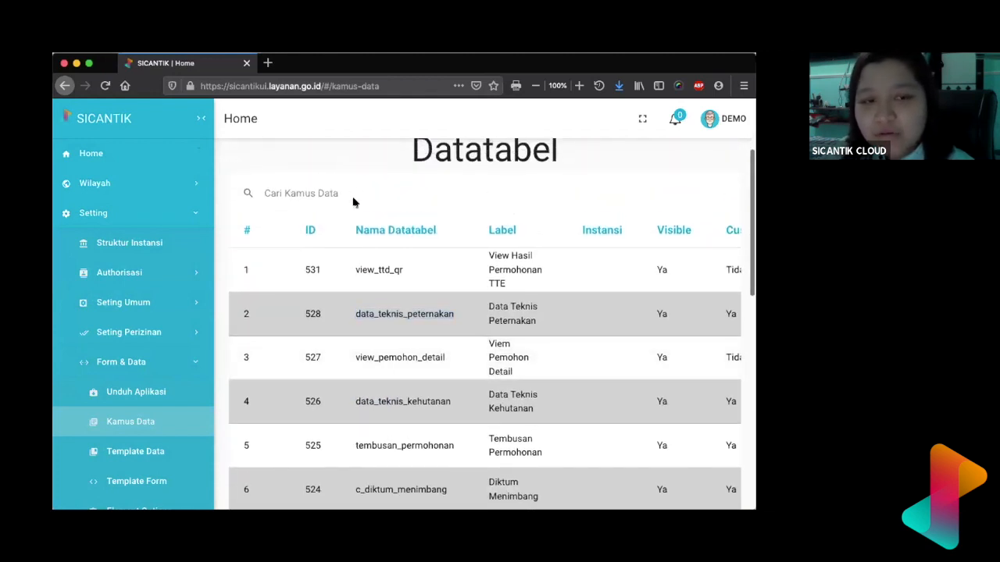
# Step: Search the Kamus Data list for 'permohonan izin', replacing the earlier 'li' search term
pyautogui.write('ling')
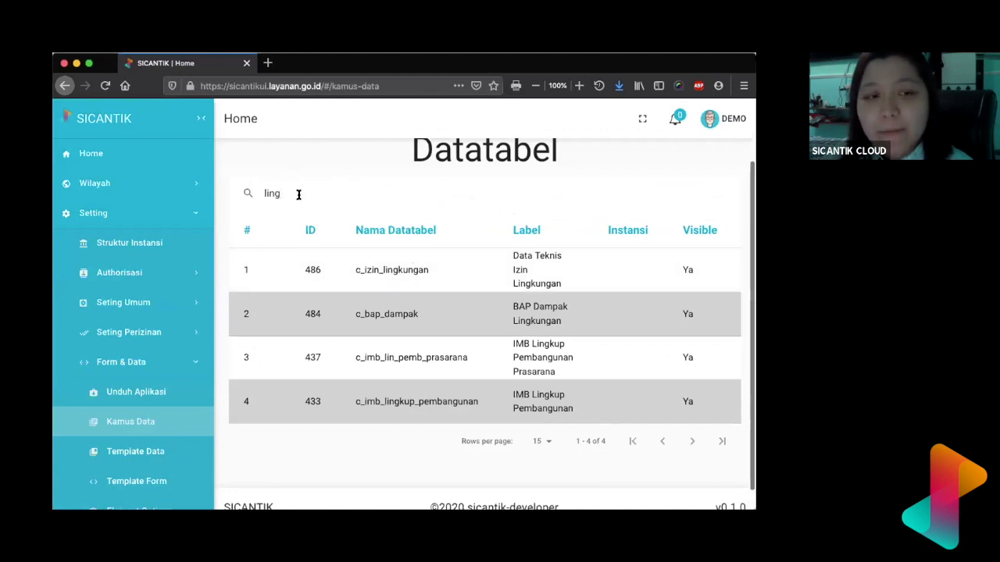
pyautogui.moveTo(297, 194); pyautogui.dragTo(245, 193)
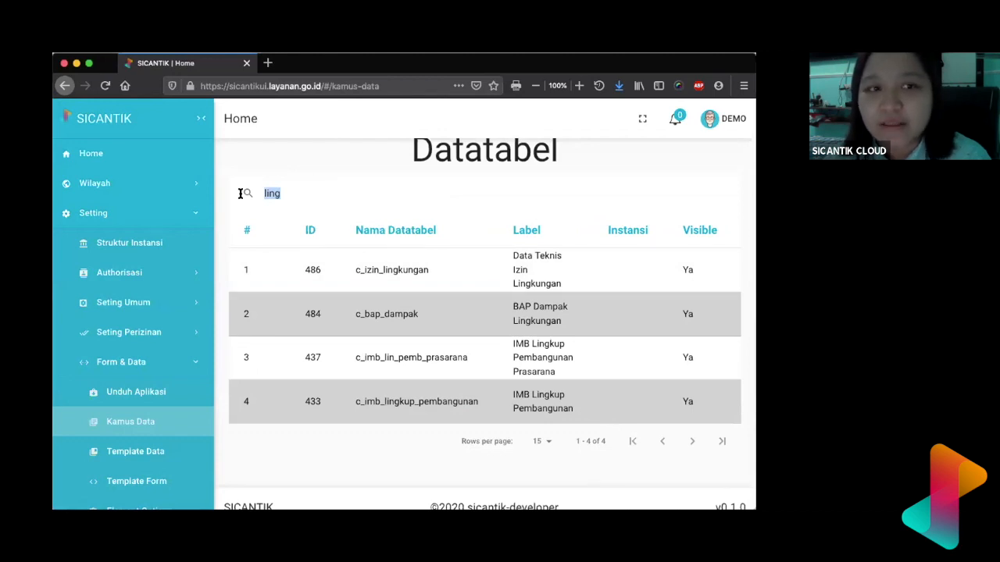
pyautogui.write('permo')
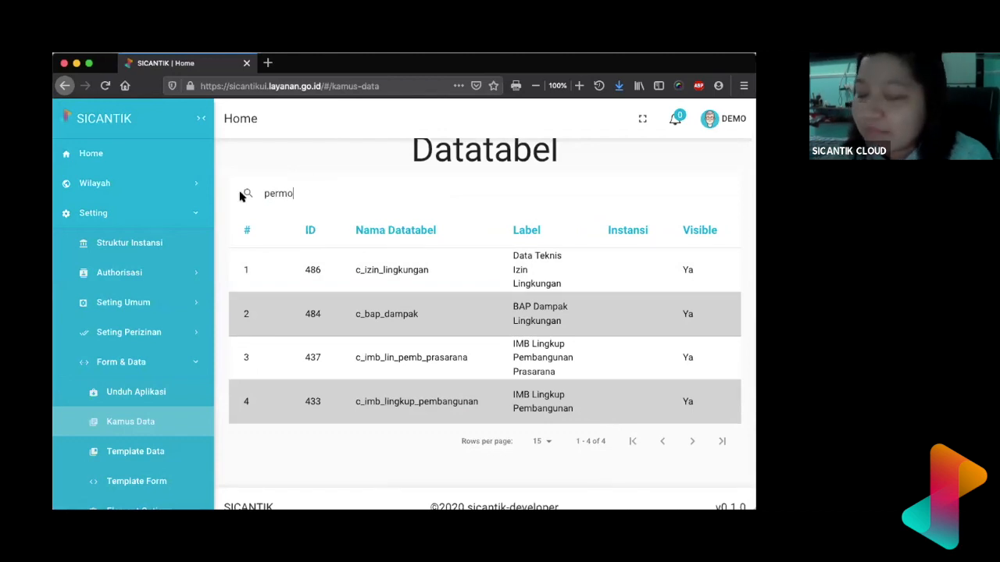
pyautogui.write('honan ')
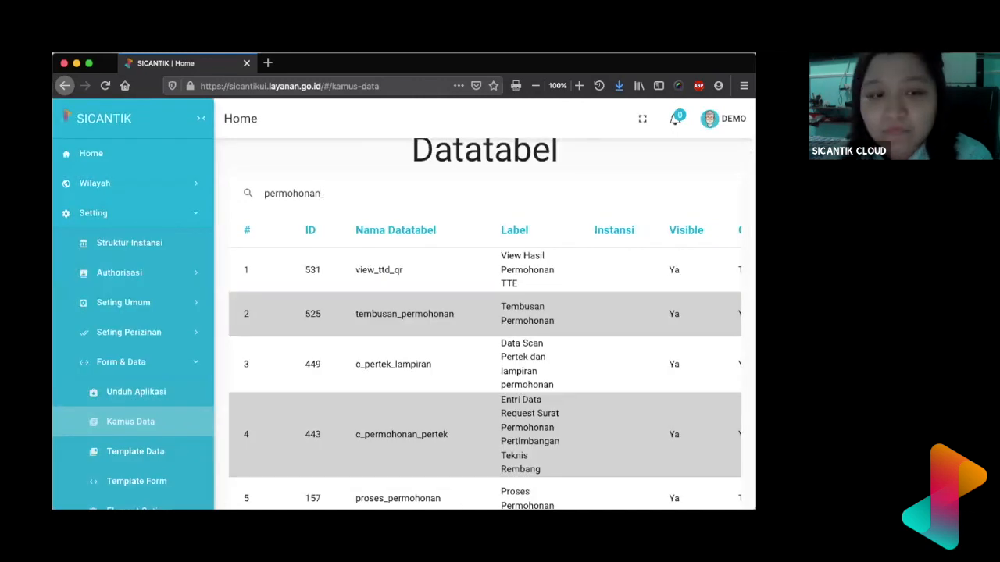
pyautogui.write('izin')
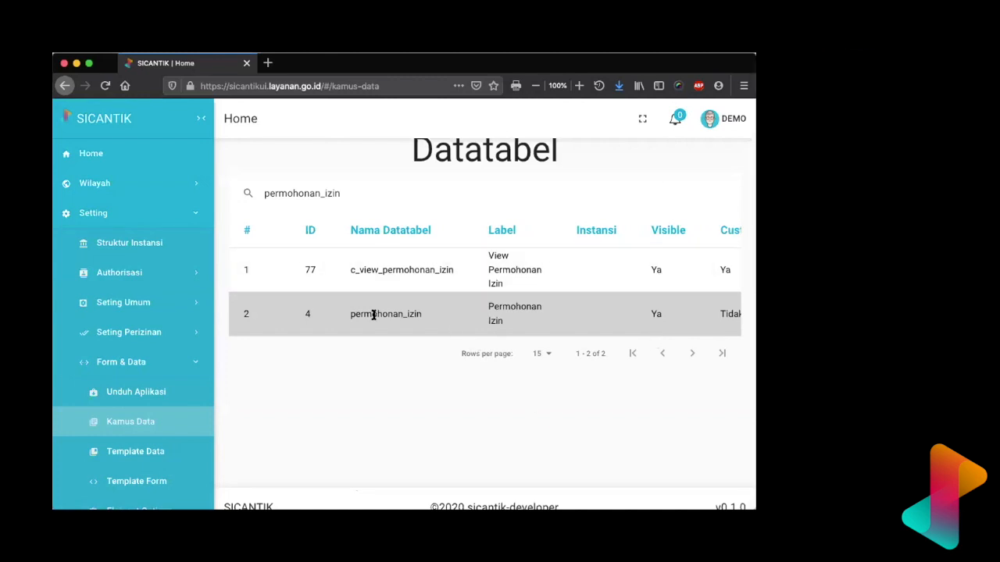
# Step: Highlight the permohonan_izin table name and scroll right to its Custom column
pyautogui.moveTo(348, 313); pyautogui.dragTo(586, 314)
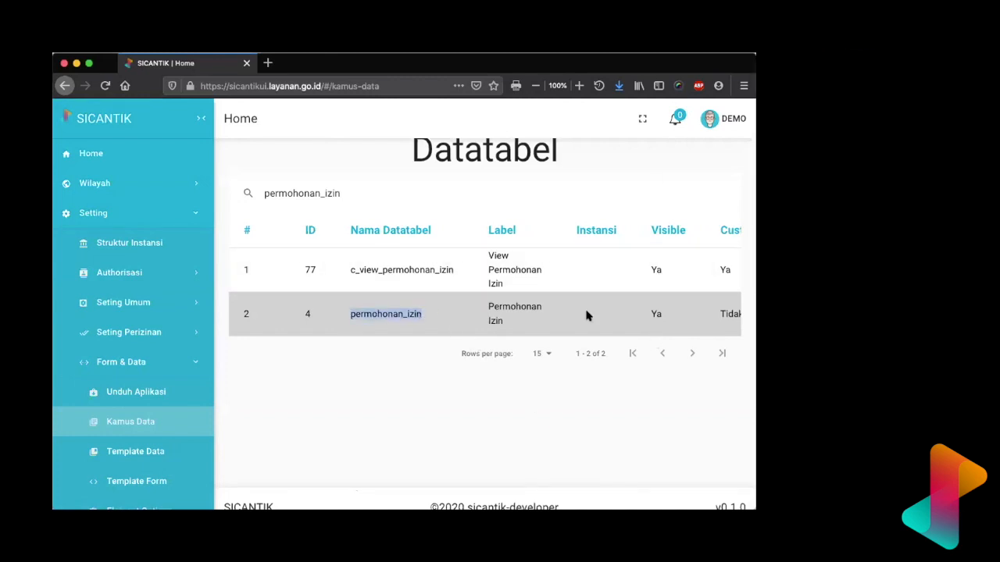
pyautogui.hscroll(2, 586, 315)
pyautogui.hscroll(2, 587, 315)
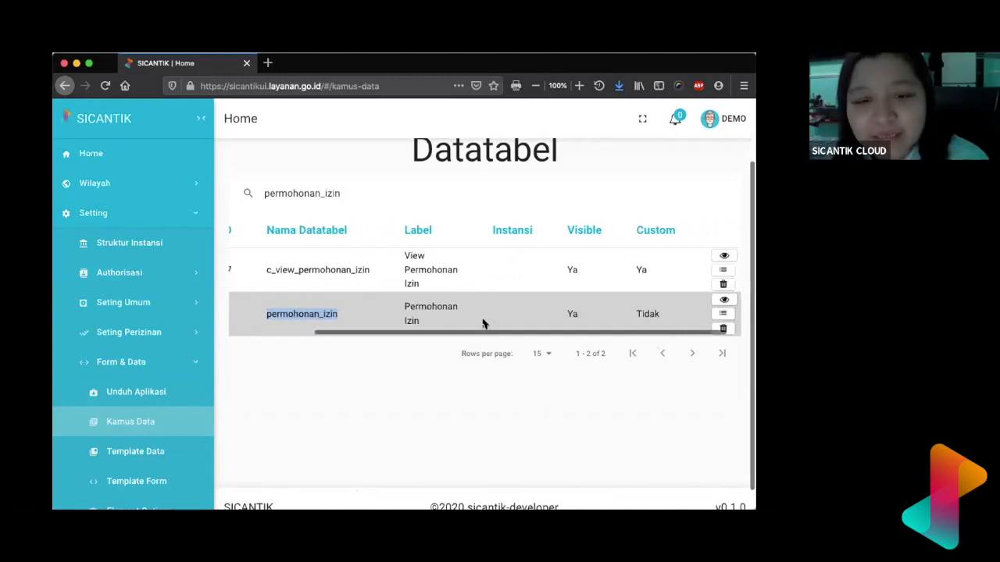
pyautogui.hscroll(5, 487, 319)
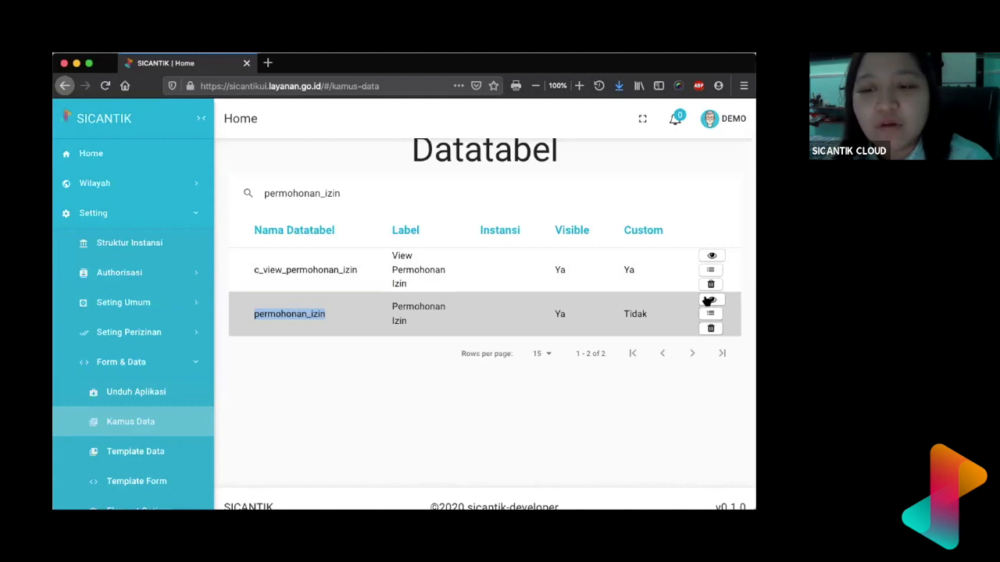
pyautogui.click(711, 300)
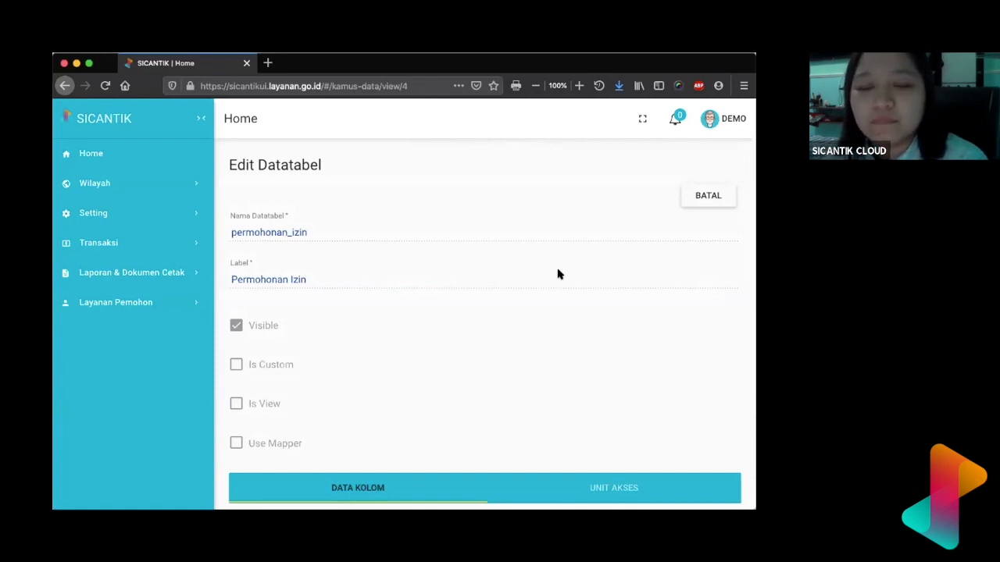
pyautogui.scroll(-1, 388, 317)
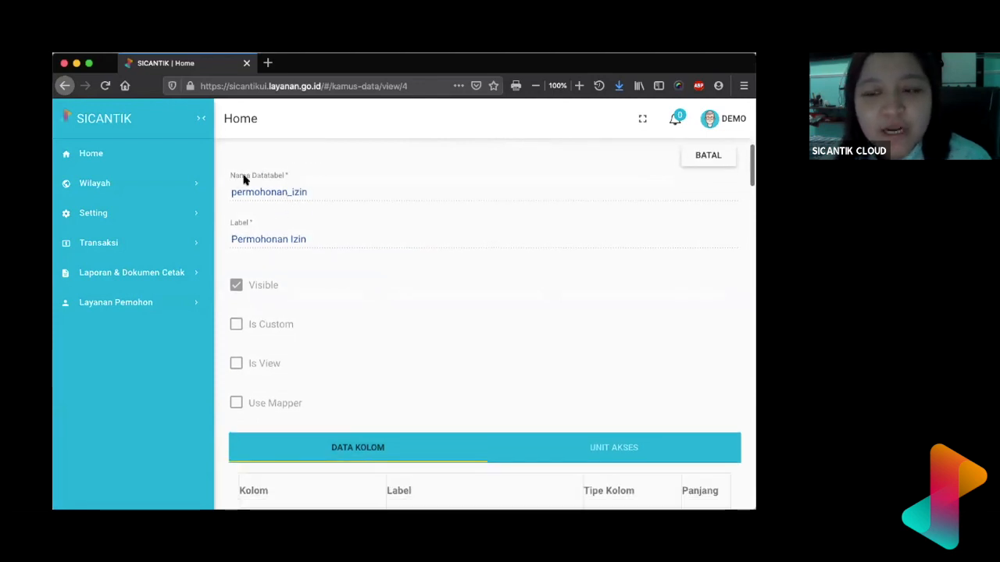
pyautogui.scroll(-4, 317, 238)
pyautogui.scroll(-3, 317, 237)
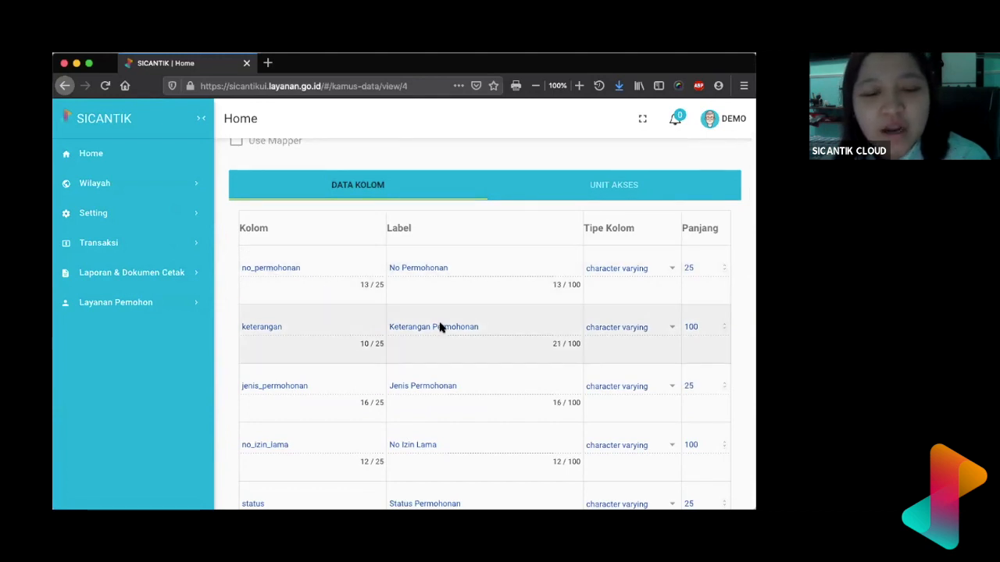
pyautogui.scroll(-3, 439, 328)
pyautogui.scroll(-5, 440, 328)
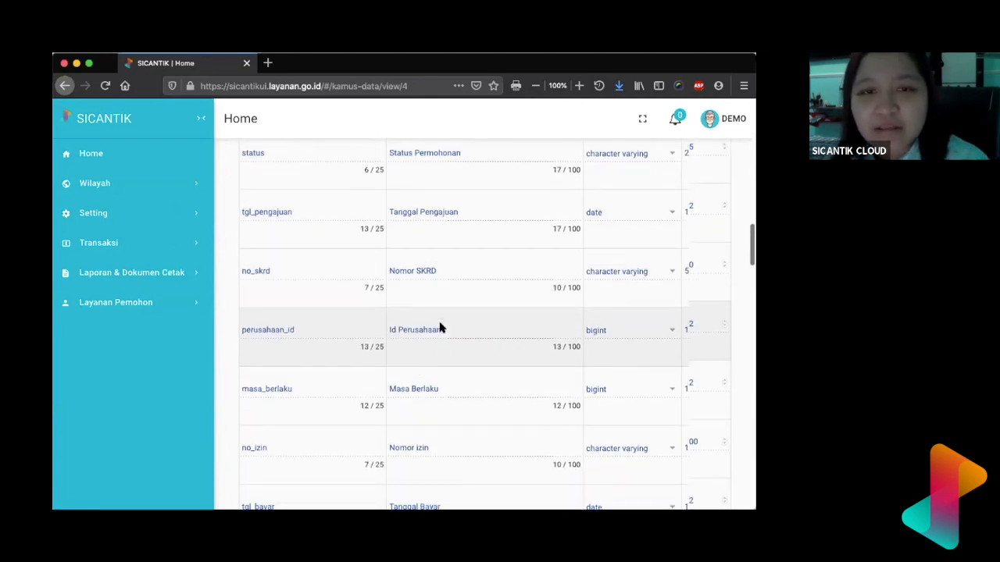
pyautogui.scroll(-7, 439, 328)
pyautogui.scroll(-15, 440, 328)
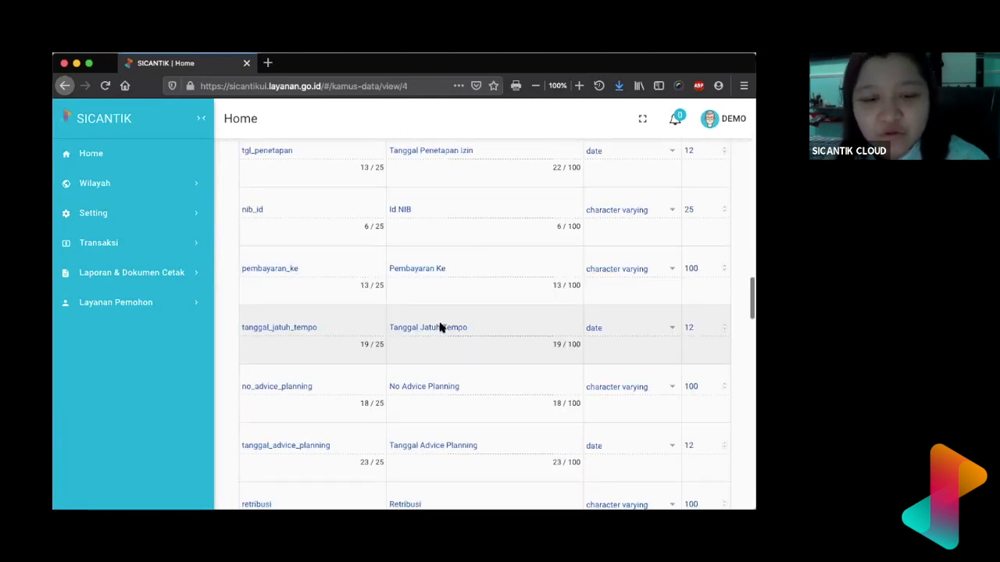
pyautogui.scroll(-1, 440, 328)
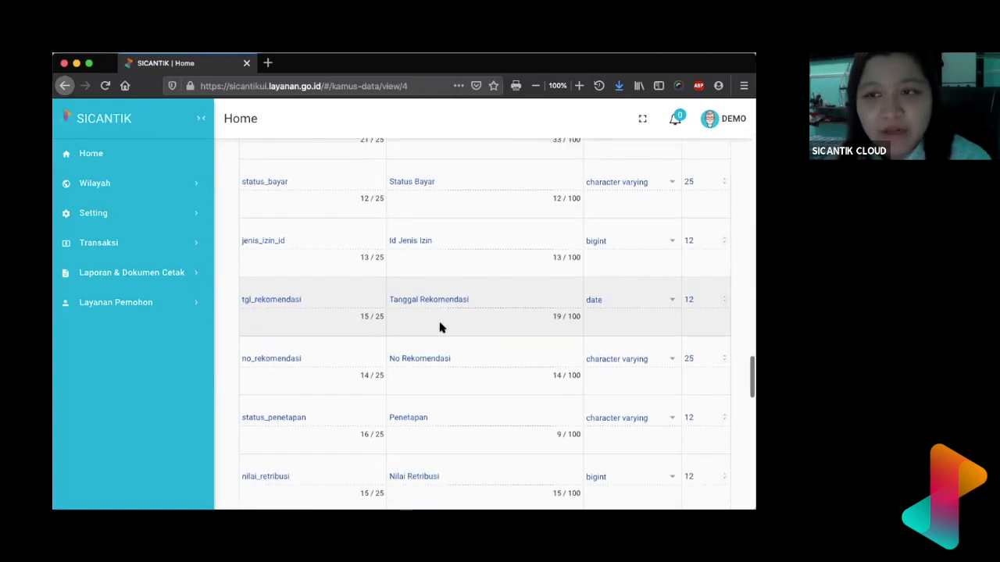
pyautogui.scroll(7, 440, 328)
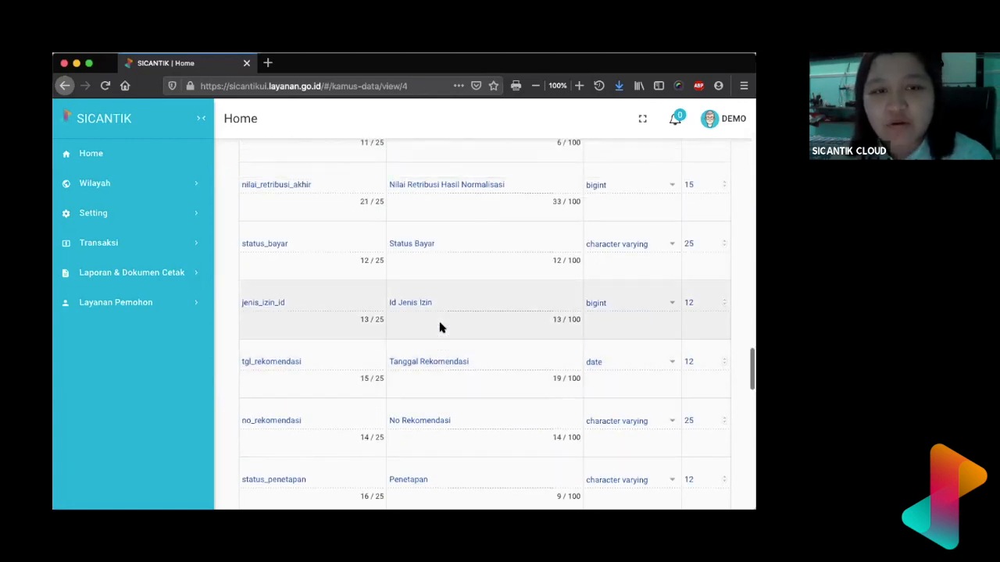
pyautogui.scroll(20, 440, 327)
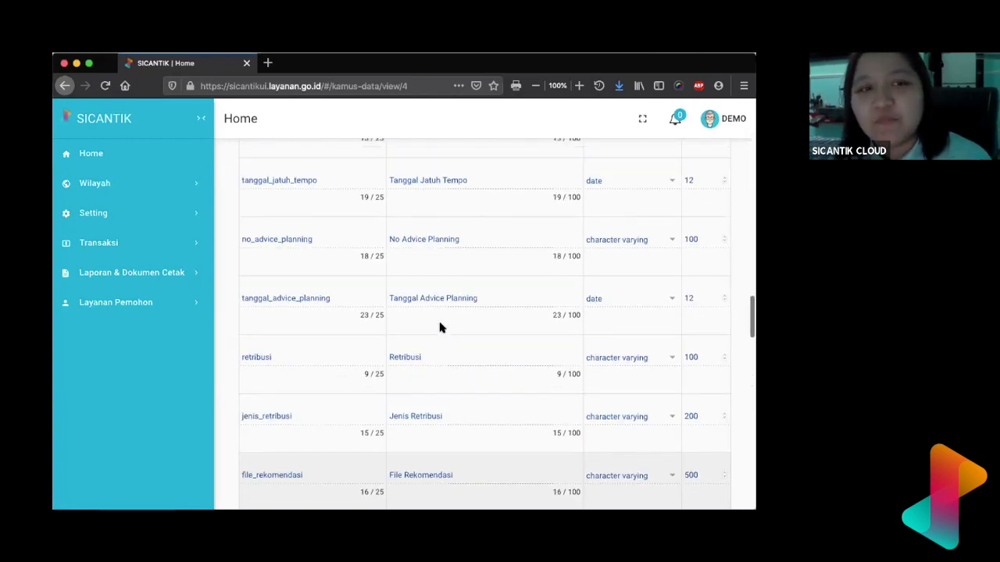
pyautogui.scroll(10, 439, 328)
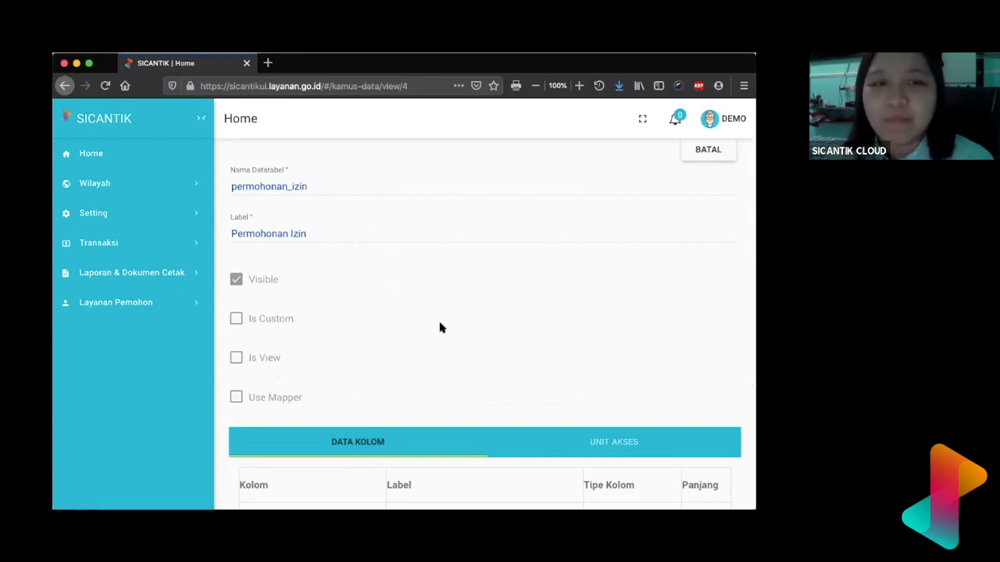
pyautogui.scroll(1, 439, 328)
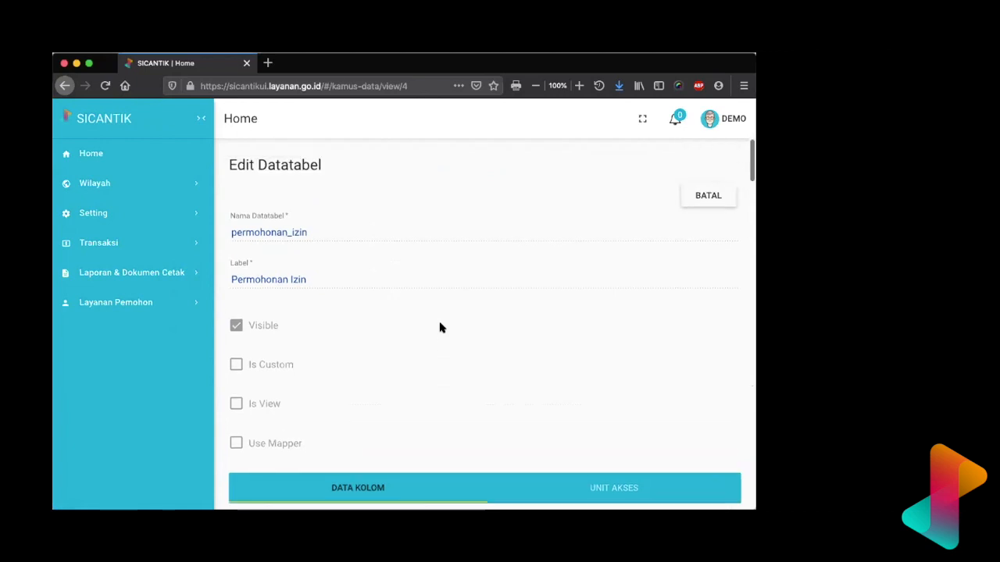
# Step: Return to the Datatabel list and locate the data_teknis_peternakan row's action buttons
pyautogui.click(687, 196)
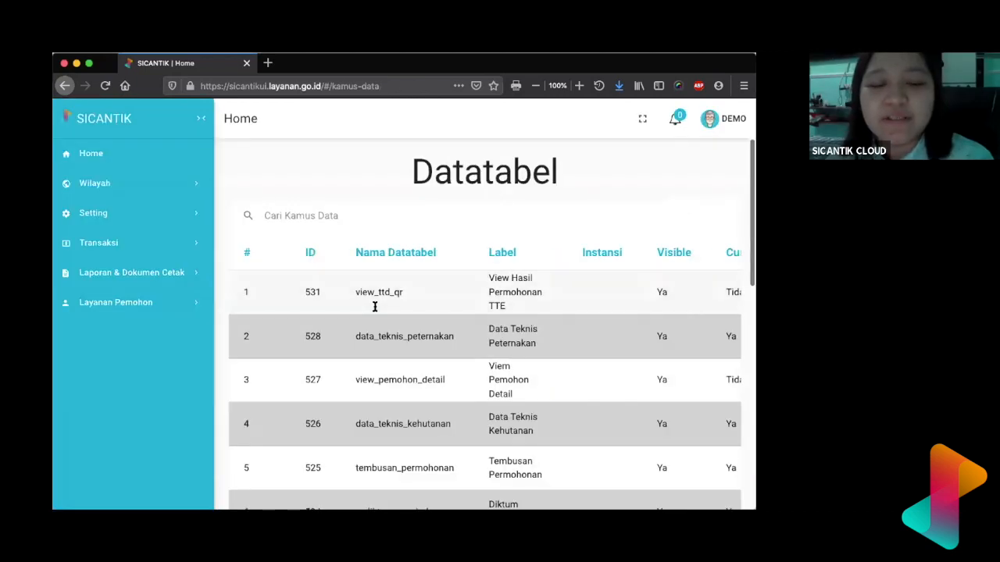
pyautogui.scroll(-1, 351, 320)
pyautogui.moveTo(357, 314); pyautogui.dragTo(453, 314)
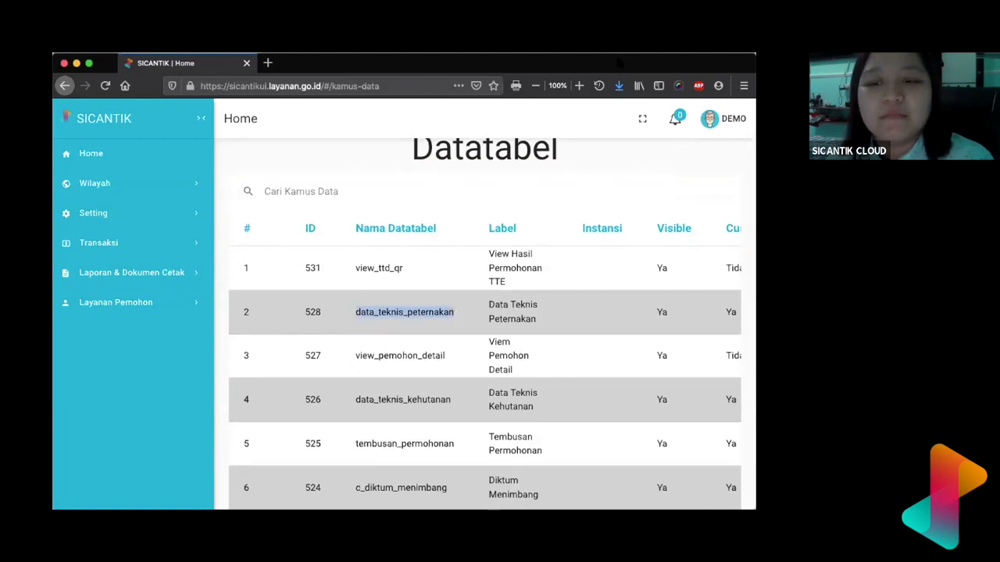
pyautogui.hscroll(2, 590, 312)
pyautogui.hscroll(1, 591, 312)
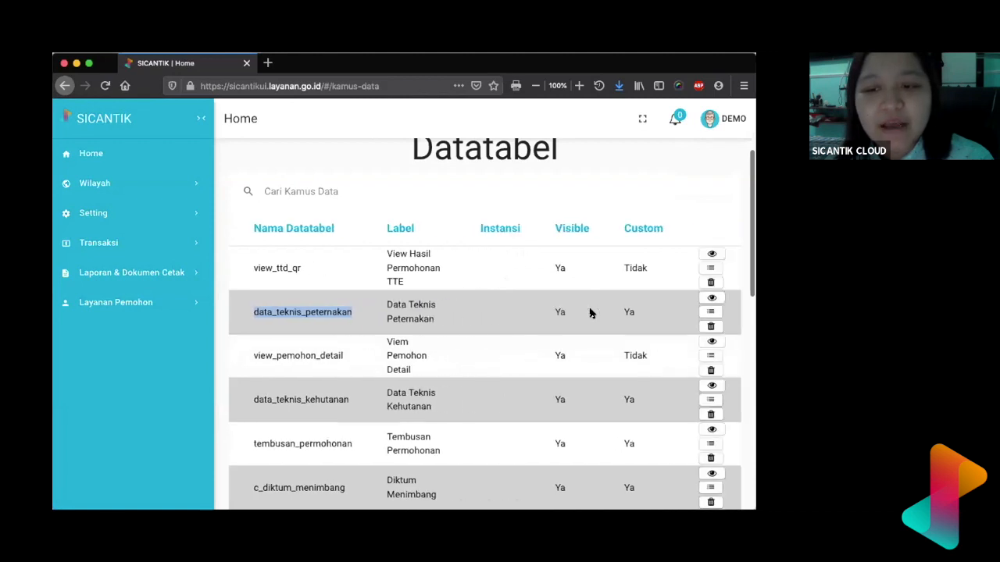
# Step: View data_teknis_peternakan's column definitions, such as permohonan_izin_id (bigint, length 12)
pyautogui.click(711, 299)
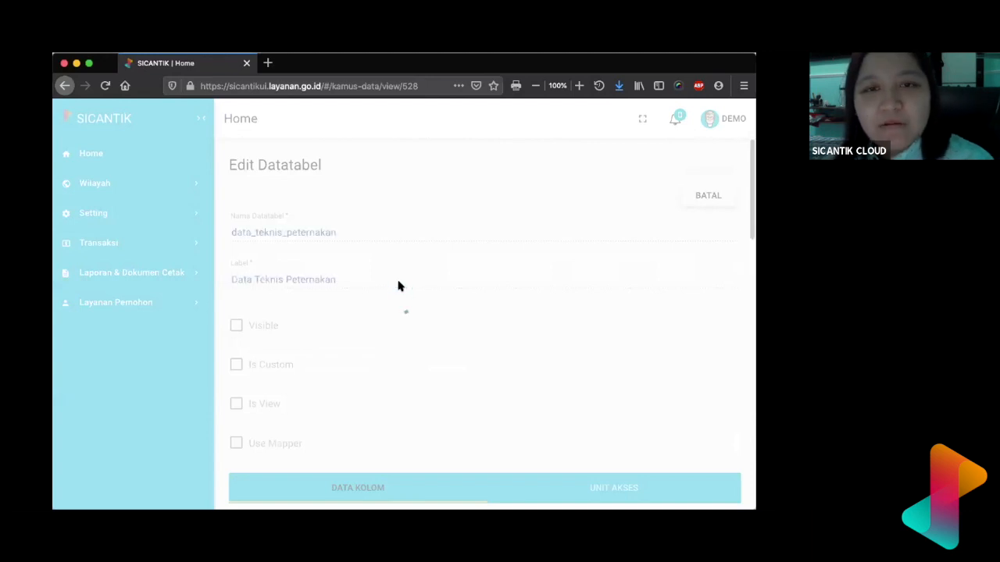
pyautogui.scroll(-2, 399, 286)
pyautogui.scroll(-1, 398, 286)
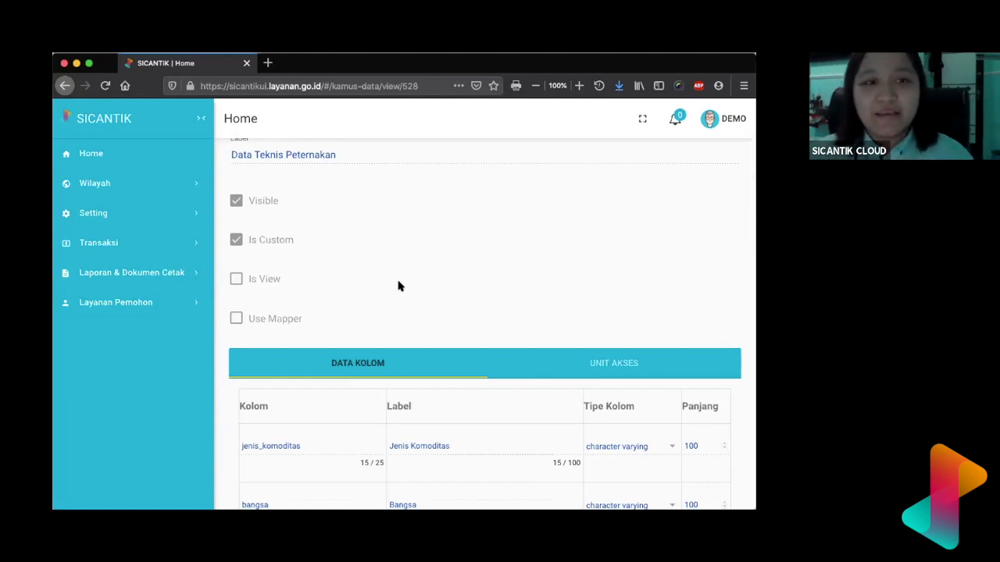
pyautogui.scroll(-2, 398, 285)
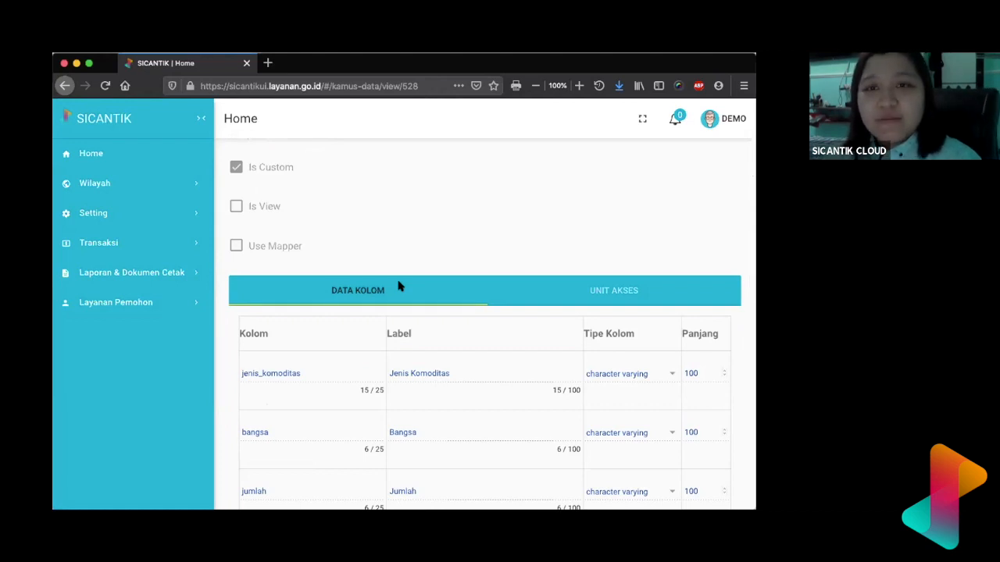
pyautogui.scroll(-2, 398, 285)
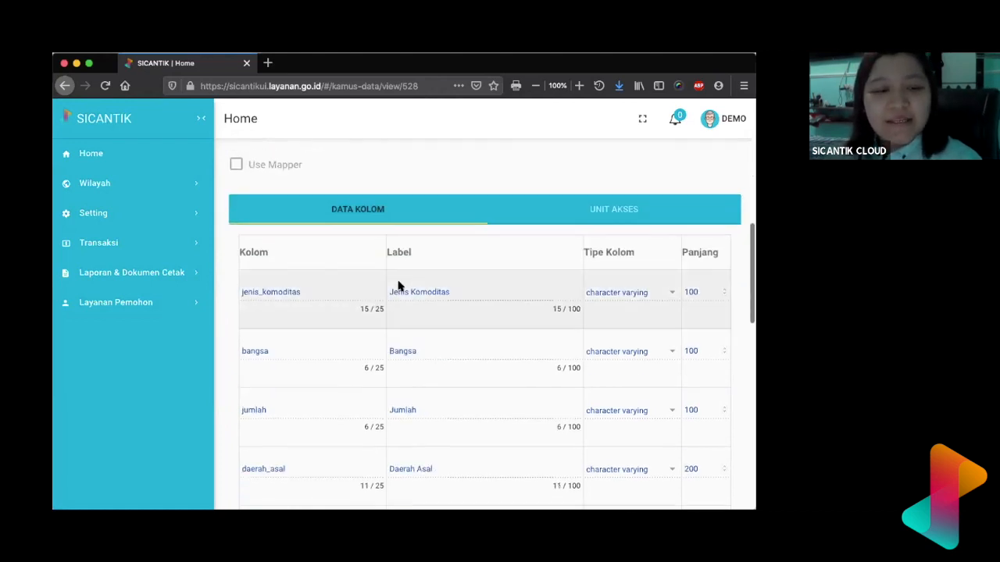
pyautogui.scroll(-5, 398, 285)
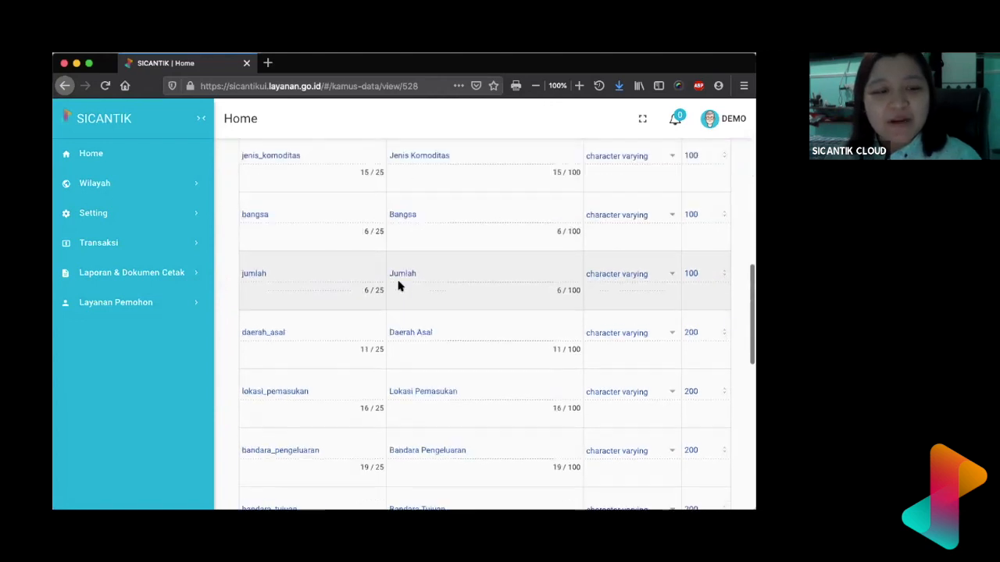
pyautogui.scroll(-5, 399, 286)
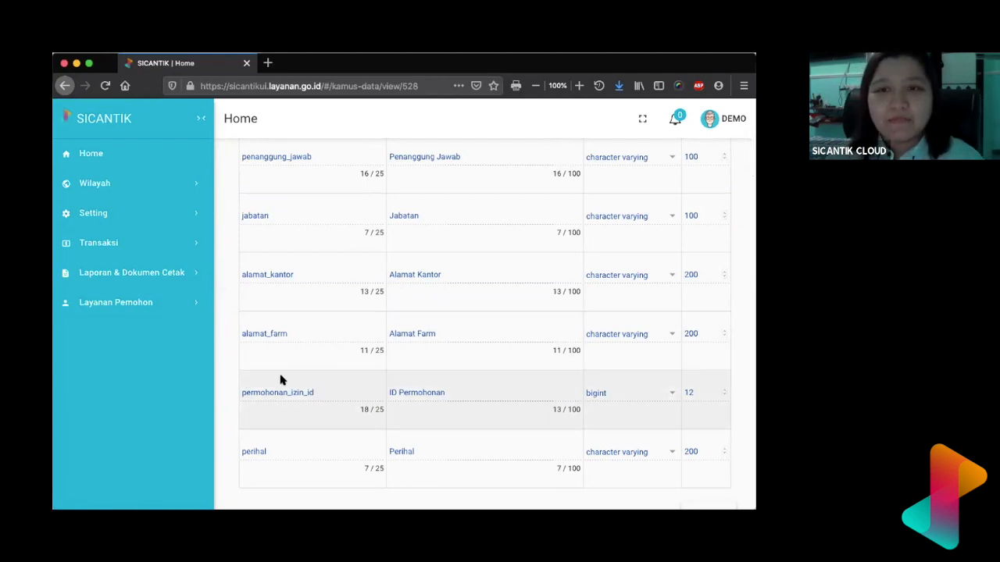
pyautogui.scroll(10, 281, 381)
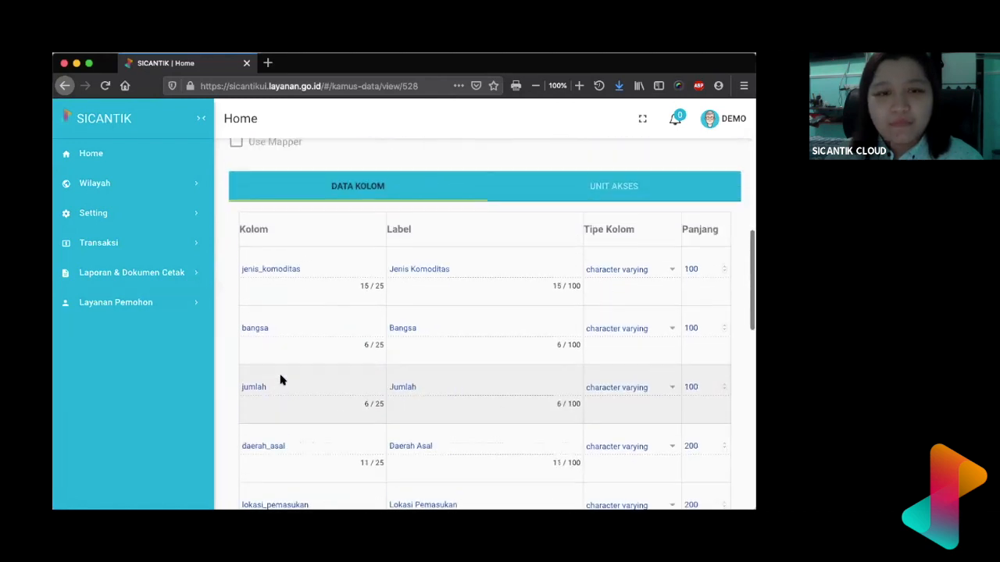
pyautogui.scroll(5, 281, 380)
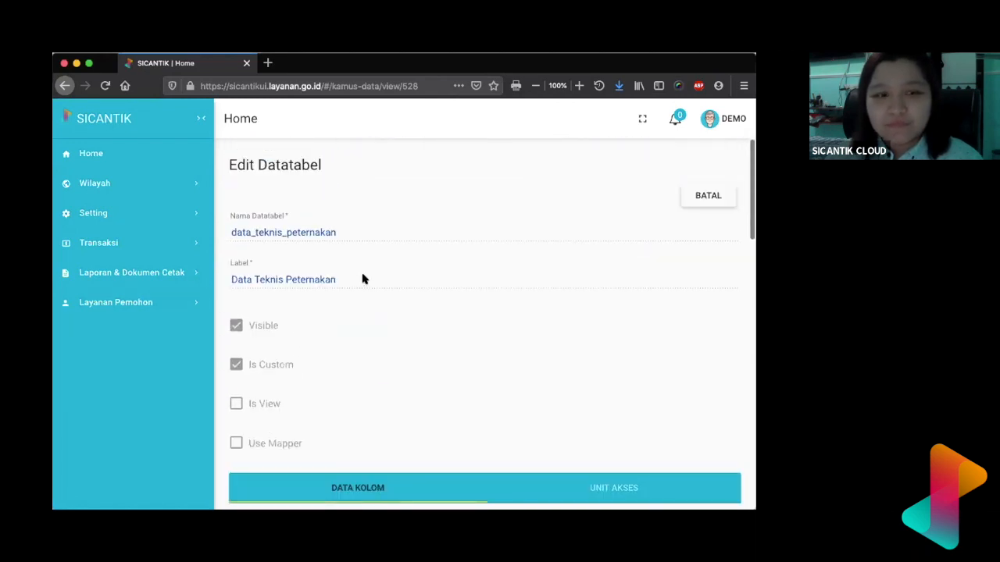
# Step: Leave the data_teknis_peternakan editor and scroll the unfiltered Datatabel list
pyautogui.click(696, 205)
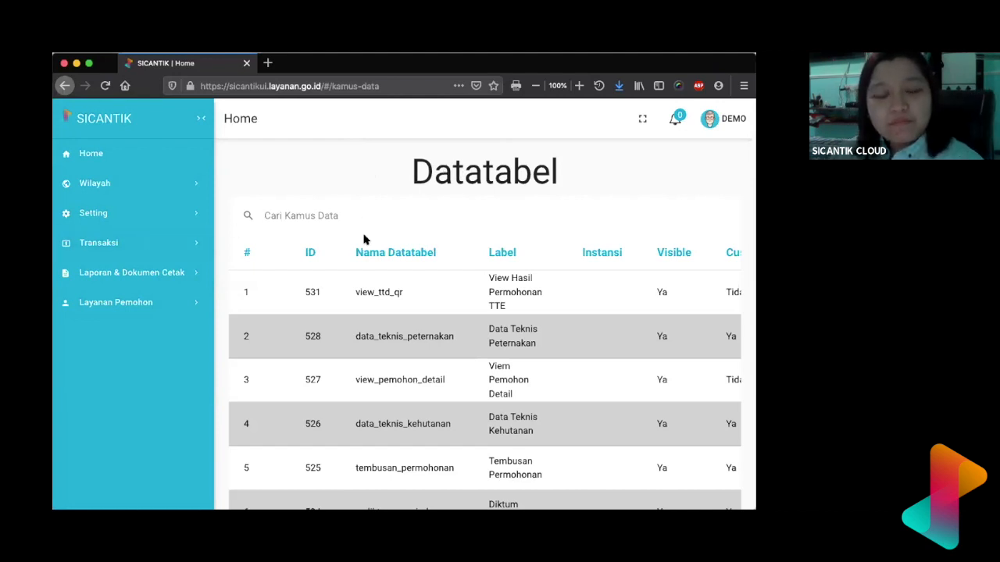
pyautogui.scroll(-1, 364, 234)
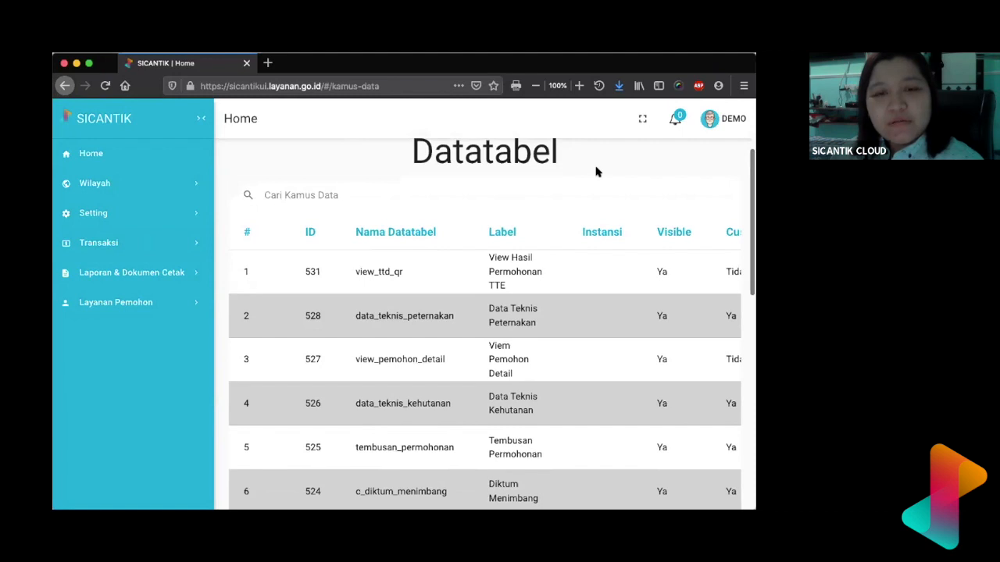
# Step: Go to the Template Data list under Setting > Form & Data
pyautogui.click(204, 219)
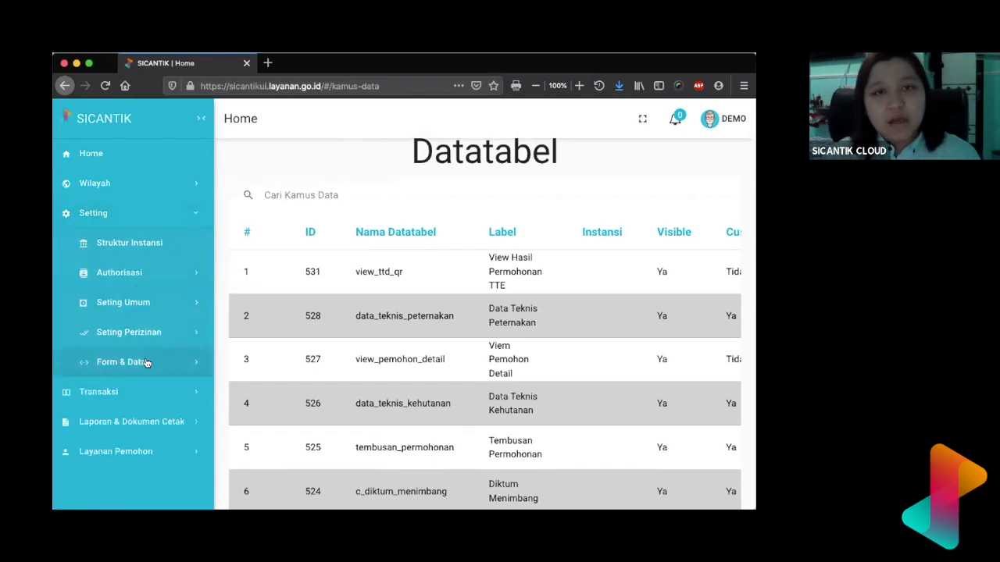
pyautogui.click(145, 363)
pyautogui.scroll(-2, 146, 361)
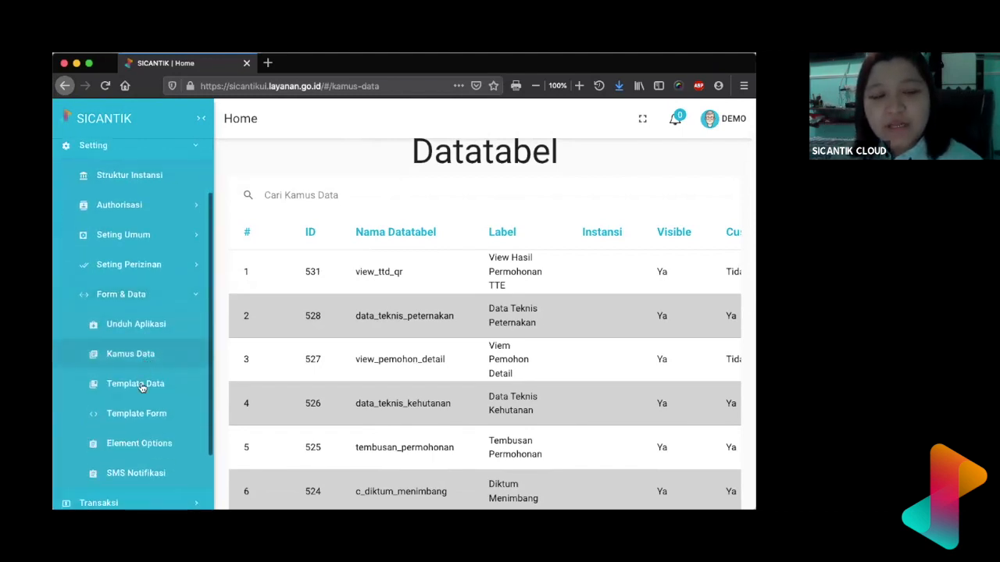
pyautogui.click(141, 386)
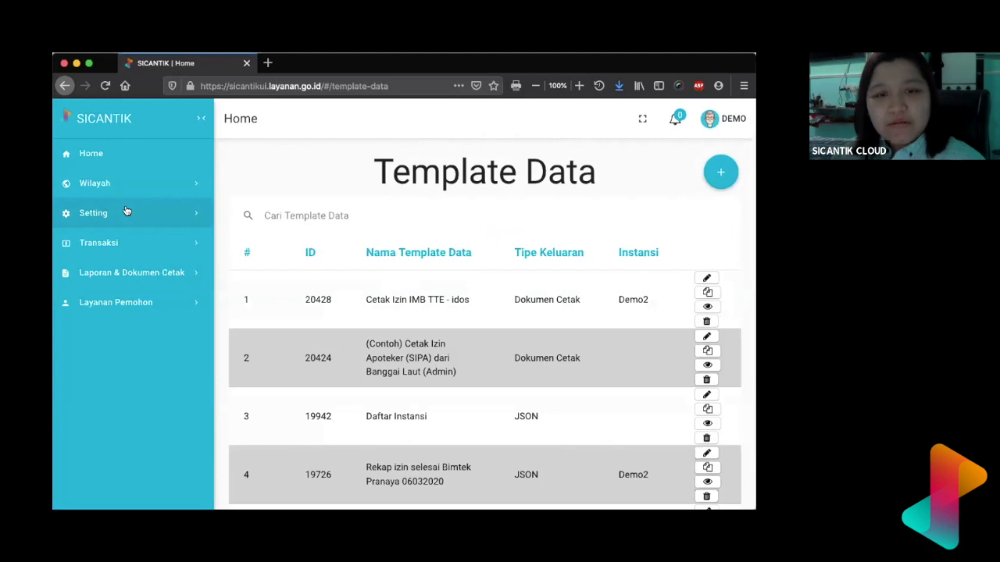
# Step: Reopen the Template Data list, then start a blank new Firefox tab
pyautogui.click(126, 212)
pyautogui.click(142, 362)
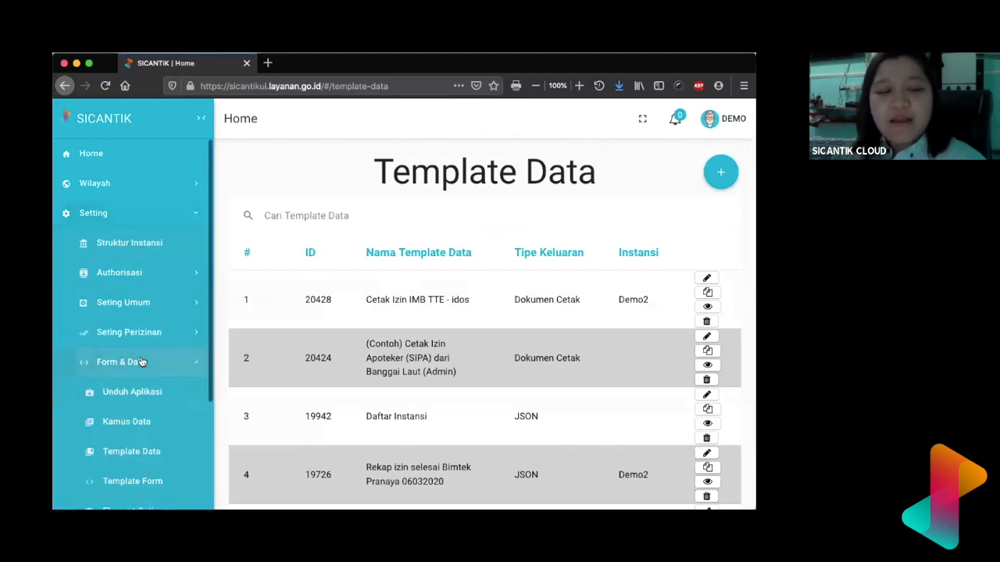
pyautogui.scroll(-1, 141, 363)
pyautogui.click(157, 418)
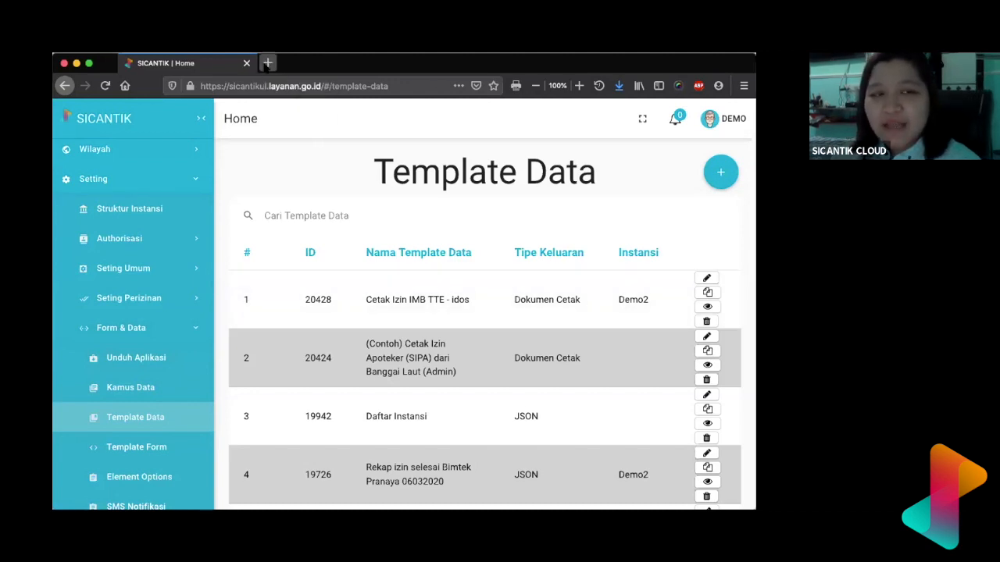
pyautogui.click(267, 63)
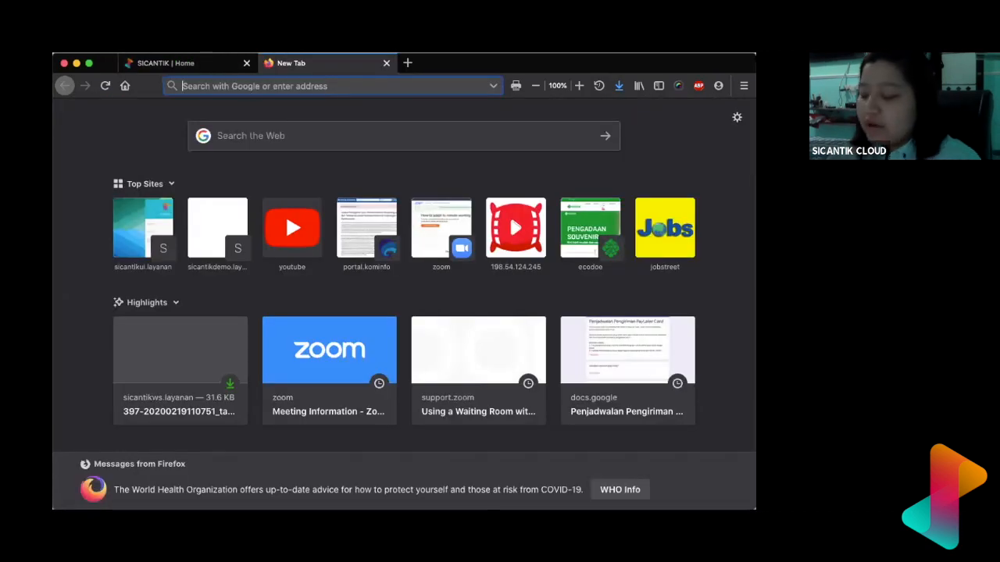
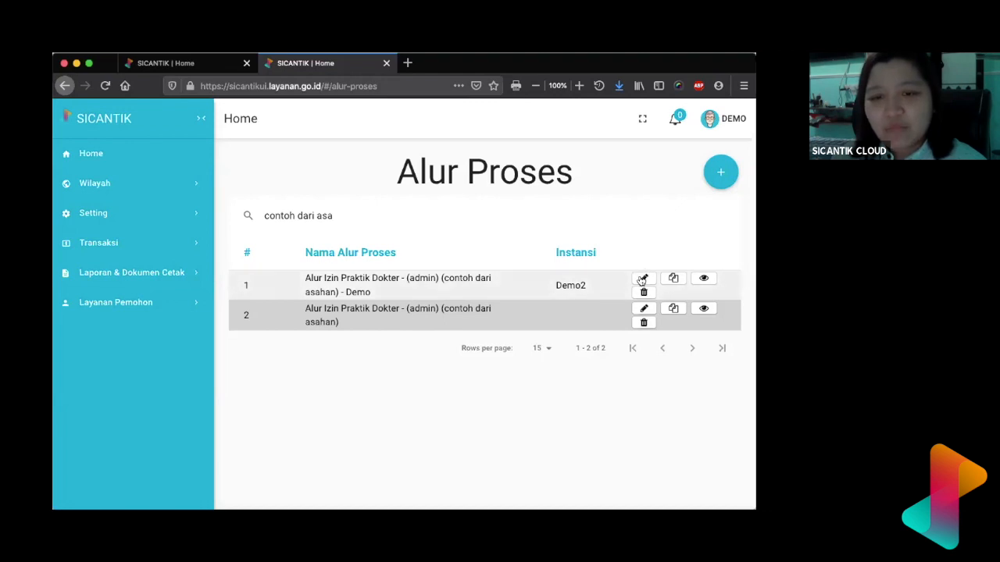
# Step: Open the Demo process flow and review its eleven steps, Pendaftaran through Cetak Tanda Terima Izin
pyautogui.click(641, 281)
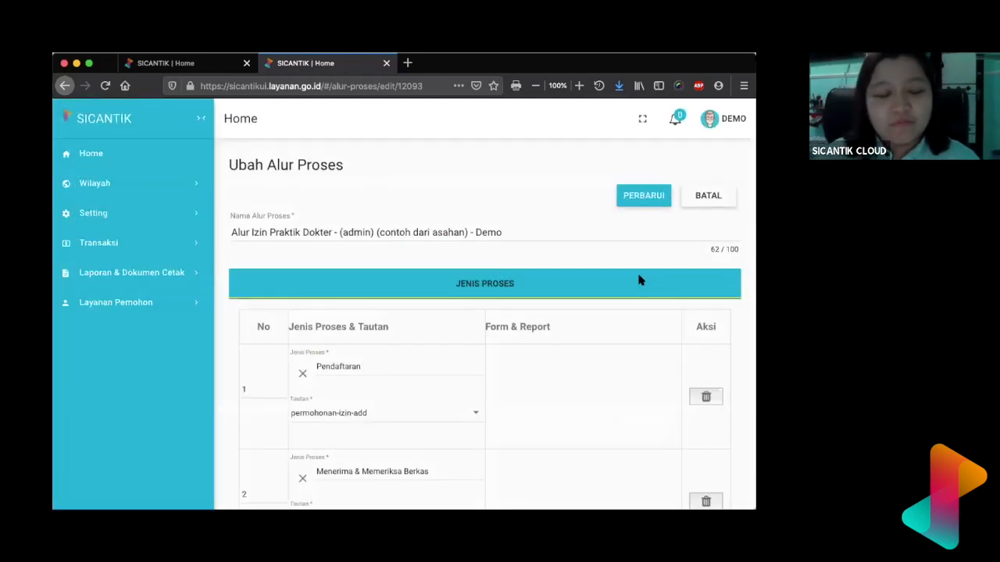
pyautogui.scroll(-5, 555, 382)
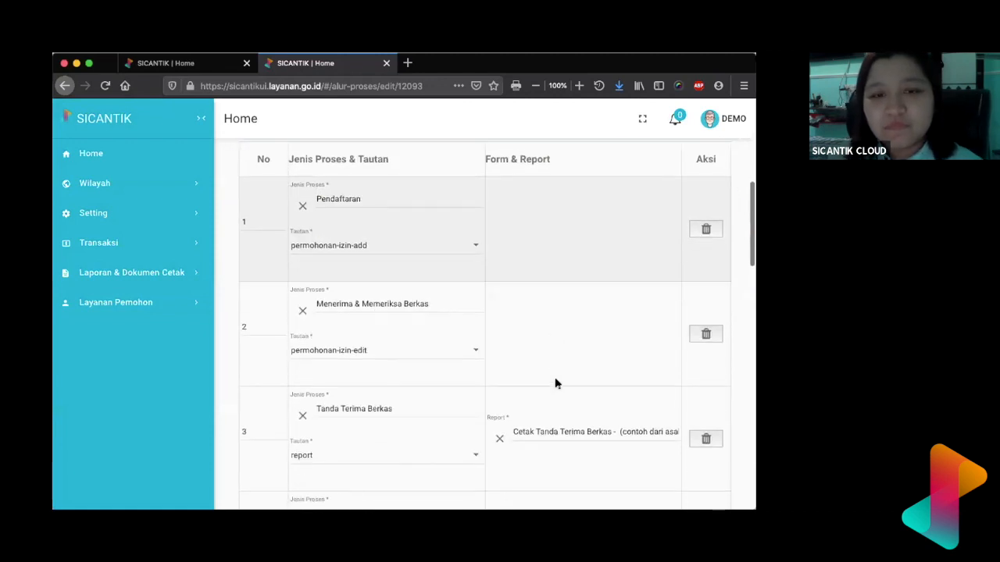
pyautogui.scroll(1, 556, 386)
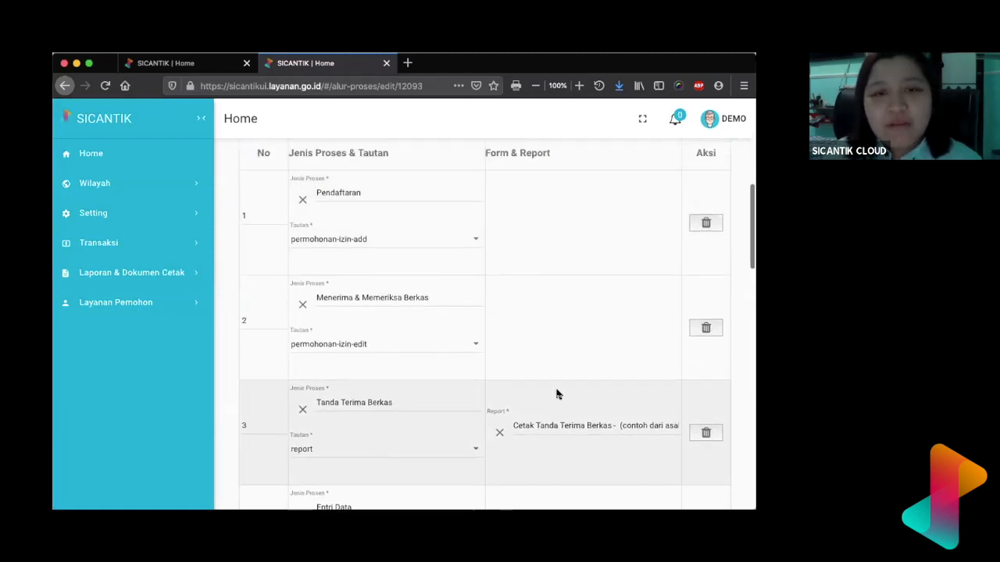
pyautogui.scroll(-3, 556, 394)
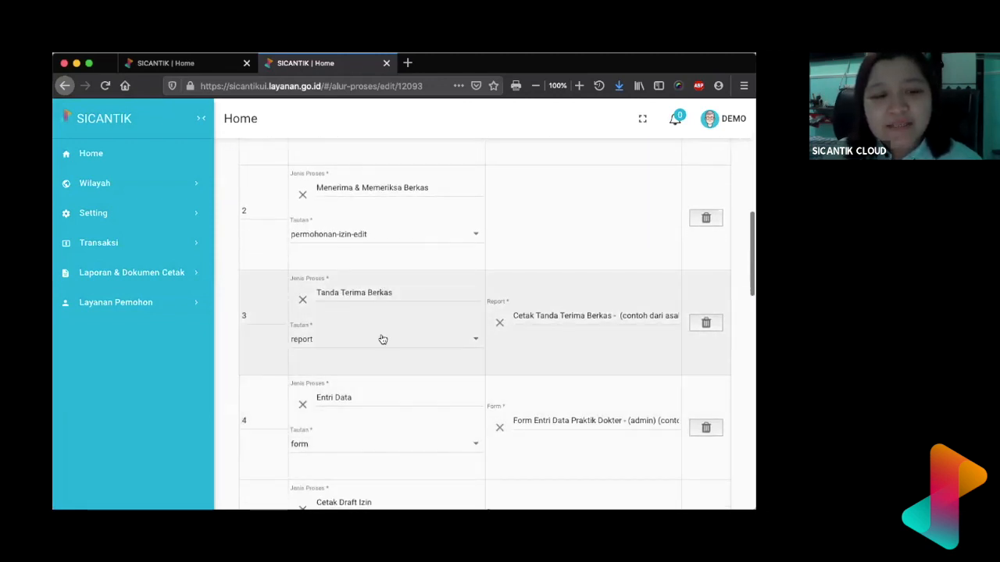
pyautogui.scroll(-1, 382, 339)
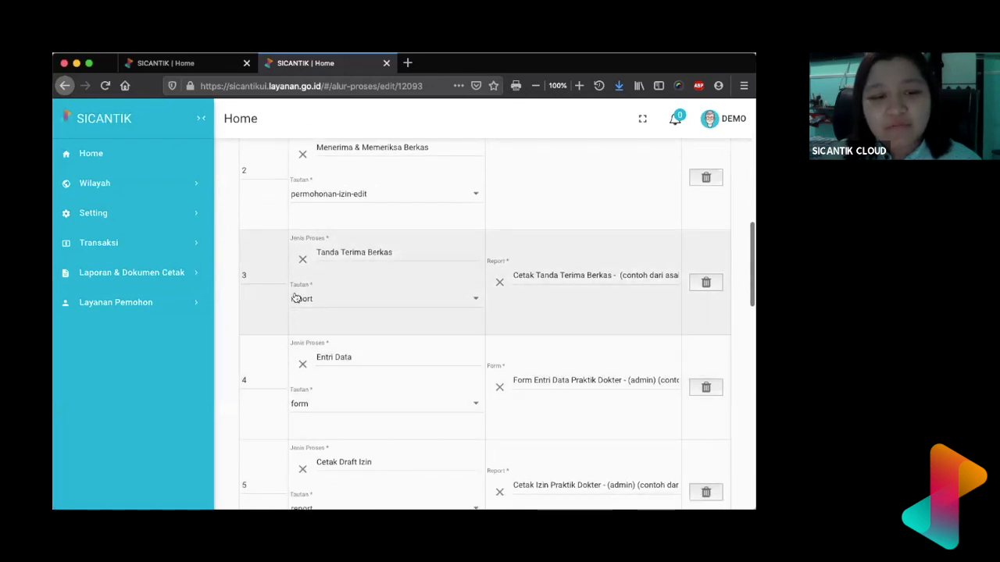
pyautogui.scroll(-2, 296, 297)
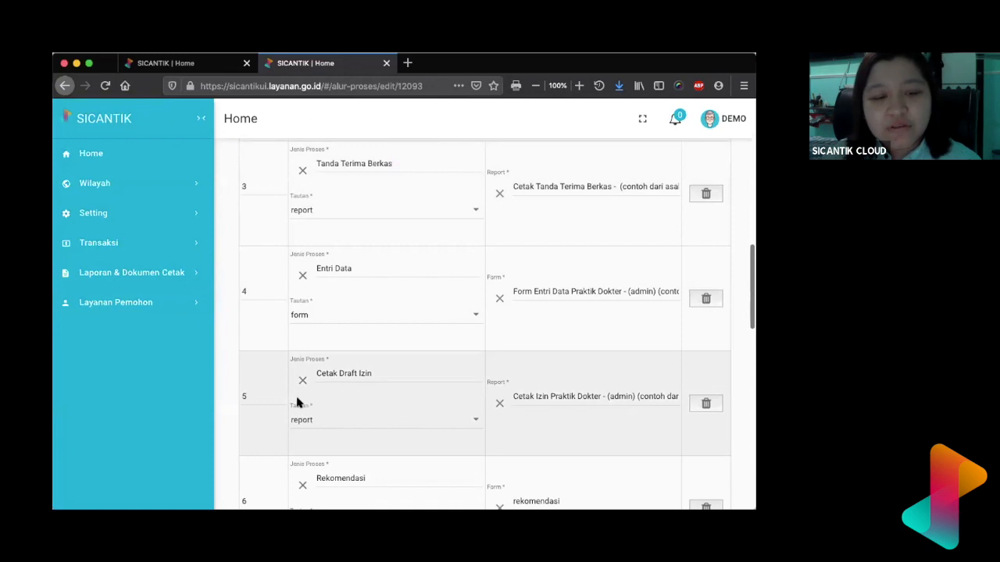
pyautogui.scroll(-3, 315, 403)
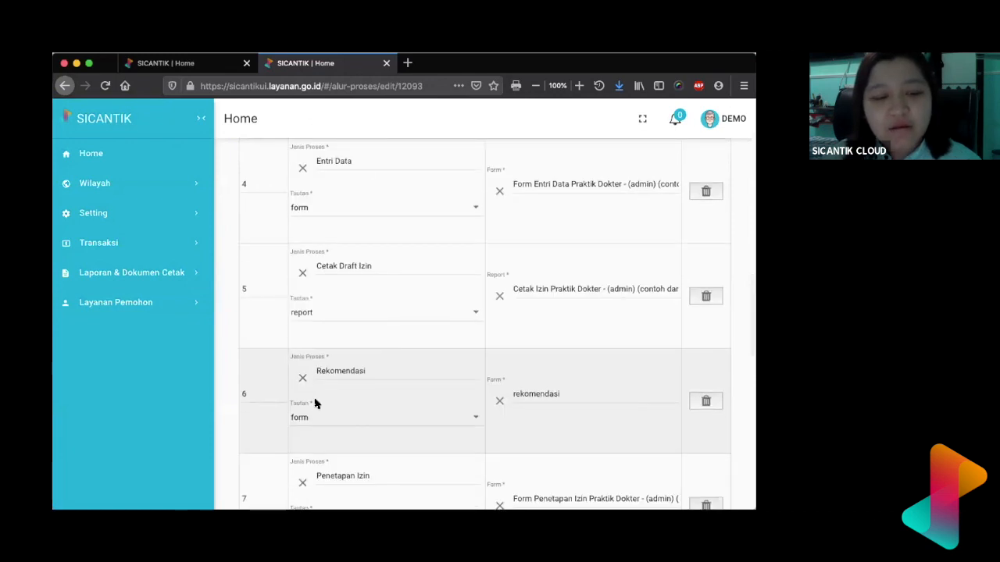
pyautogui.scroll(-7, 315, 404)
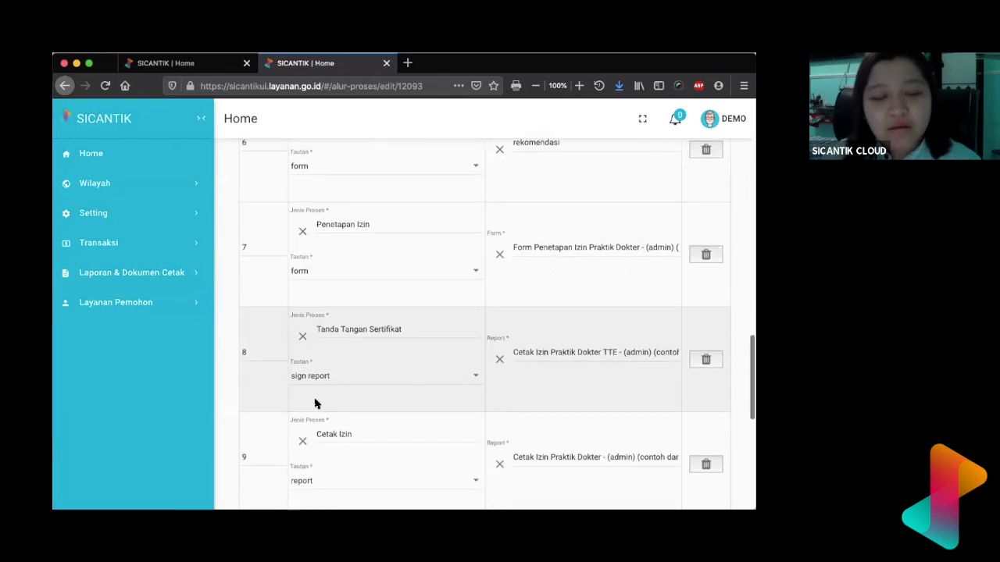
pyautogui.scroll(-1, 291, 382)
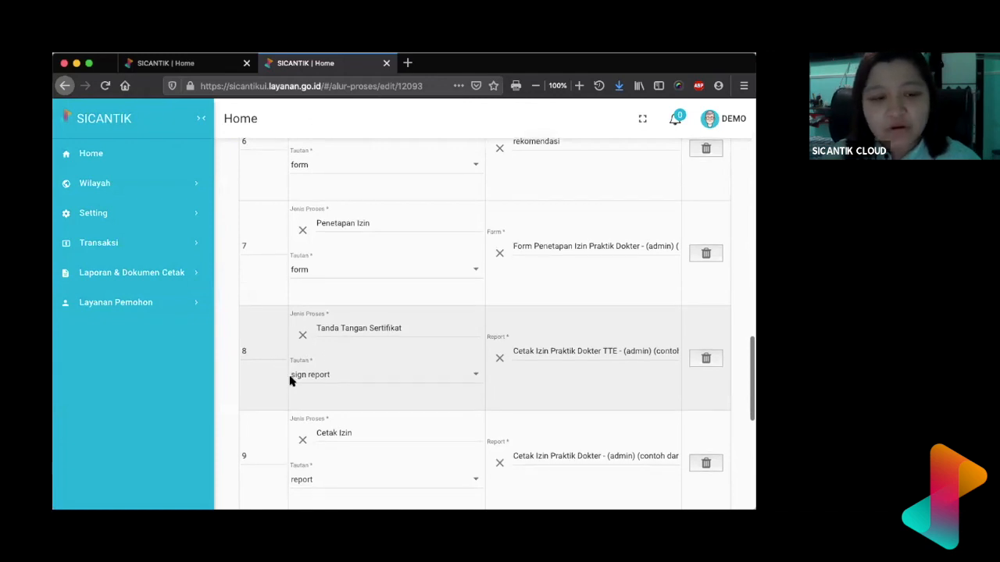
pyautogui.scroll(-3, 293, 380)
pyautogui.scroll(-2, 296, 380)
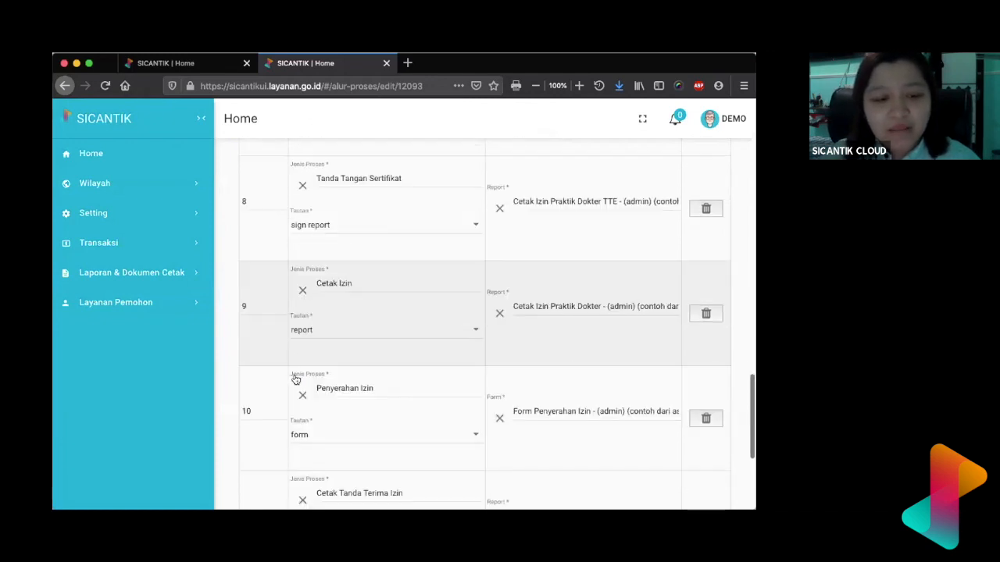
pyautogui.scroll(-4, 296, 379)
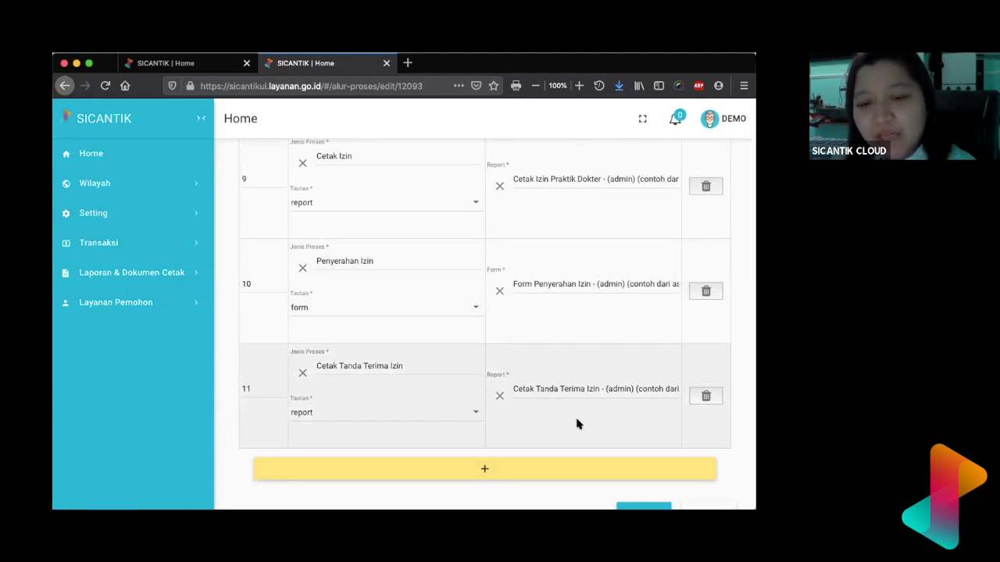
pyautogui.scroll(3, 535, 380)
pyautogui.scroll(-4, 535, 379)
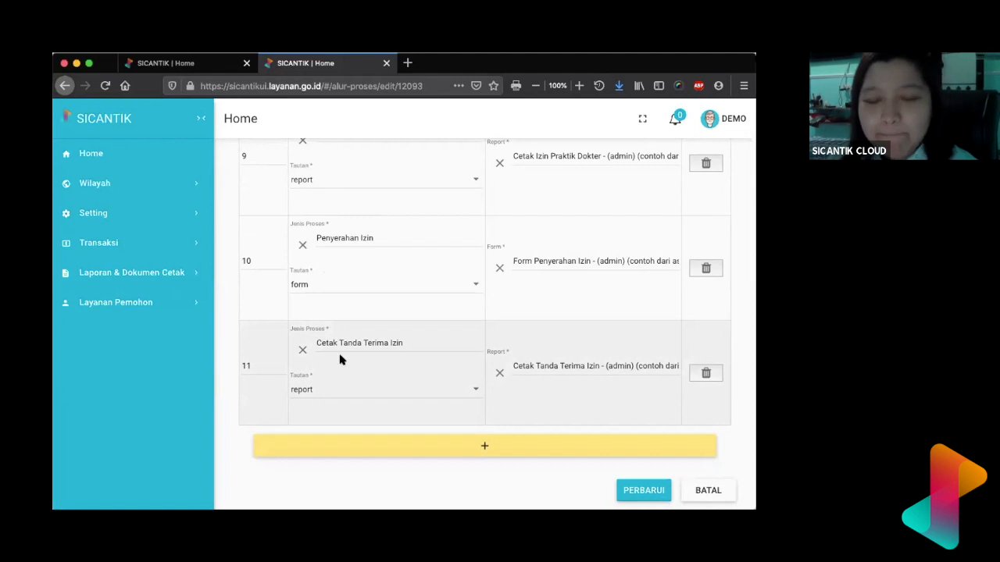
pyautogui.scroll(3, 491, 243)
pyautogui.scroll(5, 492, 243)
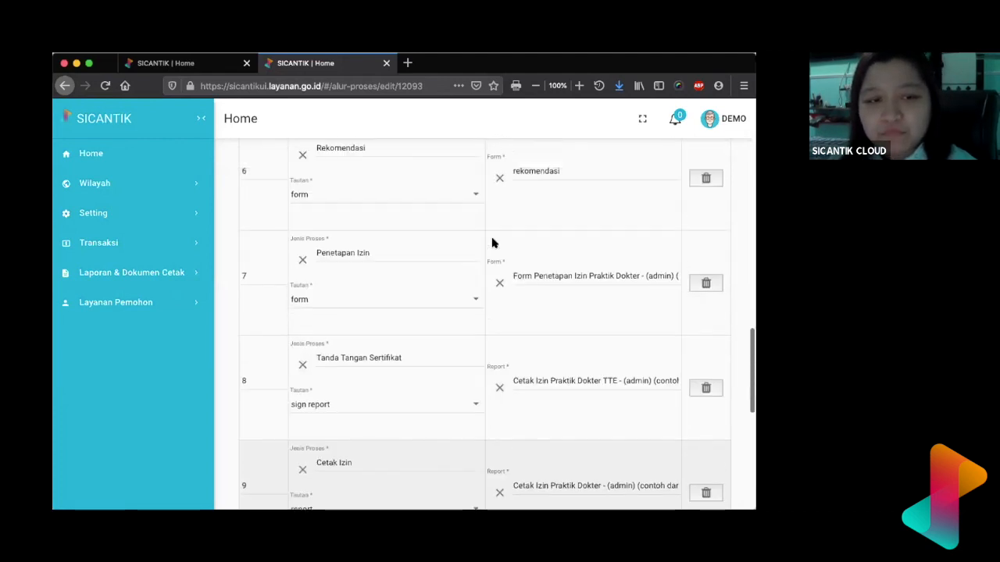
pyautogui.scroll(3, 491, 243)
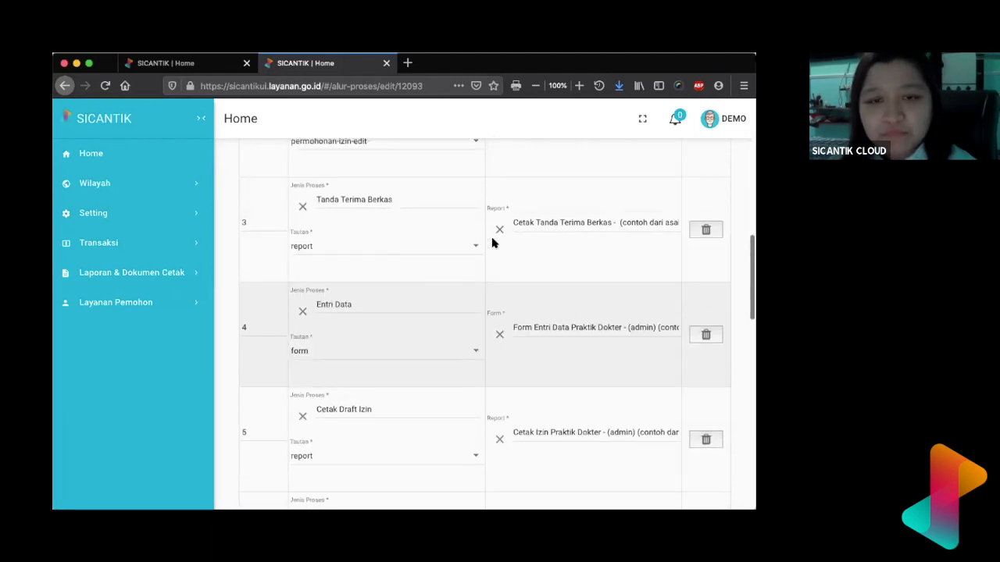
pyautogui.scroll(1, 492, 243)
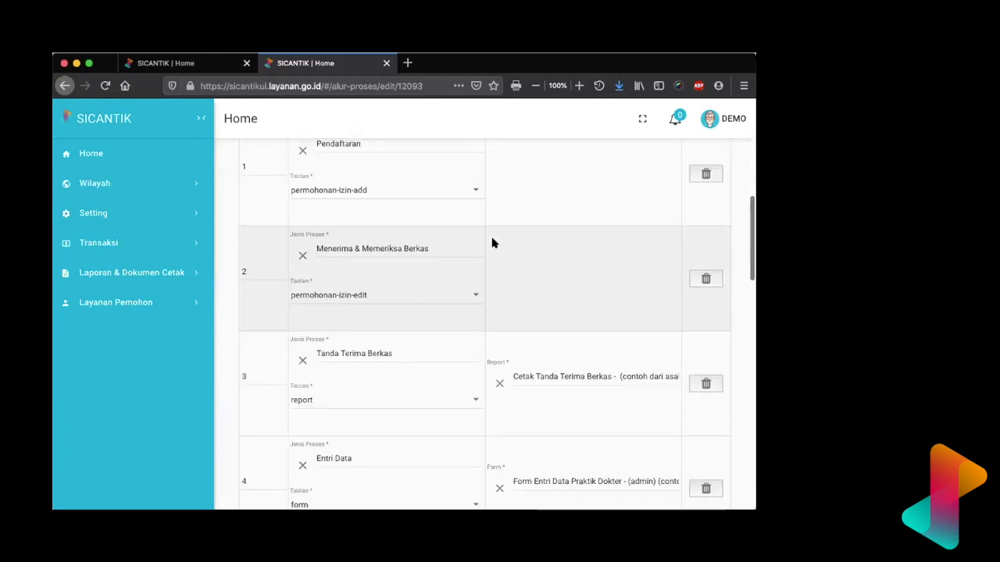
pyautogui.scroll(-4, 492, 243)
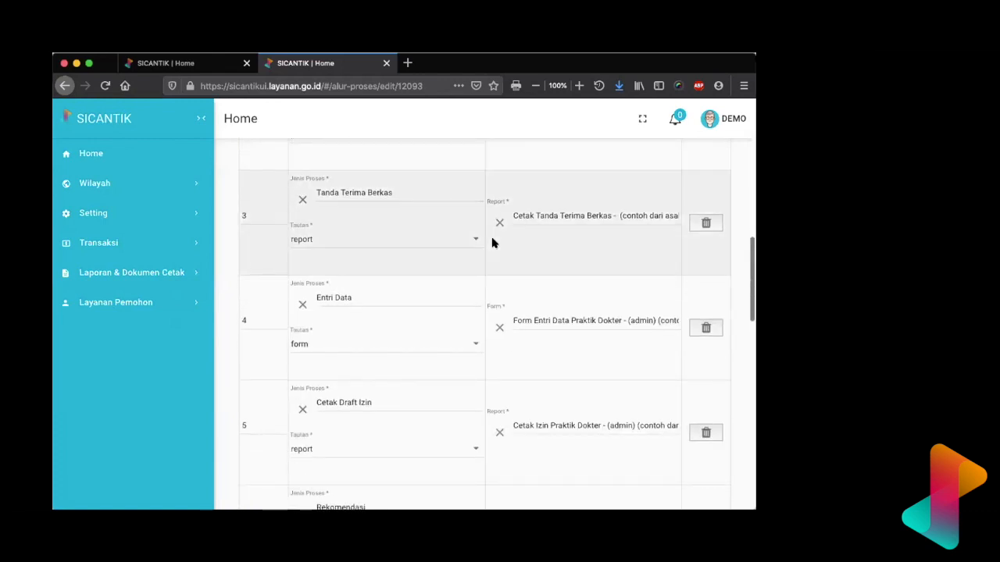
pyautogui.scroll(-1, 492, 243)
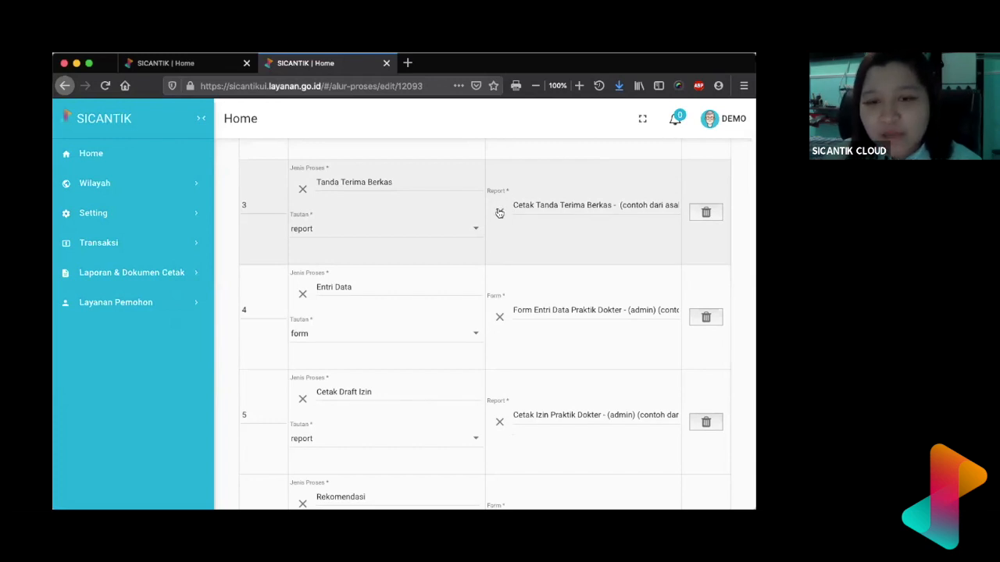
pyautogui.click(525, 205)
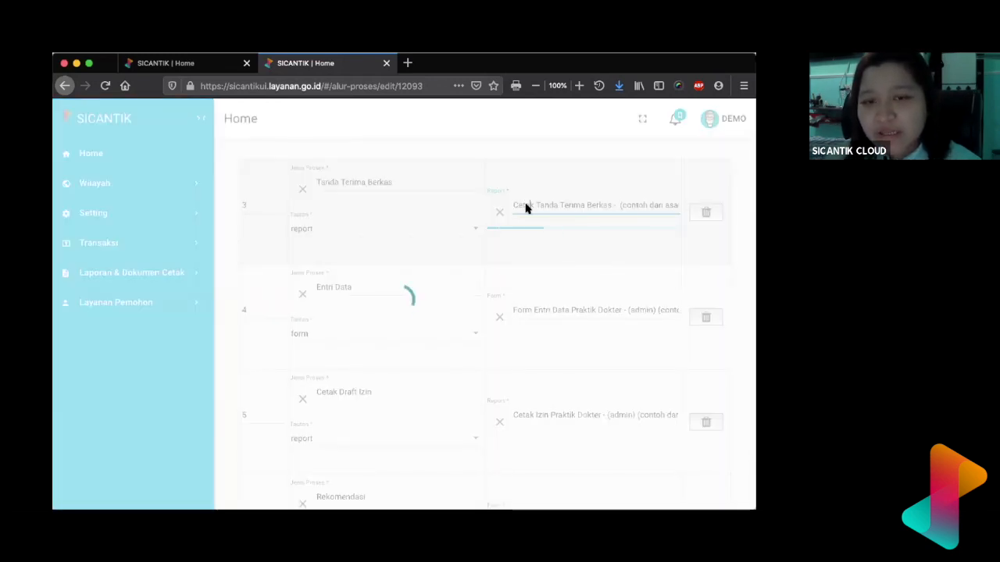
pyautogui.click(545, 208)
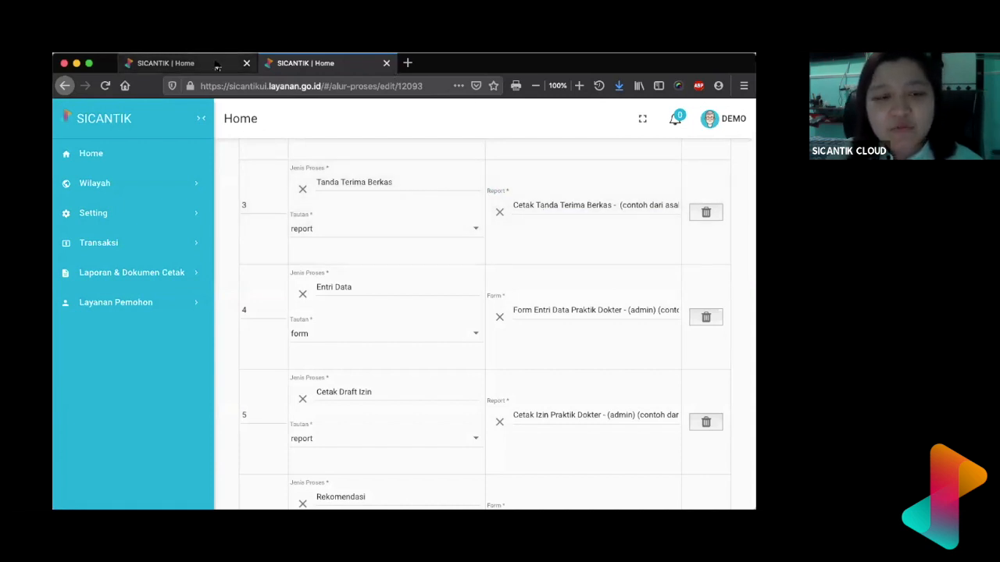
pyautogui.moveTo(315, 184); pyautogui.dragTo(389, 183)
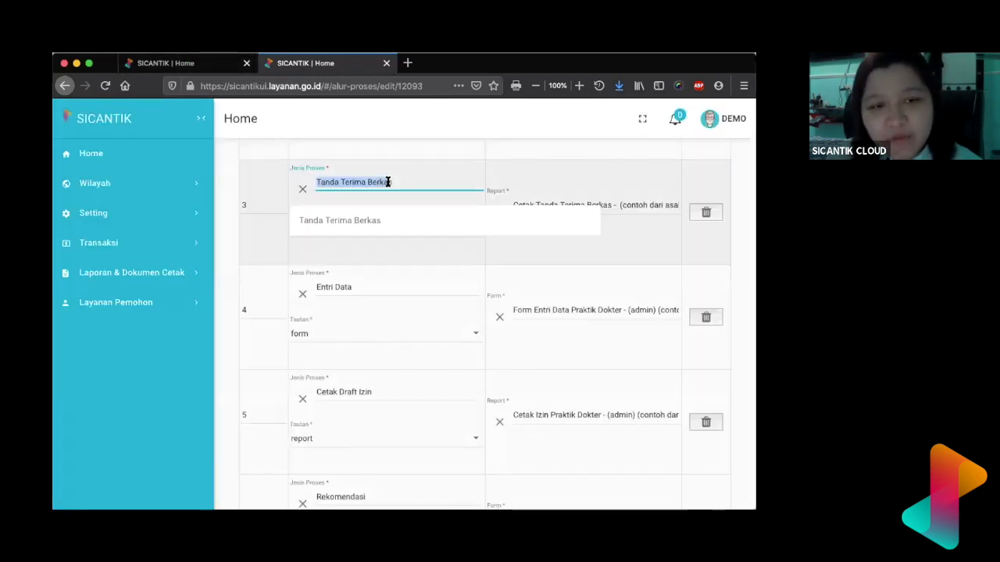
pyautogui.click(196, 64)
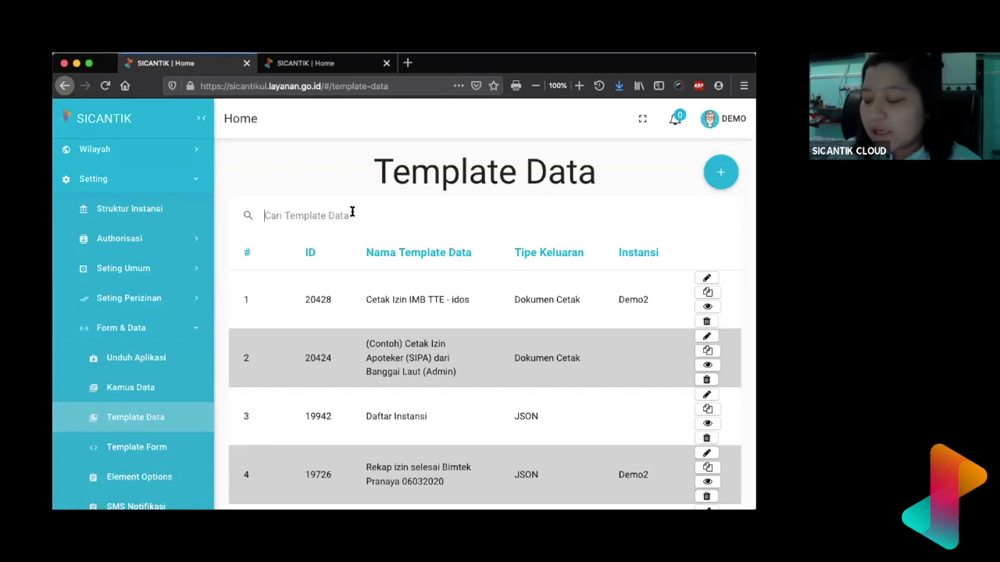
# Step: Search the Template Data list for 'tanda terima' receipt templates
pyautogui.write('t')
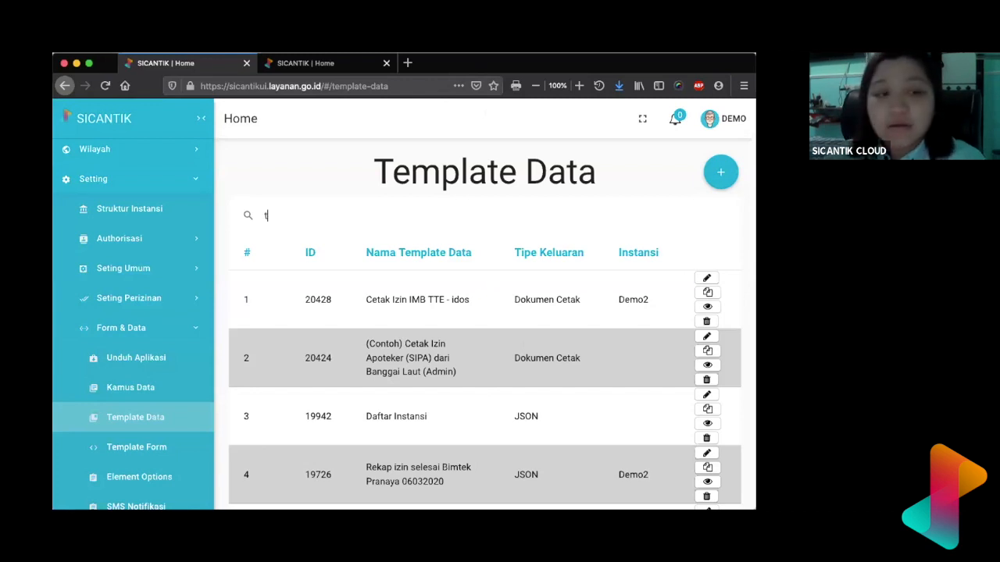
pyautogui.write('anda ter')
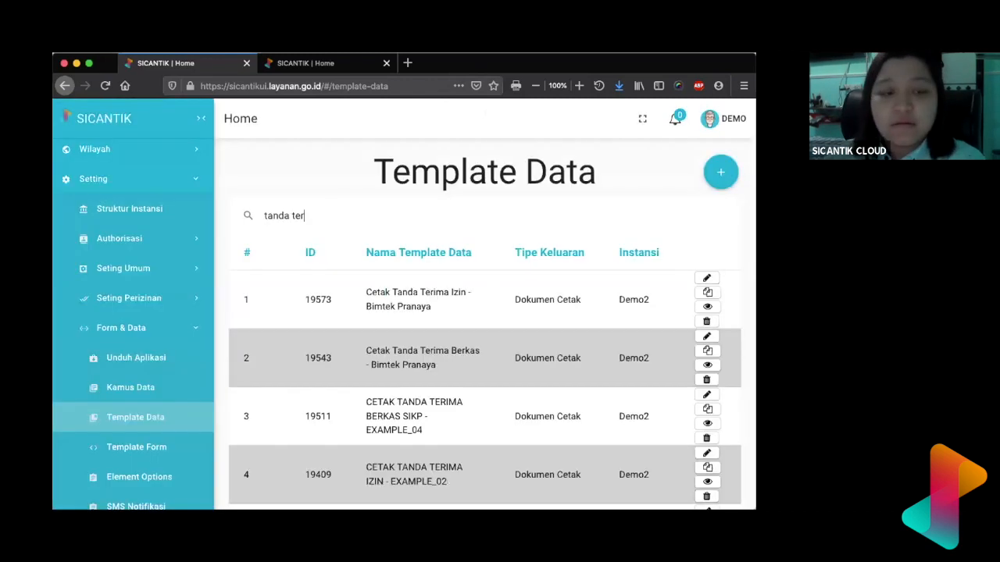
pyautogui.write('ima ber')
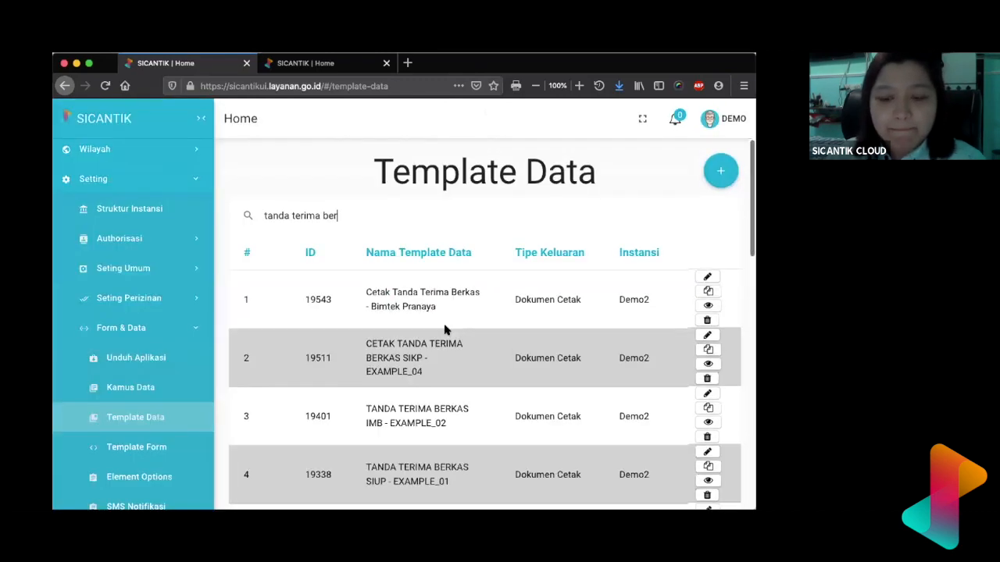
pyautogui.scroll(-5, 453, 356)
pyautogui.scroll(-3, 453, 355)
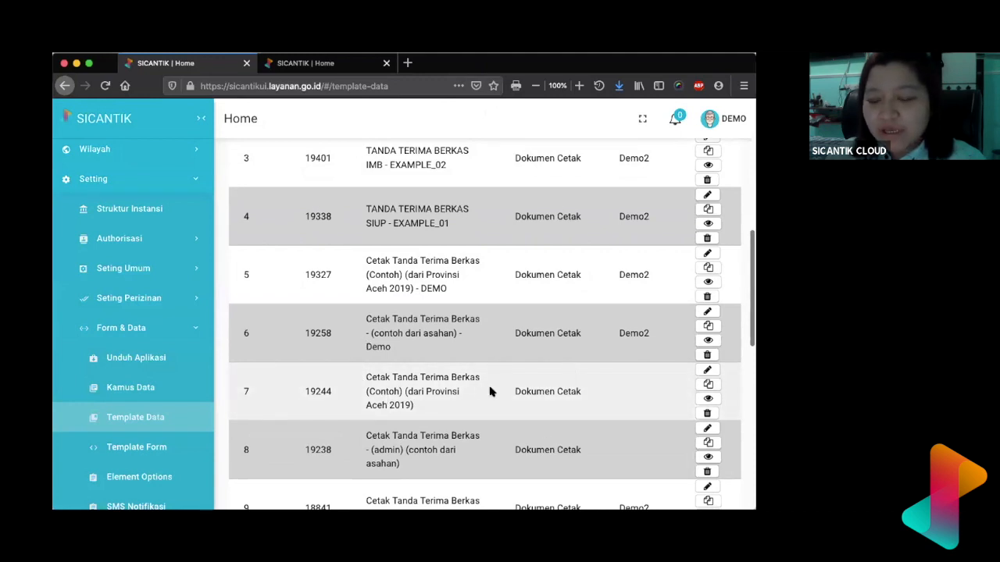
# Step: Duplicate the Aceh 2019 'Cetak Tanda Terima Berkas (Contoh)' template, creating copy ID 20433
pyautogui.click(707, 384)
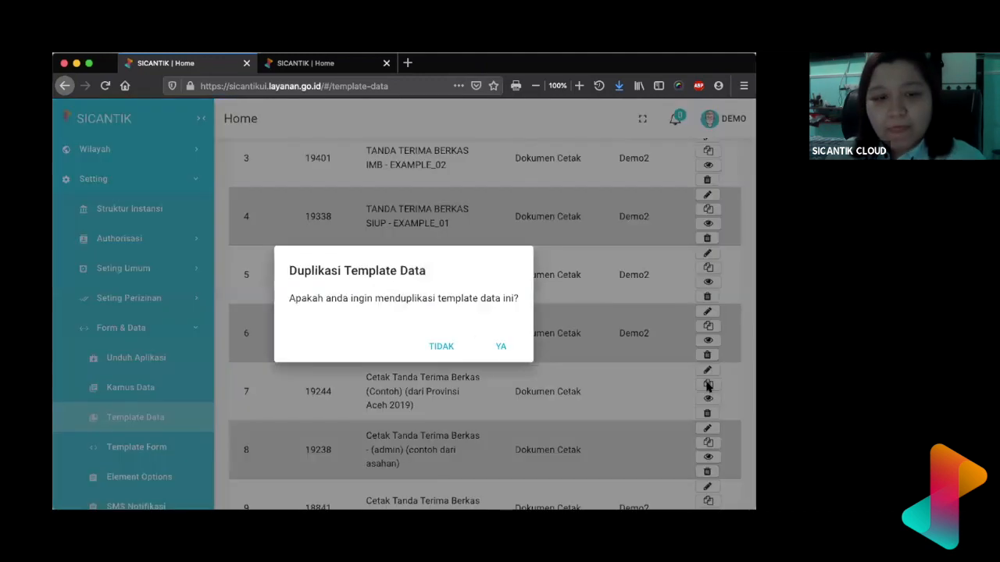
pyautogui.click(504, 347)
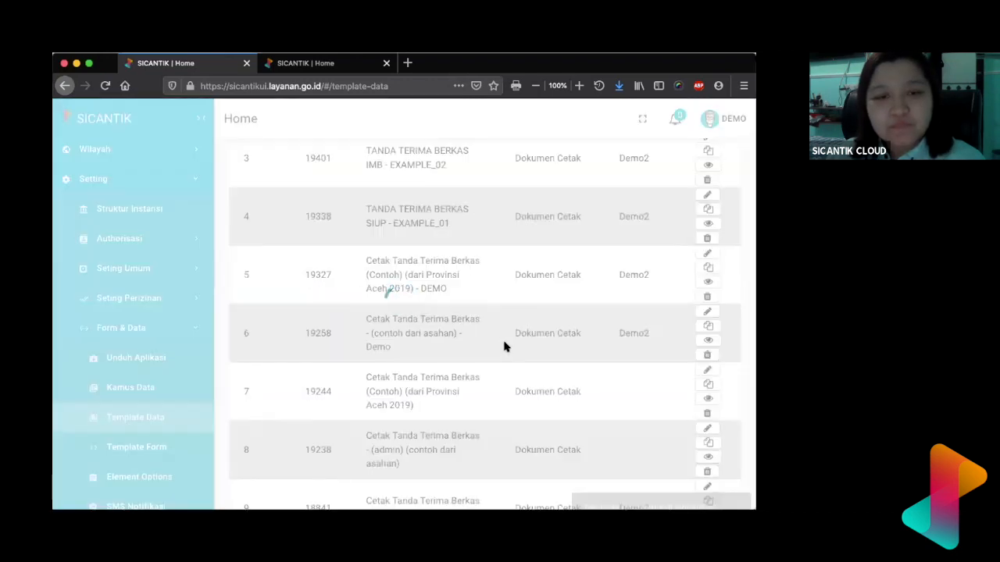
pyautogui.scroll(-1, 504, 347)
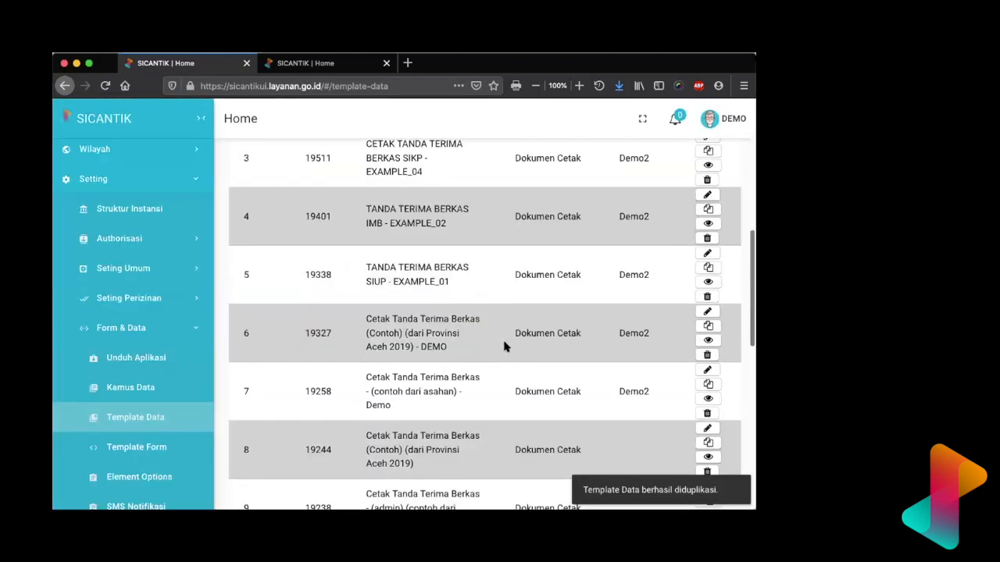
pyautogui.scroll(5, 504, 346)
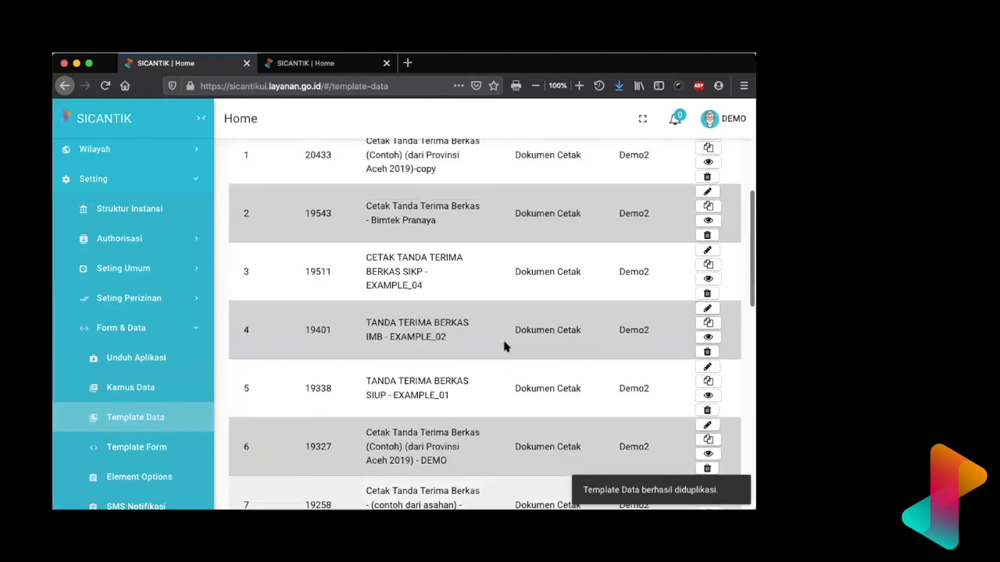
pyautogui.scroll(2, 503, 347)
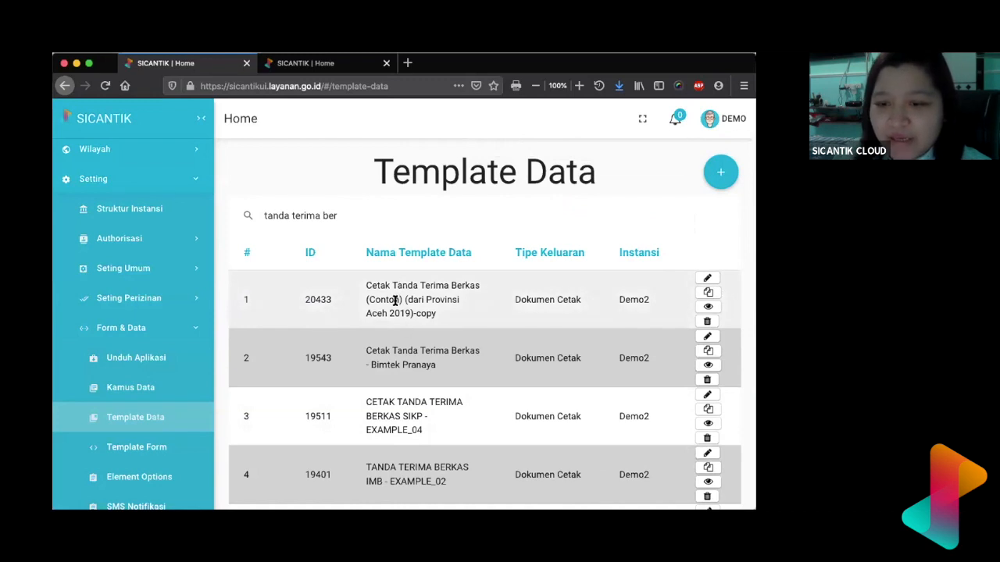
# Step: Replace the '(Contoh)…-copy' suffix of template 20433's name with '- Bimtek Online'
pyautogui.click(705, 279)
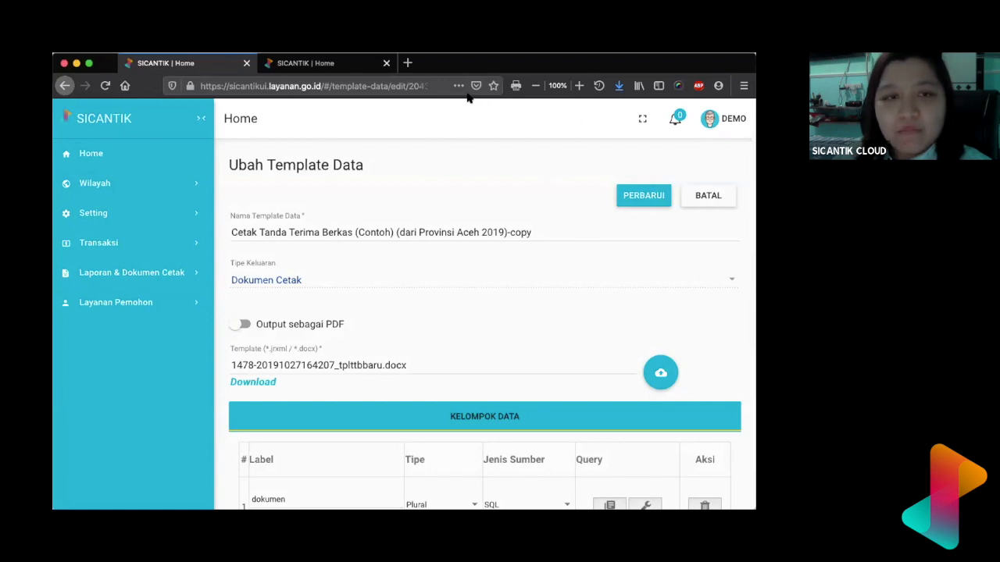
pyautogui.click(504, 233)
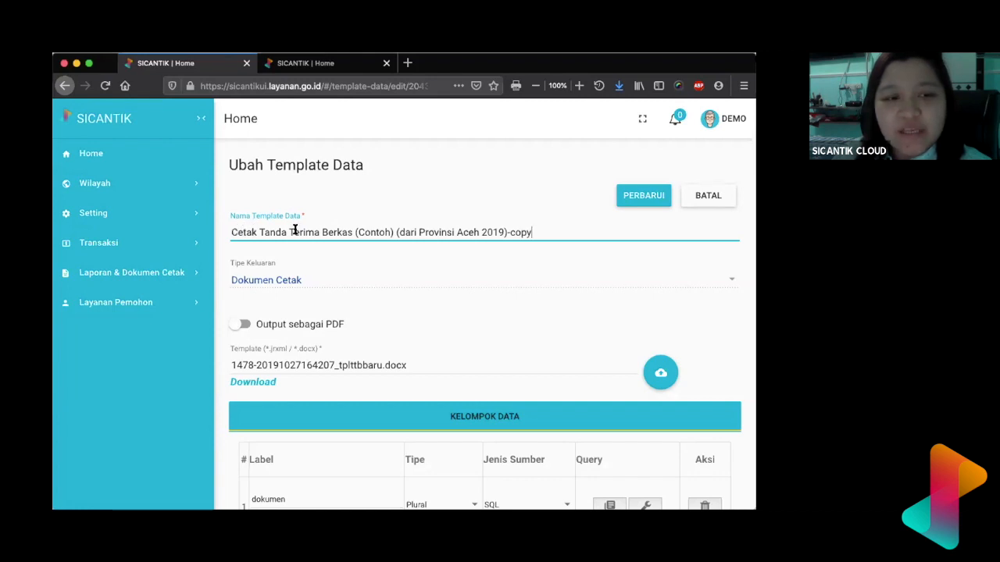
pyautogui.moveTo(354, 232); pyautogui.dragTo(542, 232)
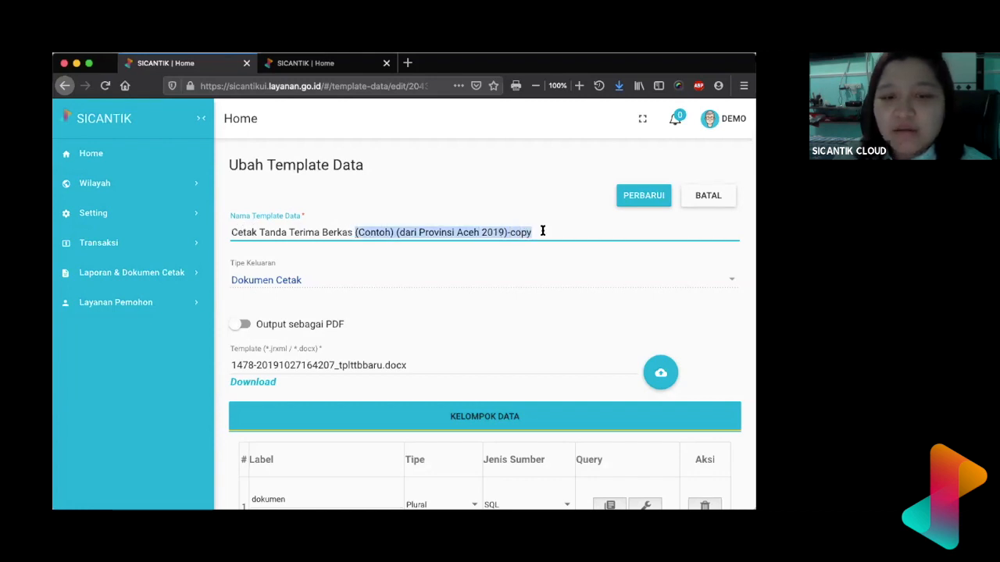
pyautogui.press('BackSpace')
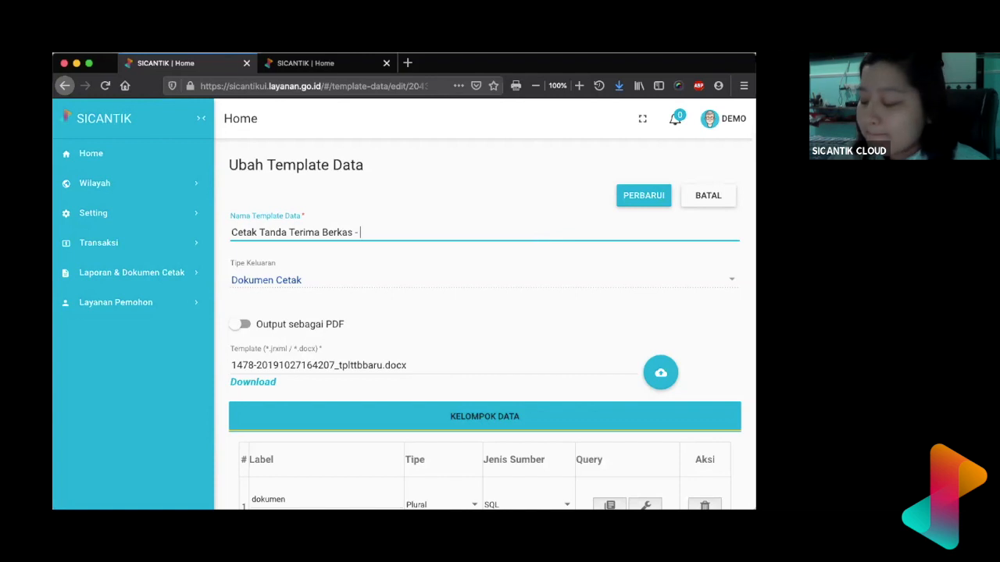
pyautogui.write('Bimt')
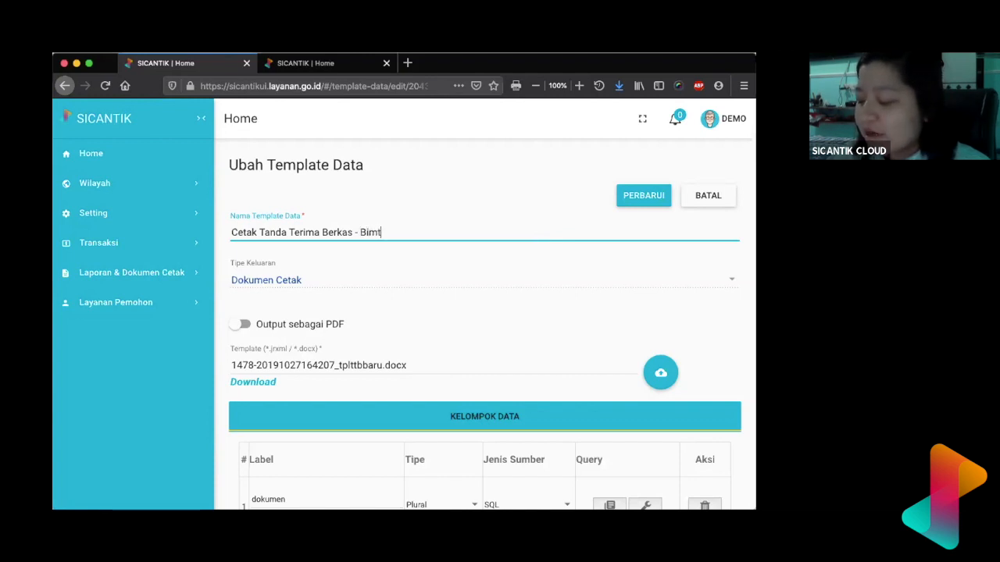
pyautogui.write('ek Online')
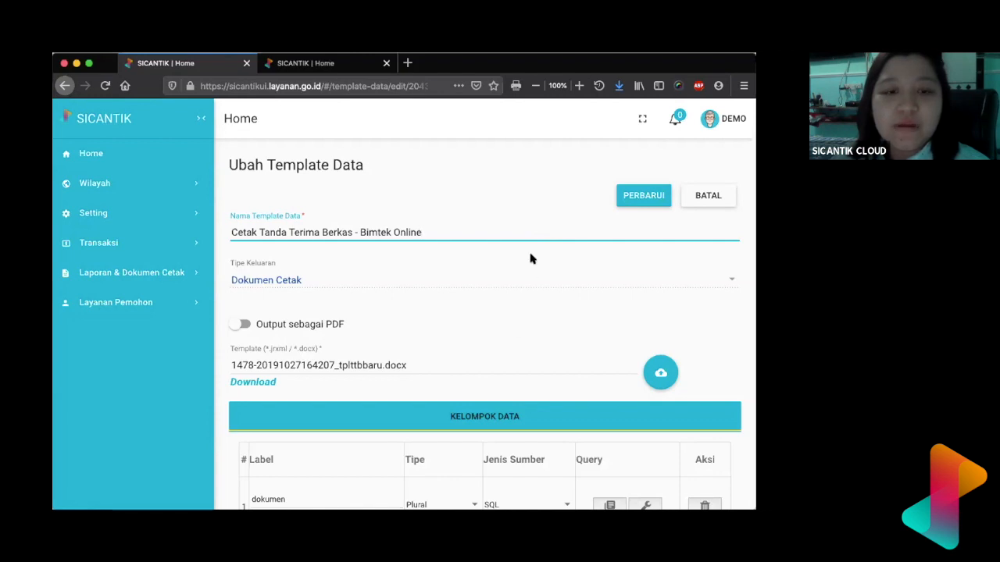
pyautogui.moveTo(359, 232); pyautogui.dragTo(457, 232)
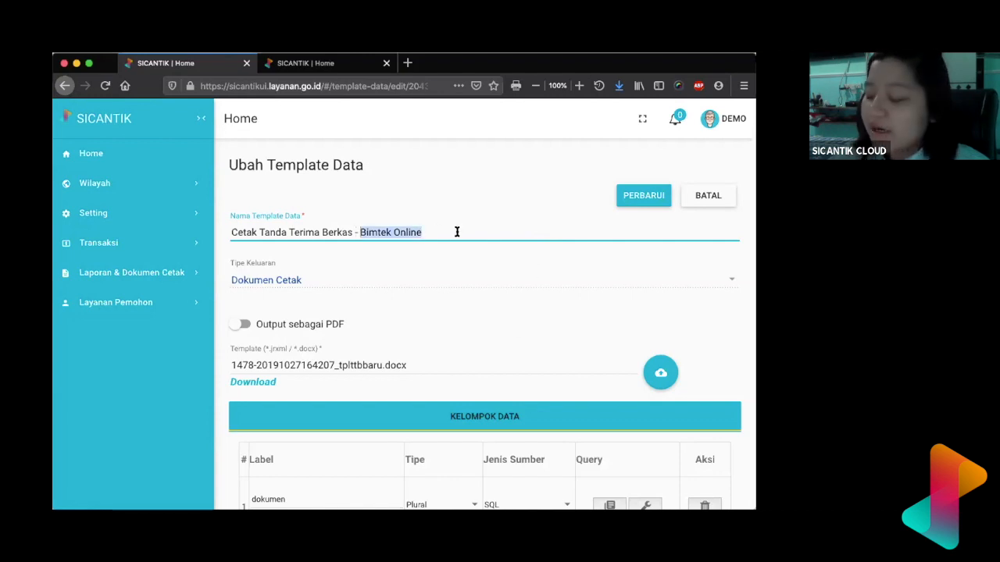
pyautogui.write('Kab')
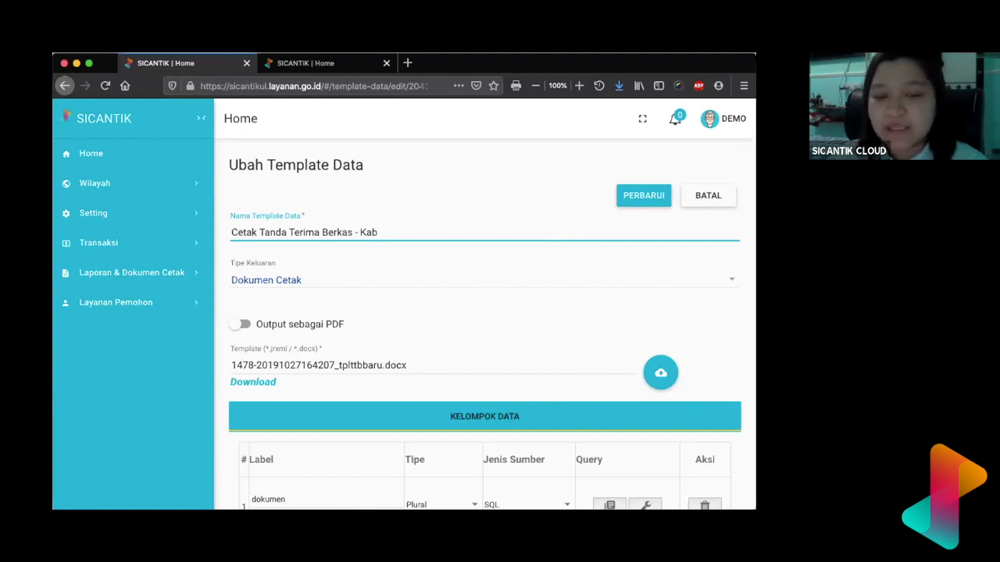
pyautogui.press('BackSpace')
pyautogui.press('BackSpace')
pyautogui.press('BackSpace')
pyautogui.write('Bimtek Online')
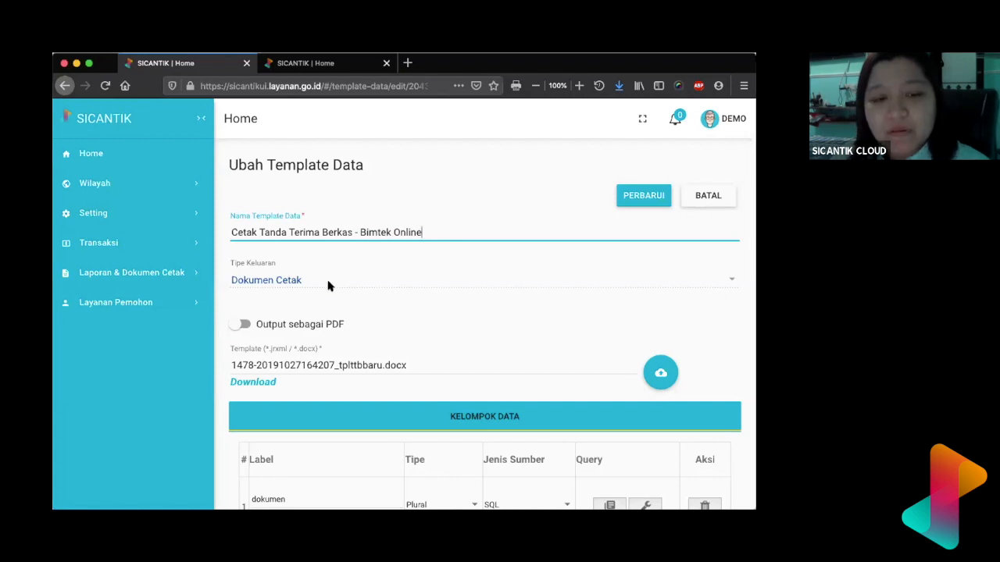
pyautogui.click(279, 276)
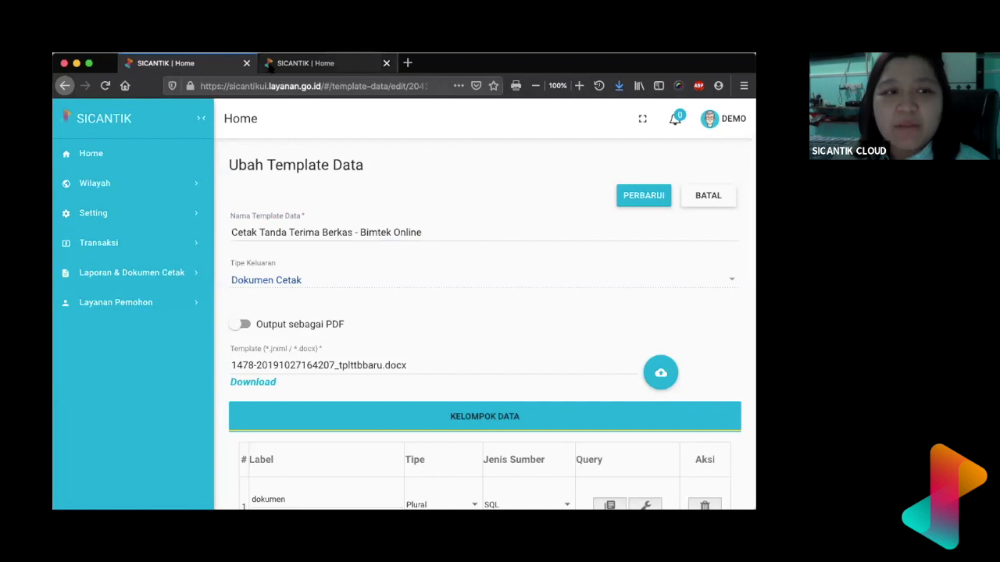
# Step: Load the SiCantik home page in a new browser tab
pyautogui.click(270, 65)
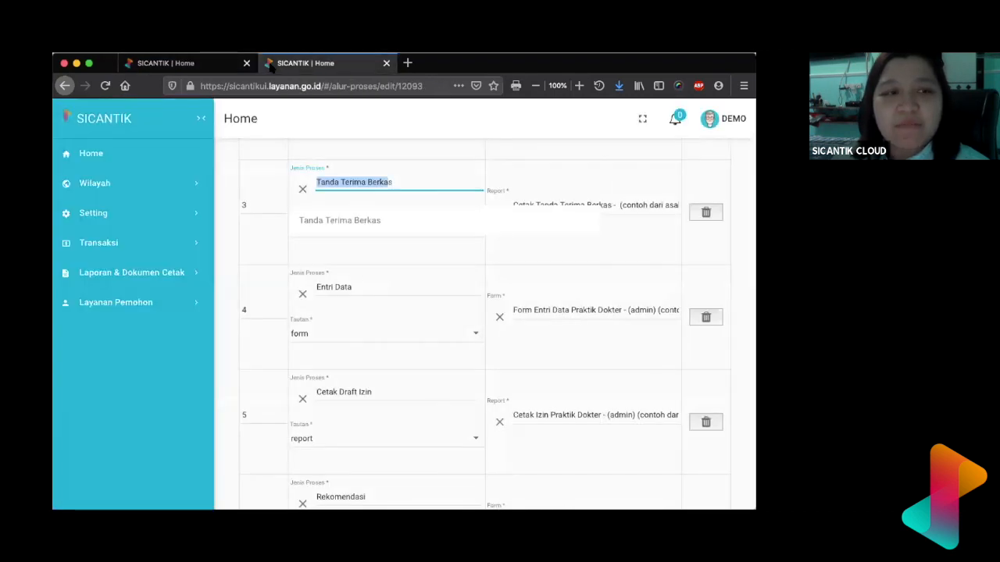
pyautogui.click(213, 65)
pyautogui.click(407, 62)
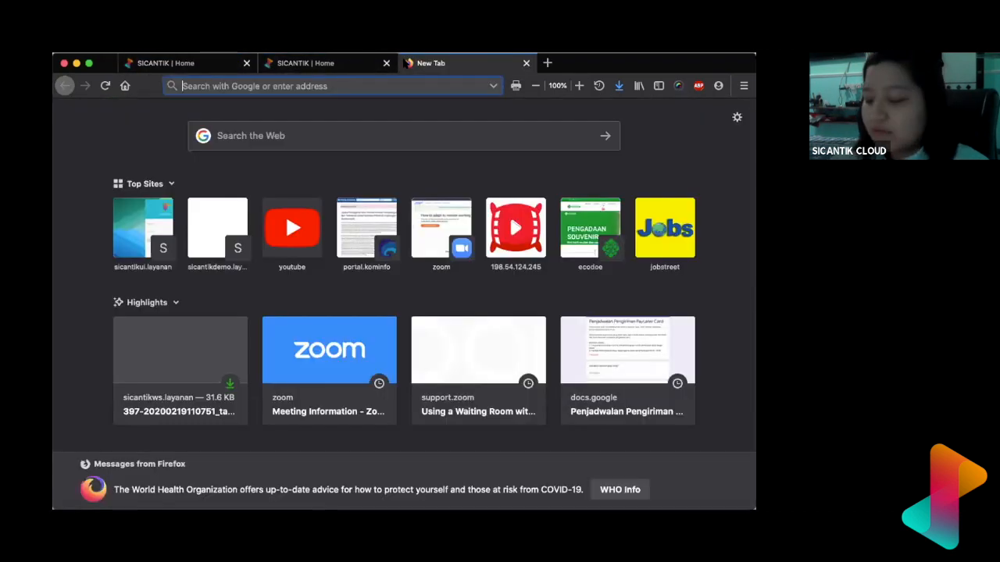
pyautogui.write('sicamtik')
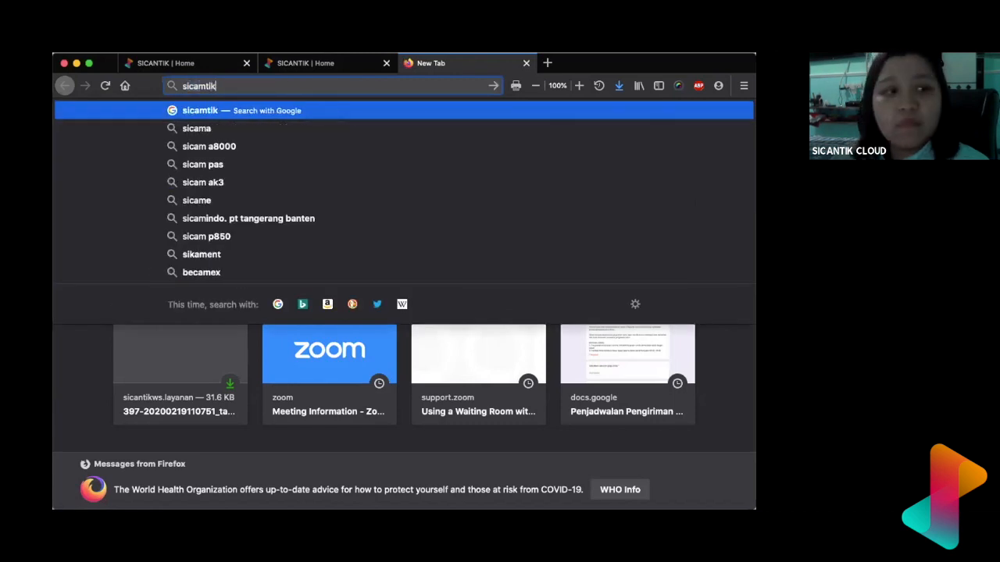
pyautogui.press('BackSpace')
pyautogui.press('BackSpace')
pyautogui.press('BackSpace')
pyautogui.press('BackSpace')
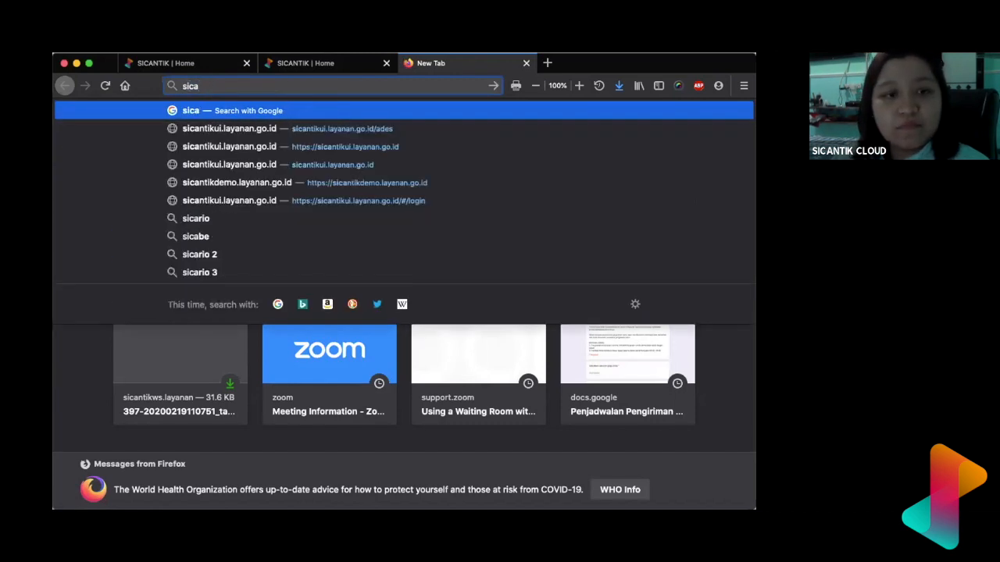
pyautogui.press('Down')
pyautogui.press('Down')
pyautogui.press('Return')
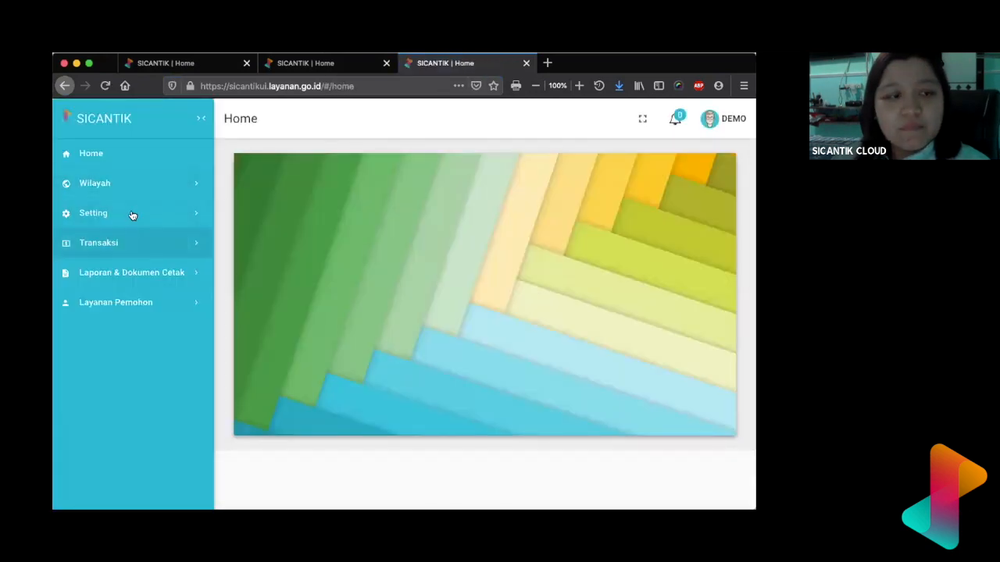
# Step: Go to Setting > Form & Data > Template Data and start adding a new template
pyautogui.click(131, 215)
pyautogui.click(152, 362)
pyautogui.click(156, 452)
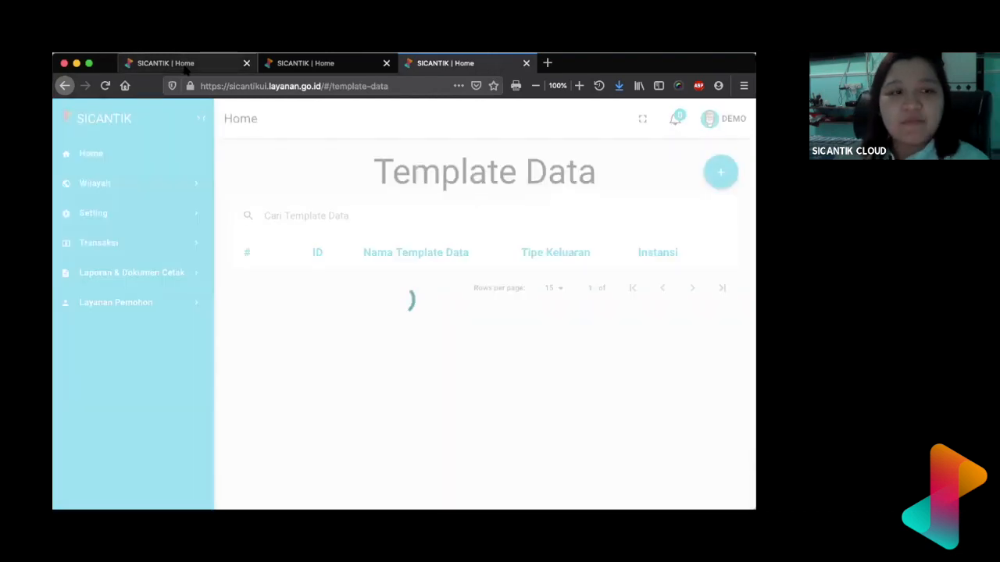
pyautogui.click(182, 64)
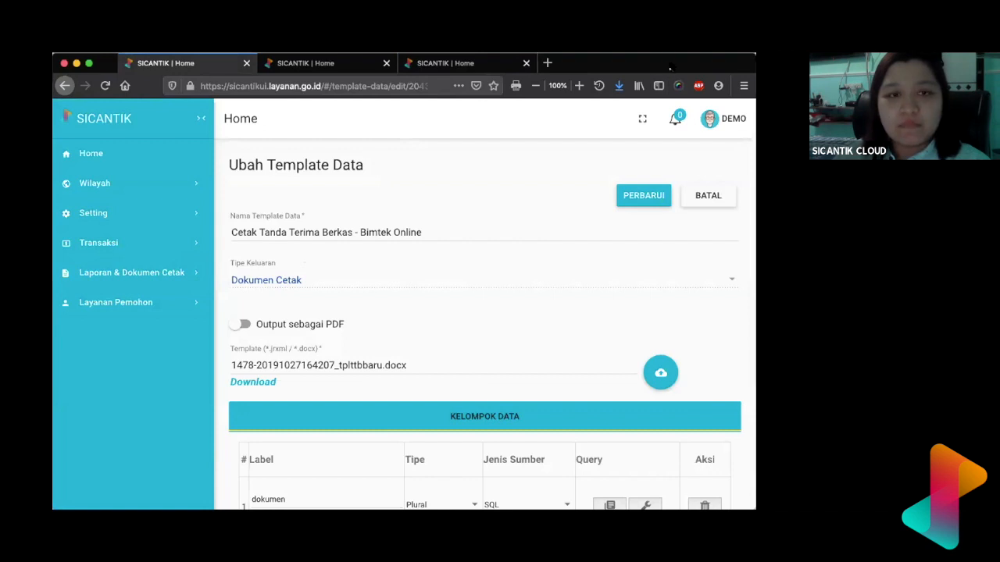
pyautogui.click(431, 64)
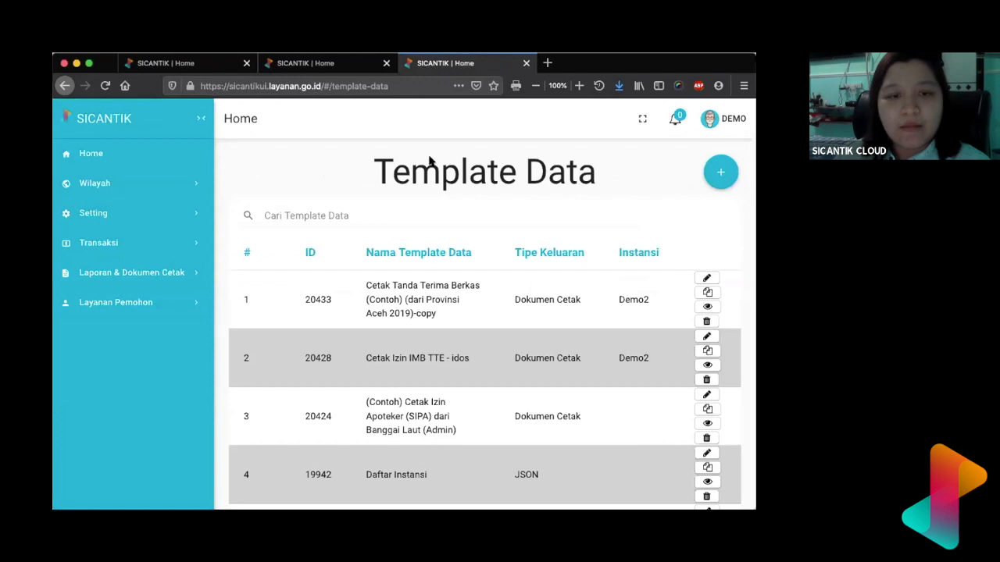
pyautogui.click(712, 178)
pyautogui.click(276, 226)
# Step: Enter 'Cetak Tanda Terima Berkas - Kab. Demo' as the template name and show the output types
pyautogui.write('C')
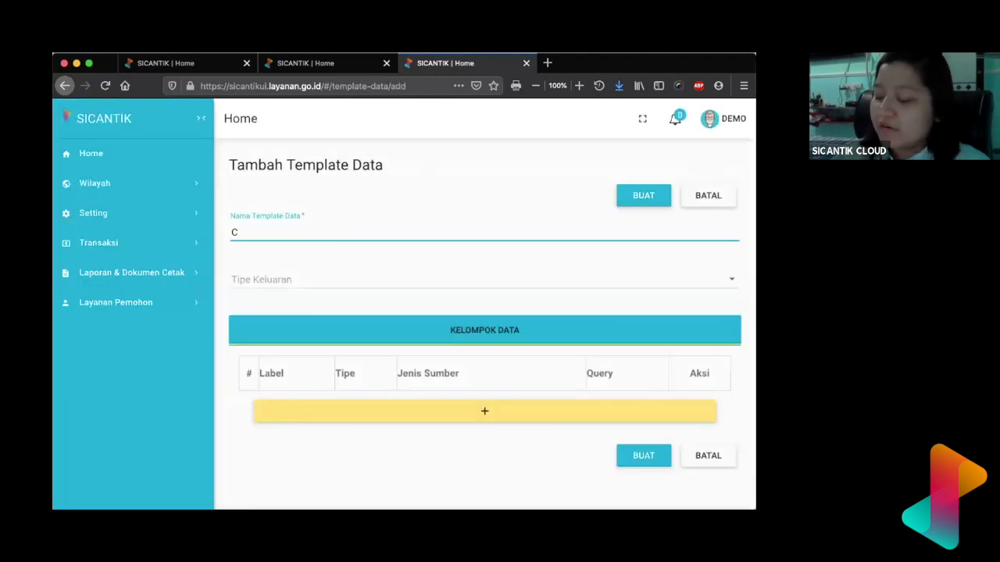
pyautogui.write('etak Tanda')
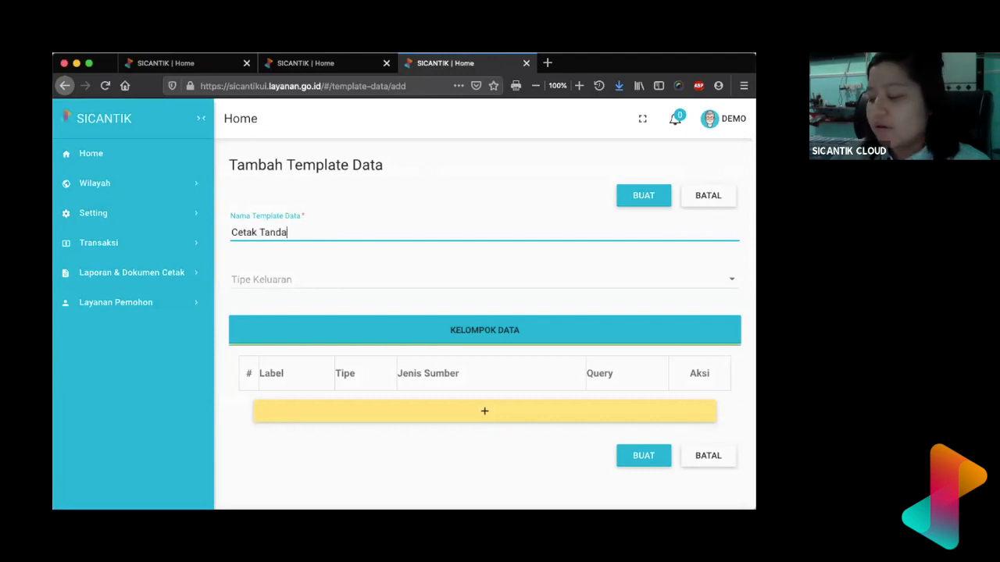
pyautogui.write(' Terima Ber')
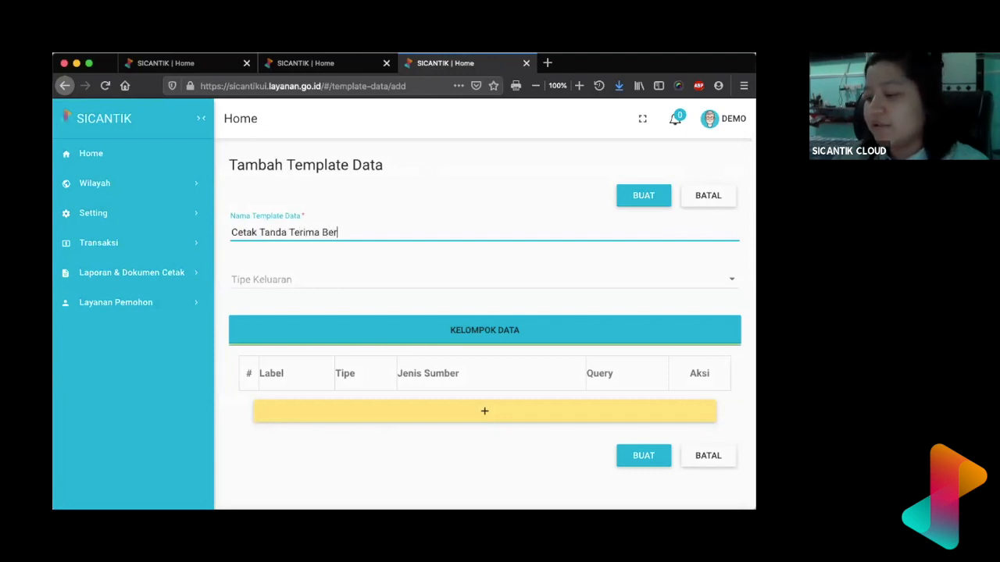
pyautogui.write('kas - Kab. ')
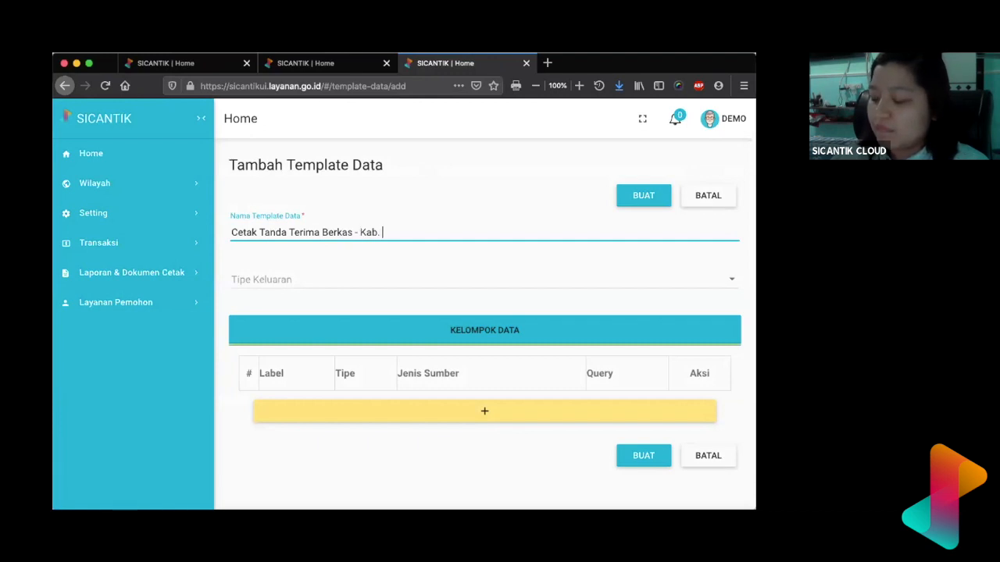
pyautogui.write('Demo')
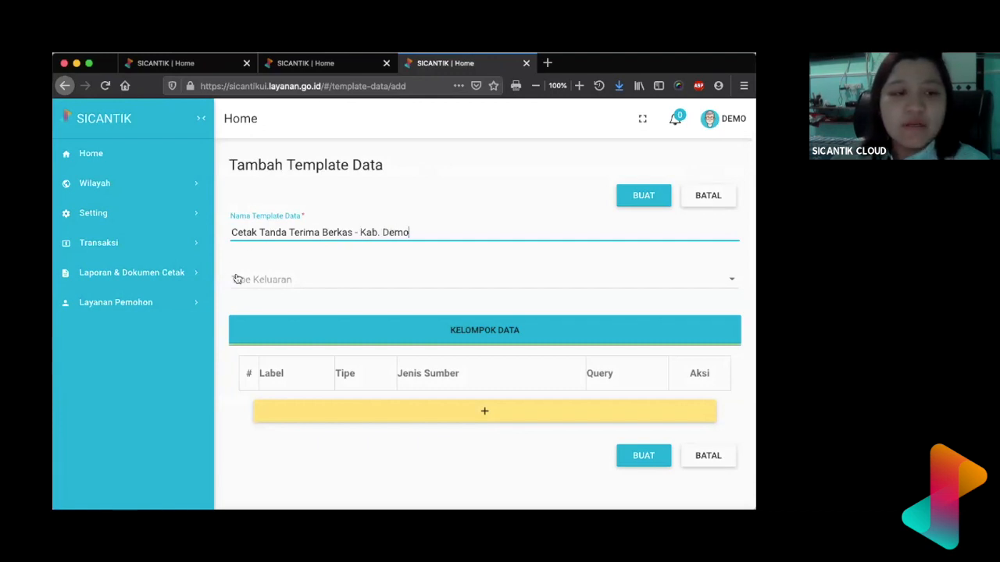
pyautogui.click(281, 281)
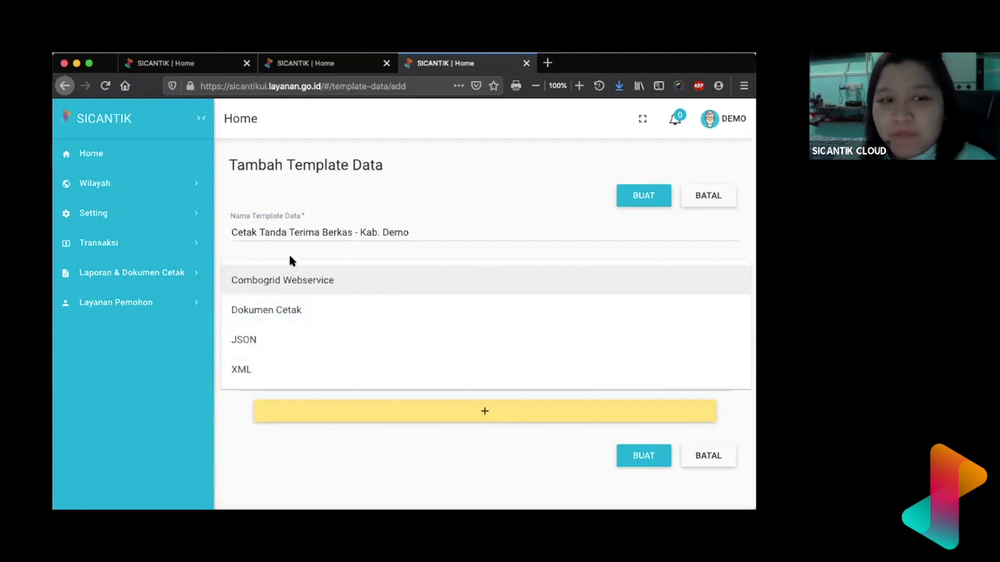
# Step: Change the output type from Dokumen Cetak to JSON and select the revealed web service URL
pyautogui.click(283, 311)
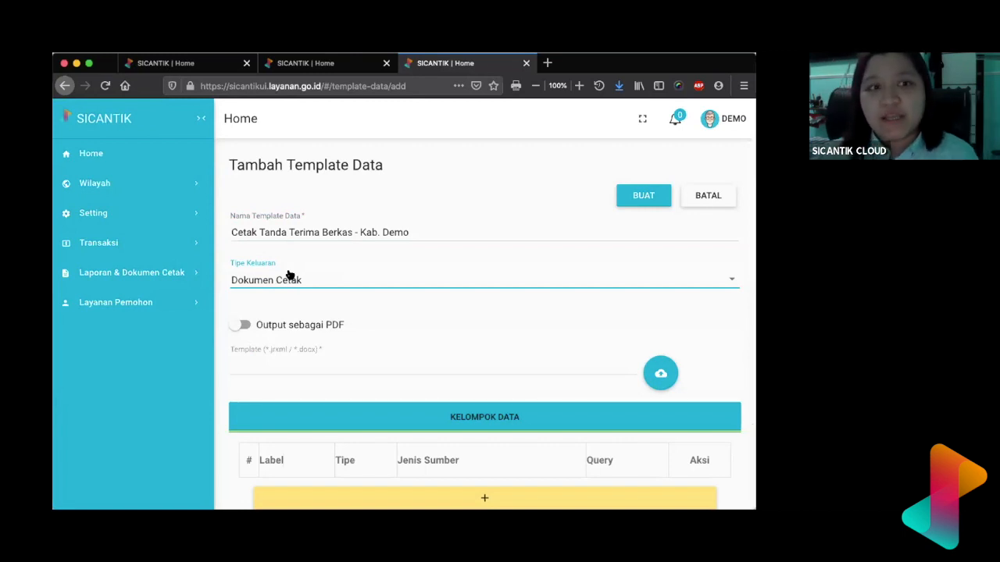
pyautogui.click(287, 275)
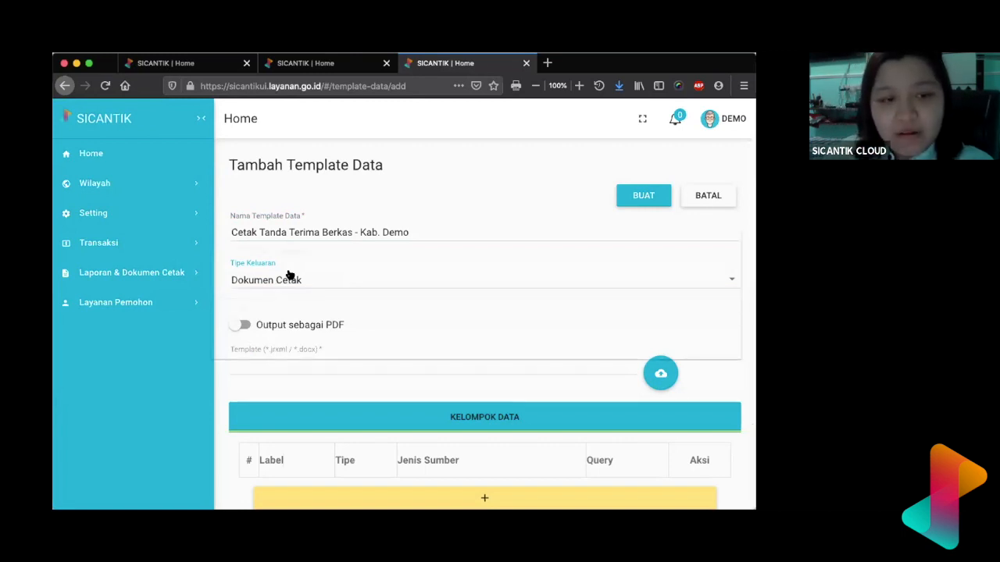
pyautogui.click(263, 307)
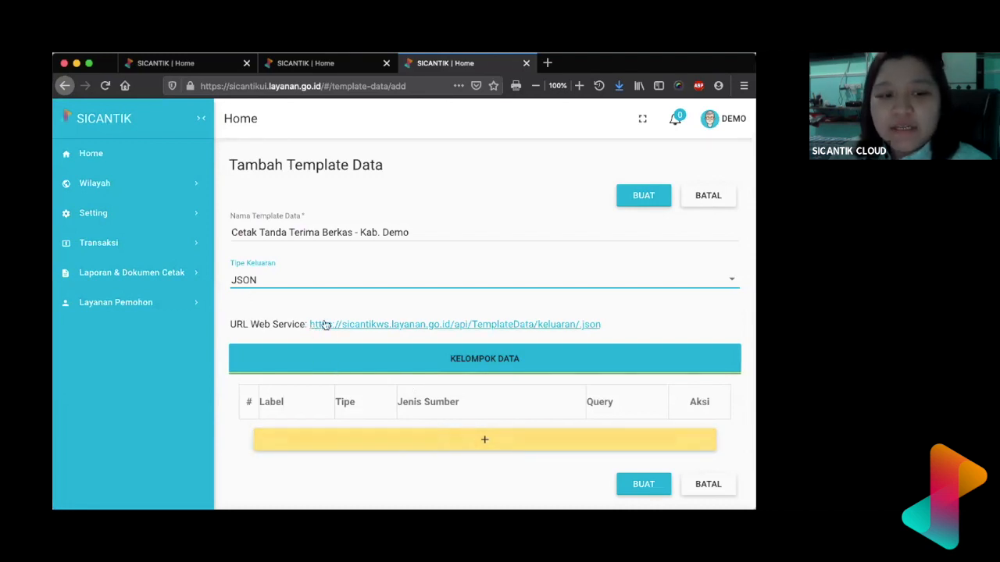
pyautogui.click(613, 330)
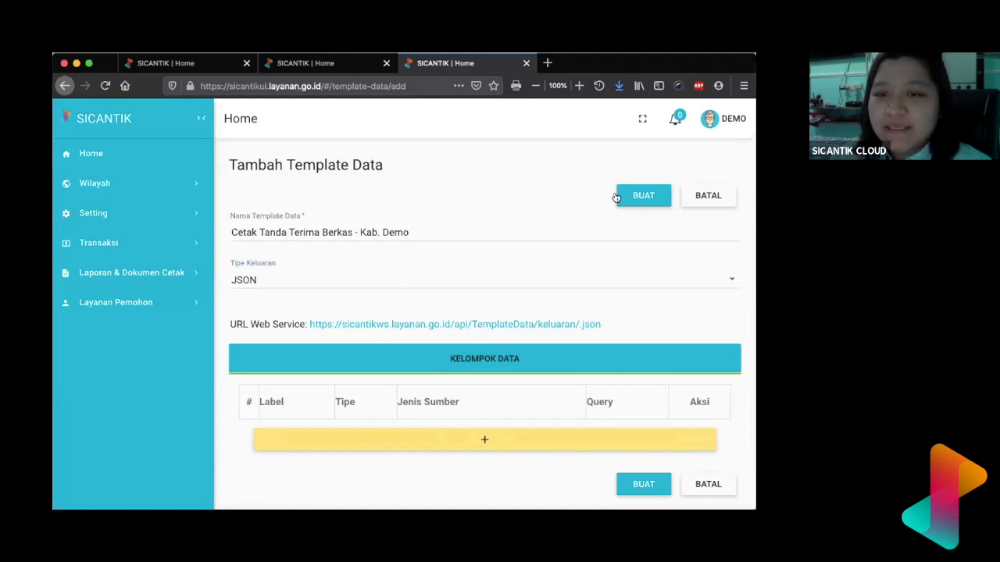
pyautogui.moveTo(610, 328); pyautogui.dragTo(306, 322)
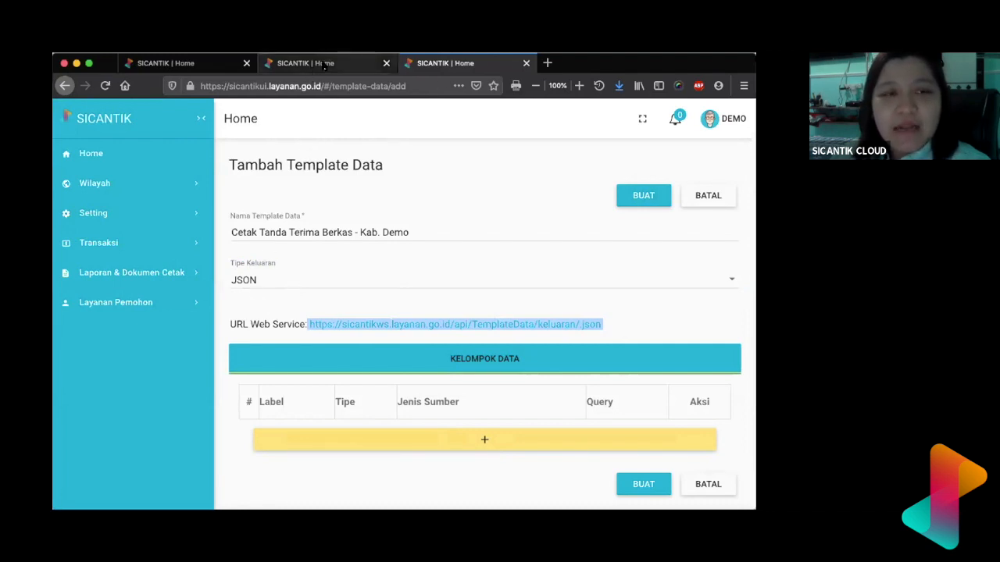
pyautogui.click(197, 62)
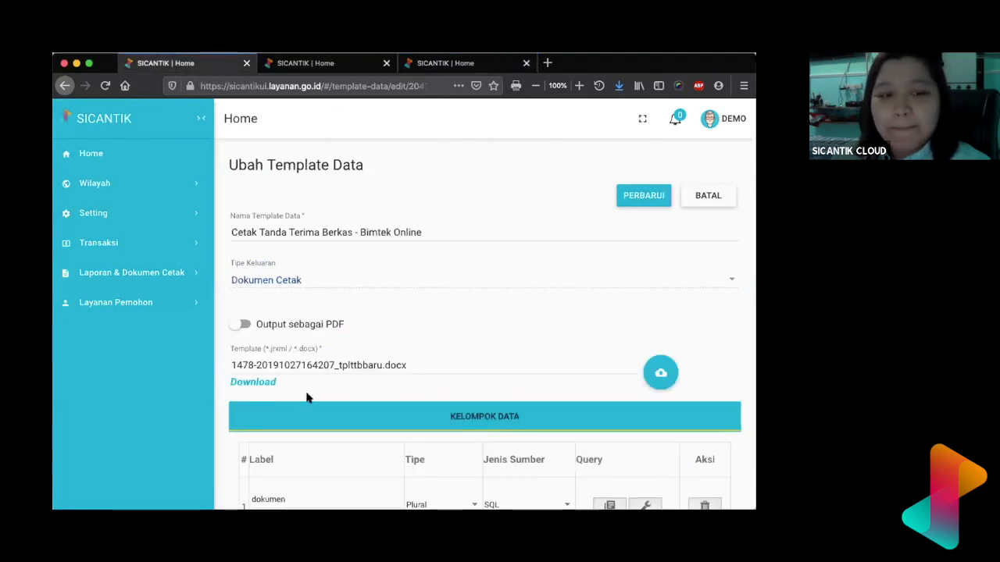
pyautogui.scroll(-3, 306, 398)
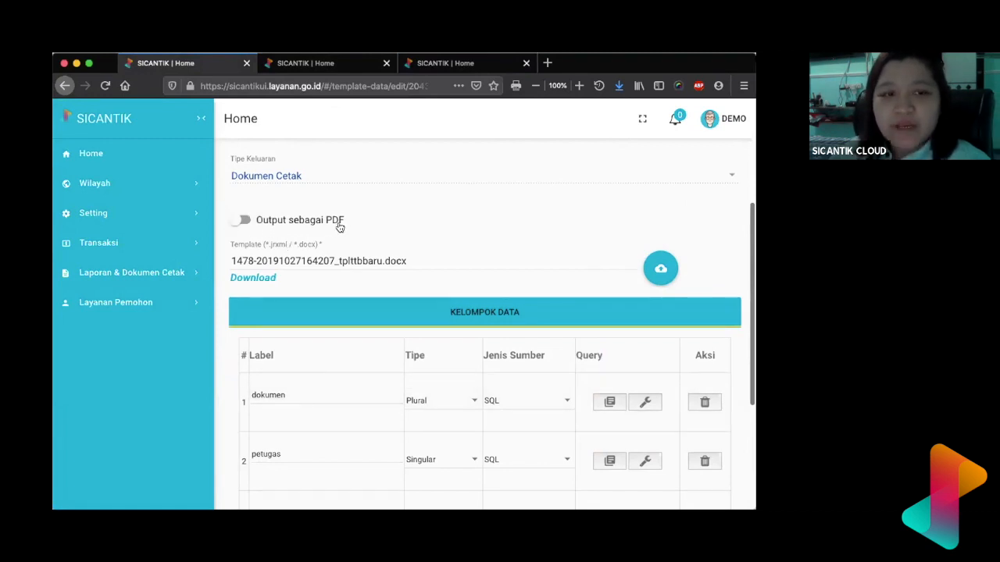
pyautogui.click(243, 220)
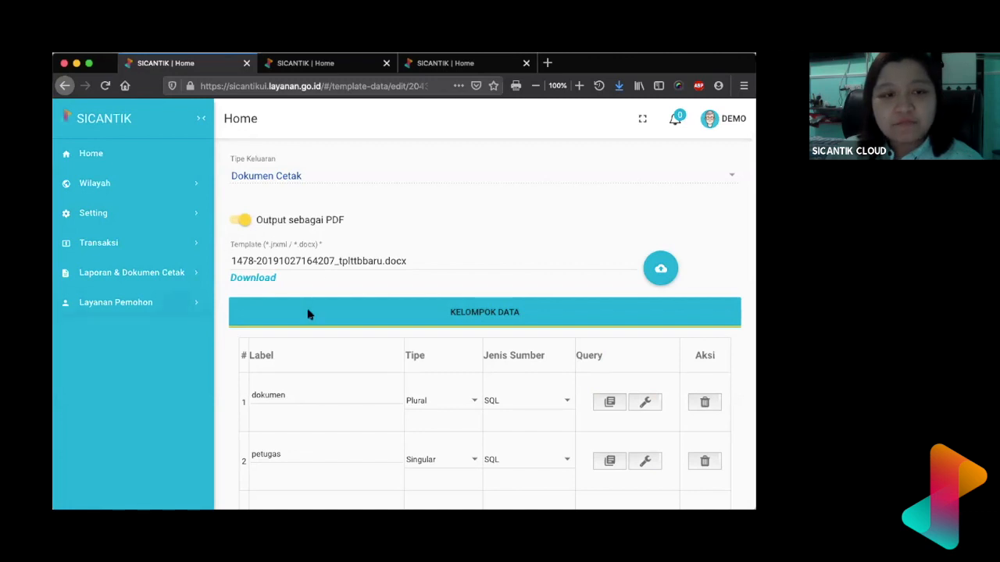
pyautogui.scroll(-3, 328, 269)
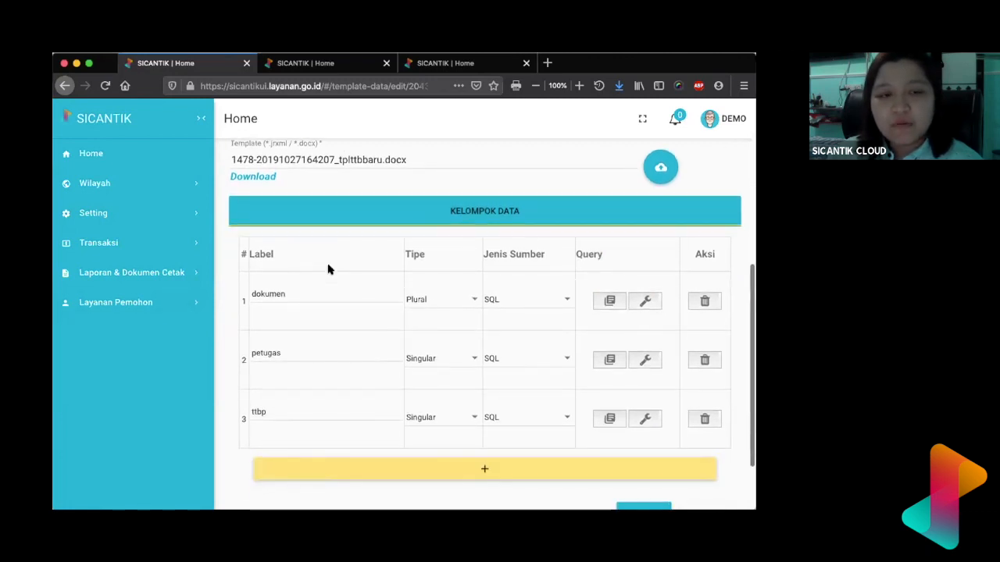
pyautogui.scroll(1, 328, 269)
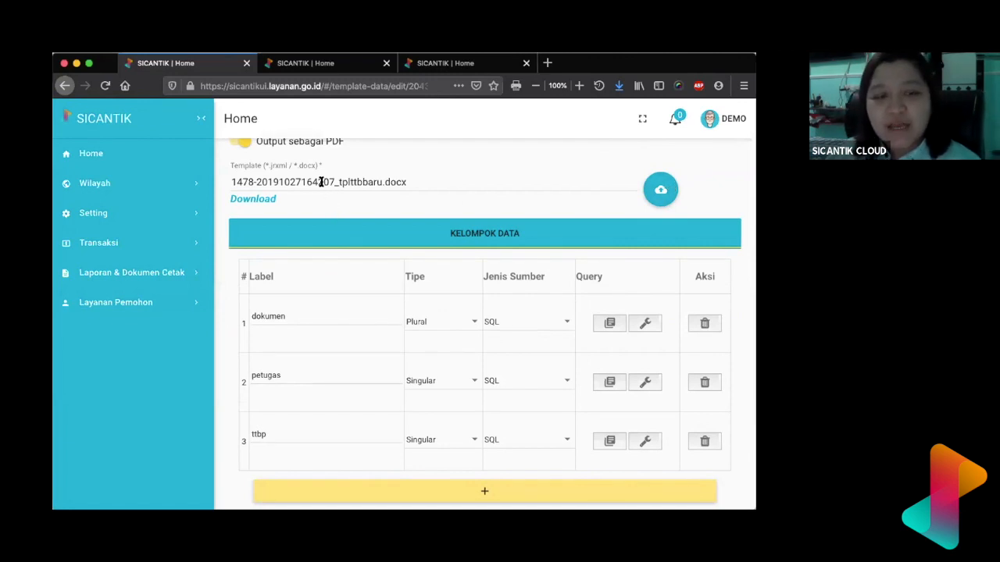
pyautogui.click(265, 199)
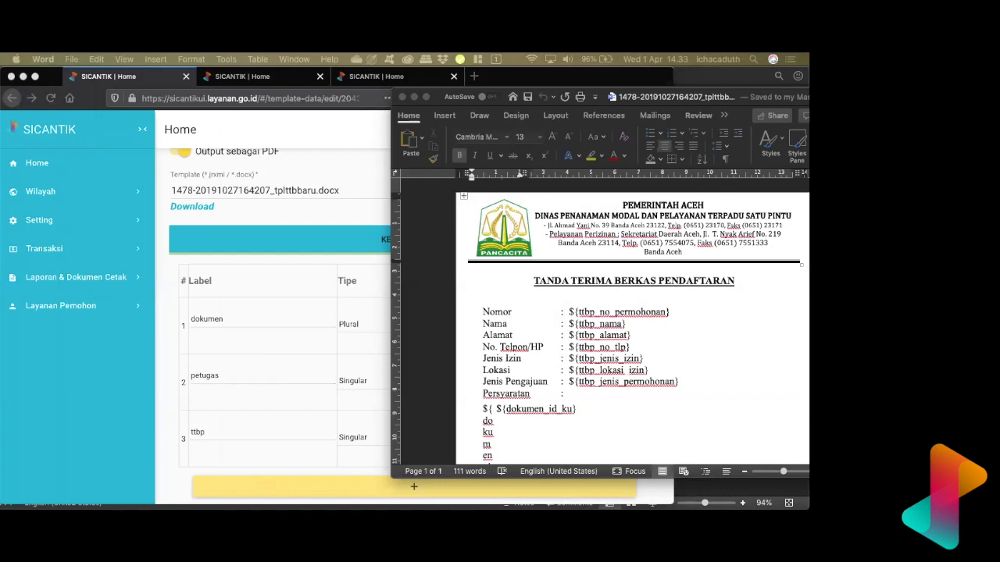
# Step: Inspect the Word template's letterhead, logo and TANDA TERIMA BERKAS PENDAFTARAN title, then switch to PowerPoint
pyautogui.moveTo(655, 97); pyautogui.dragTo(522, 84)
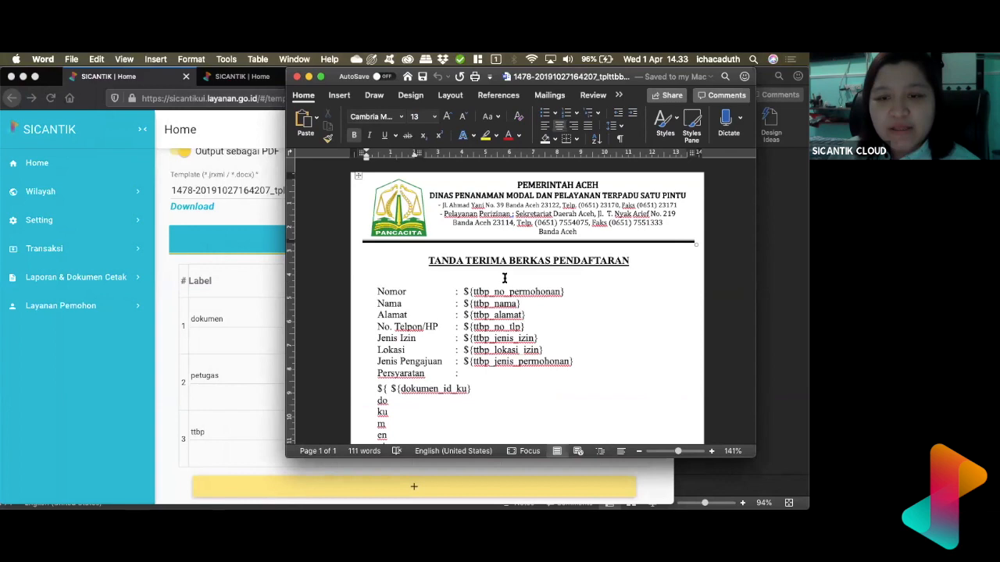
pyautogui.scroll(-1, 511, 226)
pyautogui.scroll(1, 386, 214)
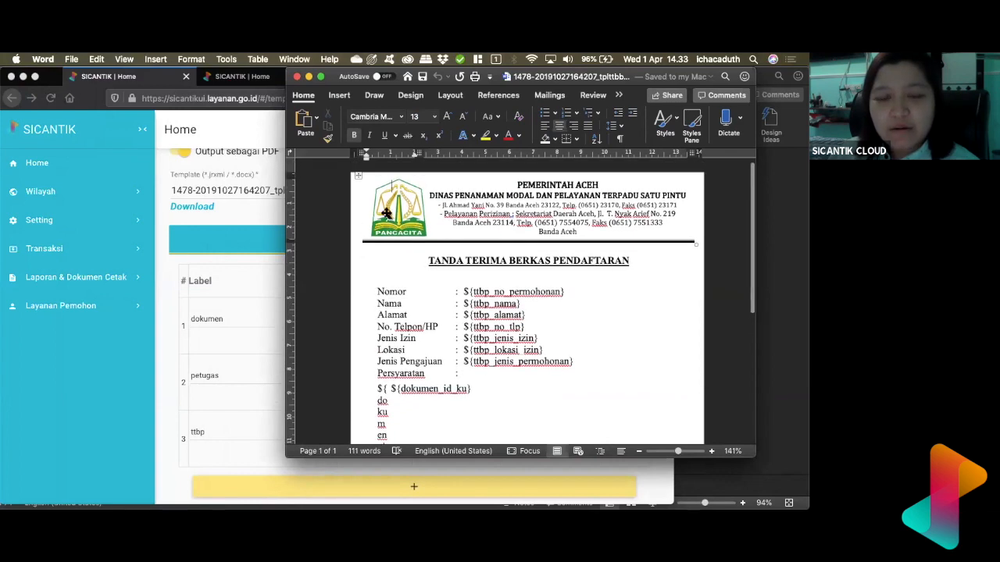
pyautogui.moveTo(506, 185); pyautogui.dragTo(393, 197)
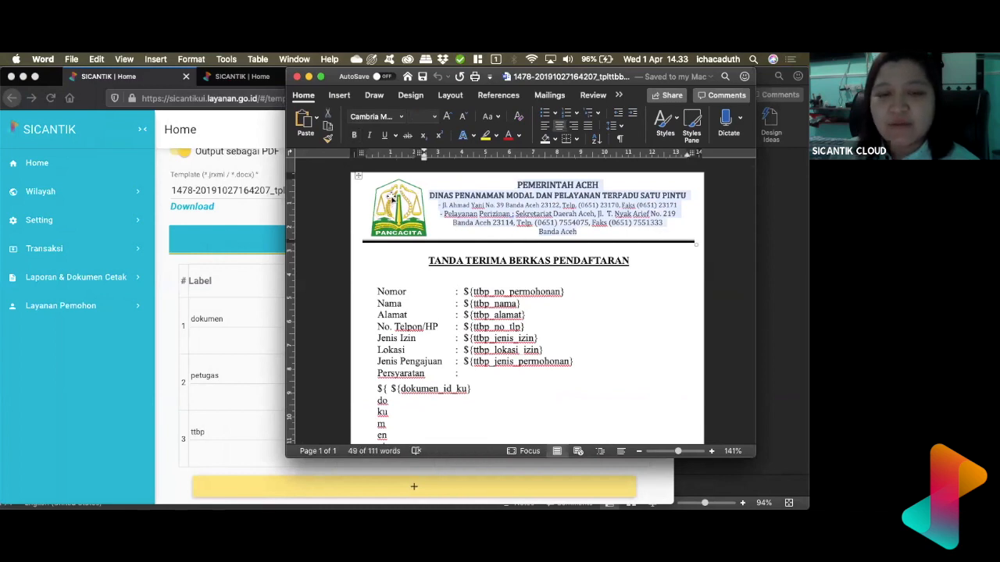
pyautogui.click(393, 199)
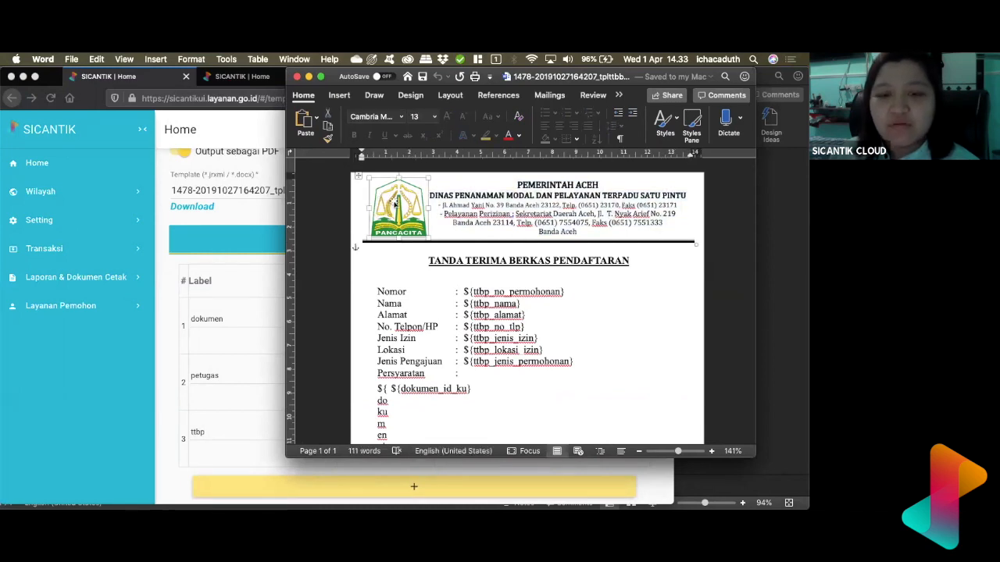
pyautogui.scroll(-2, 453, 347)
pyautogui.scroll(-2, 455, 358)
pyautogui.moveTo(426, 200); pyautogui.dragTo(653, 196)
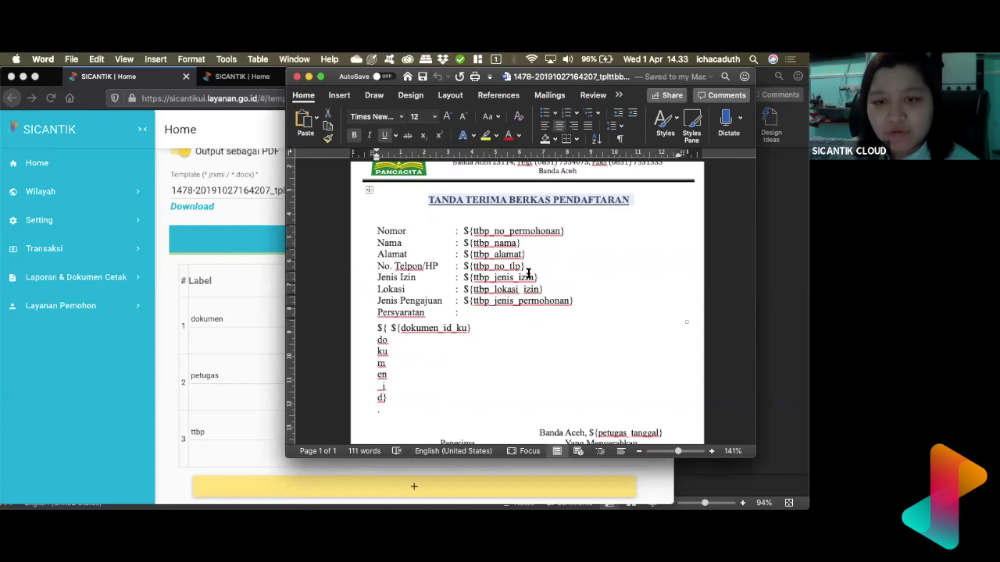
pyautogui.click(771, 206)
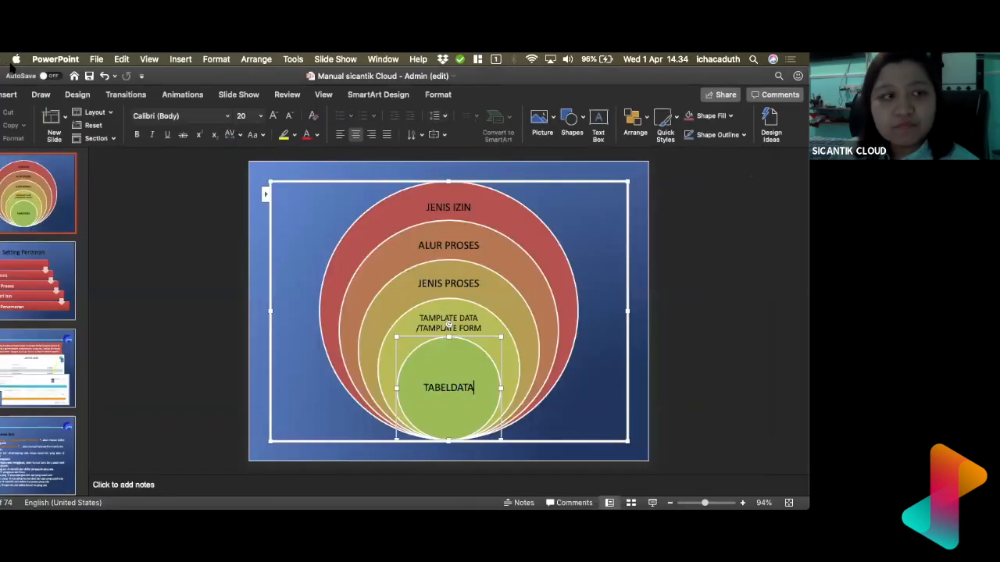
# Step: Minimize the Manual sicantik Cloud and Presentation1 windows and move Word to the right
pyautogui.moveTo(201, 79); pyautogui.dragTo(420, 255)
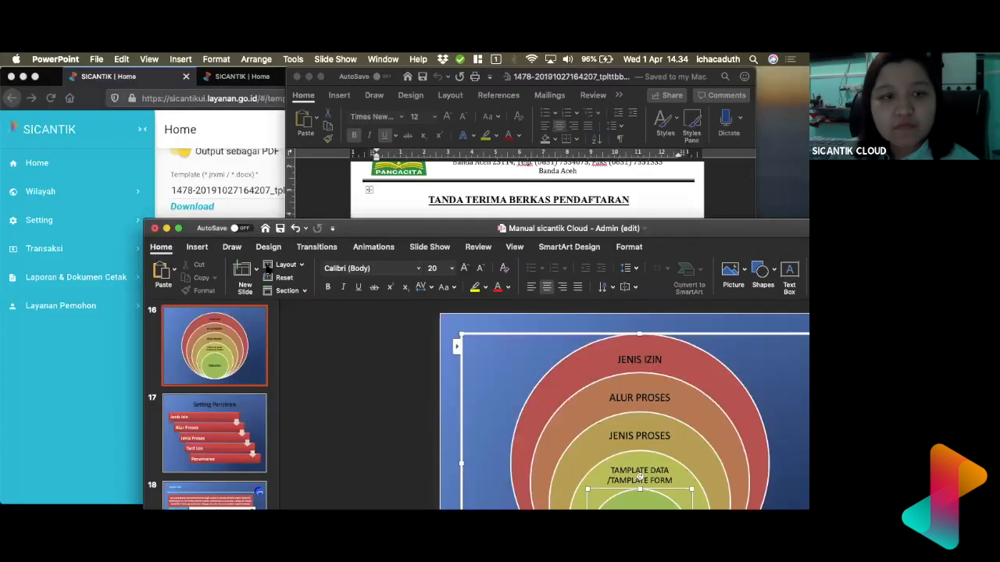
pyautogui.click(197, 250)
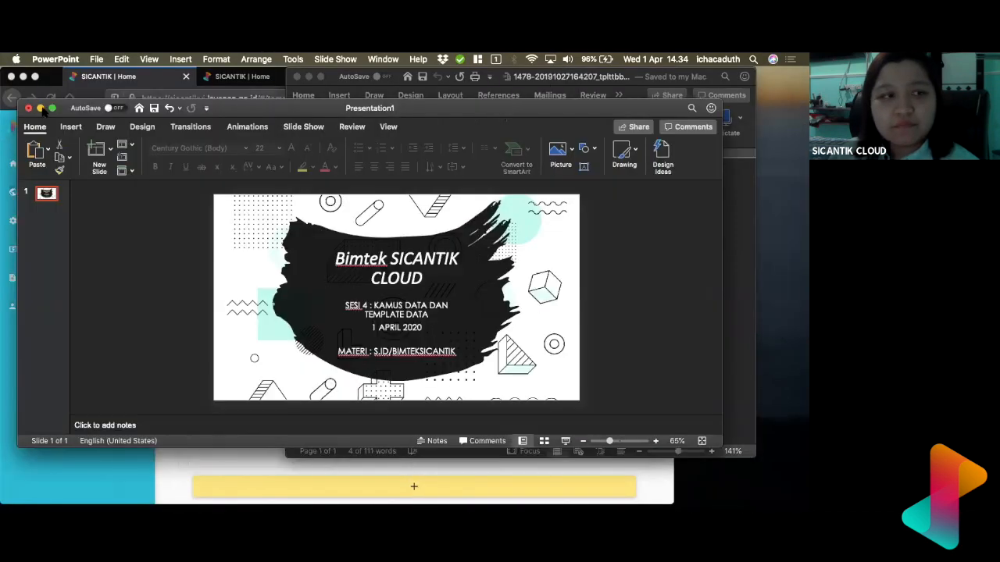
pyautogui.click(41, 108)
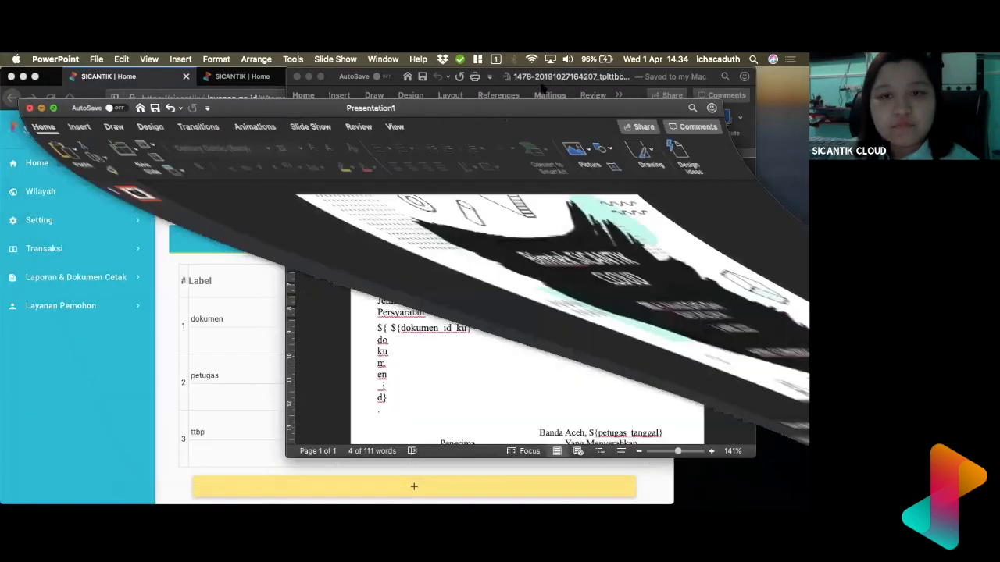
pyautogui.moveTo(525, 78); pyautogui.dragTo(630, 90)
pyautogui.scroll(-1, 590, 281)
pyautogui.scroll(-2, 590, 281)
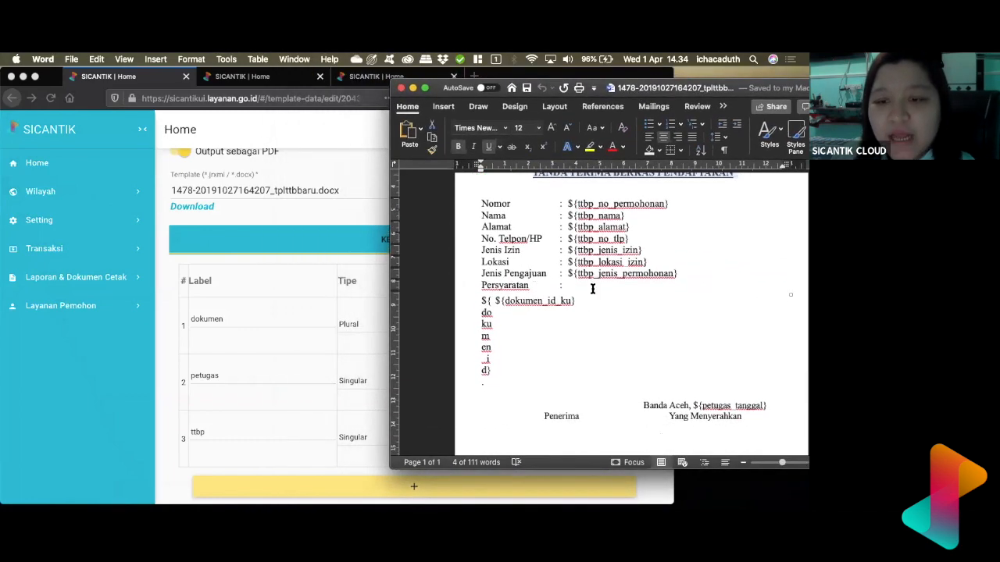
pyautogui.scroll(-3, 591, 289)
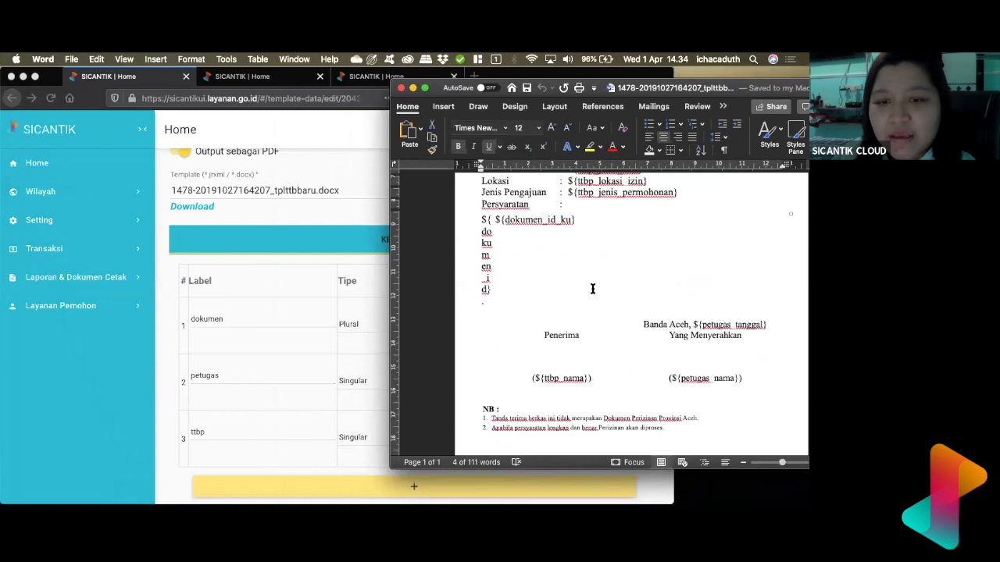
pyautogui.scroll(1, 592, 289)
pyautogui.scroll(1, 511, 225)
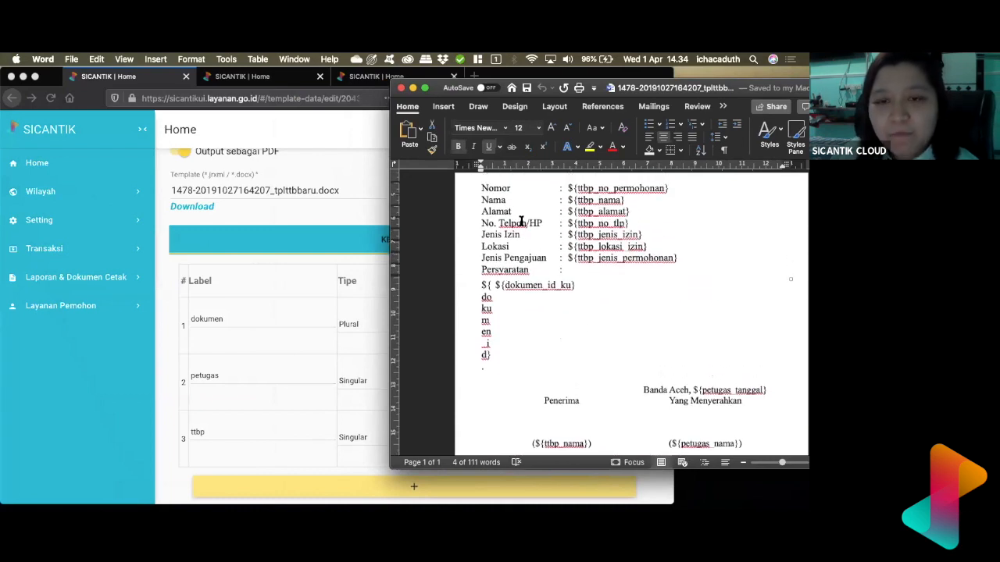
pyautogui.click(486, 202)
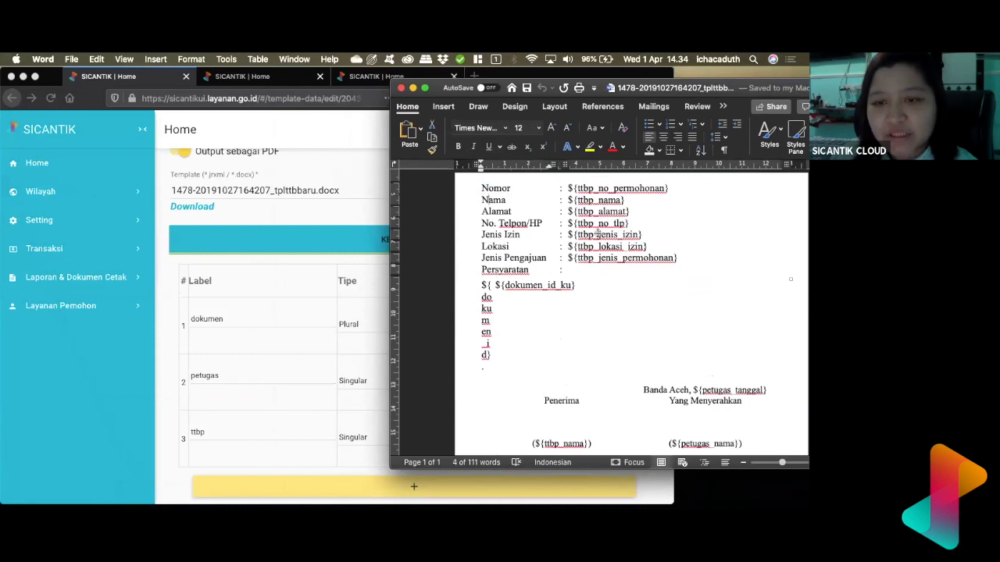
pyautogui.click(570, 187)
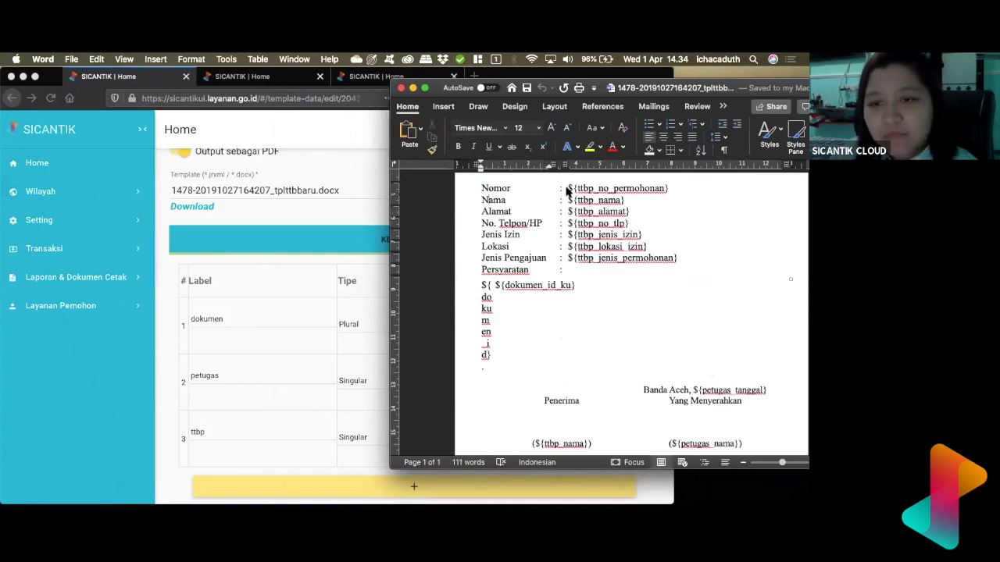
pyautogui.doubleClick(570, 188)
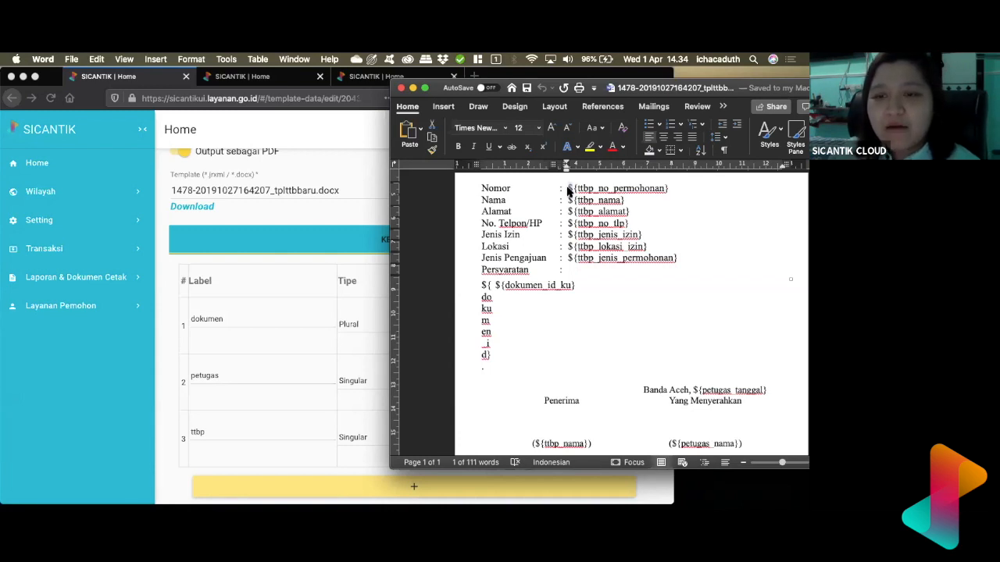
pyautogui.moveTo(567, 188); pyautogui.dragTo(666, 188)
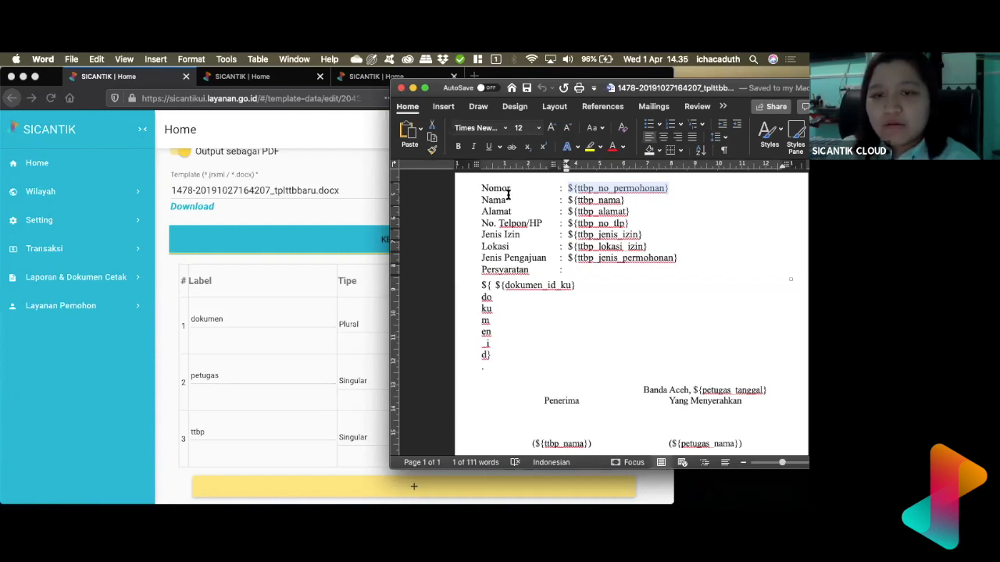
# Step: Examine the Nomor label and the ${petugas_tanggal}, ${petugas_nama} and ${ttbp_nama} placeholders in Word
pyautogui.click(483, 201)
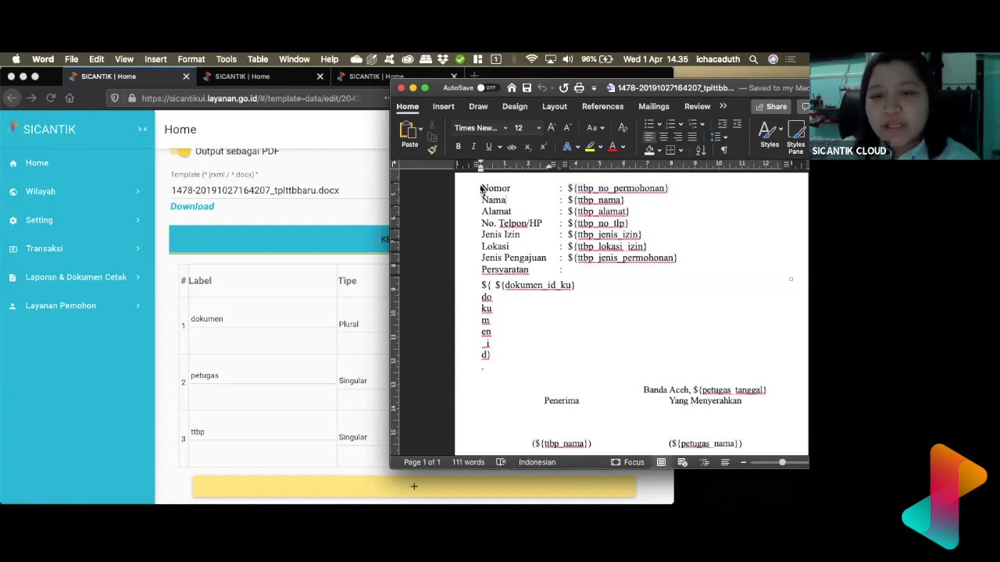
pyautogui.moveTo(481, 189); pyautogui.dragTo(510, 190)
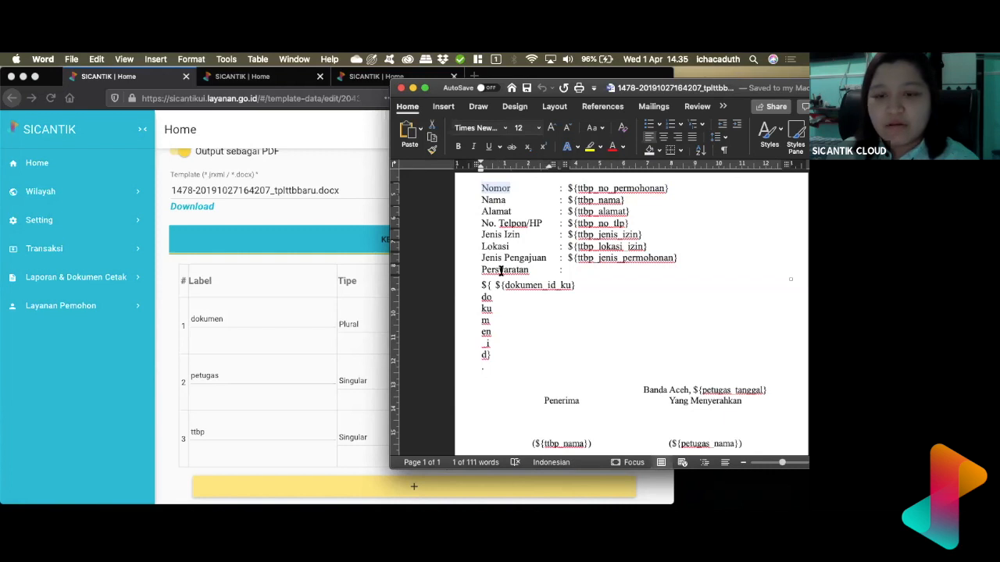
pyautogui.scroll(-5, 500, 269)
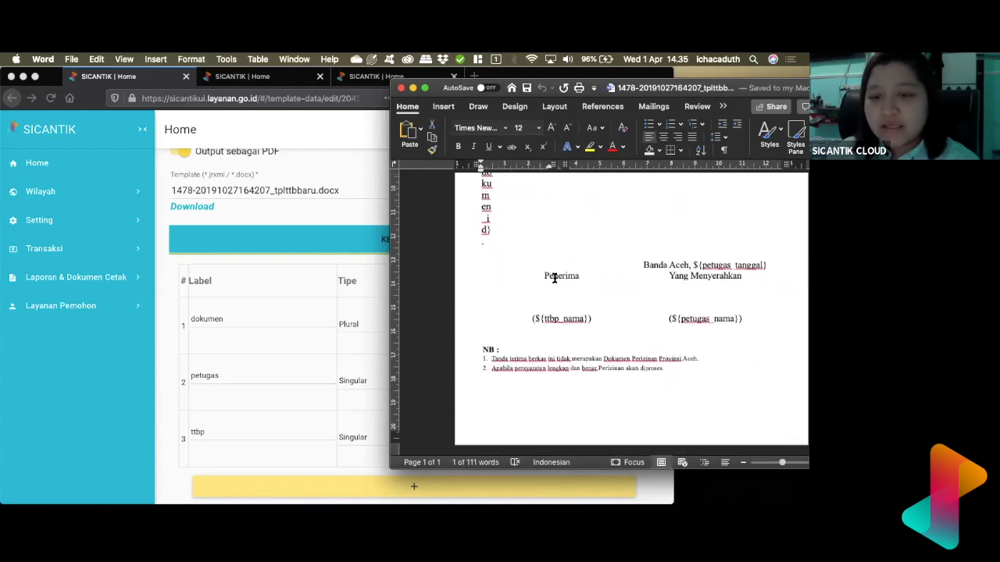
pyautogui.click(666, 267)
pyautogui.moveTo(668, 267); pyautogui.dragTo(767, 266)
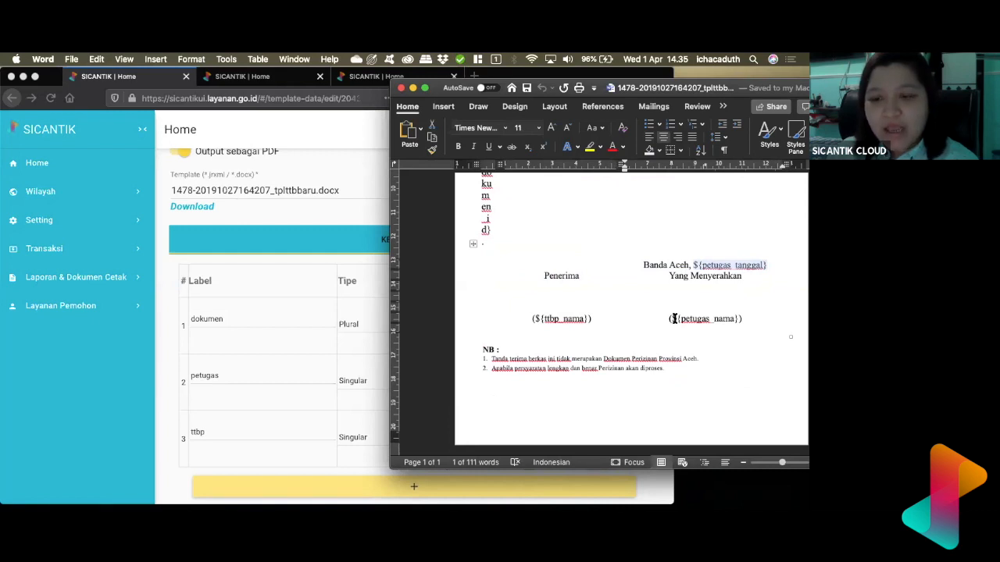
pyautogui.moveTo(672, 318); pyautogui.dragTo(741, 319)
pyautogui.moveTo(535, 319); pyautogui.dragTo(590, 320)
pyautogui.scroll(5, 591, 320)
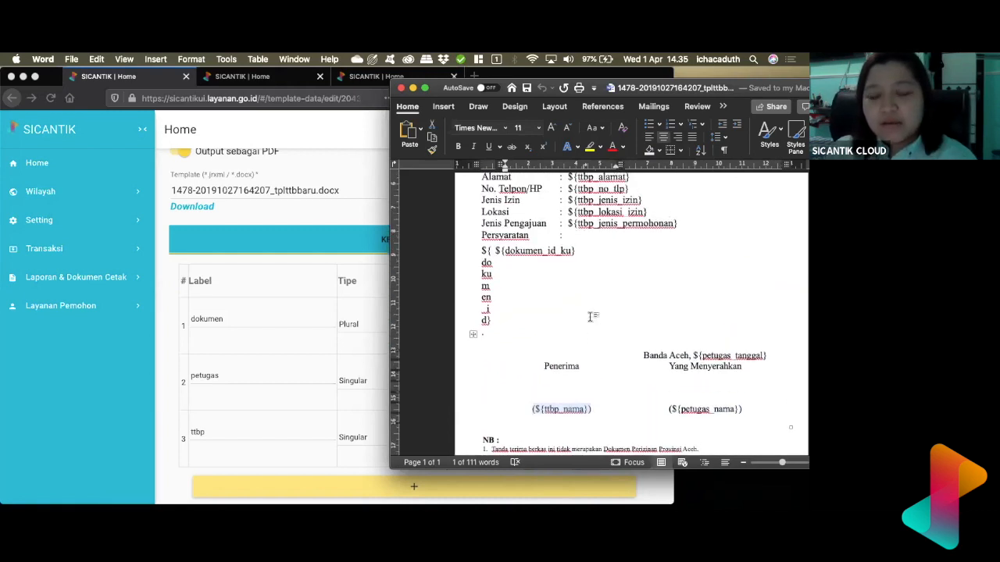
pyautogui.scroll(1, 590, 316)
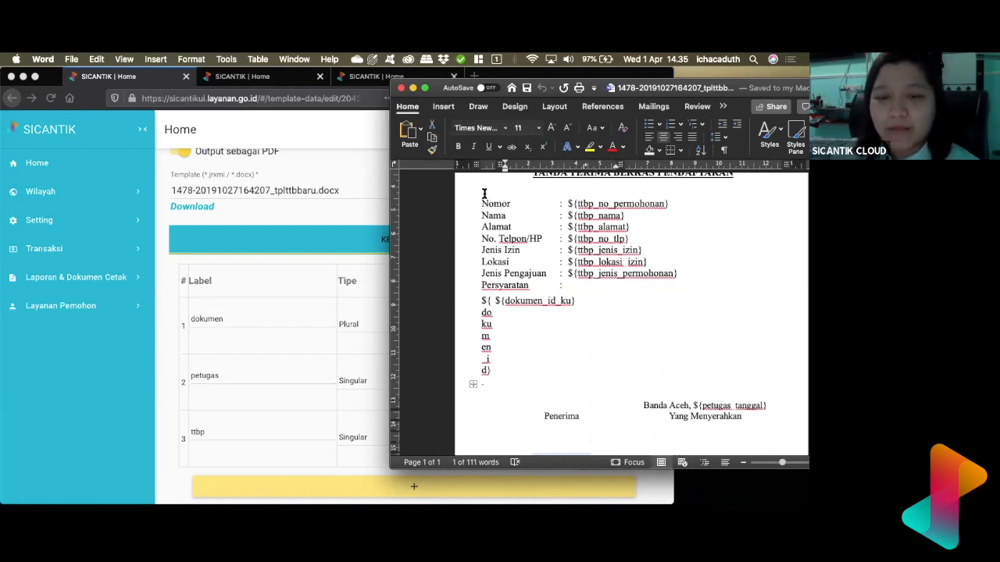
# Step: Check ${ttbp_no_permohonan}, then place Word beside a narrowed SiCantik page with its sidebar collapsed
pyautogui.moveTo(442, 89); pyautogui.dragTo(497, 77)
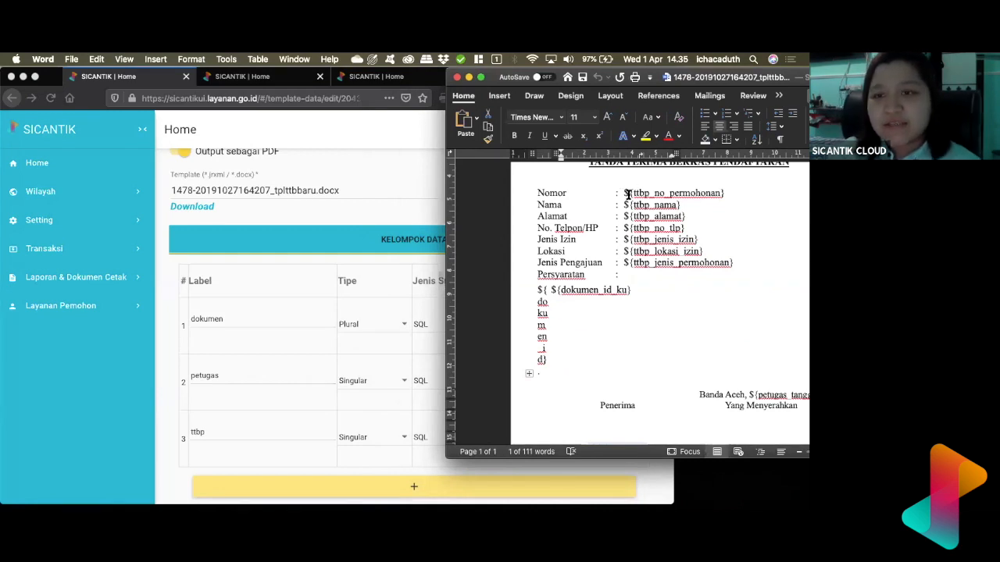
pyautogui.moveTo(624, 192); pyautogui.dragTo(720, 193)
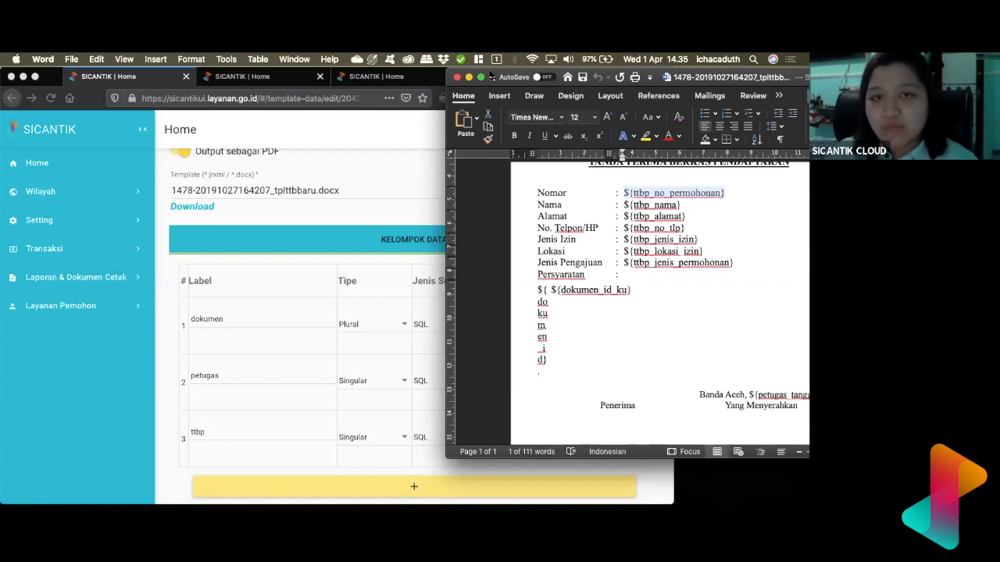
pyautogui.click(625, 196)
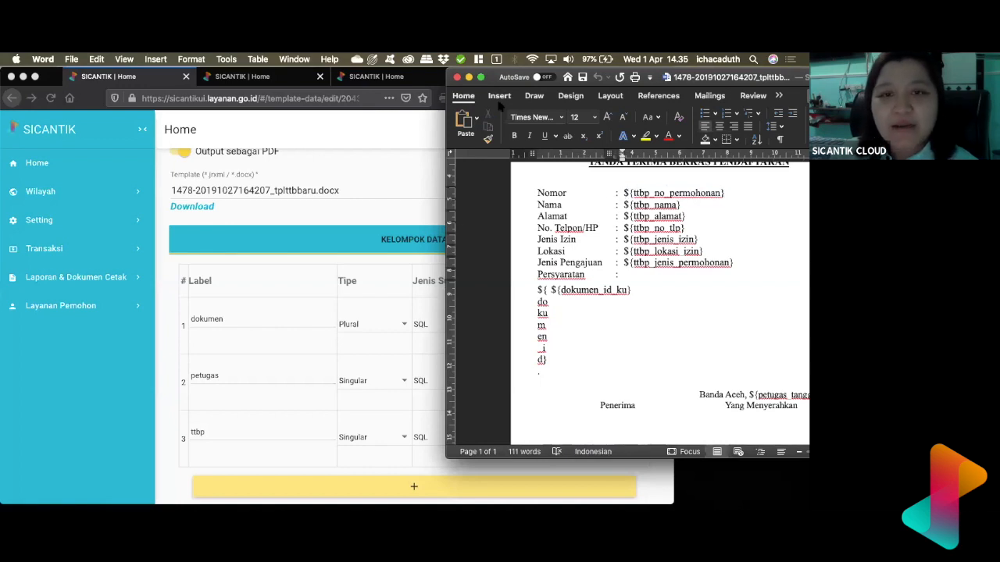
pyautogui.moveTo(665, 78); pyautogui.dragTo(751, 78)
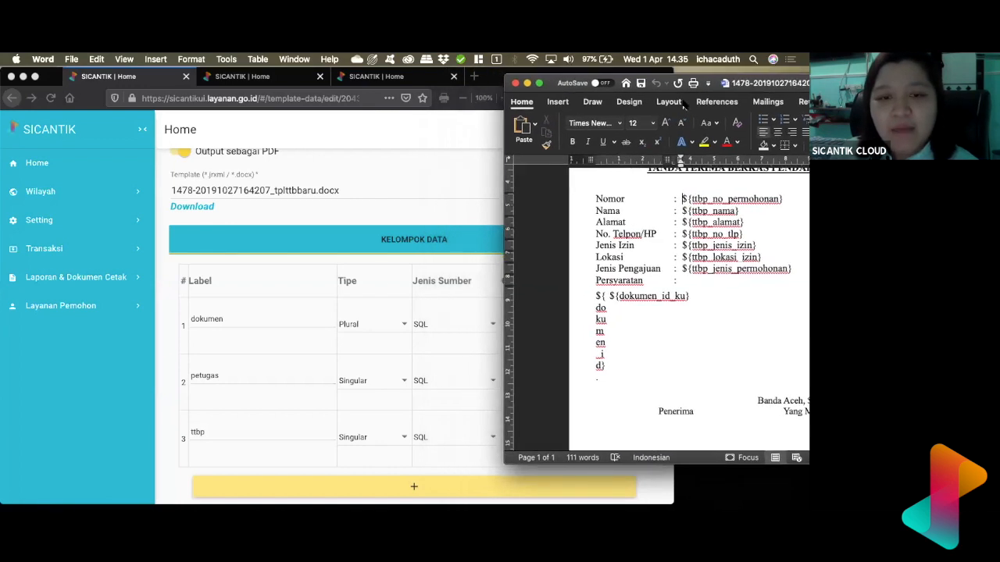
pyautogui.click(407, 236)
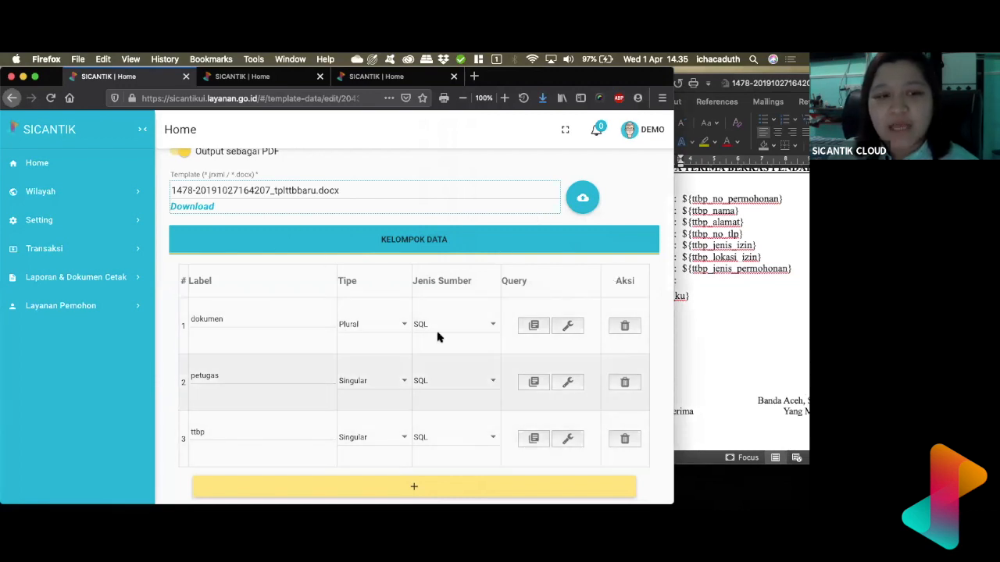
pyautogui.click(146, 132)
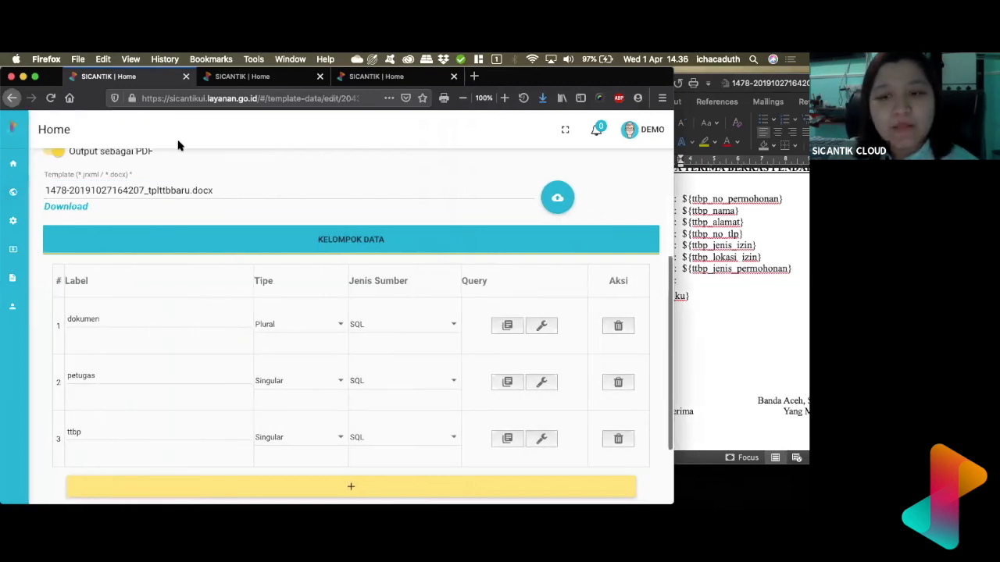
pyautogui.moveTo(671, 164); pyautogui.dragTo(531, 166)
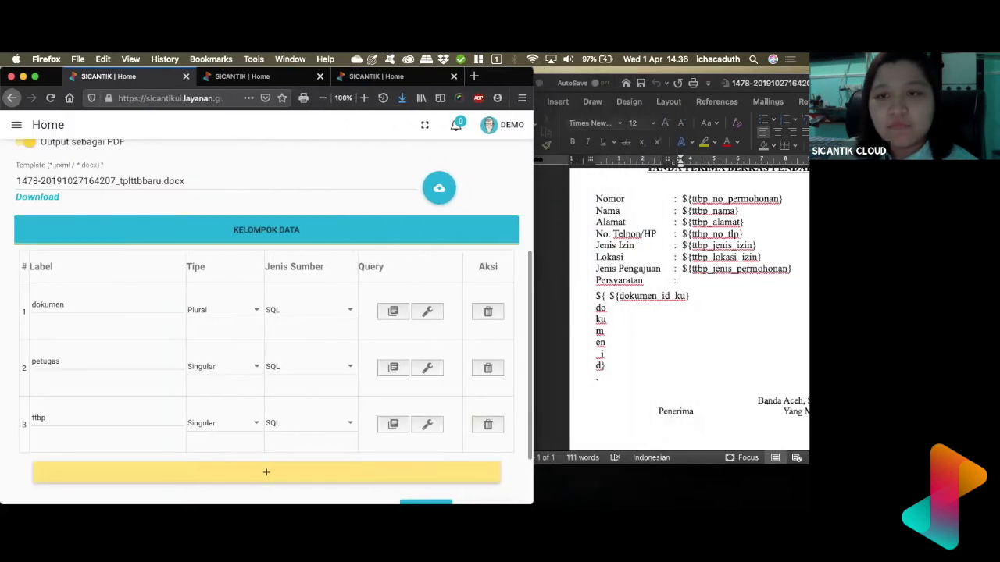
pyautogui.moveTo(725, 84); pyautogui.dragTo(653, 92)
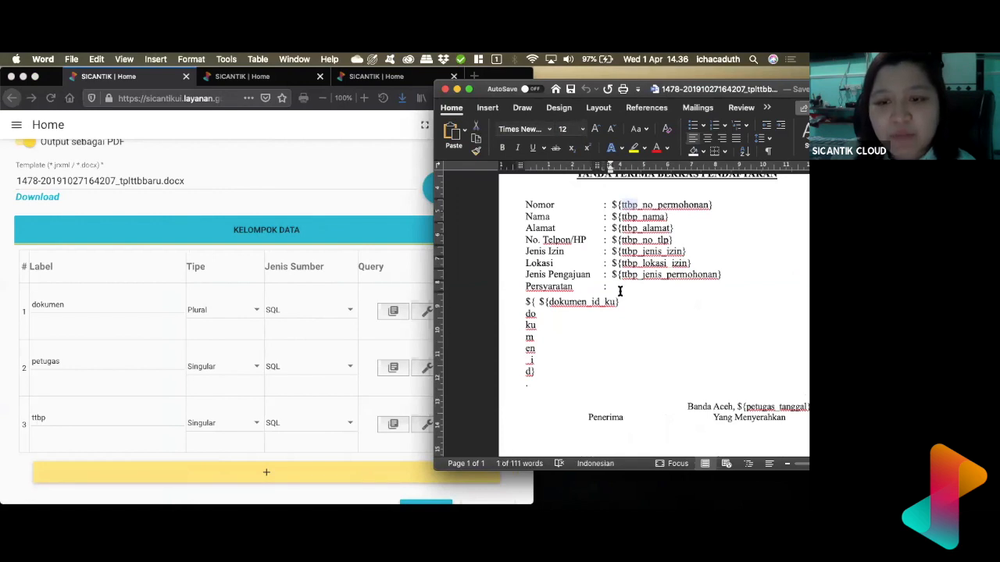
pyautogui.click(623, 205)
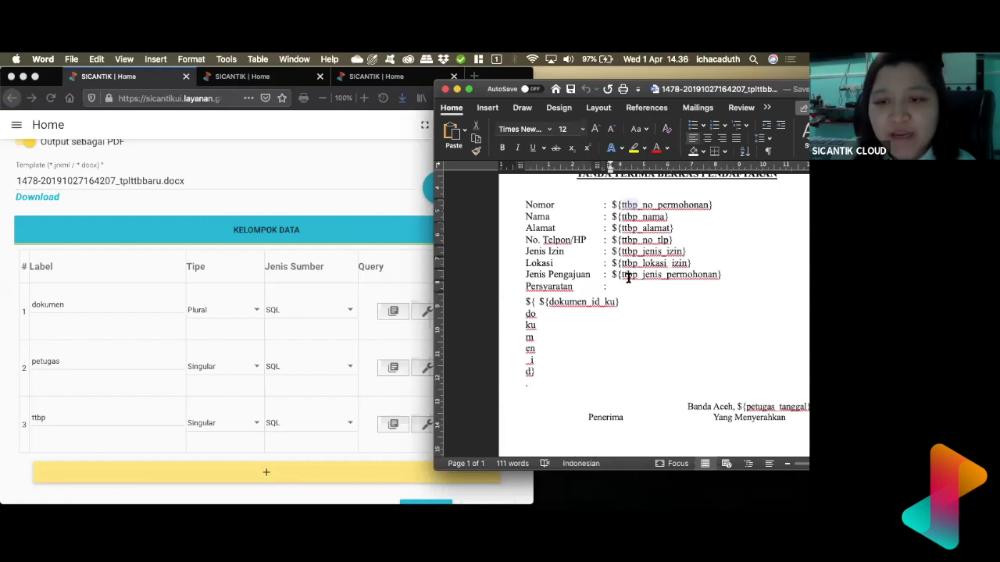
pyautogui.doubleClick(631, 205)
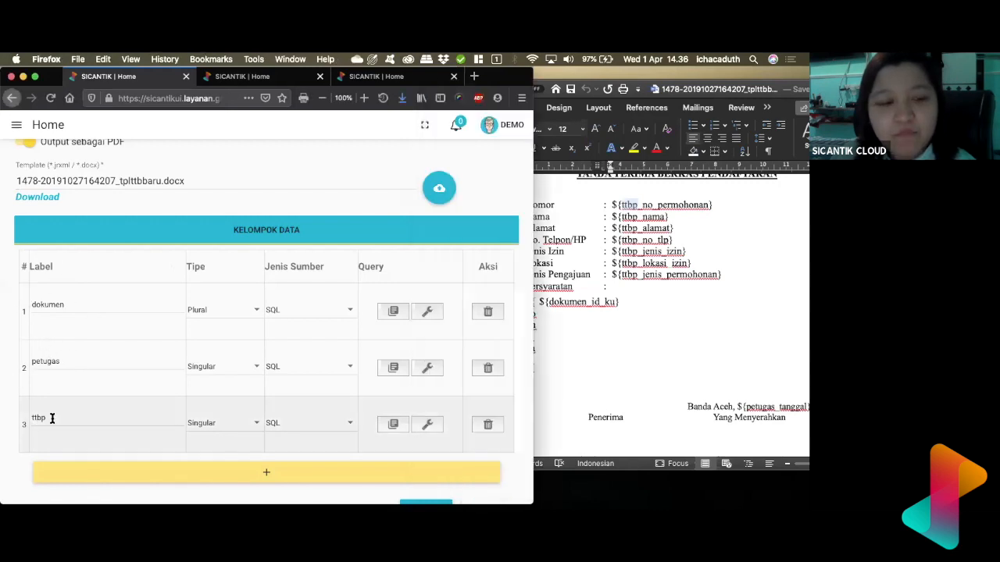
# Step: Change the third data group's label from 'ttbp' to 'data'
pyautogui.click(52, 419)
pyautogui.click(52, 419)
pyautogui.moveTo(47, 418); pyautogui.dragTo(25, 417)
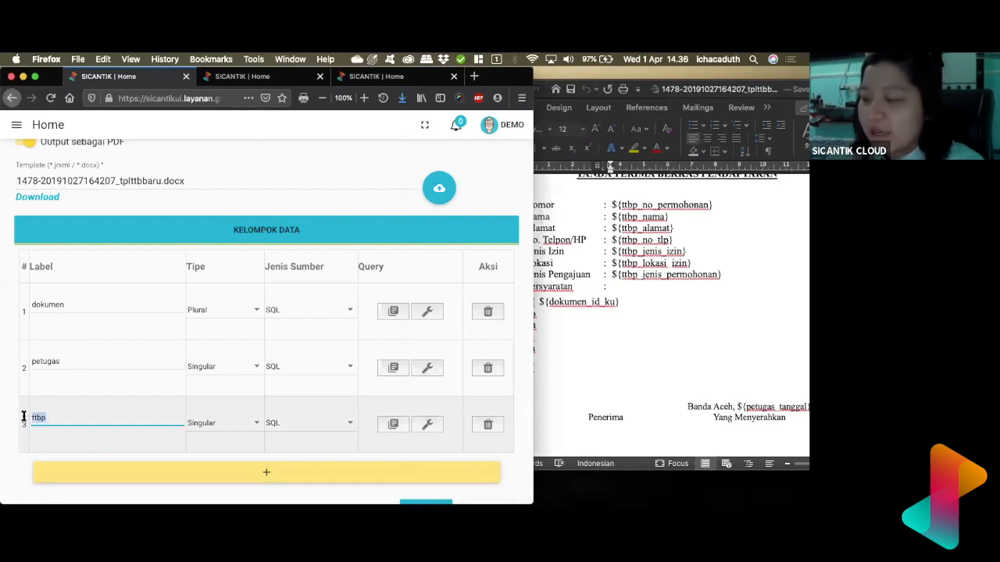
pyautogui.write('da')
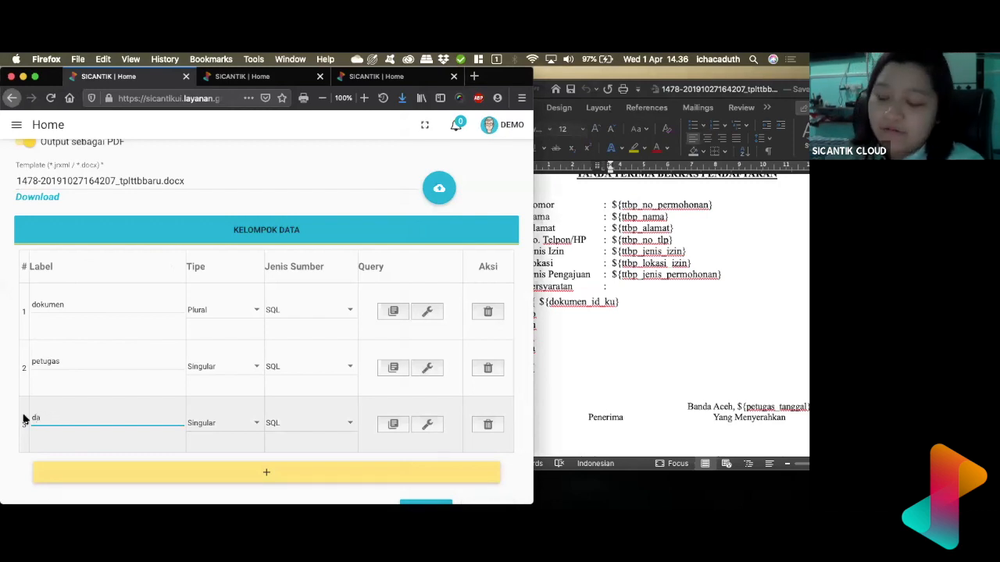
pyautogui.write('ta')
pyautogui.click(635, 213)
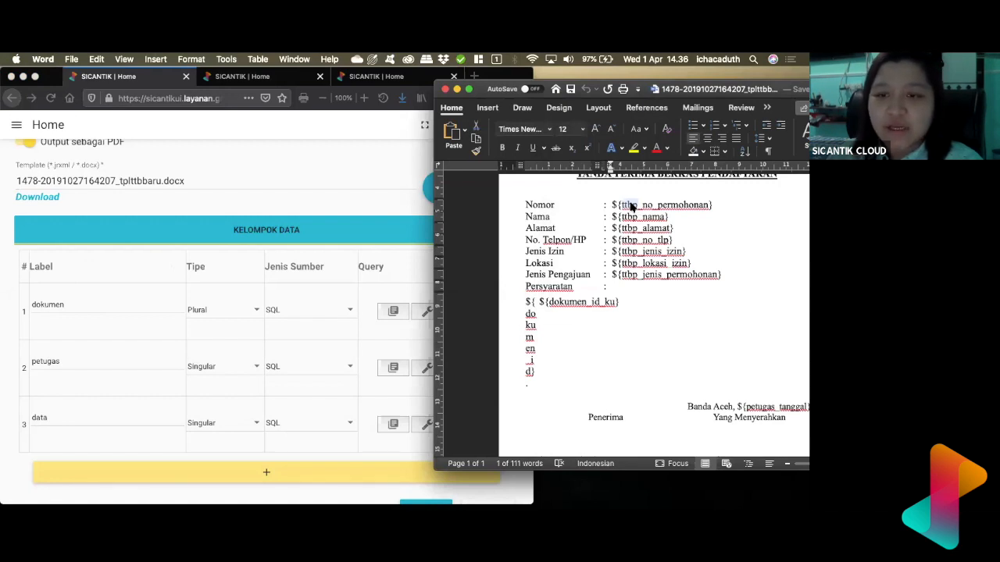
# Step: Replace the ttbp prefix with data in the Nomor, Nama, Alamat and No. Telpon/HP placeholders
pyautogui.write('data')
pyautogui.press('Down')
pyautogui.press('BackSpace')
pyautogui.press('BackSpace')
pyautogui.press('BackSpace')
pyautogui.press('BackSpace')
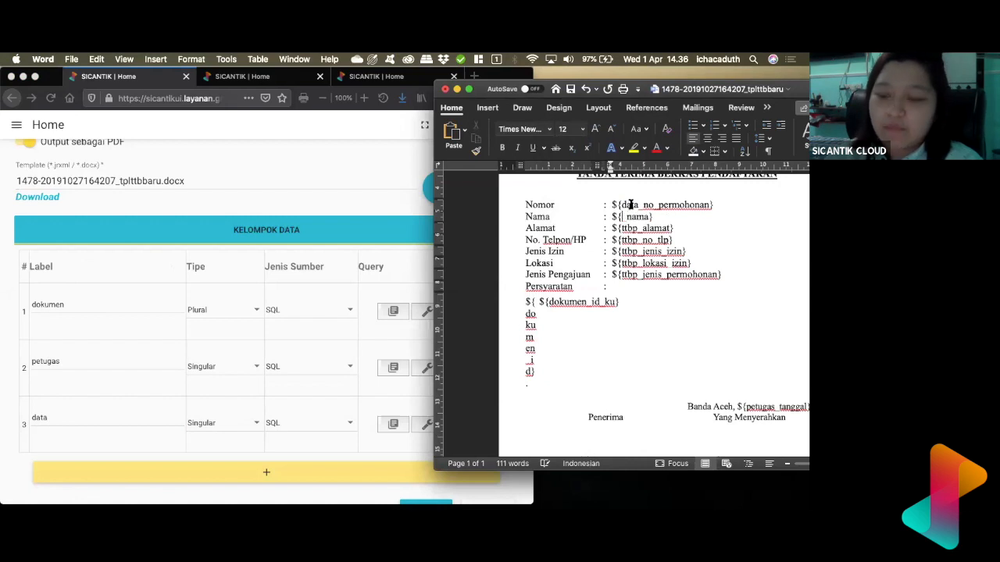
pyautogui.write('data')
pyautogui.press('BackSpace')
pyautogui.press('BackSpace')
pyautogui.press('BackSpace')
pyautogui.press('BackSpace')
pyautogui.write('data')
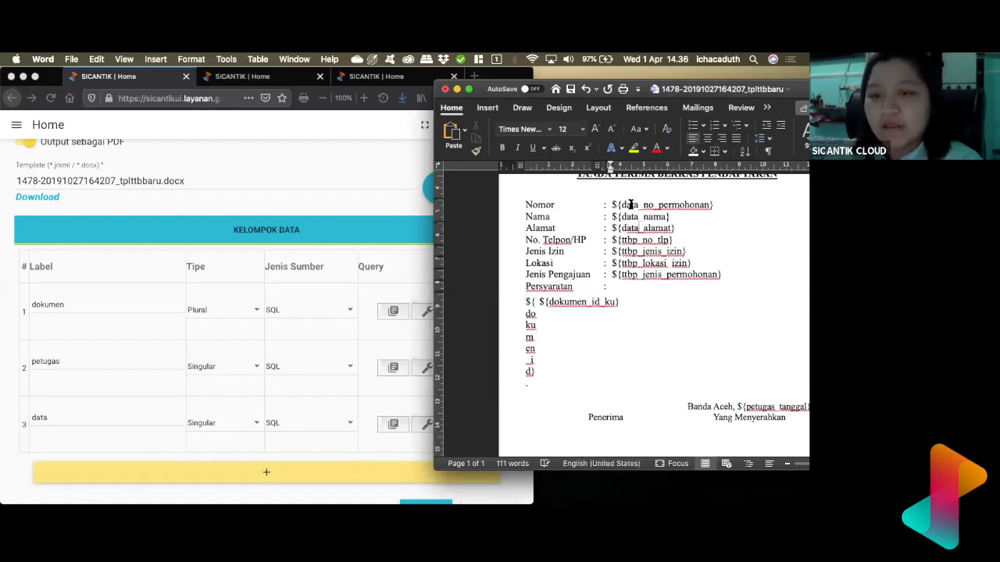
pyautogui.press('BackSpace')
pyautogui.press('BackSpace')
pyautogui.press('BackSpace')
pyautogui.press('BackSpace')
pyautogui.write('data')
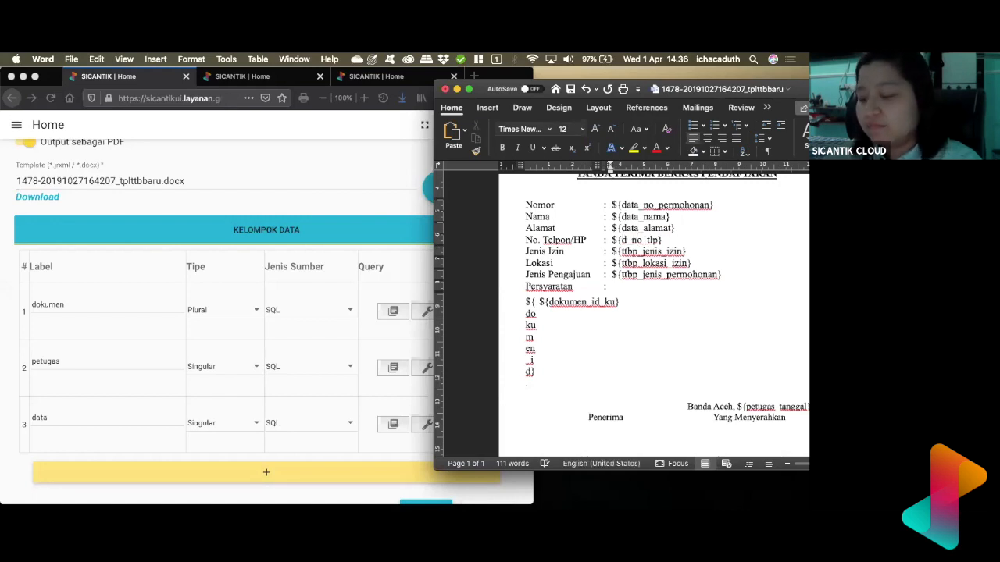
# Step: Replace the ttbp prefix with data in the Jenis Izin, Lokasi and Jenis Pengajuan placeholders
pyautogui.press('BackSpace')
pyautogui.press('BackSpace')
pyautogui.press('BackSpace')
pyautogui.press('BackSpace')
pyautogui.write('data')
pyautogui.press('Down')
pyautogui.press('BackSpace')
pyautogui.press('BackSpace')
pyautogui.press('BackSpace')
pyautogui.press('BackSpace')
pyautogui.write('data')
pyautogui.press('Down')
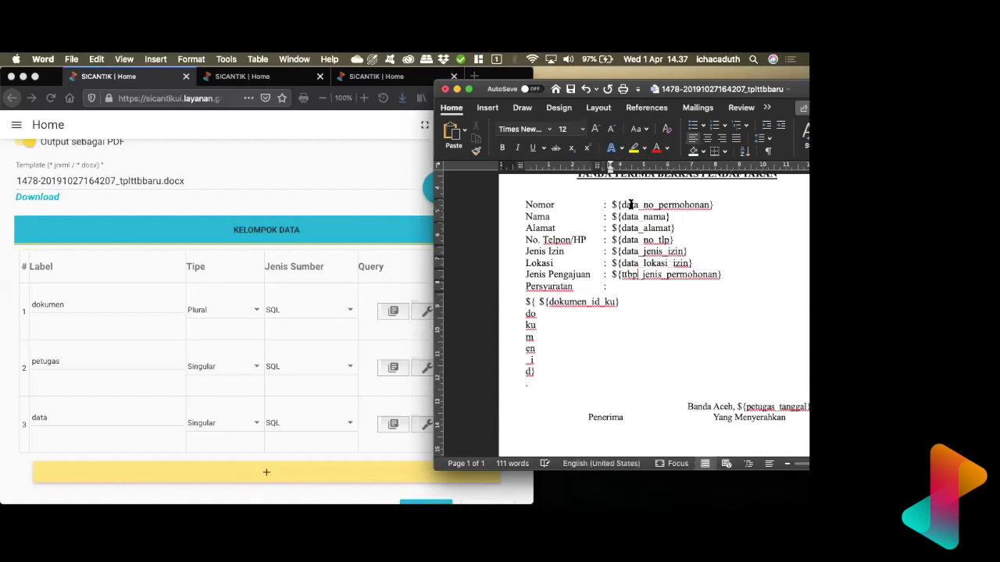
pyautogui.press('BackSpace')
pyautogui.press('BackSpace')
pyautogui.press('BackSpace')
pyautogui.press('BackSpace')
pyautogui.write('da')
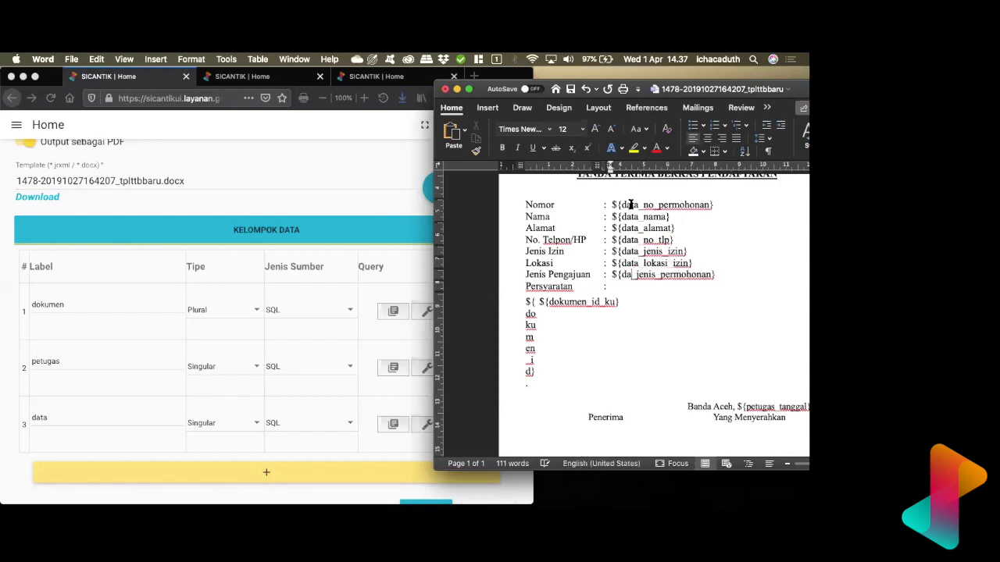
pyautogui.write('ta')
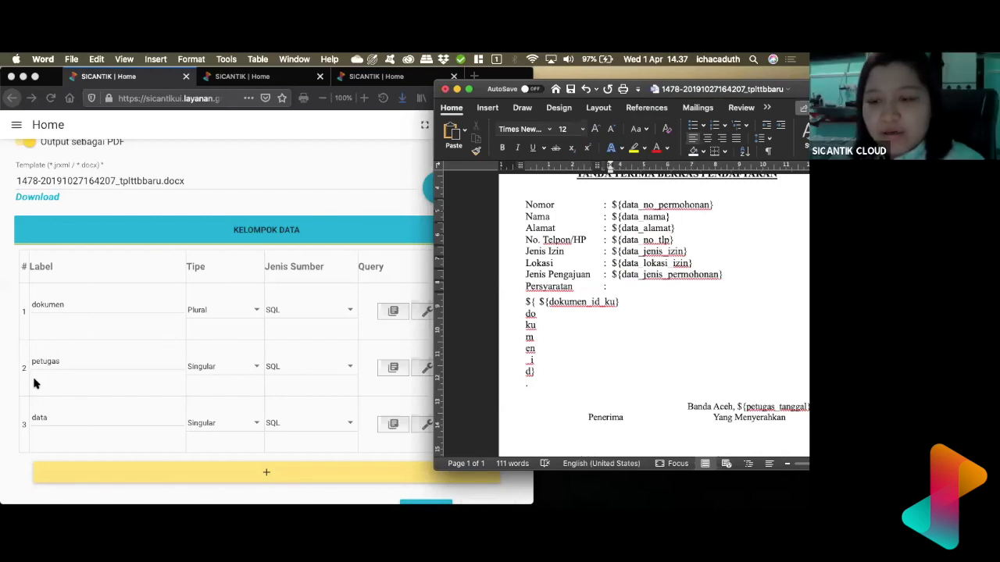
# Step: Select the dokumen table and scroll down to review the signature placeholders
pyautogui.click(528, 315)
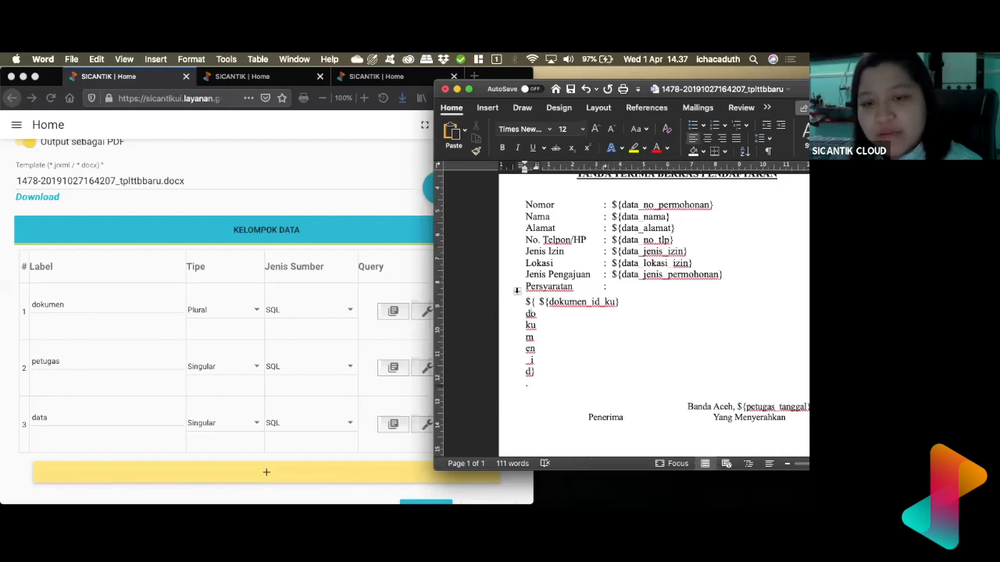
pyautogui.click(516, 291)
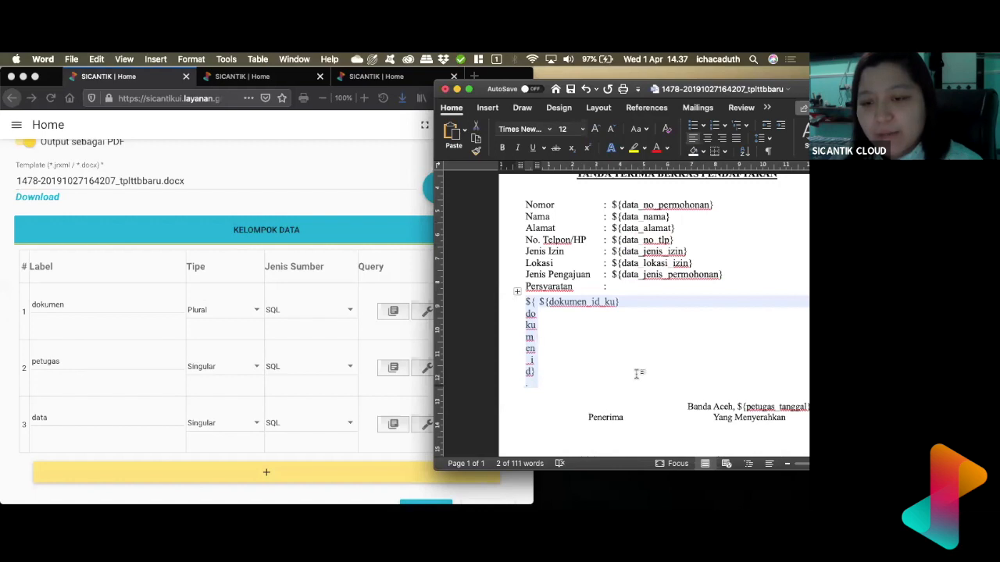
pyautogui.scroll(-2, 637, 373)
pyautogui.scroll(-1, 754, 373)
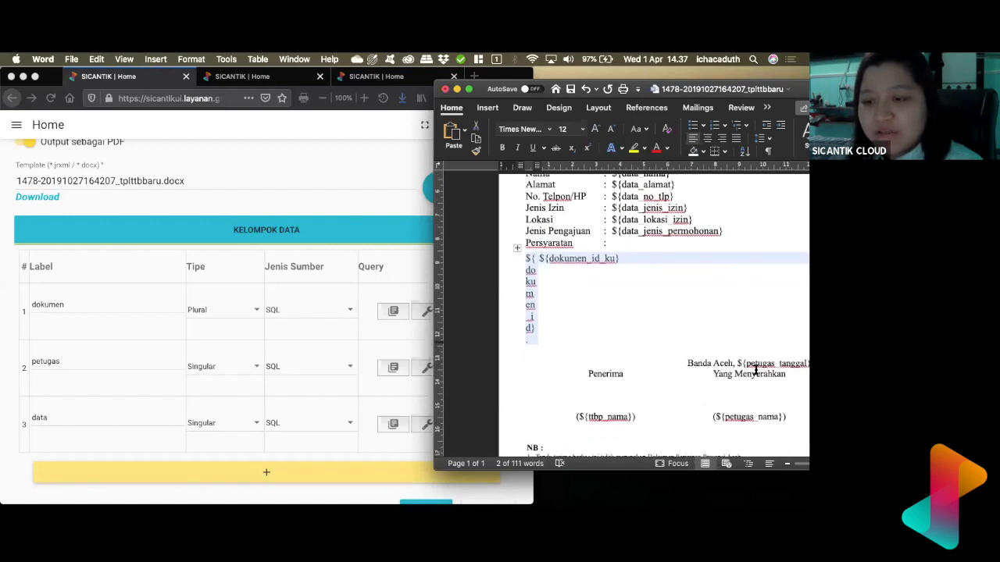
pyautogui.click(769, 365)
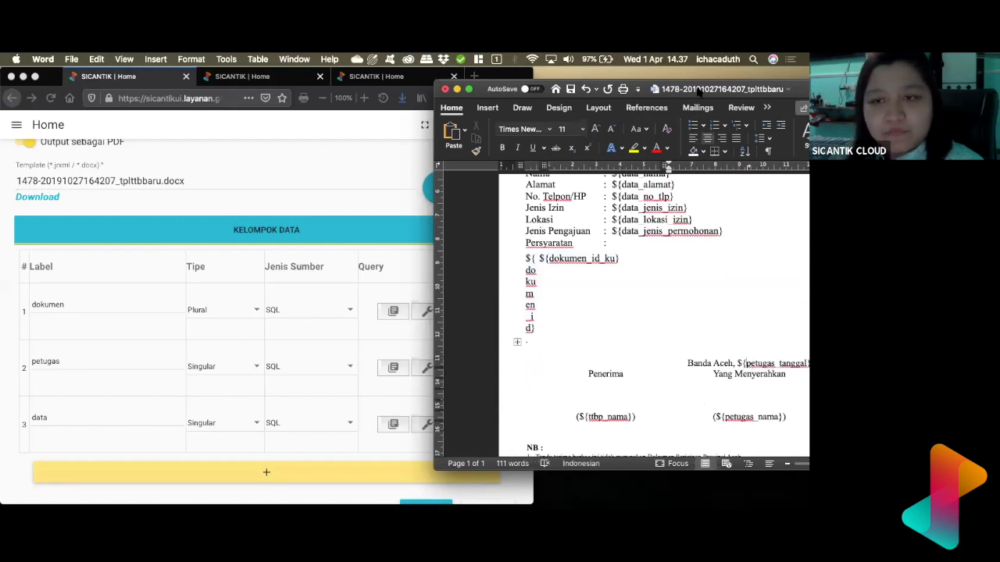
pyautogui.moveTo(699, 91); pyautogui.dragTo(713, 90)
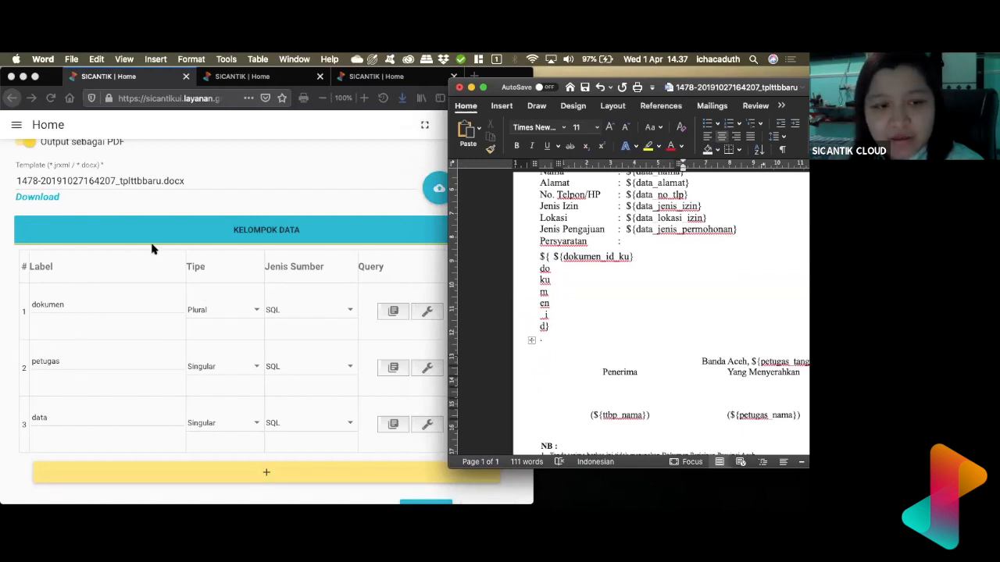
pyautogui.click(205, 258)
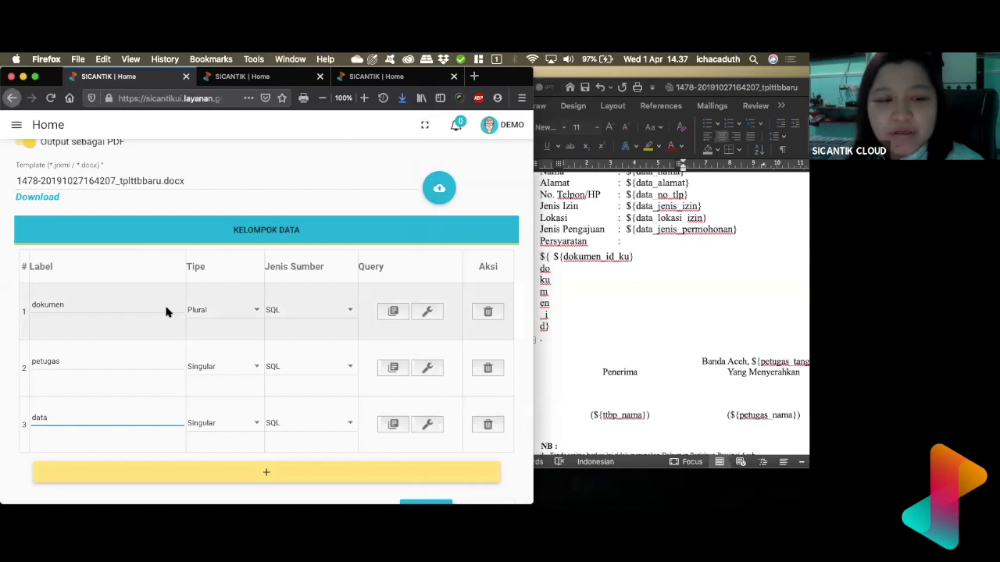
# Step: Try Singular for the dokumen group's type, then set it back to Plural
pyautogui.click(251, 318)
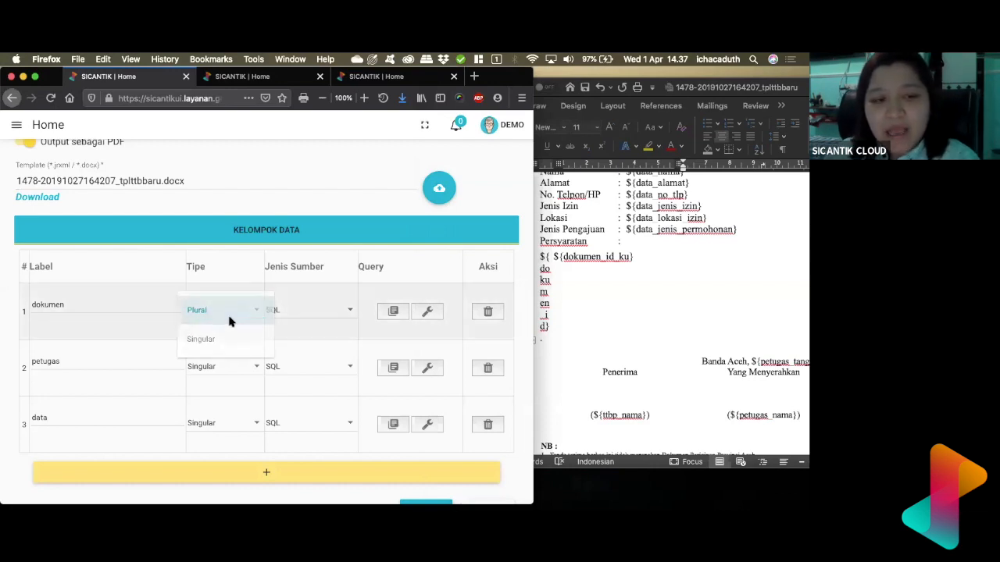
pyautogui.click(230, 320)
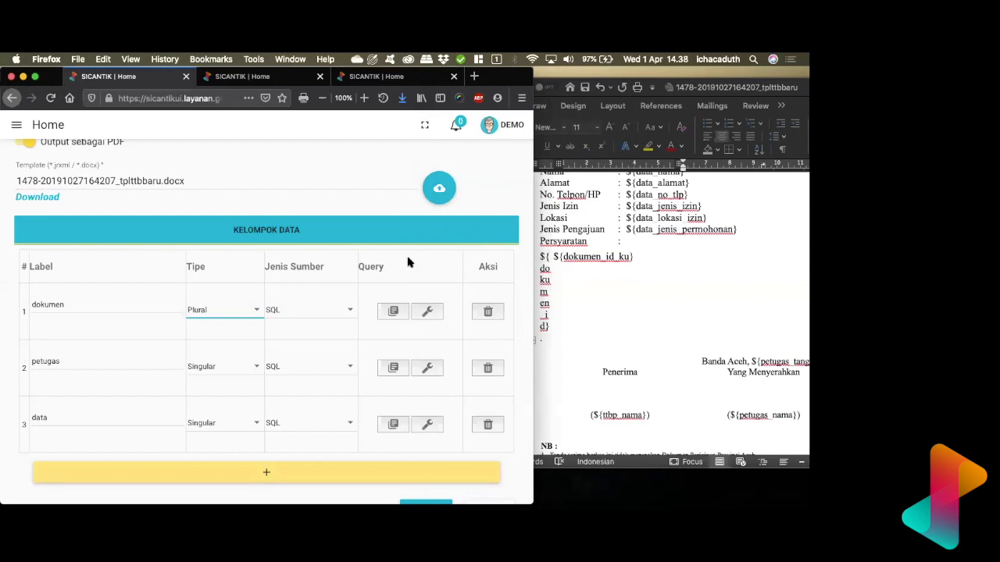
pyautogui.click(246, 312)
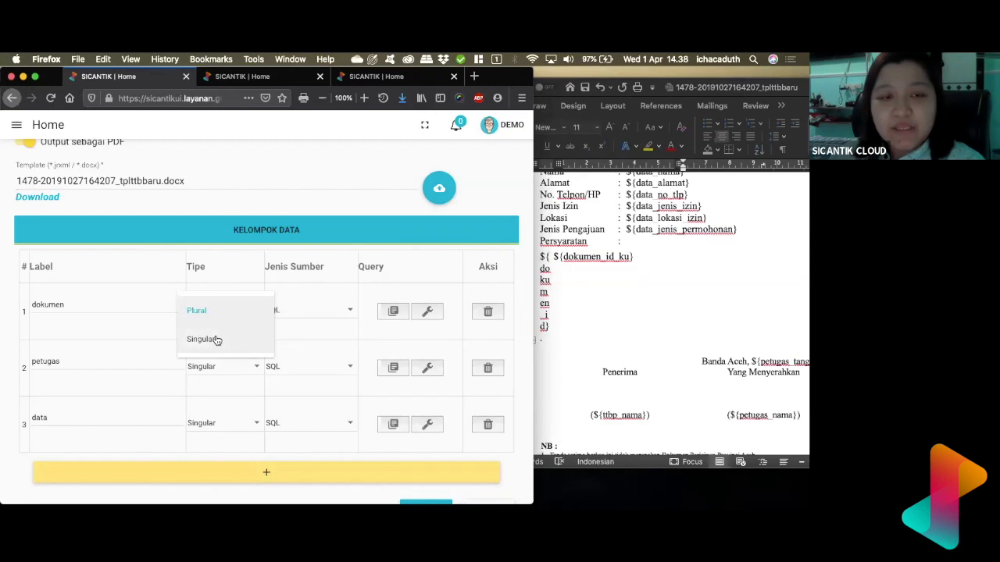
pyautogui.click(217, 340)
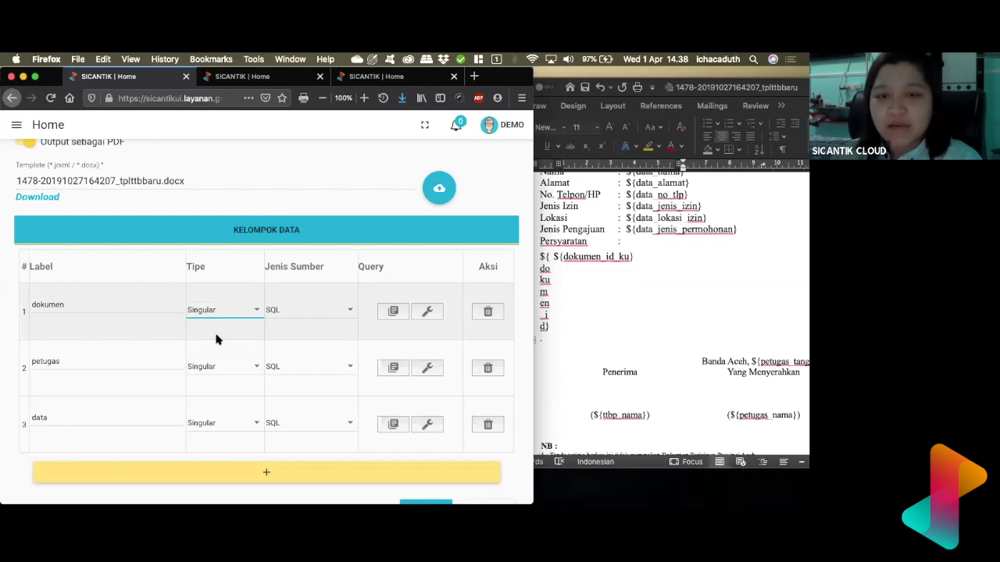
pyautogui.click(236, 321)
pyautogui.click(225, 284)
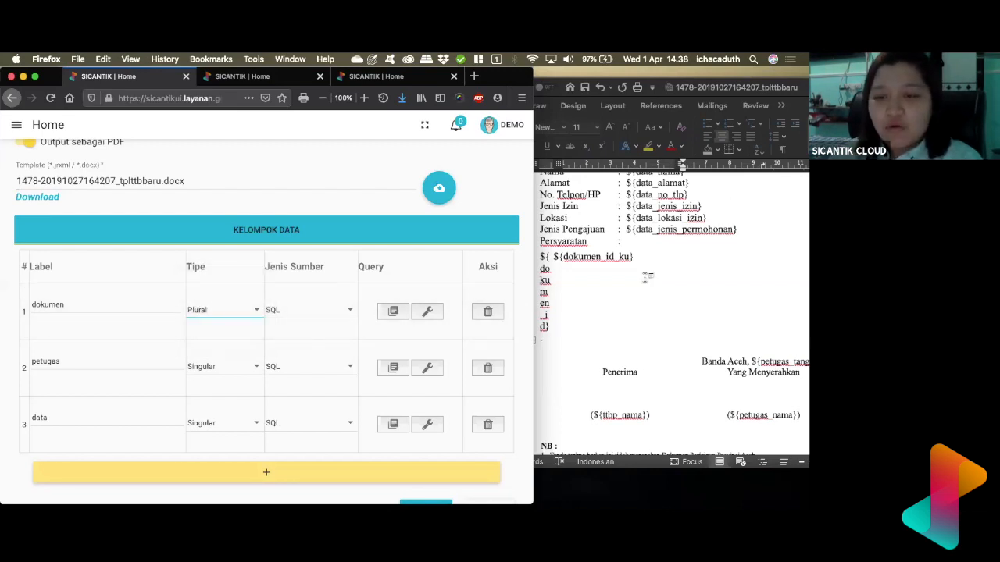
pyautogui.click(542, 270)
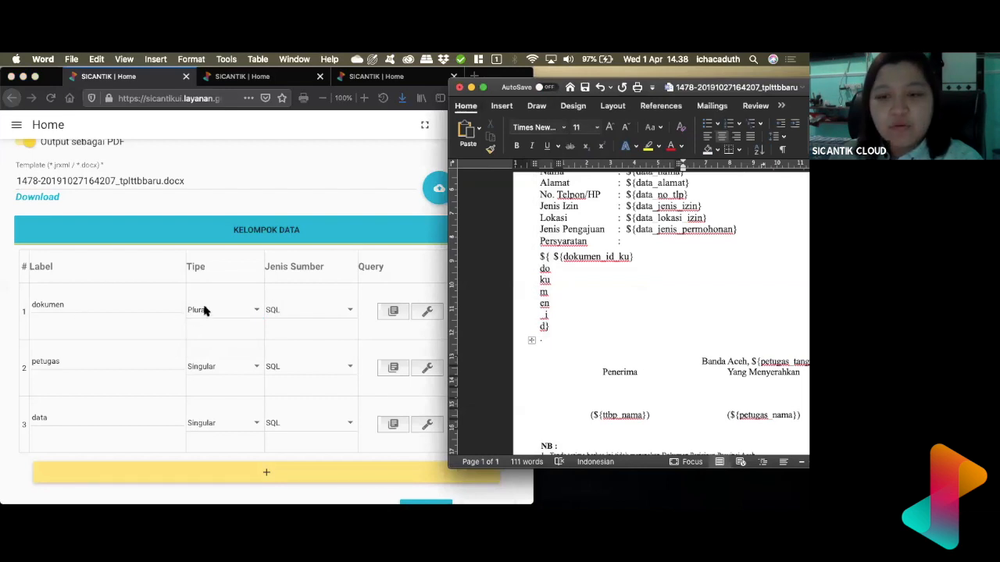
# Step: Apply All Borders to the dokumen placeholder table to inspect its layout
pyautogui.click(535, 262)
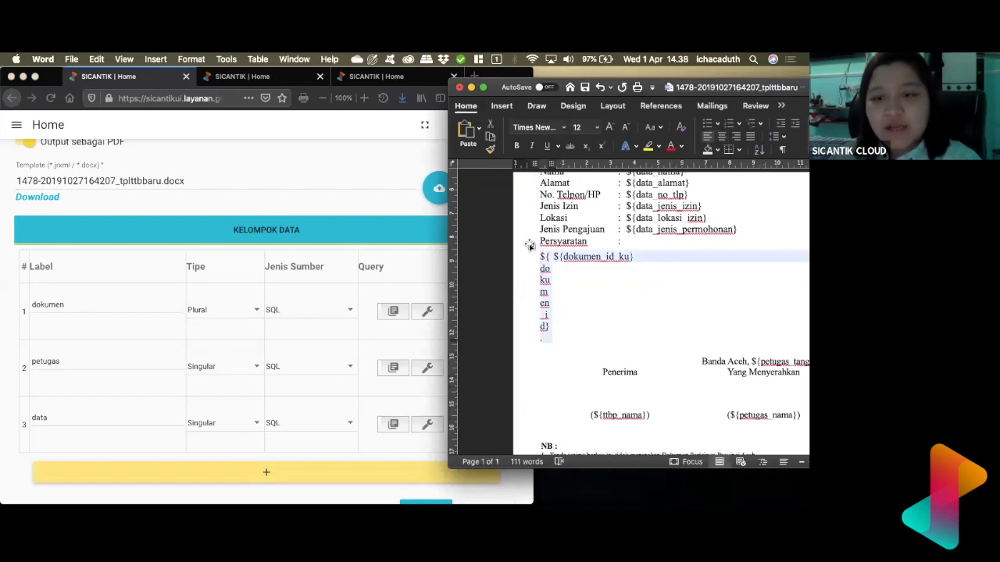
pyautogui.click(741, 150)
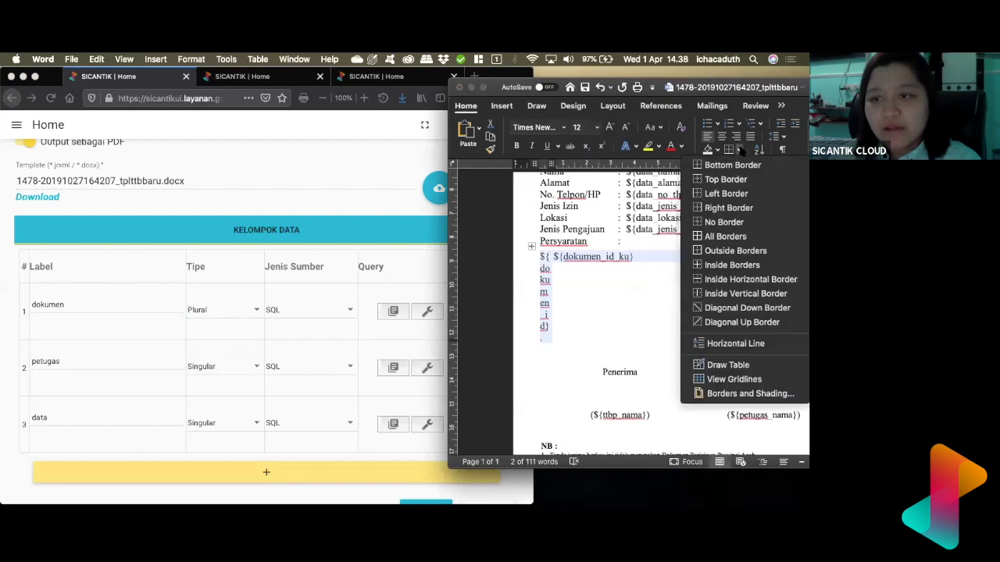
pyautogui.click(719, 235)
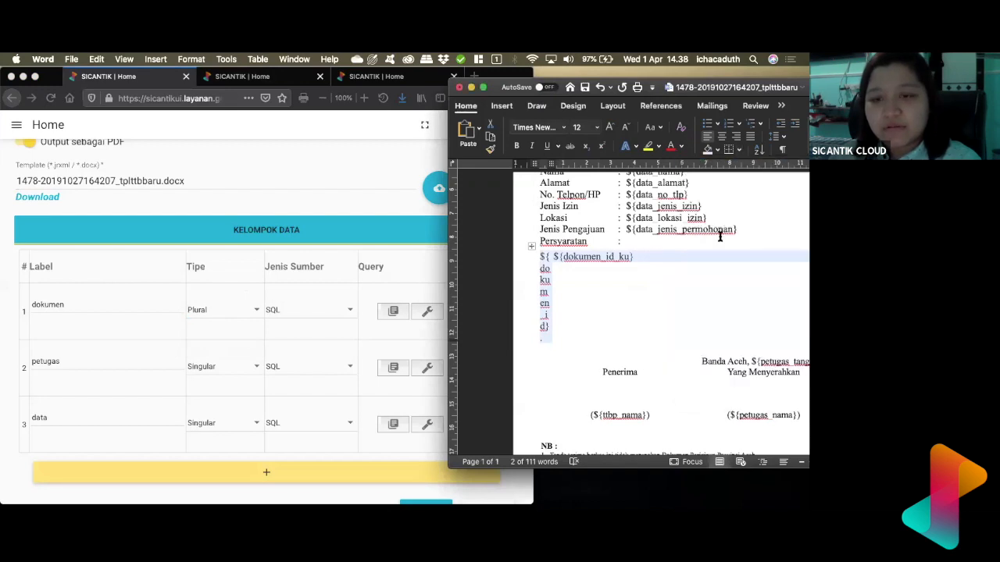
pyautogui.click(541, 266)
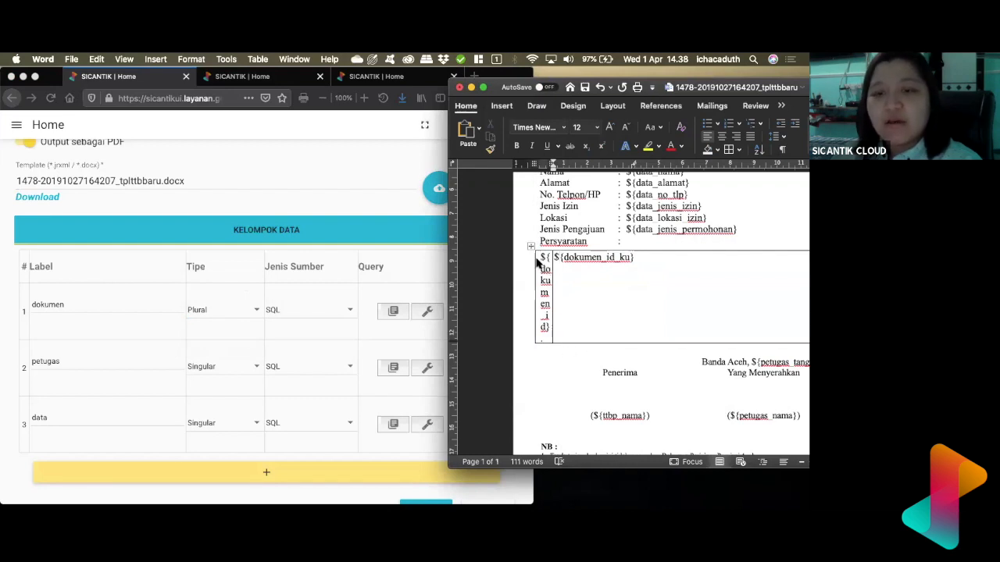
pyautogui.click(542, 351)
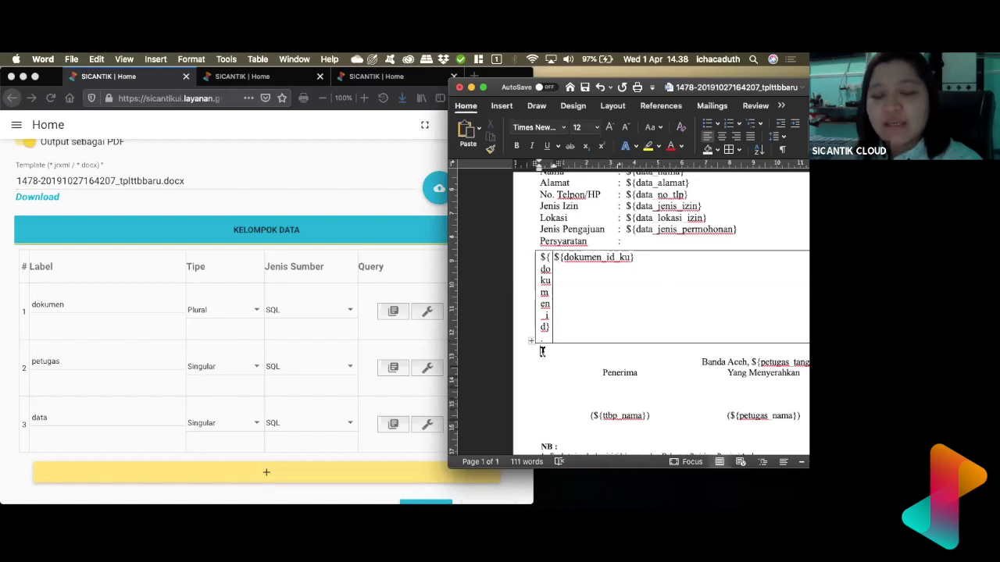
pyautogui.click(571, 348)
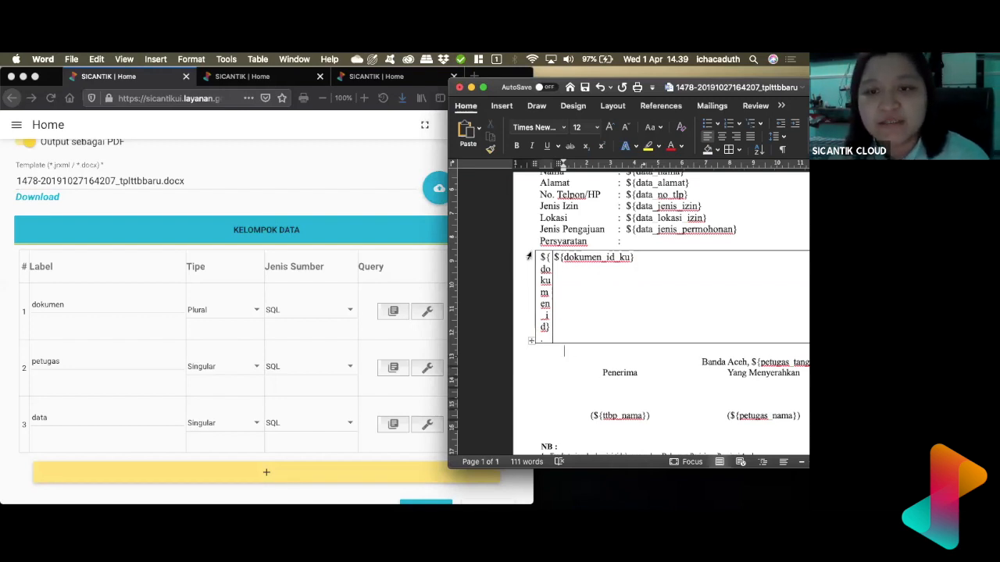
# Step: Remove the table's borders again with No Border
pyautogui.click(532, 248)
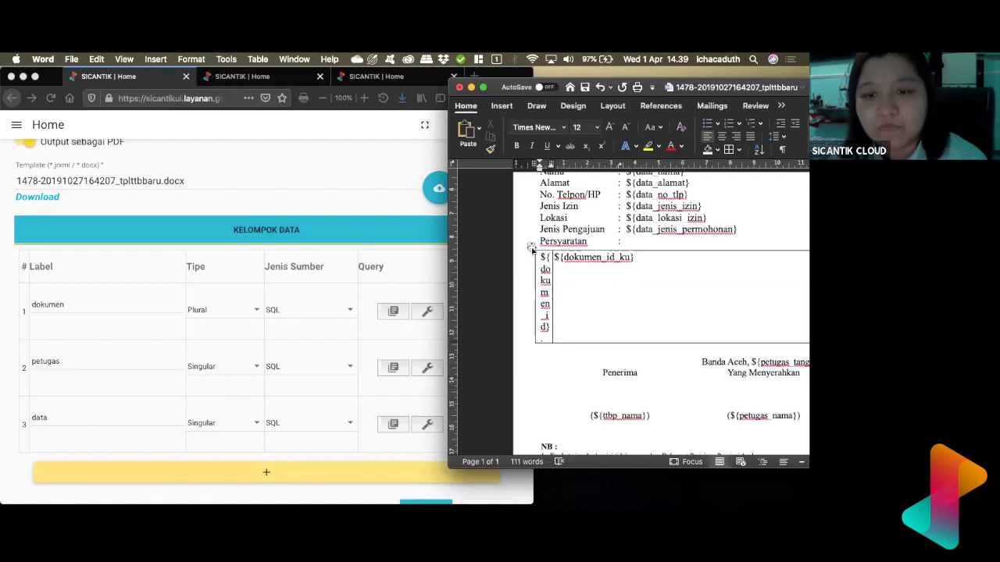
pyautogui.click(532, 252)
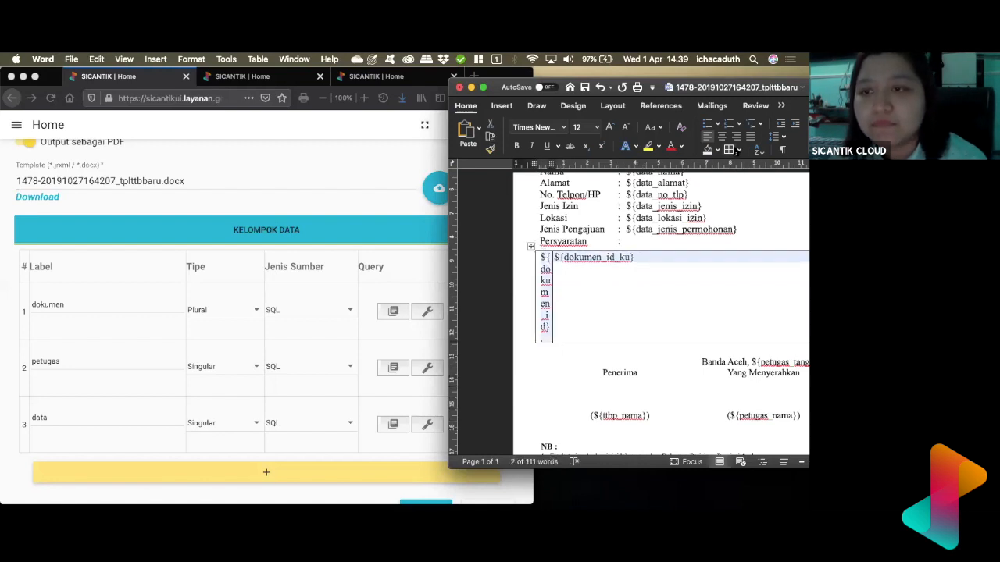
pyautogui.click(738, 150)
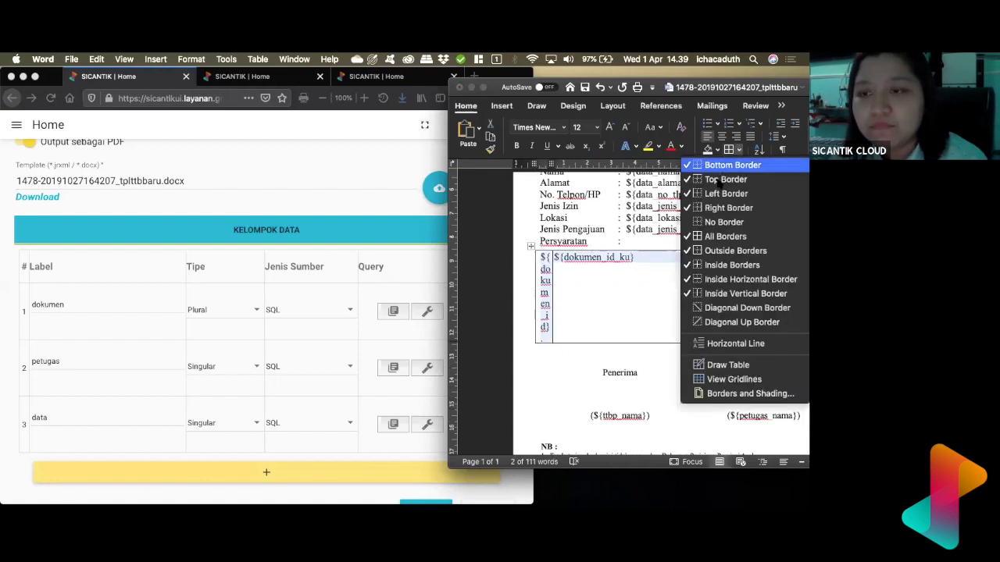
pyautogui.click(719, 223)
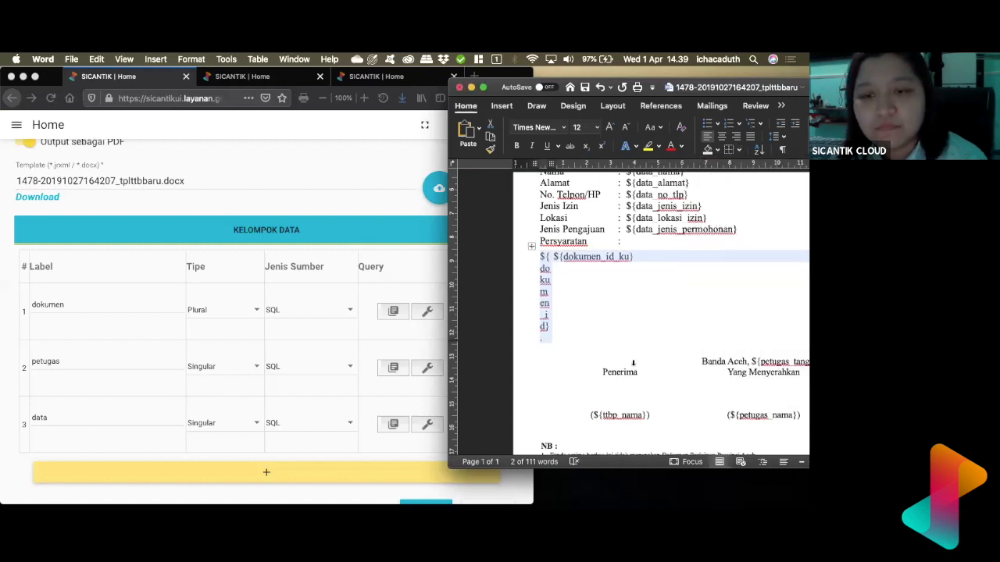
pyautogui.click(623, 339)
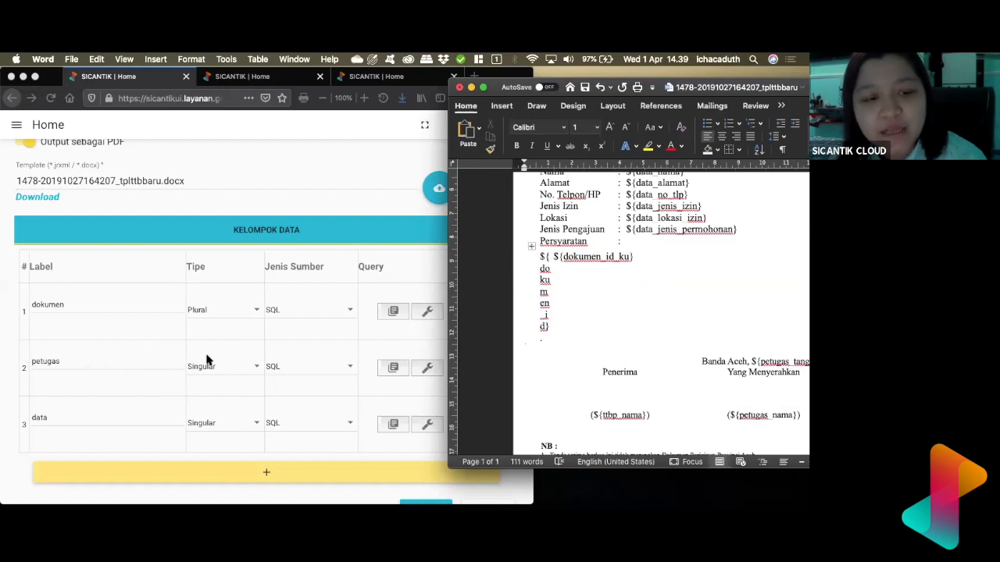
pyautogui.click(677, 89)
pyautogui.click(662, 84)
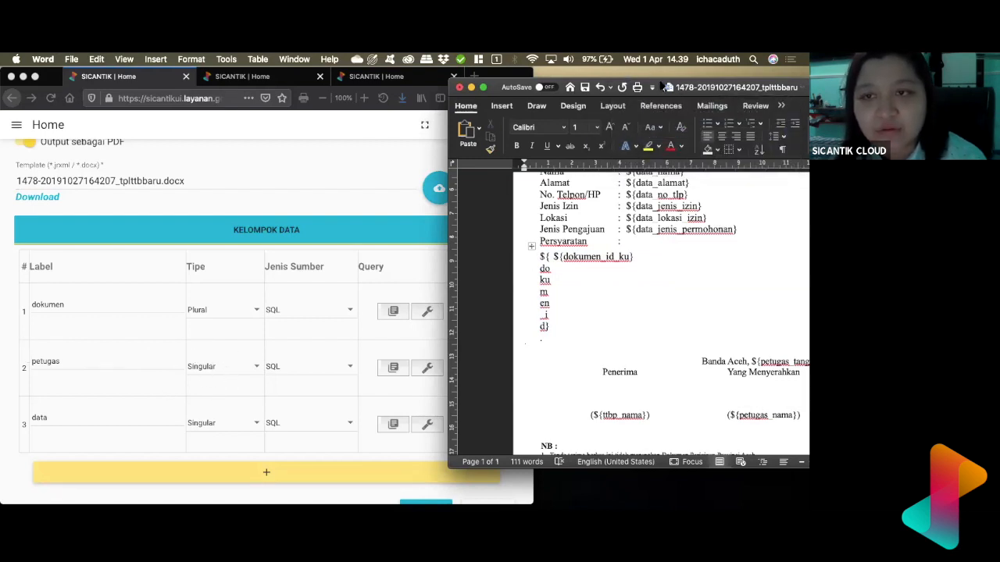
pyautogui.moveTo(622, 84); pyautogui.dragTo(582, 82)
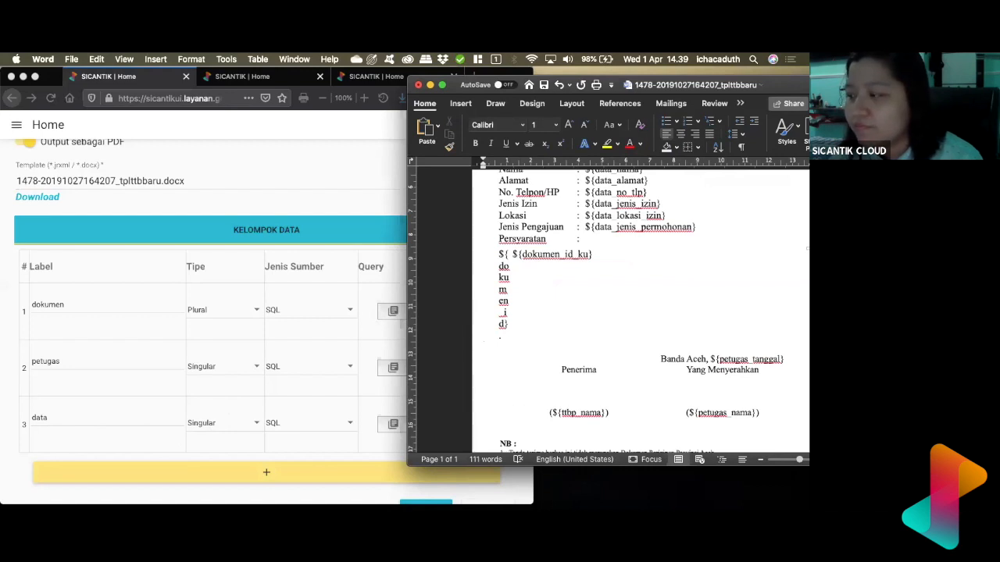
pyautogui.click(385, 268)
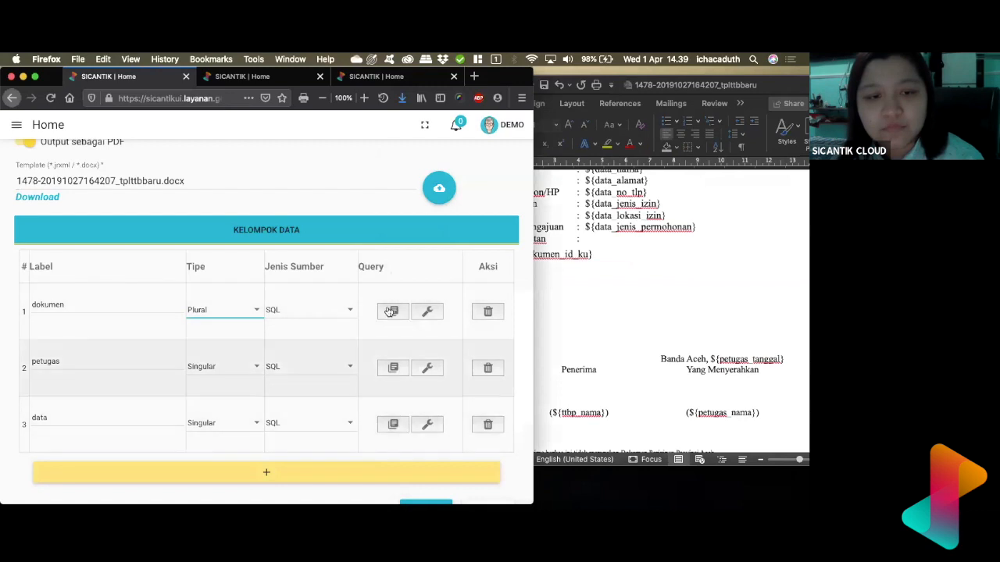
pyautogui.click(345, 309)
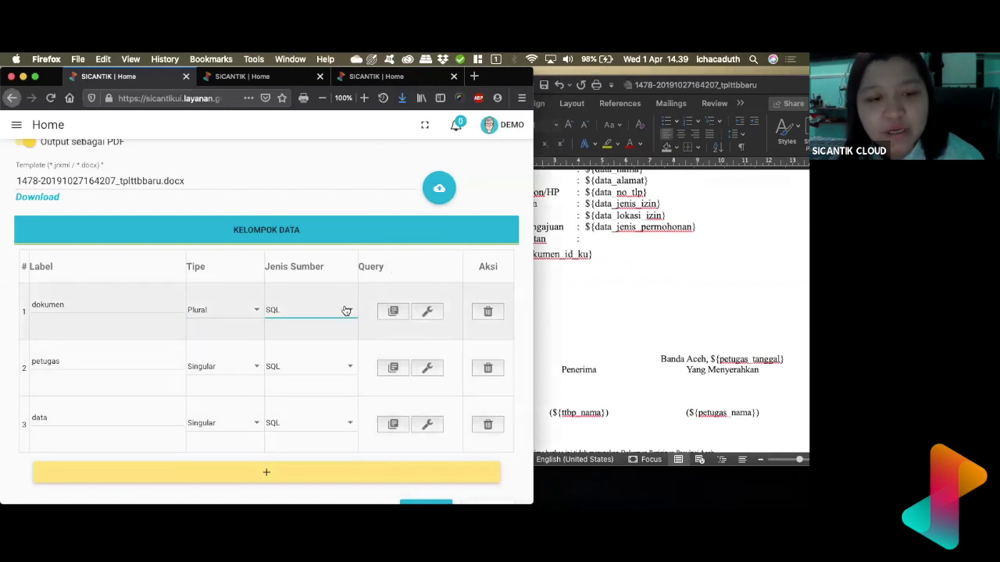
pyautogui.click(344, 310)
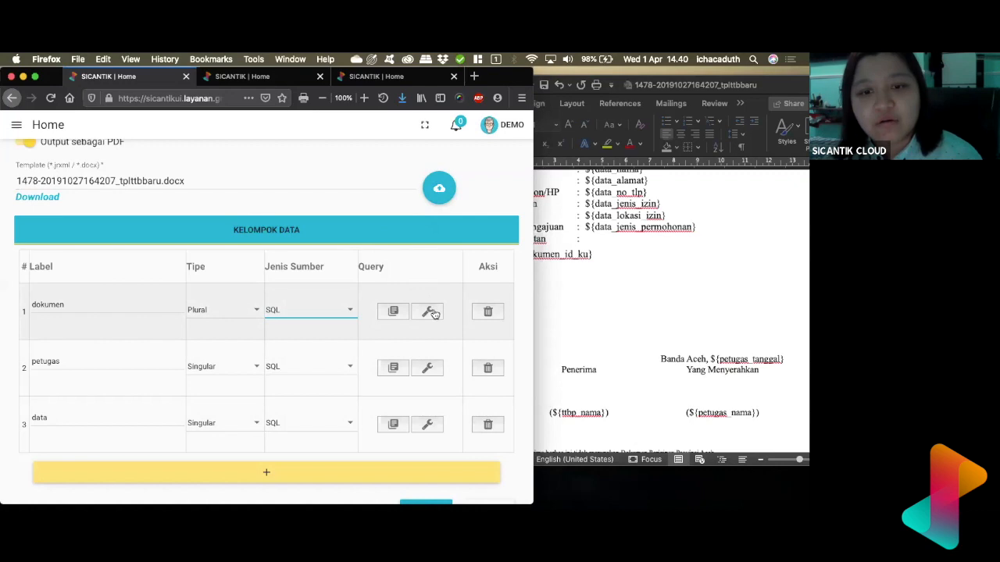
# Step: Open and close the dokumen and petugas groups' SQL queries to review them
pyautogui.click(393, 313)
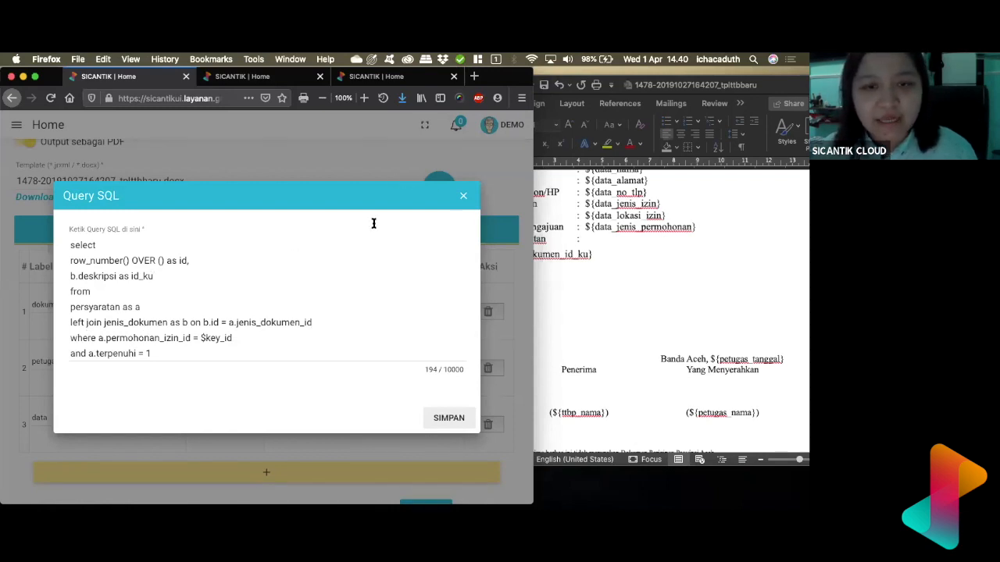
pyautogui.click(461, 196)
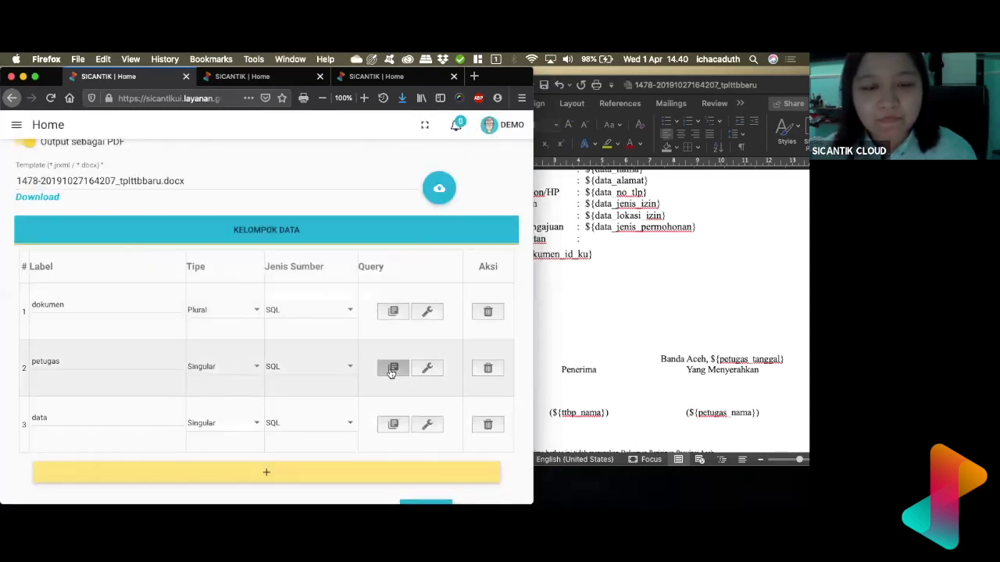
pyautogui.click(393, 370)
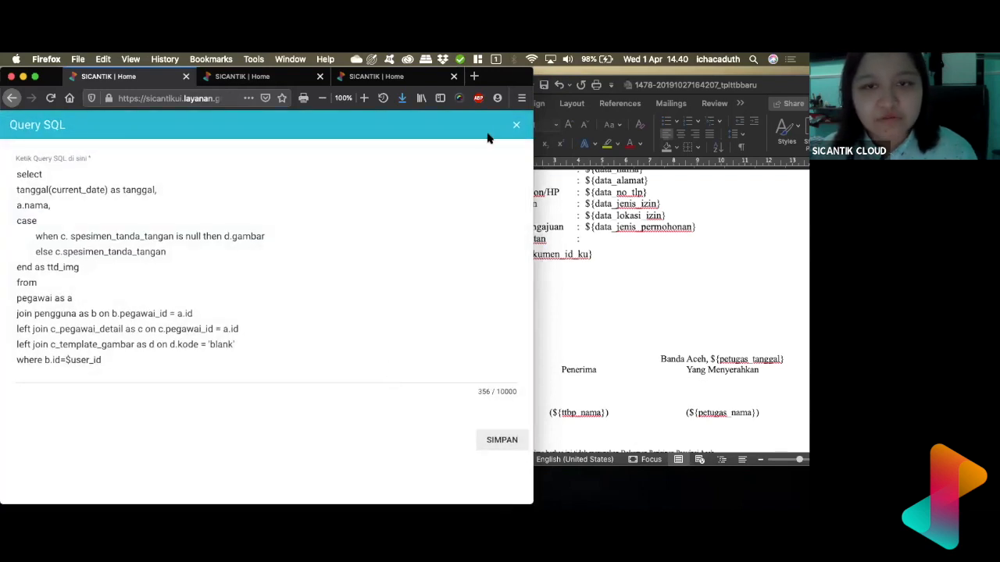
pyautogui.click(516, 125)
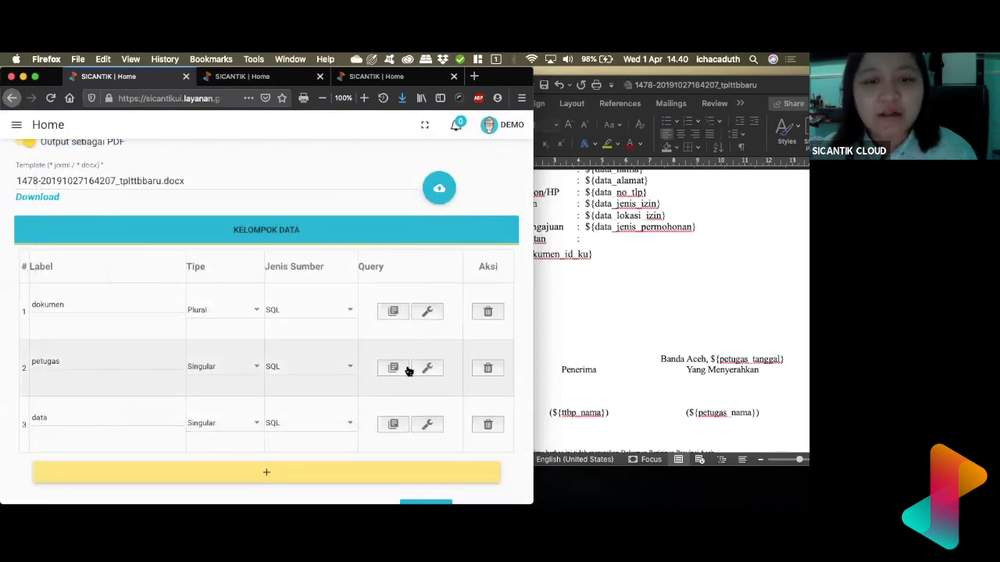
# Step: Open the data group's query joining permohonan_izin with pemohon and jenis_izin
pyautogui.scroll(-1, 403, 379)
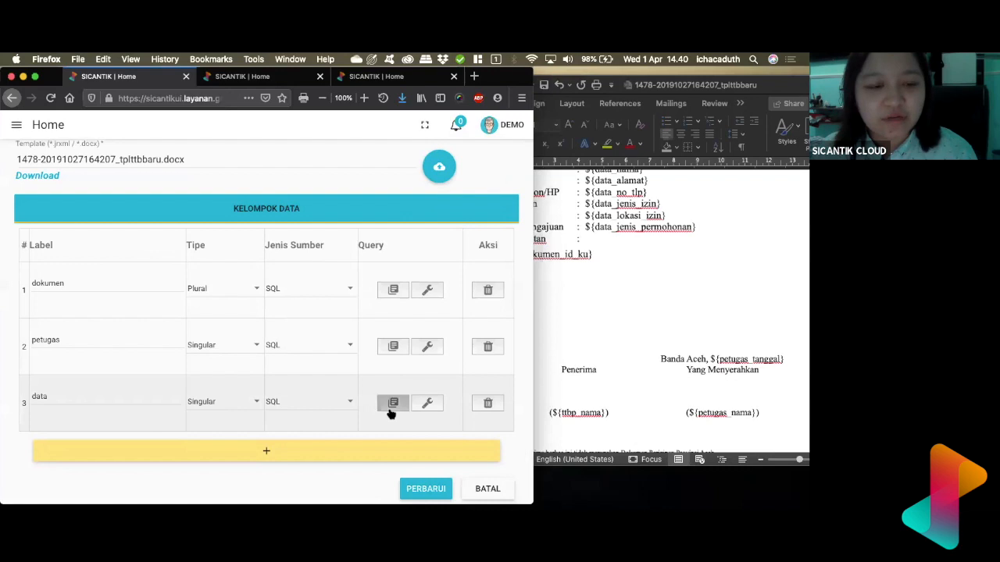
pyautogui.click(393, 403)
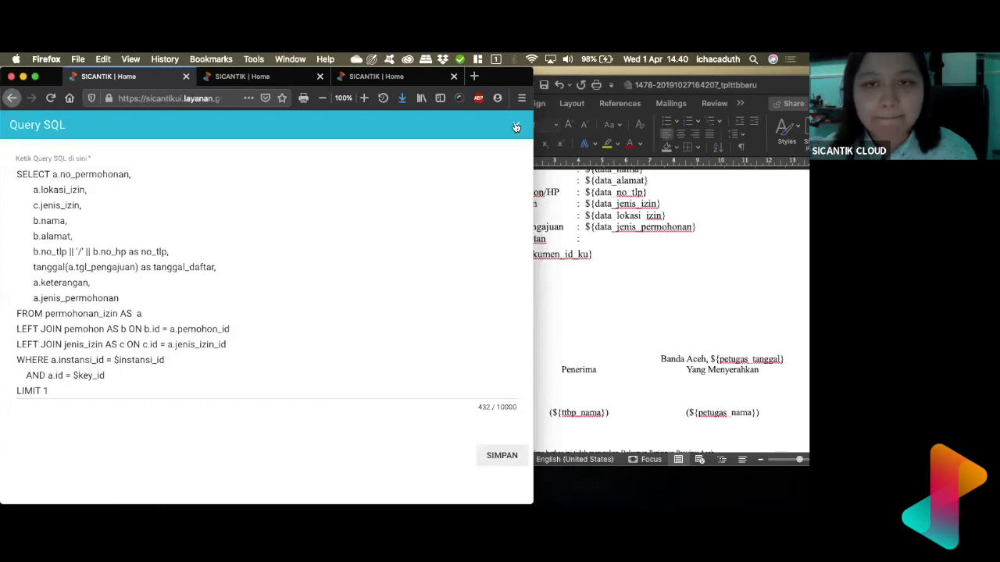
pyautogui.scroll(1, 651, 245)
pyautogui.scroll(4, 650, 245)
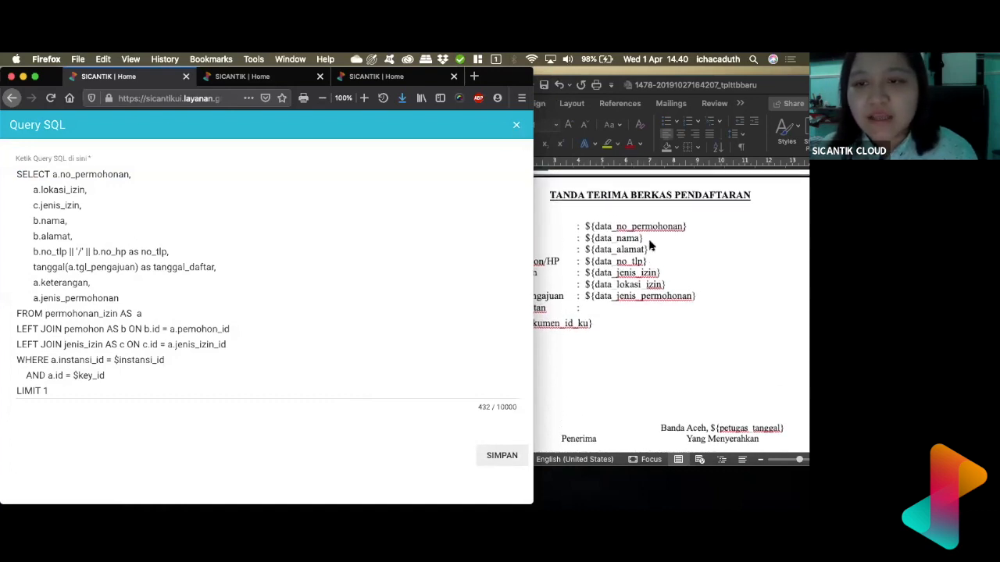
# Step: Bring the Word receipt template forward and shift its window left beside the query
pyautogui.click(658, 88)
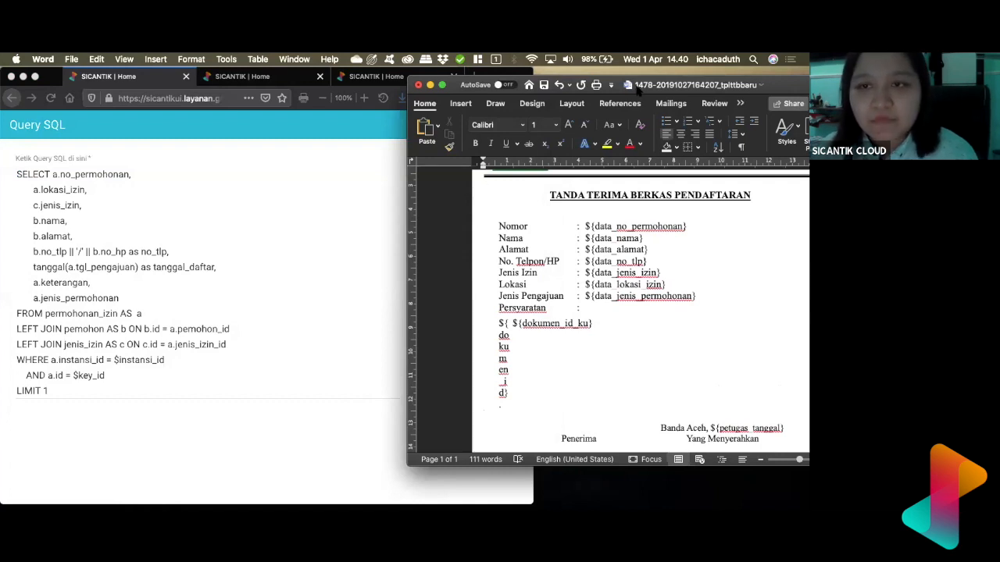
pyautogui.click(607, 88)
pyautogui.click(463, 89)
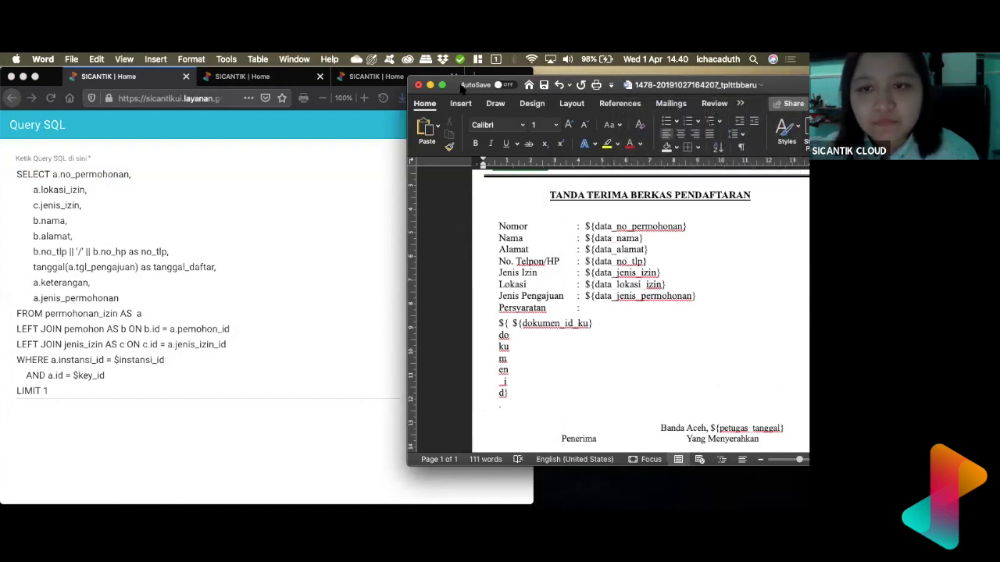
pyautogui.moveTo(458, 83); pyautogui.dragTo(411, 83)
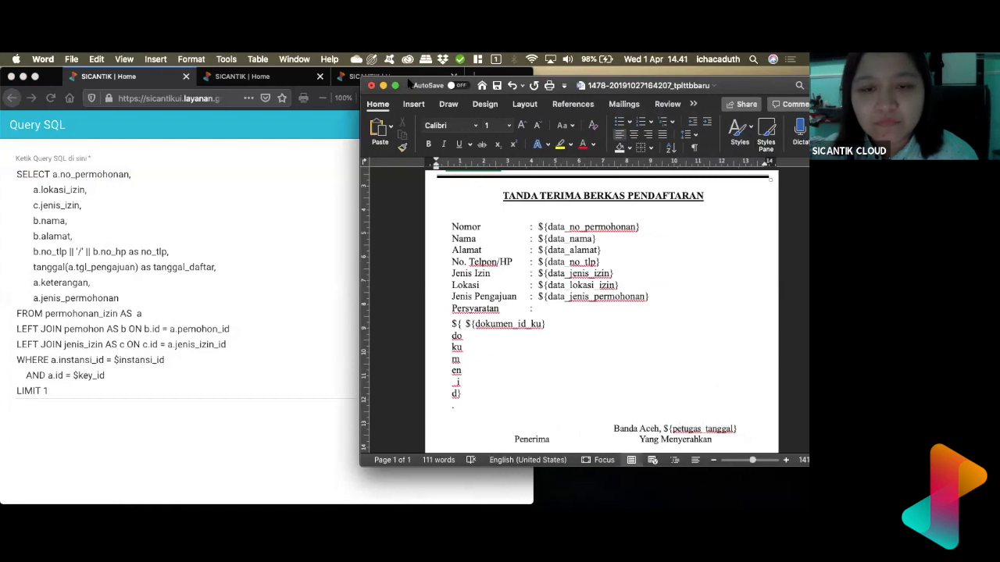
# Step: Select the 'data' prefix and 'no_permohonan' name in the Nomor placeholder
pyautogui.click(550, 227)
pyautogui.doubleClick(560, 227)
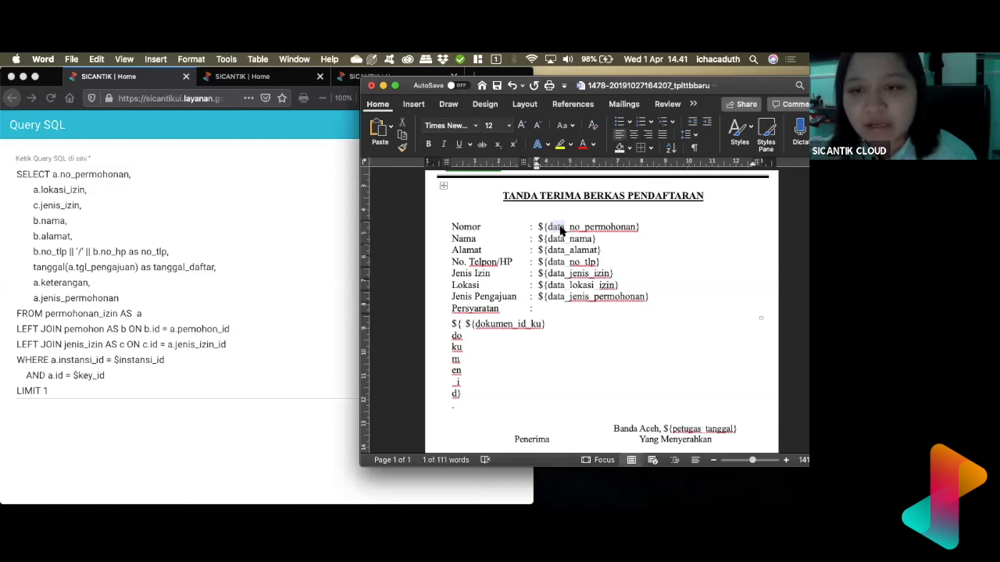
pyautogui.moveTo(568, 228); pyautogui.dragTo(632, 226)
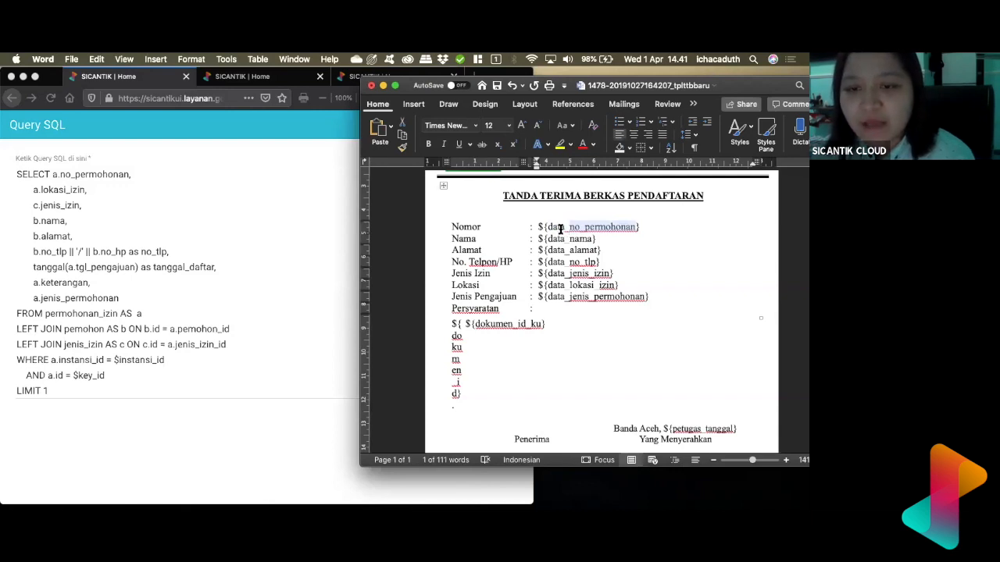
pyautogui.click(556, 227)
pyautogui.doubleClick(554, 228)
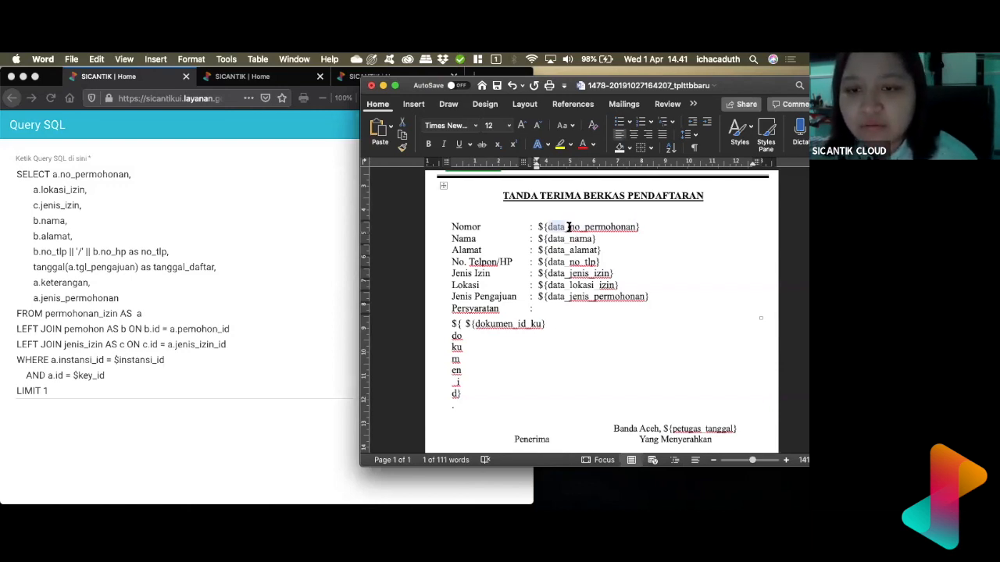
pyautogui.click(567, 227)
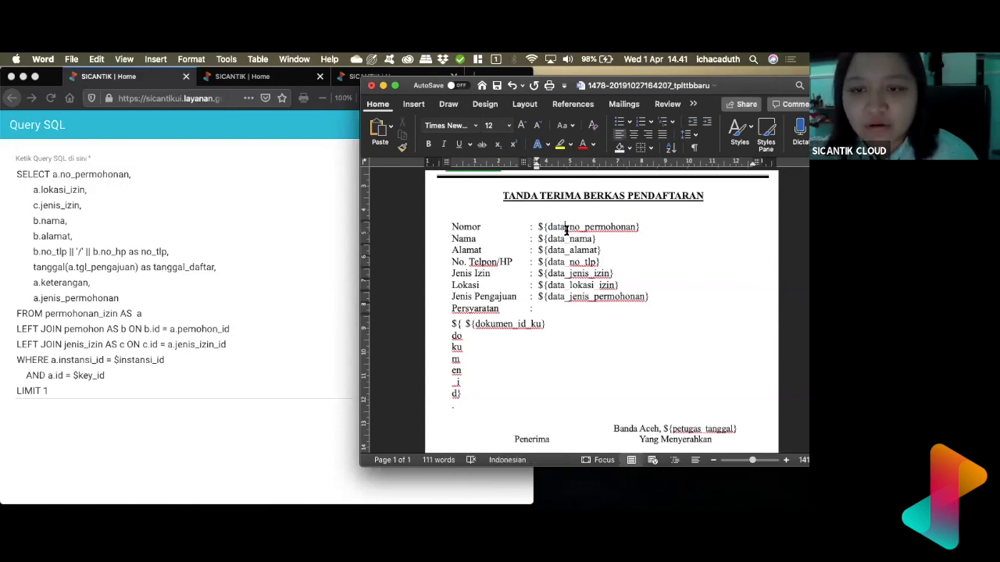
pyautogui.moveTo(567, 227); pyautogui.dragTo(571, 227)
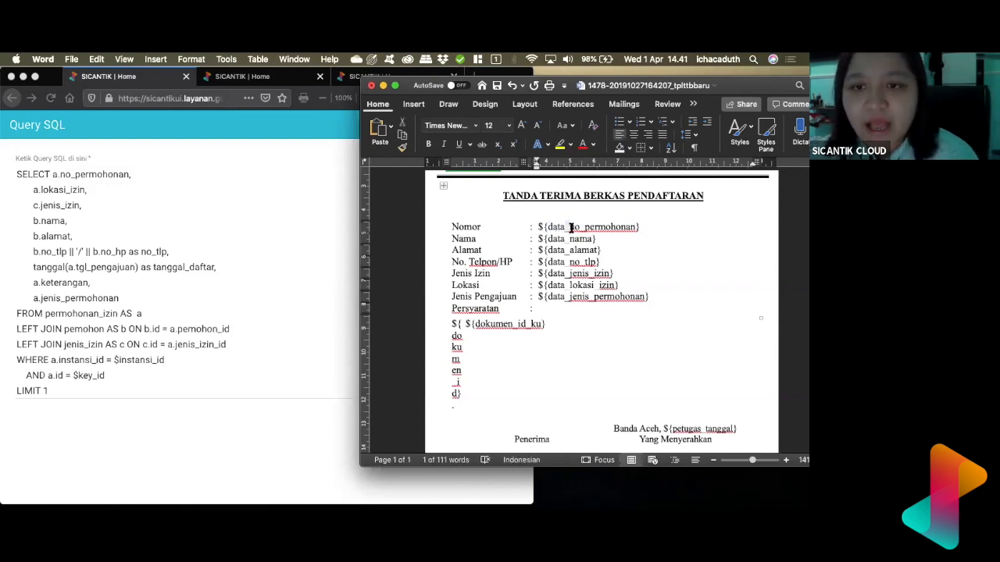
pyautogui.moveTo(570, 227); pyautogui.dragTo(623, 231)
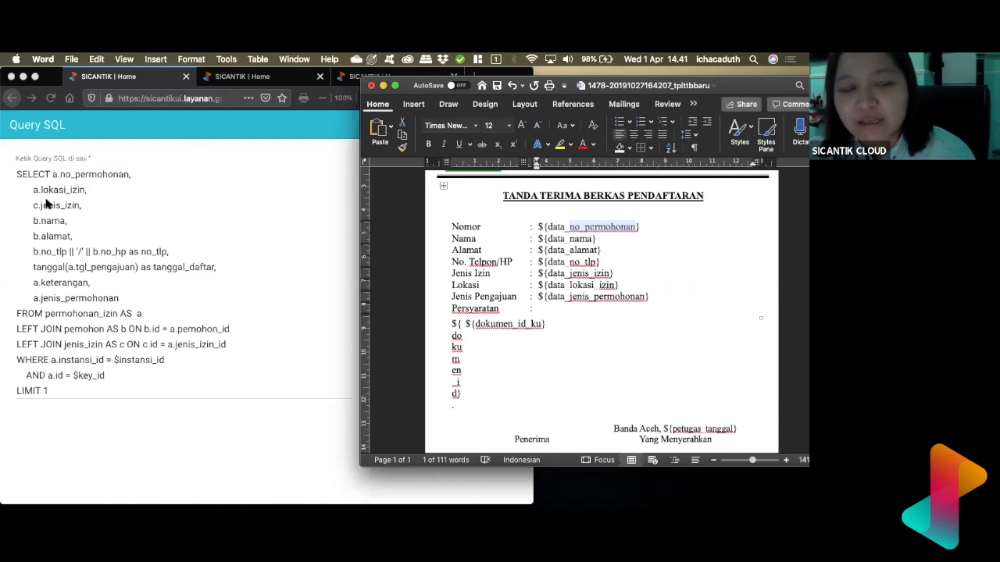
# Step: Match the query's no_permohonan, nama and alamat columns against their Word placeholders
pyautogui.click(60, 178)
pyautogui.moveTo(61, 175); pyautogui.dragTo(131, 174)
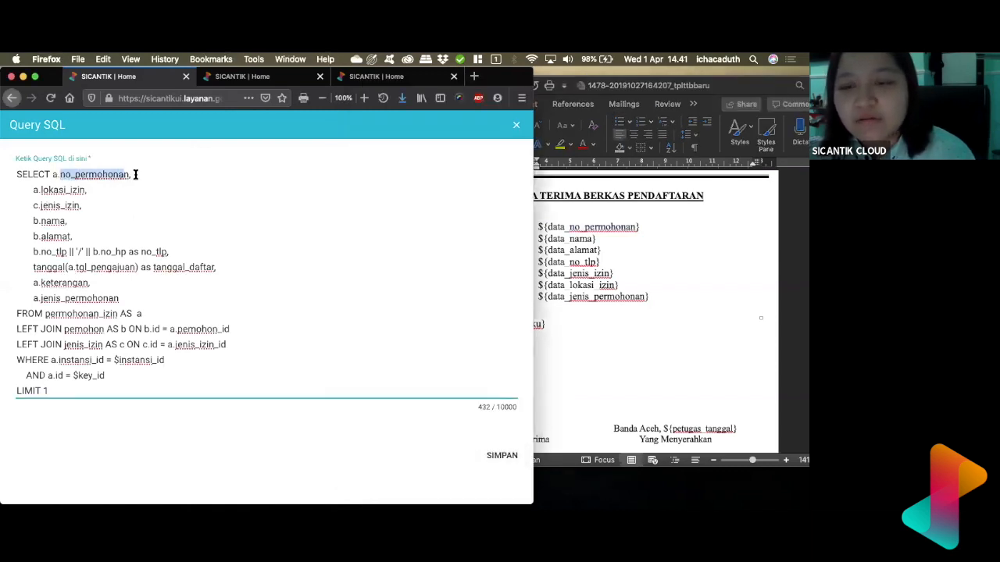
pyautogui.click(574, 233)
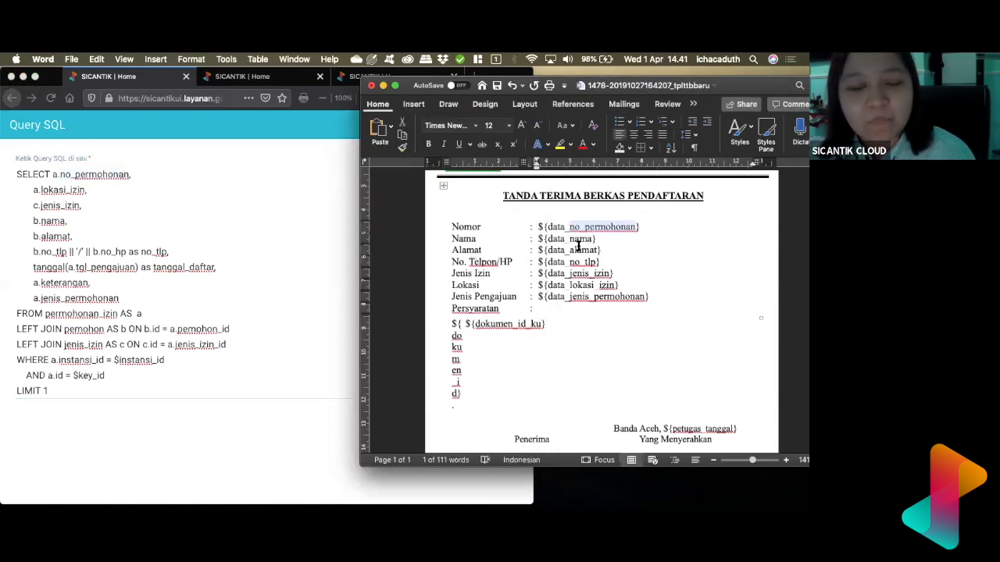
pyautogui.click(53, 224)
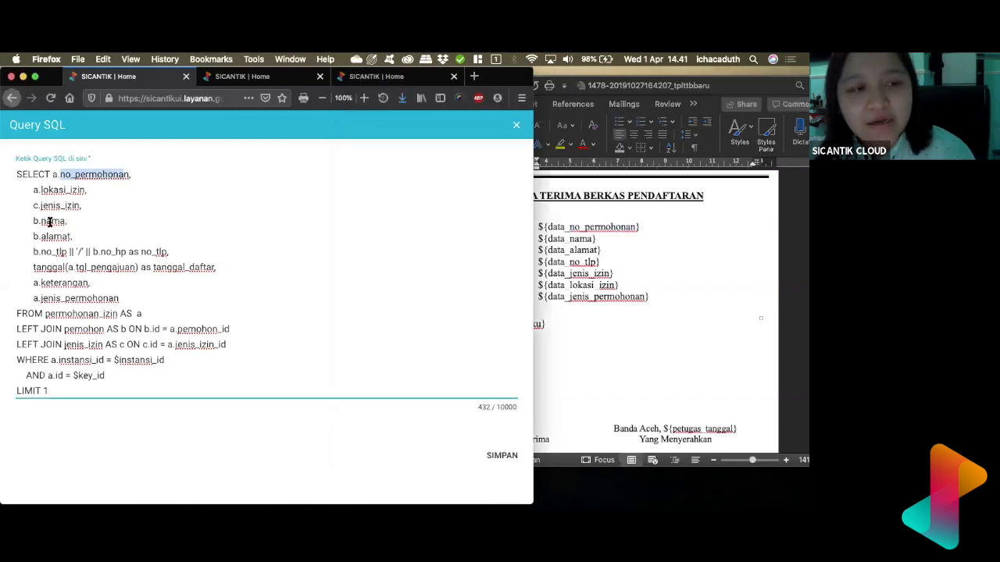
pyautogui.doubleClick(53, 221)
pyautogui.click(583, 245)
pyautogui.click(581, 244)
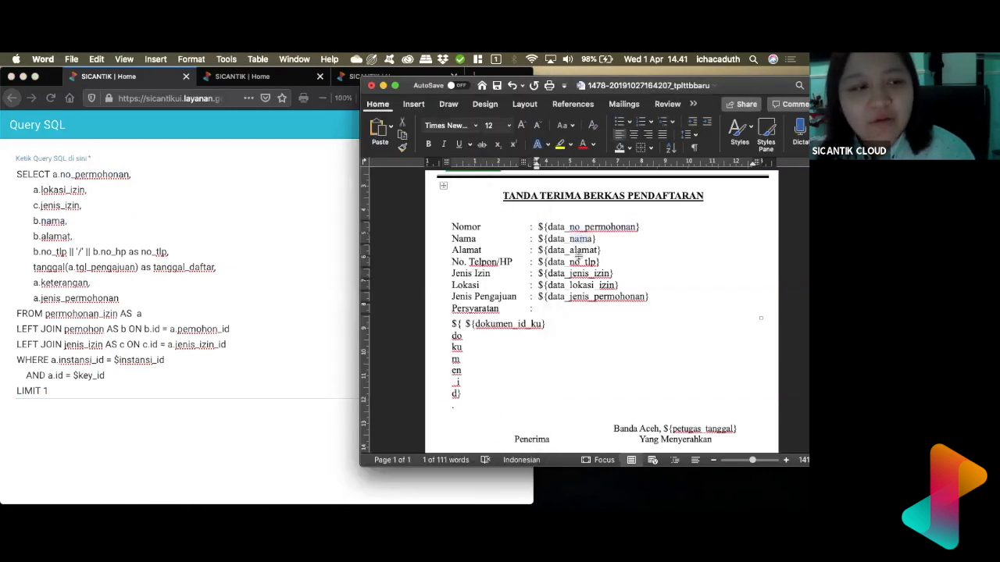
pyautogui.doubleClick(582, 251)
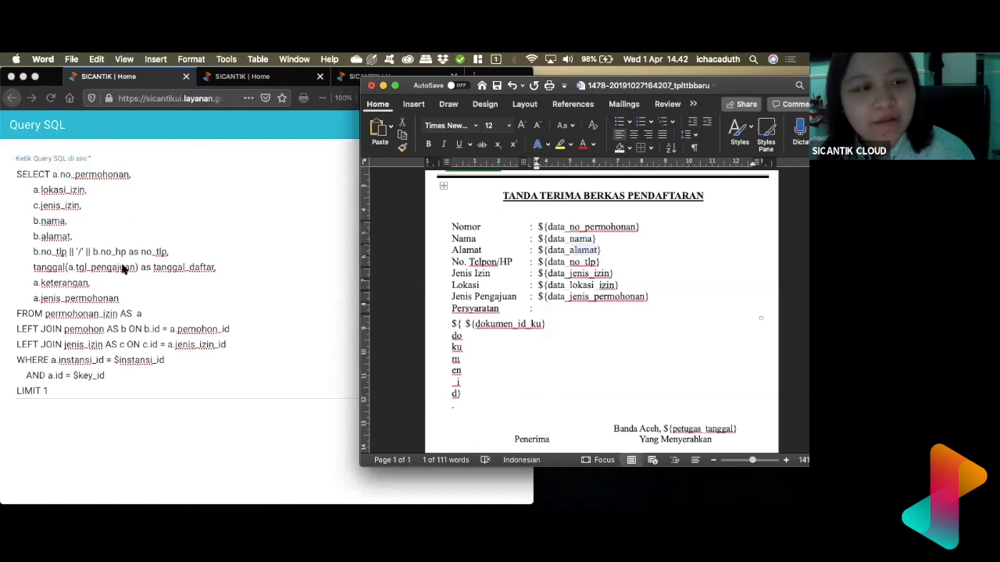
pyautogui.click(59, 236)
pyautogui.doubleClick(59, 236)
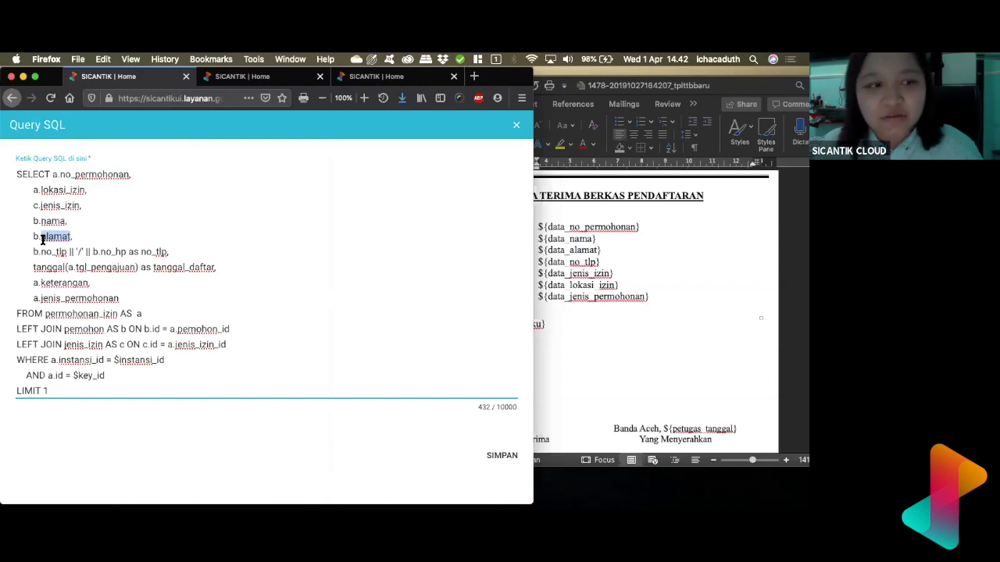
# Step: Compare the no_tlp placeholder in Word with the query's no_tlp alias
pyautogui.click(598, 269)
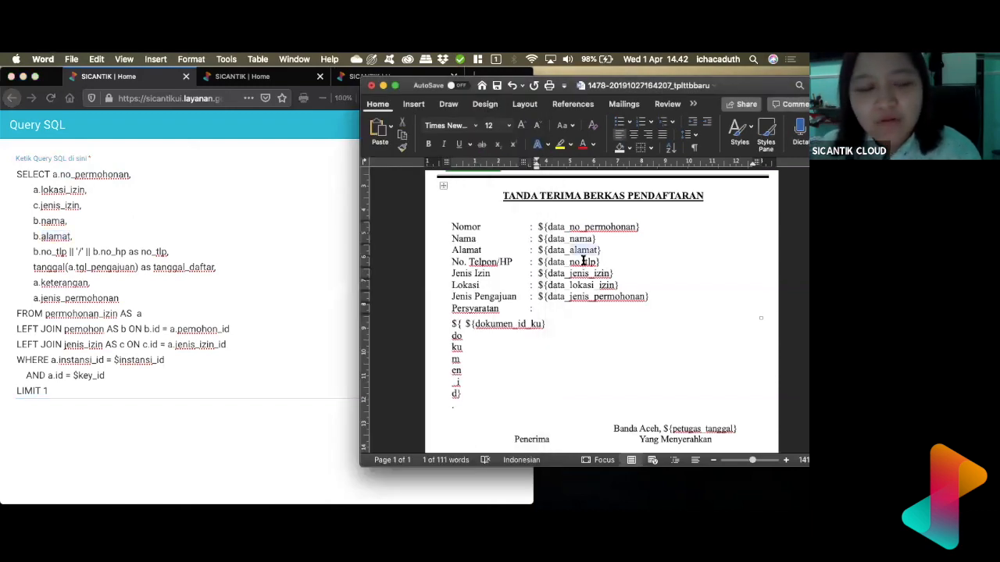
pyautogui.doubleClick(583, 262)
pyautogui.moveTo(576, 262); pyautogui.dragTo(571, 262)
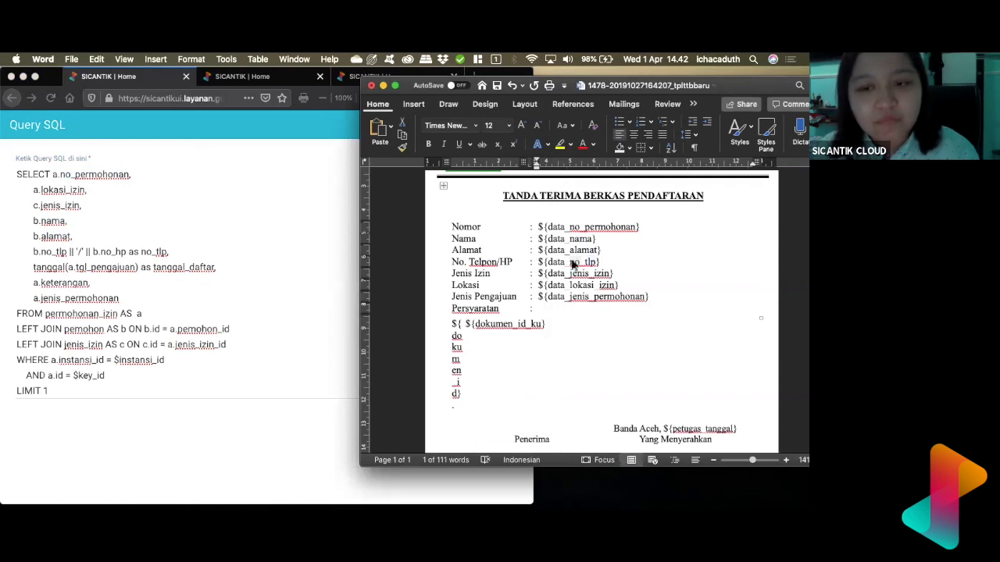
pyautogui.click(570, 263)
pyautogui.doubleClick(569, 263)
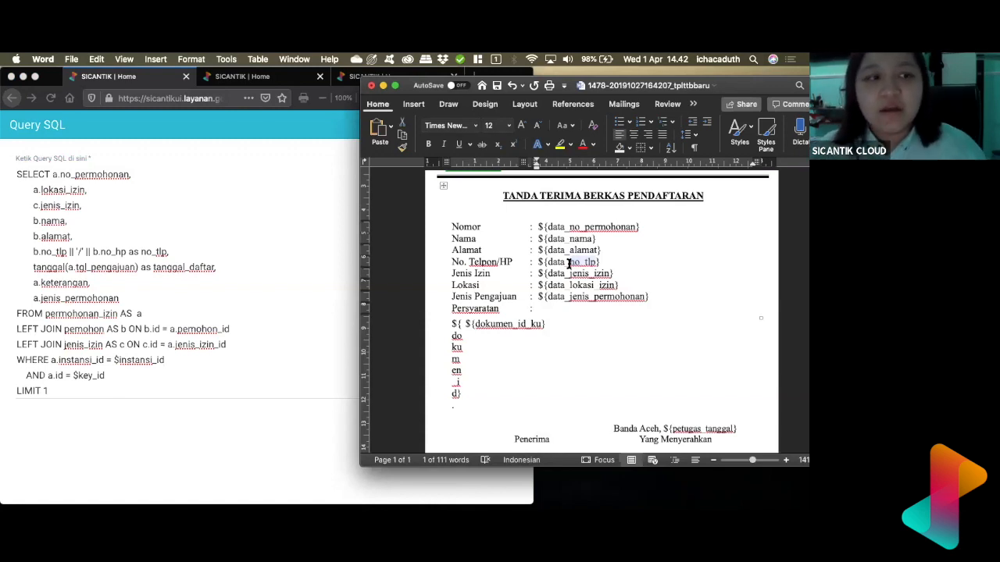
pyautogui.click(53, 266)
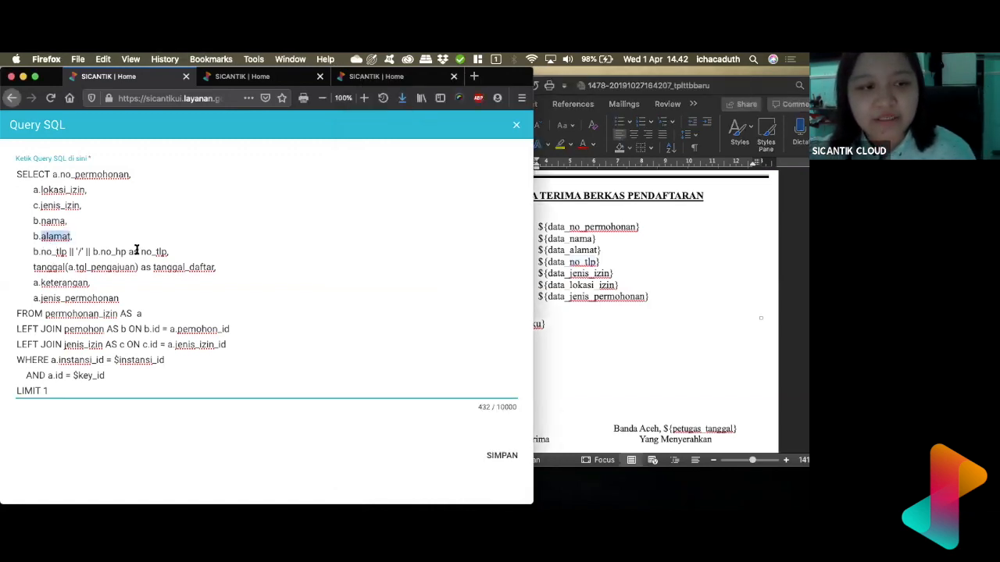
pyautogui.moveTo(140, 252); pyautogui.dragTo(168, 253)
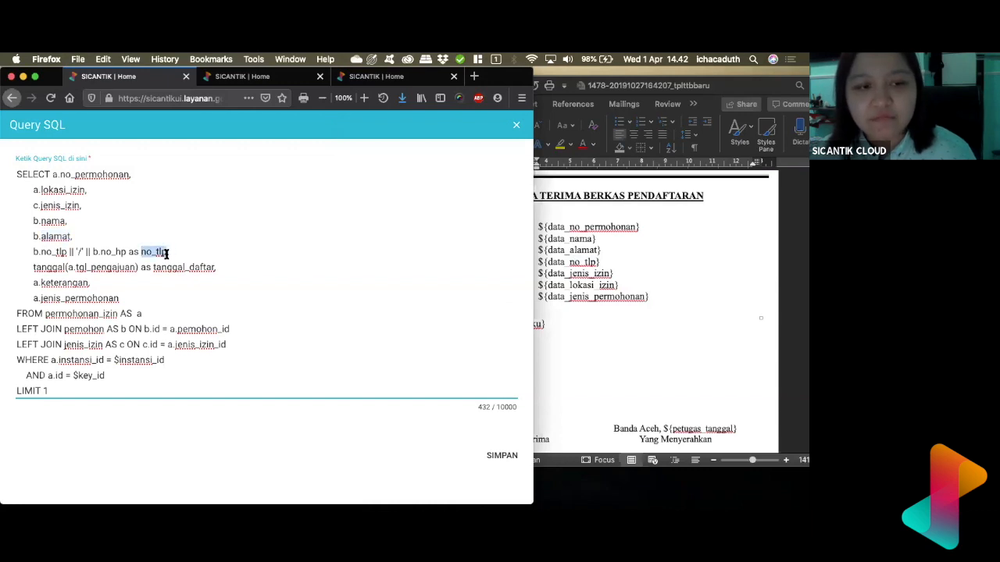
pyautogui.click(584, 285)
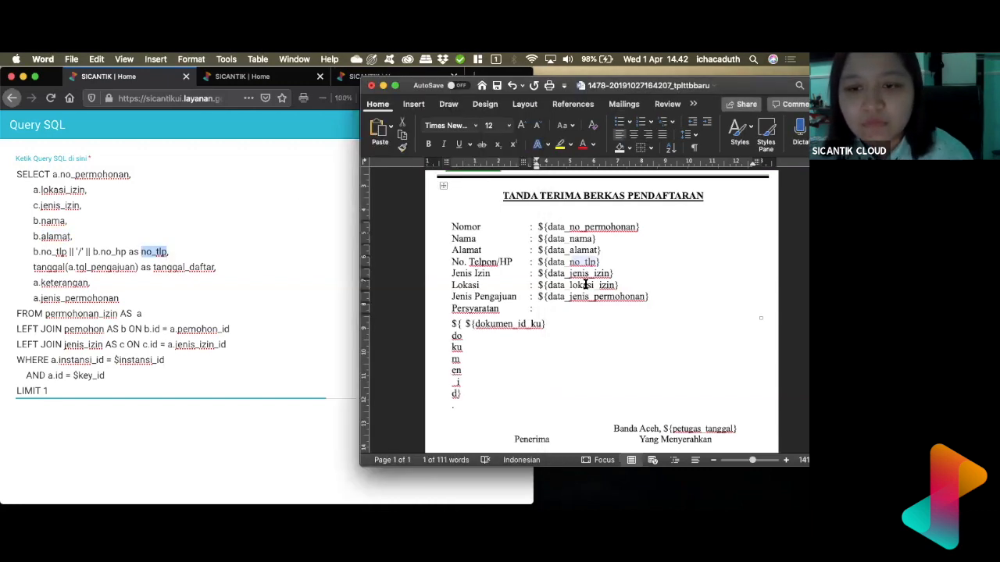
pyautogui.scroll(-2, 584, 285)
pyautogui.scroll(-1, 584, 285)
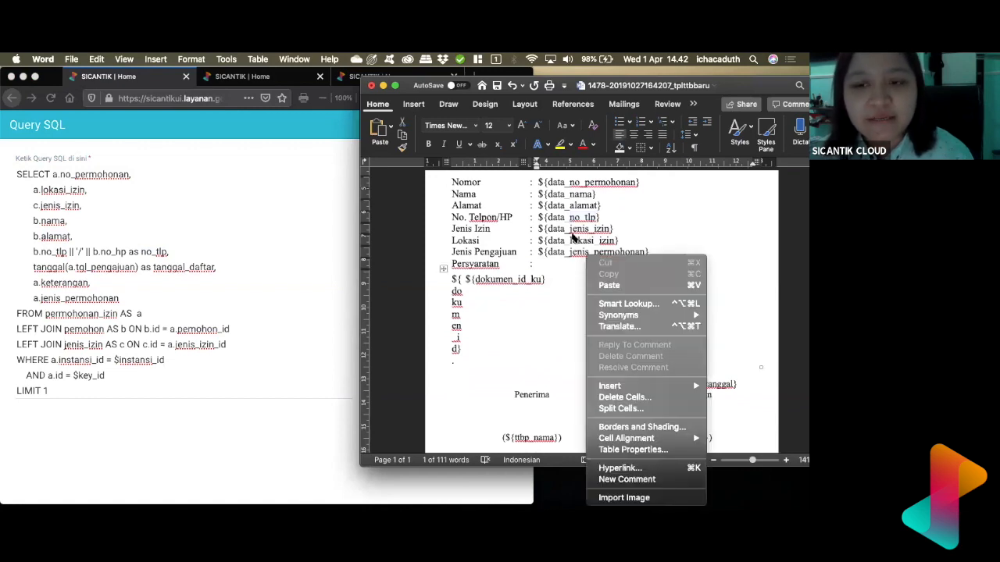
pyautogui.click(574, 236)
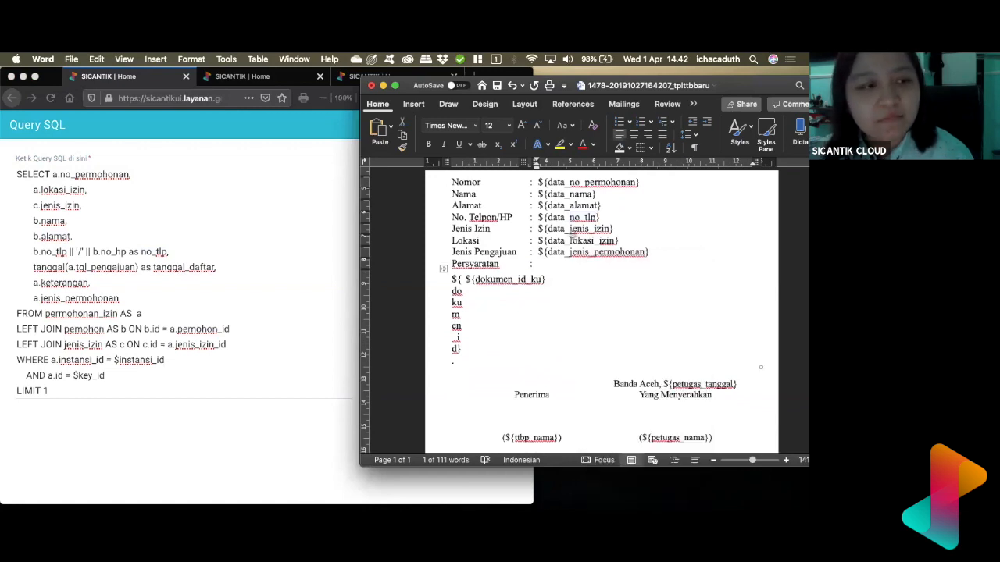
# Step: Match jenis_permohonan in query and template, then close the query unchanged with Esc
pyautogui.click(60, 192)
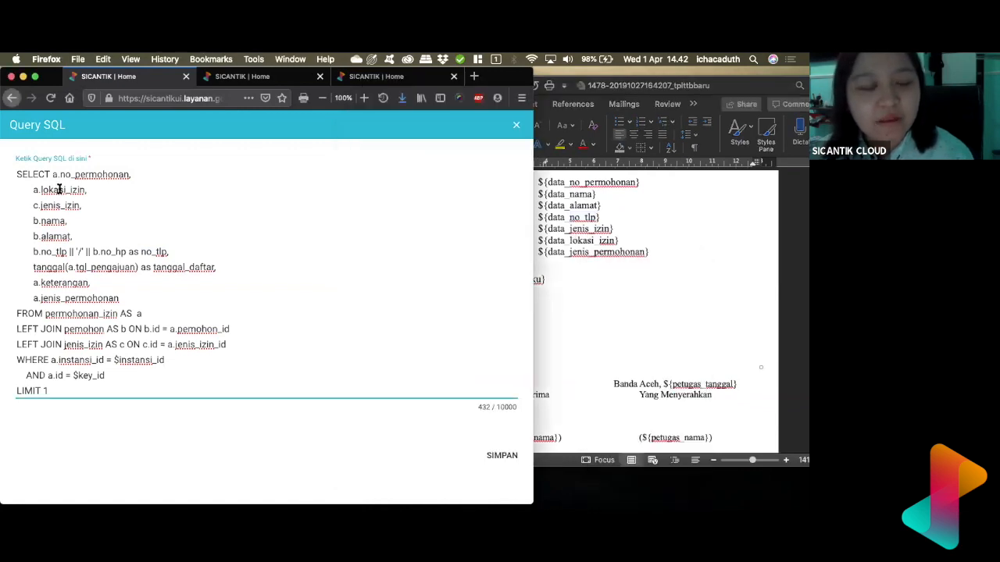
pyautogui.doubleClick(88, 299)
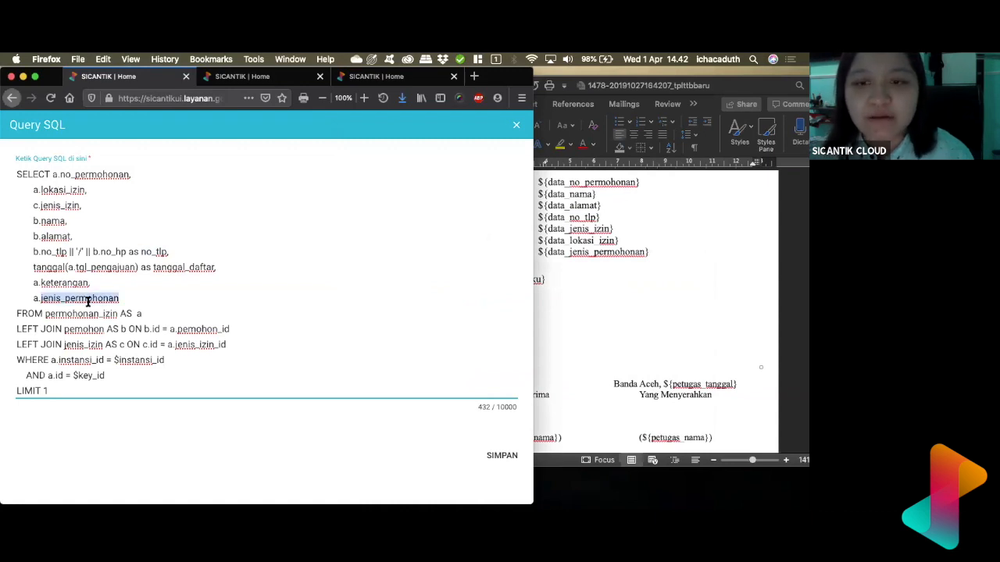
pyautogui.click(593, 252)
pyautogui.moveTo(569, 252); pyautogui.dragTo(645, 253)
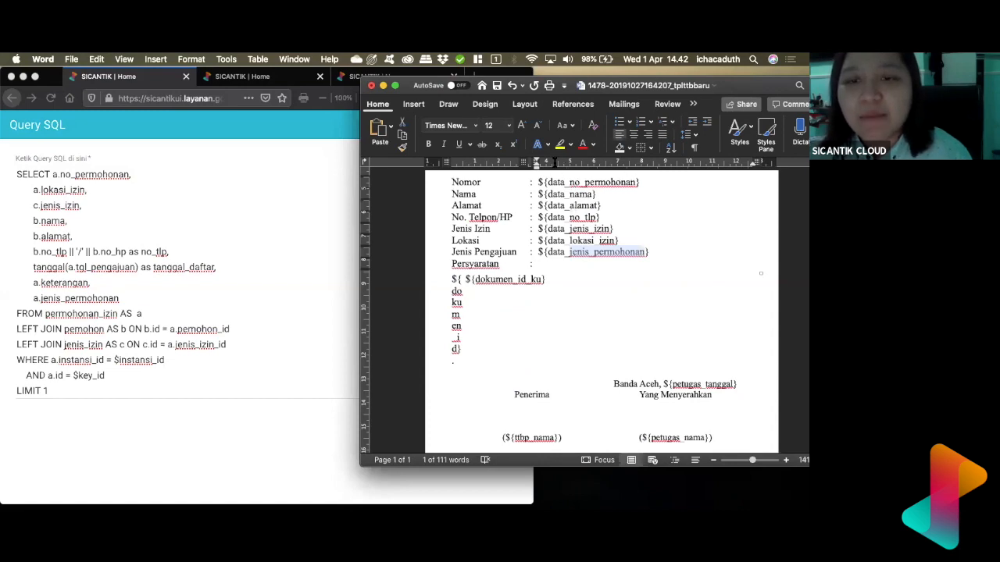
pyautogui.click(279, 188)
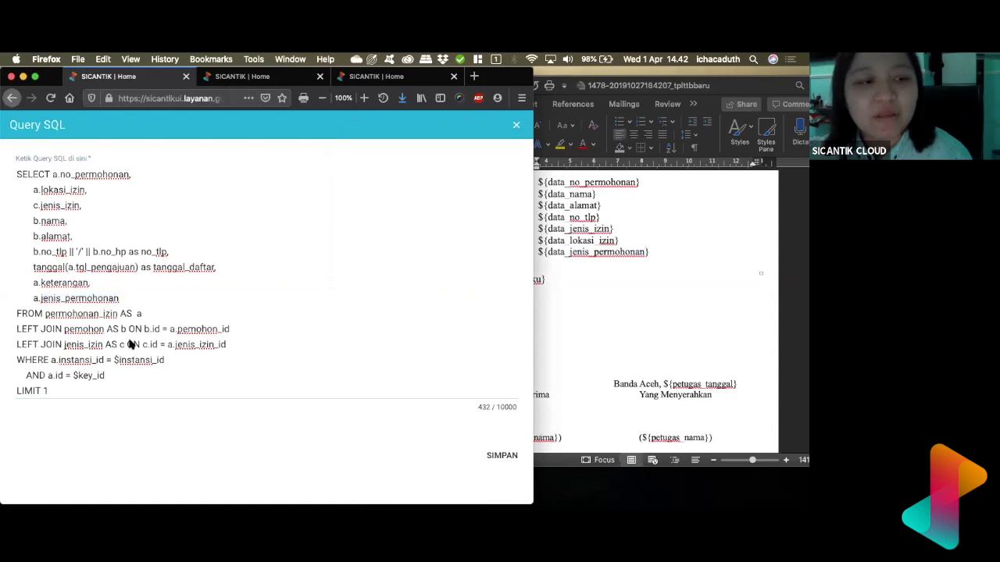
pyautogui.press('Escape')
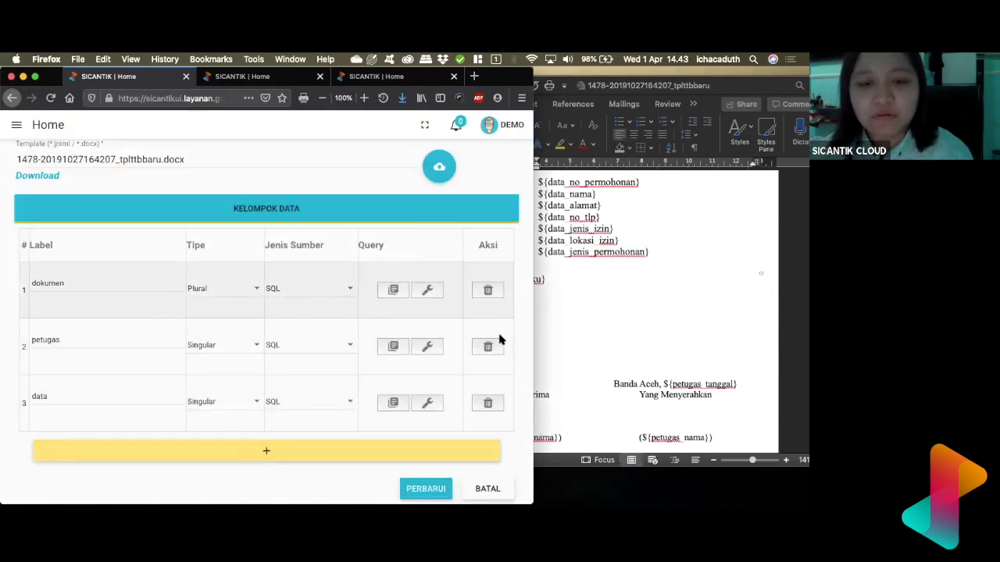
# Step: Review the data group's Test Query SQL and Query SQL, then add an empty fourth row
pyautogui.click(428, 403)
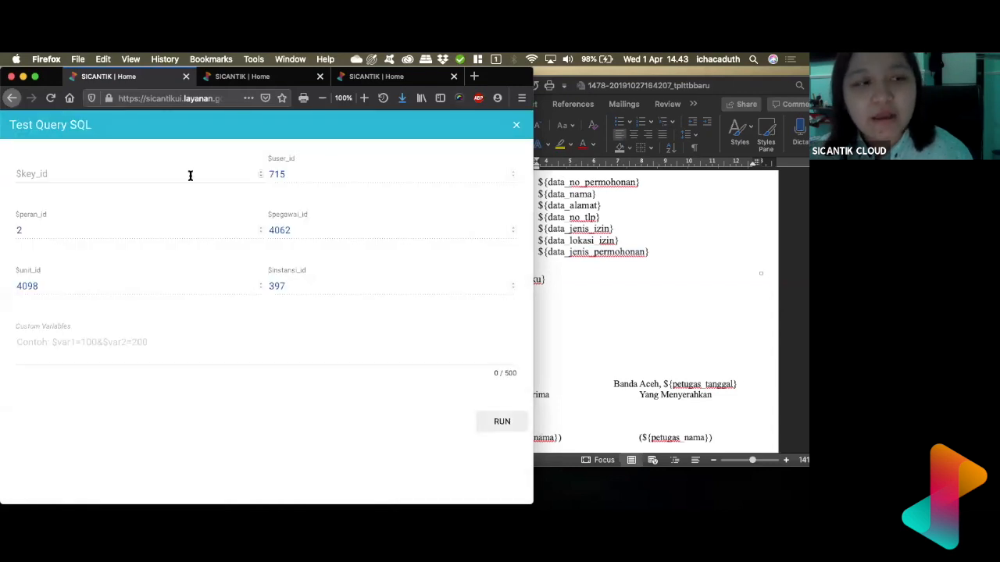
pyautogui.click(51, 173)
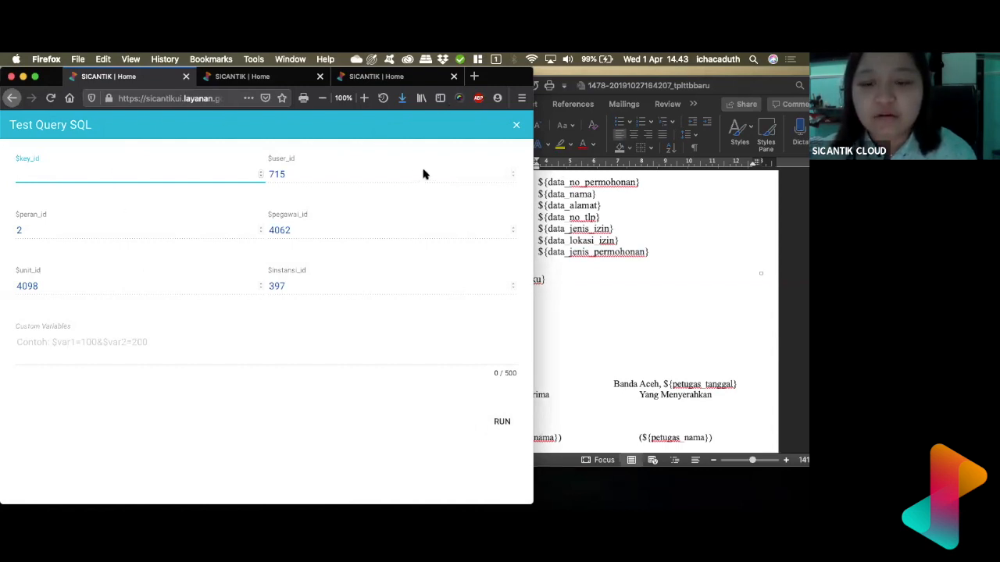
pyautogui.click(515, 125)
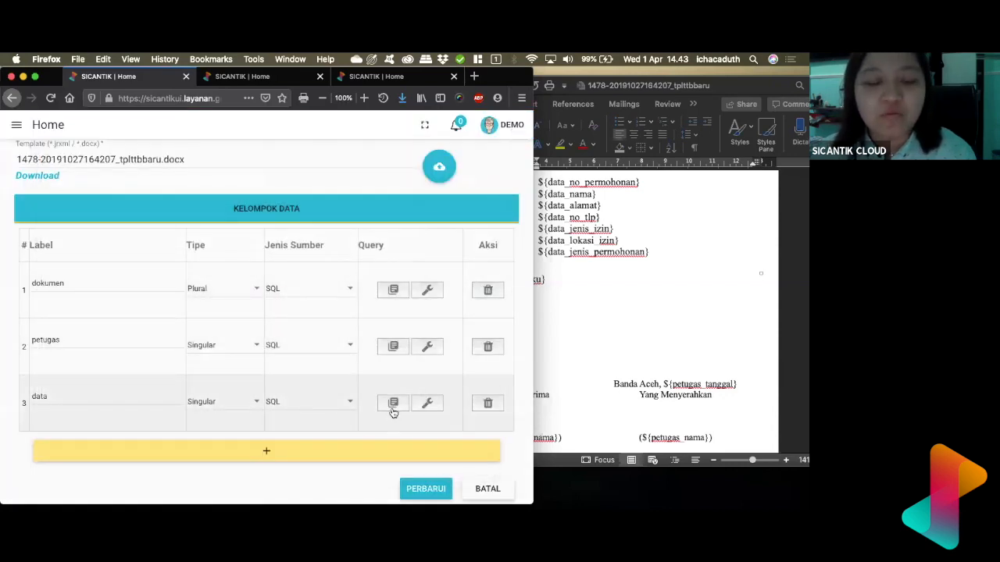
pyautogui.click(392, 409)
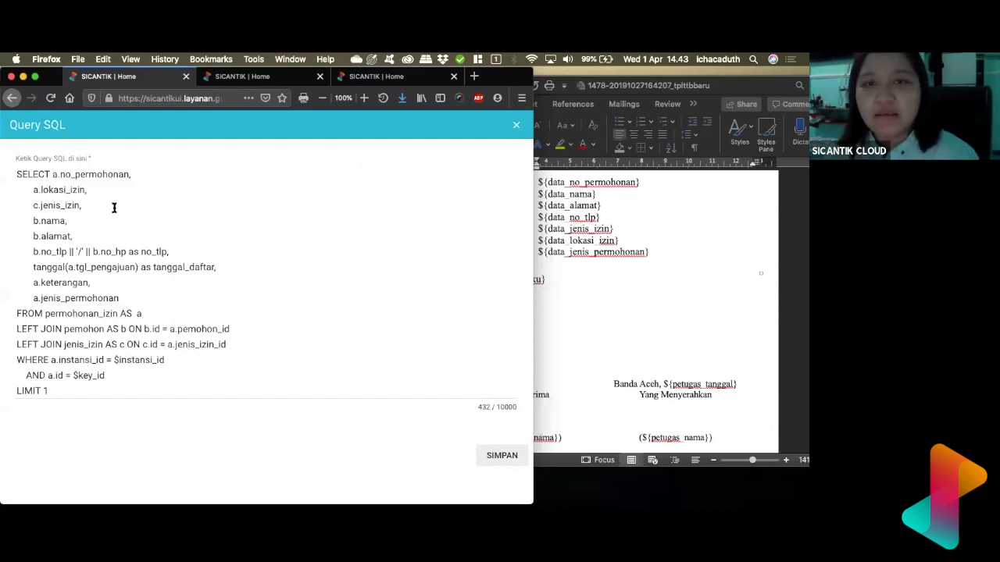
pyautogui.click(515, 126)
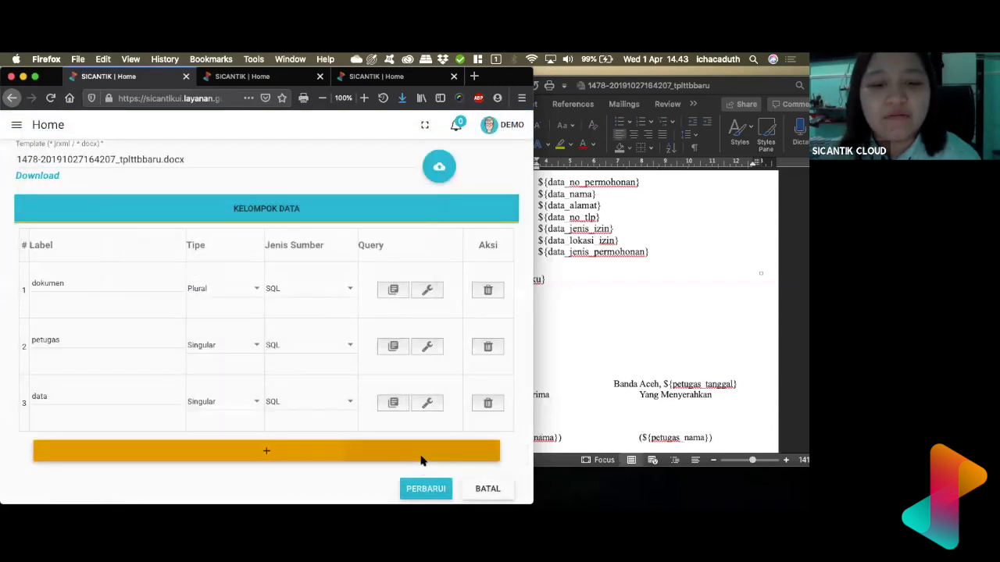
pyautogui.click(420, 461)
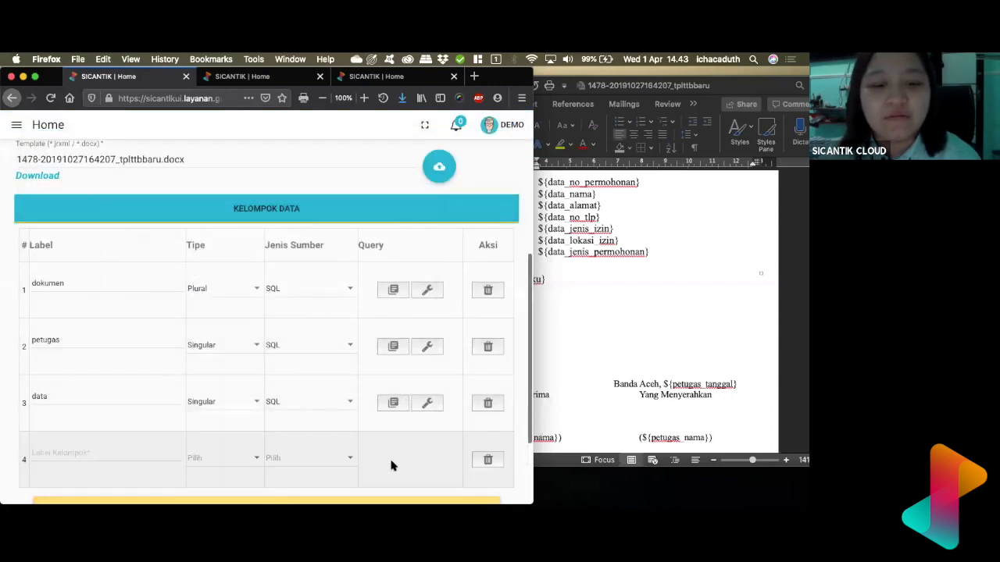
# Step: Name the new data group 'te', make it Singular with an SQL source
pyautogui.click(162, 460)
pyautogui.write('test')
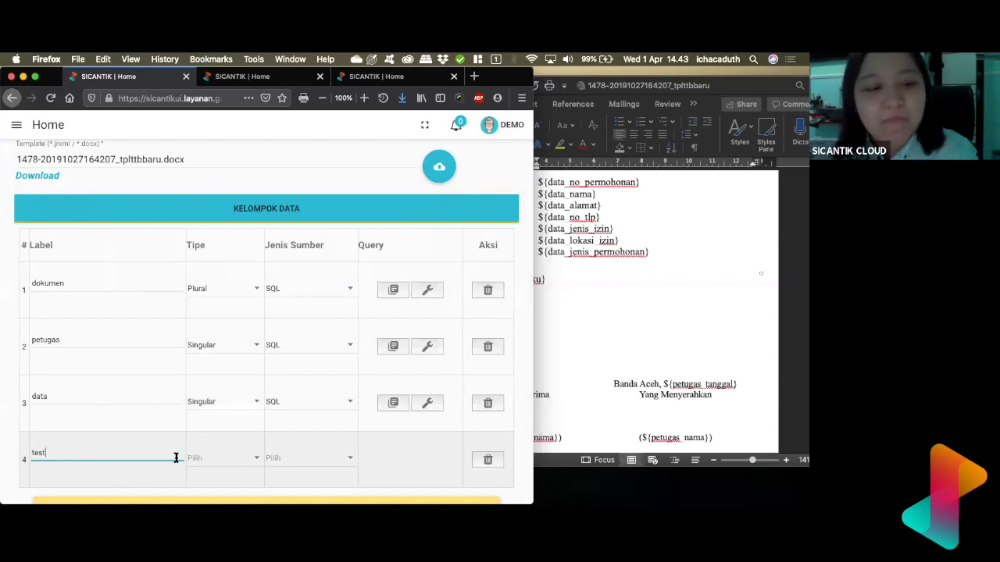
pyautogui.click(243, 464)
pyautogui.click(221, 481)
pyautogui.click(293, 458)
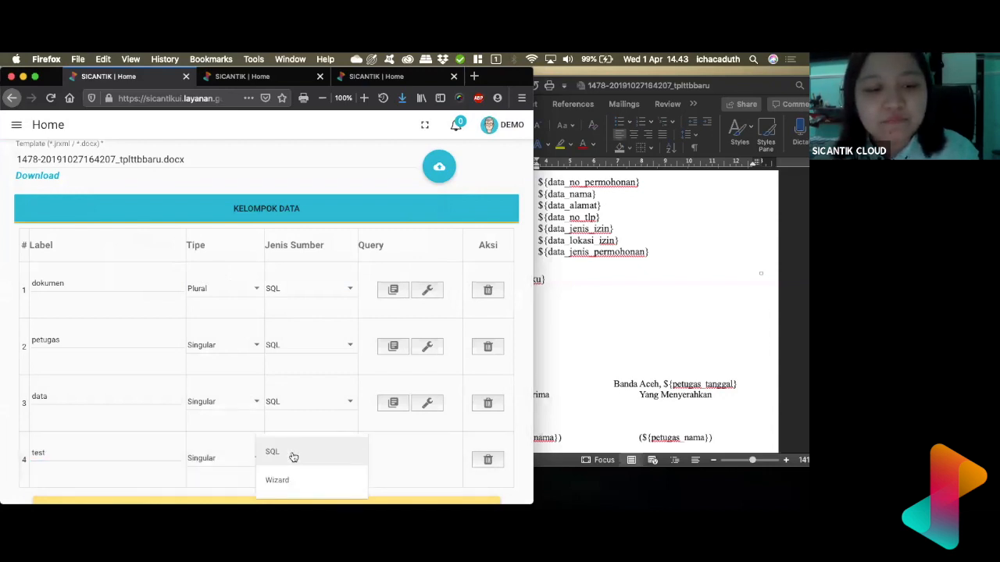
pyautogui.click(291, 453)
pyautogui.click(393, 458)
# Step: Start the new group's query with SELECT and FROM lines
pyautogui.click(121, 170)
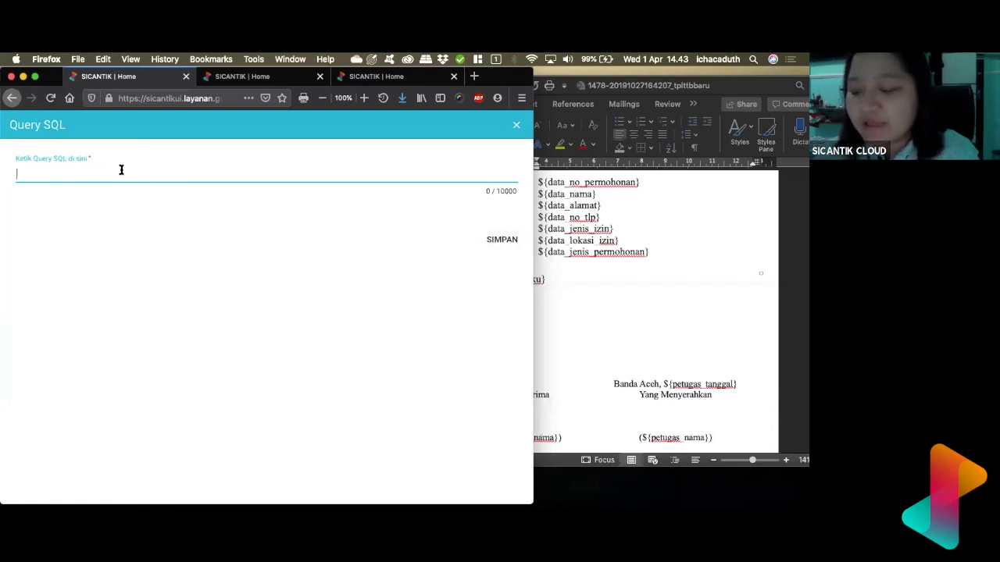
pyautogui.write('SELE')
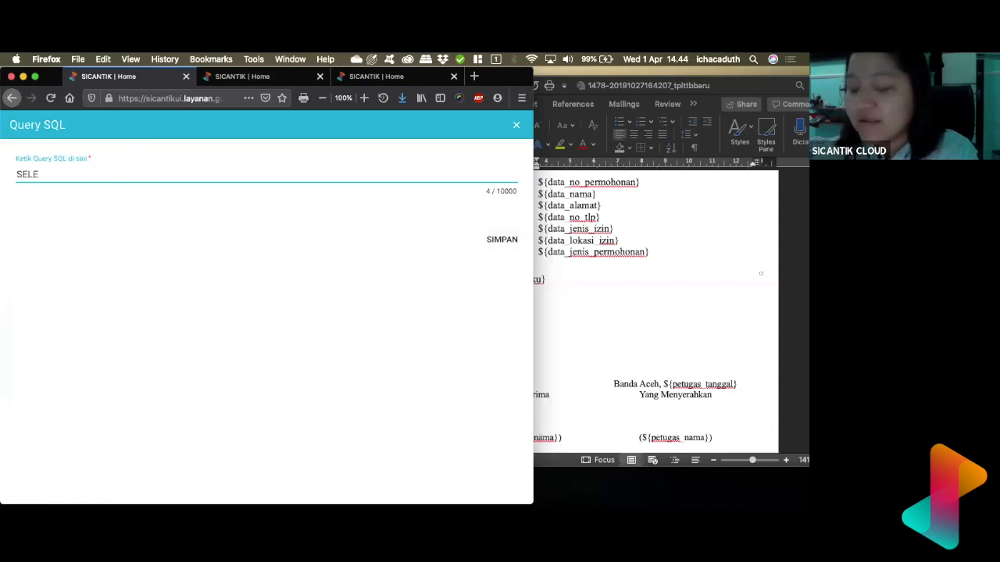
pyautogui.write('CT')
pyautogui.press('Return')
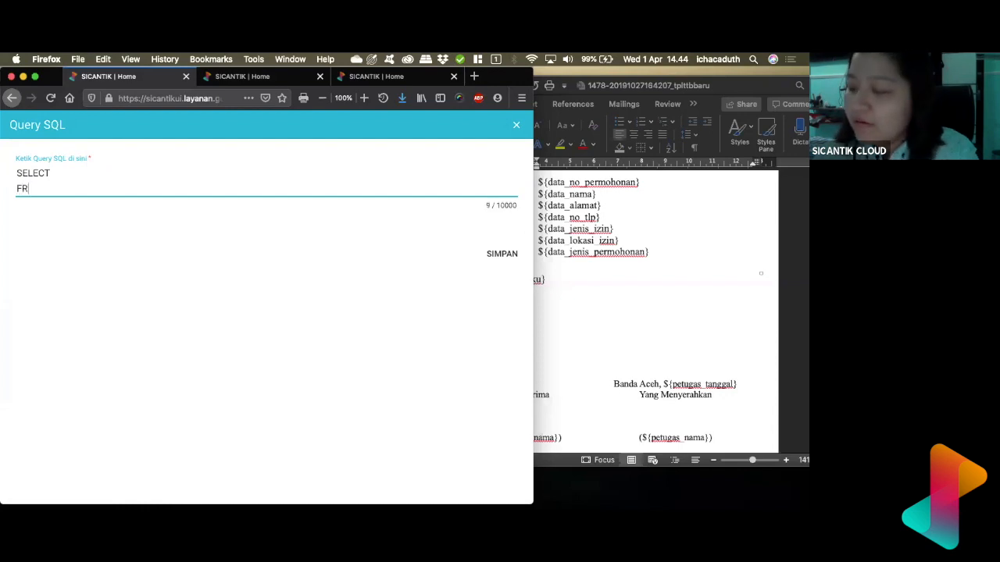
pyautogui.write('FROM')
pyautogui.press('Return')
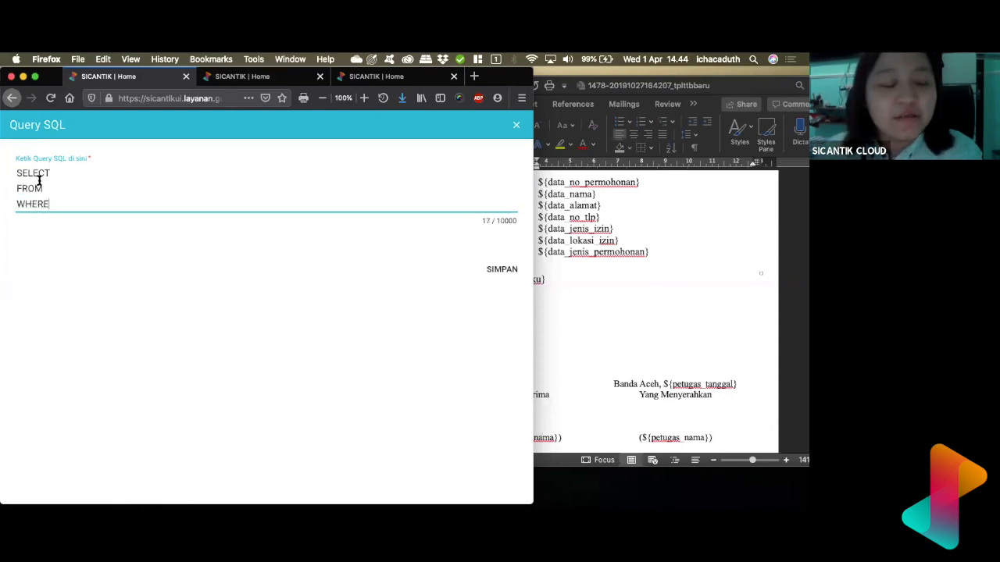
pyautogui.moveTo(29, 174)
pyautogui.mouseDown()
pyautogui.moveTo(20, 174)
pyautogui.moveTo(51, 173)
pyautogui.moveTo(16, 174)
pyautogui.moveTo(49, 173)
pyautogui.mouseUp()
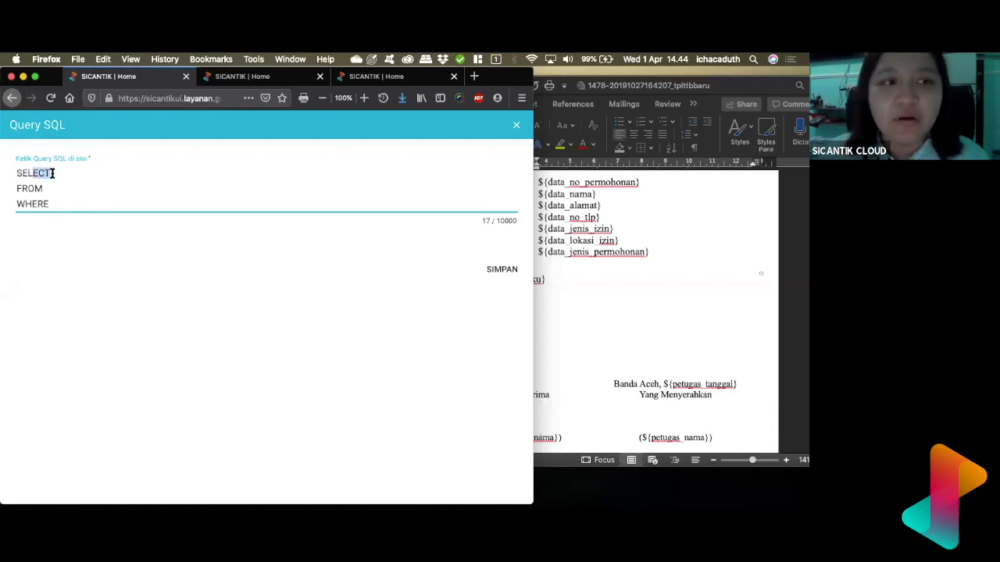
pyautogui.click(52, 173)
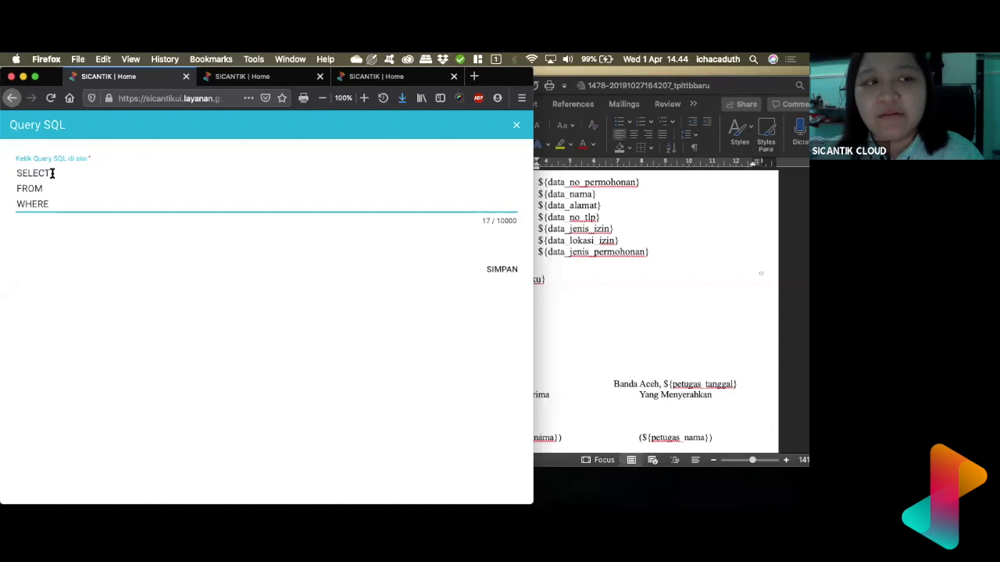
pyautogui.click(256, 77)
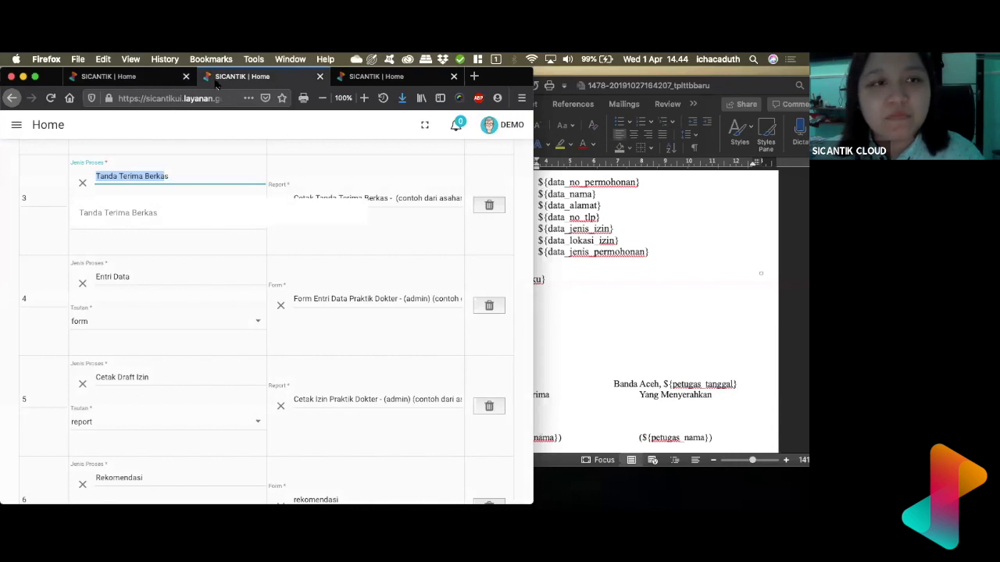
# Step: Open the Kamus Data dictionary under Setting > Form & Data in the side menu
pyautogui.click(11, 129)
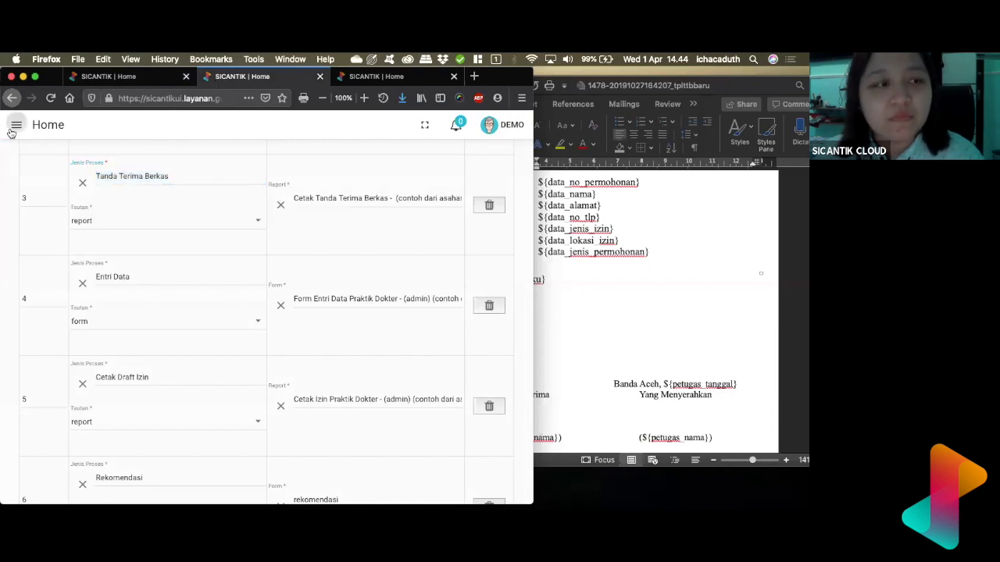
pyautogui.click(15, 124)
pyautogui.click(67, 213)
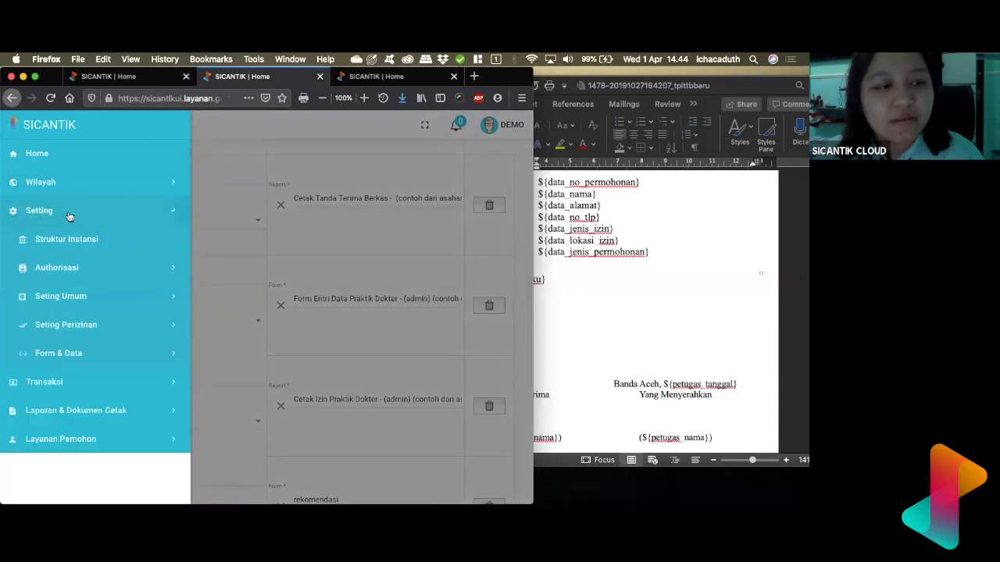
pyautogui.click(66, 353)
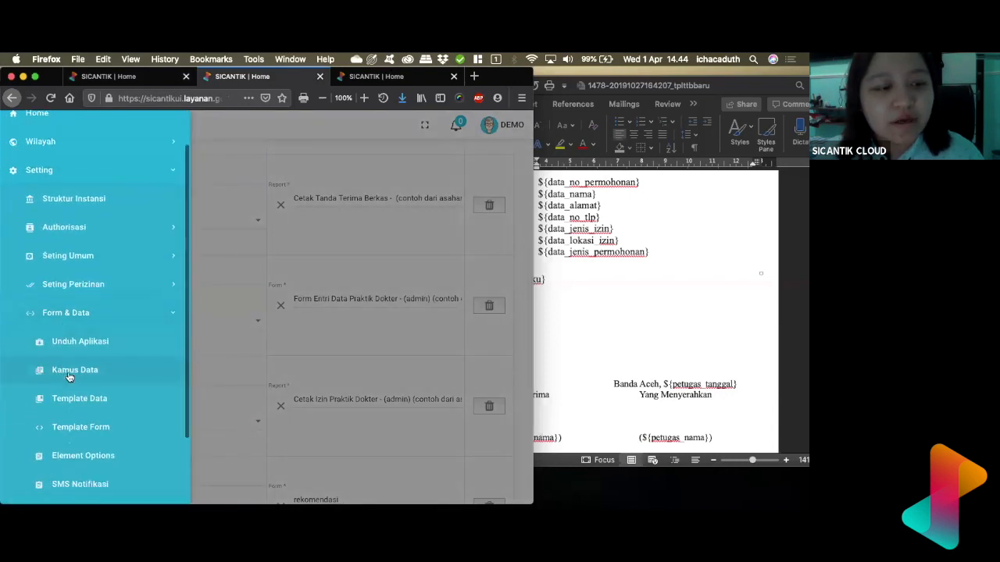
pyautogui.click(69, 375)
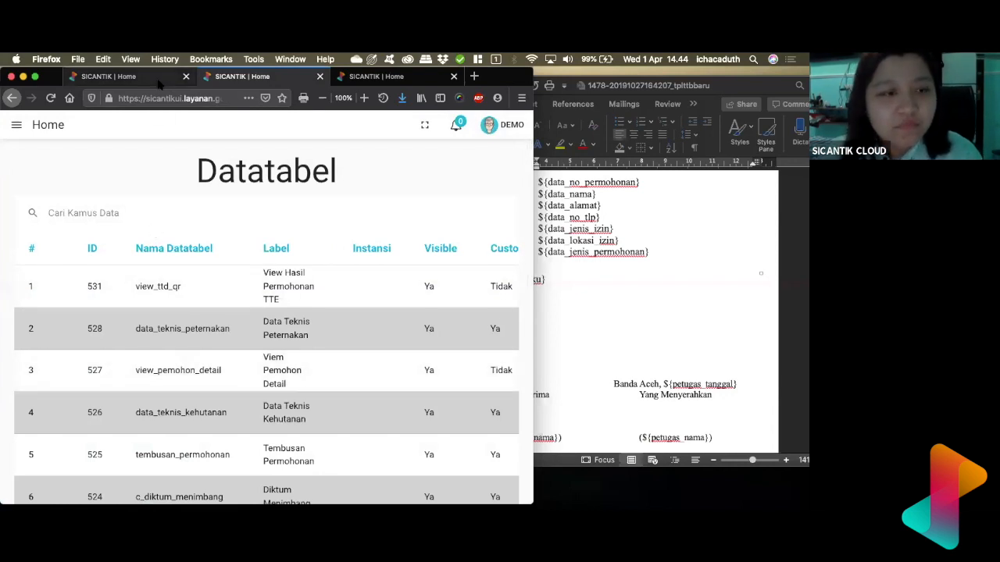
# Step: Search for permohonan_izin, open it for editing, and review its Data Kolom columns
pyautogui.click(137, 215)
pyautogui.write('permohonan_')
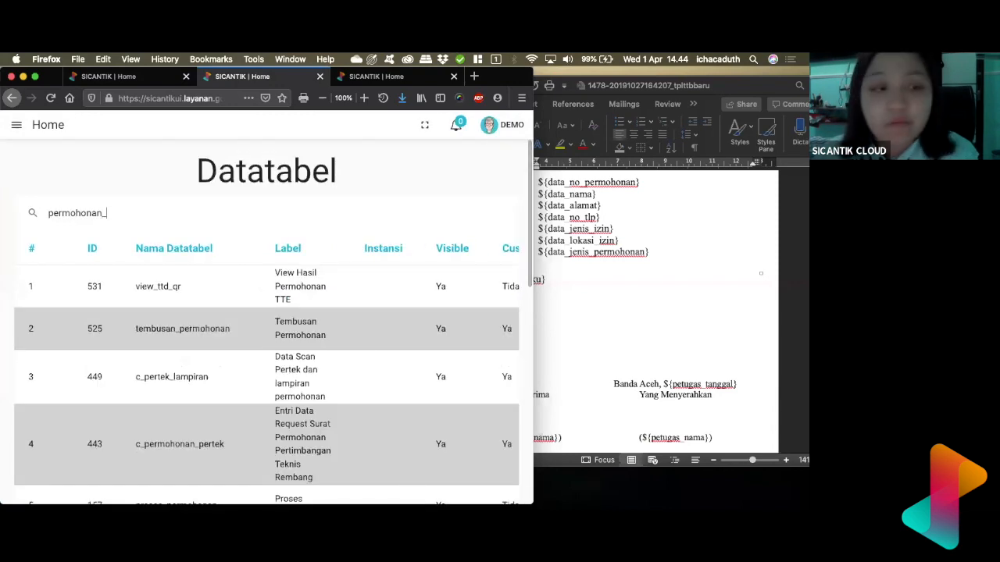
pyautogui.write('iizin')
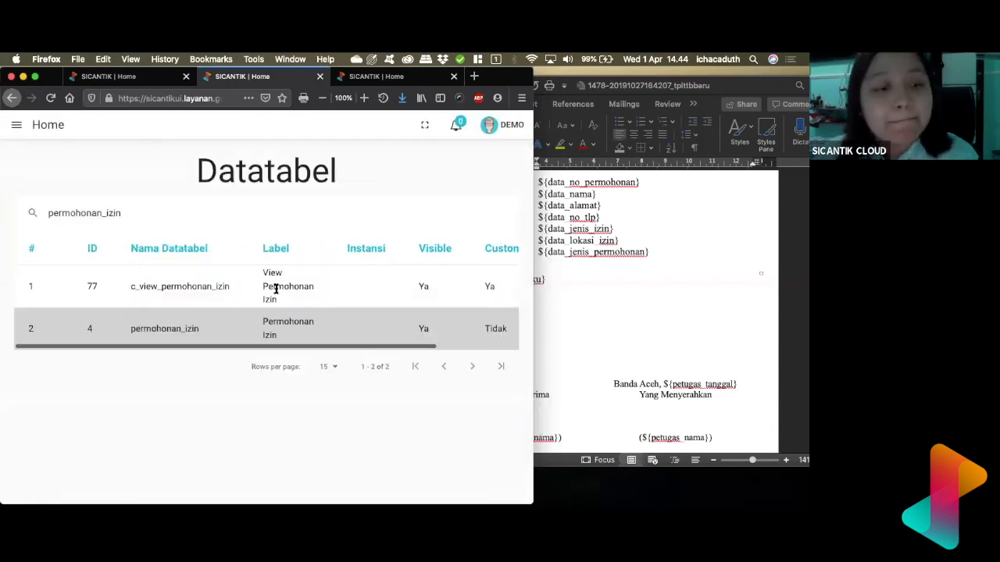
pyautogui.hscroll(3, 395, 334)
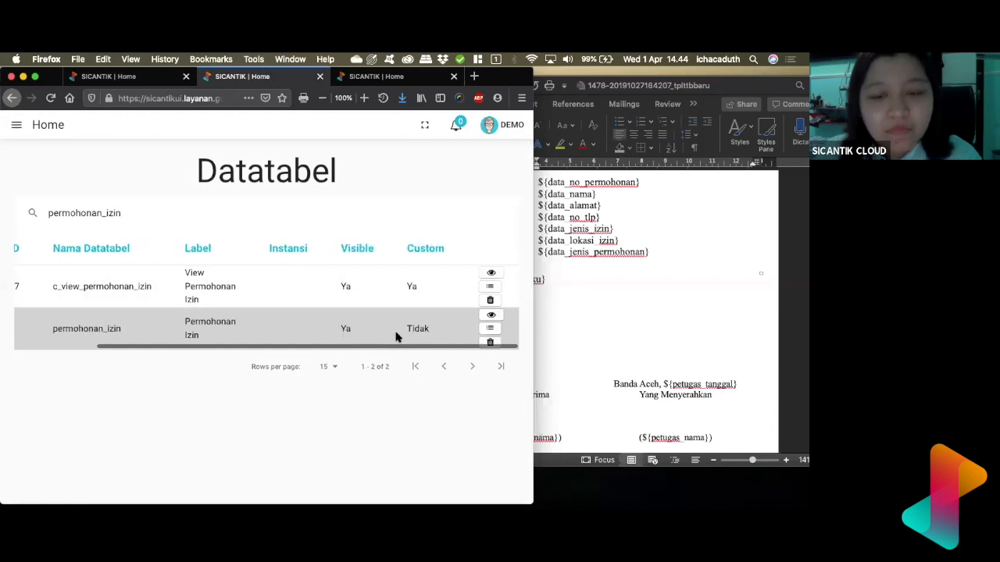
pyautogui.click(491, 316)
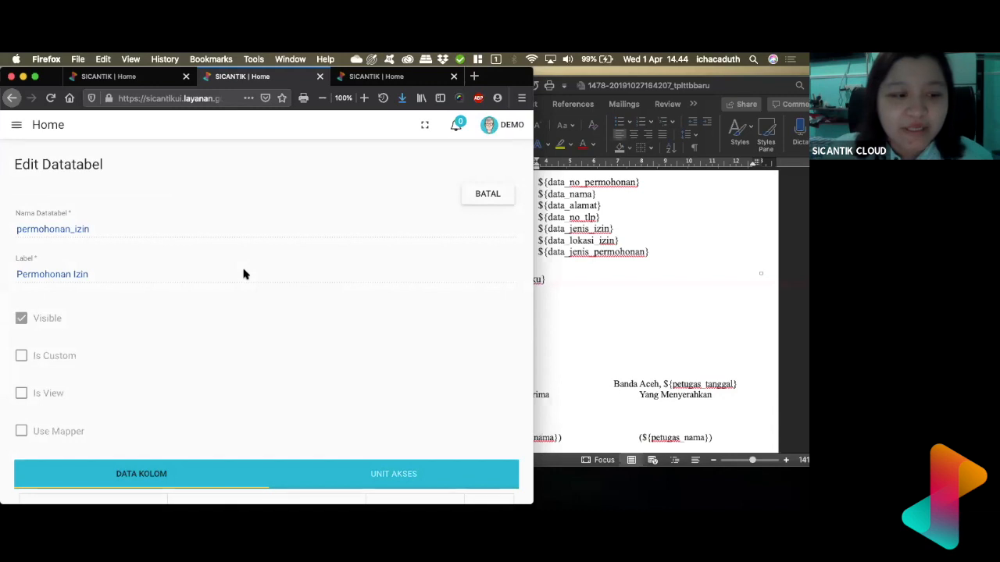
pyautogui.scroll(-3, 243, 274)
pyautogui.scroll(-2, 242, 269)
pyautogui.scroll(-4, 242, 232)
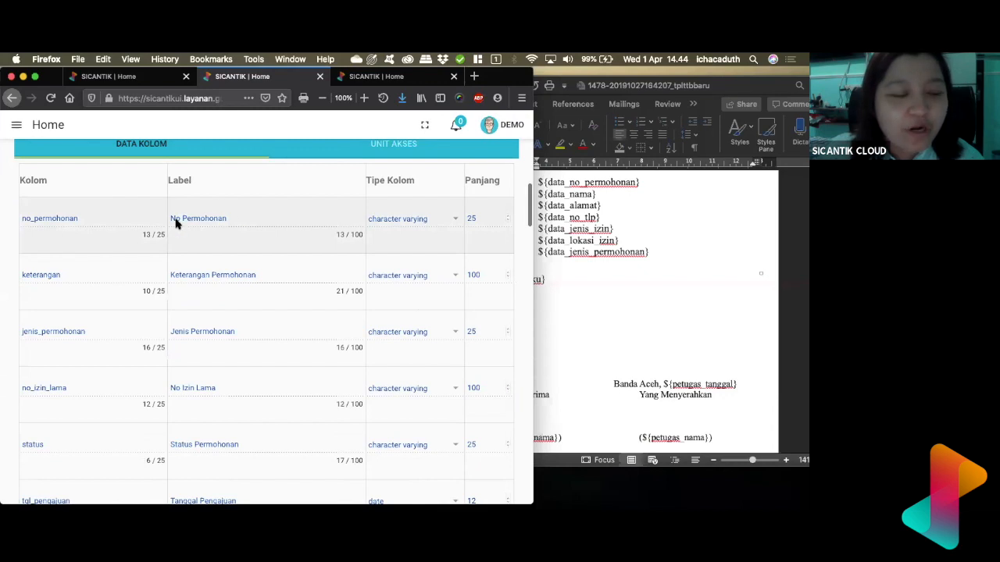
pyautogui.scroll(-3, 144, 379)
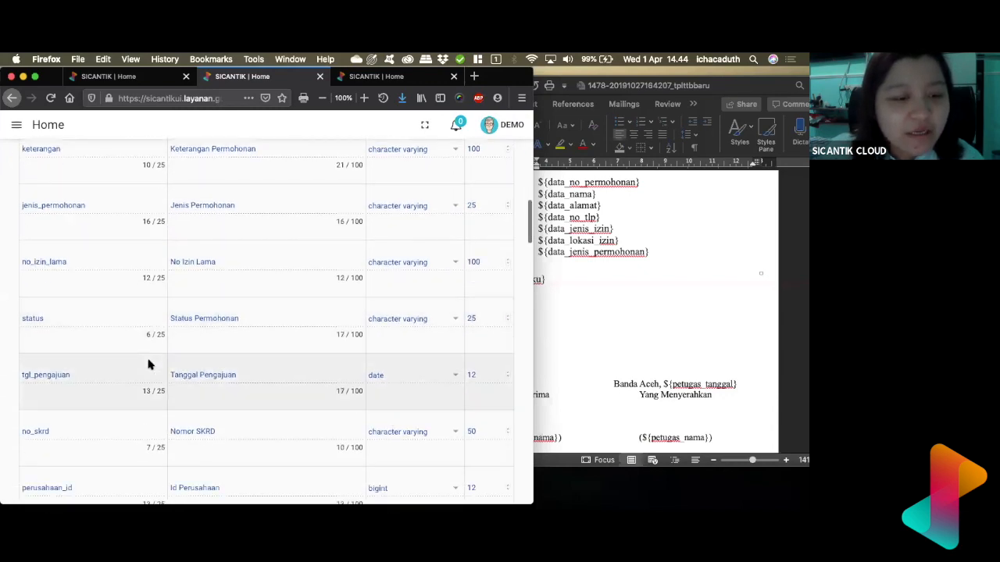
pyautogui.scroll(-1, 149, 363)
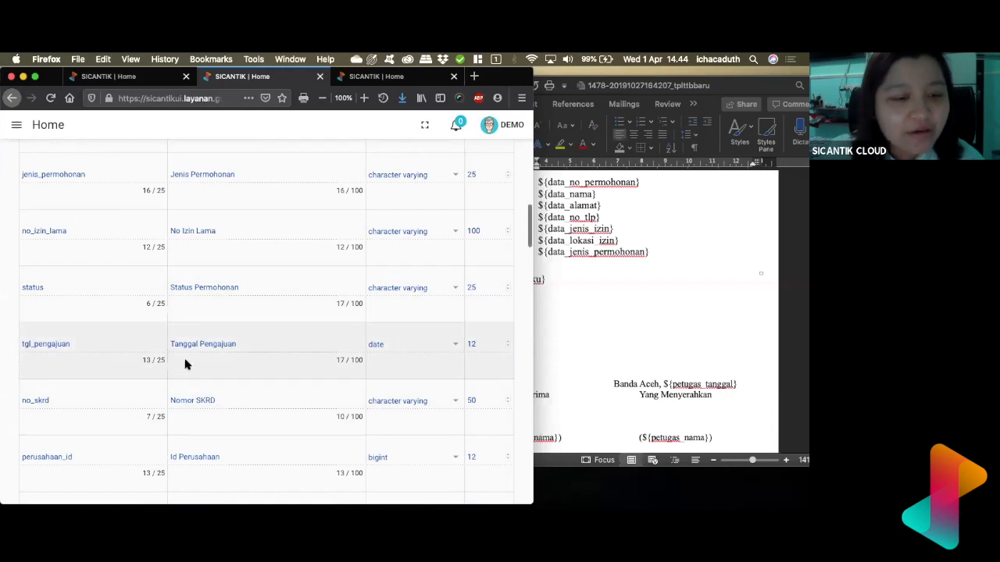
pyautogui.scroll(5, 195, 403)
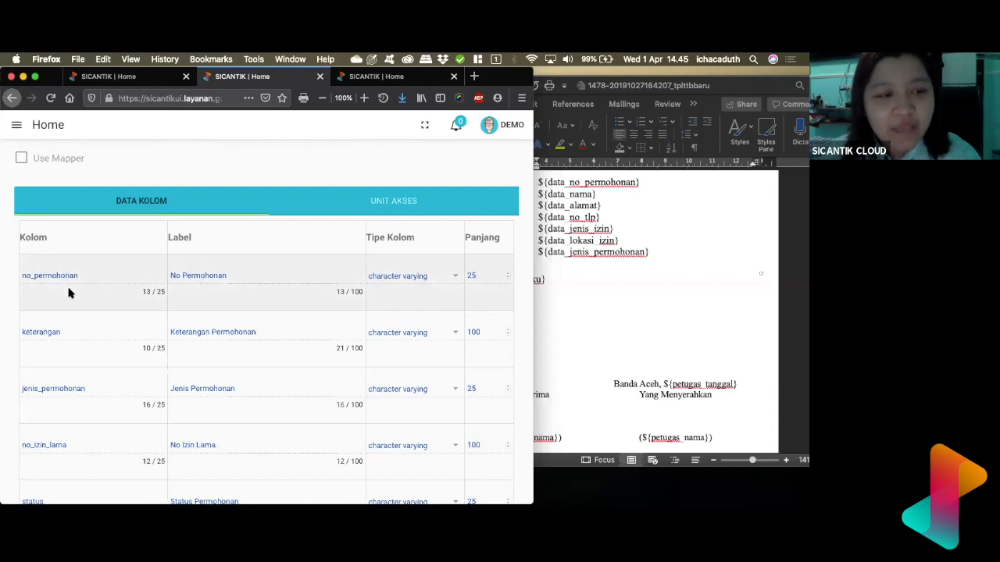
# Step: Complete the query's SELECT line to read 'SELECT no_permohonan'
pyautogui.click(108, 77)
pyautogui.write('nmo')
pyautogui.press('BackSpace')
pyautogui.press('BackSpace')
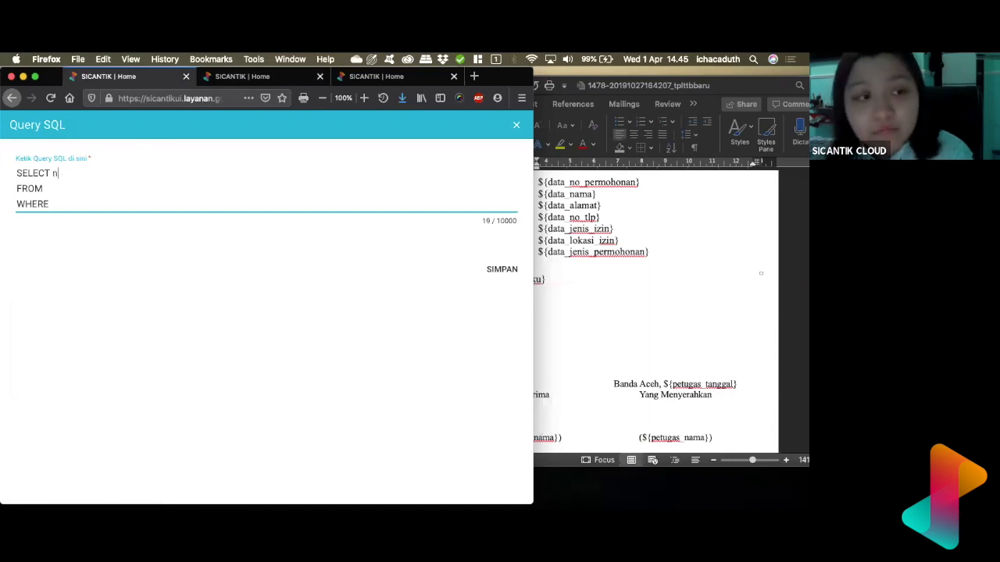
pyautogui.write('o_+permohonan')
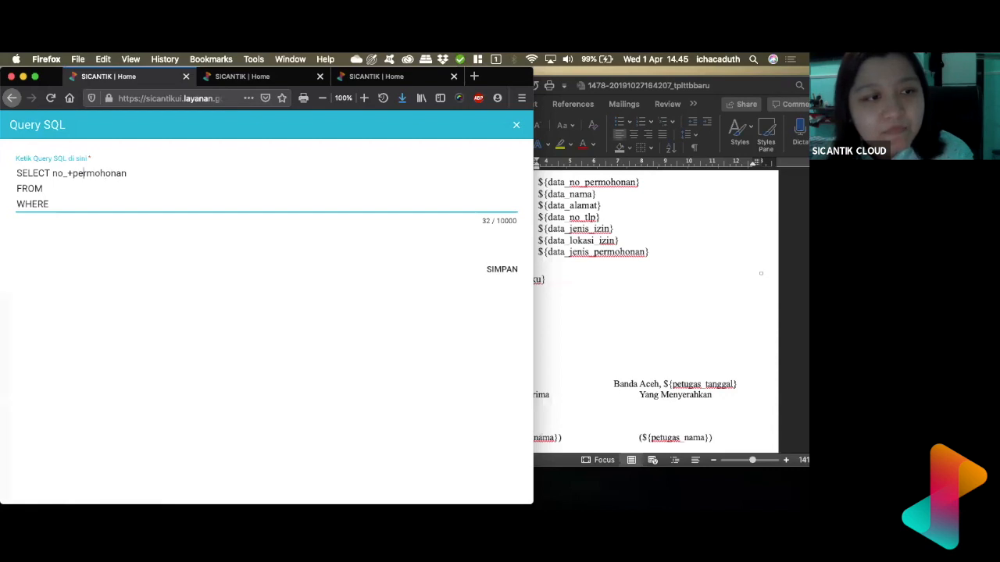
pyautogui.press('BackSpace')
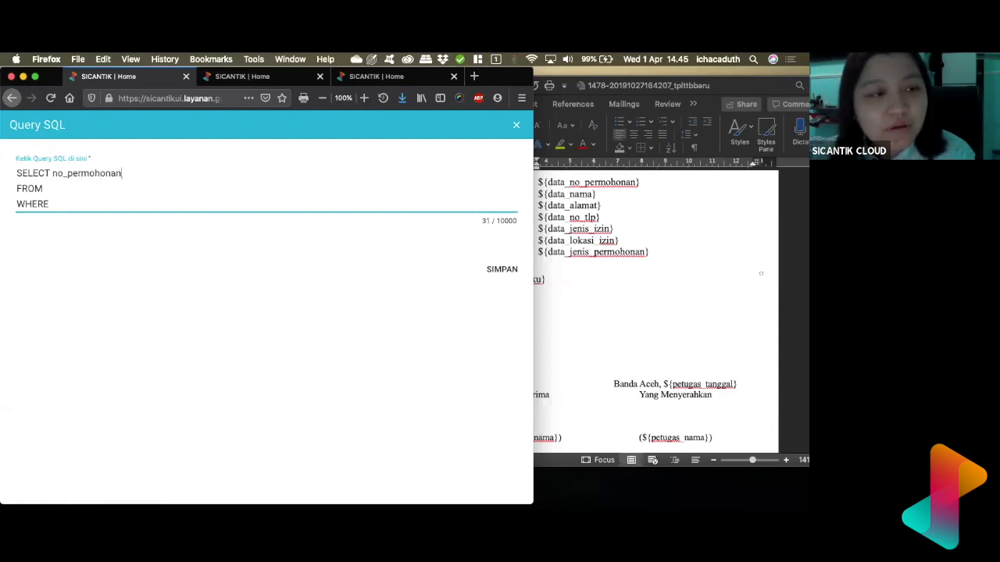
# Step: Complete the FROM line as 'FROM permohonan_izin', then bring up the table's Edit Datatabel details
pyautogui.doubleClick(34, 189)
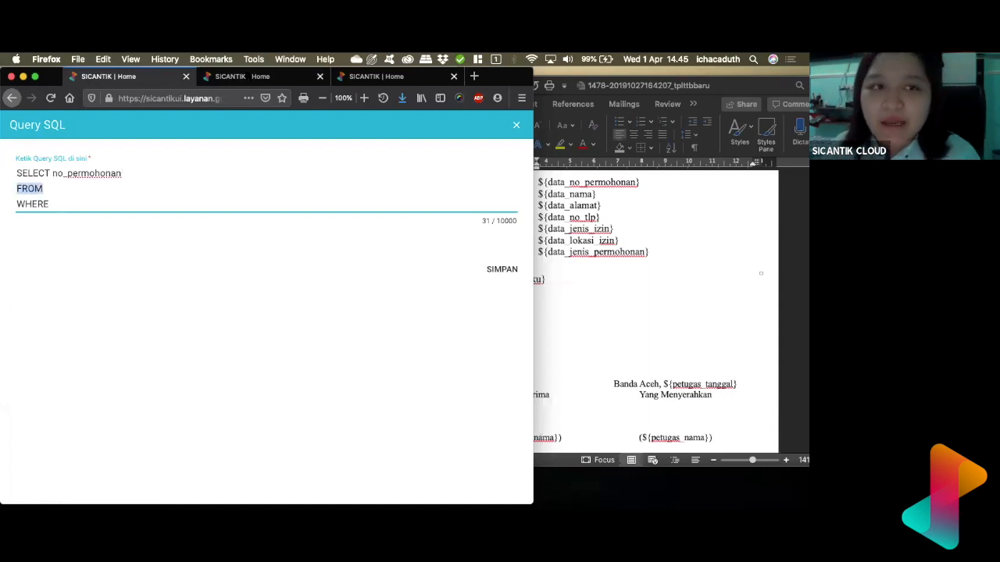
pyautogui.click(253, 79)
pyautogui.scroll(5, 219, 178)
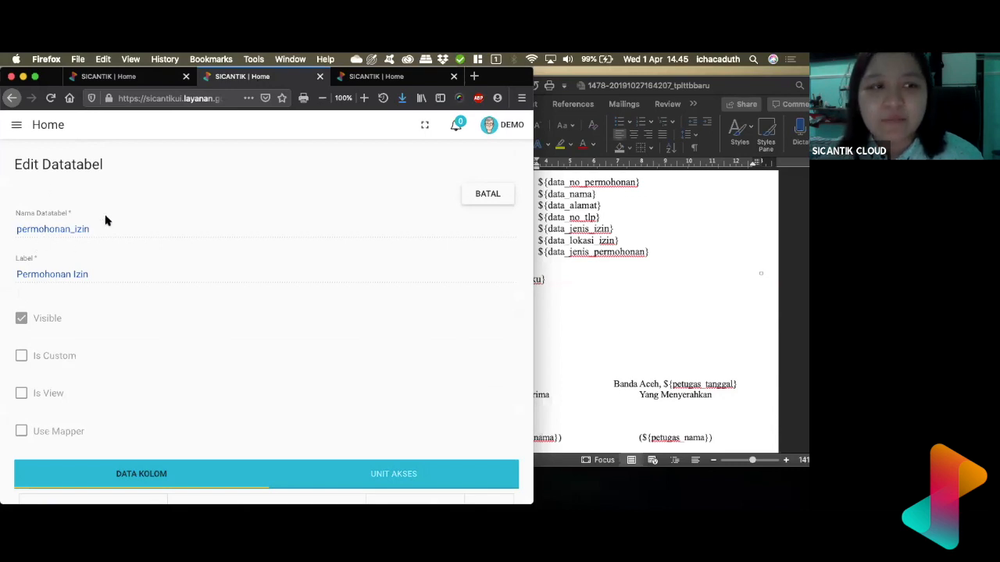
pyautogui.click(125, 79)
pyautogui.click(114, 189)
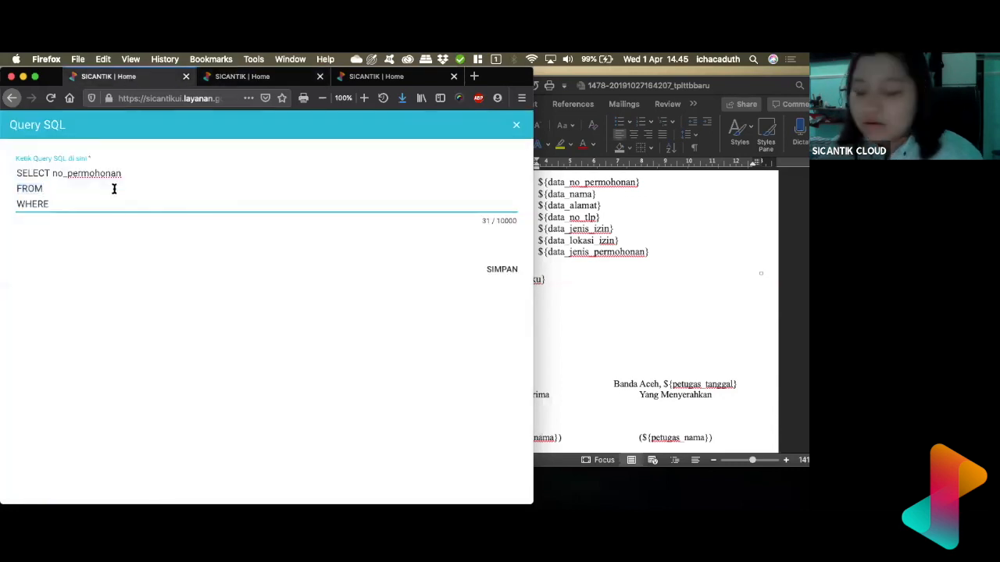
pyautogui.write('ohn')
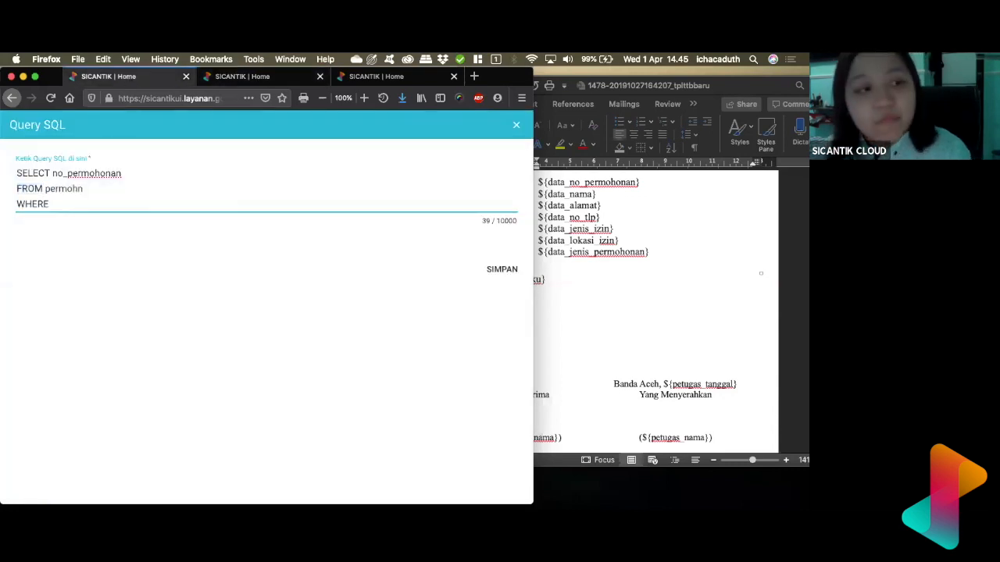
pyautogui.press('BackSpace')
pyautogui.write('onan_izin')
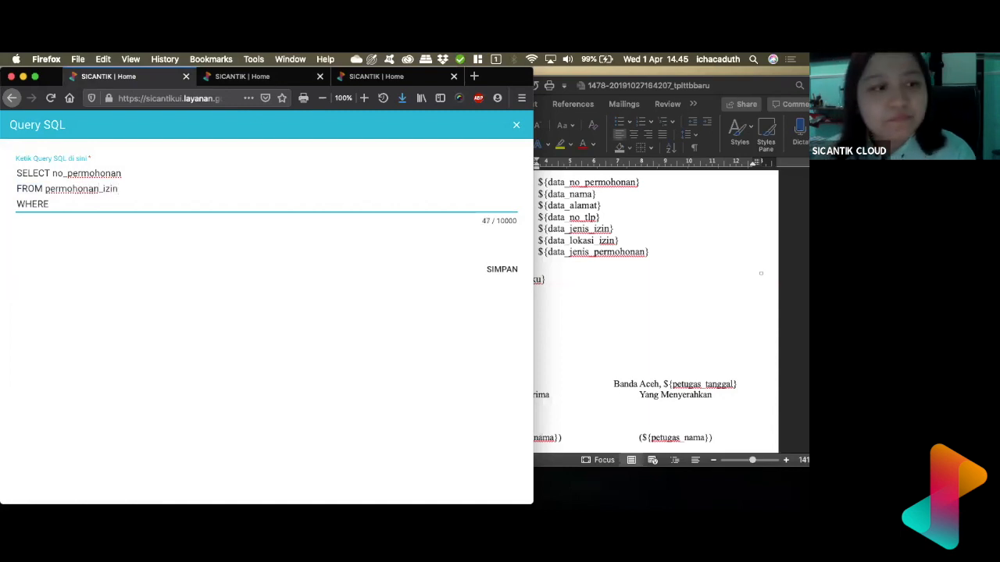
pyautogui.doubleClick(34, 203)
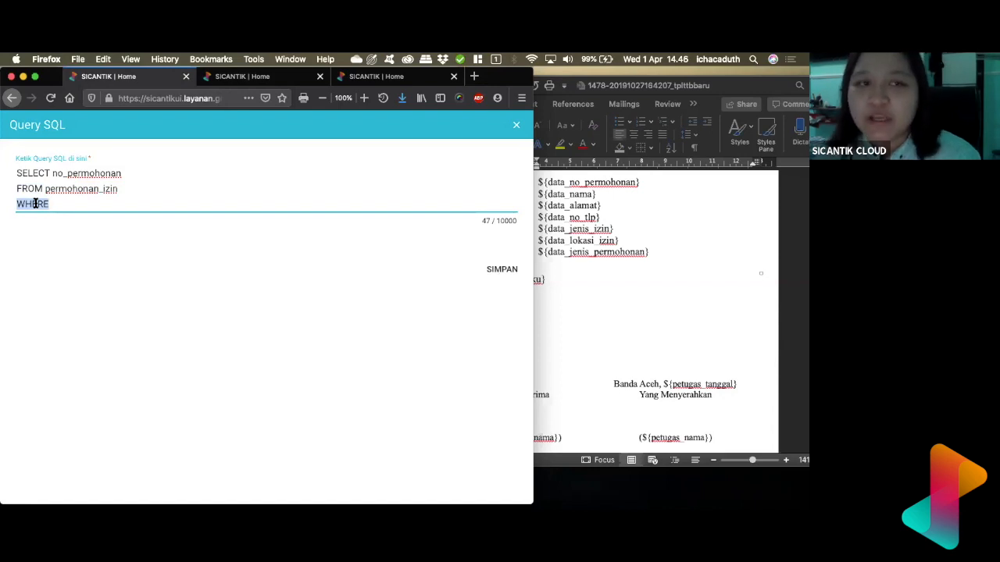
pyautogui.click(227, 77)
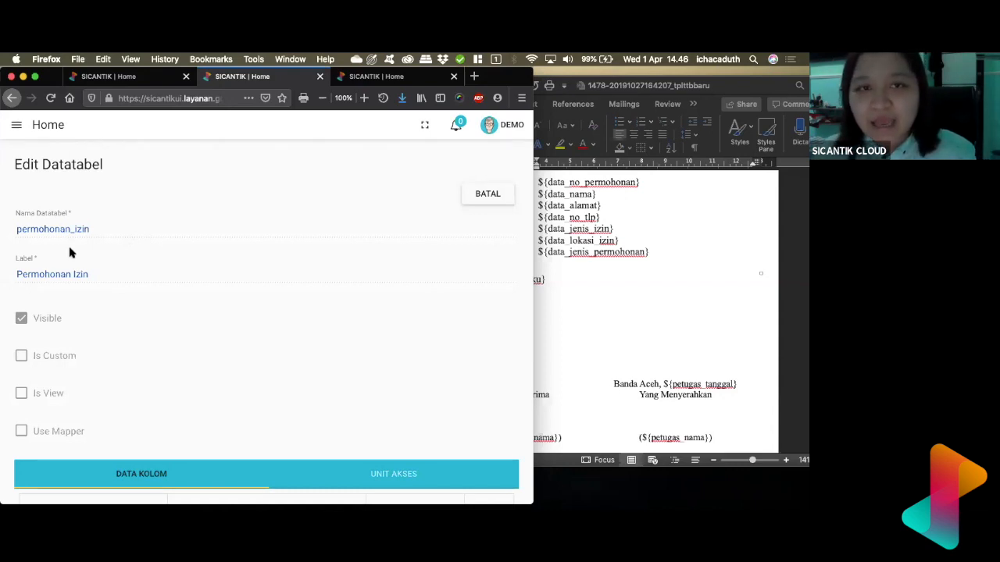
pyautogui.click(102, 78)
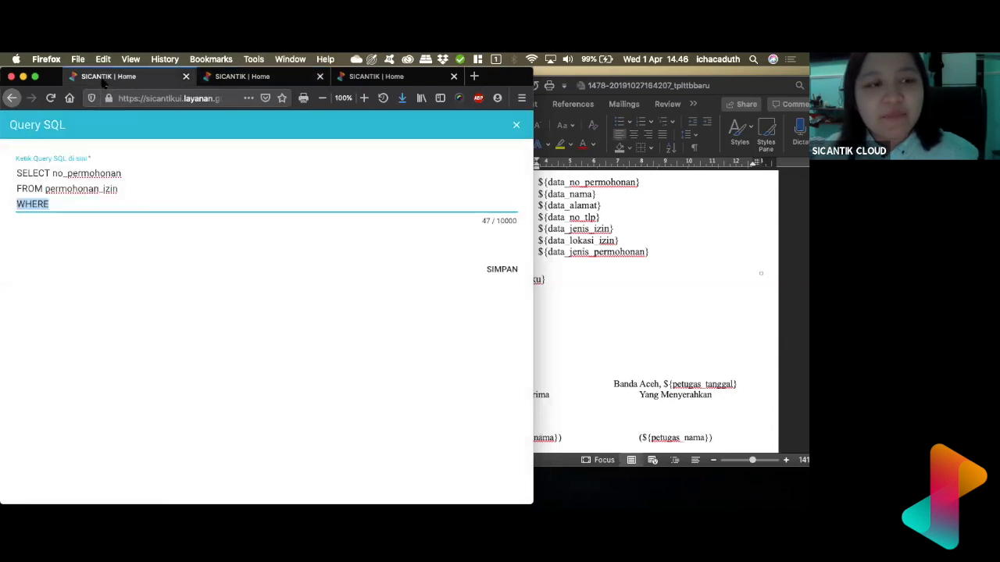
pyautogui.click(67, 202)
pyautogui.write('id')
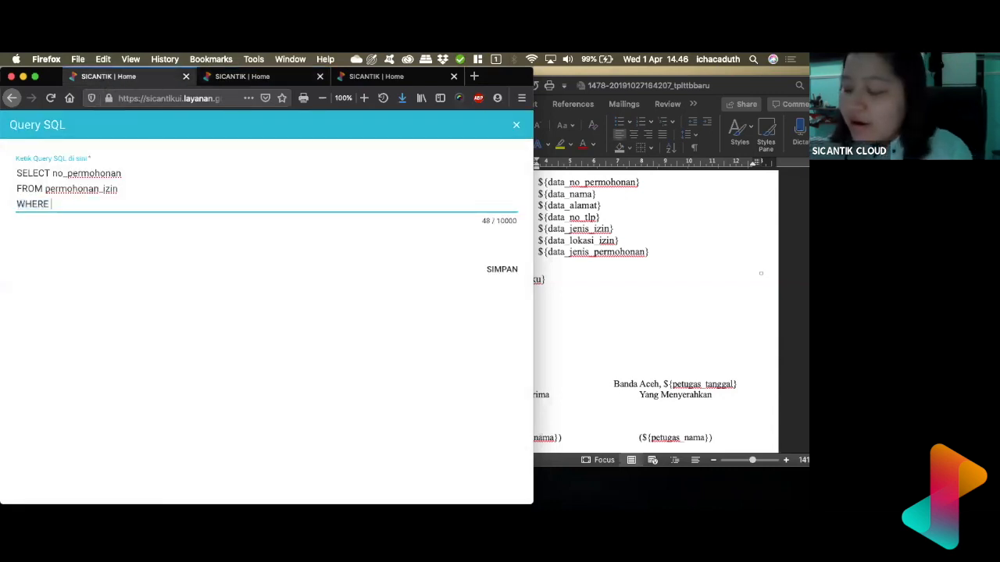
pyautogui.write(' = ')
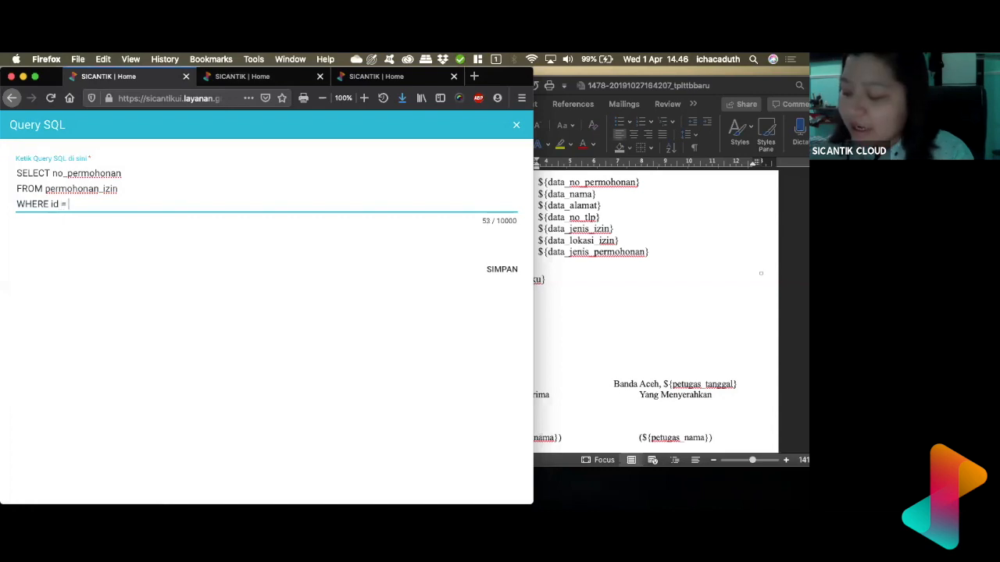
pyautogui.write('$key_id')
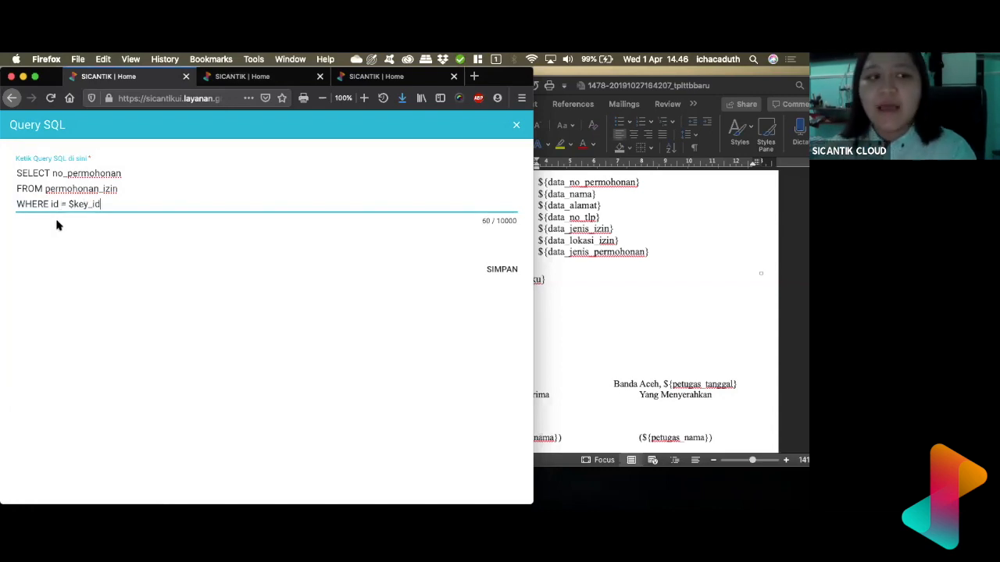
pyautogui.moveTo(67, 205); pyautogui.dragTo(102, 205)
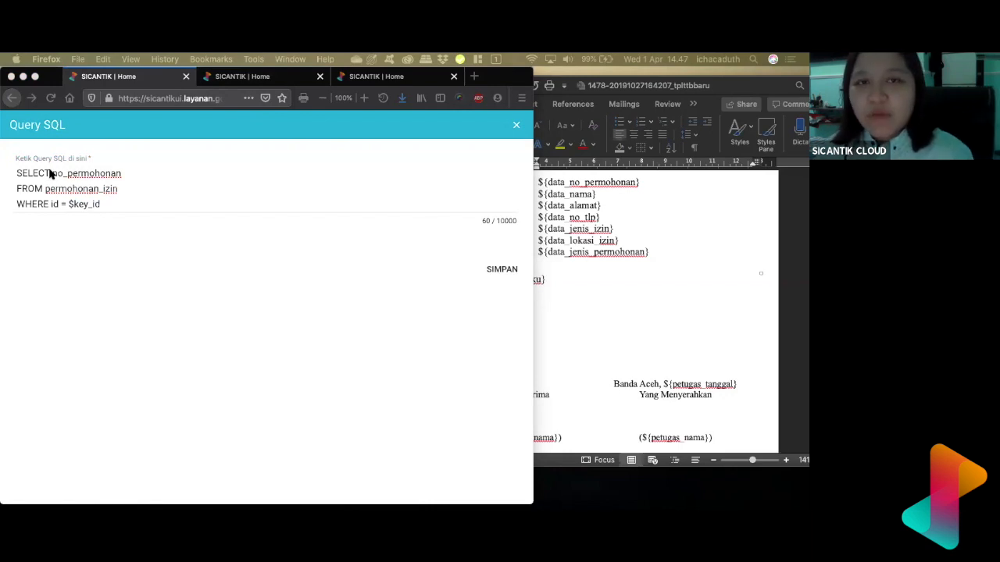
pyautogui.click(121, 174)
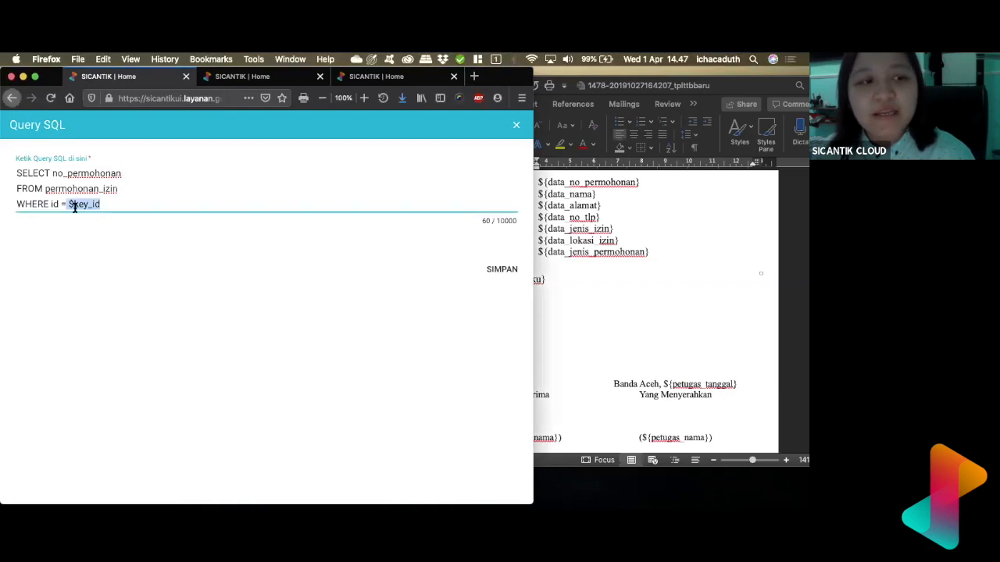
pyautogui.click(481, 150)
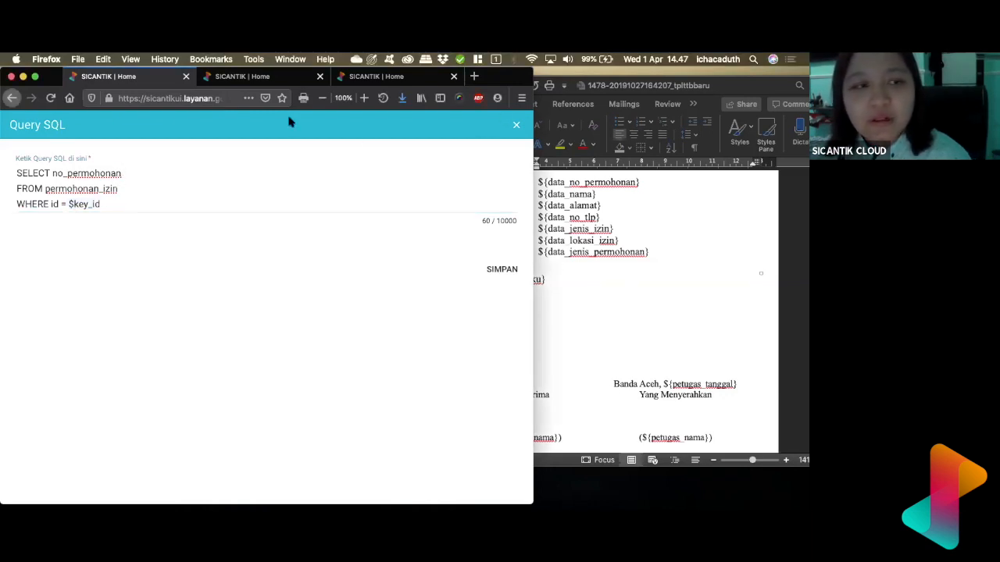
# Step: Scroll through permohonan_izin's column list in the second tab to check column names
pyautogui.click(257, 78)
pyautogui.scroll(-5, 176, 385)
pyautogui.scroll(-6, 174, 389)
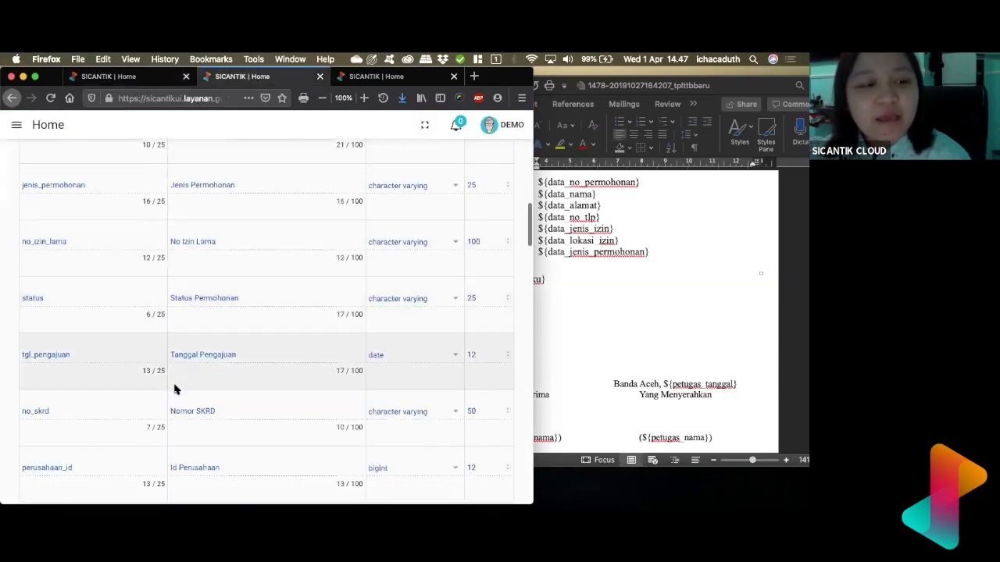
pyautogui.scroll(-2, 175, 389)
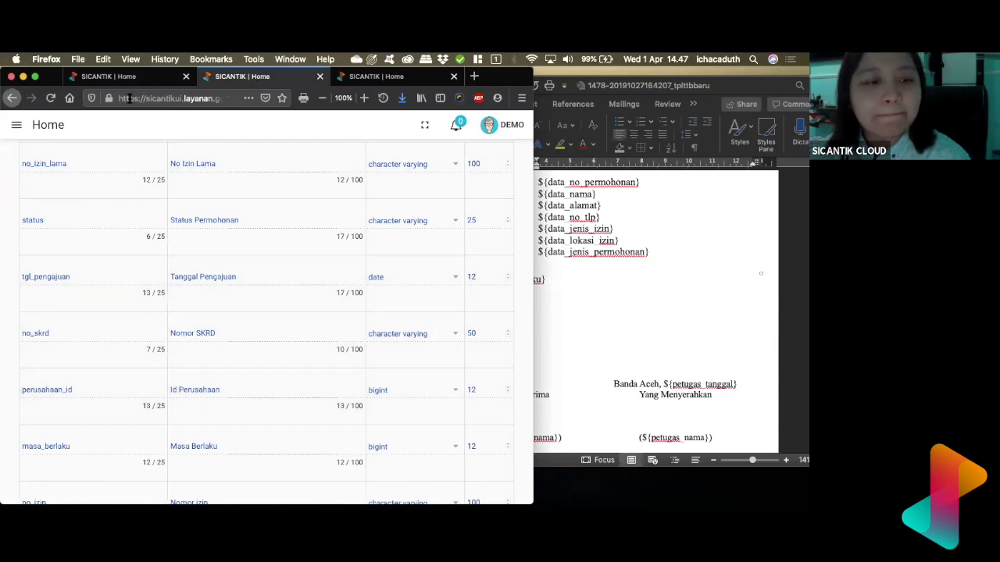
pyautogui.scroll(-1, 144, 328)
pyautogui.scroll(-3, 144, 329)
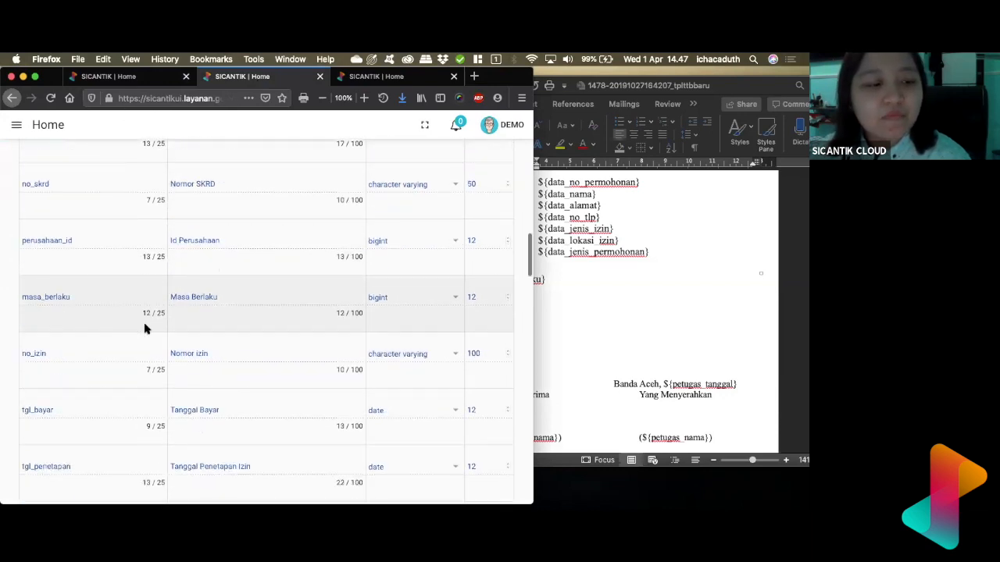
pyautogui.scroll(2, 144, 329)
# Step: Add ', tgl_pengajuan' after no_permohonan in the query's SELECT line
pyautogui.click(118, 76)
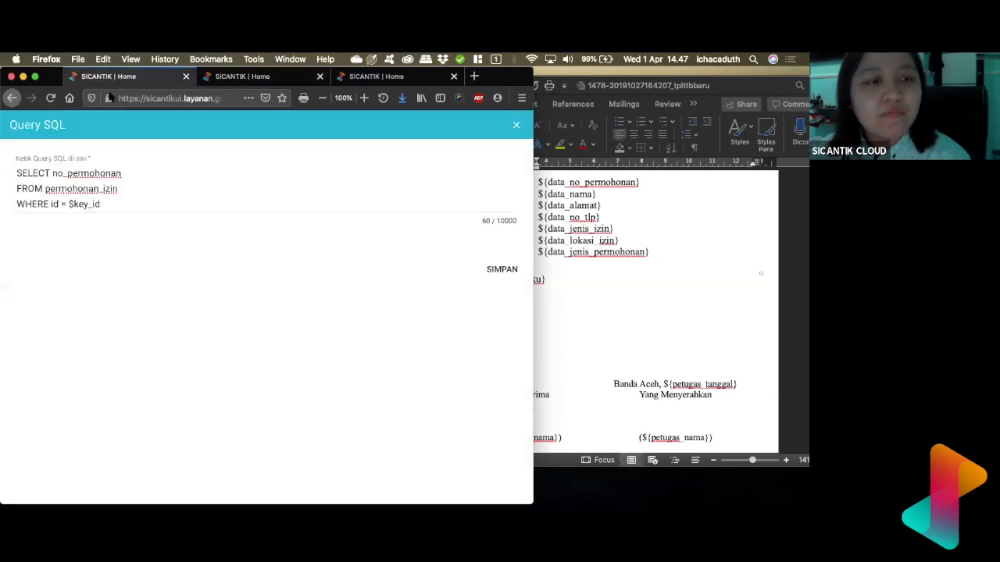
pyautogui.click(144, 175)
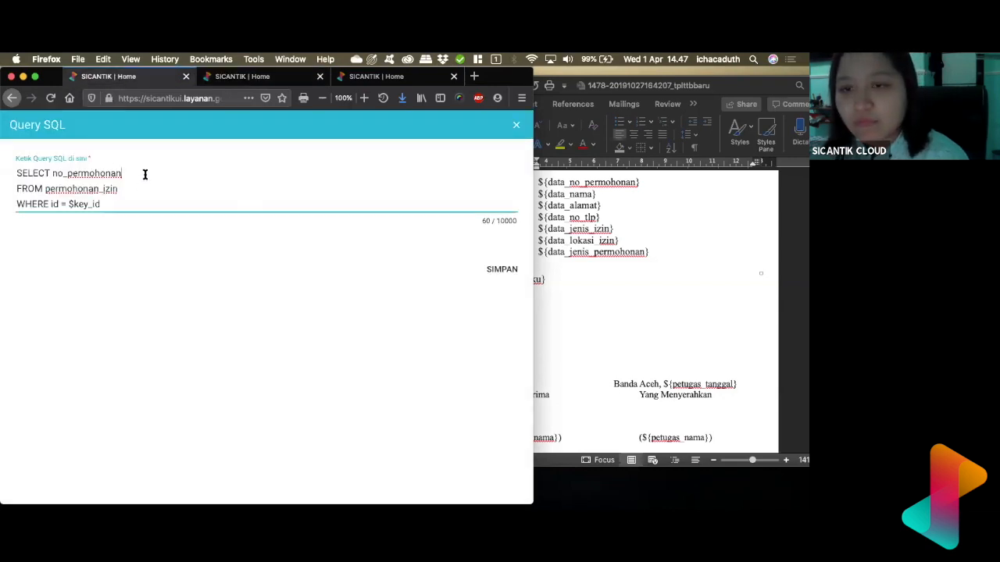
pyautogui.write(',')
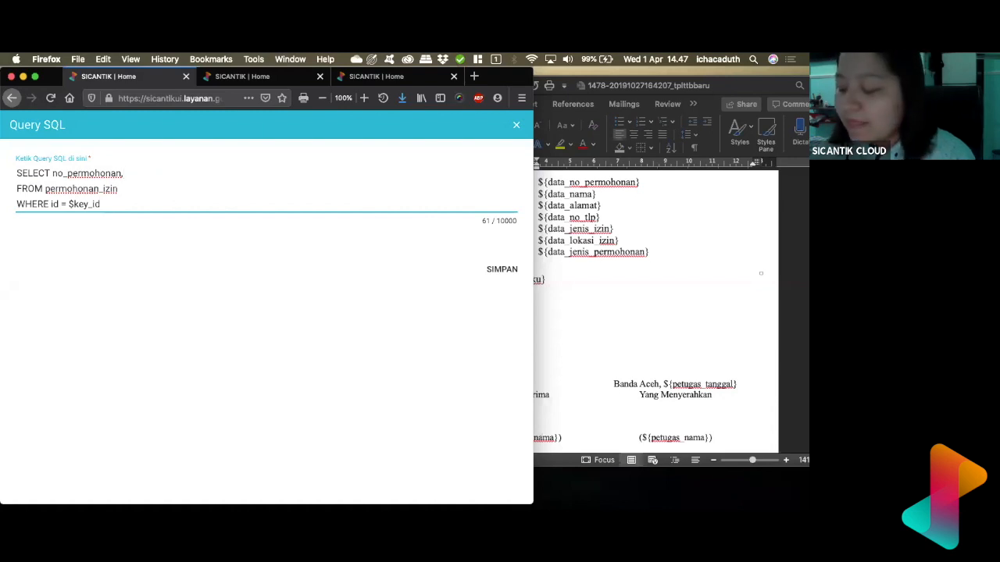
pyautogui.press('BackSpace')
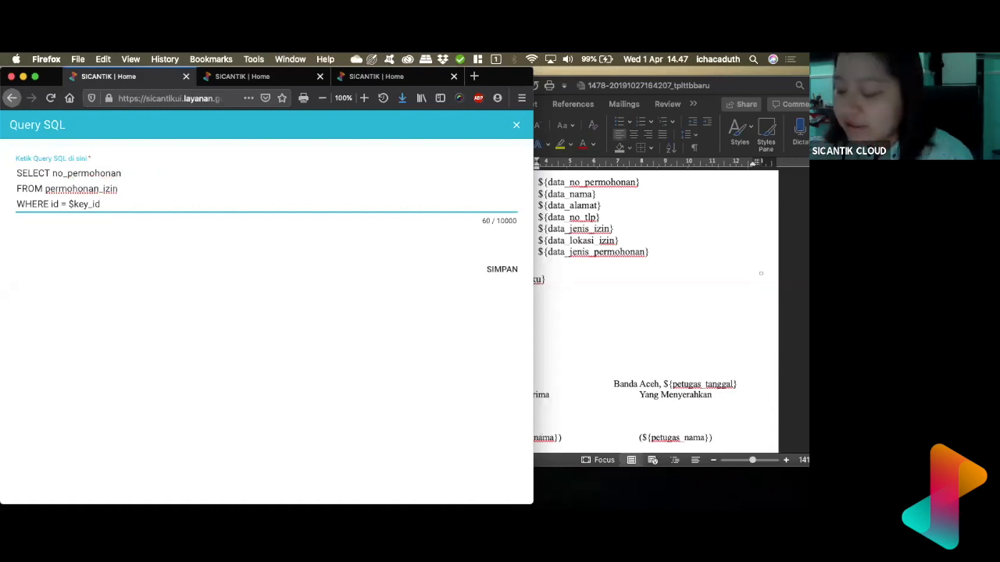
pyautogui.write(',')
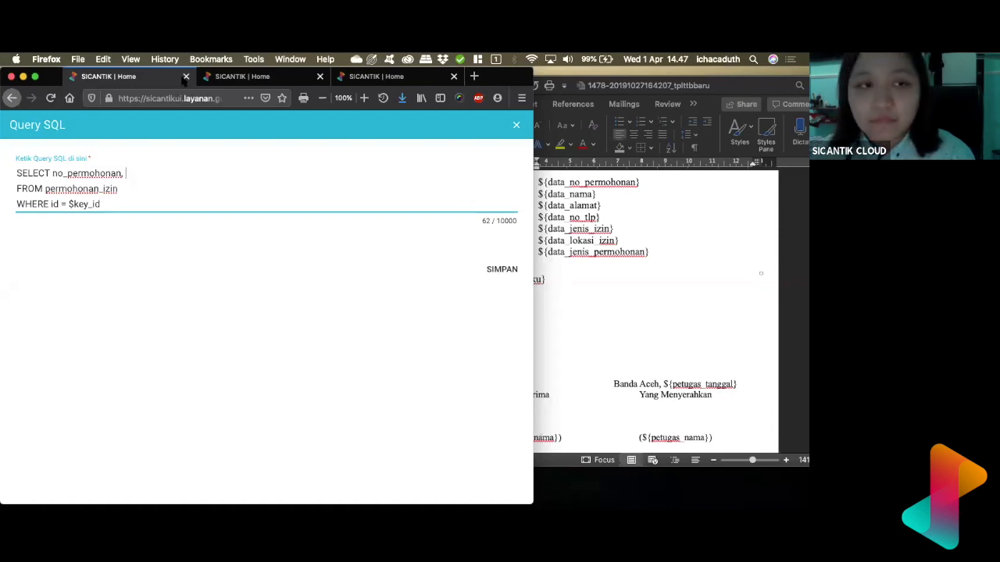
pyautogui.click(234, 77)
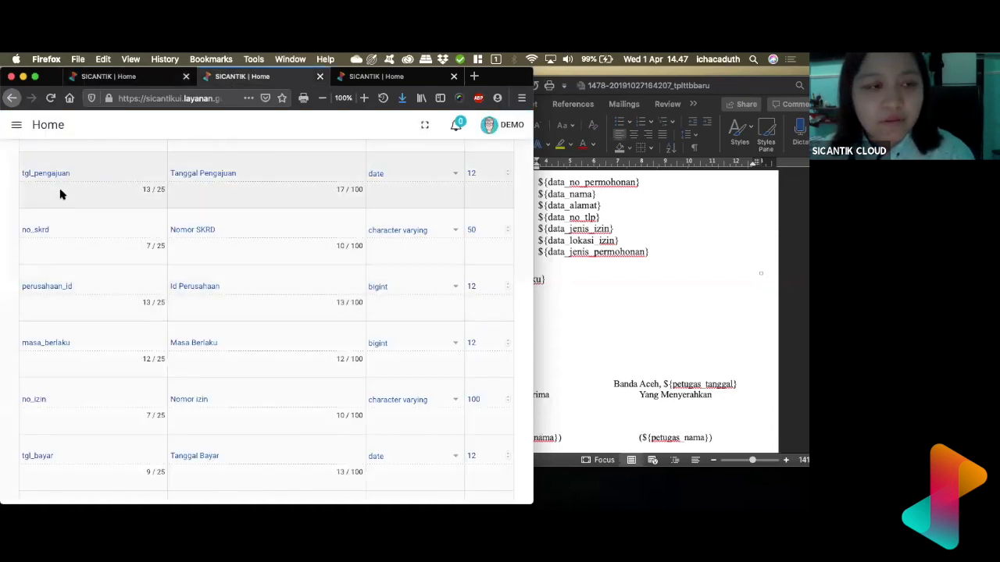
pyautogui.click(118, 79)
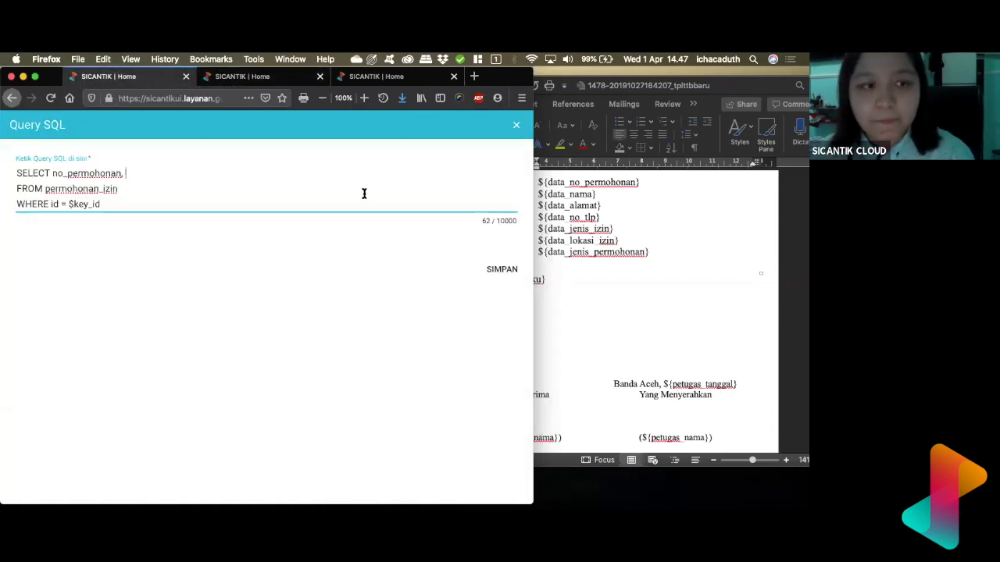
pyautogui.write('tgl_')
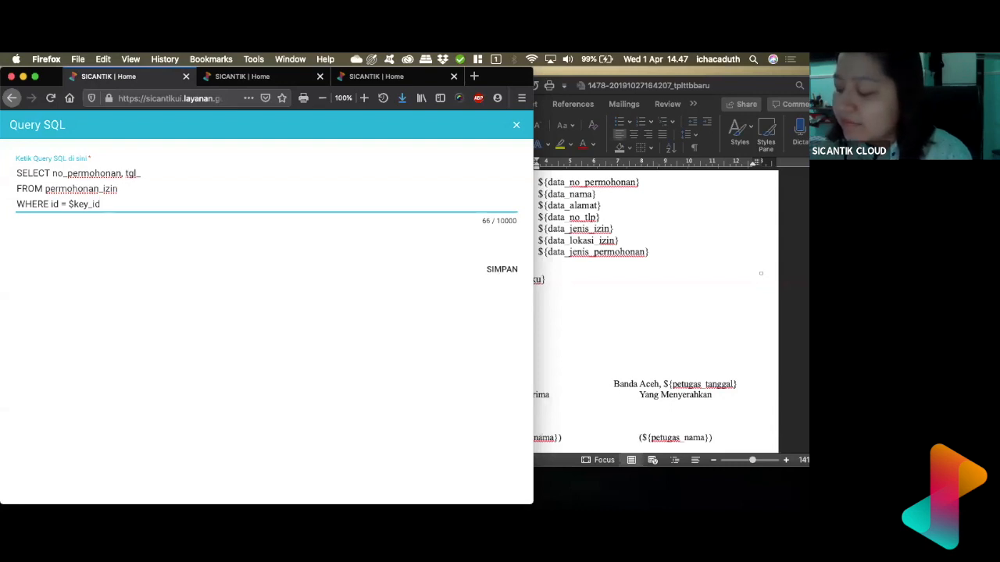
pyautogui.write('pengajuan')
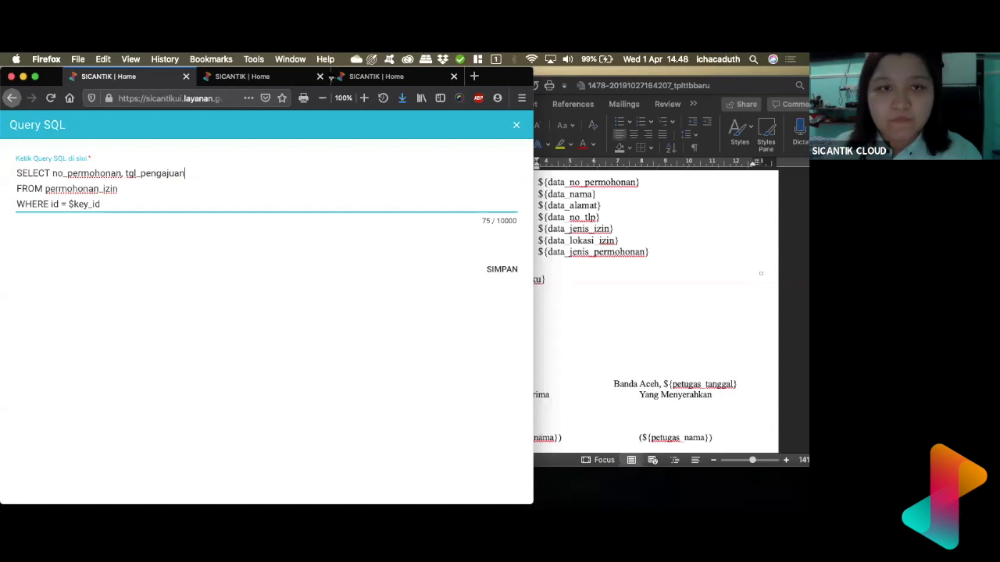
# Step: Scroll the permohonan_izin Data Kolom list to columns like tgl_skrd, pemohon_id and status_rekomendasi
pyautogui.click(219, 76)
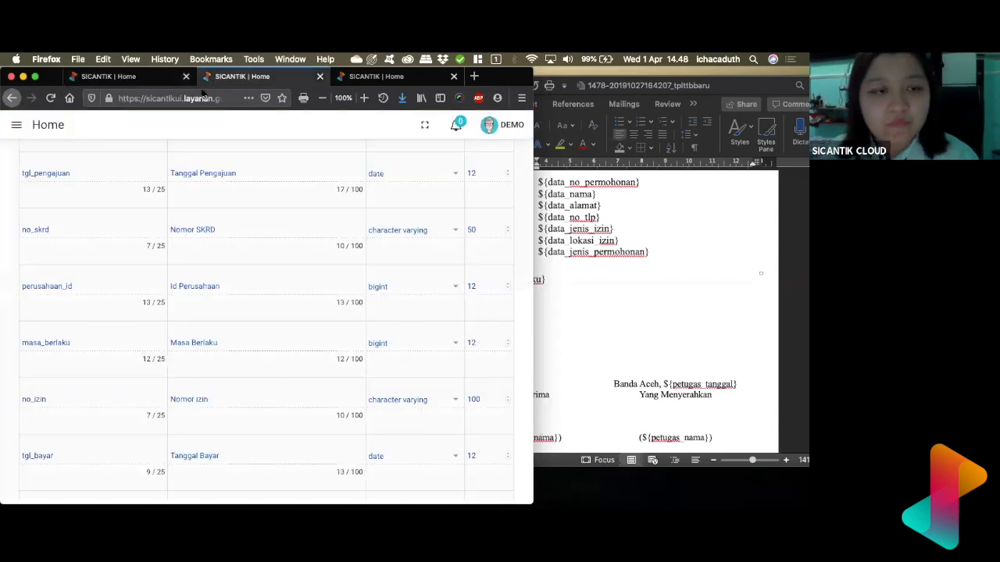
pyautogui.scroll(-1, 220, 357)
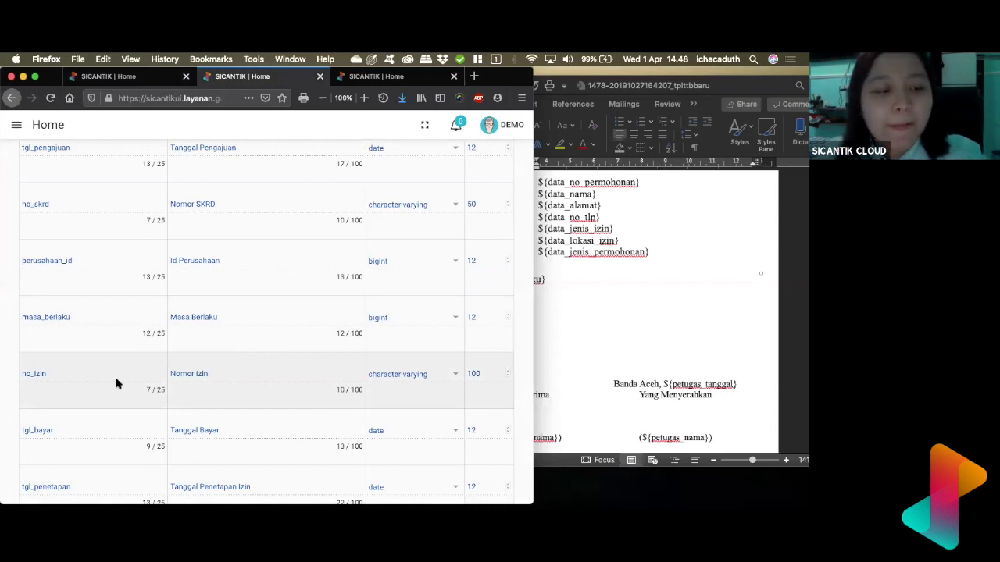
pyautogui.scroll(-5, 116, 383)
pyautogui.scroll(-6, 116, 382)
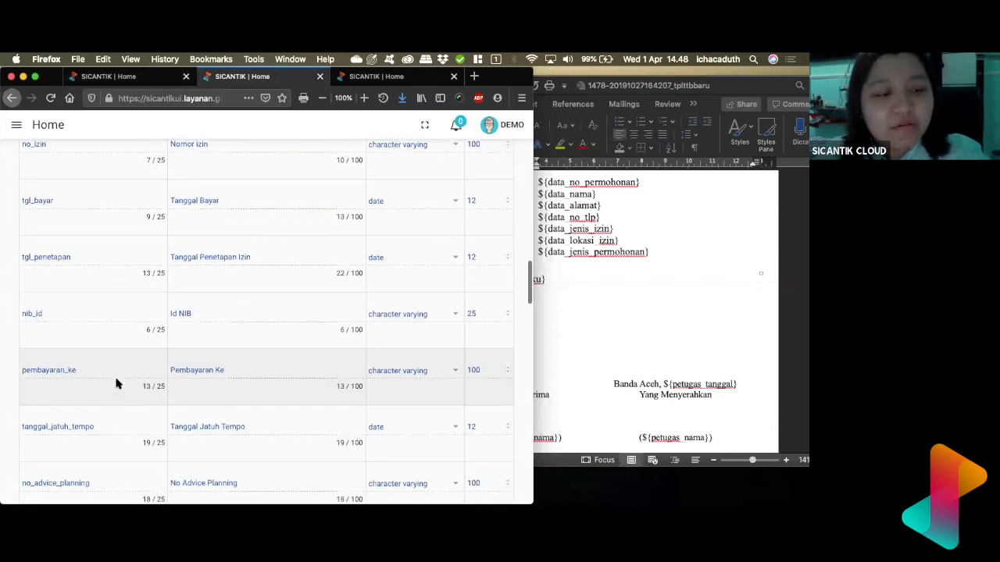
pyautogui.scroll(-7, 115, 383)
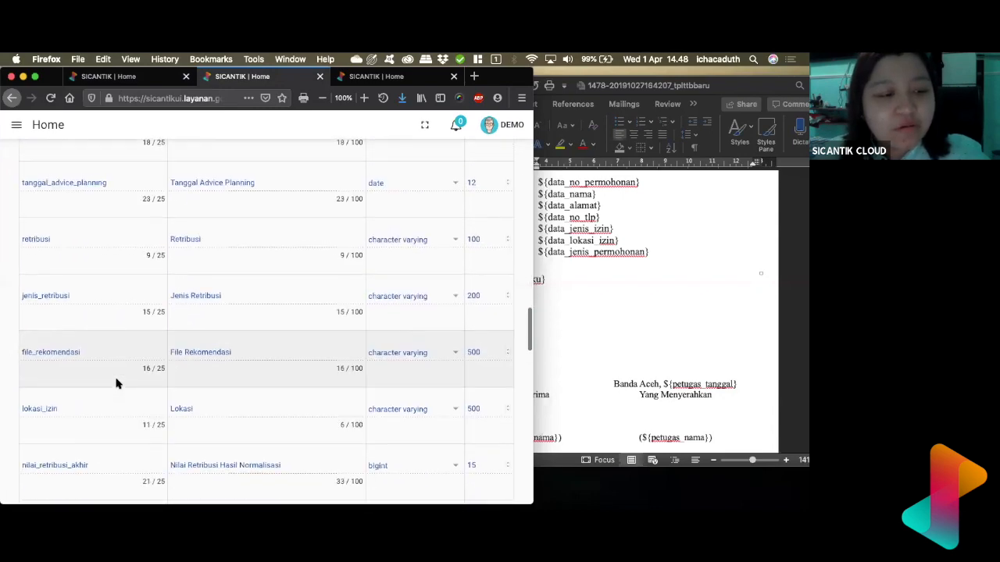
pyautogui.scroll(-10, 116, 383)
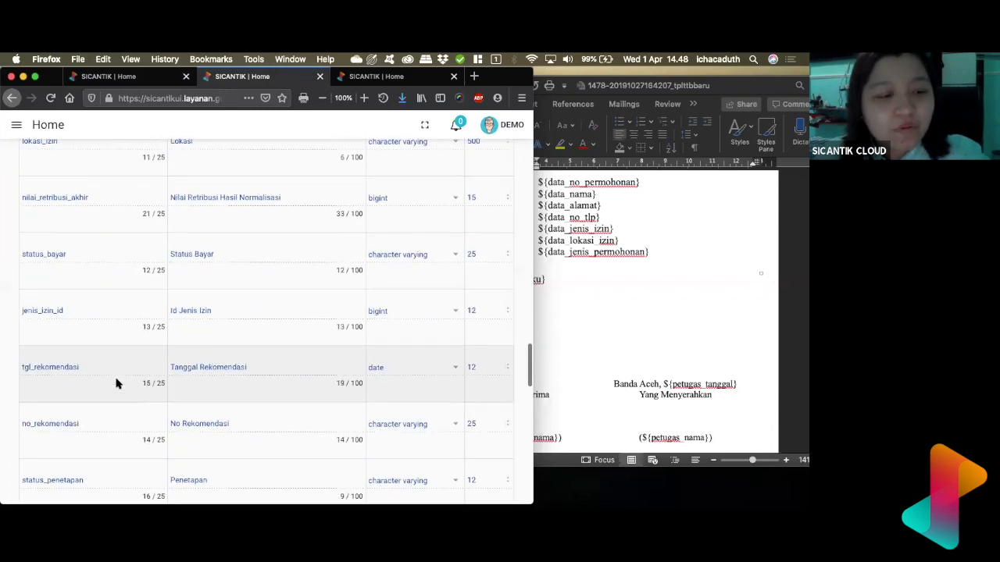
pyautogui.scroll(-6, 116, 383)
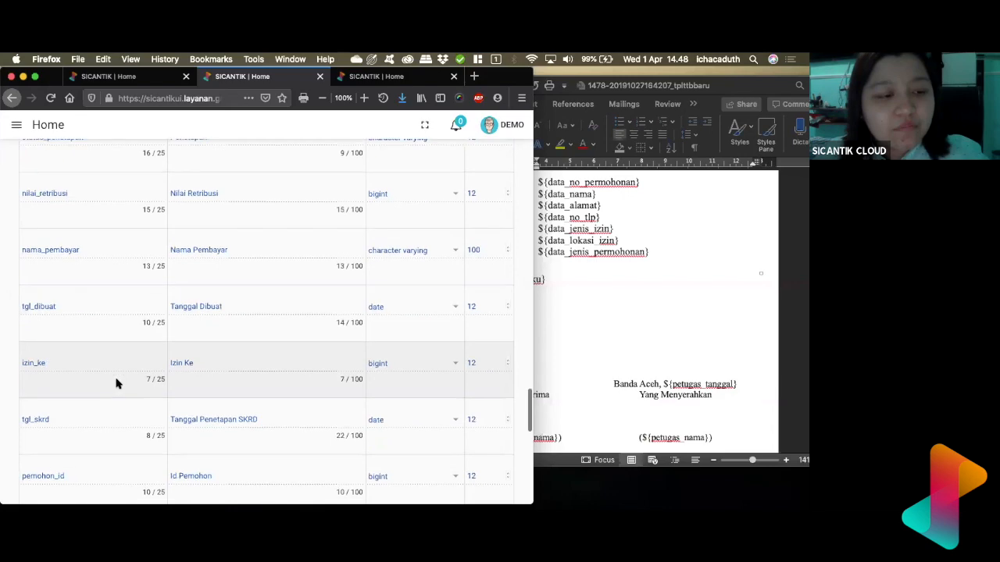
pyautogui.scroll(-3, 116, 382)
pyautogui.scroll(-7, 115, 383)
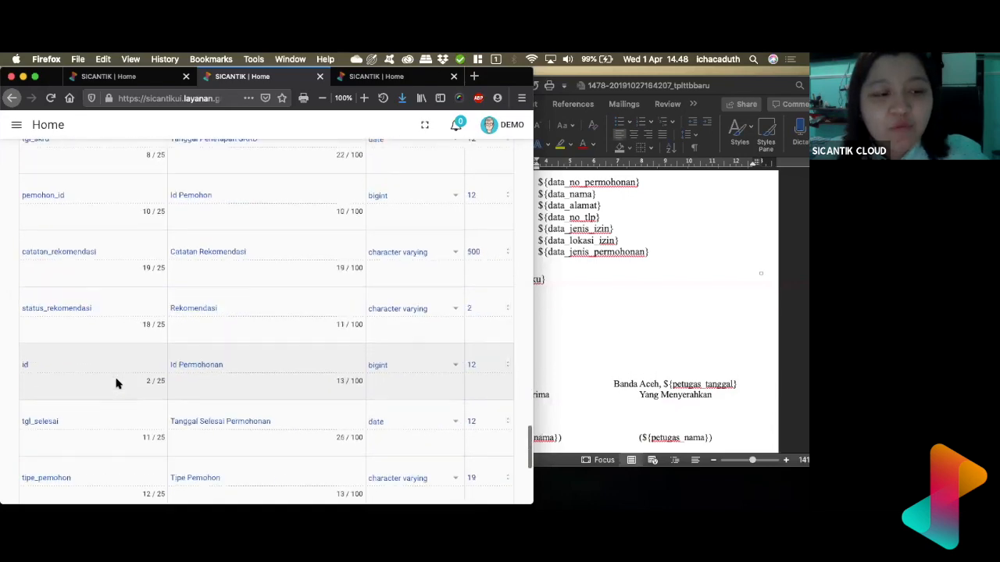
pyautogui.scroll(9, 115, 383)
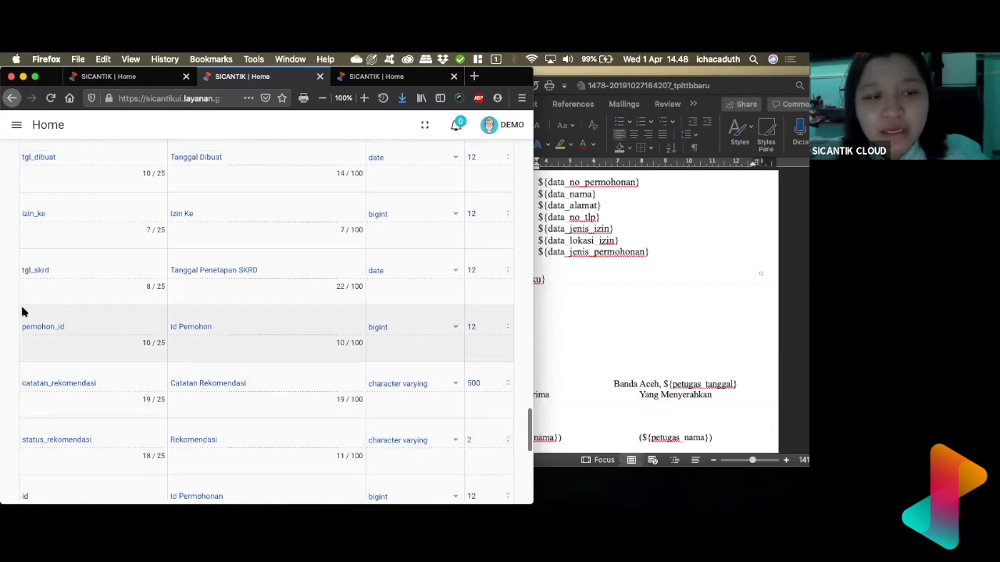
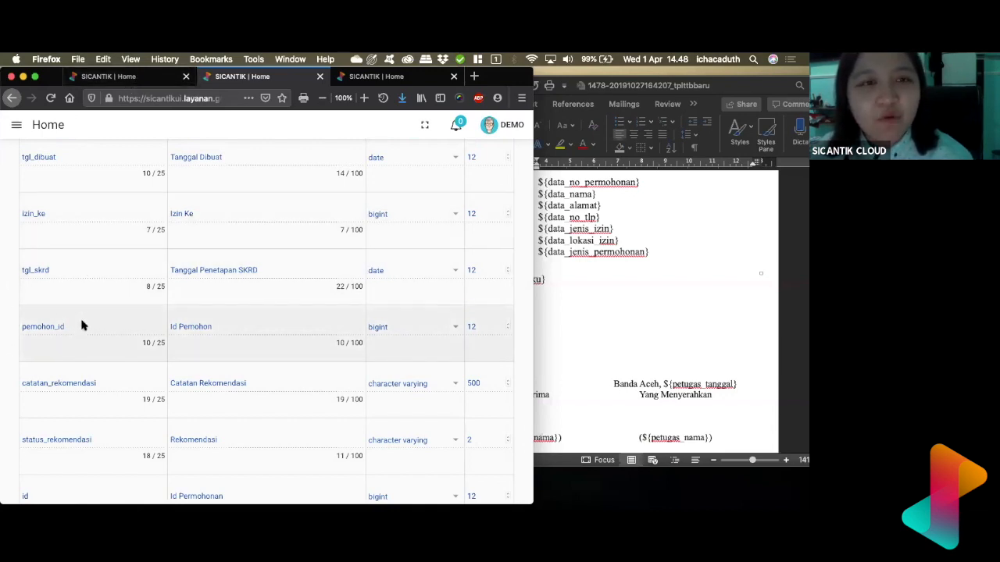
# Step: Return to the Query SQL form showing SELECT no_permohonan, tgl_pengajuan FROM permohonan_izin
pyautogui.click(157, 76)
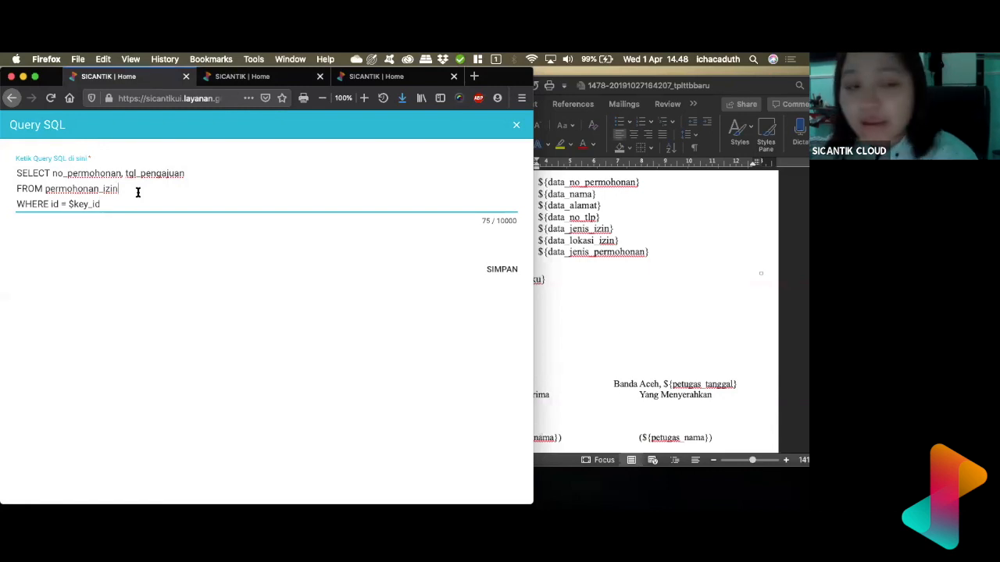
# Step: Insert a new LEFT JOIN line below FROM permohonan_izin, ahead of the WHERE clause
pyautogui.press('Return')
pyautogui.write('LEF')
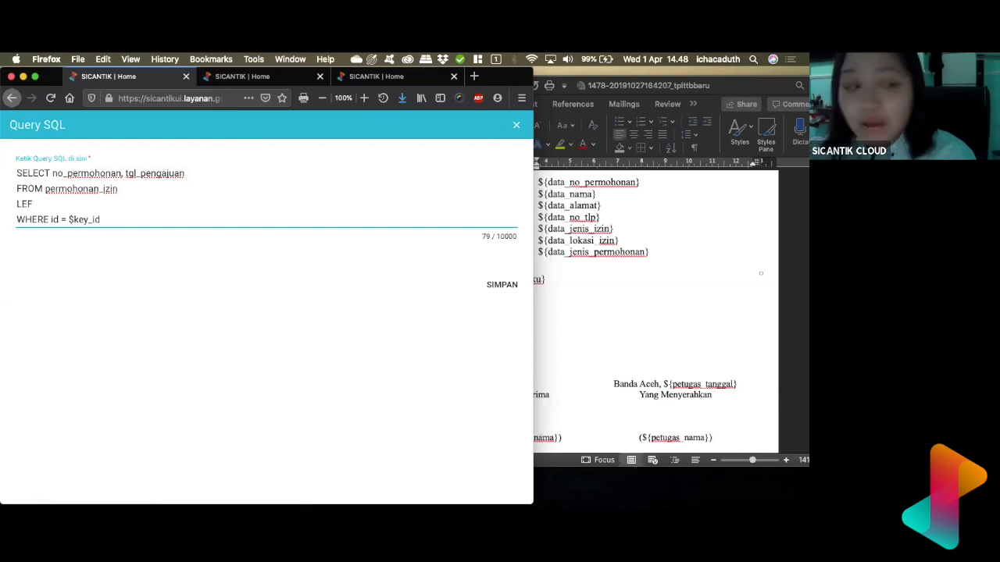
pyautogui.write('T JOIN')
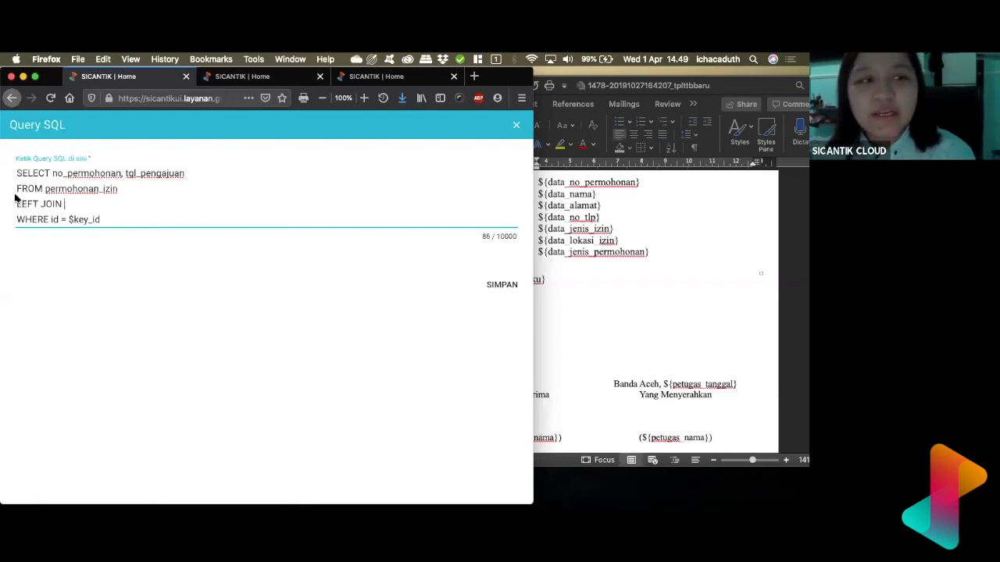
pyautogui.moveTo(17, 203); pyautogui.dragTo(67, 204)
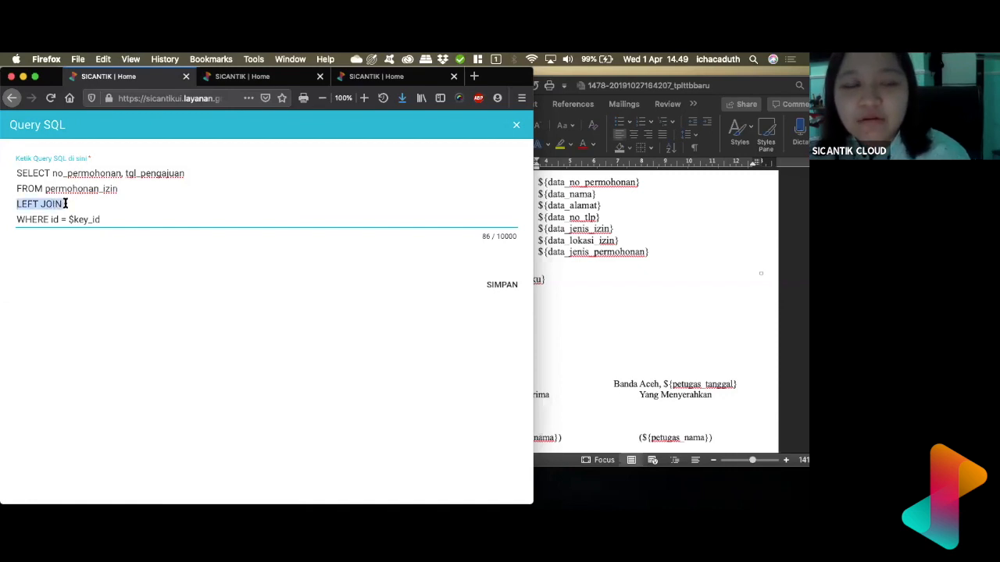
pyautogui.click(81, 203)
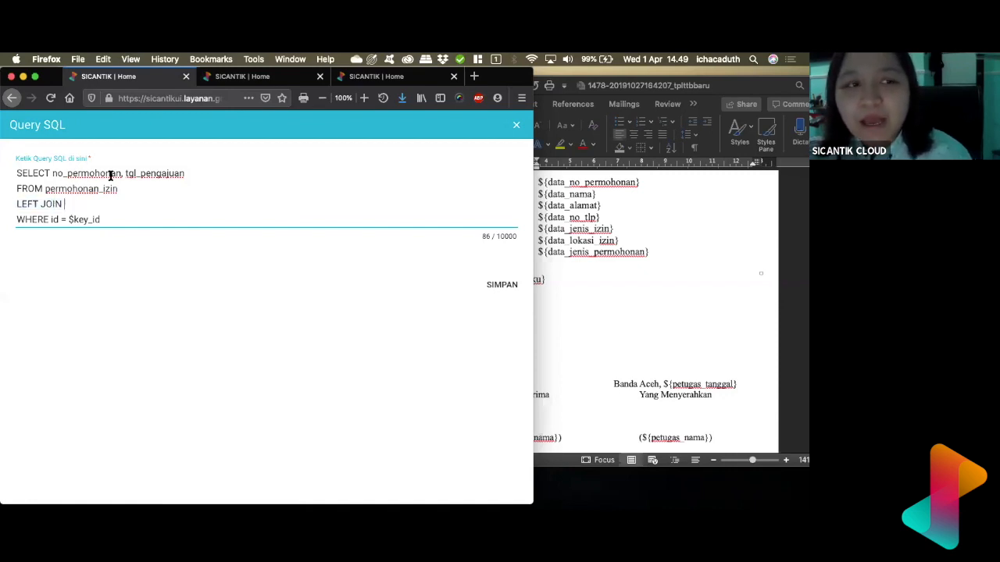
pyautogui.click(242, 76)
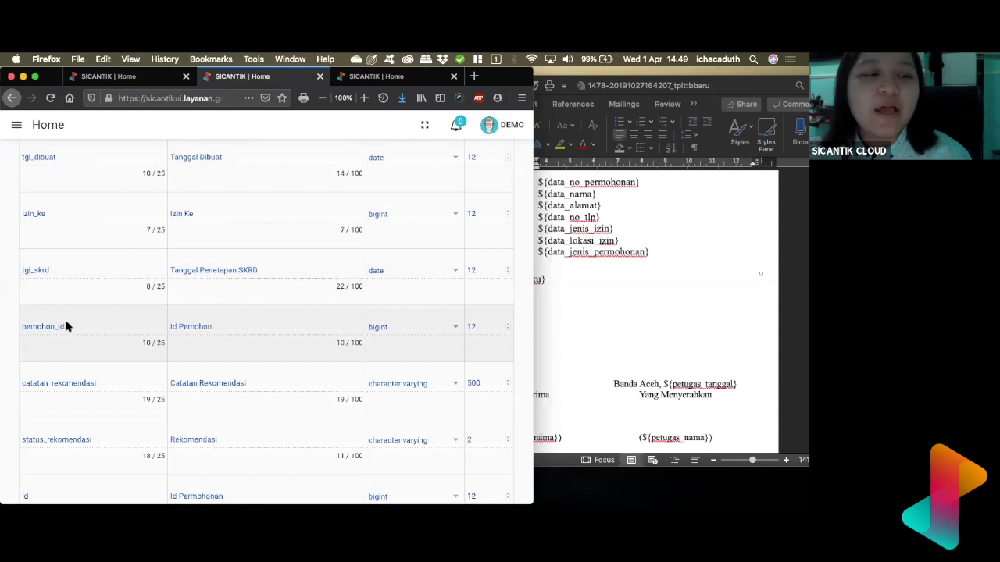
# Step: Duplicate the column-table page and cancel the edit form back to the Datatabel list
pyautogui.rightClick(304, 78)
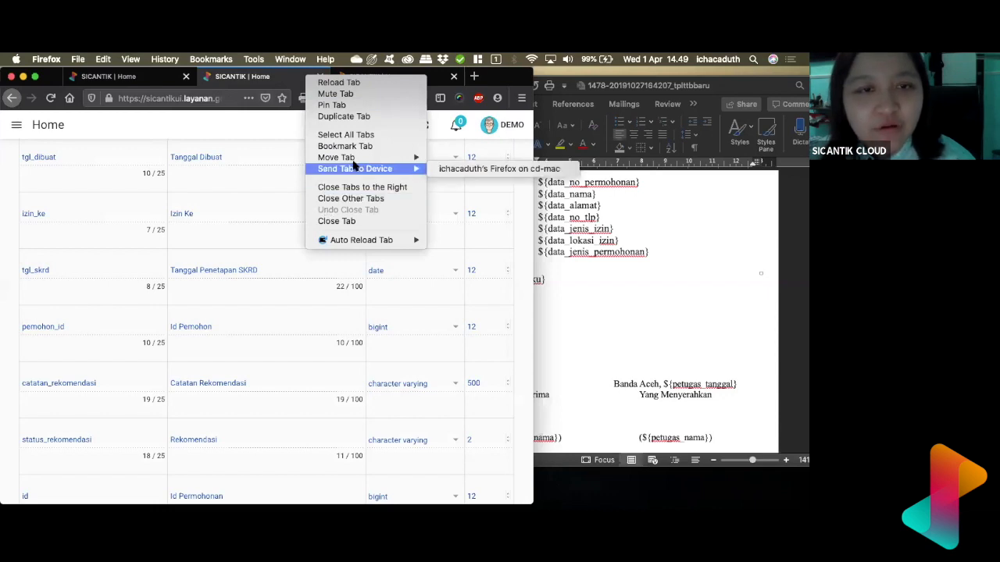
pyautogui.click(344, 116)
pyautogui.click(204, 78)
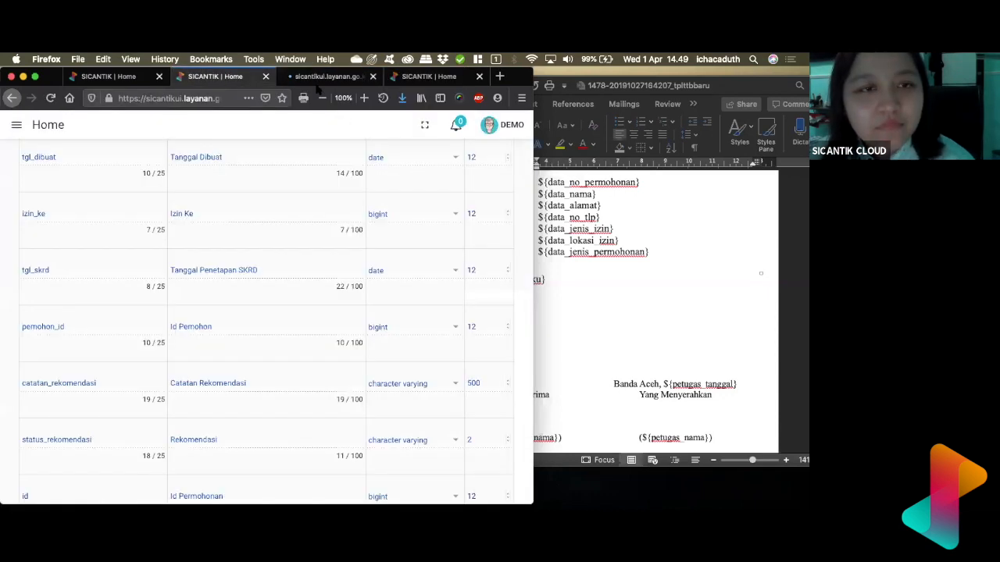
pyautogui.scroll(15, 367, 344)
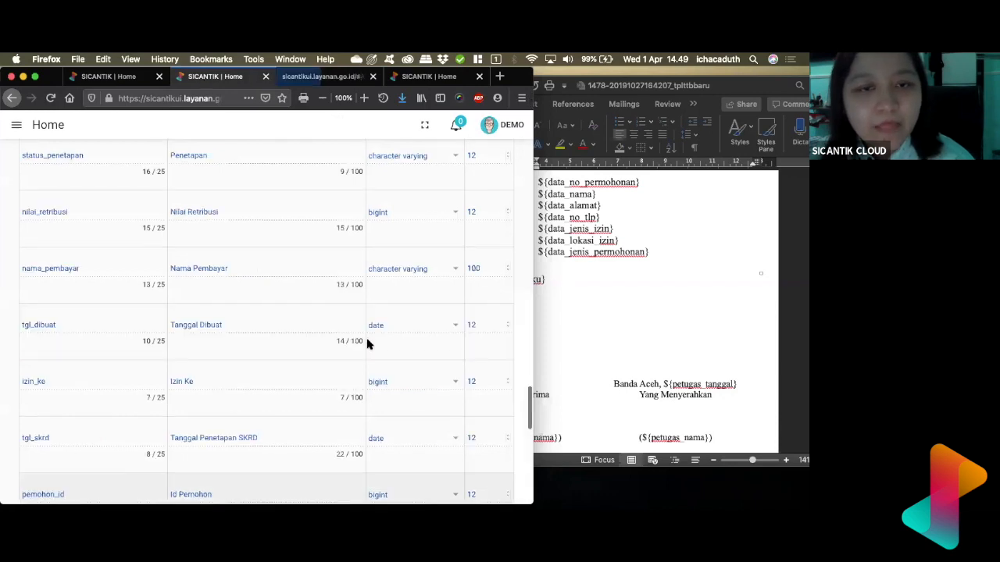
pyautogui.click(487, 194)
# Step: Search the data dictionary for 'pemohon' and open that table's edit form
pyautogui.click(196, 218)
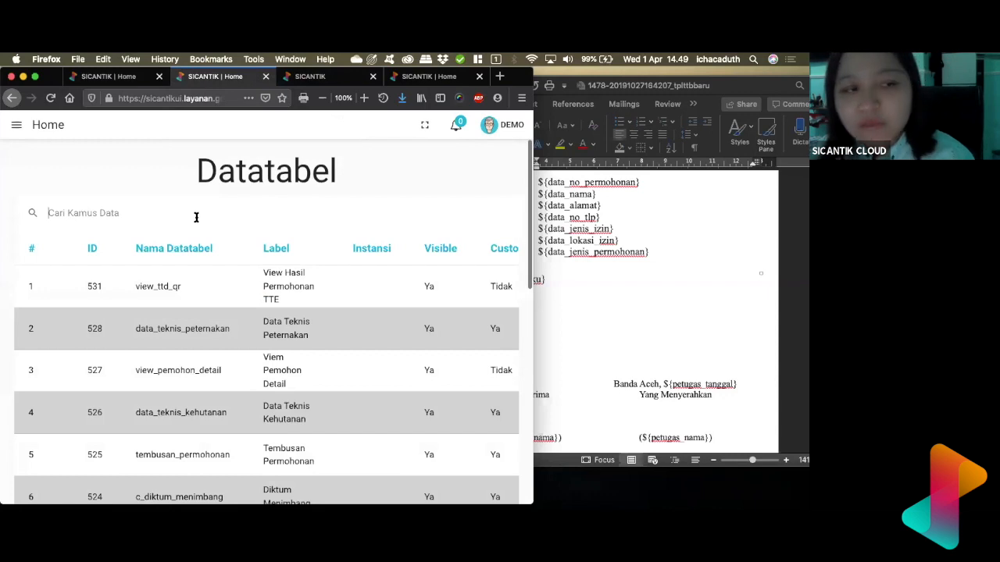
pyautogui.write('pemohon')
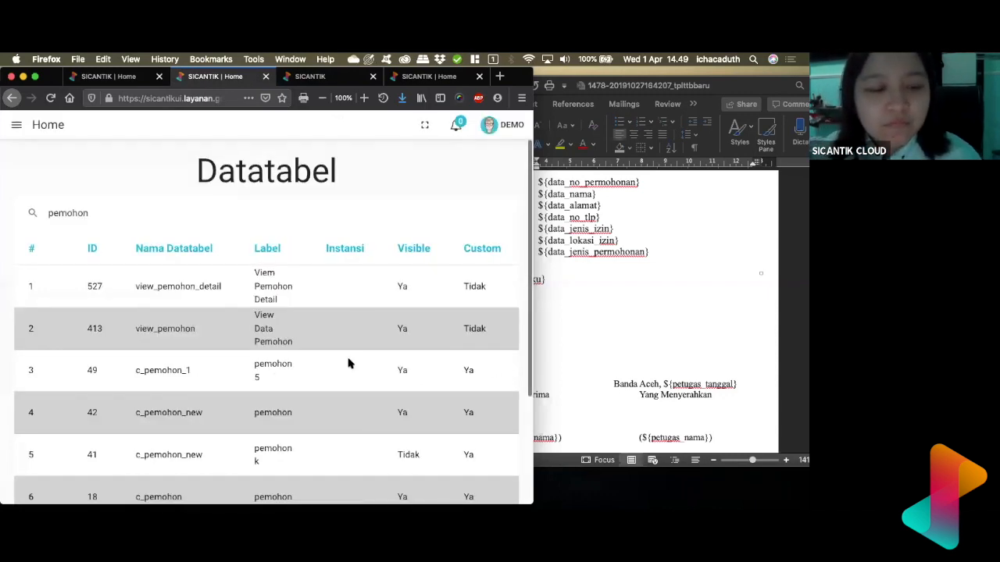
pyautogui.scroll(-4, 349, 422)
pyautogui.moveTo(350, 419); pyautogui.dragTo(446, 419)
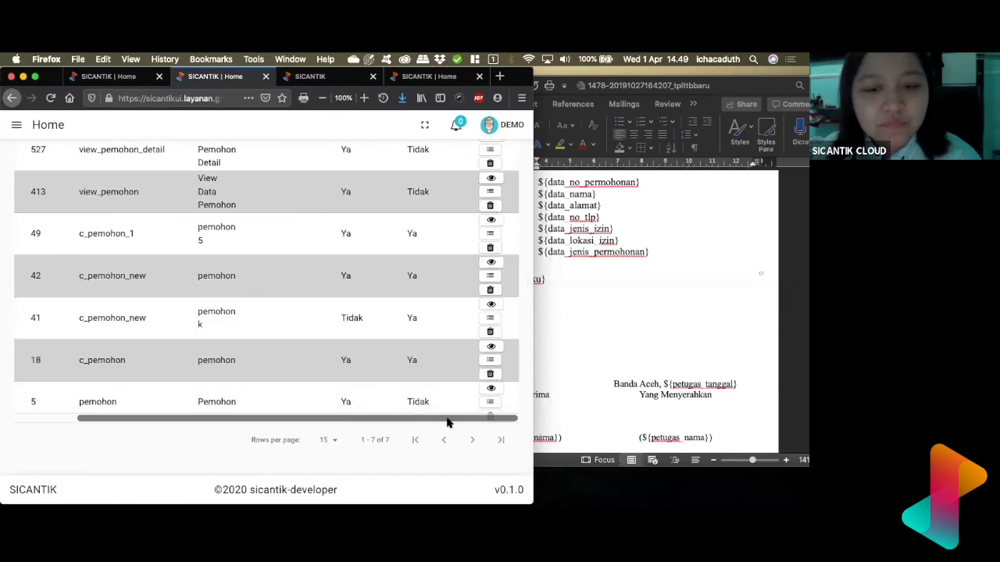
pyautogui.click(492, 391)
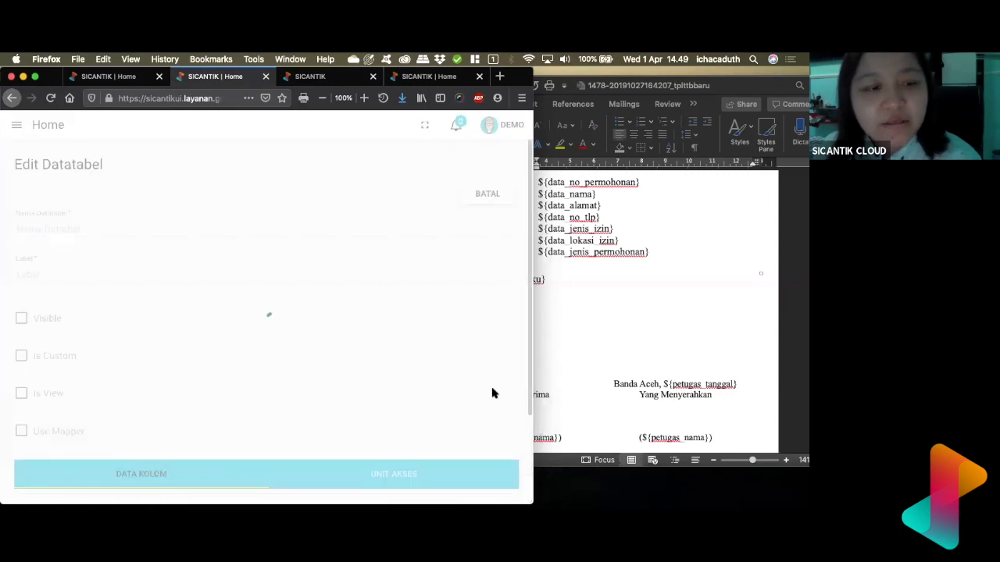
# Step: Review pemohon's columns such as nama, alamat, tempat_lahir, tgl_lahir and email
pyautogui.scroll(-5, 240, 335)
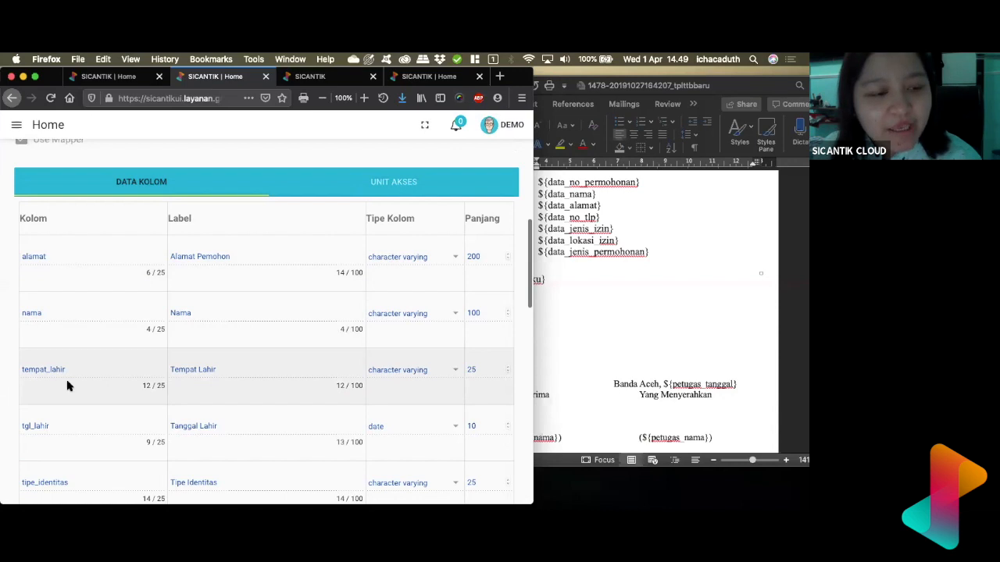
pyautogui.scroll(-1, 67, 385)
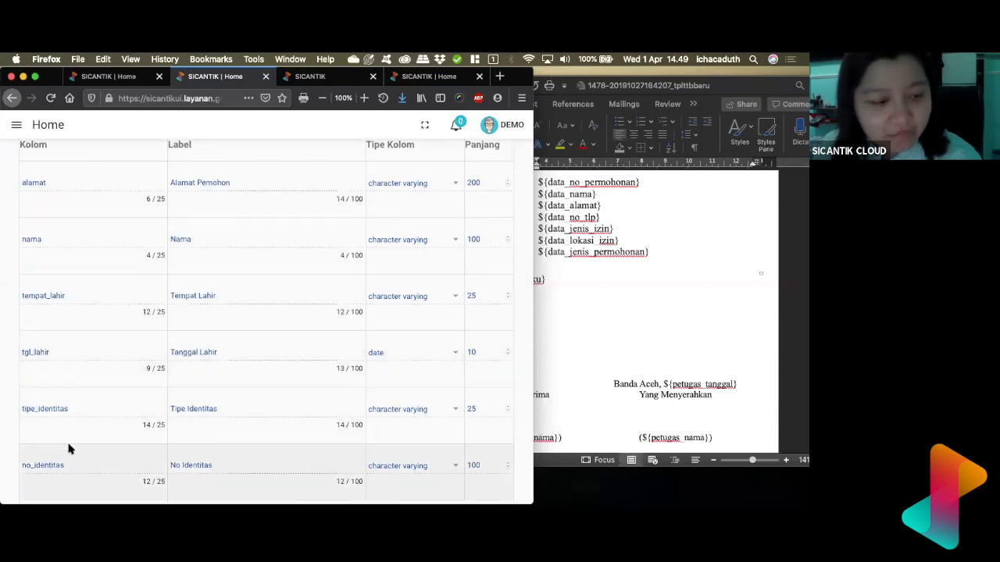
pyautogui.scroll(-4, 68, 449)
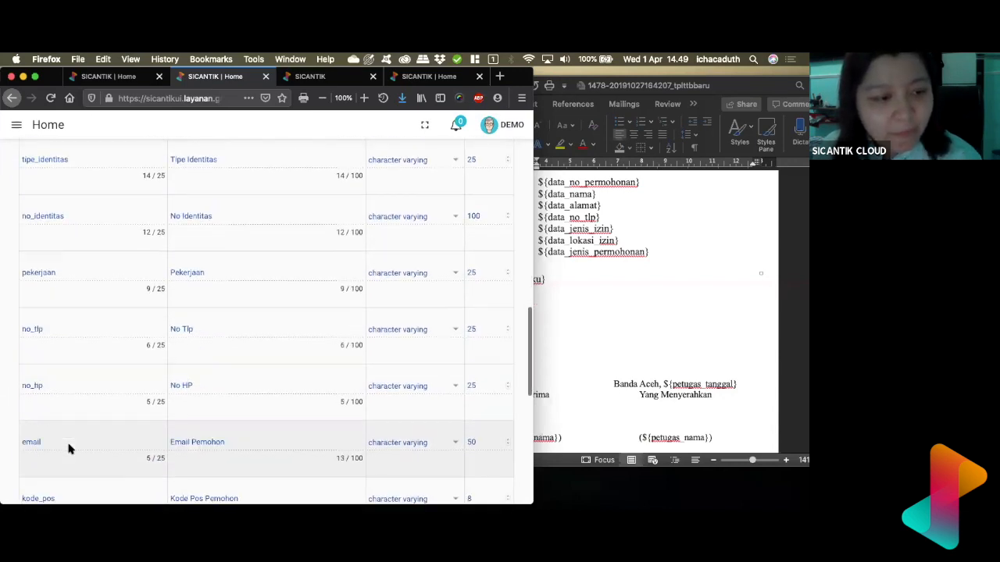
pyautogui.scroll(-3, 68, 449)
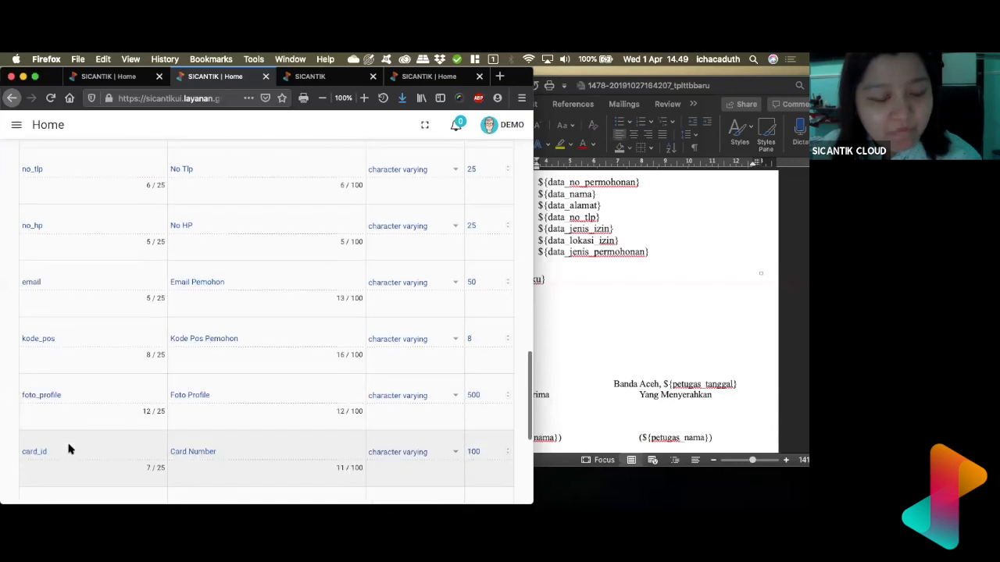
pyautogui.scroll(-2, 68, 449)
pyautogui.scroll(12, 68, 449)
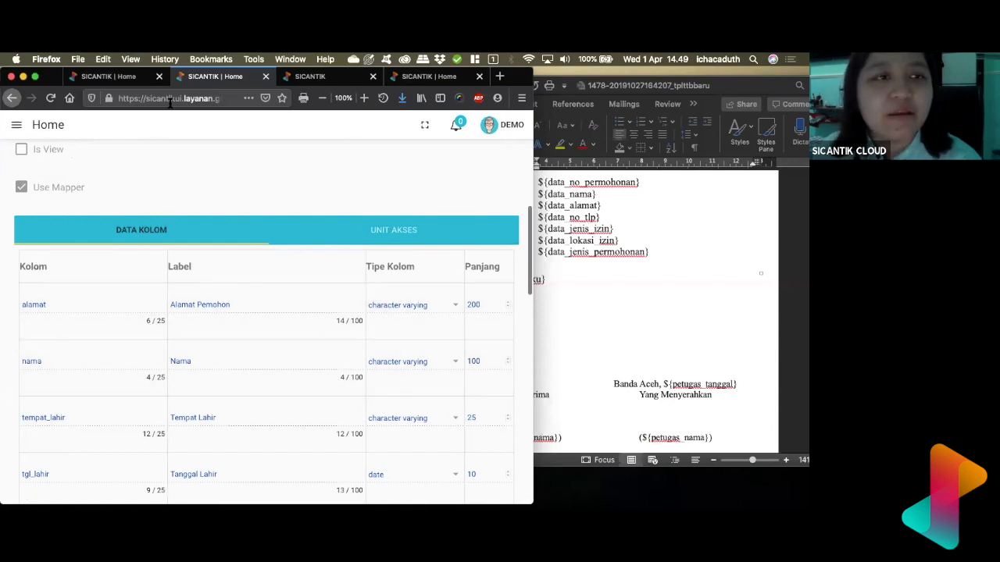
pyautogui.click(131, 76)
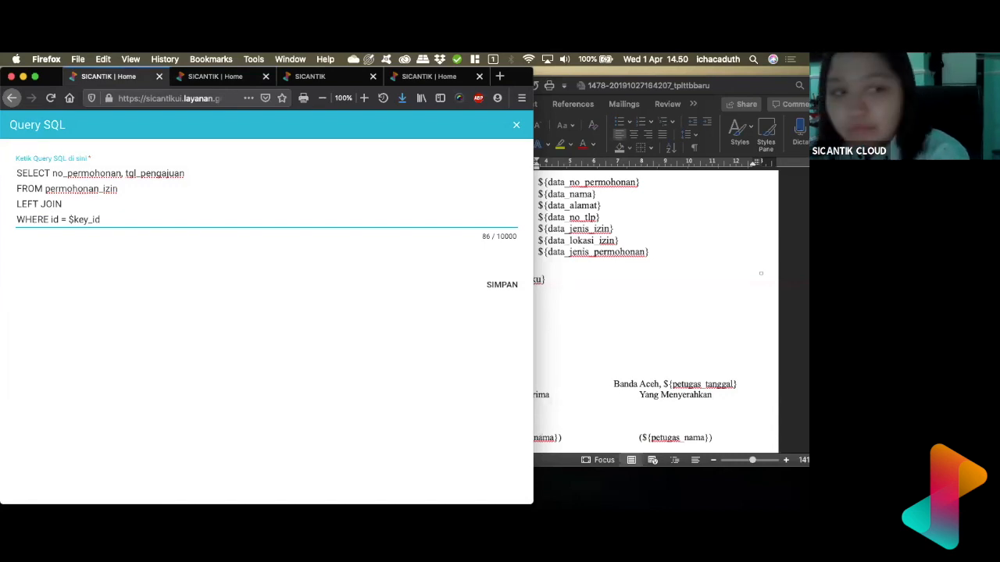
# Step: Name pemohon as the joined table and add nama, alamat to the SELECT list
pyautogui.write('pemojo')
pyautogui.press('BackSpace')
pyautogui.press('BackSpace')
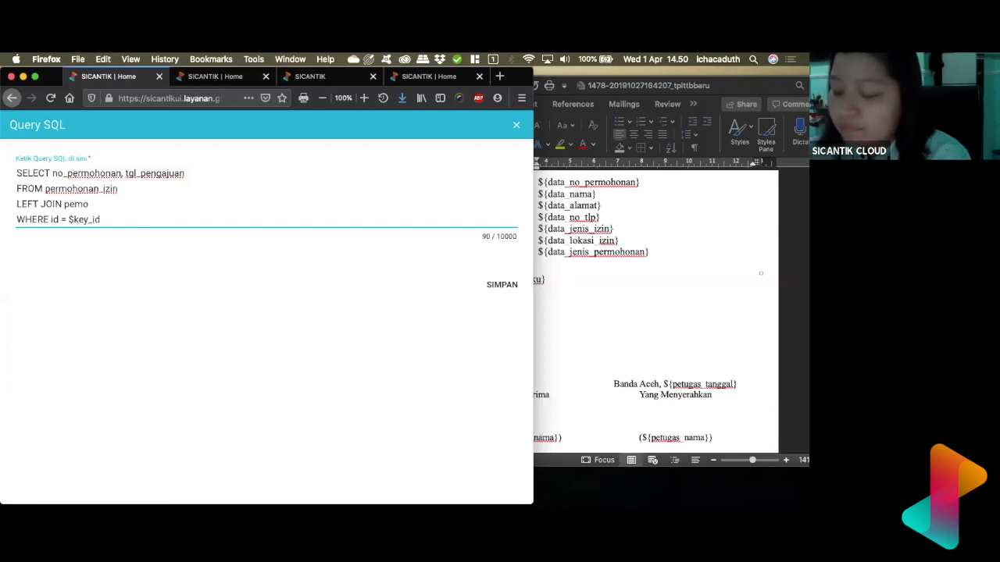
pyautogui.write('hon')
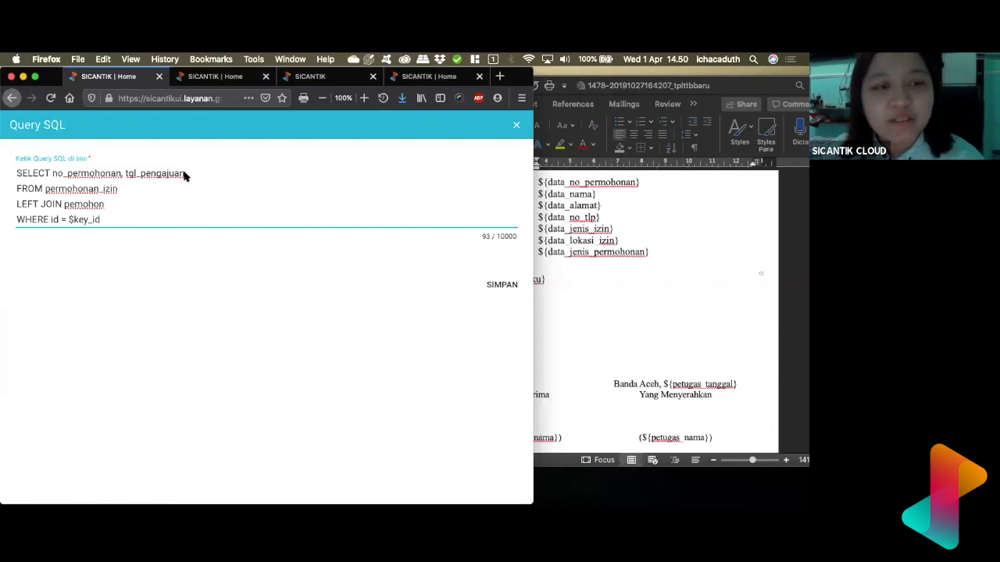
pyautogui.click(218, 180)
pyautogui.write(',')
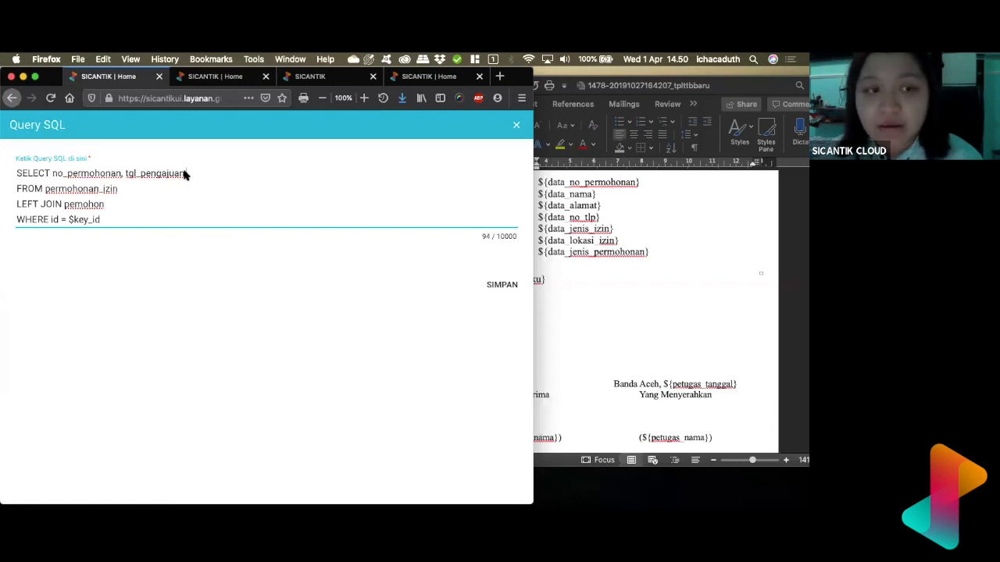
pyautogui.write(' nama d')
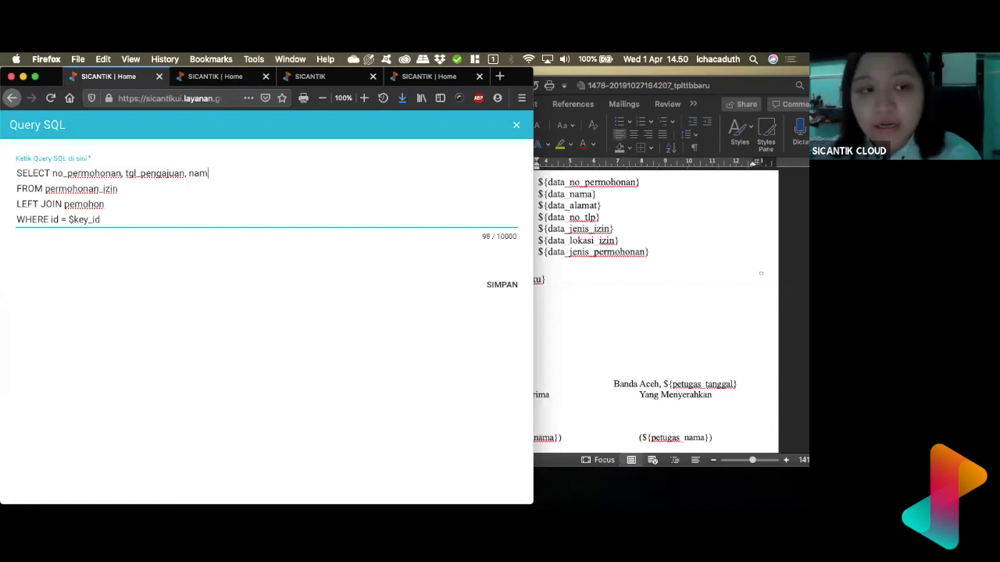
pyautogui.press('BackSpace')
pyautogui.press('BackSpace')
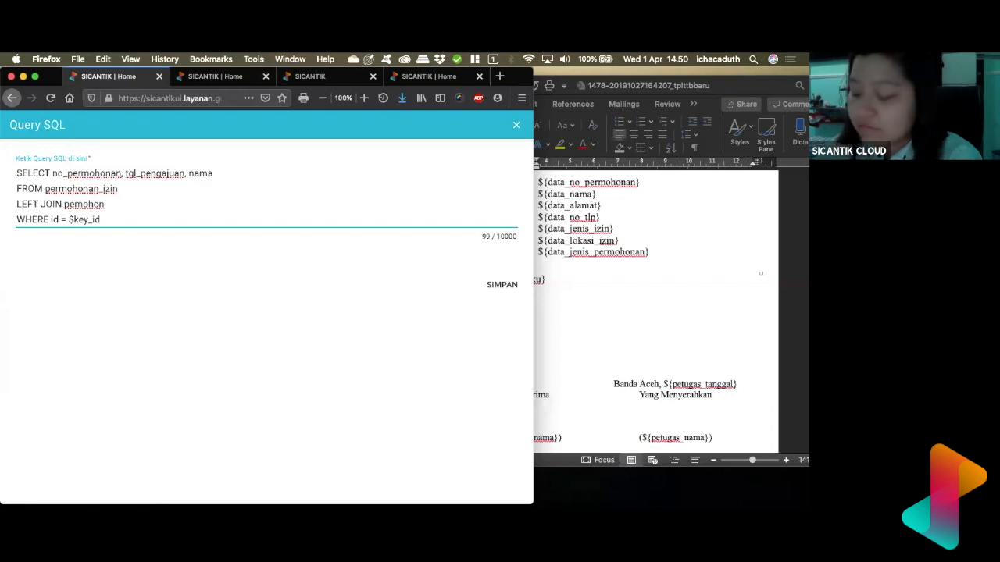
pyautogui.write(', alama')
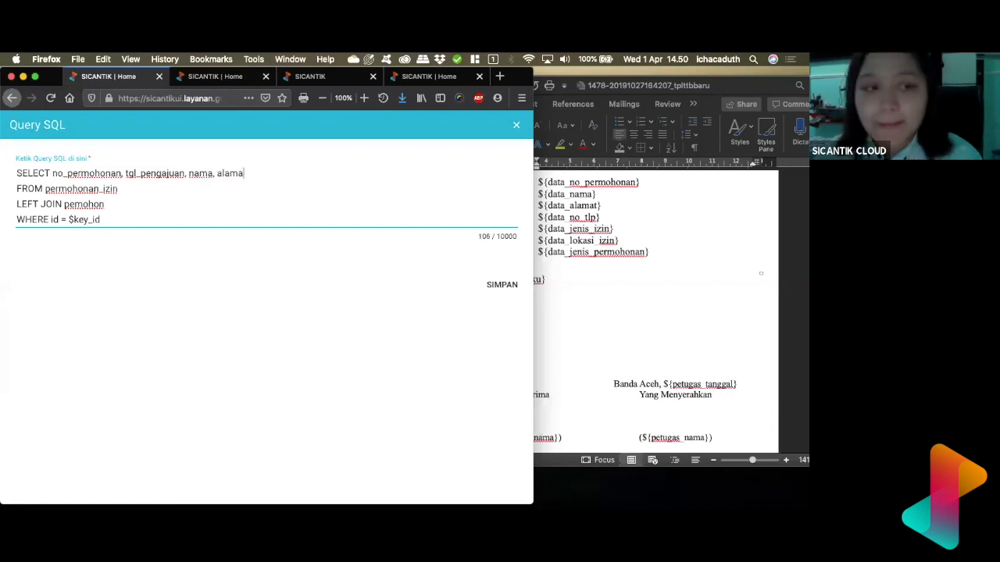
pyautogui.write('t')
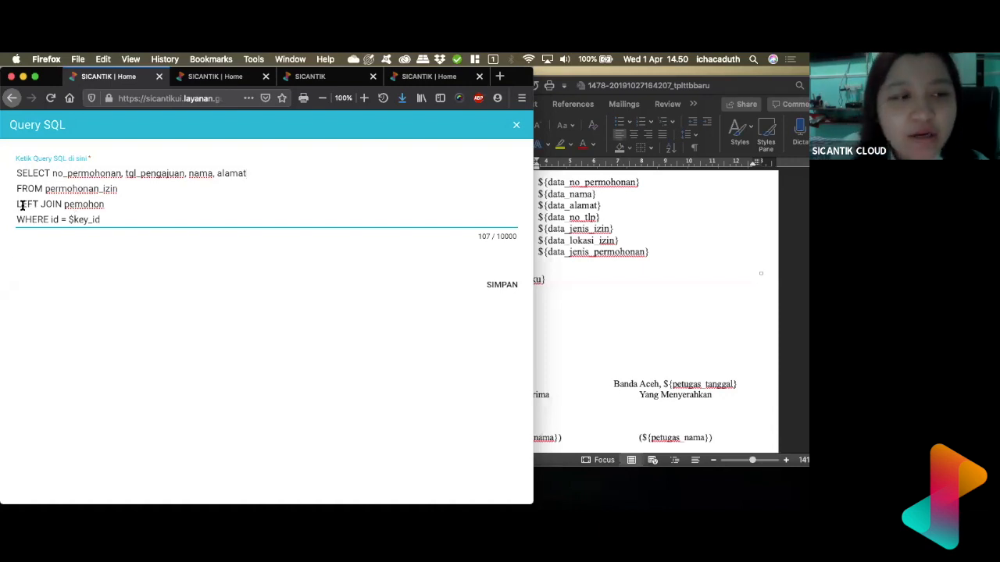
# Step: Add the join condition ON pemohon_id to the LEFT JOIN pemohon line
pyautogui.click(126, 205)
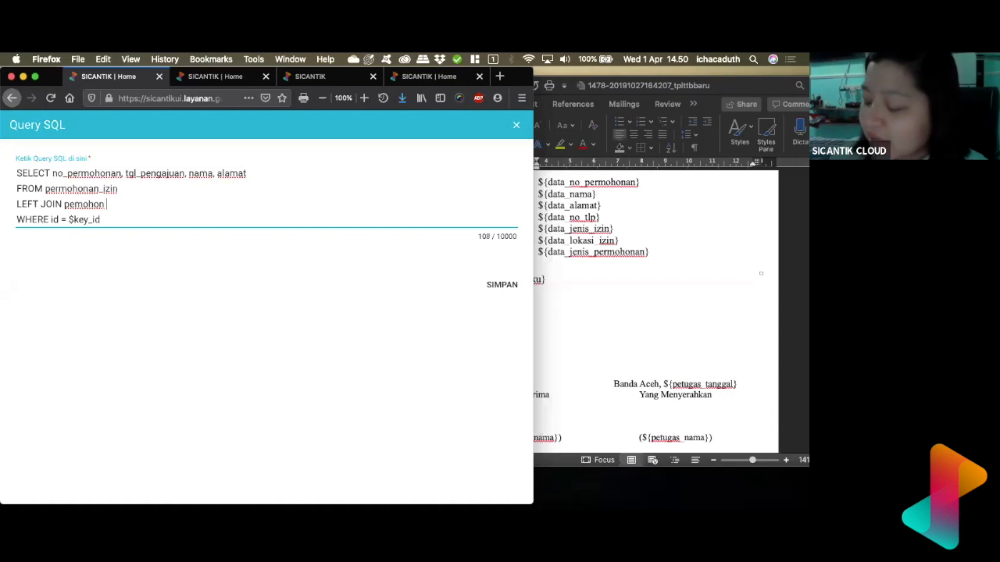
pyautogui.write('ON')
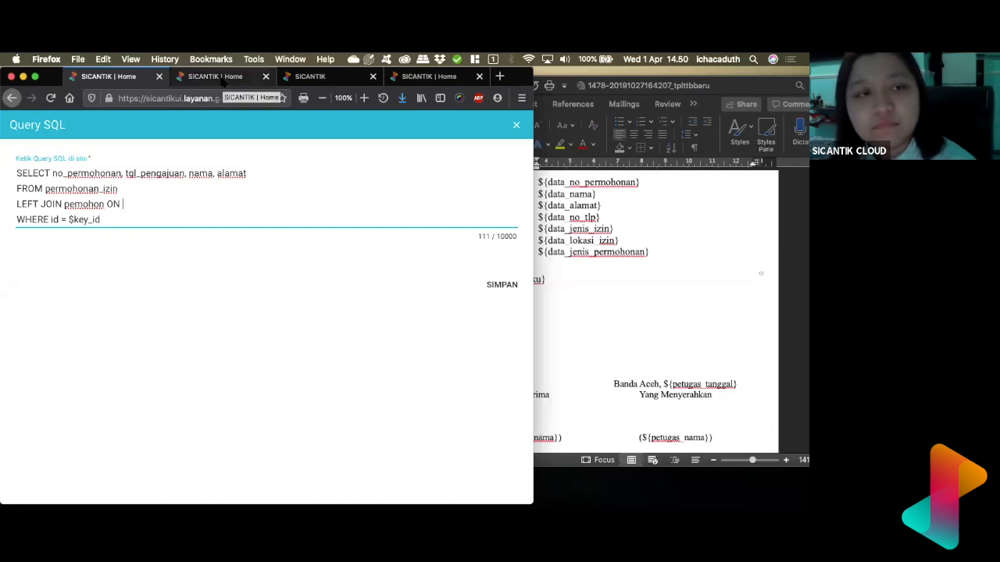
pyautogui.write('pemohon')
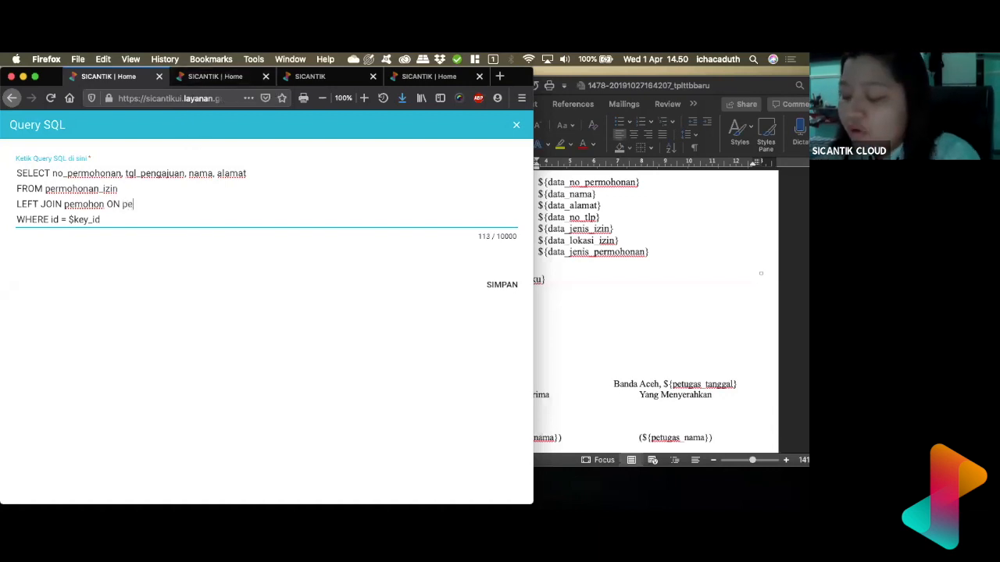
pyautogui.write('.id')
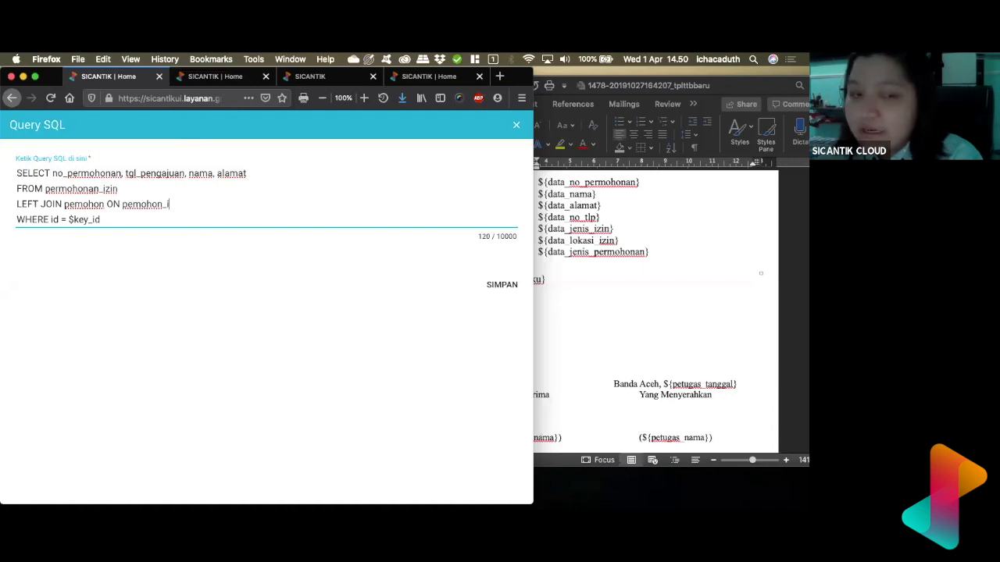
pyautogui.moveTo(122, 205); pyautogui.dragTo(174, 205)
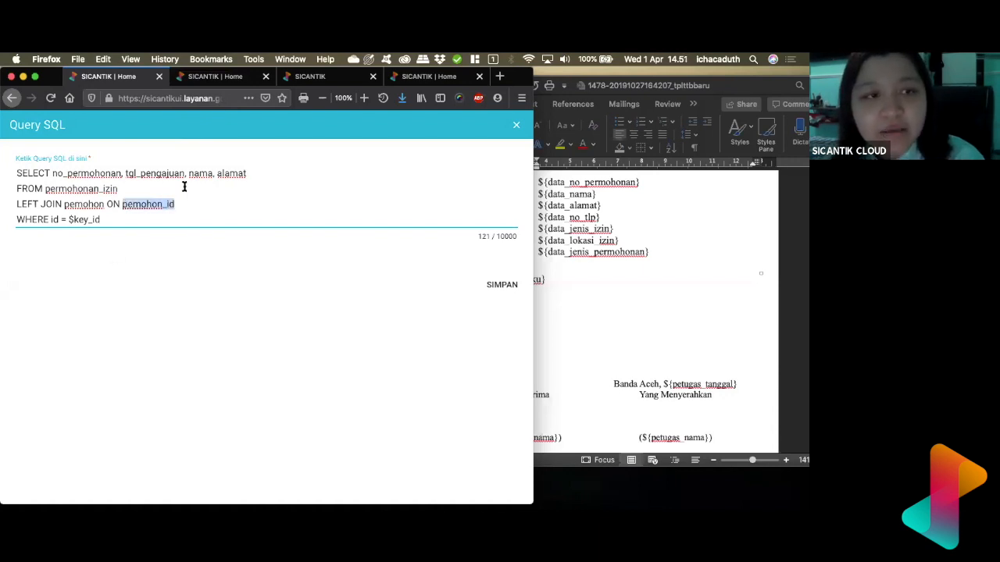
pyautogui.click(314, 76)
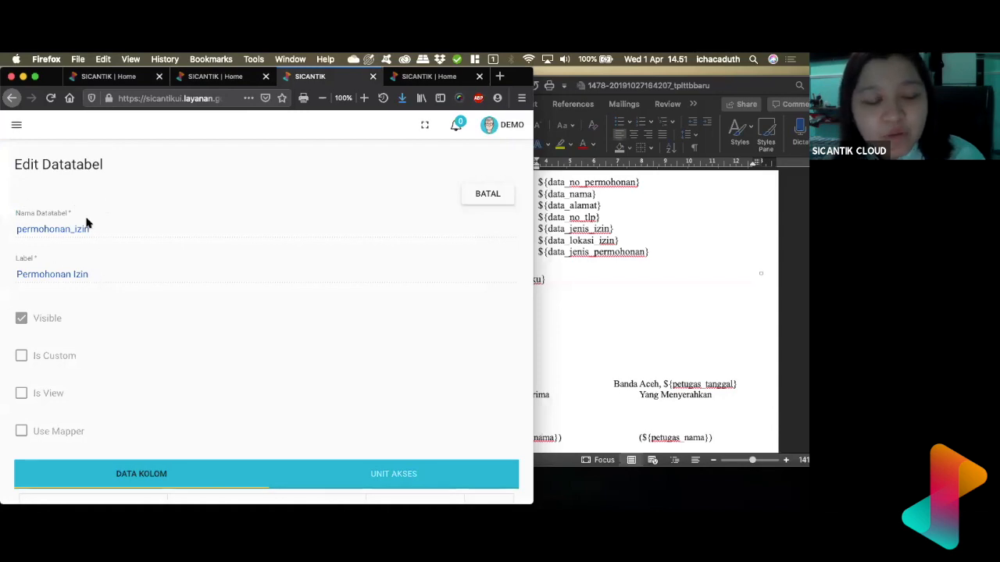
# Step: Check the permohonan_izin column list for pemohon fields and view pemohon's columns
pyautogui.scroll(-10, 53, 389)
pyautogui.scroll(-10, 54, 389)
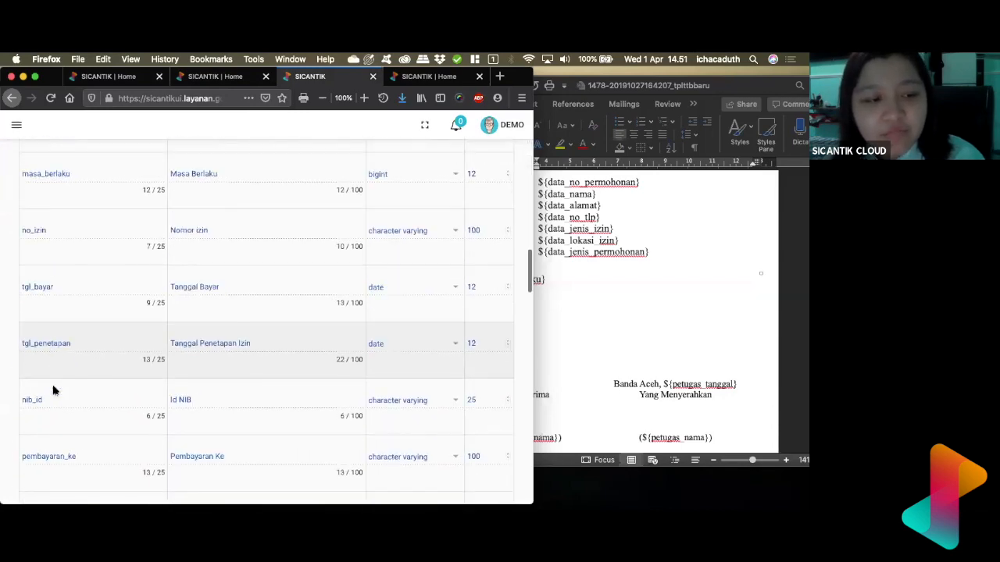
pyautogui.scroll(-3, 54, 389)
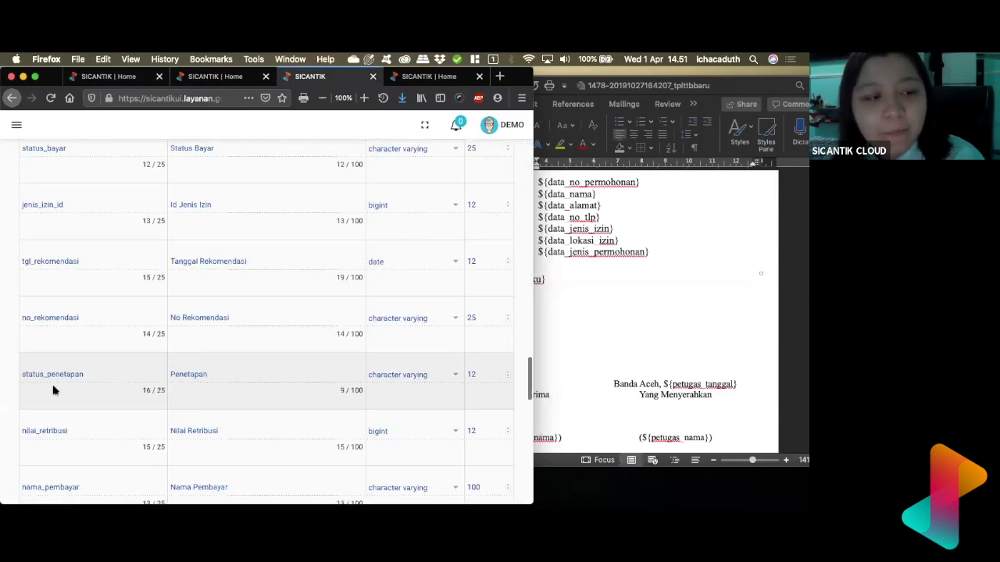
pyautogui.scroll(-2, 54, 388)
pyautogui.press('super+f')
pyautogui.write('pe')
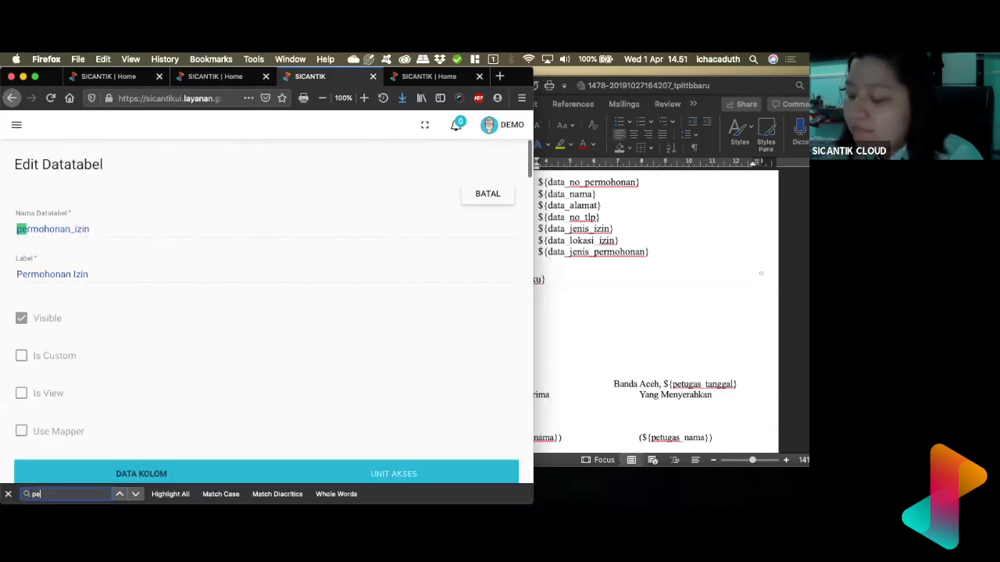
pyautogui.write('mojo')
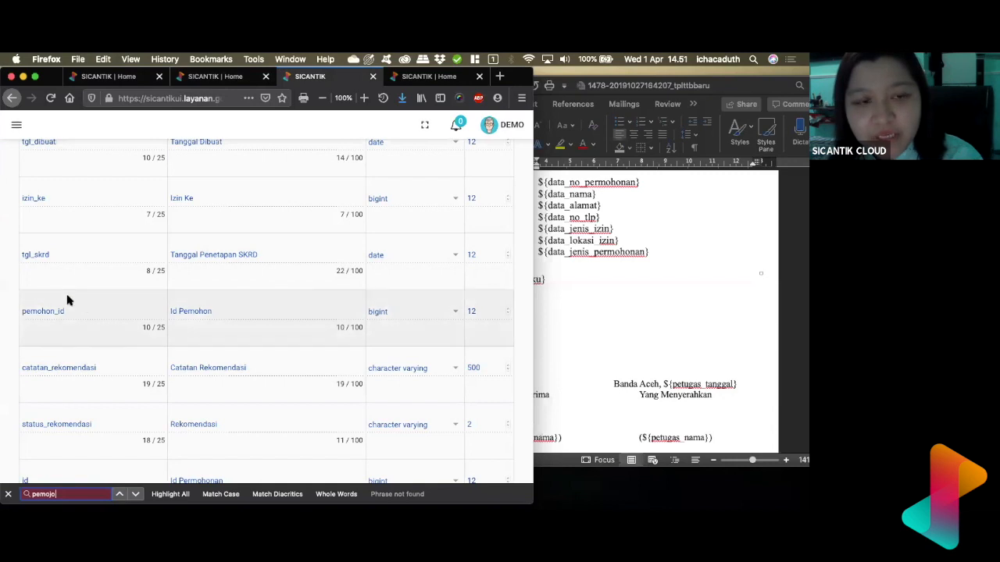
pyautogui.click(240, 76)
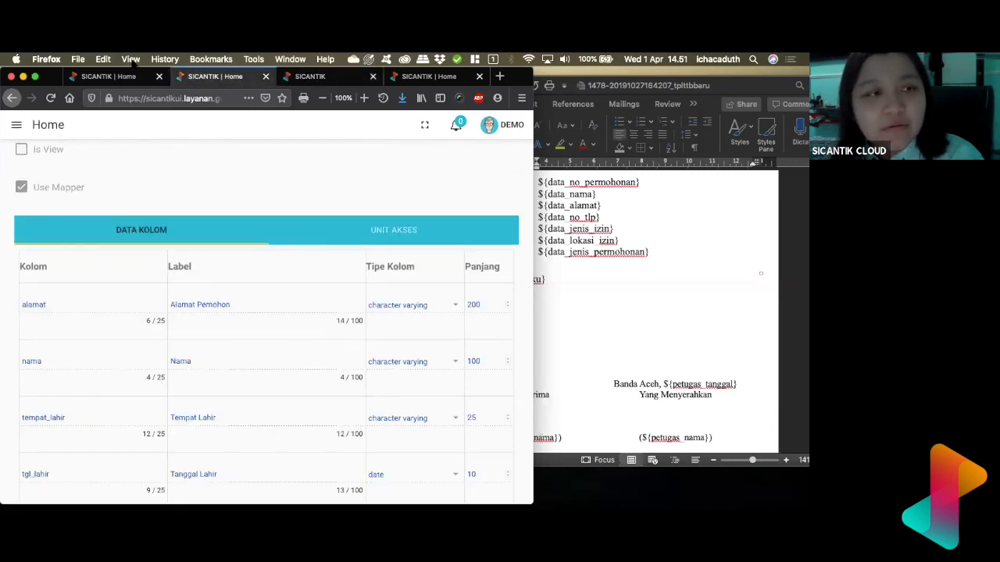
# Step: Extend the join condition to read pemohon_id = id
pyautogui.click(125, 78)
pyautogui.click(214, 205)
pyautogui.write('= ')
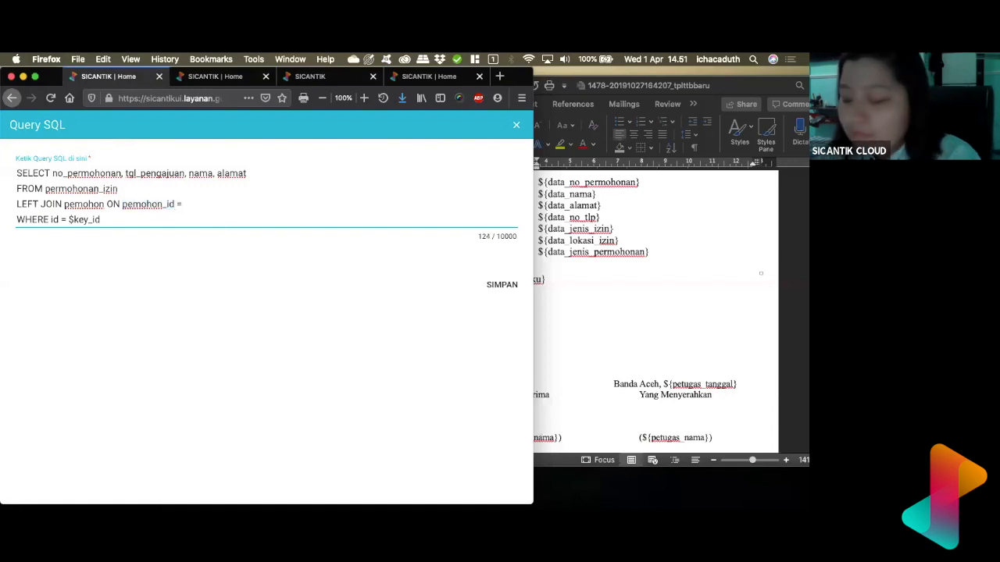
pyautogui.write('id')
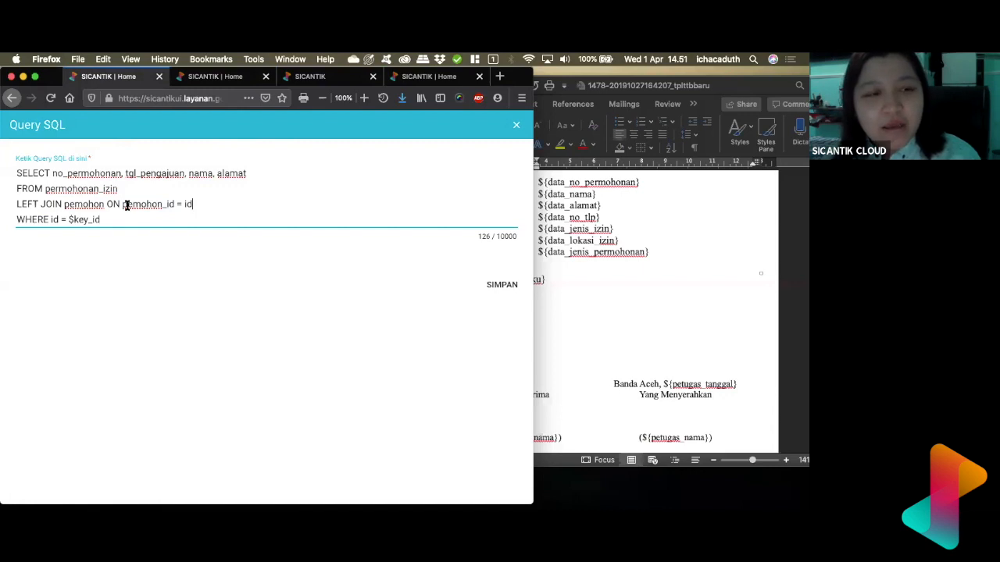
# Step: Alias permohonan_izin as a and pemohon as b in the query
pyautogui.doubleClick(185, 204)
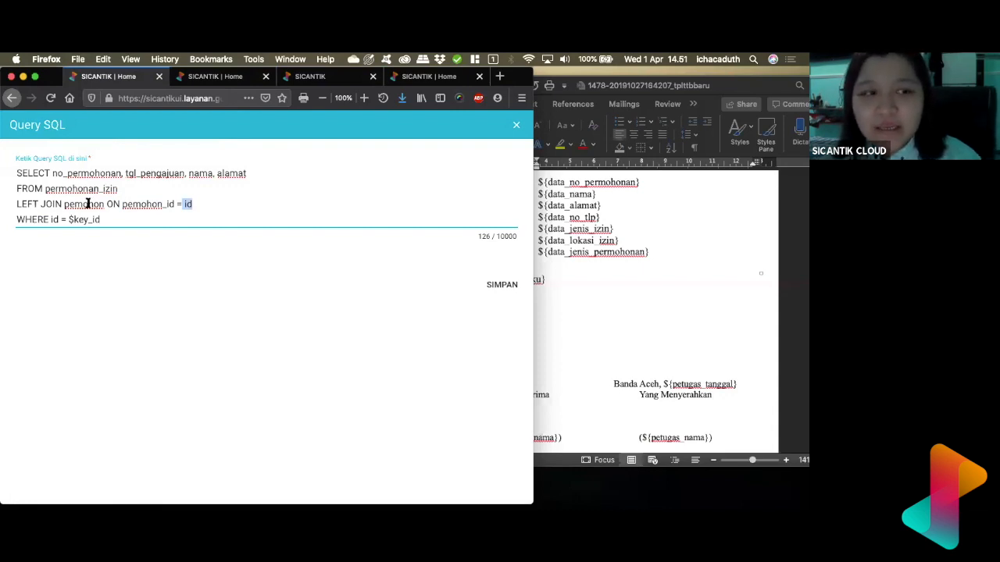
pyautogui.click(67, 190)
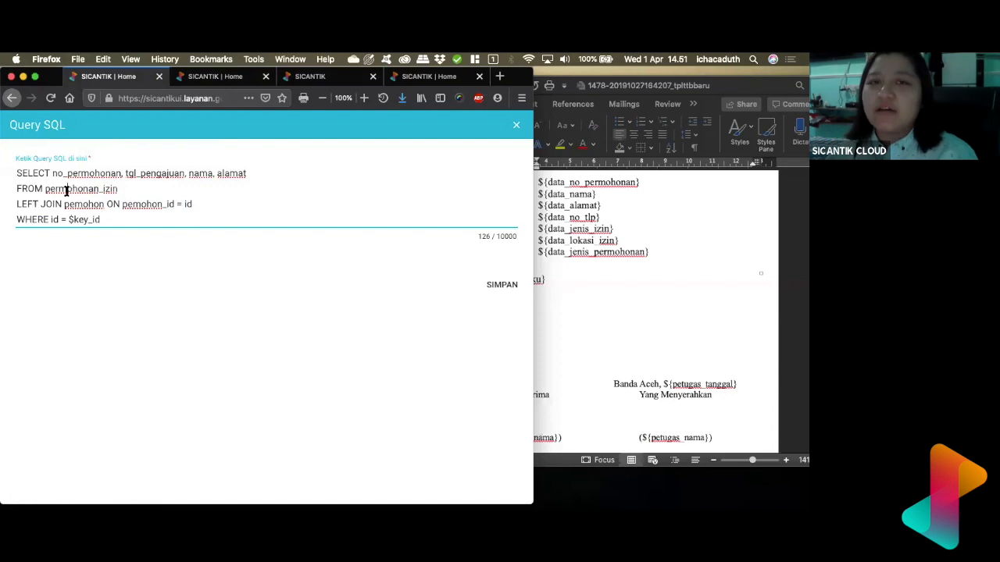
pyautogui.click(129, 196)
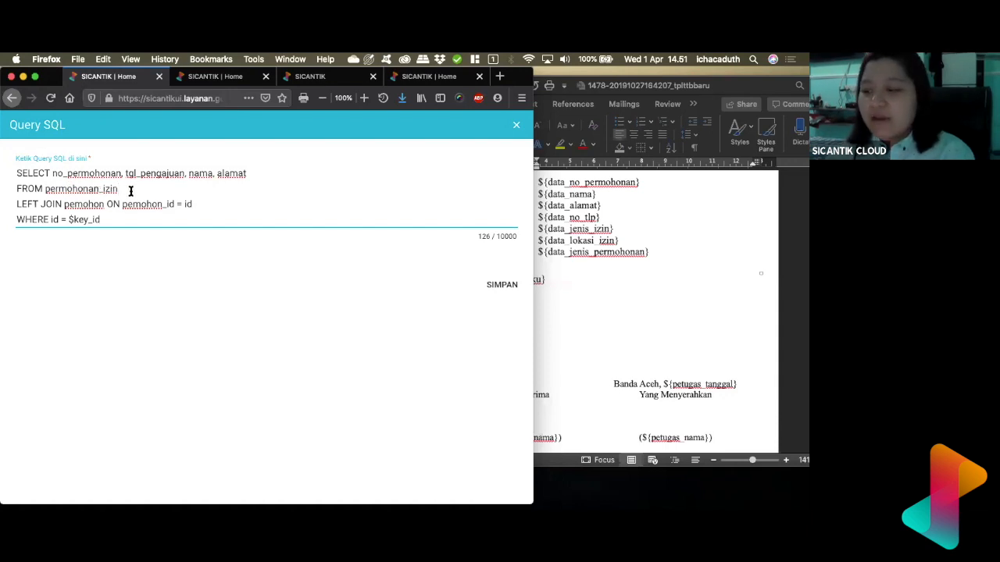
pyautogui.write('AS')
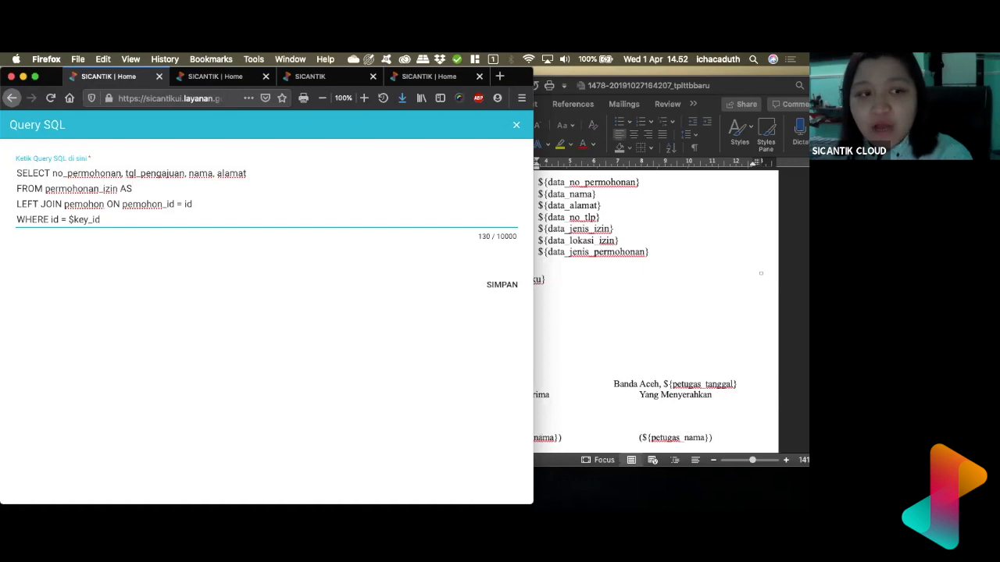
pyautogui.write(' a')
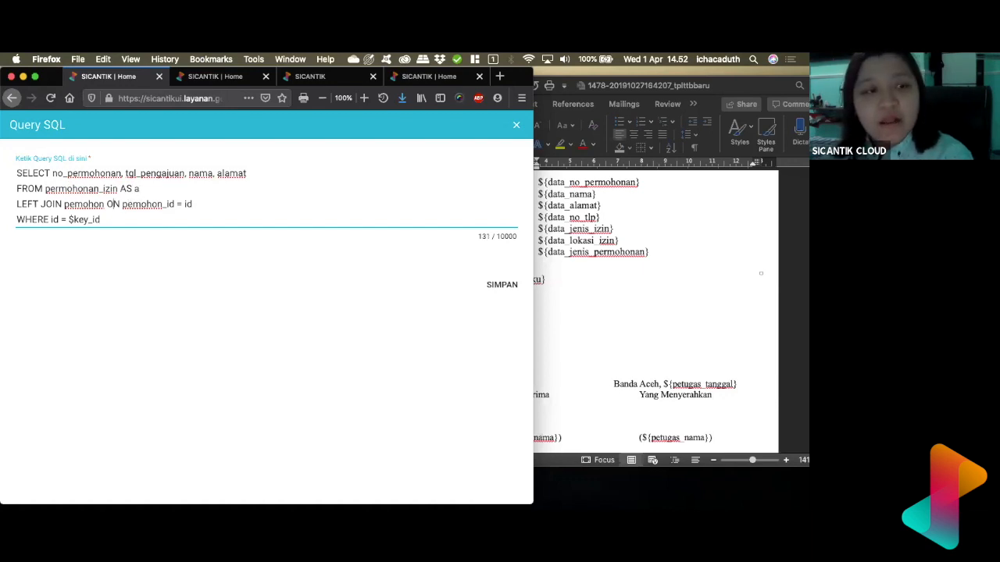
pyautogui.write('AS')
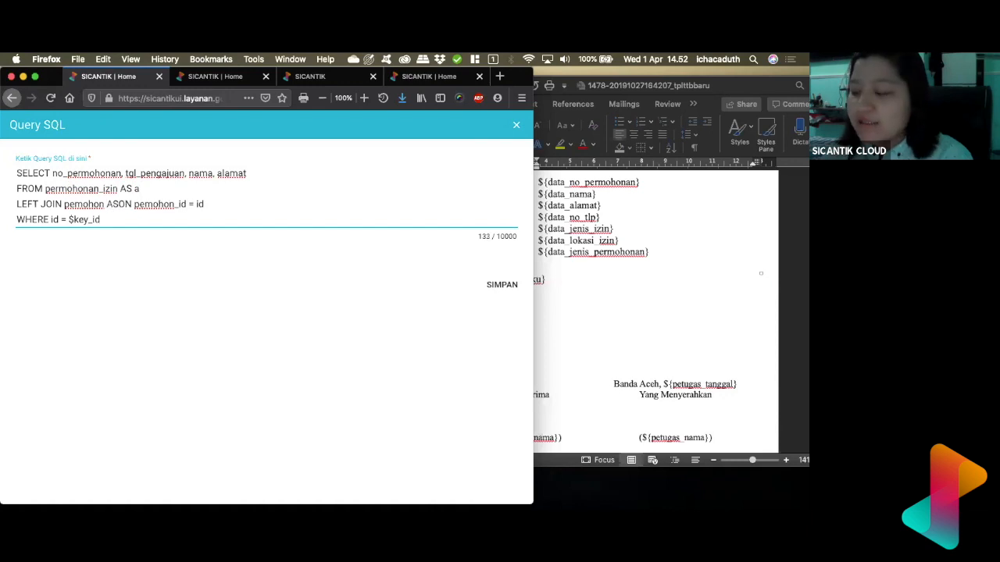
pyautogui.write(' b')
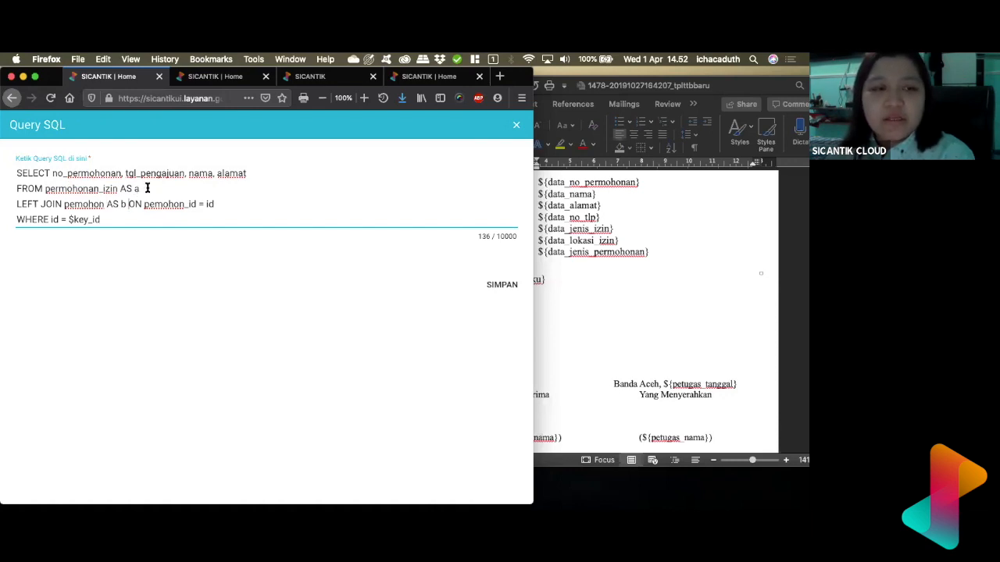
# Step: Qualify the join as a.pemohon_id = b.id and the filter as WHERE a.id
pyautogui.moveTo(146, 203); pyautogui.dragTo(195, 205)
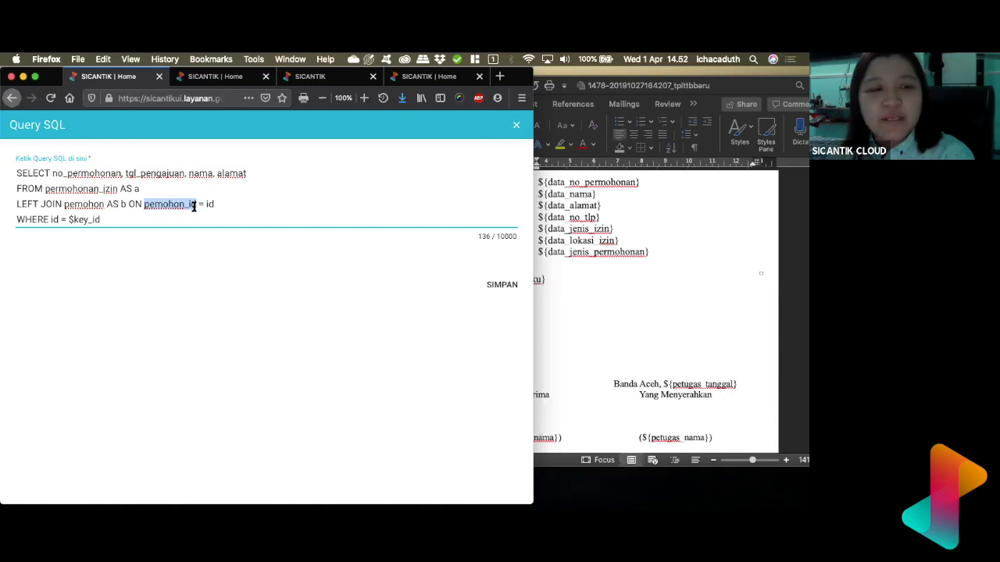
pyautogui.click(142, 203)
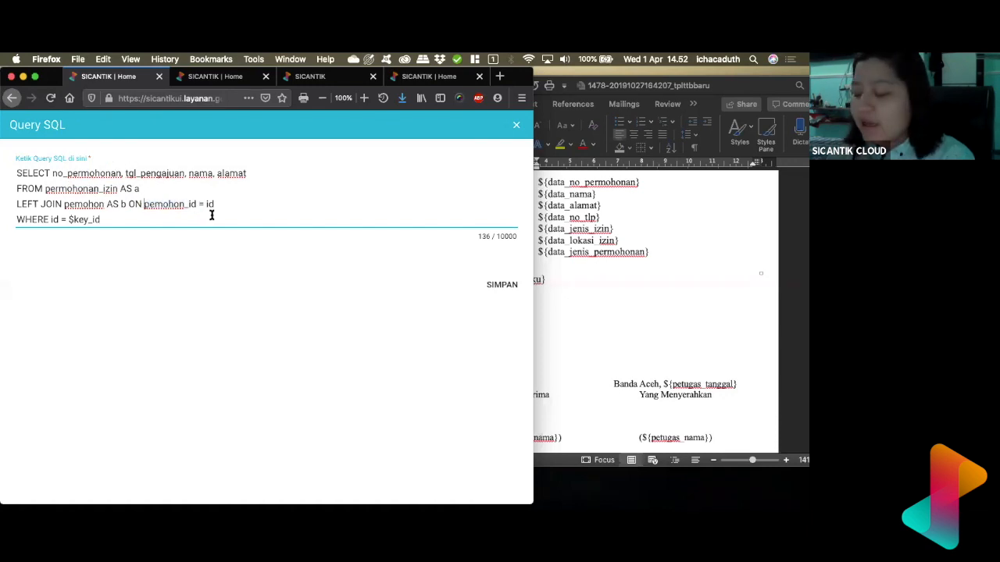
pyautogui.write('a.')
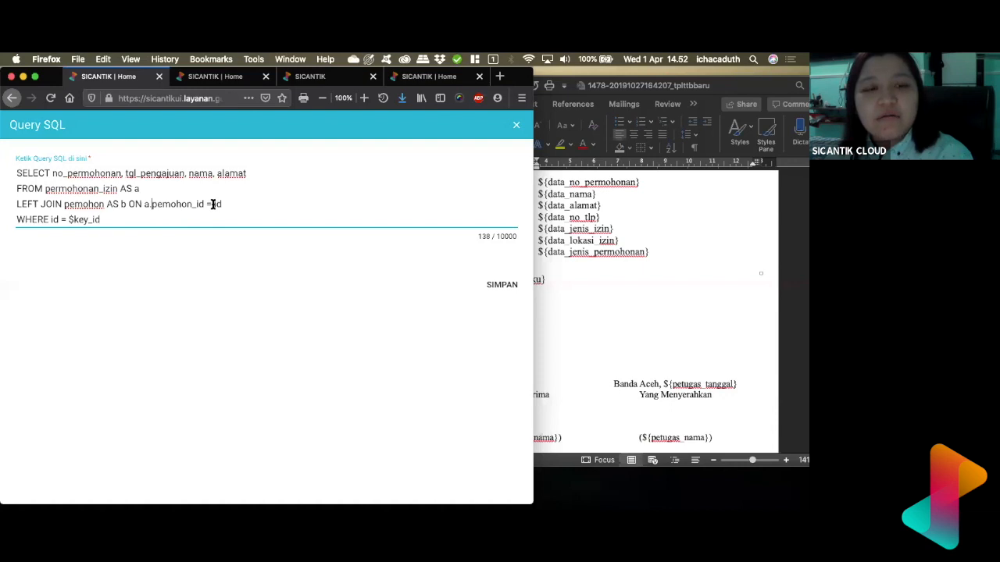
pyautogui.doubleClick(217, 204)
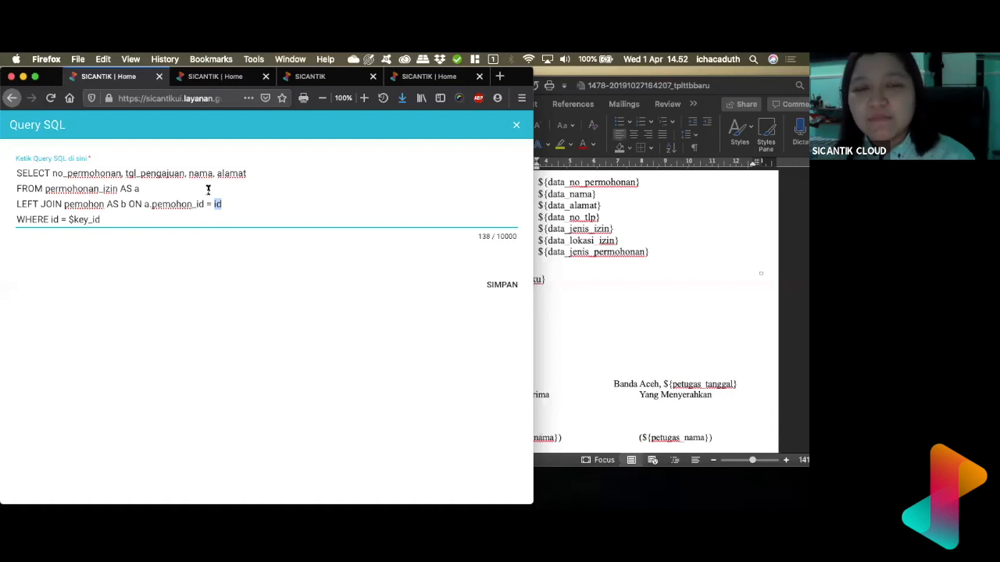
pyautogui.press('Left')
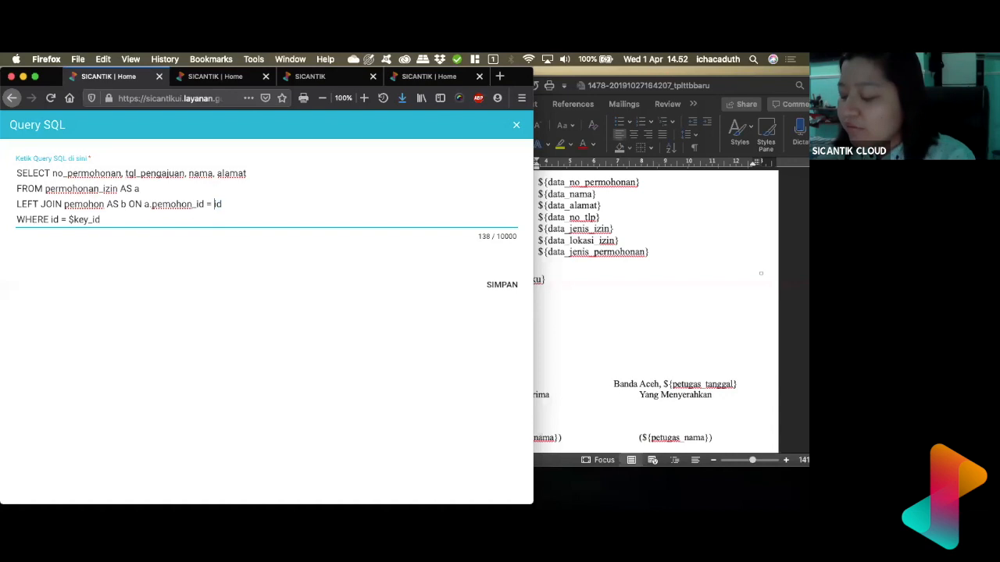
pyautogui.write('b.')
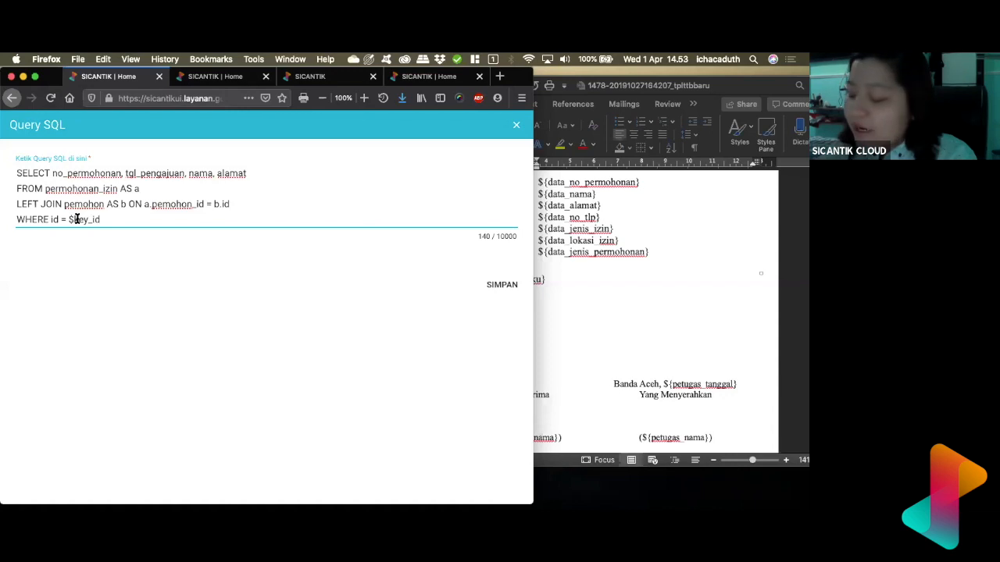
pyautogui.write('a.')
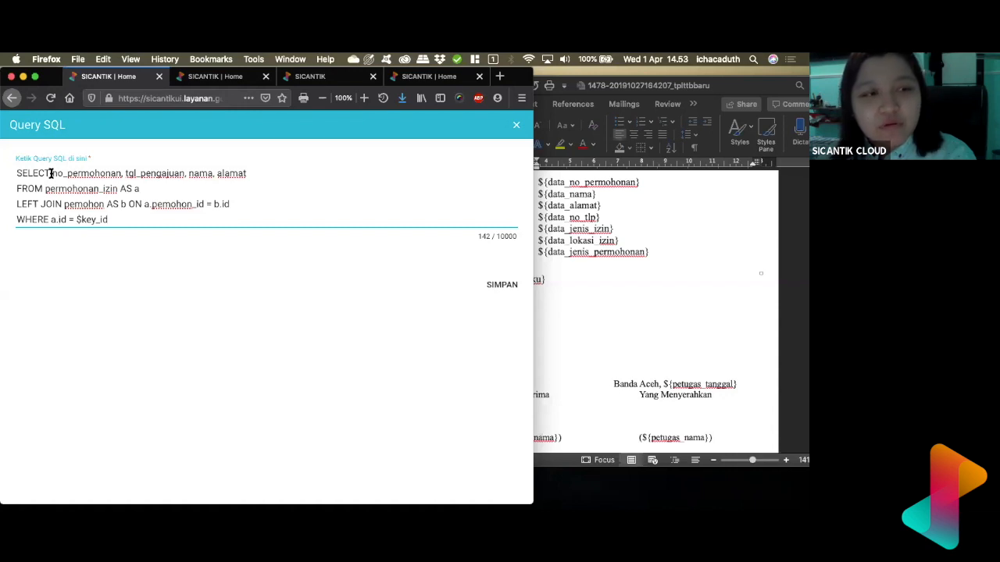
# Step: Prefix no_permohonan and tgl_pengajuan with a., and nama and alamat with b
pyautogui.moveTo(50, 173); pyautogui.dragTo(245, 173)
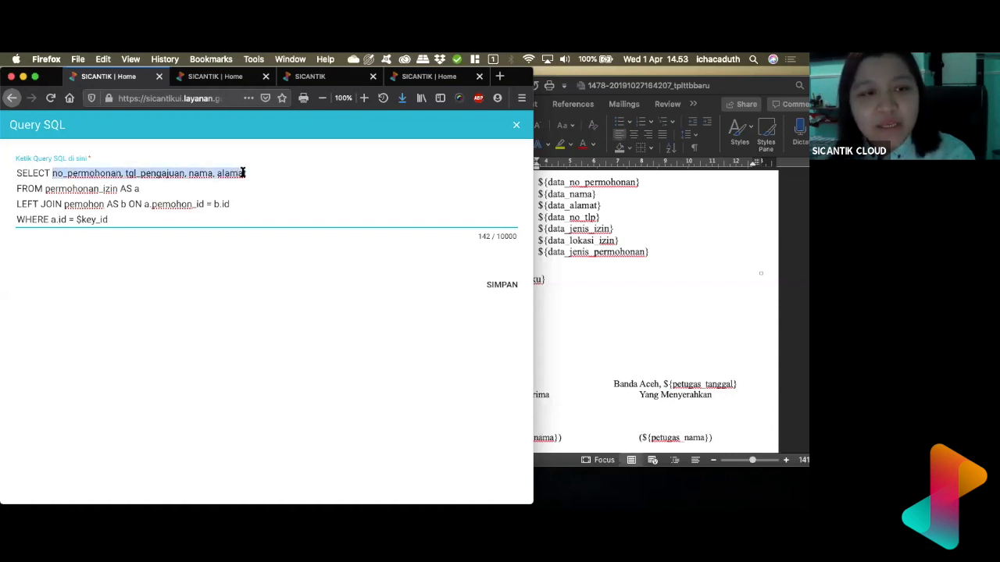
pyautogui.click(57, 173)
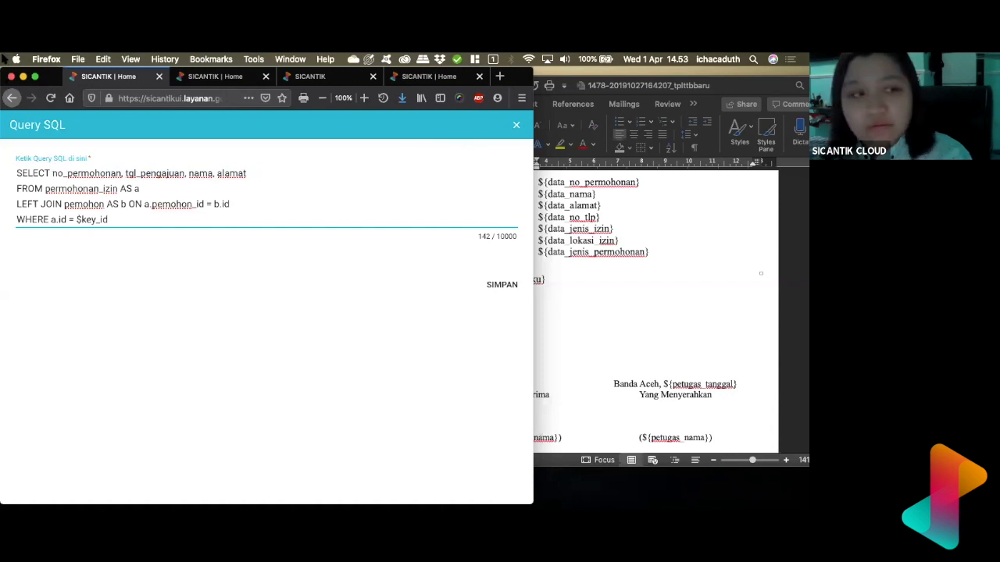
pyautogui.click(52, 175)
pyautogui.write('a.')
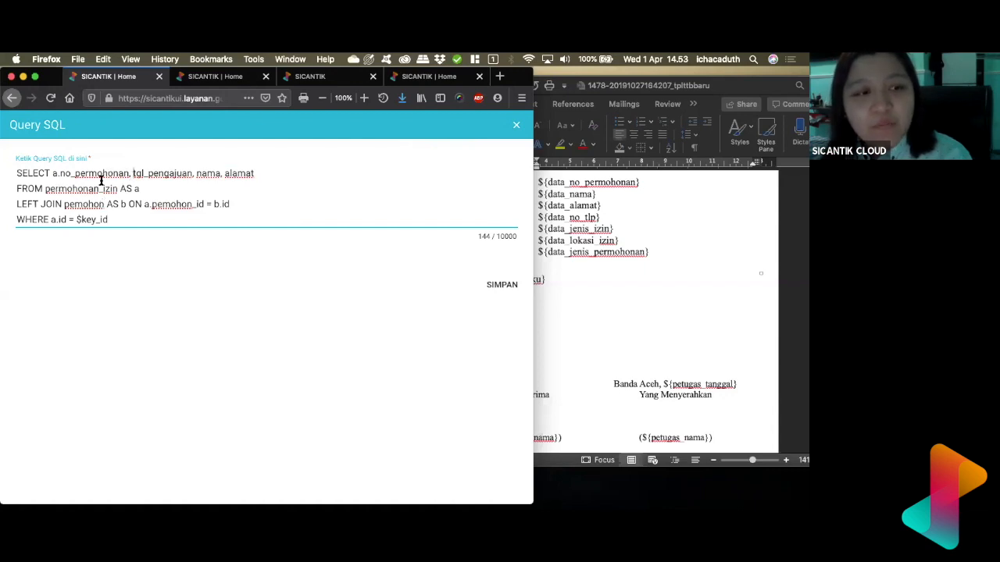
pyautogui.click(133, 174)
pyautogui.write('a.')
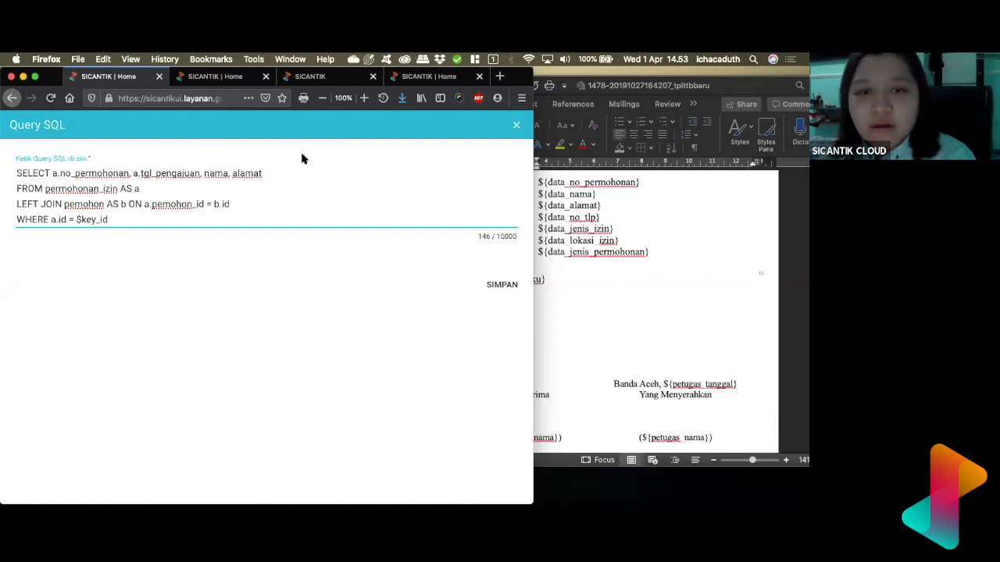
pyautogui.click(211, 173)
pyautogui.write('b.')
pyautogui.click(240, 174)
pyautogui.write('b.')
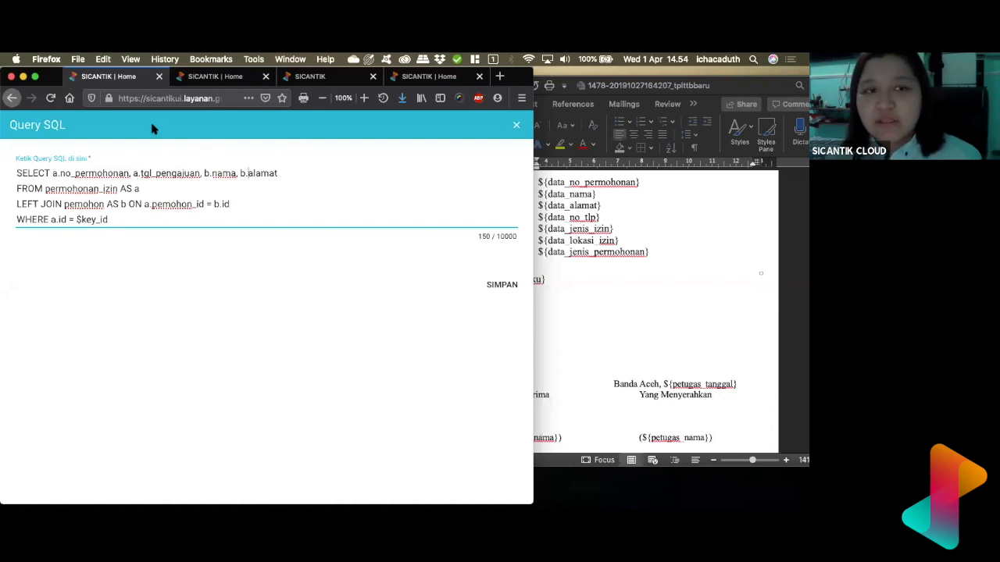
# Step: Add a second blank LEFT JOIN line before the WHERE clause
pyautogui.click(239, 207)
pyautogui.press('Return')
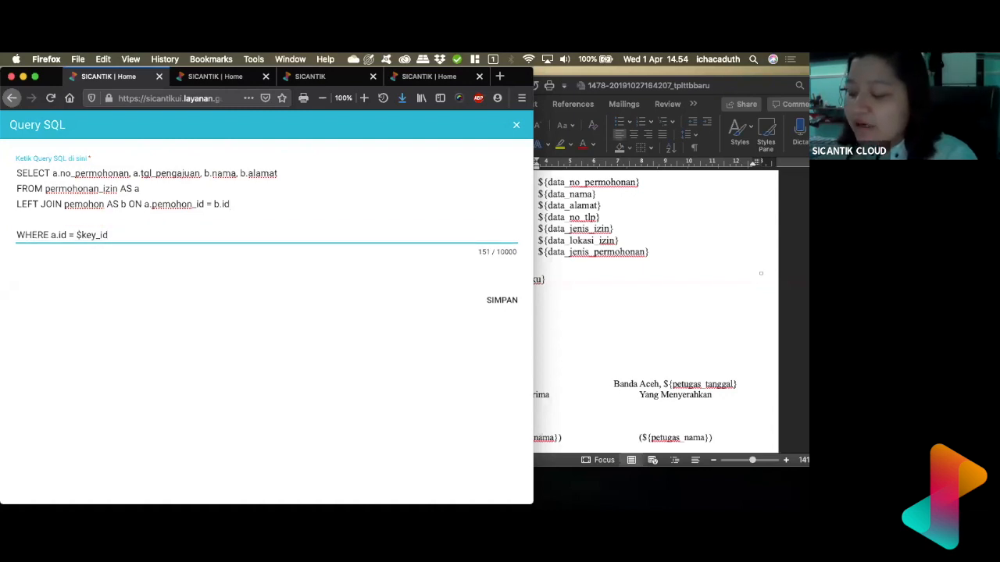
pyautogui.write('L')
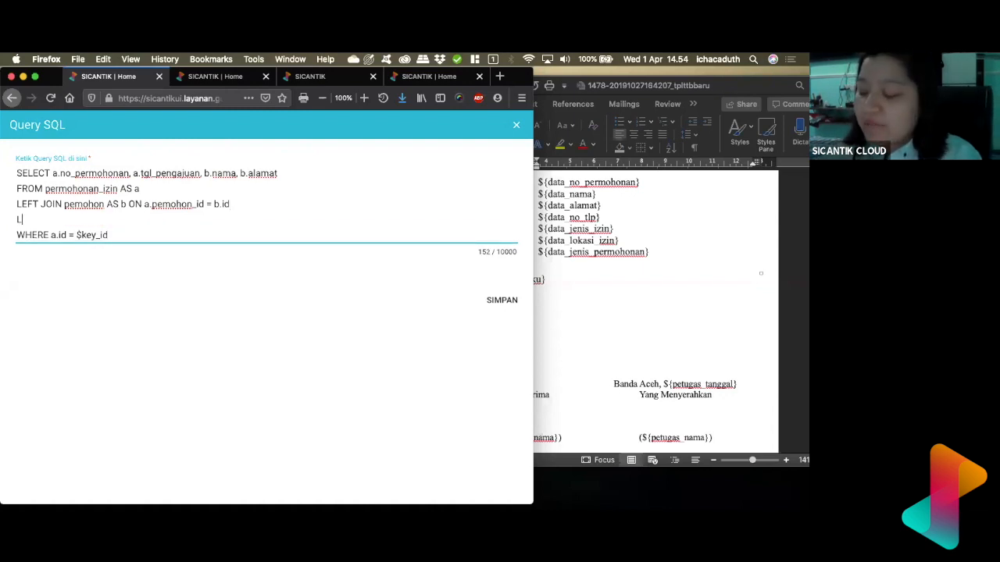
pyautogui.write('EFT JOIN')
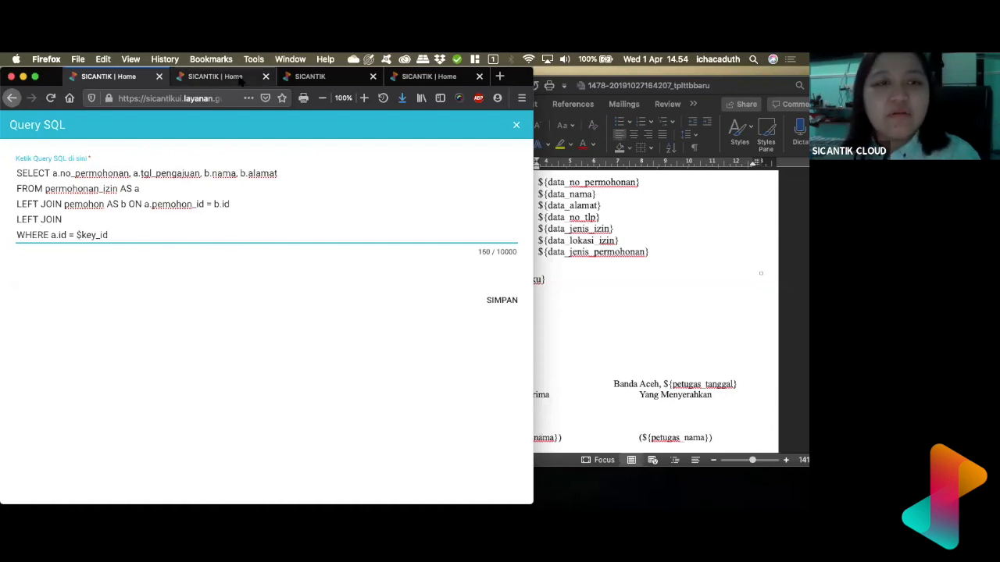
# Step: Leave the datatable editor and return to the Datatabel list
pyautogui.click(312, 79)
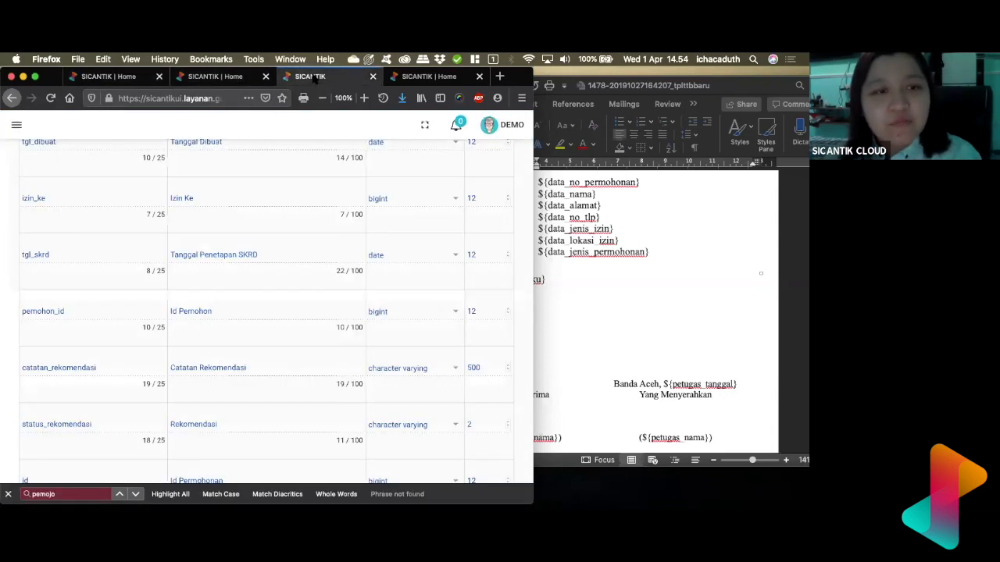
pyautogui.scroll(10, 334, 185)
pyautogui.scroll(10, 333, 185)
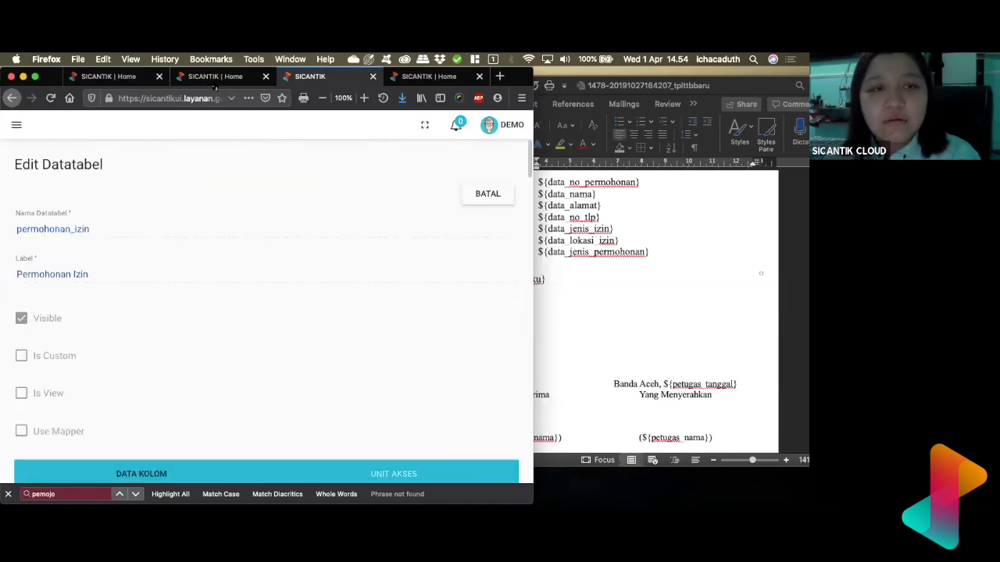
pyautogui.click(235, 76)
pyautogui.scroll(10, 418, 157)
pyautogui.click(485, 199)
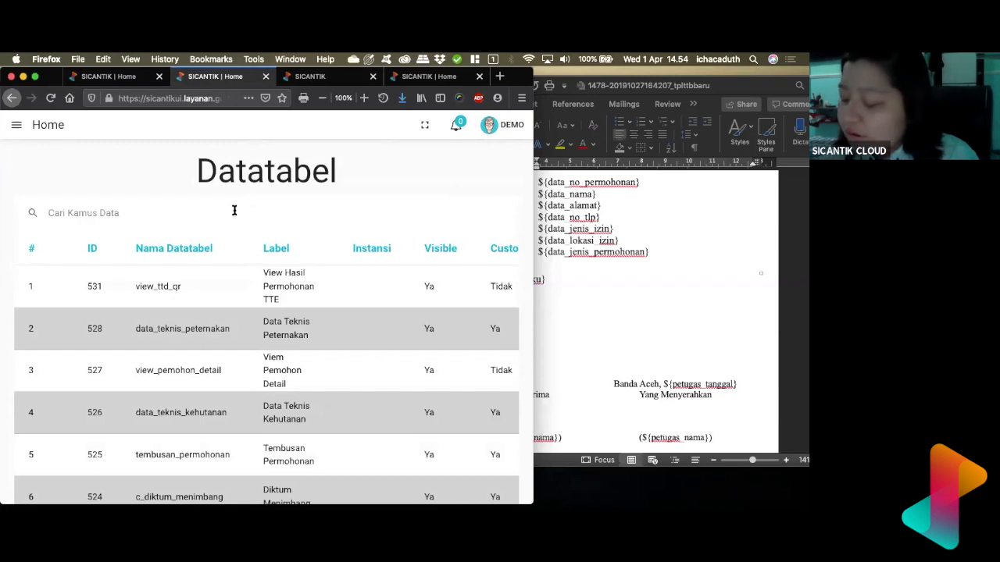
# Step: Find the perusahaan datatable and review columns like nama_perusahaan, npwp and no_register
pyautogui.write('perus')
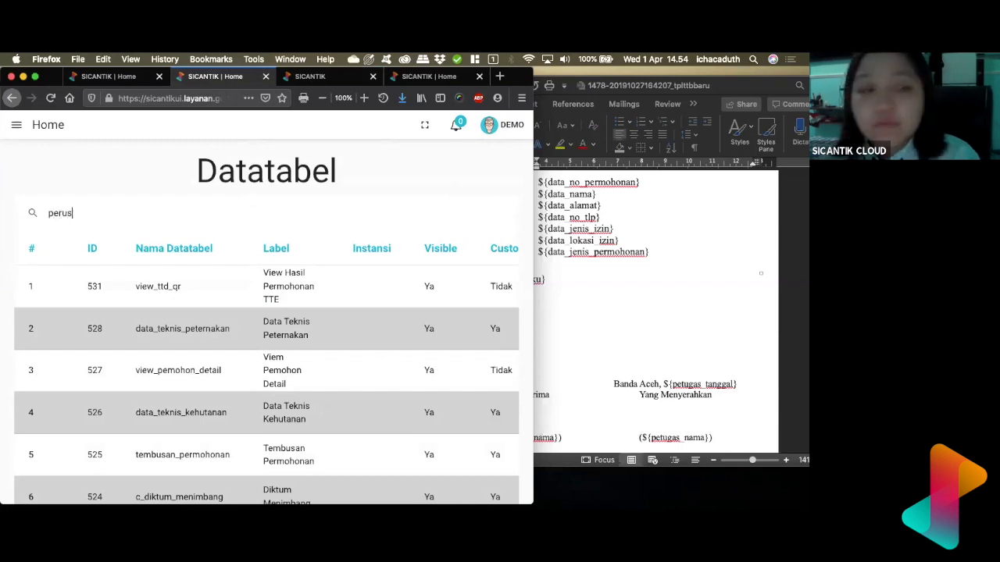
pyautogui.write('ahaan')
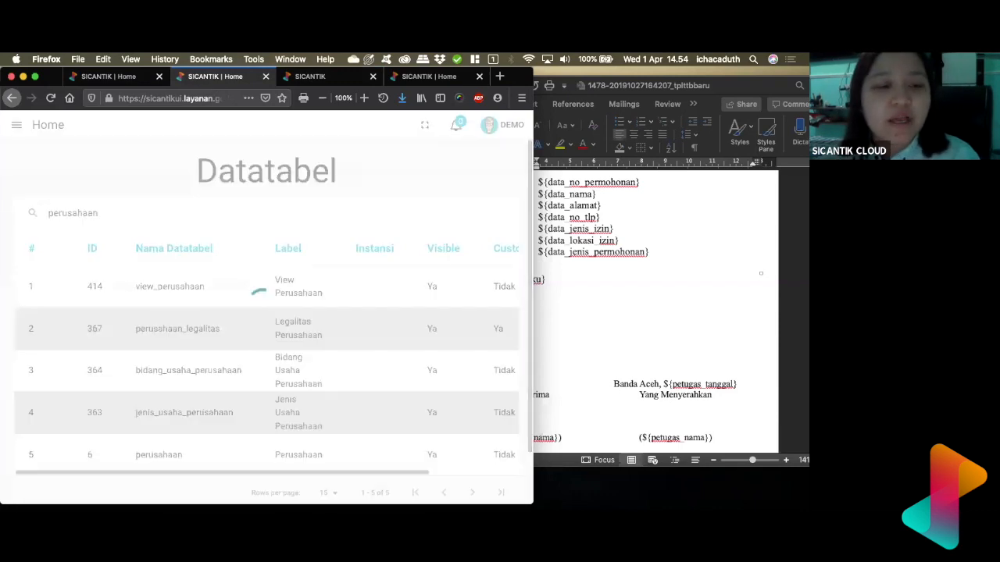
pyautogui.scroll(-2, 361, 395)
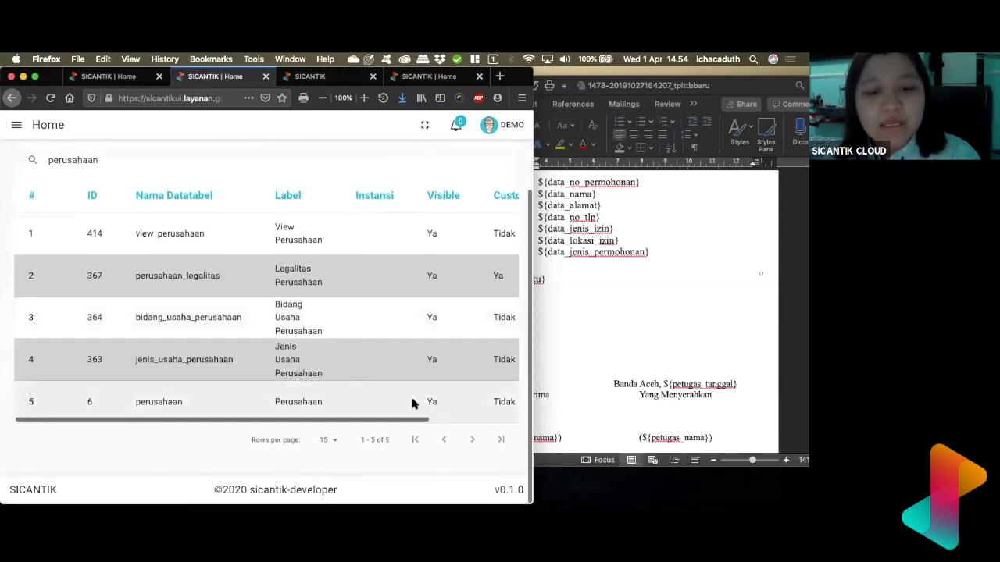
pyautogui.hscroll(3, 412, 403)
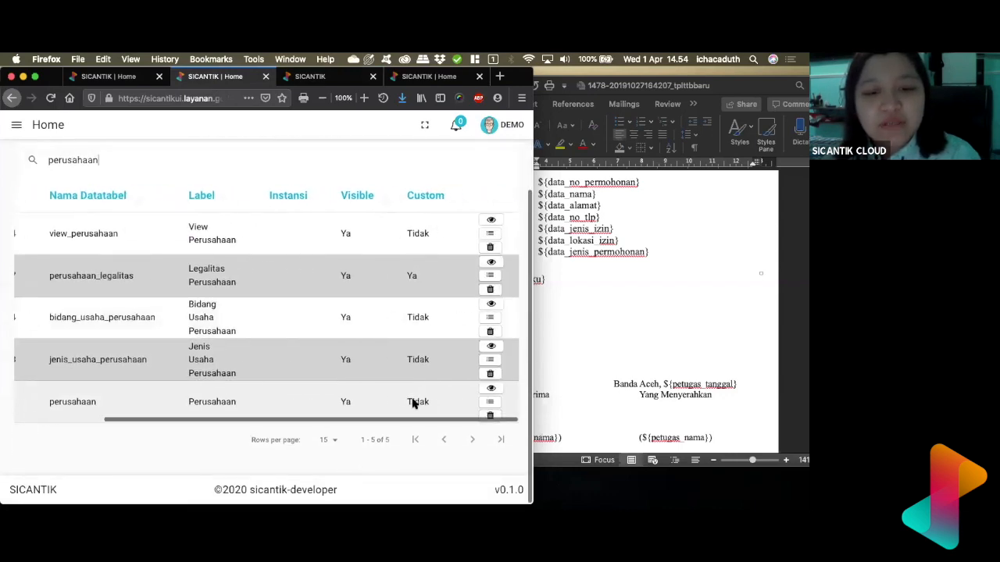
pyautogui.click(492, 390)
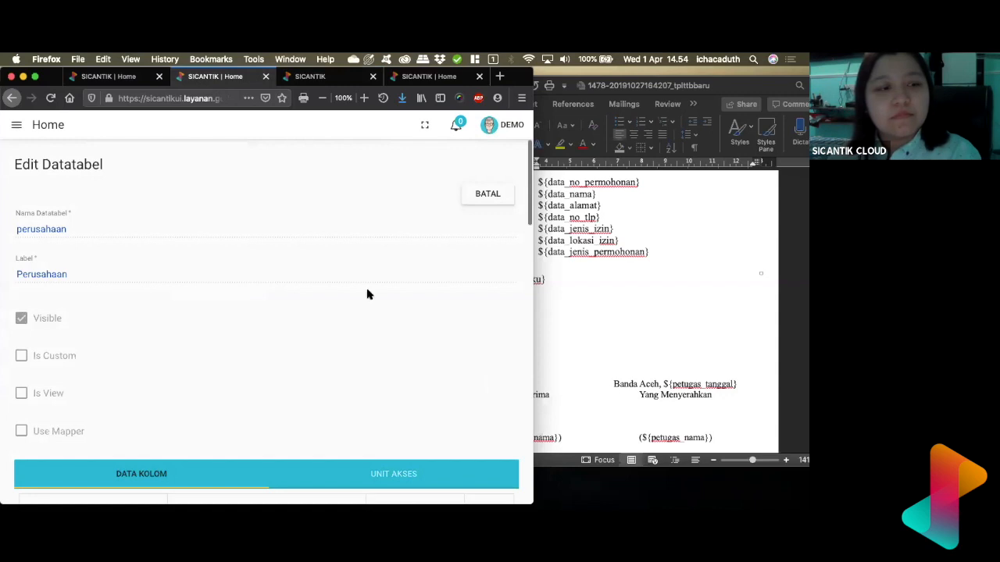
pyautogui.scroll(-2, 240, 364)
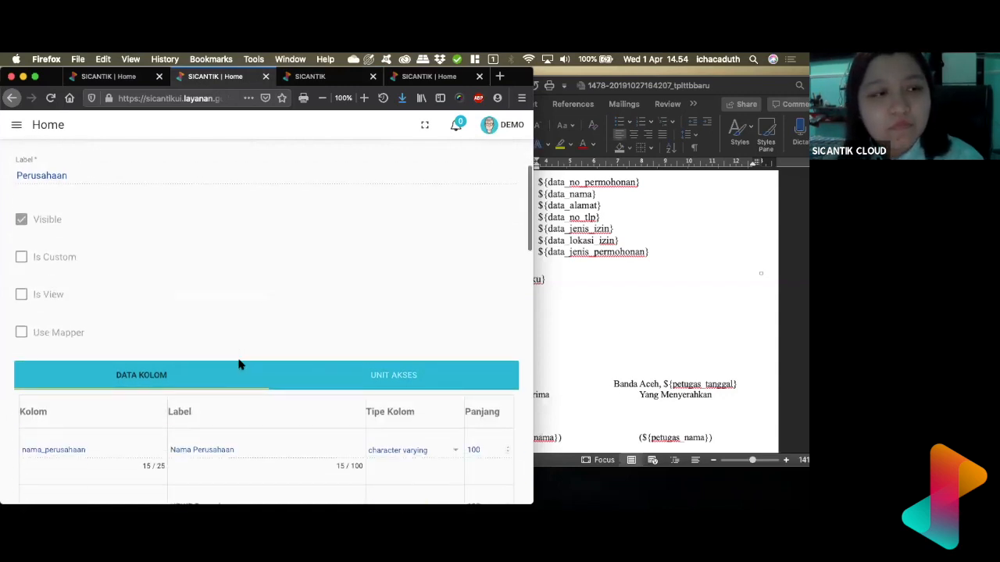
pyautogui.scroll(-3, 240, 364)
pyautogui.scroll(-1, 240, 365)
pyautogui.scroll(-1, 239, 365)
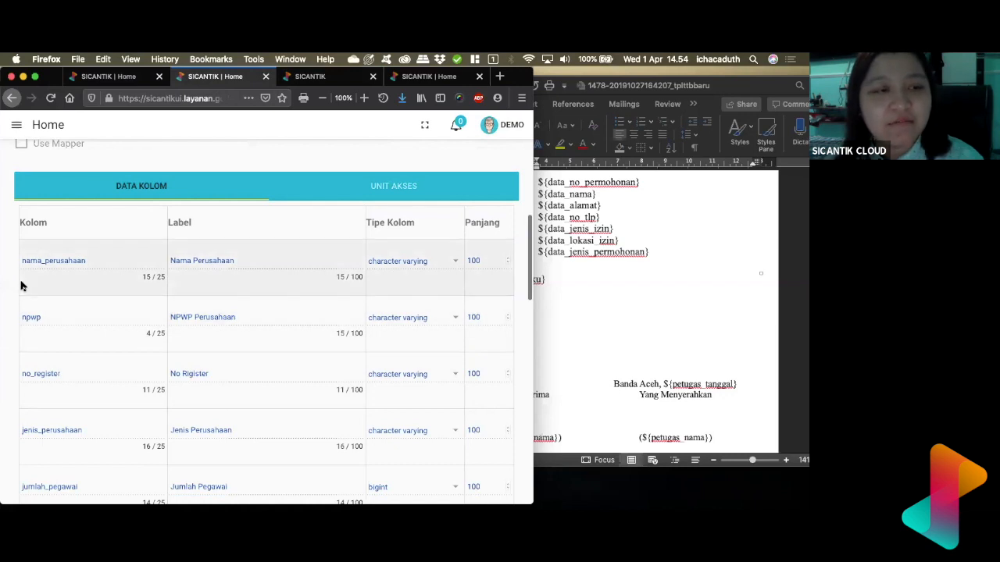
pyautogui.scroll(4, 27, 283)
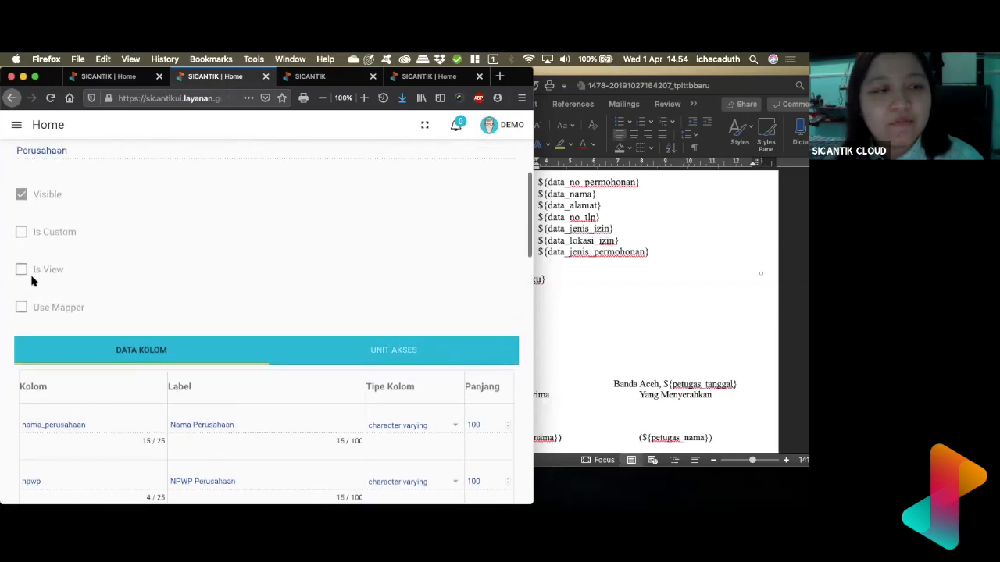
pyautogui.scroll(1, 32, 282)
pyautogui.scroll(1, 35, 258)
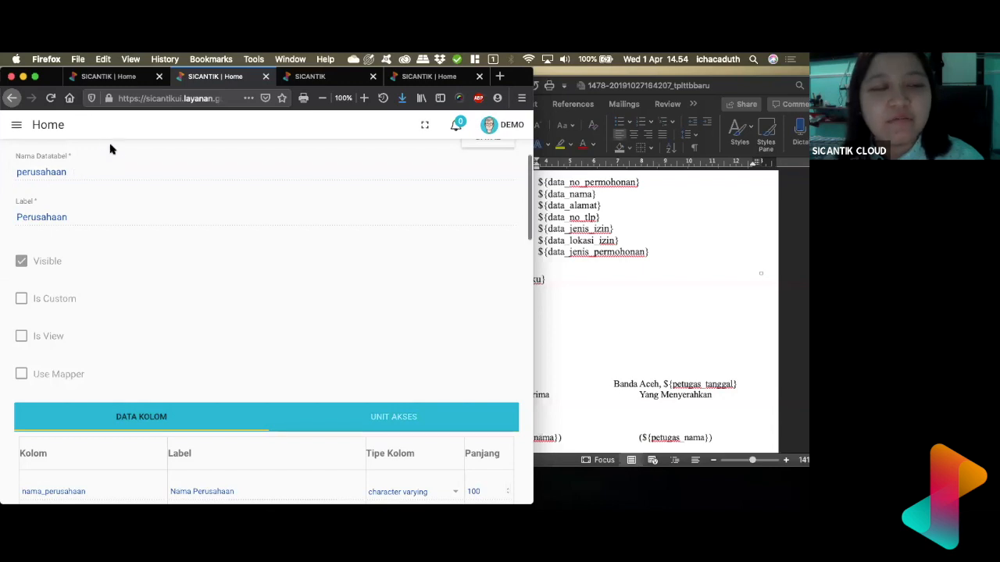
# Step: Complete the second join line as LEFT JOIN perusahaan AS d ON
pyautogui.click(112, 76)
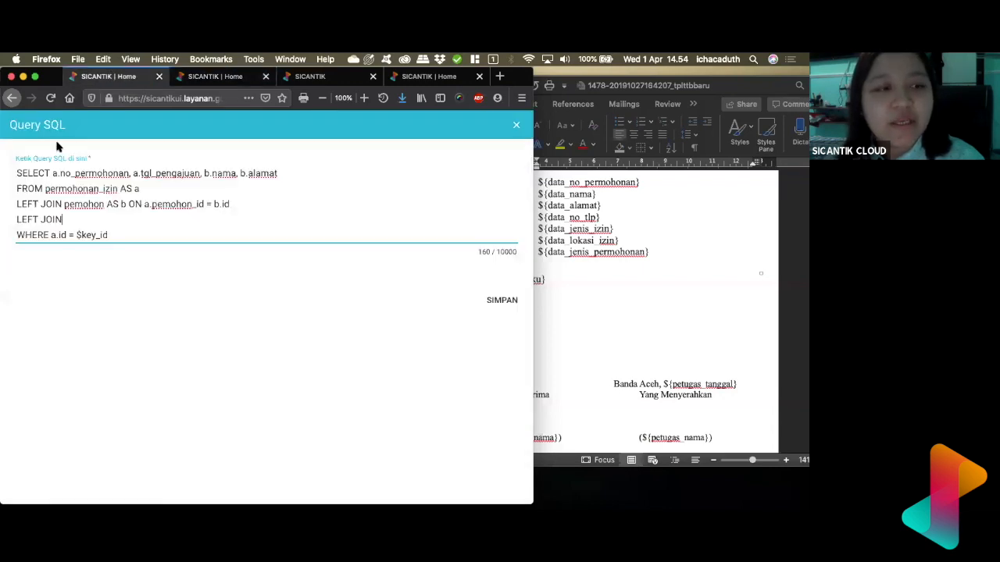
pyautogui.click(81, 224)
pyautogui.write('perusahaan ')
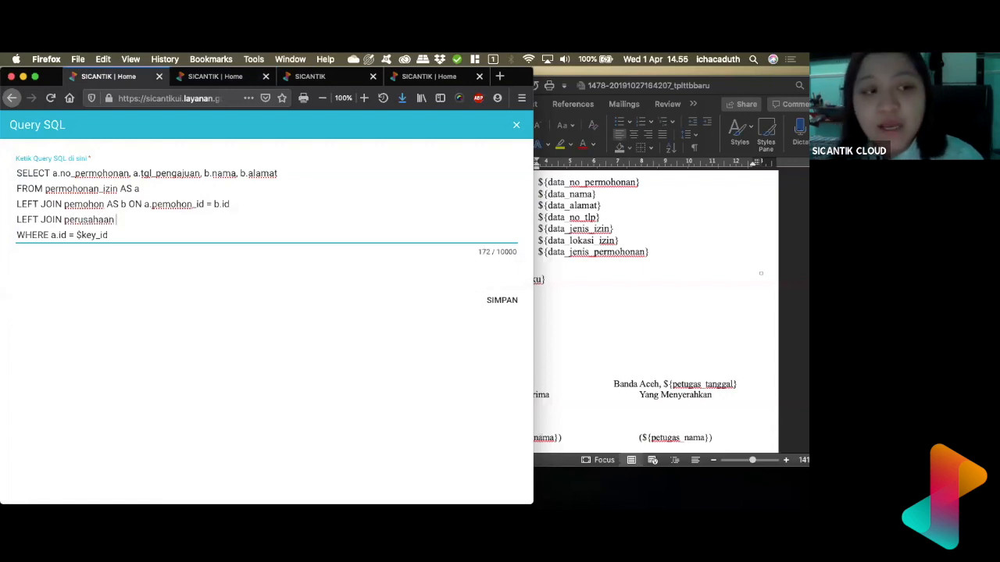
pyautogui.write('AS')
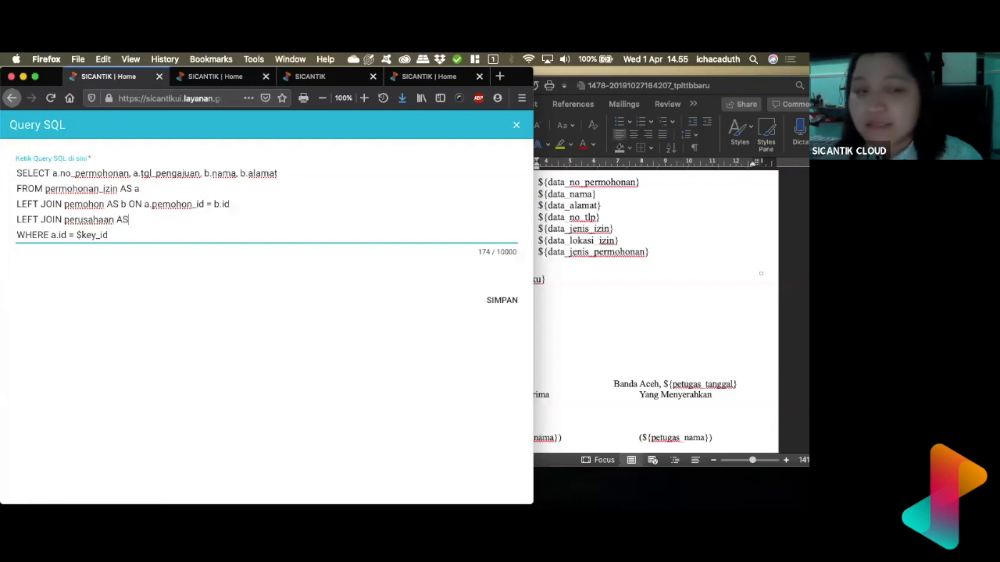
pyautogui.write(' d')
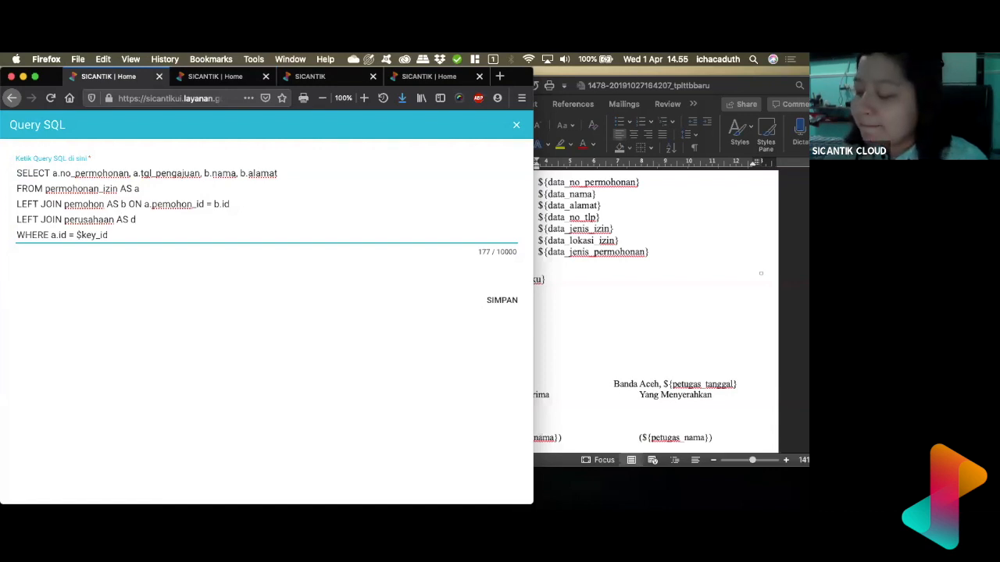
pyautogui.write('OIN')
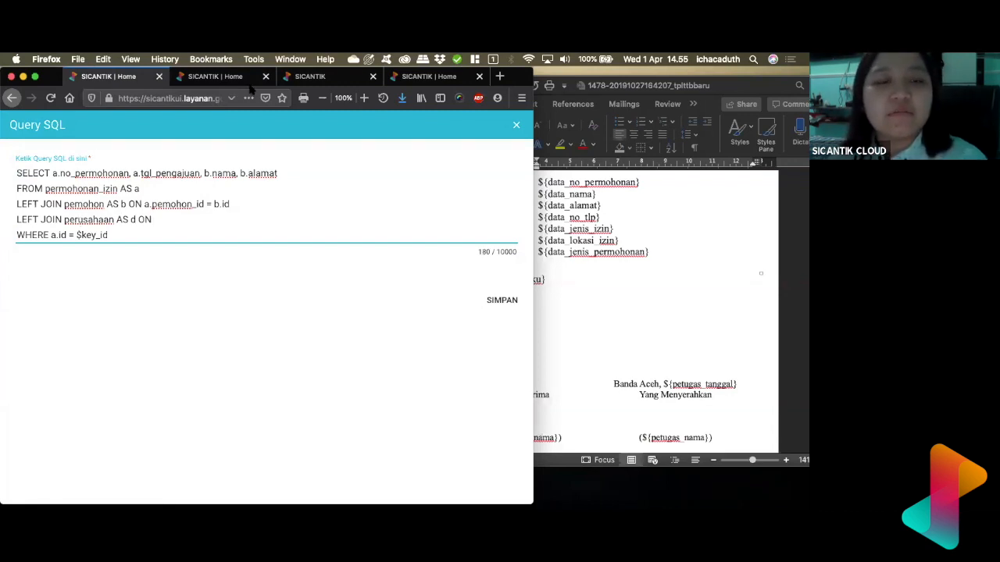
pyautogui.click(284, 81)
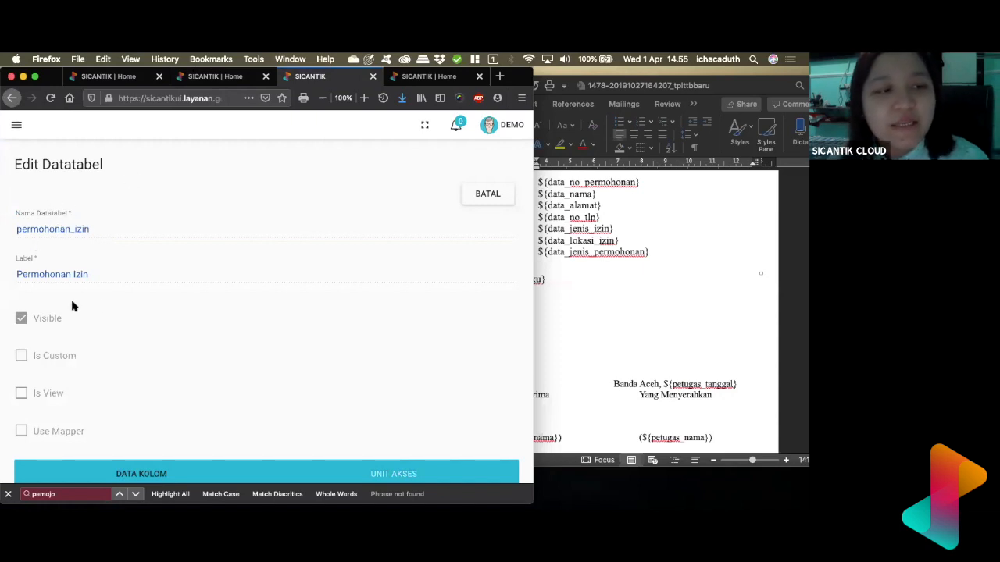
pyautogui.scroll(-1, 82, 353)
pyautogui.scroll(-3, 82, 353)
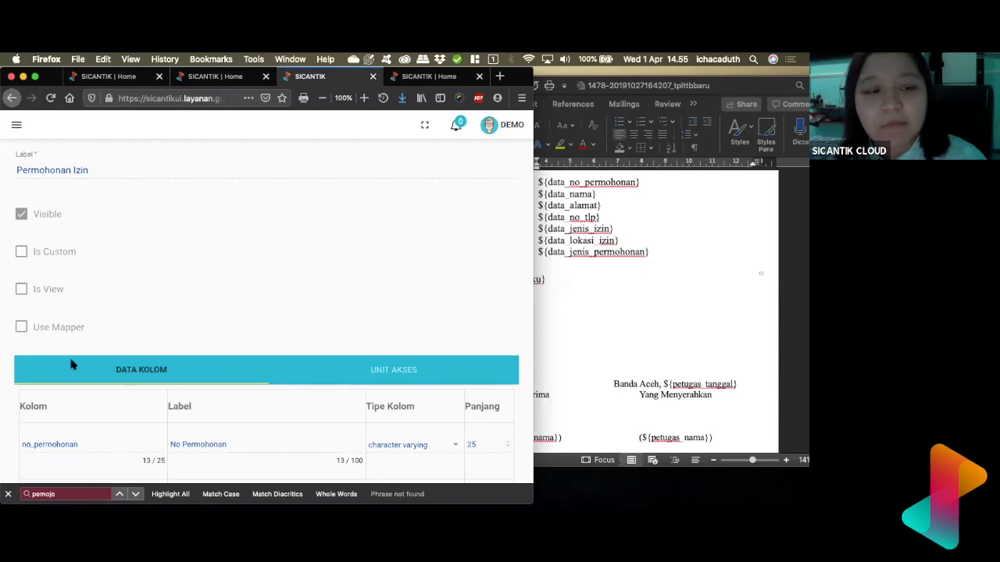
pyautogui.scroll(-3, 92, 366)
pyautogui.scroll(-10, 91, 368)
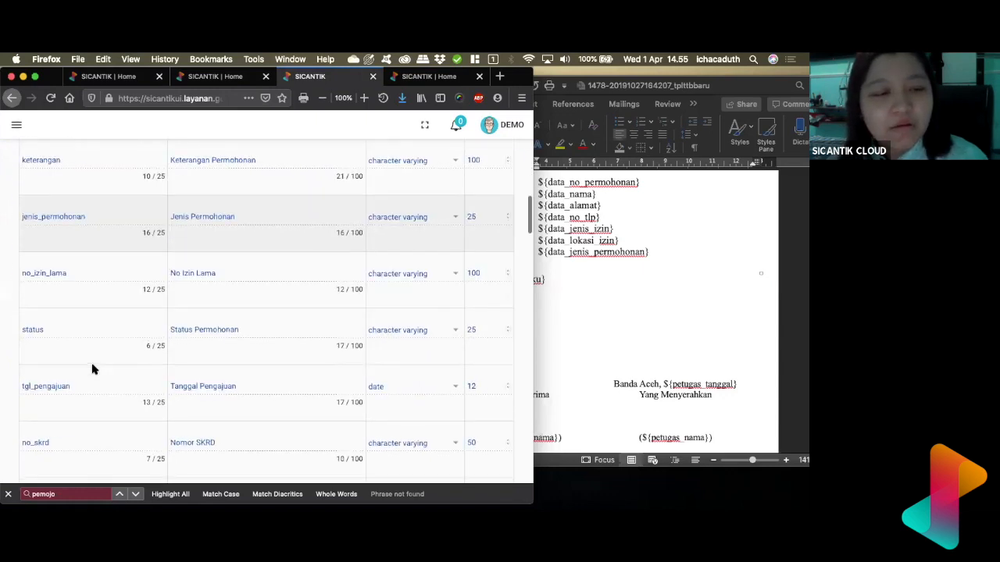
pyautogui.scroll(-2, 92, 367)
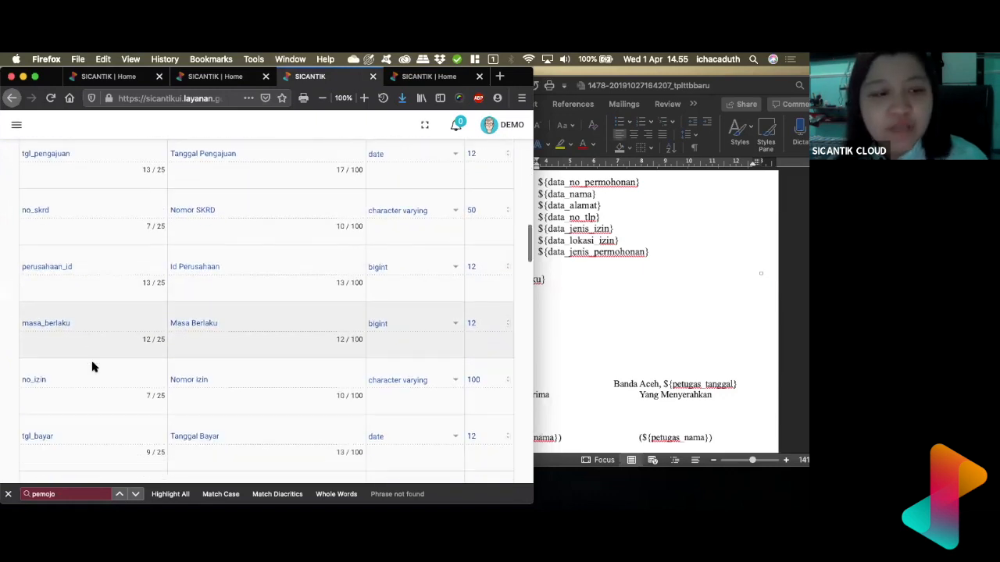
pyautogui.press('super+a')
pyautogui.write('perusahaan')
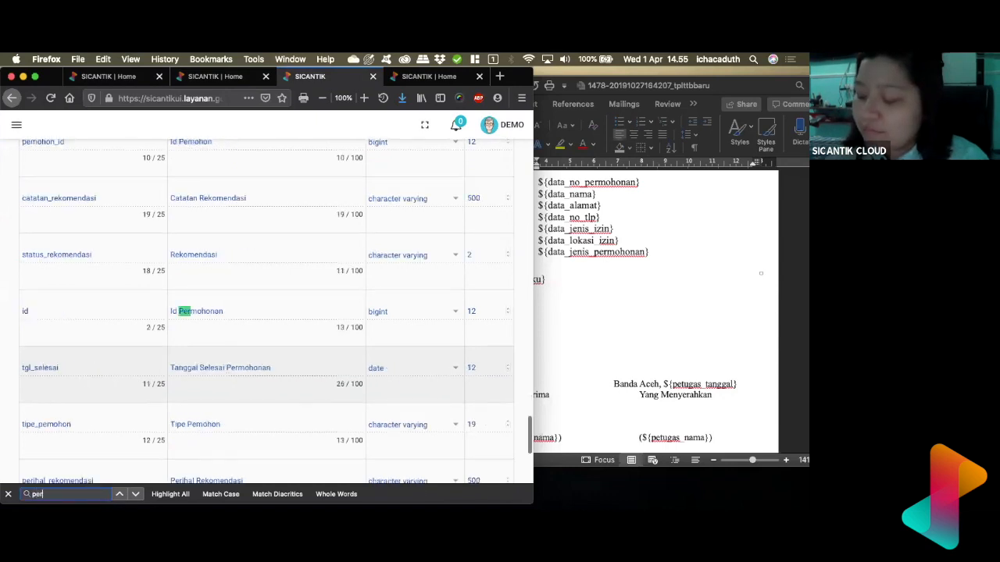
pyautogui.press('Return')
pyautogui.press('Return')
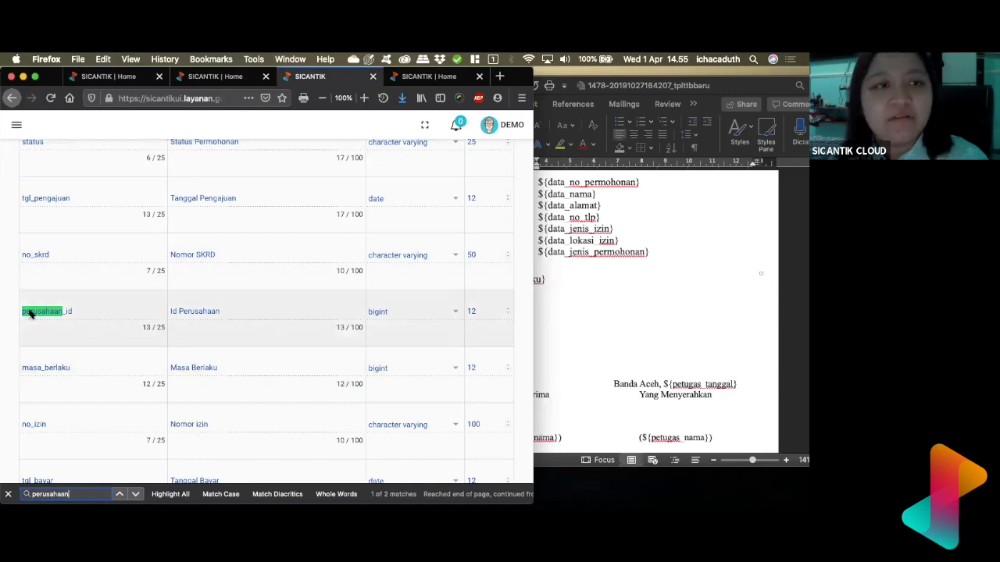
pyautogui.click(123, 81)
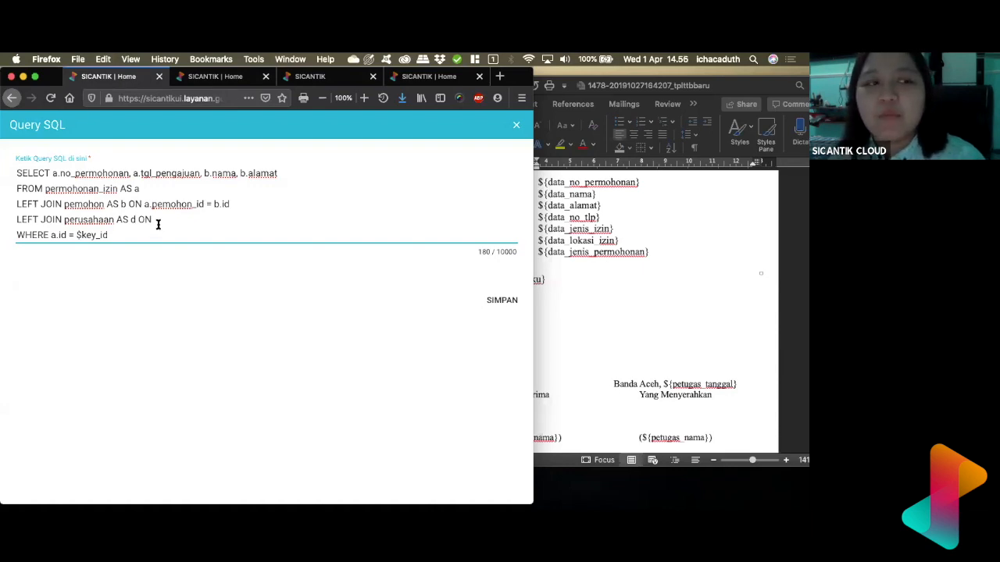
# Step: Write the perusahaan join condition as ON a.perusahaan_id = d.id
pyautogui.moveTo(45, 189); pyautogui.dragTo(143, 189)
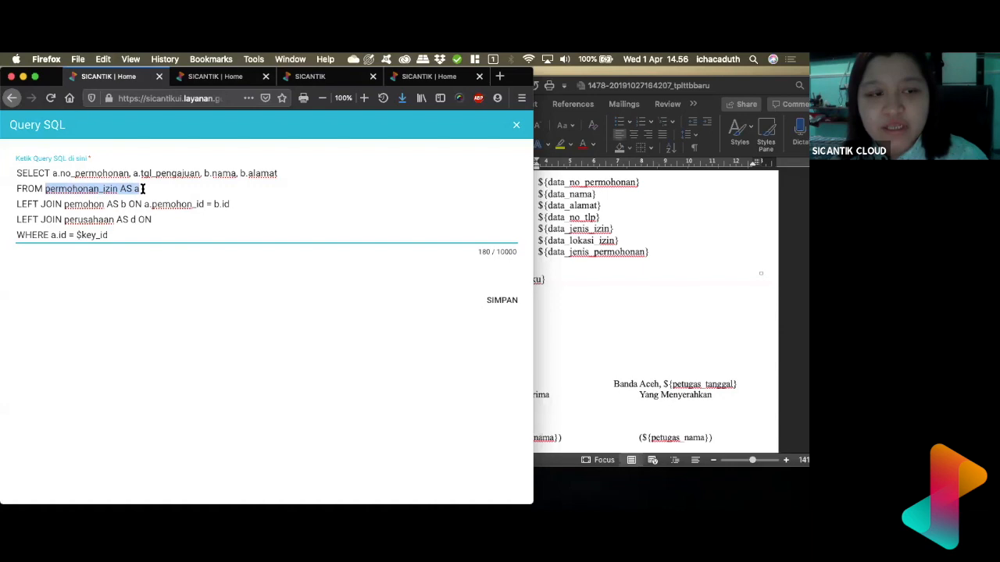
pyautogui.moveTo(62, 220); pyautogui.dragTo(115, 223)
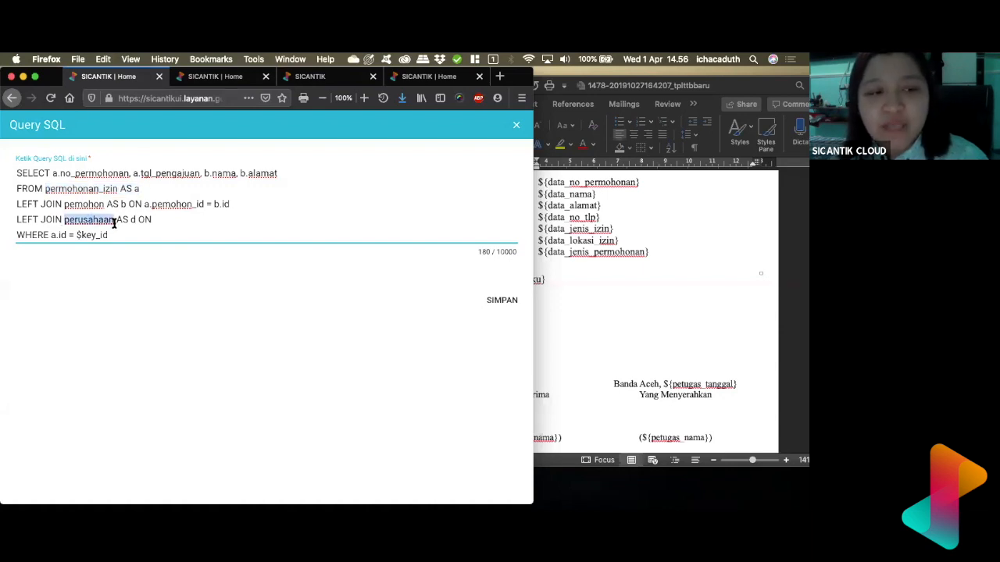
pyautogui.click(171, 219)
pyautogui.write('perusahaa')
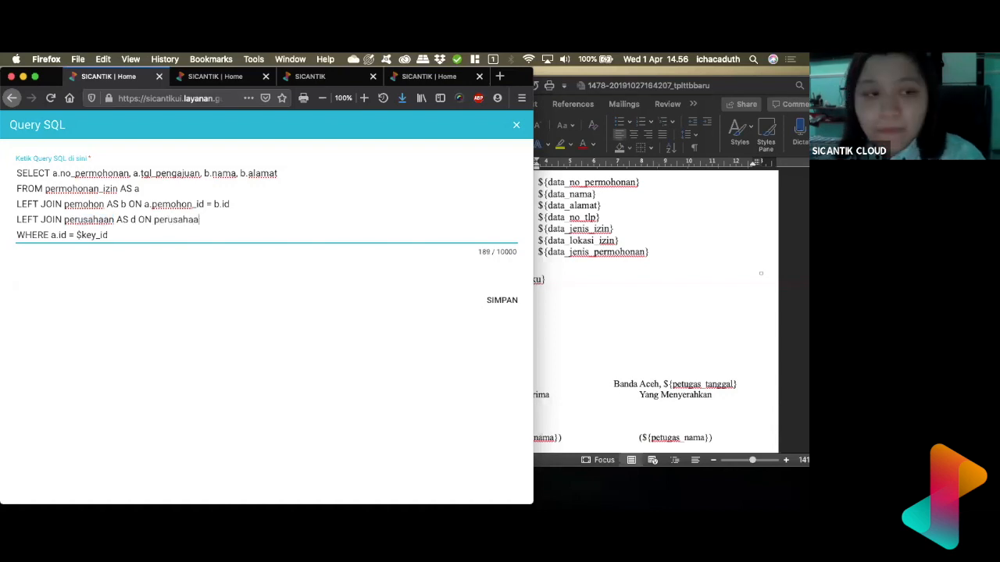
pyautogui.write('n_id')
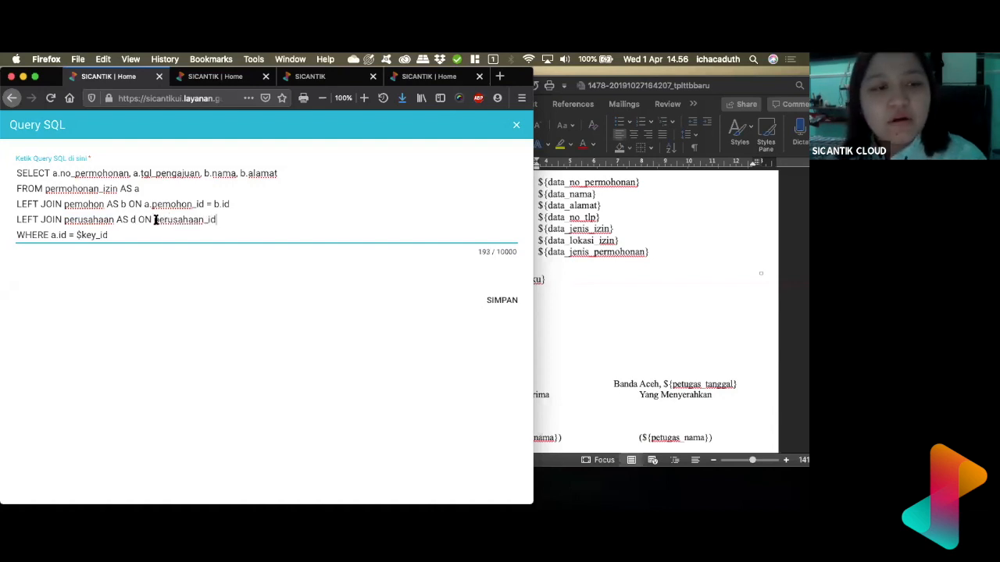
pyautogui.moveTo(154, 219); pyautogui.dragTo(211, 220)
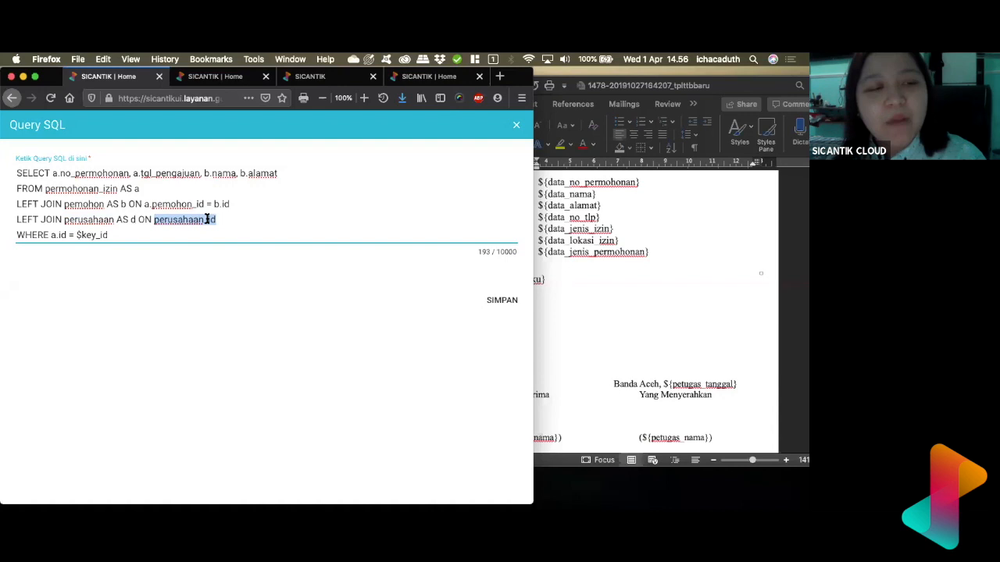
pyautogui.click(151, 220)
pyautogui.write('a.')
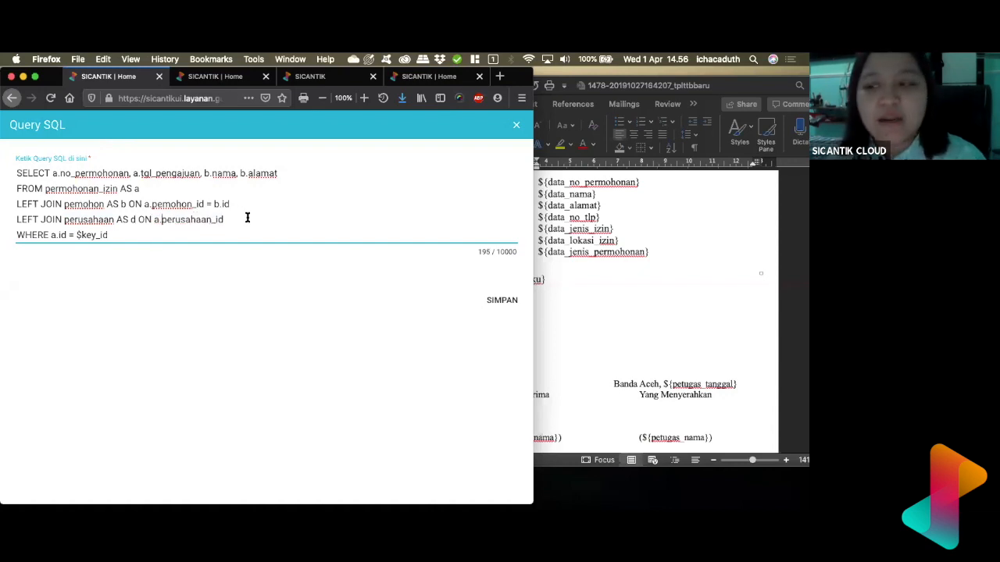
pyautogui.click(247, 218)
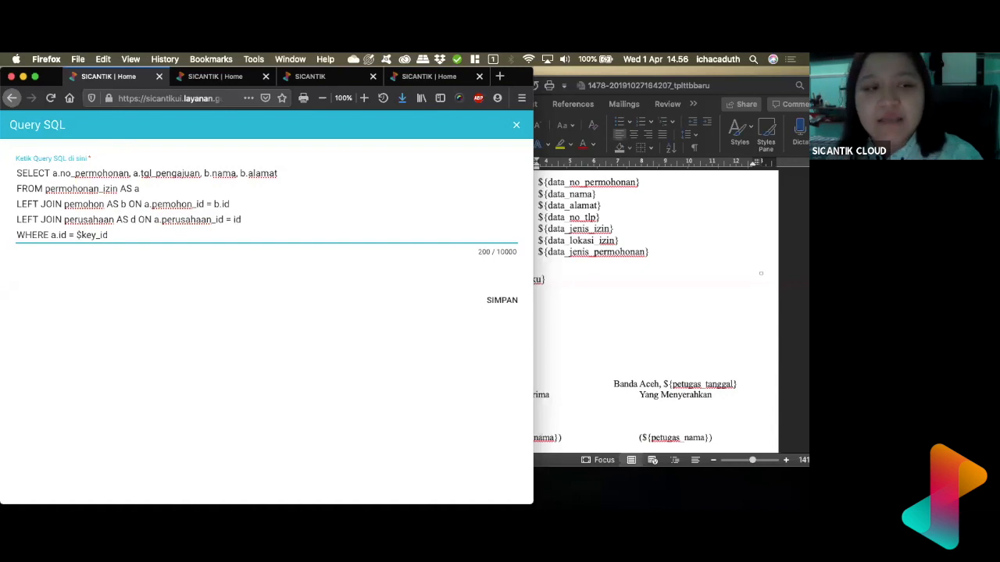
pyautogui.doubleClick(235, 219)
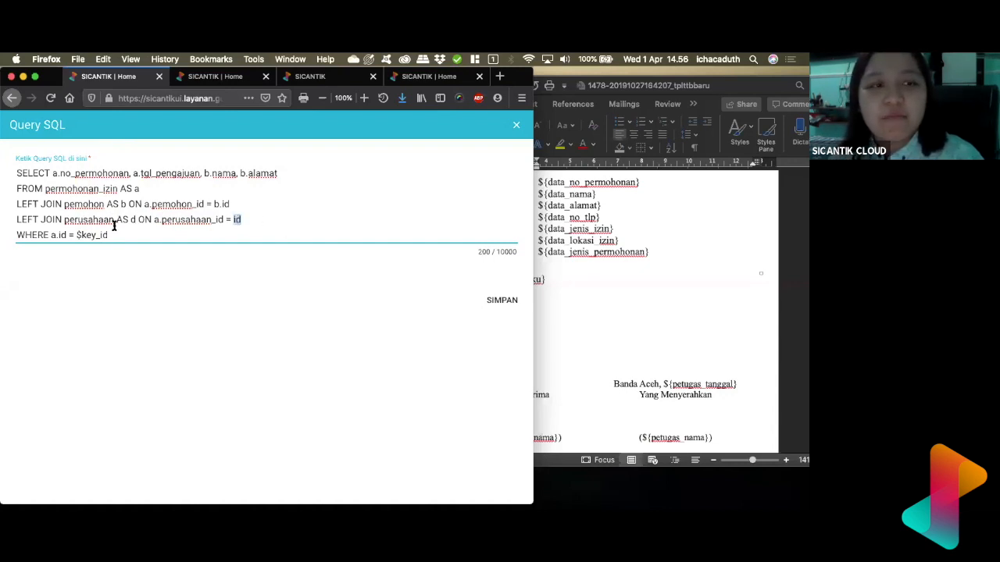
pyautogui.press('Left')
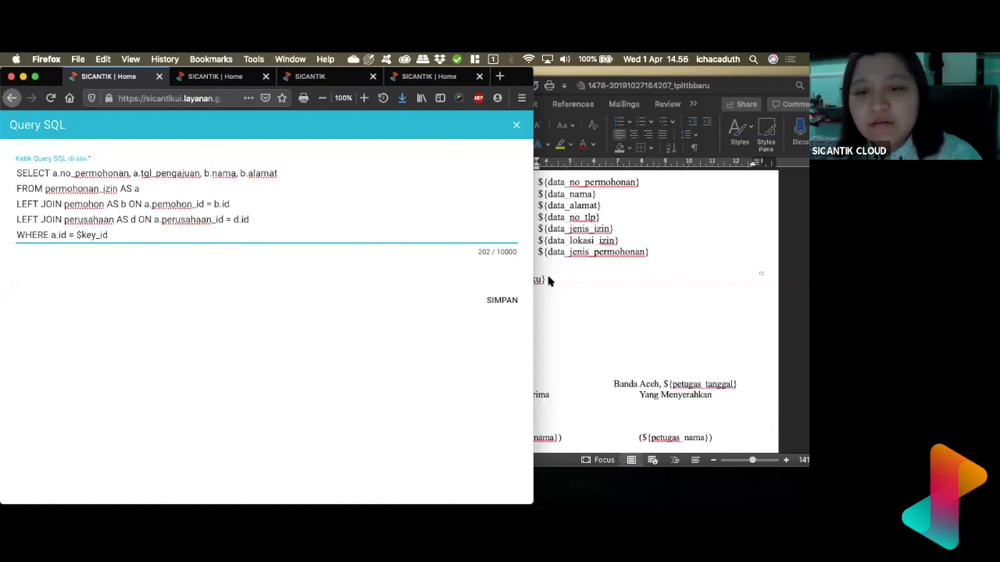
# Step: Save the revised SQL query and open the query test for the 'test' data group in row 4
pyautogui.click(497, 299)
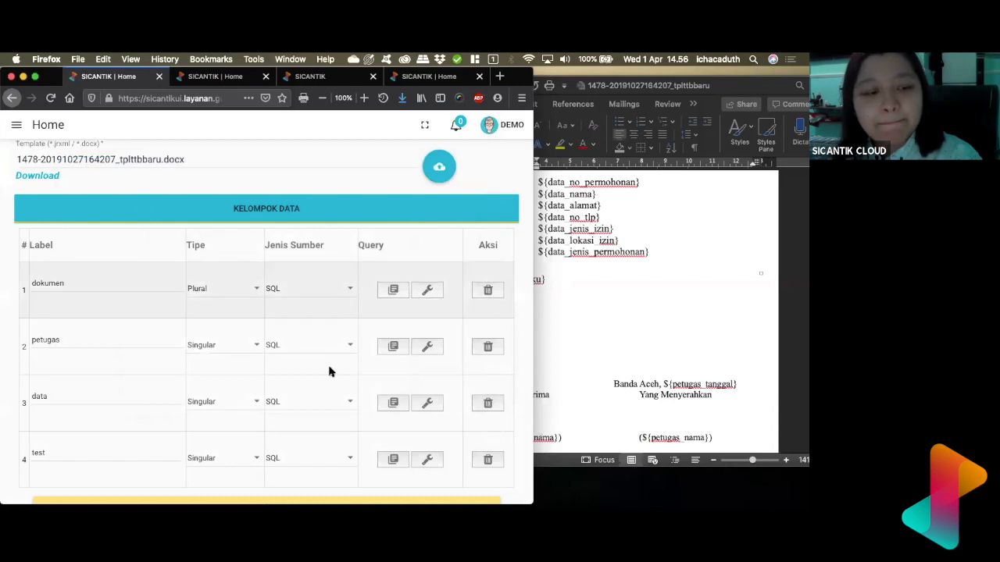
pyautogui.scroll(-3, 328, 371)
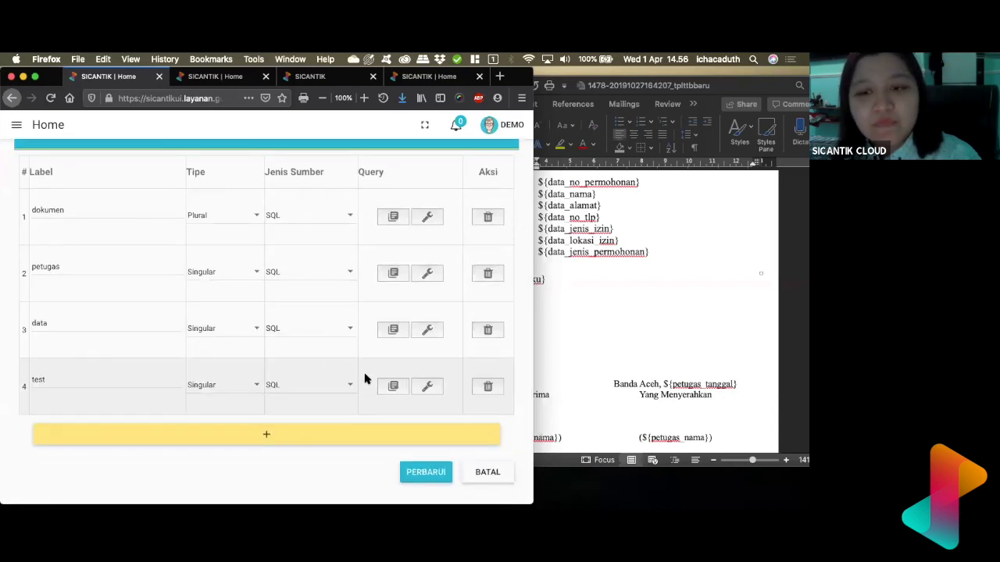
pyautogui.scroll(-1, 442, 397)
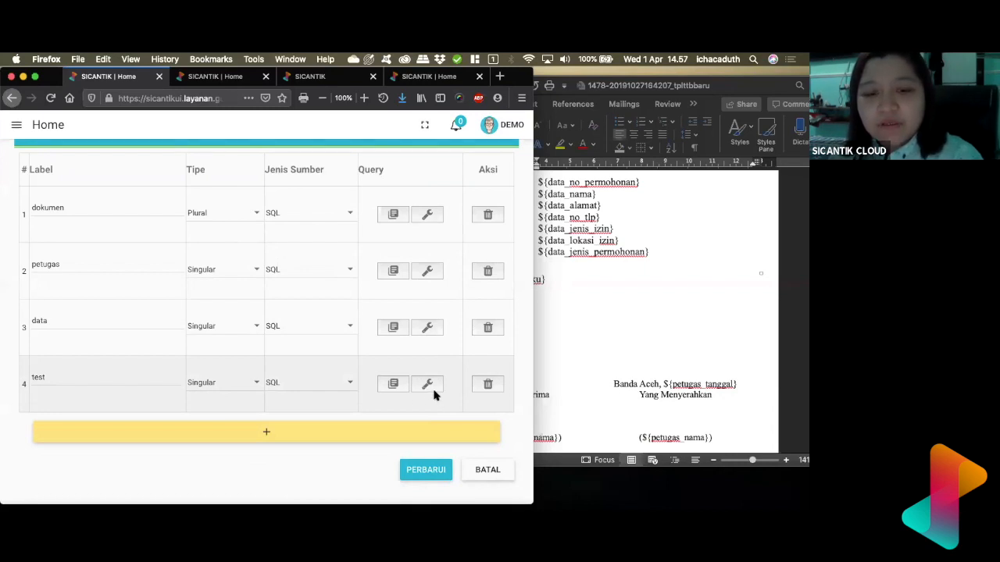
pyautogui.click(428, 385)
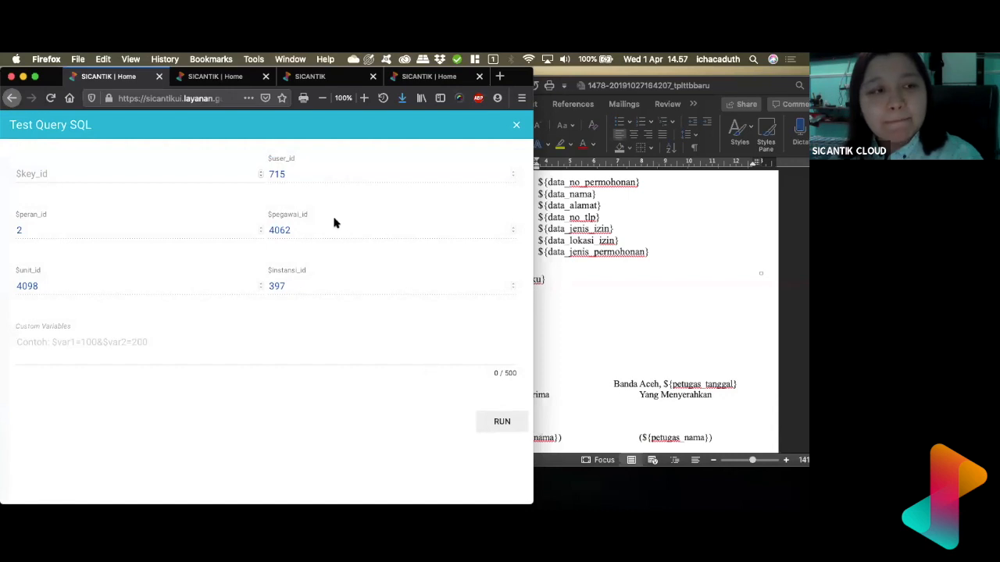
pyautogui.click(70, 164)
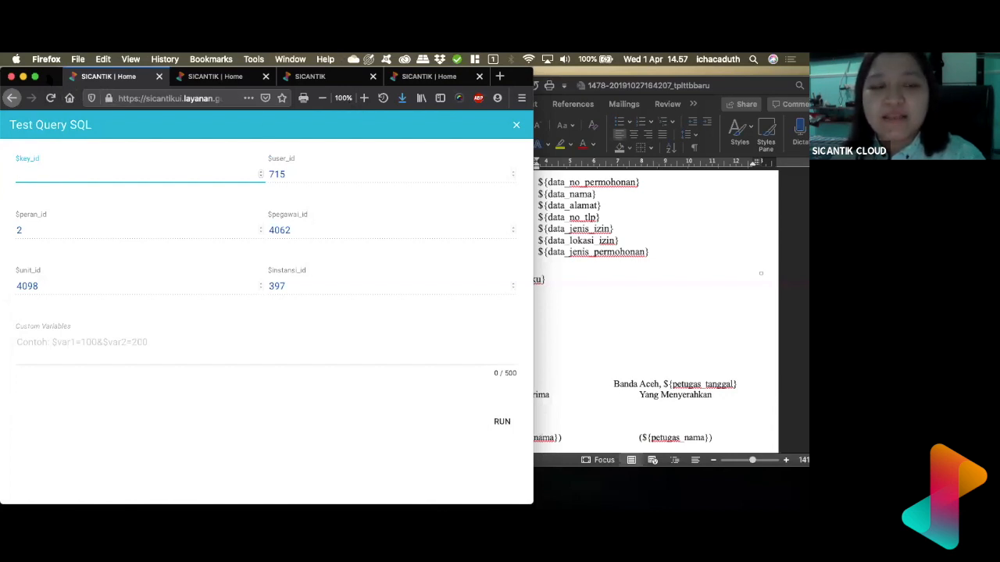
# Step: Close the second SICANTIK Home tab and the tab showing the column table
pyautogui.click(188, 77)
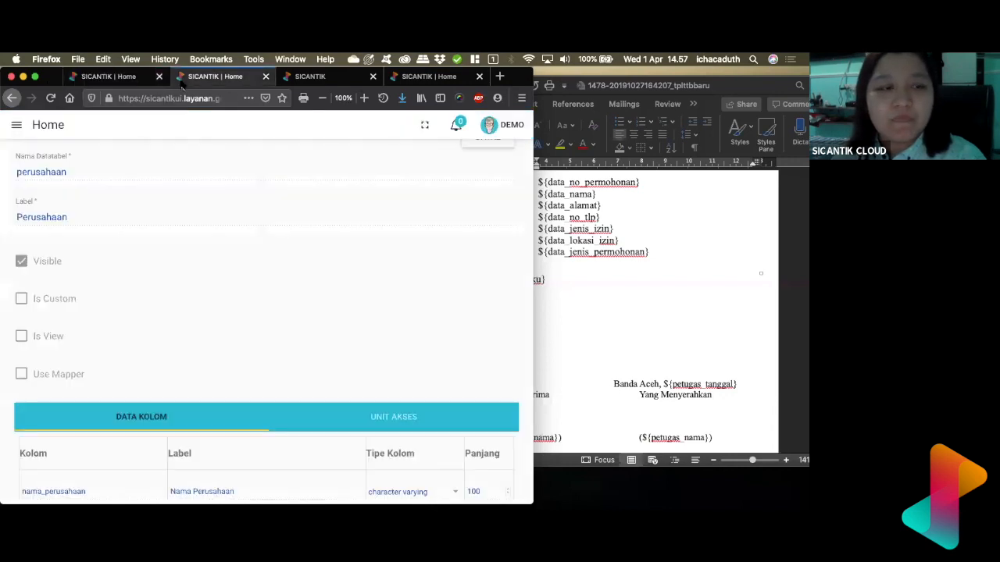
pyautogui.click(134, 80)
pyautogui.click(199, 78)
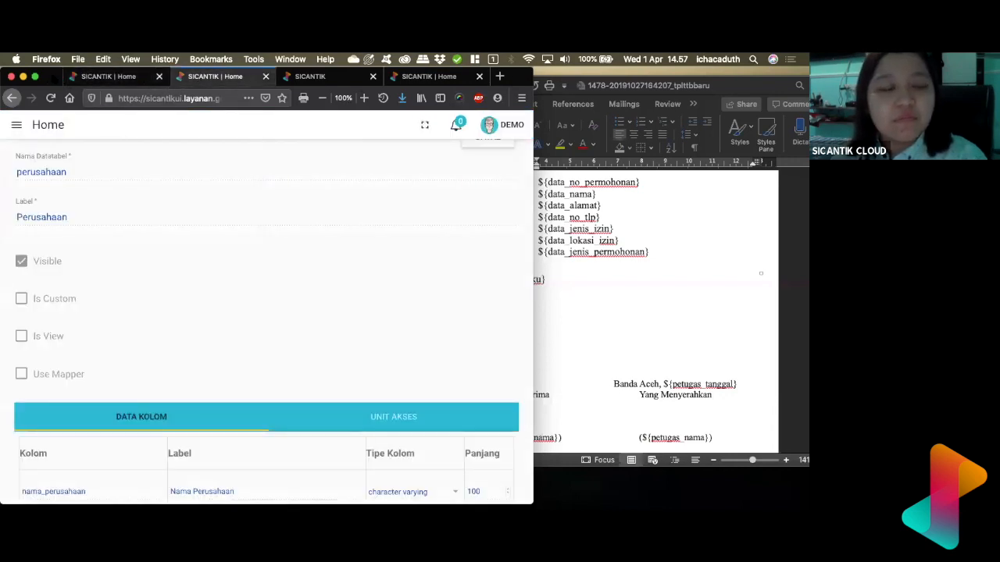
pyautogui.moveTo(54, 78); pyautogui.dragTo(54, 178)
pyautogui.click(266, 177)
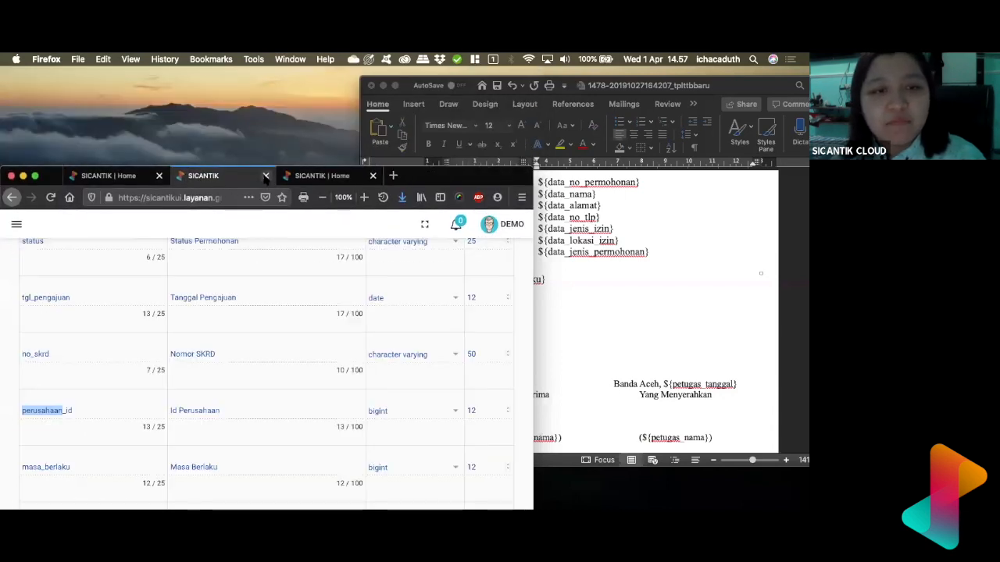
pyautogui.click(265, 176)
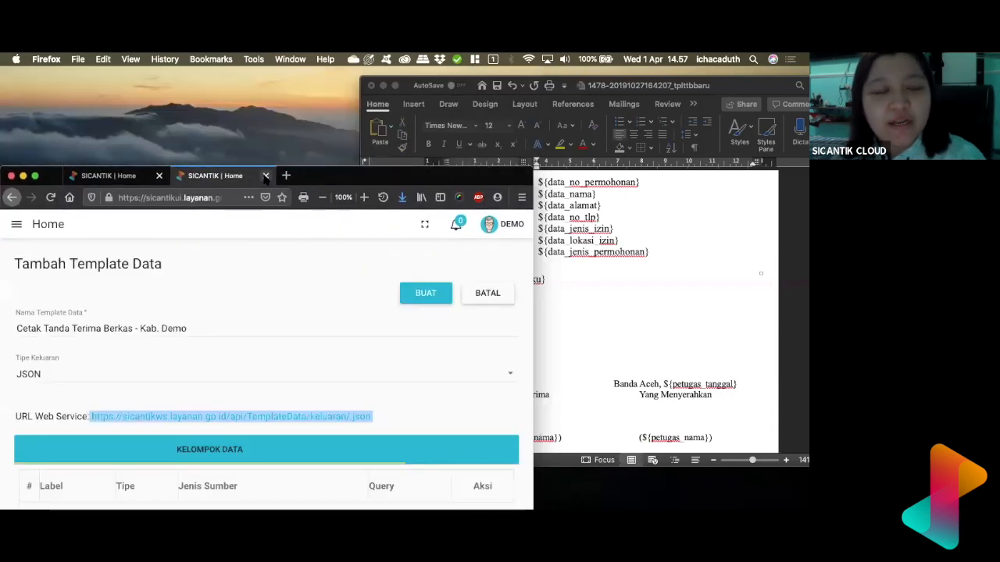
# Step: Load the SiCantik home page in a new browser tab
pyautogui.moveTo(286, 176); pyautogui.dragTo(298, 87)
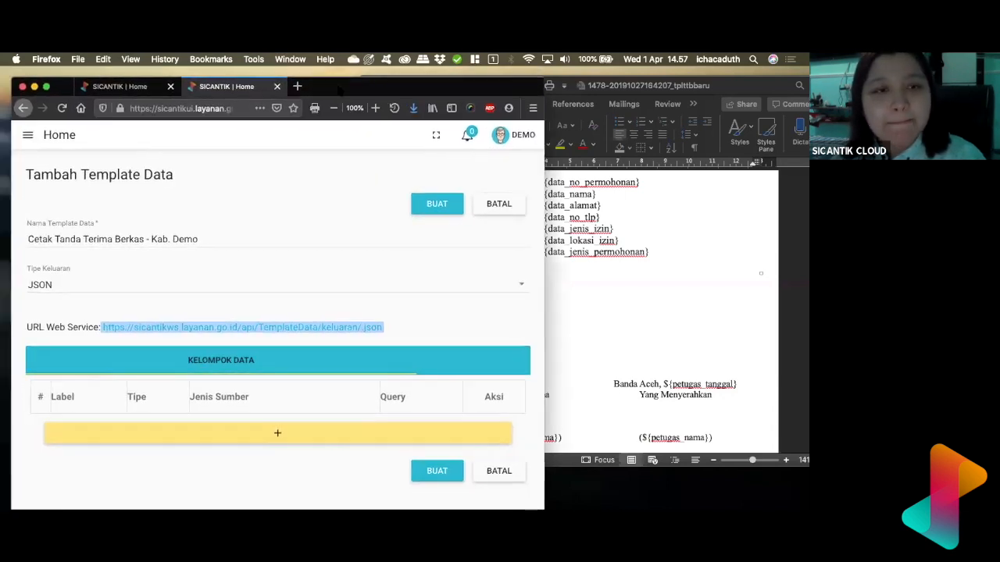
pyautogui.click(298, 87)
pyautogui.write('sicantikui.layanan.go.id/')
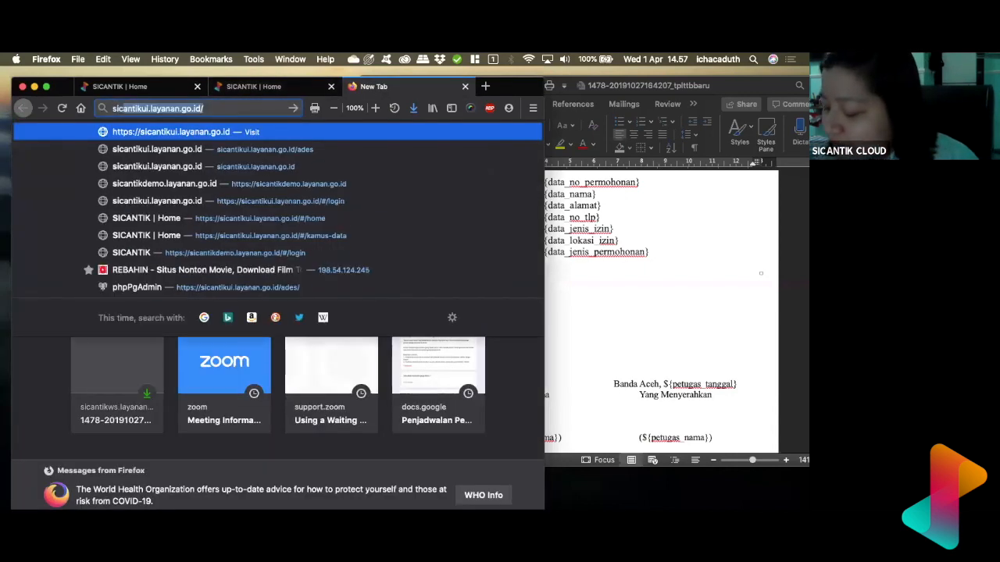
pyautogui.press('Return')
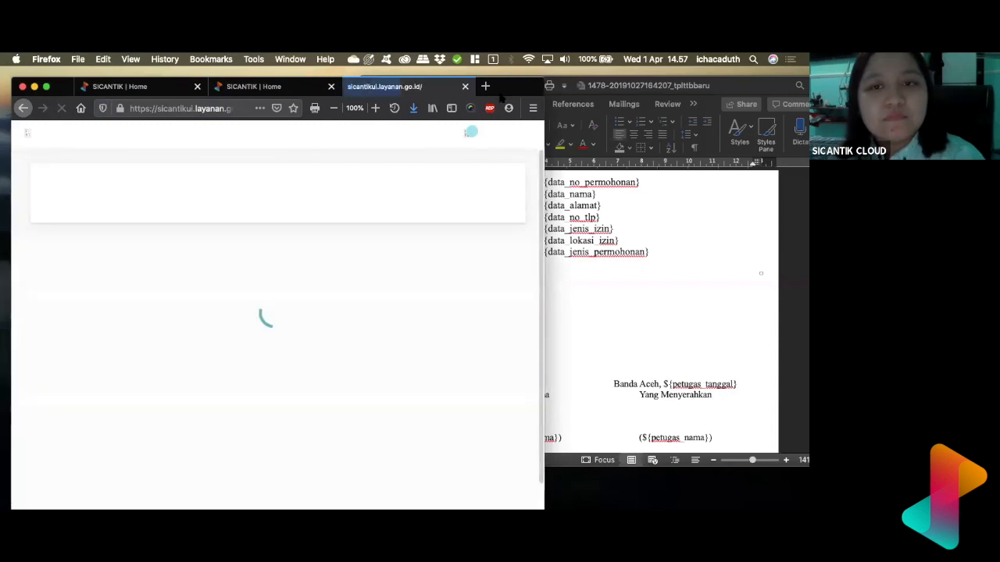
pyautogui.moveTo(67, 94); pyautogui.dragTo(62, 92)
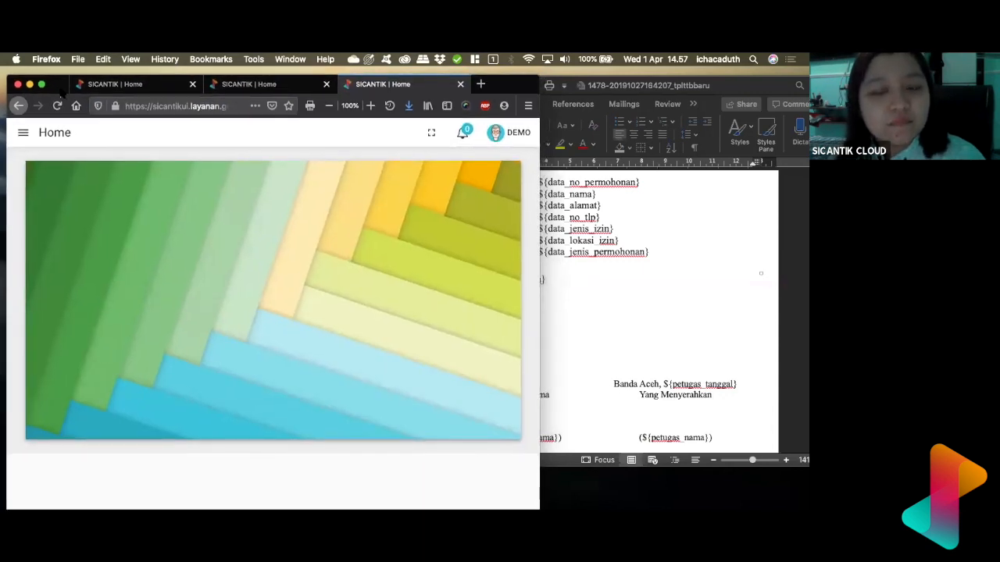
# Step: On the first tab, close and reopen the Test Query SQL dialog for the test data group
pyautogui.click(24, 133)
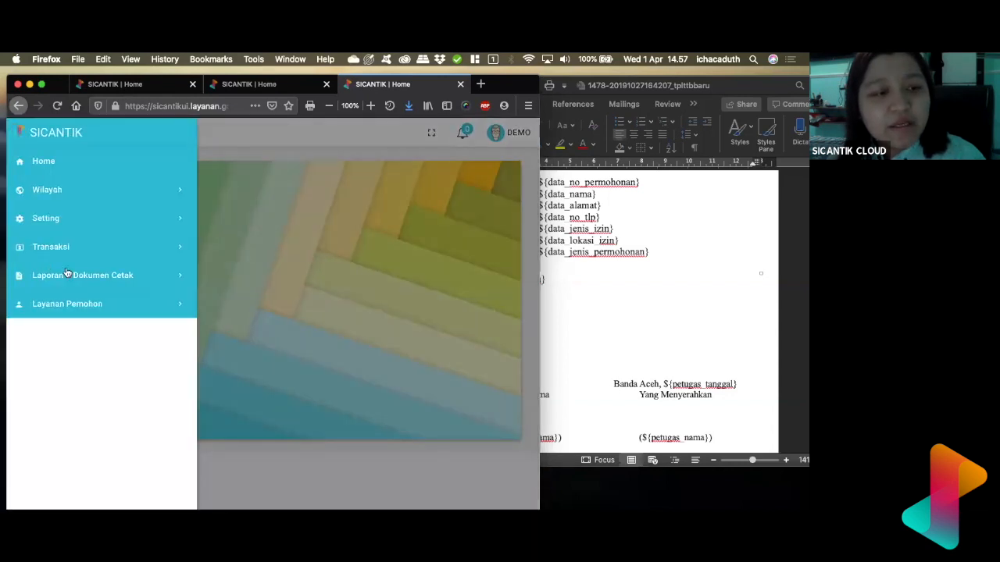
pyautogui.click(118, 83)
pyautogui.click(512, 140)
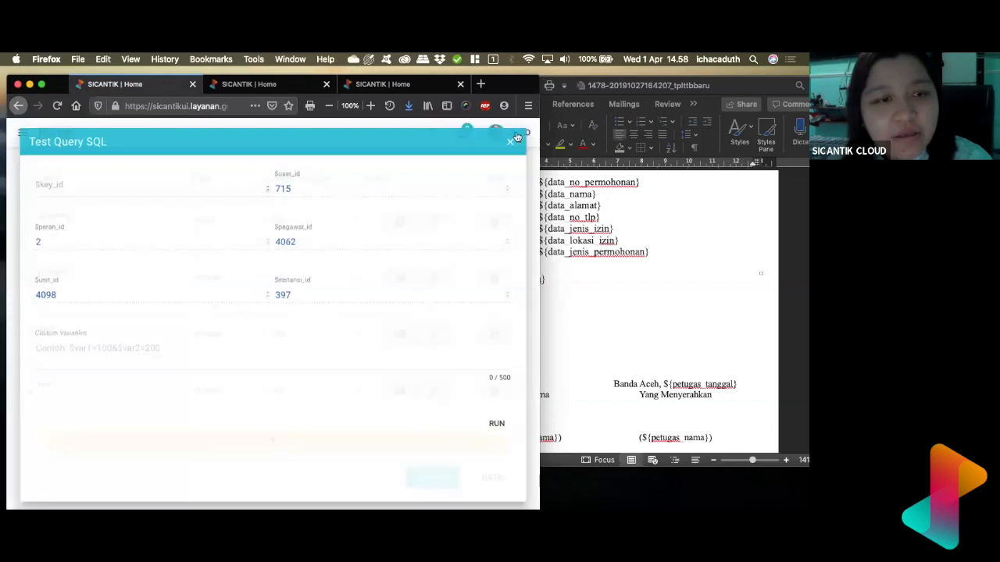
pyautogui.scroll(5, 235, 253)
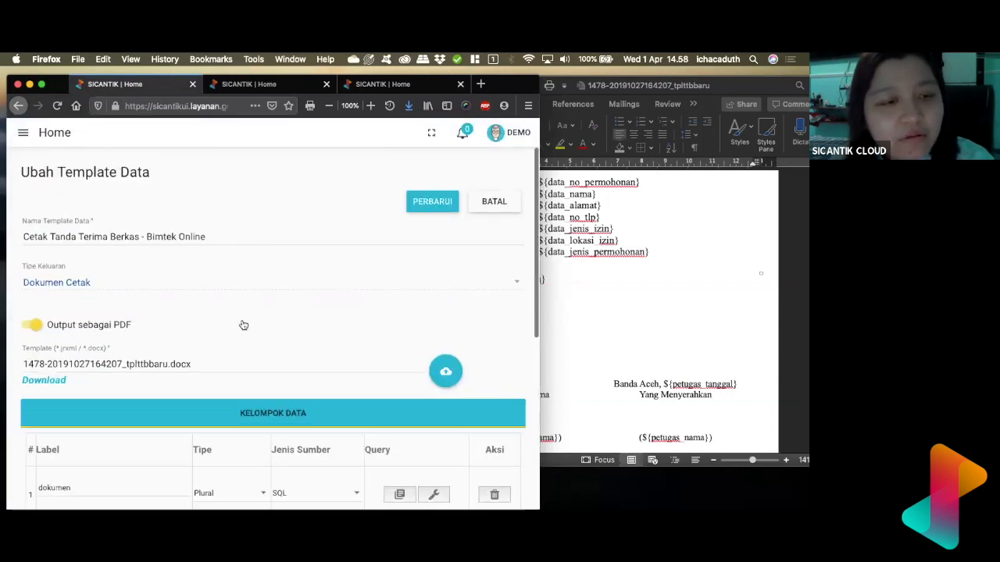
pyautogui.scroll(-5, 244, 325)
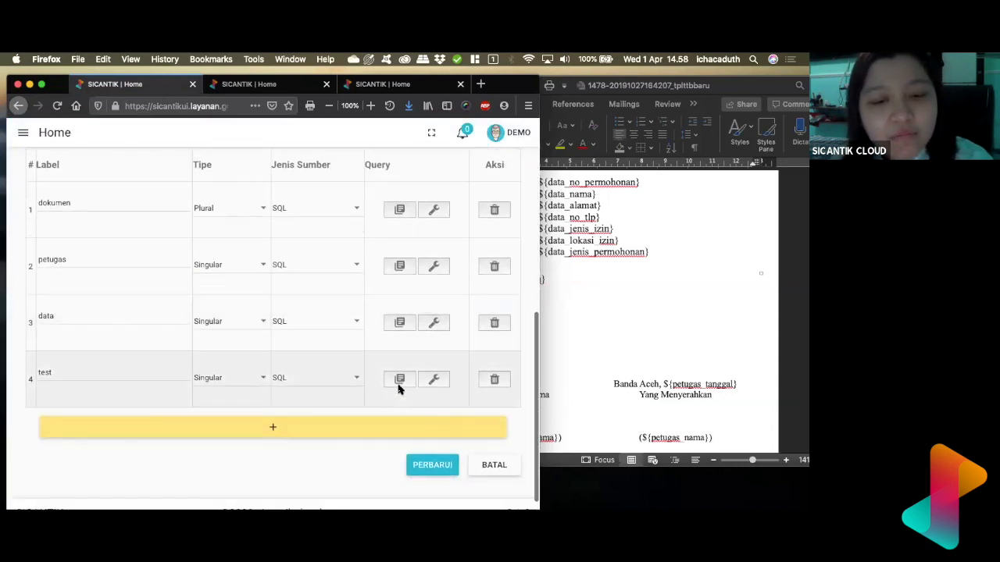
pyautogui.click(434, 382)
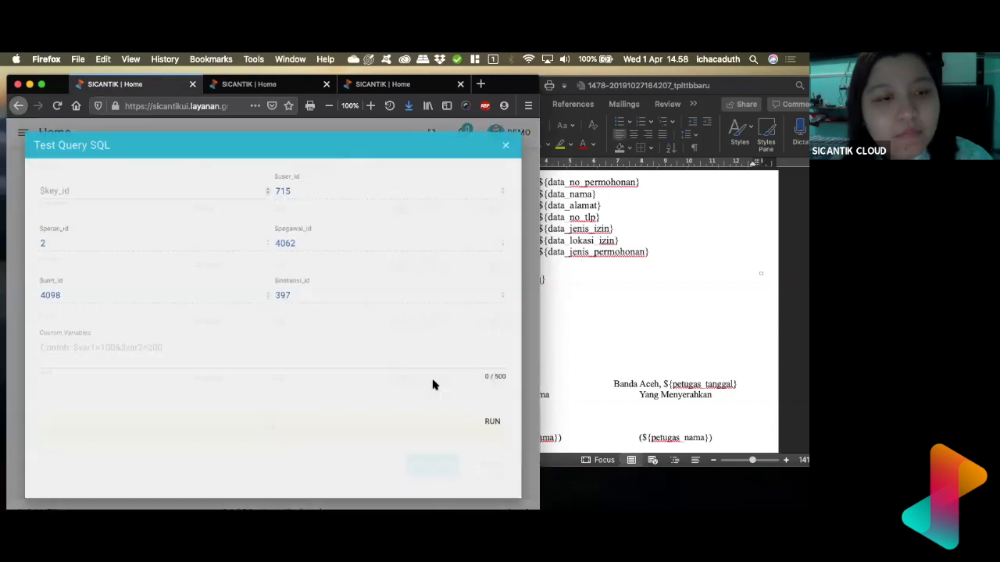
# Step: On the new home tab, expand the Transaksi section of the navigation menu
pyautogui.click(264, 86)
pyautogui.click(398, 83)
pyautogui.click(101, 248)
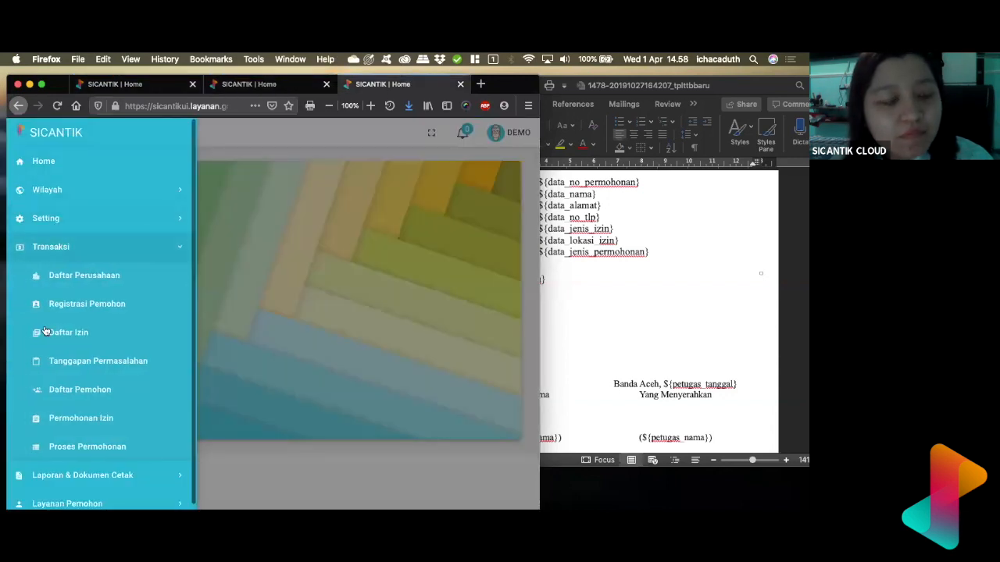
pyautogui.scroll(-1, 112, 437)
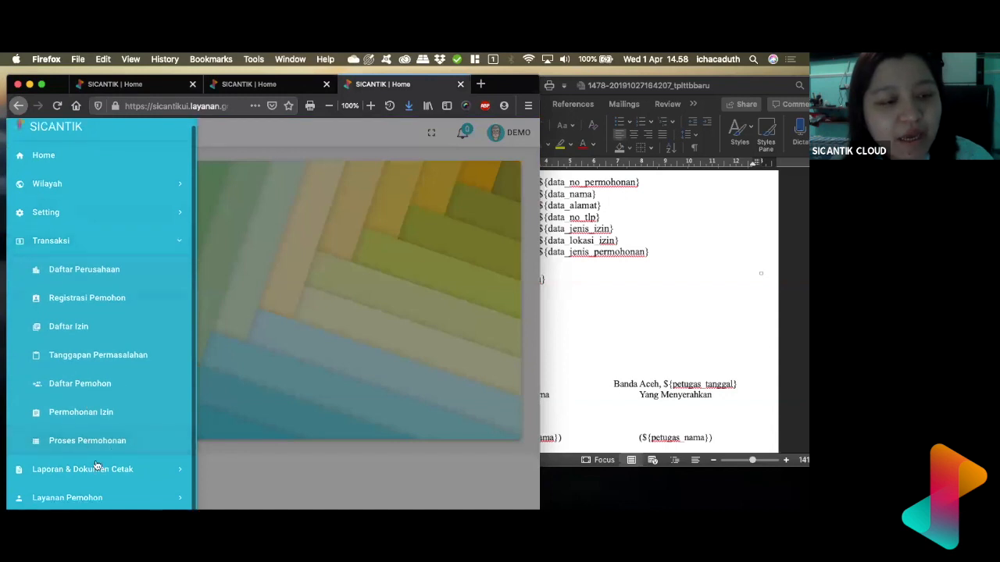
# Step: From Proses Permohonan, view the first application, 503/020/dpmptsp/III/2020 (IMB demo123)
pyautogui.click(104, 440)
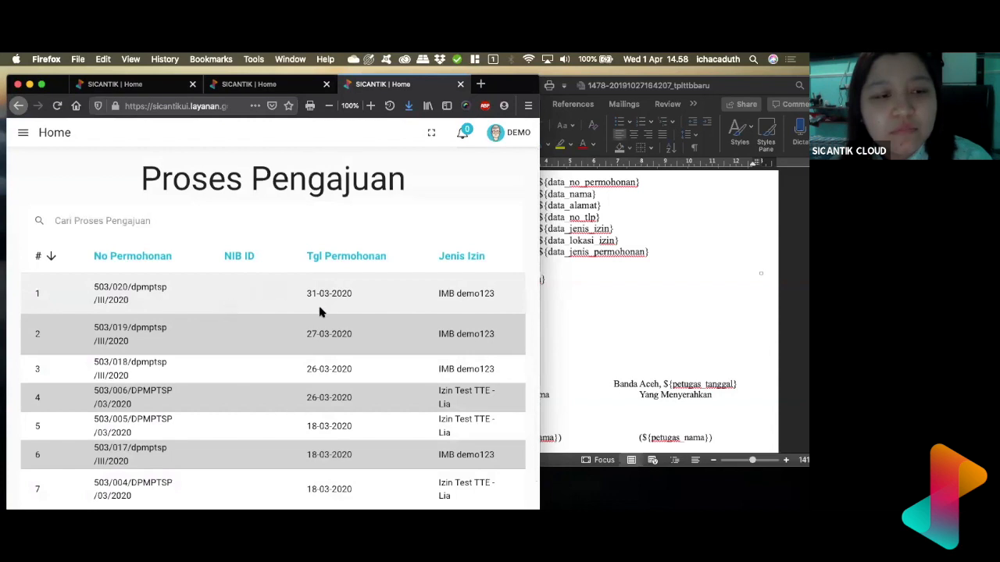
pyautogui.hscroll(10, 317, 288)
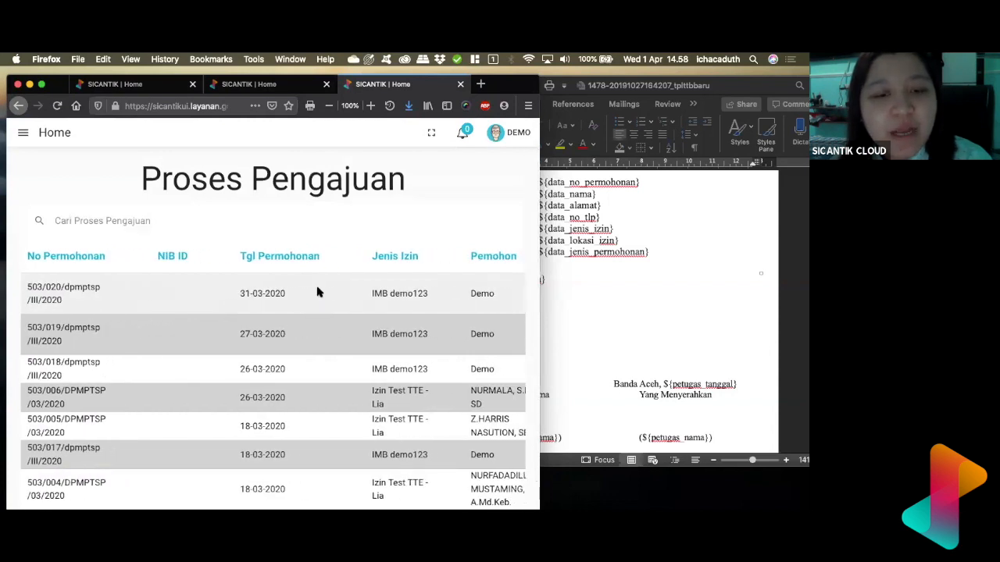
pyautogui.hscroll(5, 312, 297)
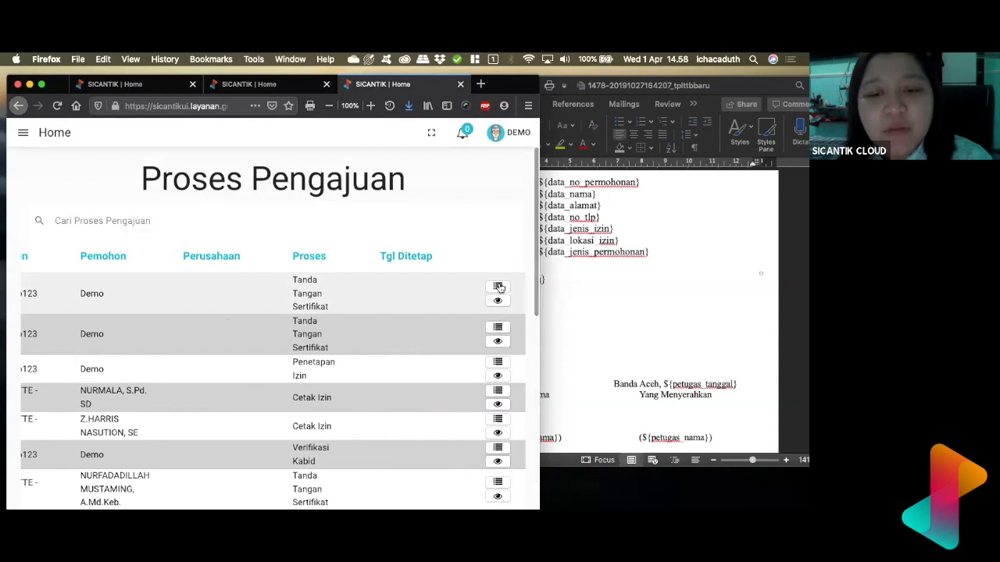
pyautogui.hscroll(-5, 320, 281)
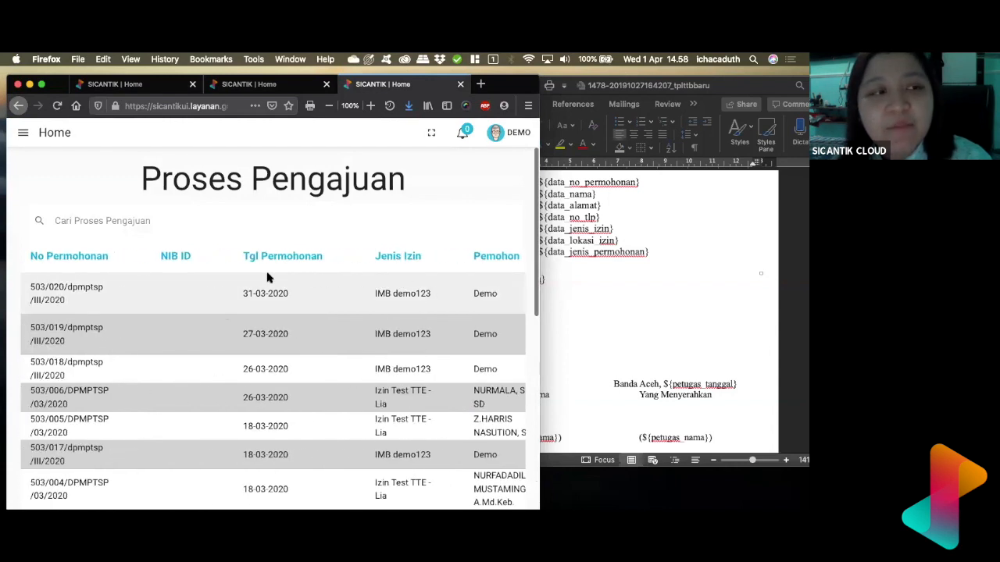
pyautogui.click(21, 135)
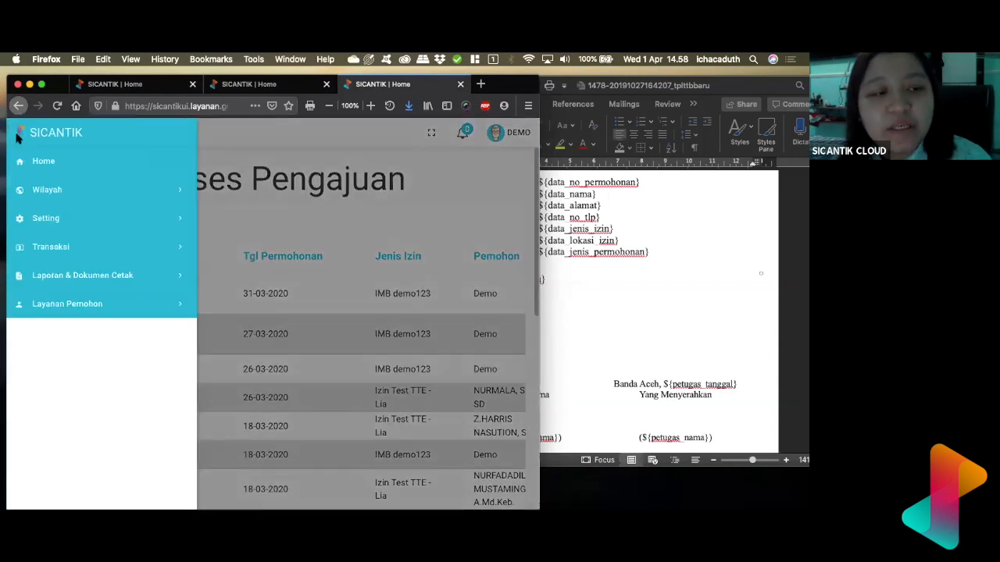
pyautogui.click(50, 248)
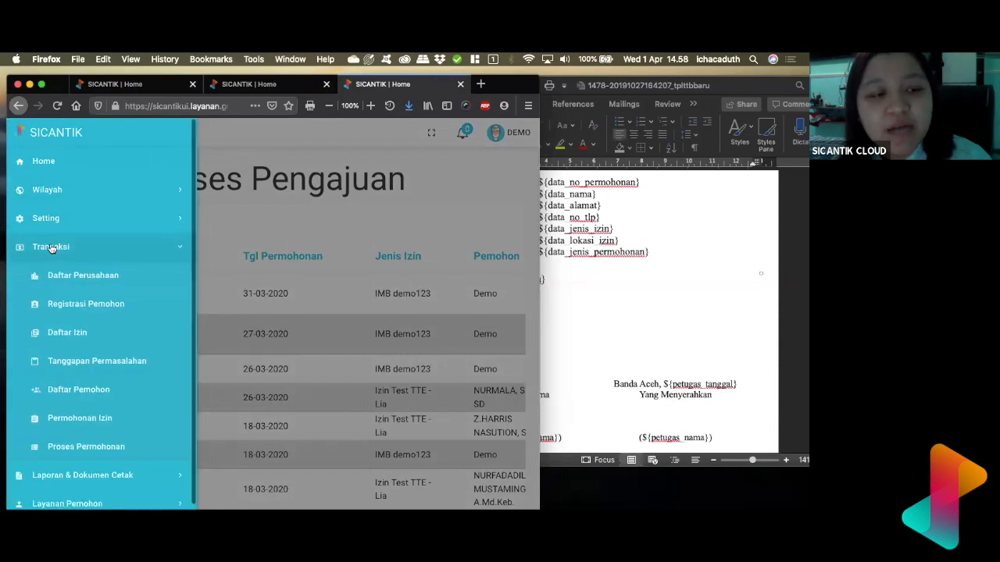
pyautogui.click(88, 448)
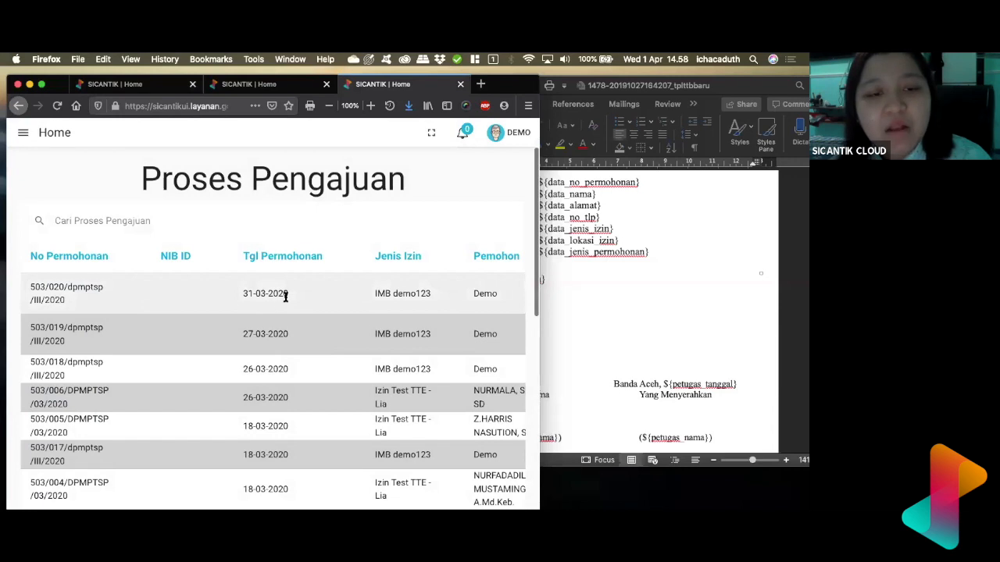
pyautogui.hscroll(5, 283, 298)
pyautogui.hscroll(3, 285, 301)
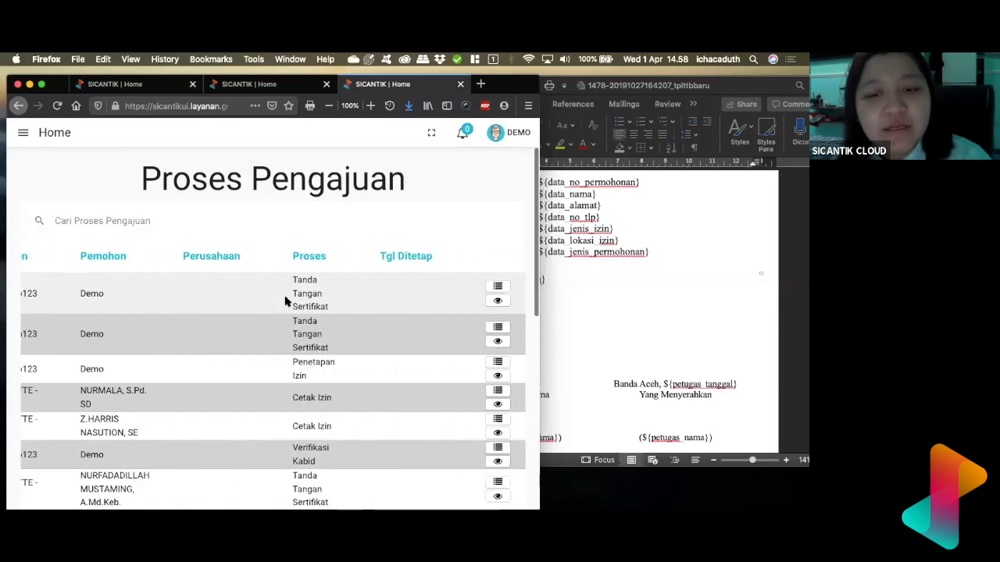
pyautogui.click(499, 303)
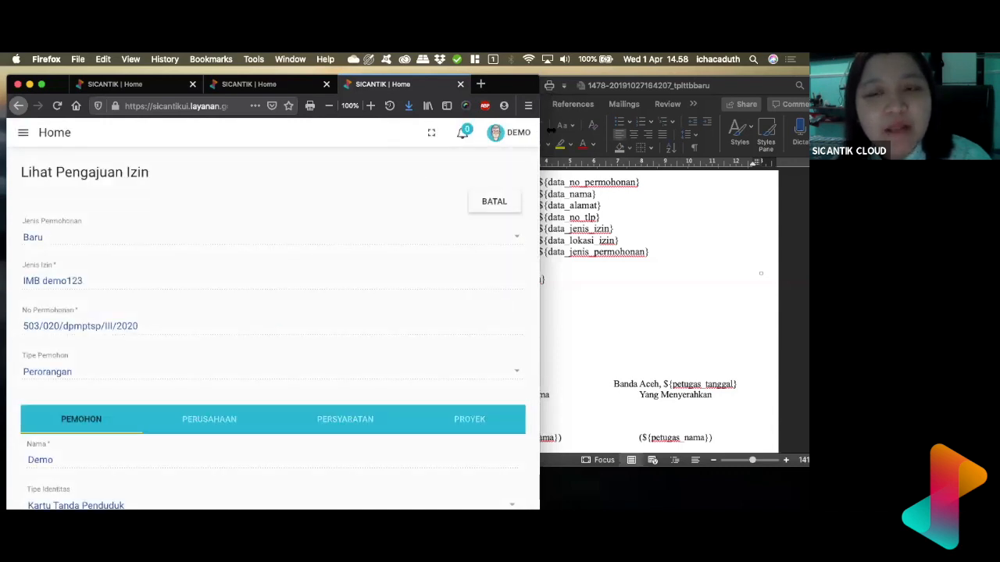
# Step: Select the application ID 196206 in the page address, then return to the template's query test tab
pyautogui.moveTo(539, 312); pyautogui.dragTo(750, 312)
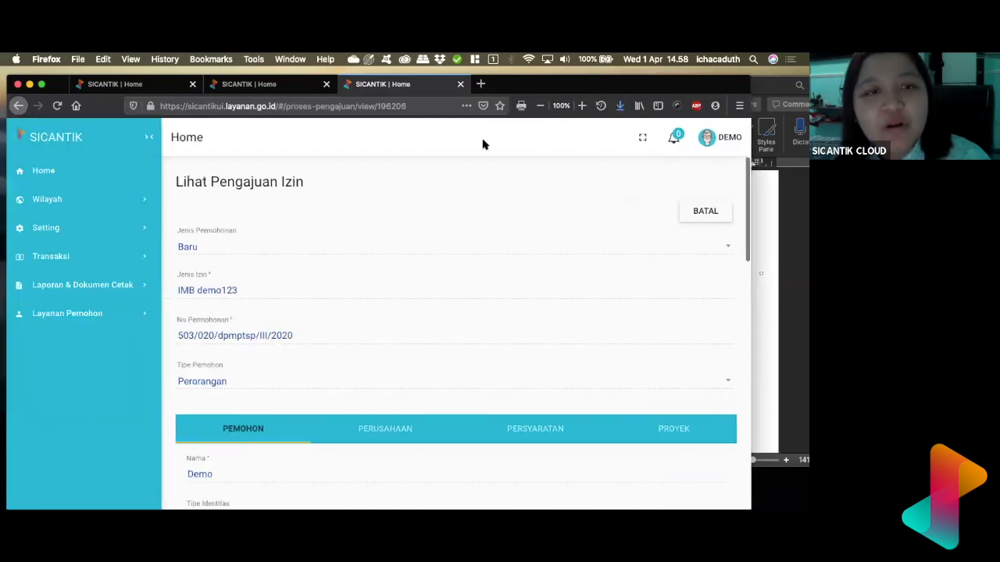
pyautogui.click(201, 106)
pyautogui.moveTo(55, 87); pyautogui.dragTo(56, 135)
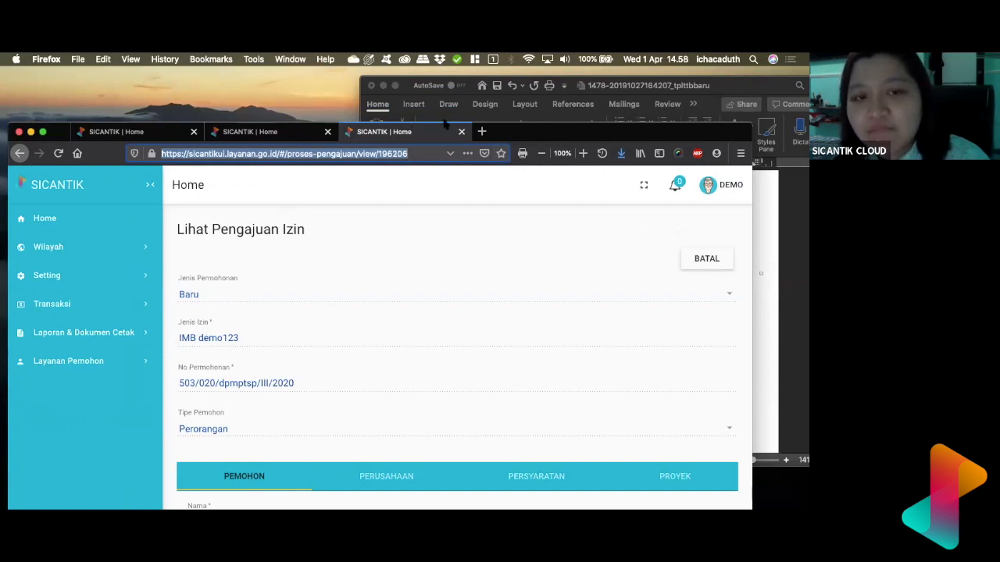
pyautogui.click(410, 154)
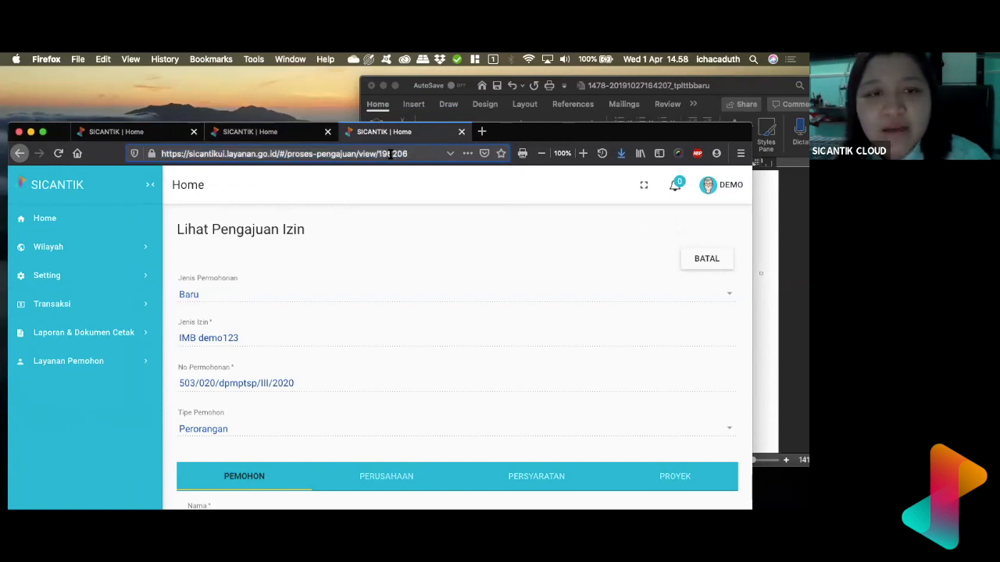
pyautogui.doubleClick(385, 153)
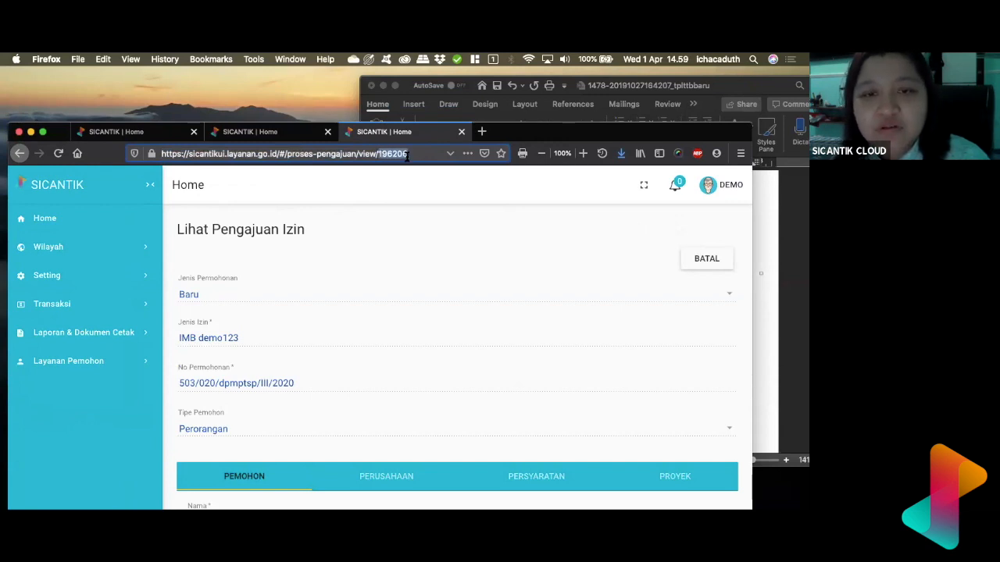
pyautogui.moveTo(529, 136); pyautogui.dragTo(512, 100)
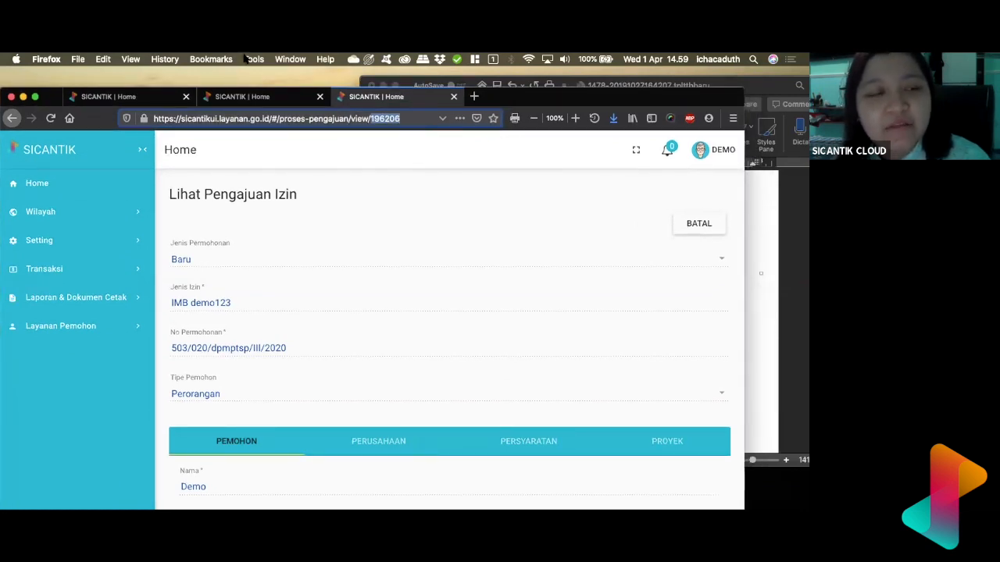
pyautogui.click(117, 96)
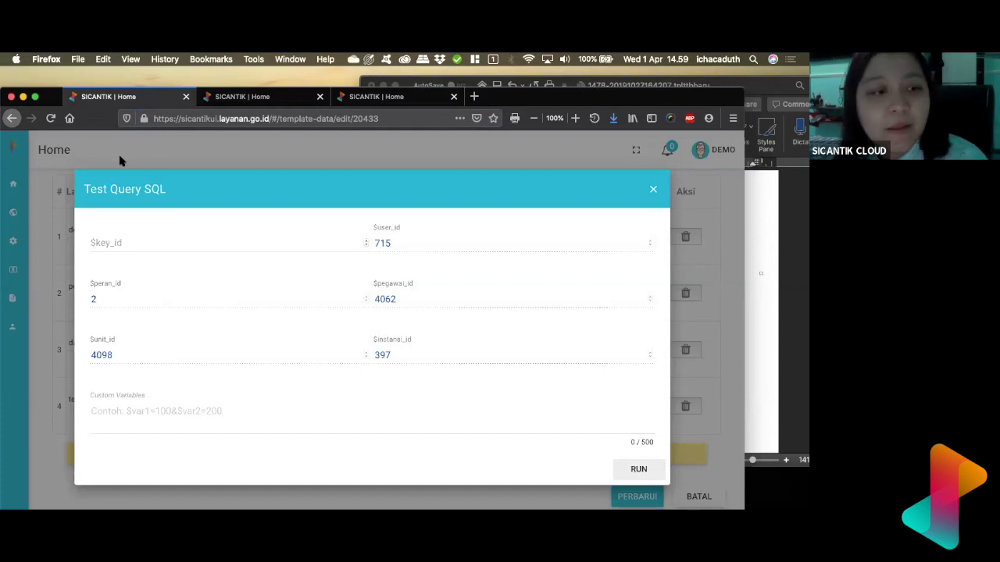
# Step: Run the query test with $key_id 196206 and scroll to its JSON result
pyautogui.click(130, 241)
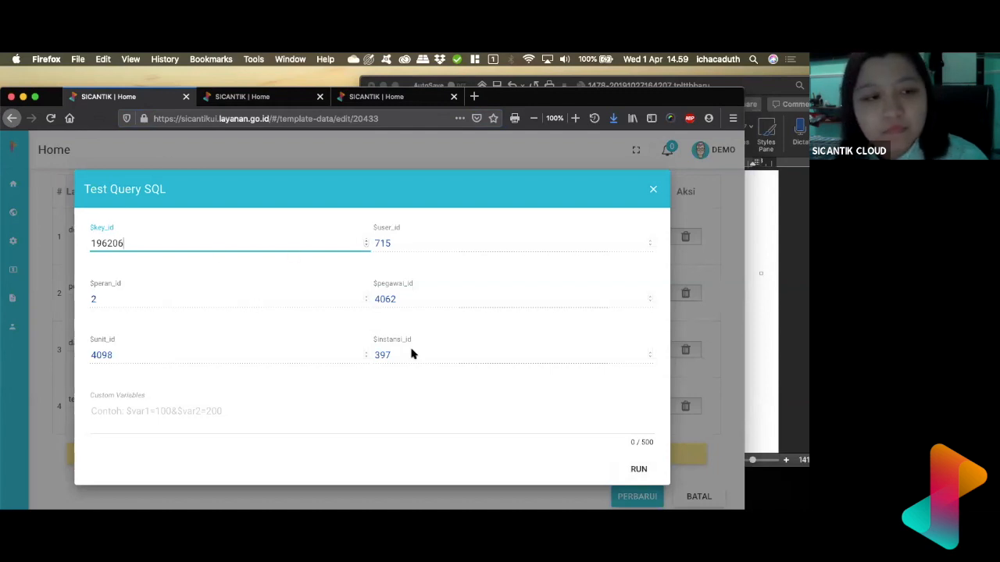
pyautogui.click(645, 472)
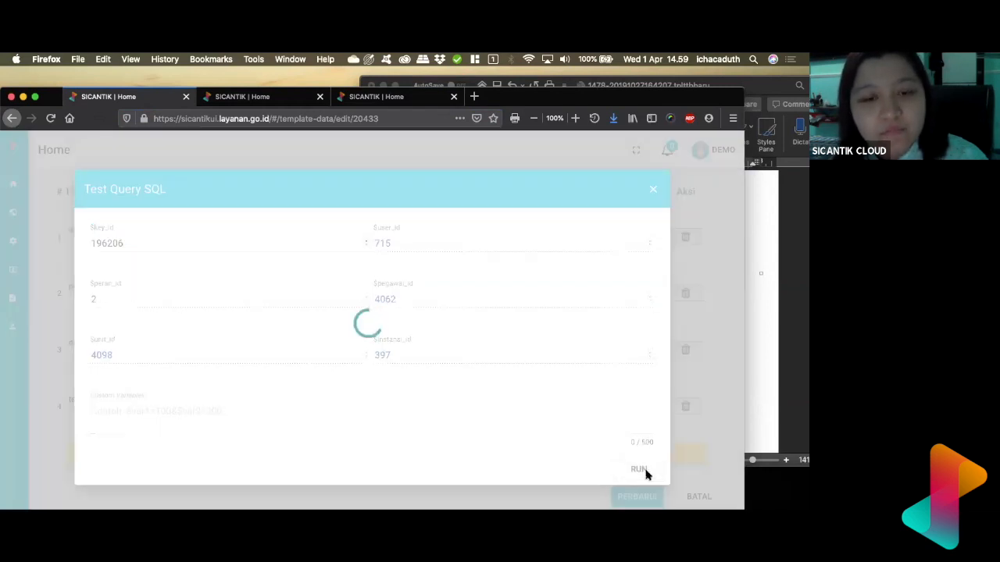
pyautogui.click(643, 472)
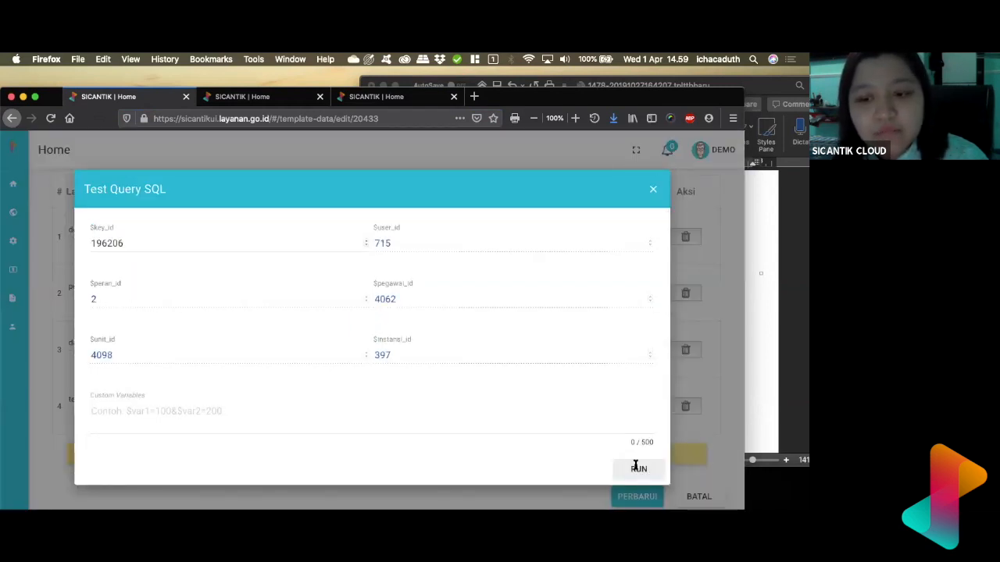
pyautogui.scroll(-2, 568, 402)
pyautogui.scroll(-3, 569, 401)
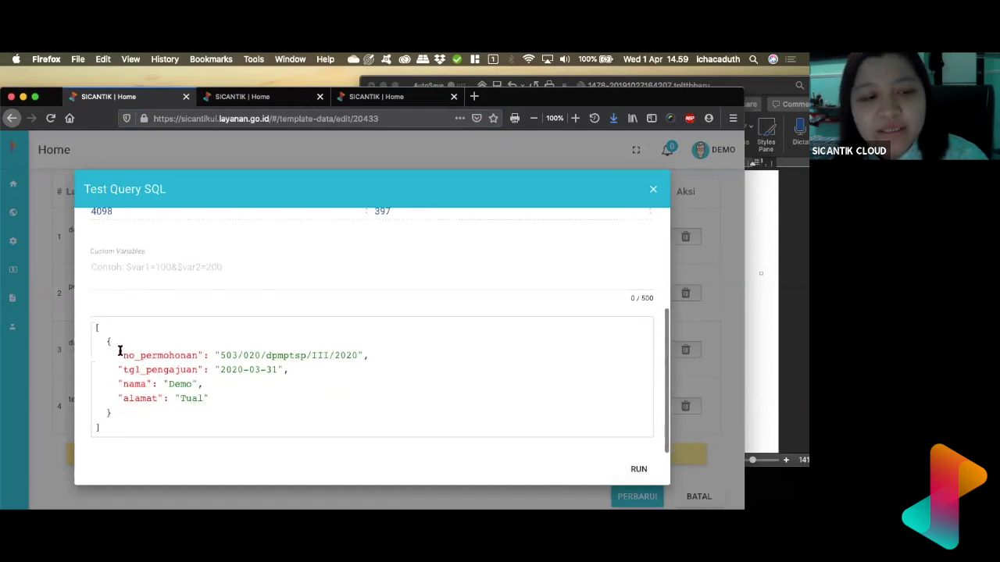
# Step: Review no_permohonan 503/020/dpmptsp/III/2020, date 2020-03-31 and alamat Tual, then close the test
pyautogui.moveTo(119, 355); pyautogui.dragTo(195, 356)
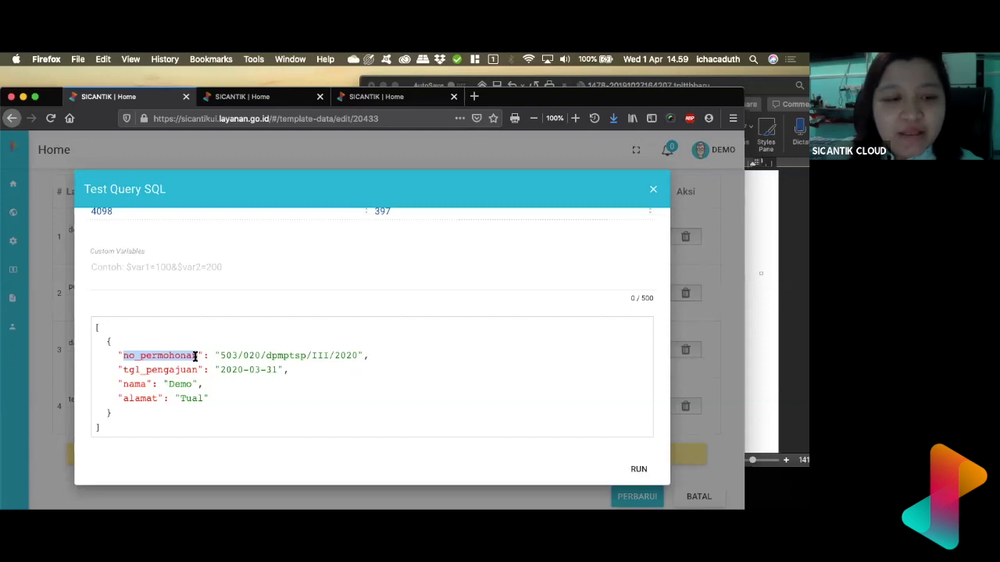
pyautogui.click(133, 371)
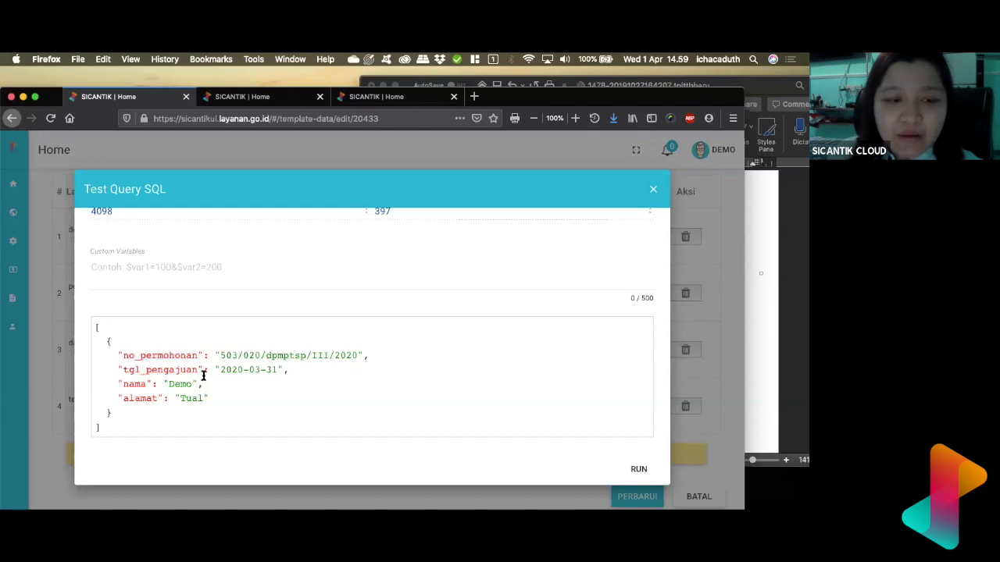
pyautogui.moveTo(216, 354); pyautogui.dragTo(361, 356)
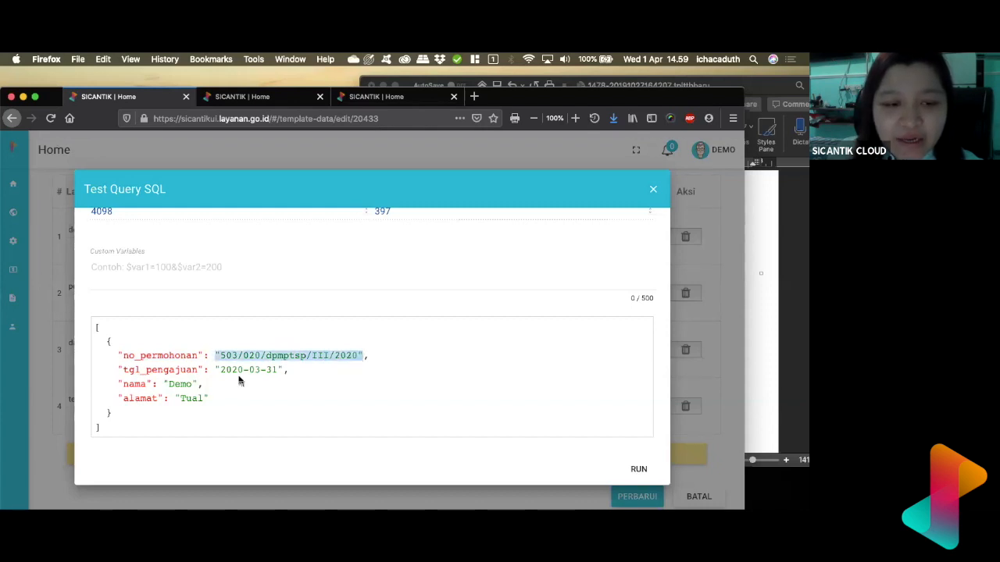
pyautogui.moveTo(215, 369); pyautogui.dragTo(283, 369)
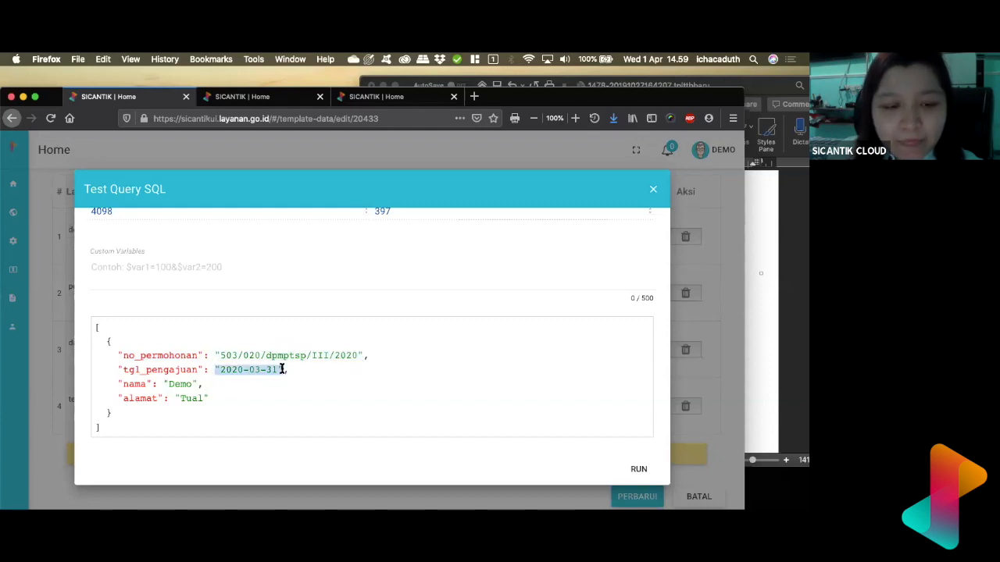
pyautogui.click(178, 383)
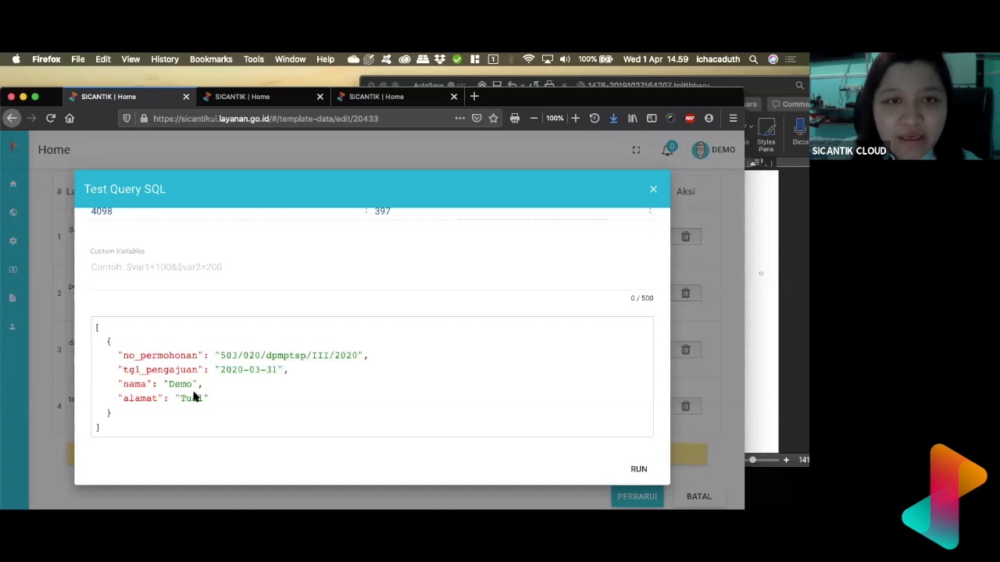
pyautogui.doubleClick(192, 398)
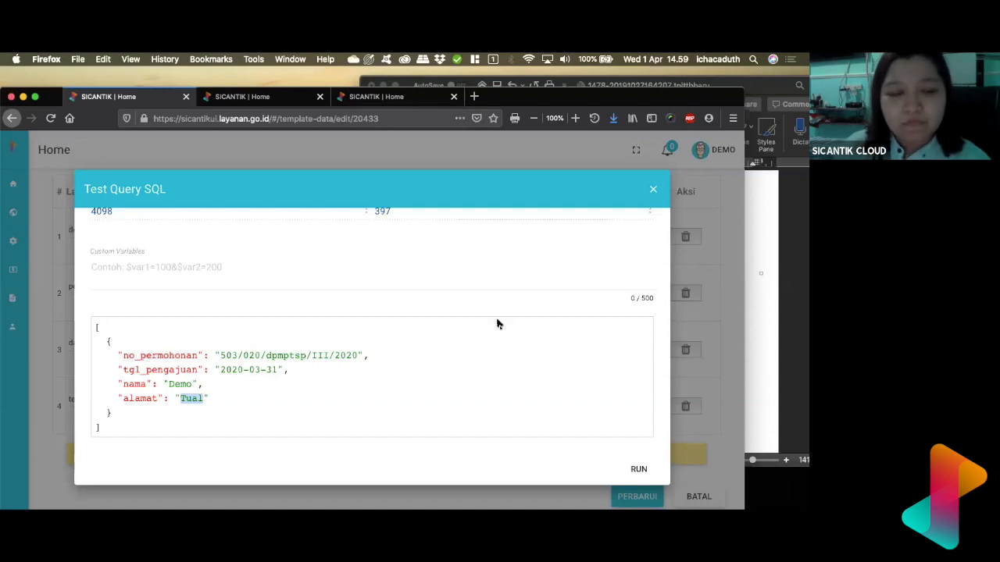
pyautogui.scroll(1, 498, 319)
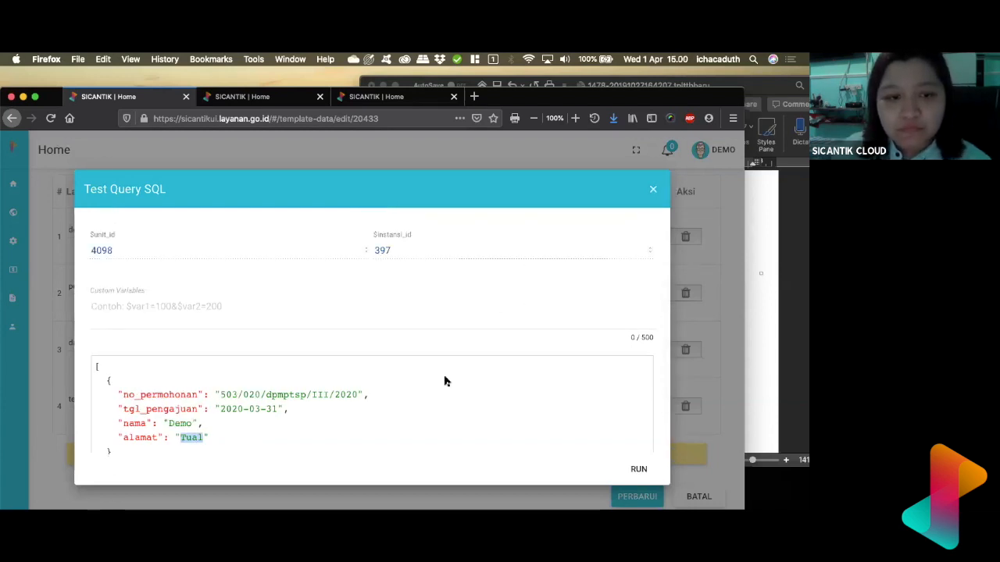
pyautogui.scroll(1, 427, 416)
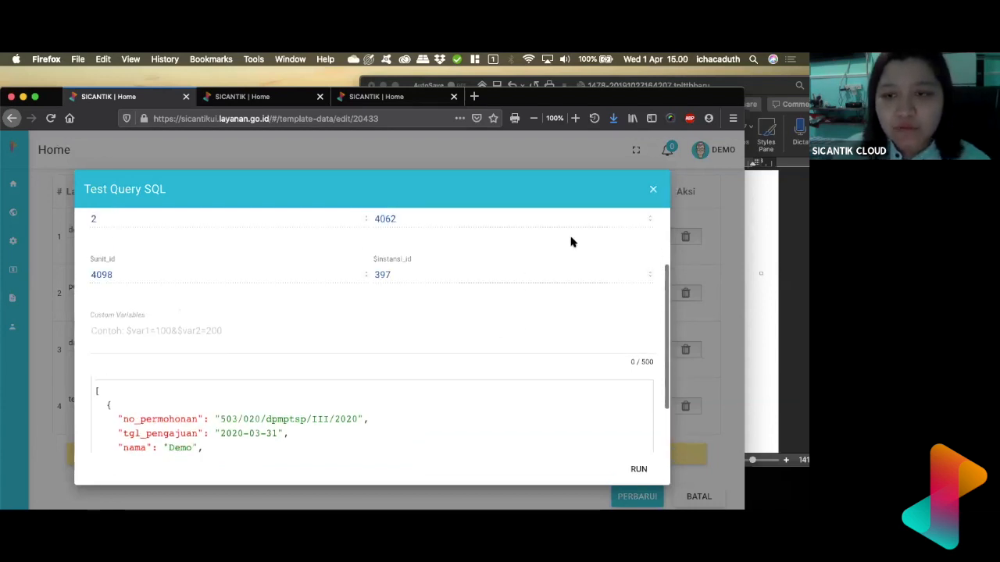
pyautogui.click(656, 189)
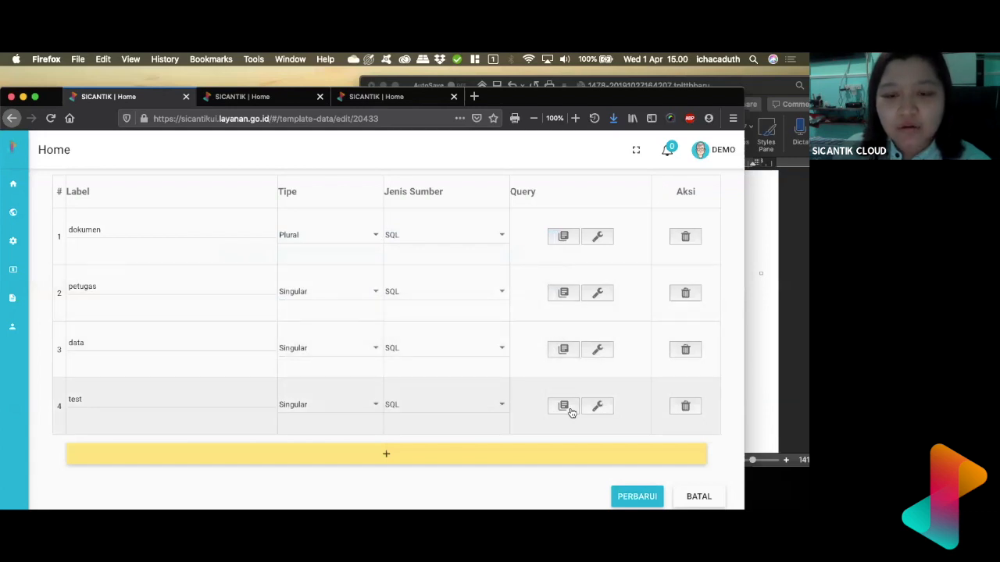
# Step: Append ', d.nama_perusahaan AS perusahaan' to the test group's SELECT line and save the query
pyautogui.click(570, 410)
pyautogui.click(371, 296)
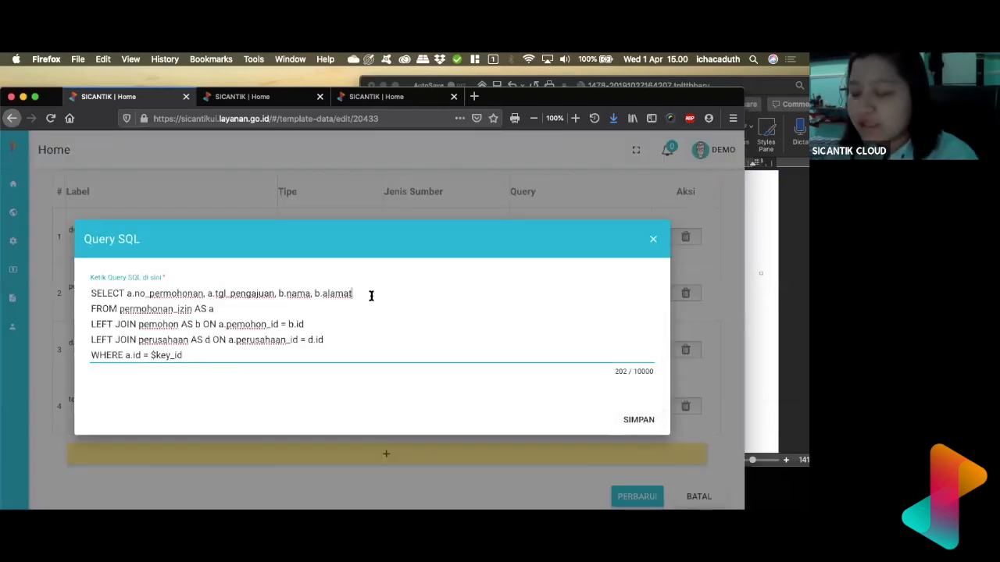
pyautogui.write(',')
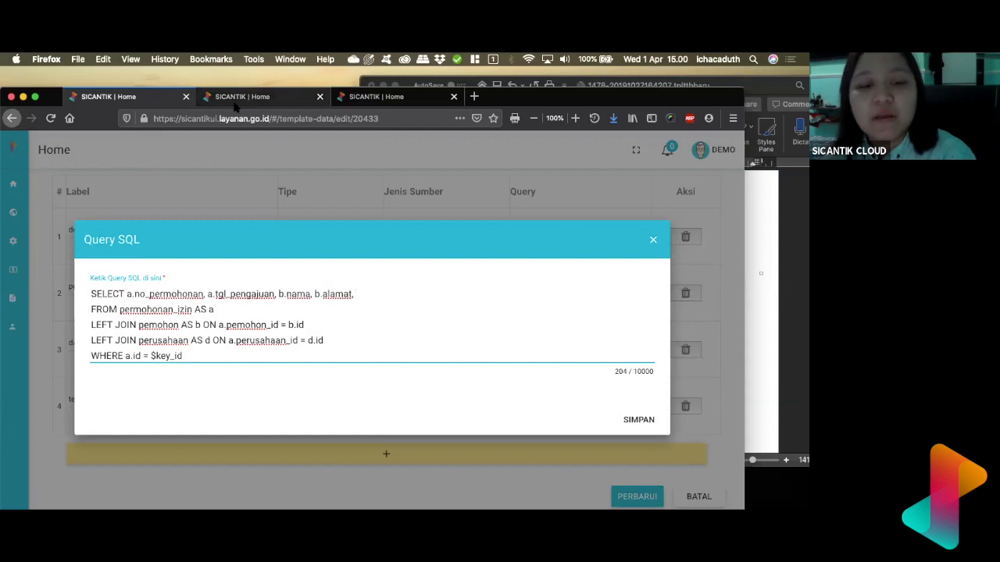
pyautogui.write('ma_pers')
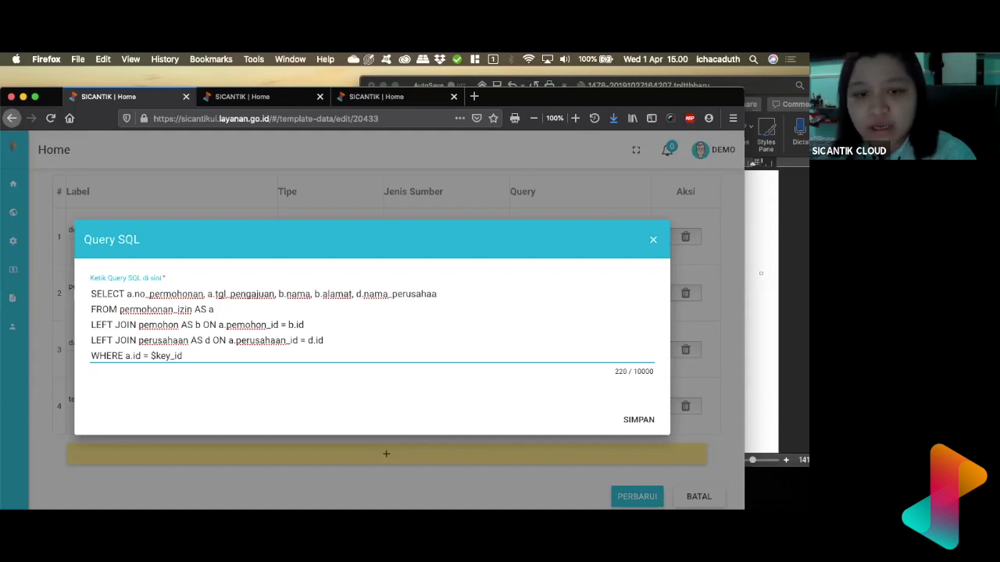
pyautogui.write('sahaab')
pyautogui.press('BackSpace')
pyautogui.write('n')
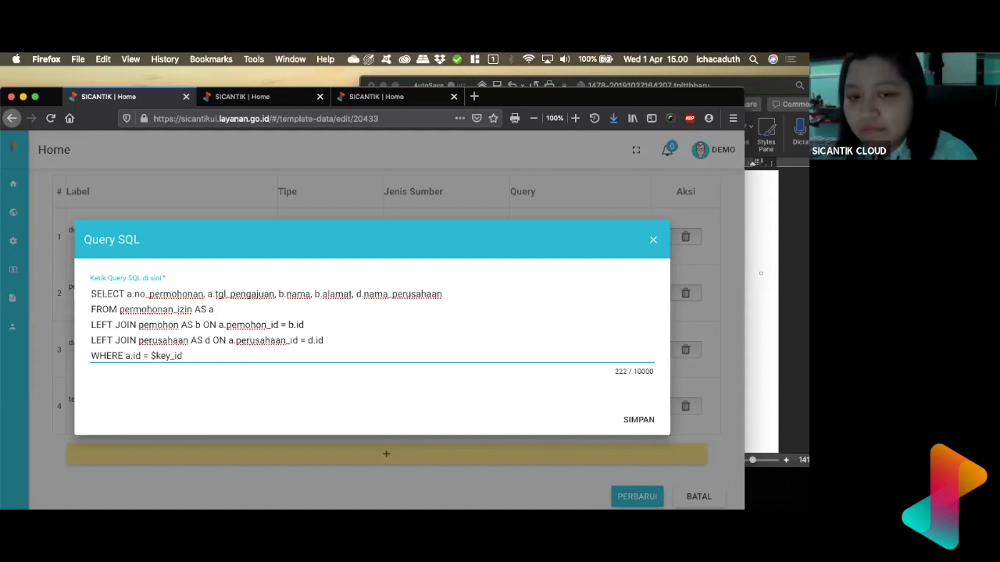
pyautogui.moveTo(364, 294); pyautogui.dragTo(443, 294)
pyautogui.click(447, 293)
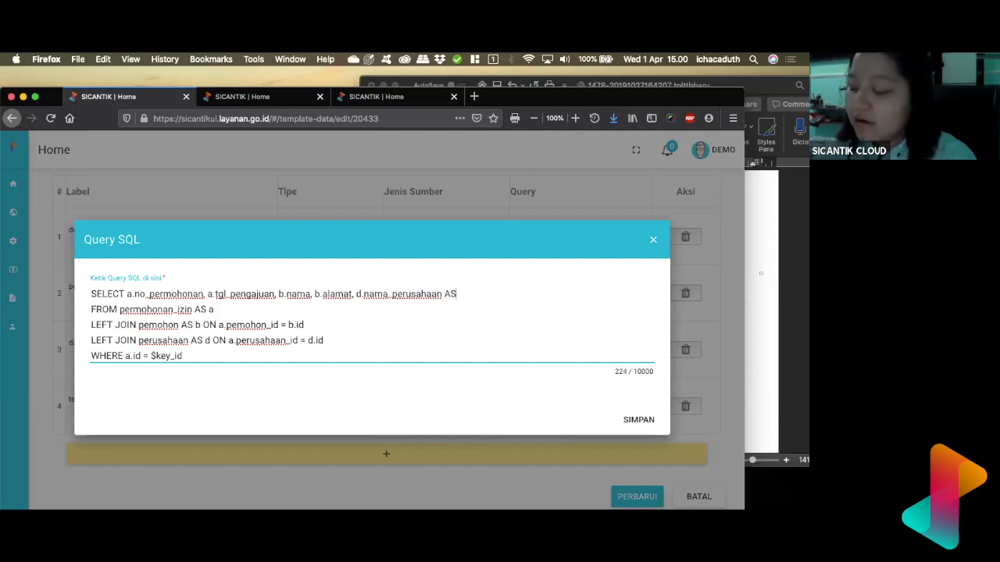
pyautogui.write('sahaan')
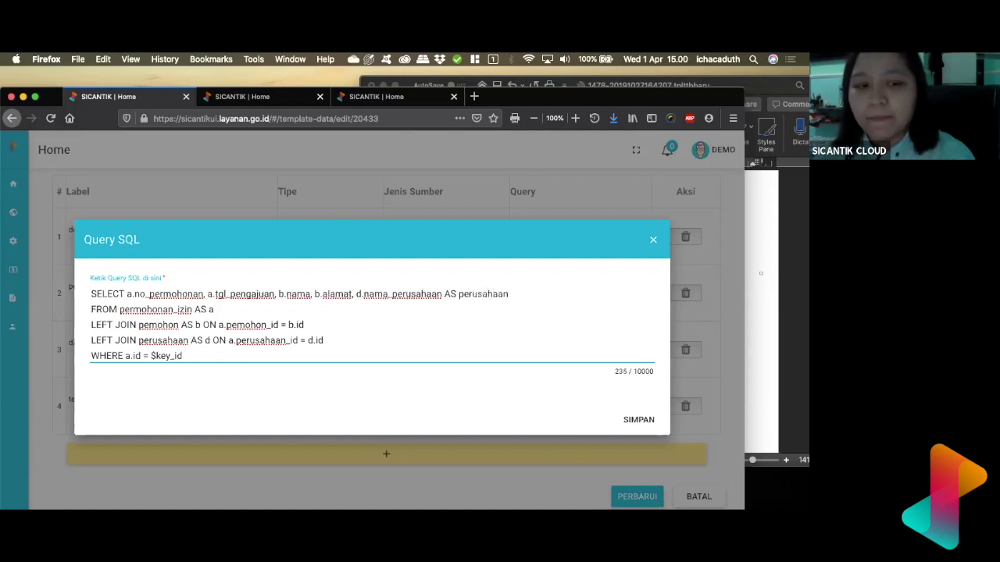
pyautogui.click(636, 418)
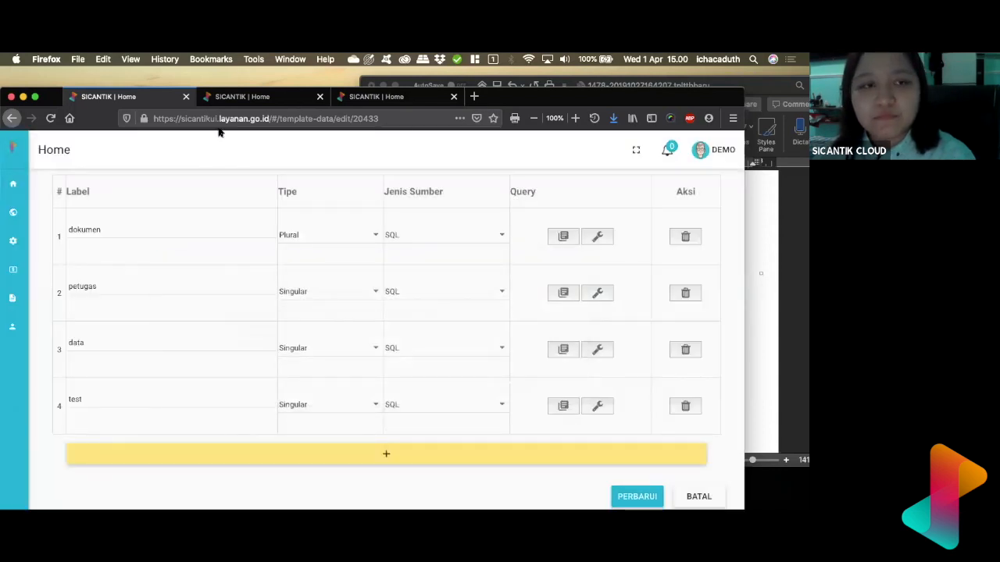
# Step: Copy the application ID 196206 from the permit application's page address
pyautogui.moveTo(682, 102); pyautogui.dragTo(683, 125)
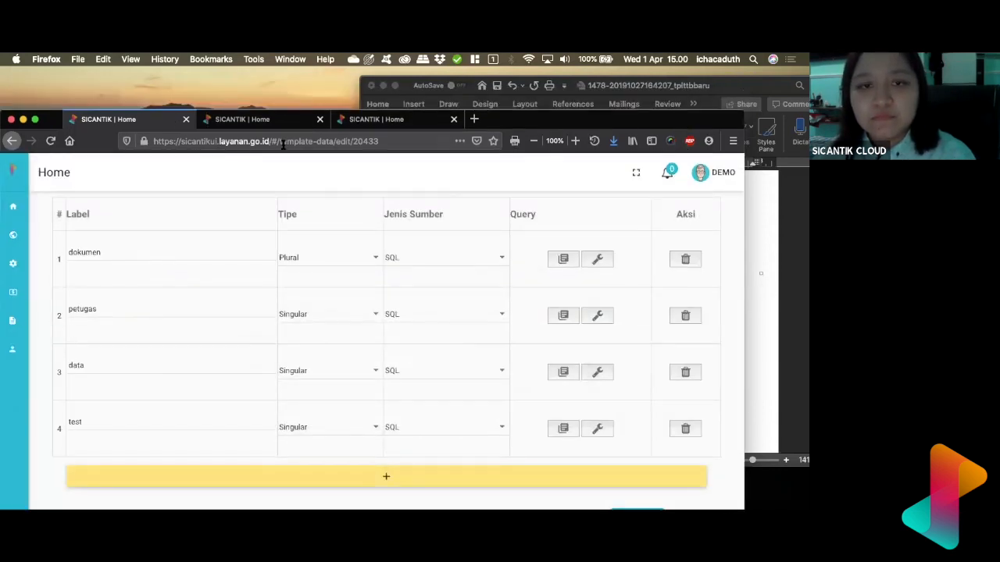
pyautogui.click(339, 120)
pyautogui.doubleClick(384, 141)
pyautogui.press('super+c')
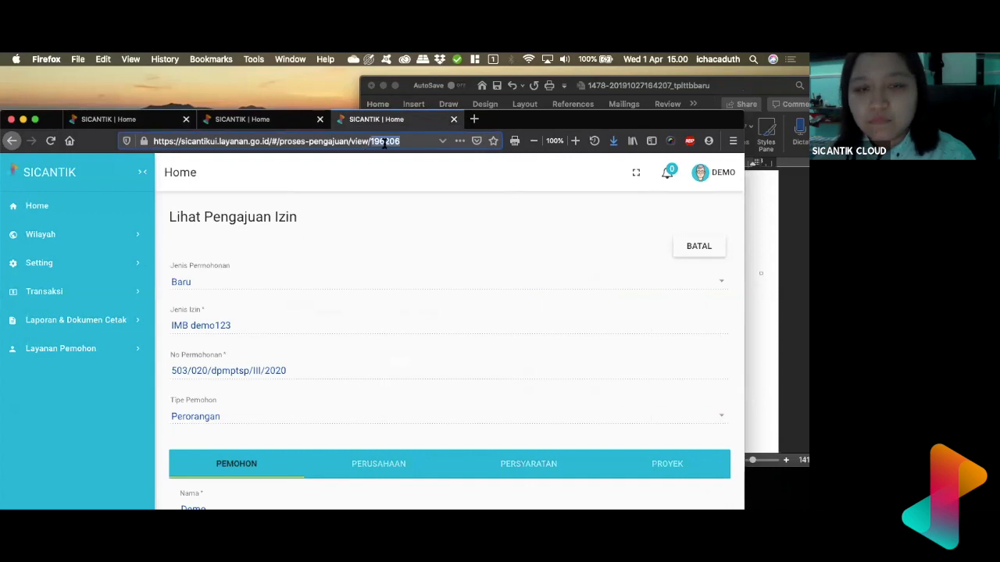
pyautogui.click(148, 121)
pyautogui.moveTo(661, 128); pyautogui.dragTo(693, 122)
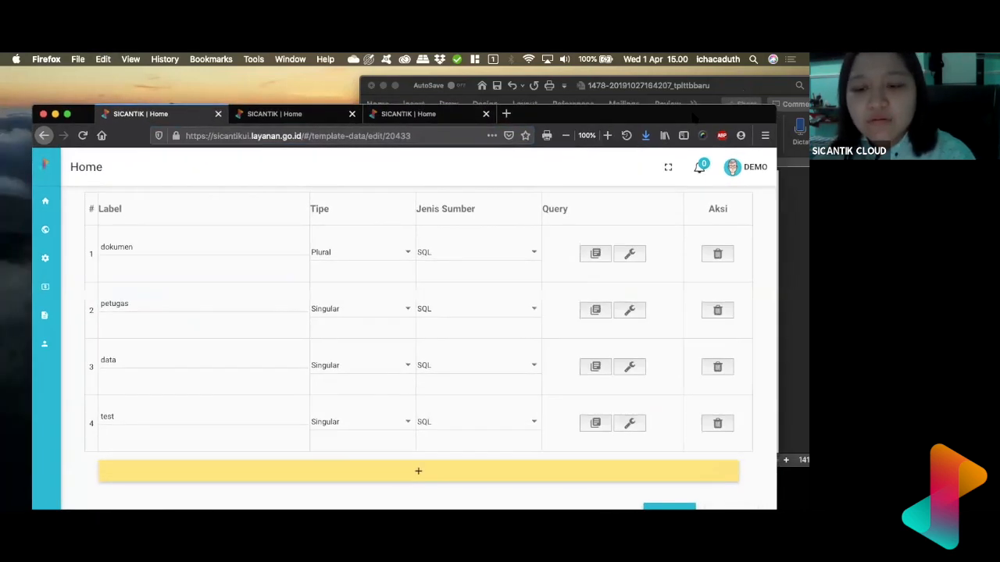
# Step: Rerun the test group's query test with $key_id 196206, confirming perusahaan returns null
pyautogui.click(630, 424)
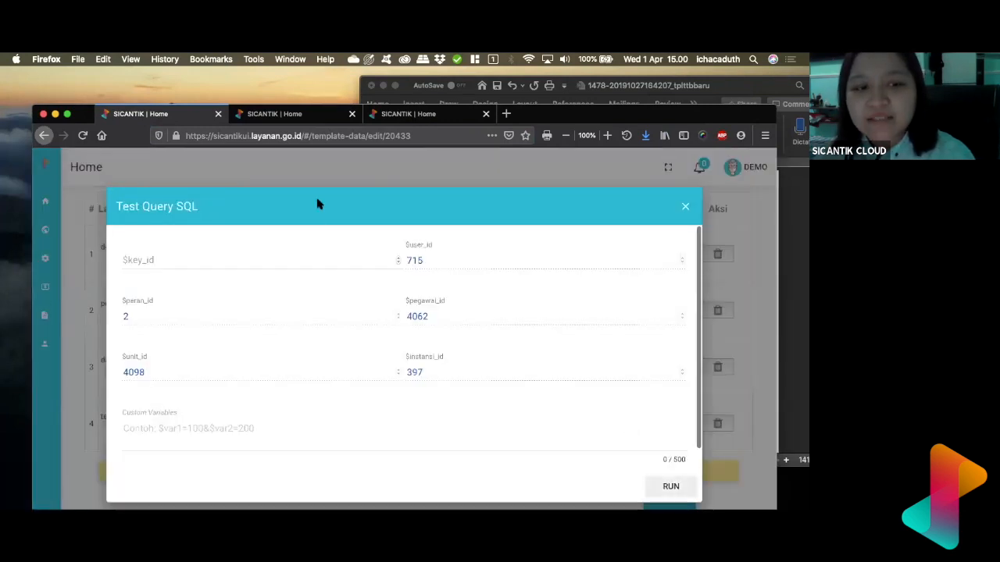
pyautogui.click(263, 257)
pyautogui.press('super+v')
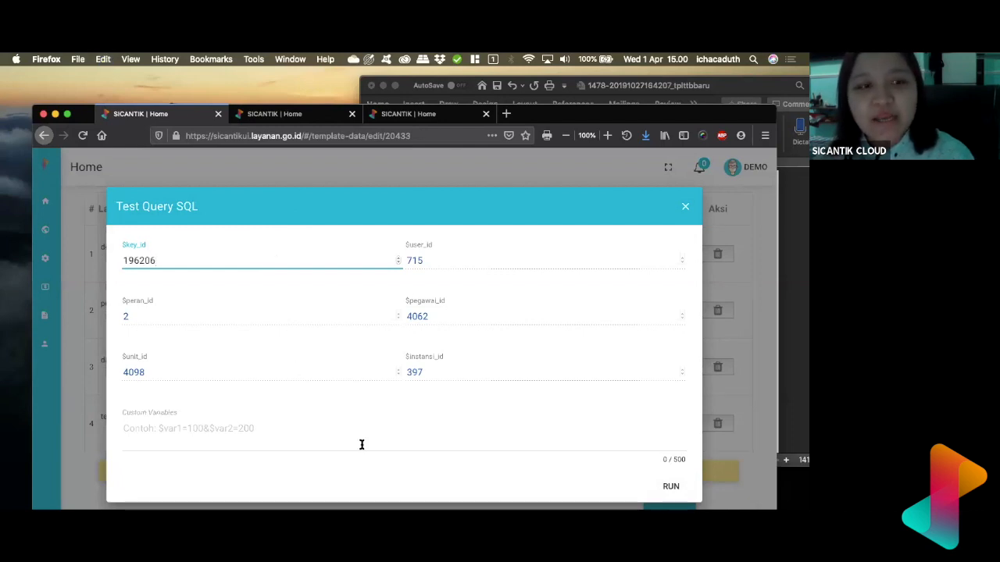
pyautogui.click(670, 487)
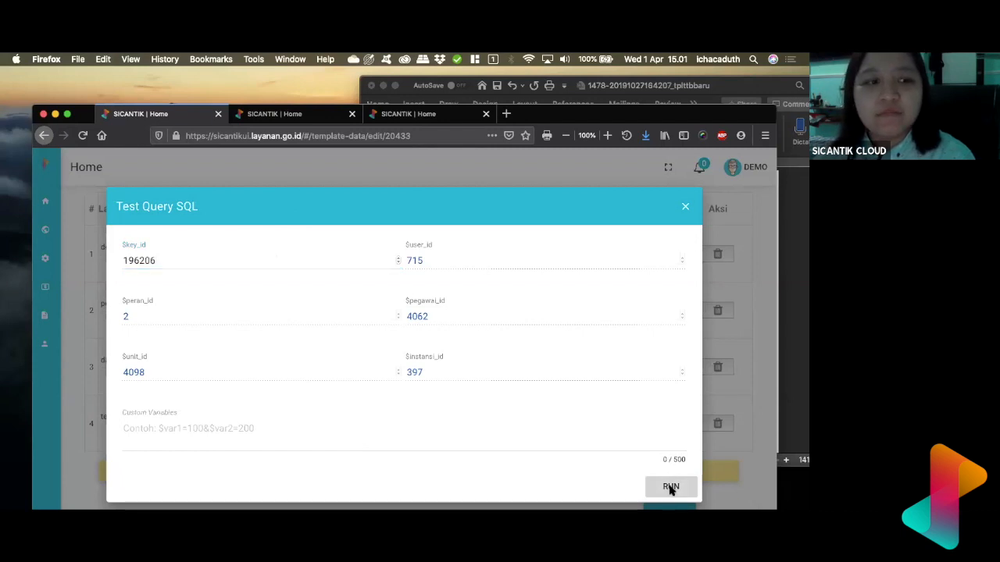
pyautogui.scroll(-3, 562, 354)
pyautogui.scroll(-1, 565, 357)
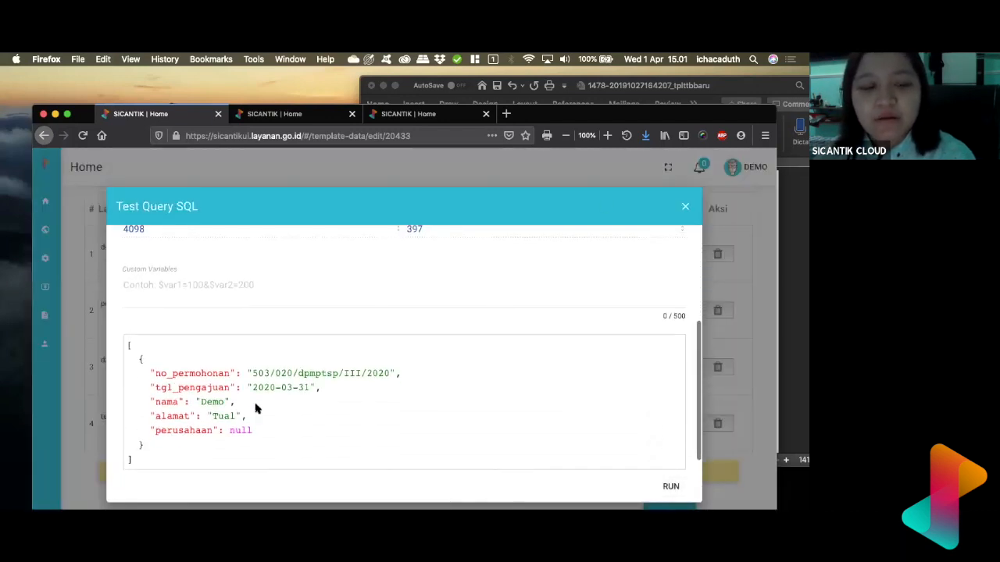
pyautogui.moveTo(153, 430); pyautogui.dragTo(269, 432)
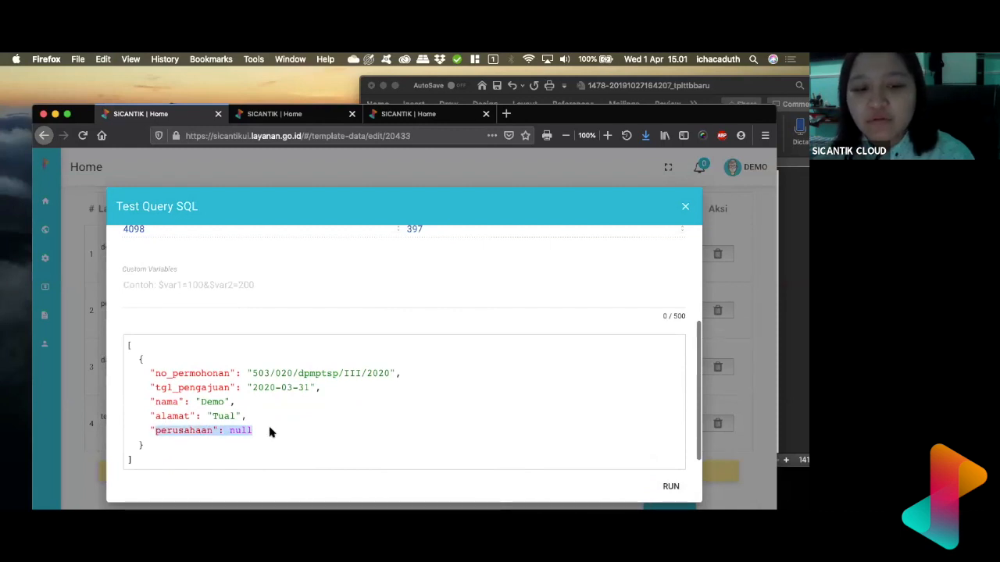
# Step: Check the application's PERUSAHAAN details to confirm it has no company data
pyautogui.click(445, 119)
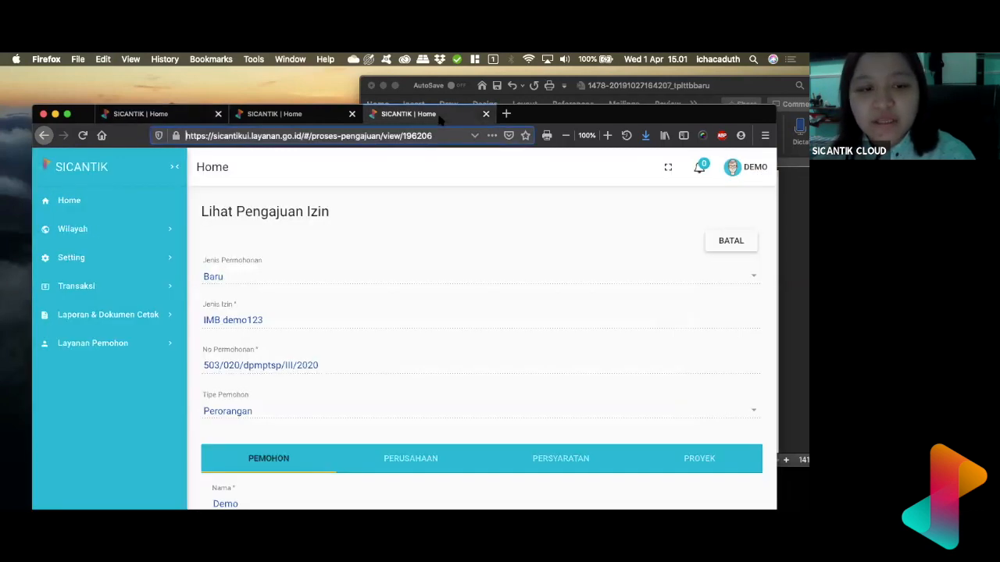
pyautogui.scroll(-5, 439, 374)
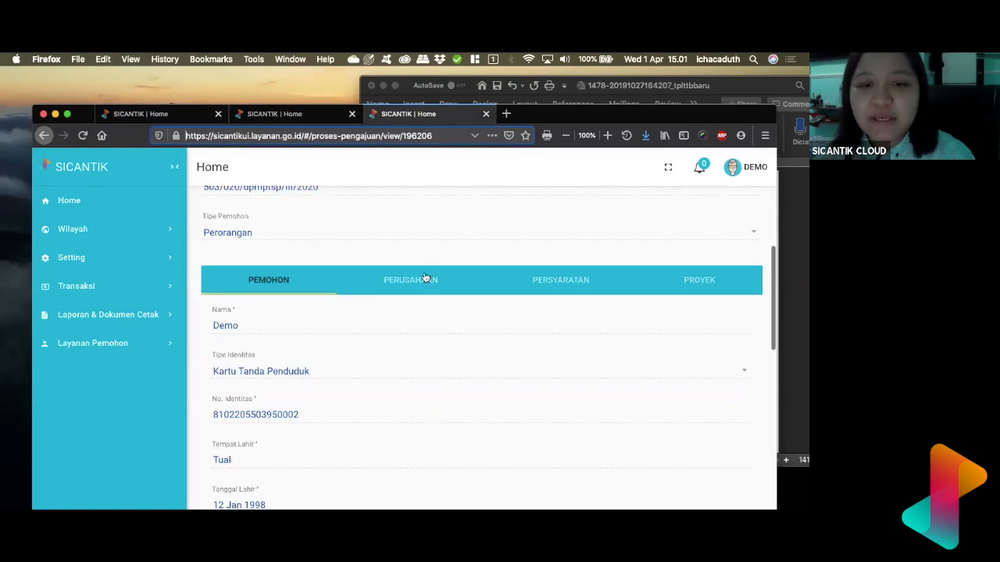
pyautogui.click(426, 277)
pyautogui.click(275, 289)
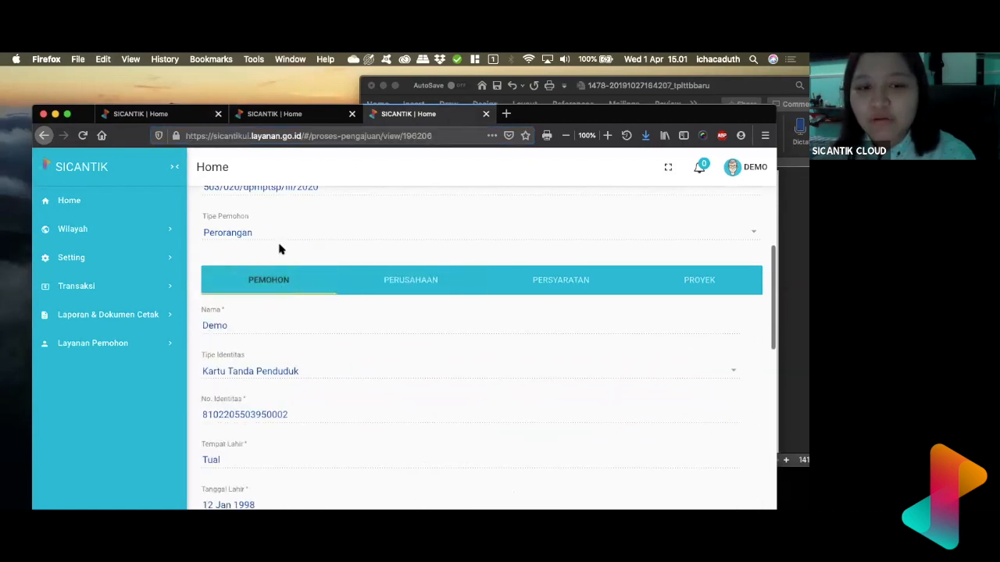
pyautogui.click(406, 283)
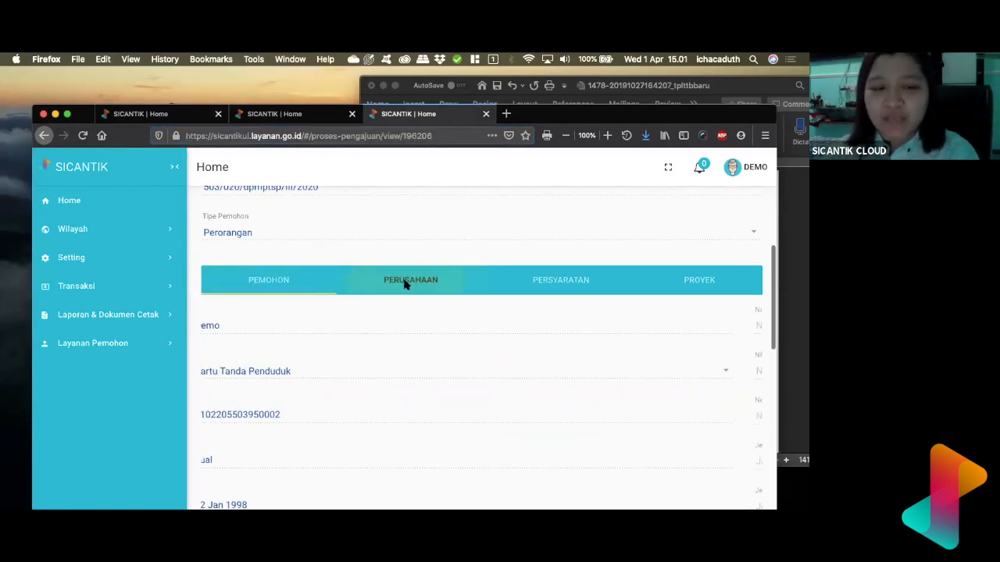
pyautogui.click(279, 286)
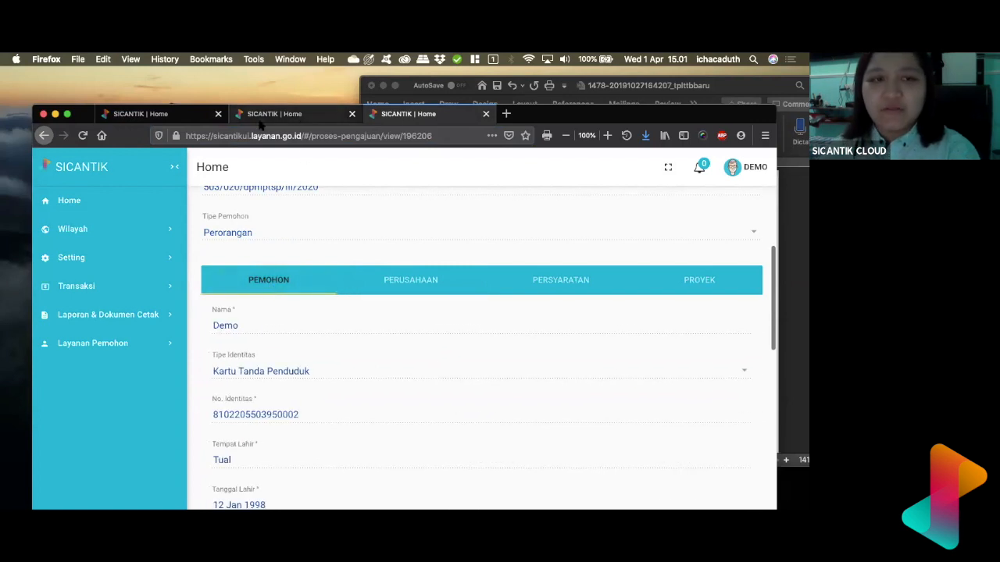
# Step: Switch to the Tambah Template Data form for Cetak Tanda Terima Berkas - Kab. Demo
pyautogui.click(196, 117)
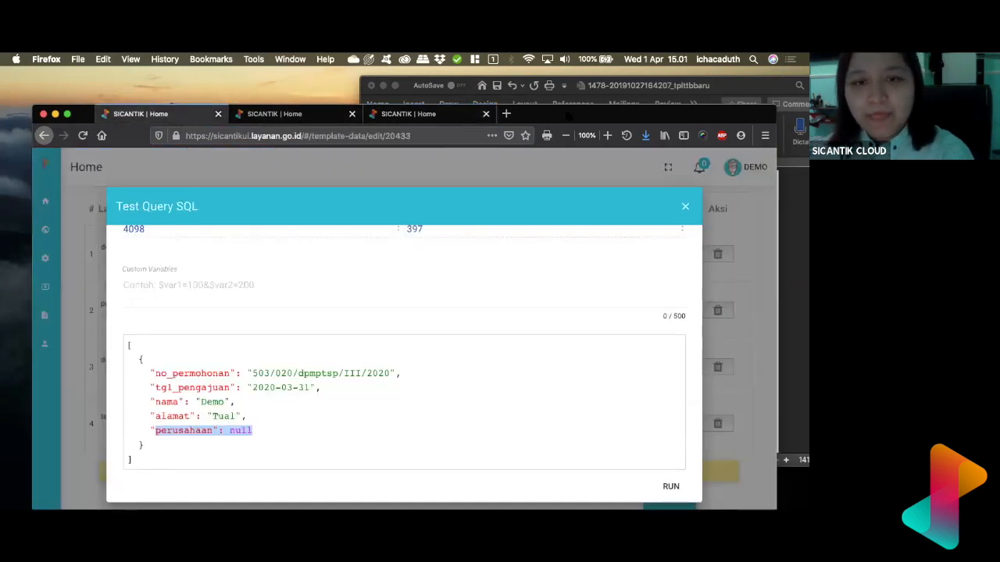
pyautogui.moveTo(574, 114); pyautogui.dragTo(570, 146)
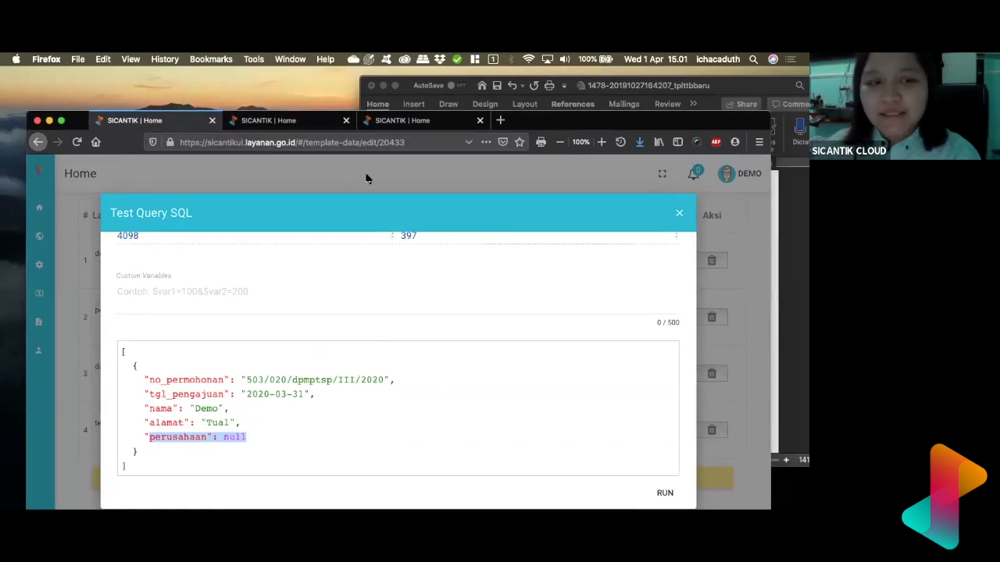
pyautogui.click(304, 120)
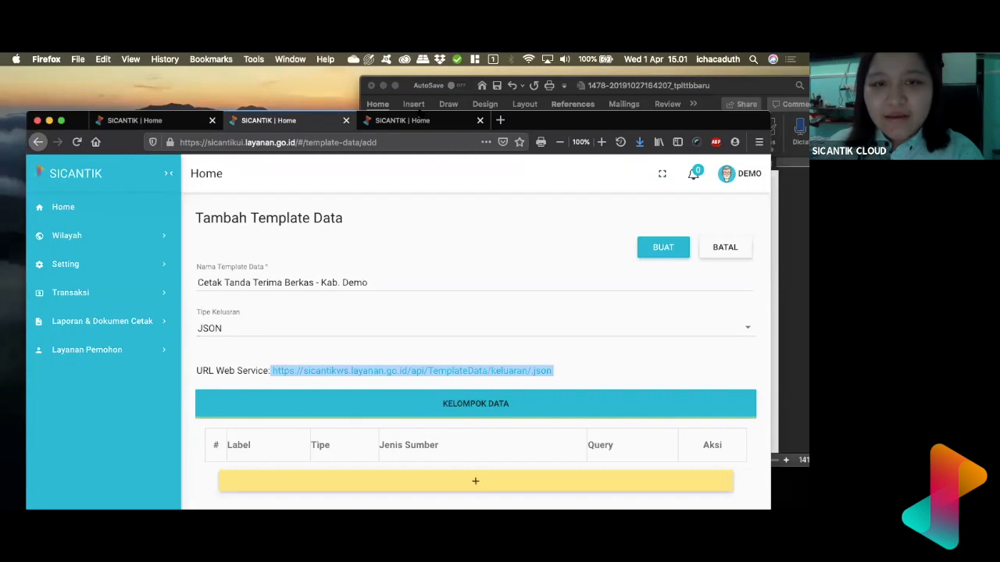
# Step: Open the Kamus Data list under Setting > Form & Data
pyautogui.click(421, 121)
pyautogui.scroll(5, 542, 292)
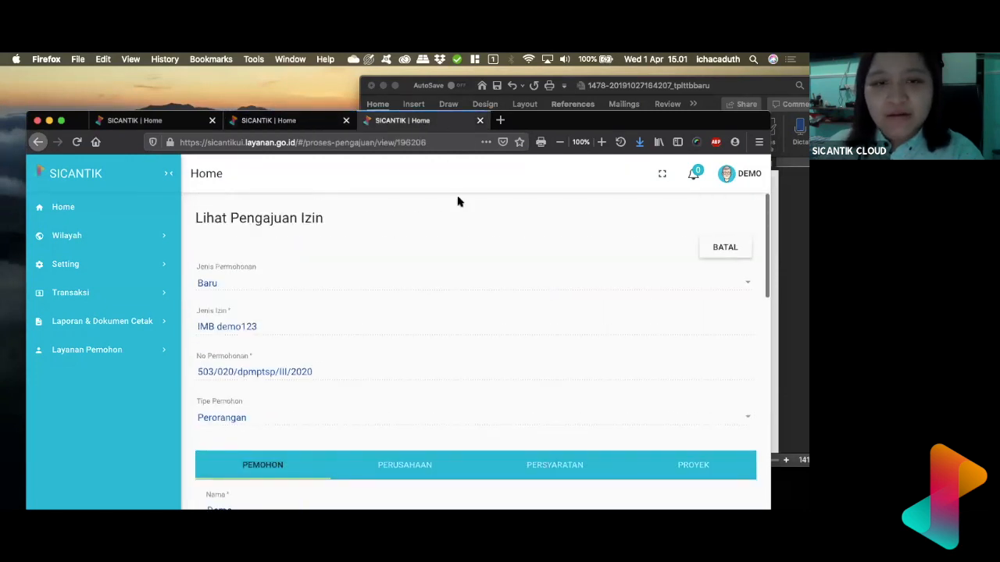
pyautogui.click(71, 265)
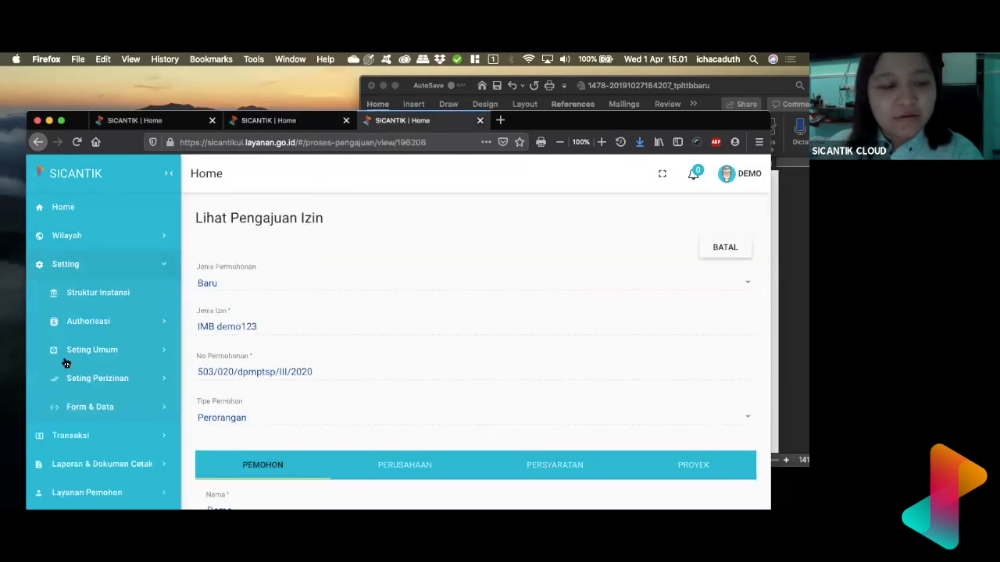
pyautogui.click(113, 409)
pyautogui.scroll(-3, 111, 374)
pyautogui.click(112, 344)
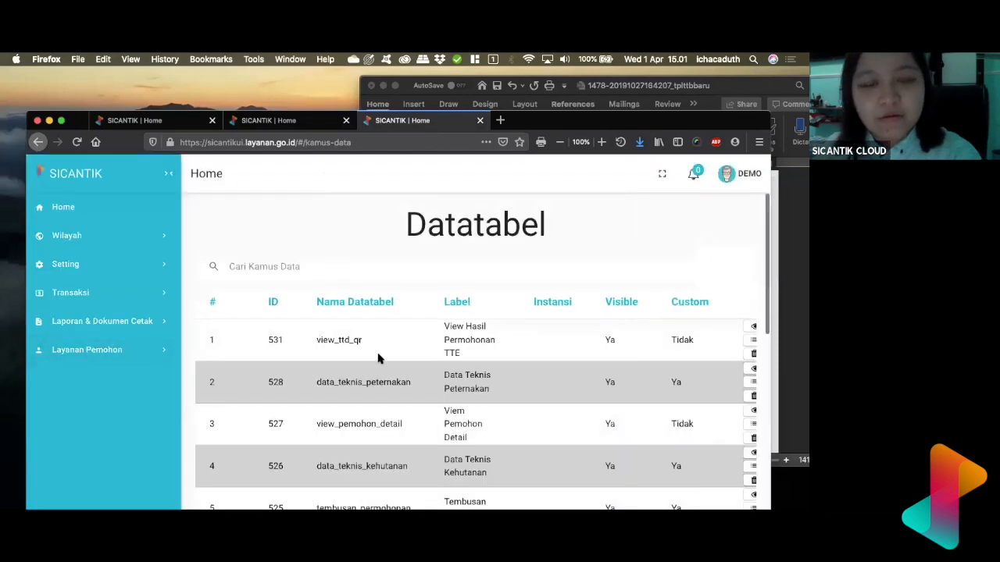
# Step: Search the data dictionary for 'data teknis pu' and open data_teknis_pu's details
pyautogui.click(268, 269)
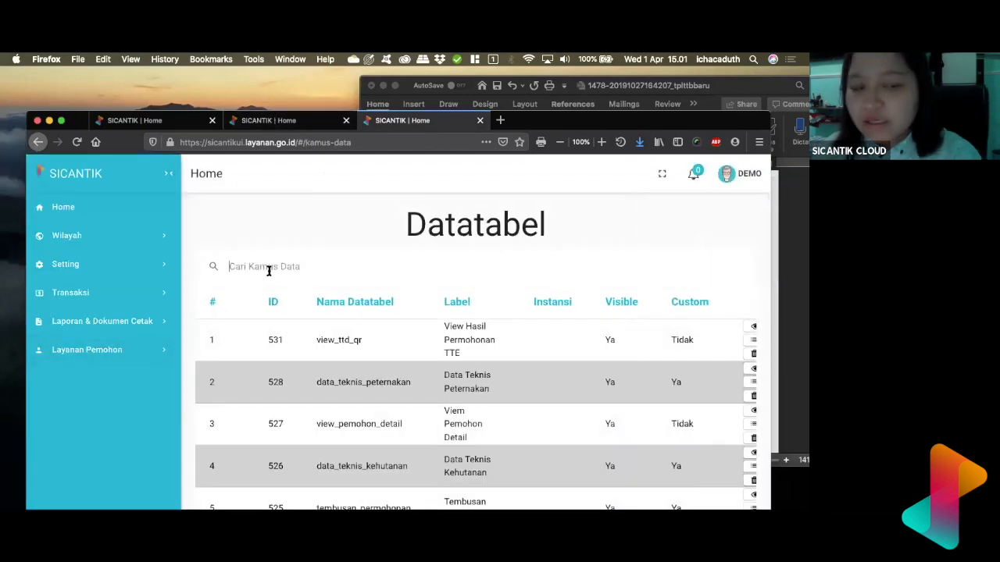
pyautogui.write('data')
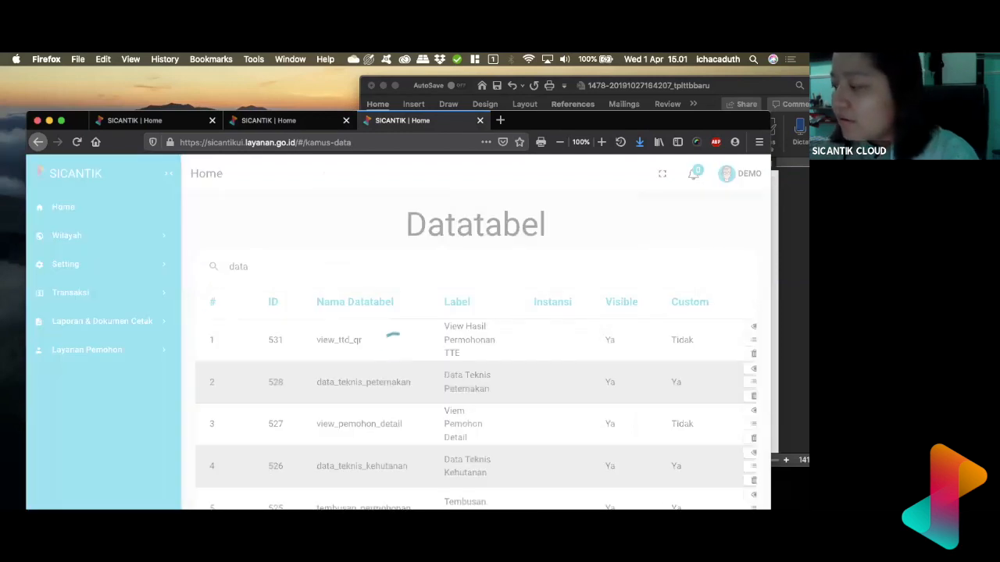
pyautogui.write('_teknis')
pyautogui.press('BackSpace')
pyautogui.press('BackSpace')
pyautogui.press('BackSpace')
pyautogui.press('BackSpace')
pyautogui.press('BackSpace')
pyautogui.press('BackSpace')
pyautogui.press('BackSpace')
pyautogui.write('te')
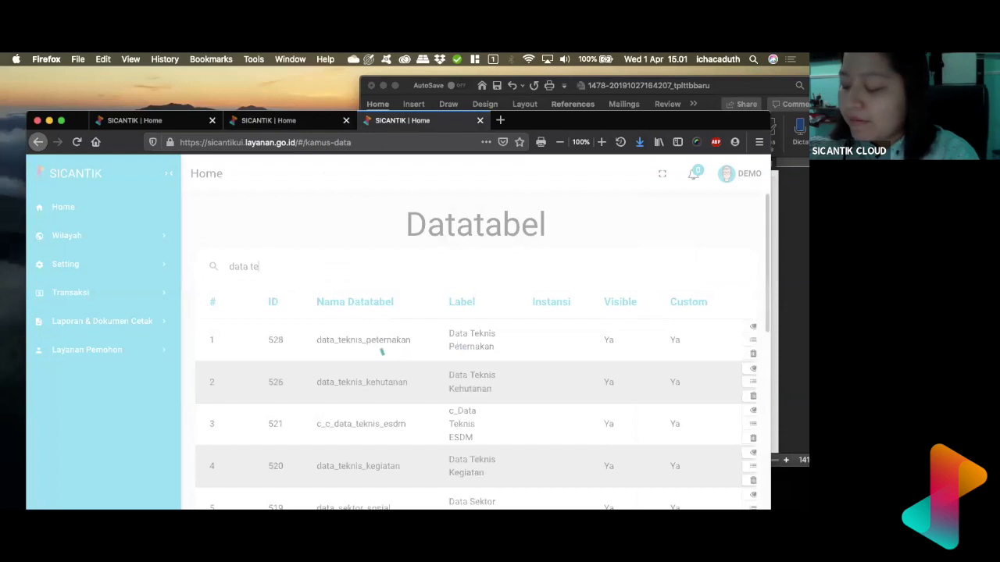
pyautogui.write('knis')
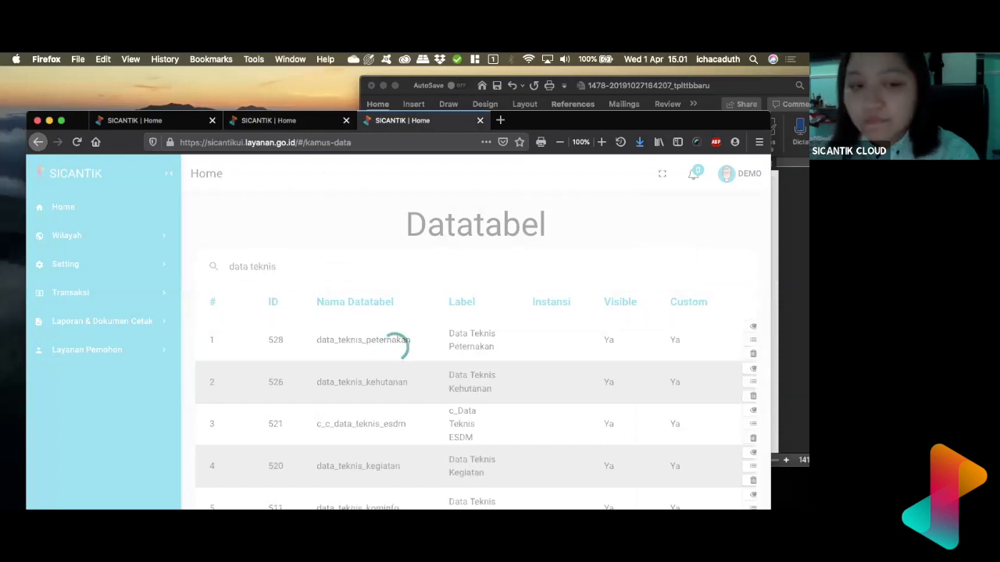
pyautogui.write(" pu'")
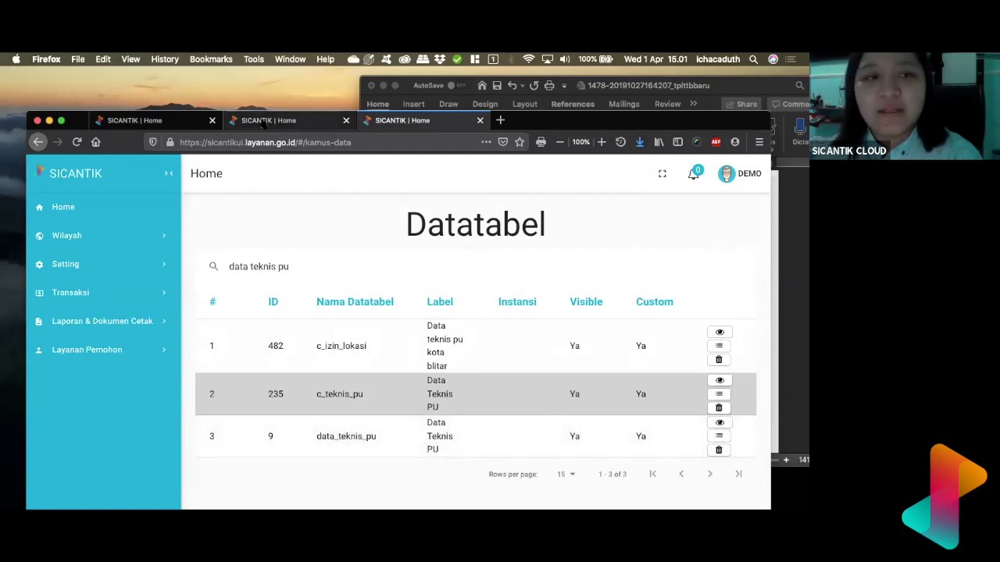
pyautogui.click(264, 121)
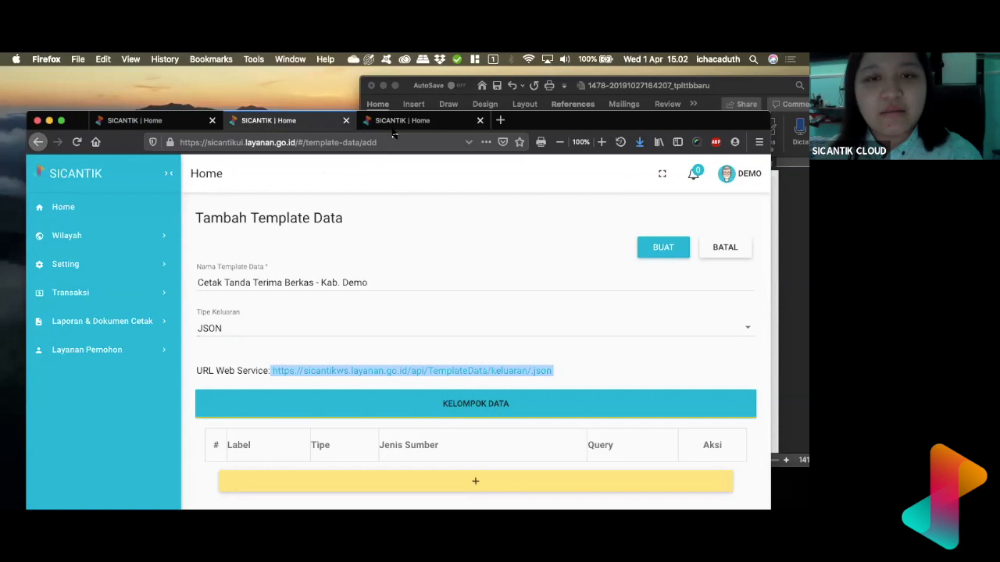
pyautogui.click(469, 121)
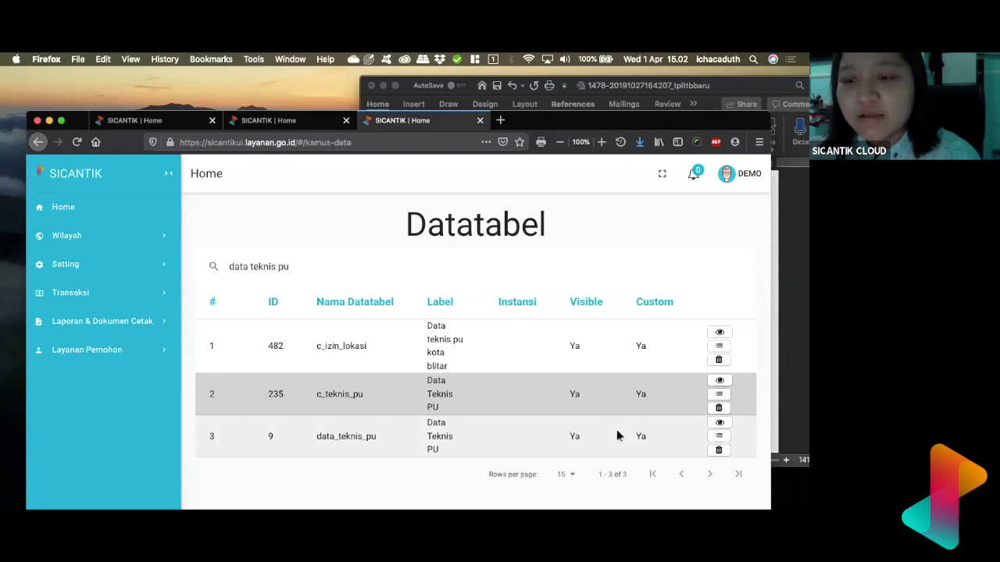
pyautogui.click(720, 424)
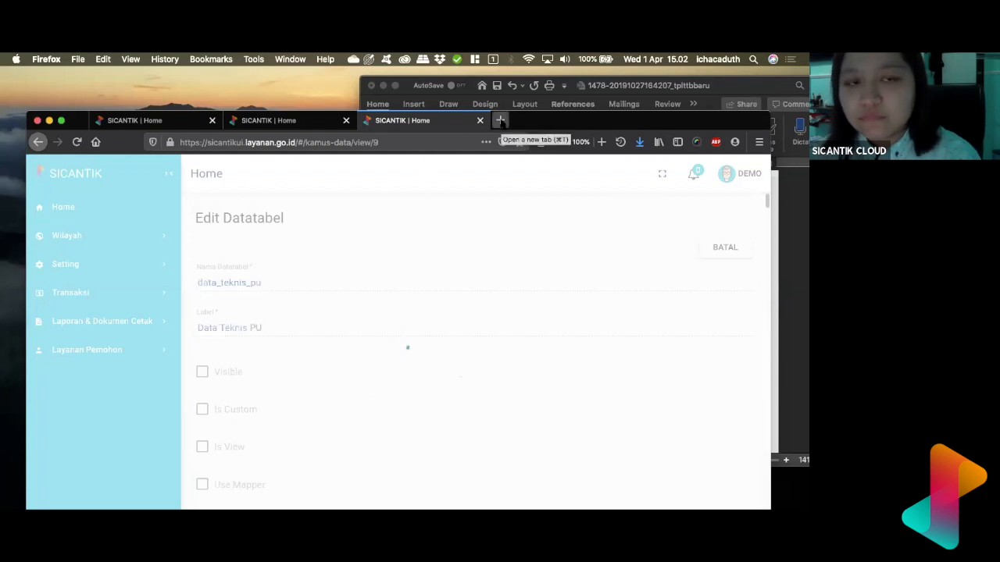
# Step: Load SiCantik in a new tab and scroll through the Data Kolom list
pyautogui.click(500, 121)
pyautogui.write('sicantikui.layanan.go.id/')
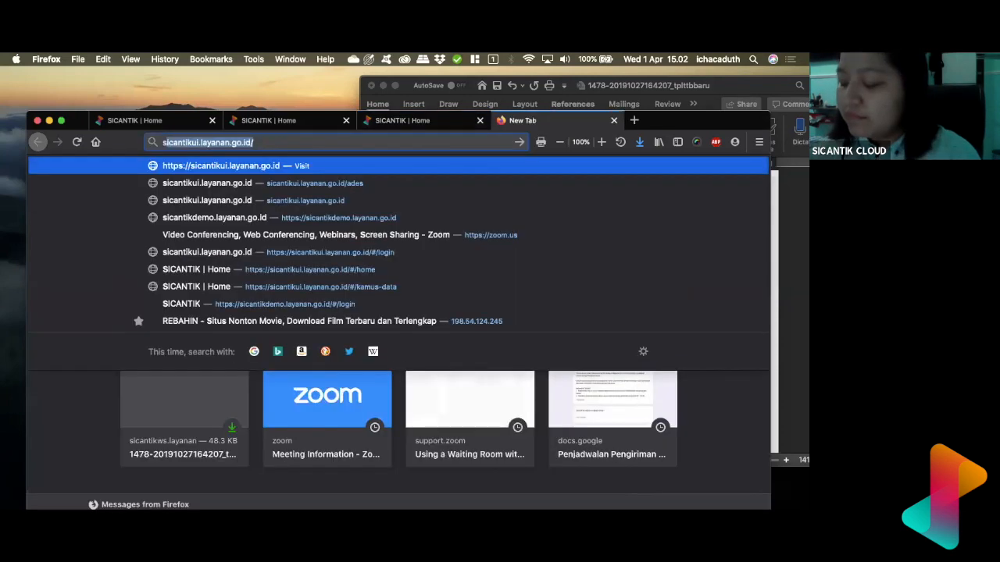
pyautogui.press('Return')
pyautogui.hotkey('ctrl', 'shift', 'Tab')
pyautogui.scroll(-1, 374, 363)
pyautogui.scroll(-5, 374, 363)
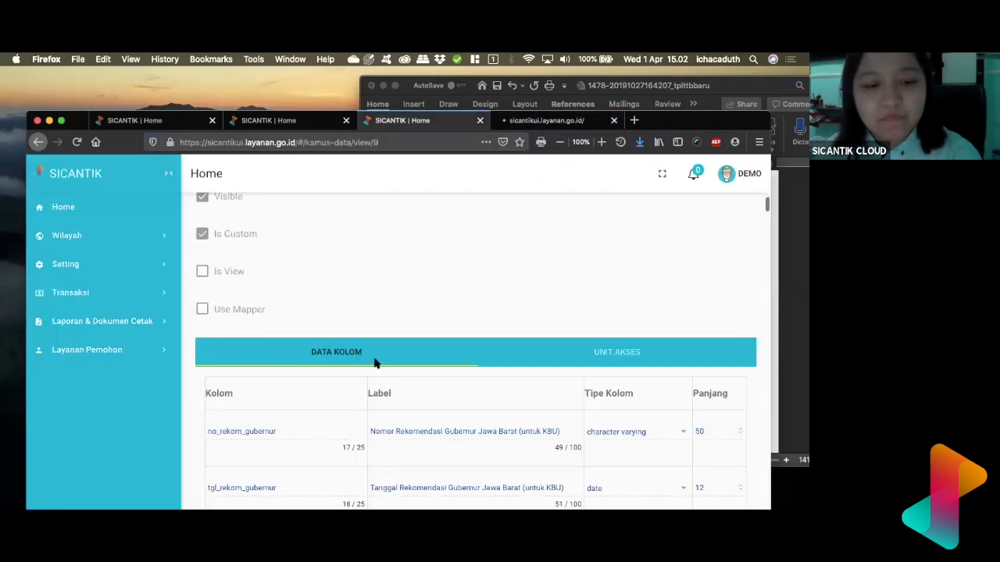
pyautogui.scroll(-1, 374, 364)
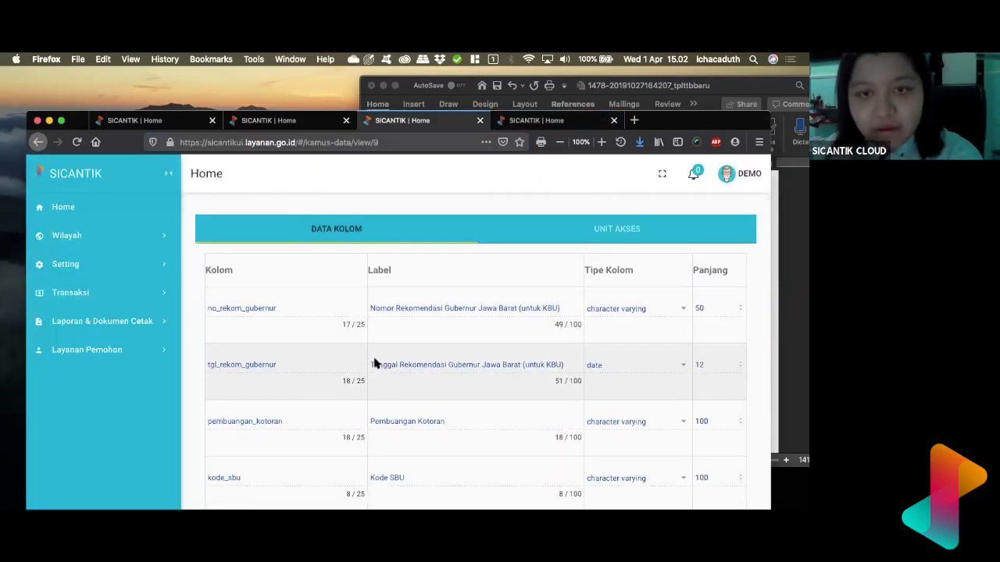
pyautogui.scroll(-1, 374, 363)
pyautogui.scroll(-1, 374, 363)
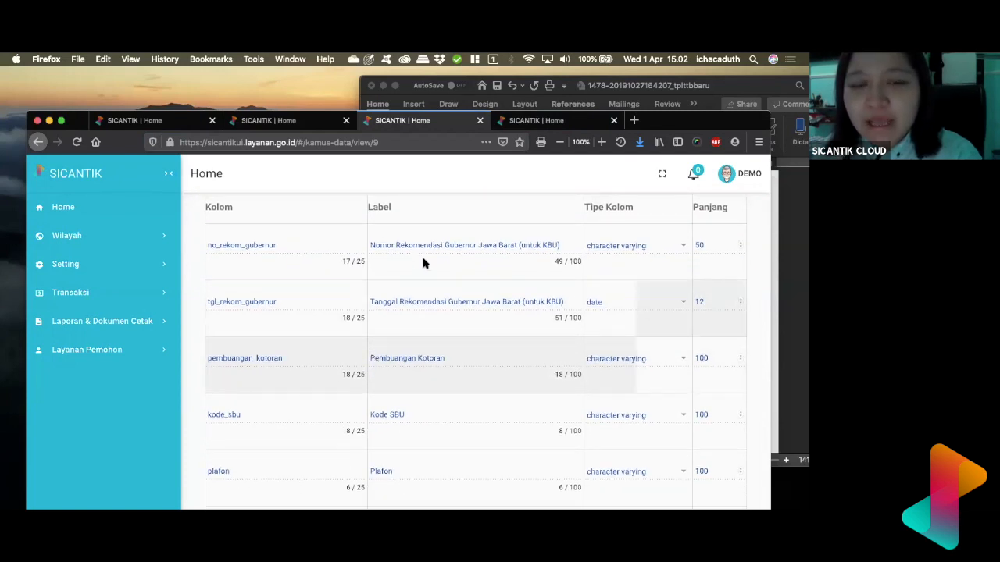
pyautogui.scroll(-3, 283, 434)
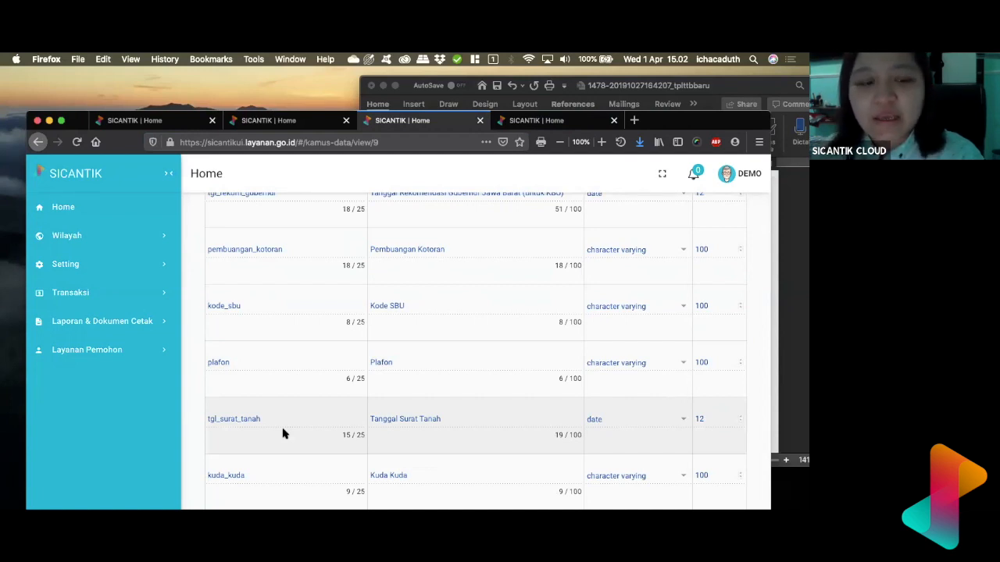
pyautogui.scroll(-1, 283, 434)
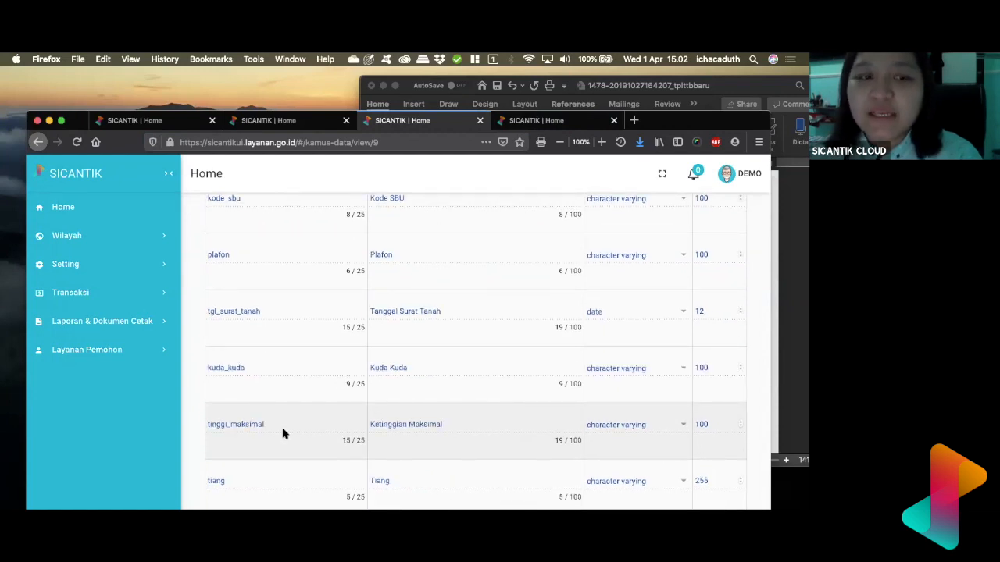
pyautogui.scroll(-1, 283, 433)
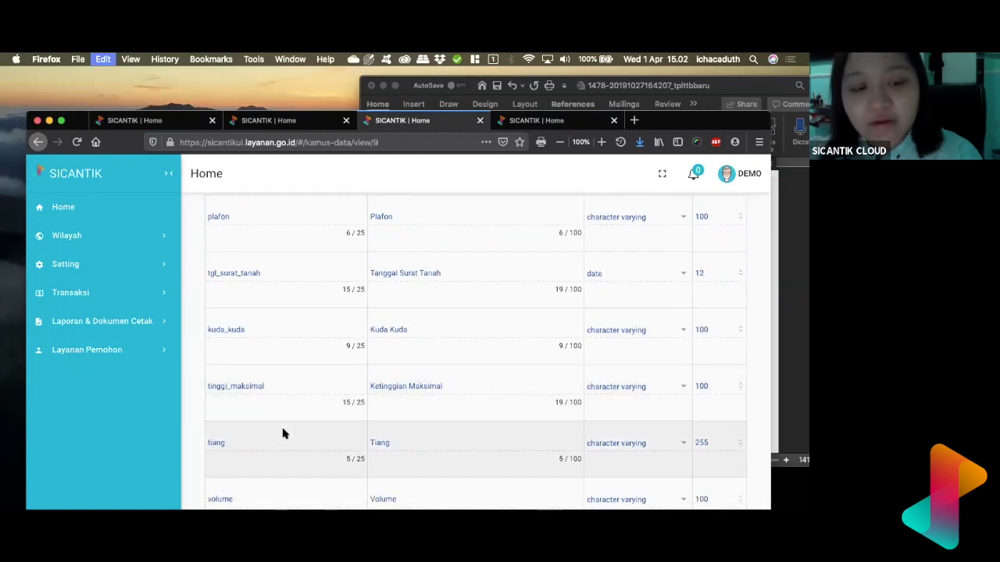
# Step: Find the permohonan_izin_id column via page search, then return to the Test Query SQL results
pyautogui.press('super+f')
pyautogui.write('permoh')
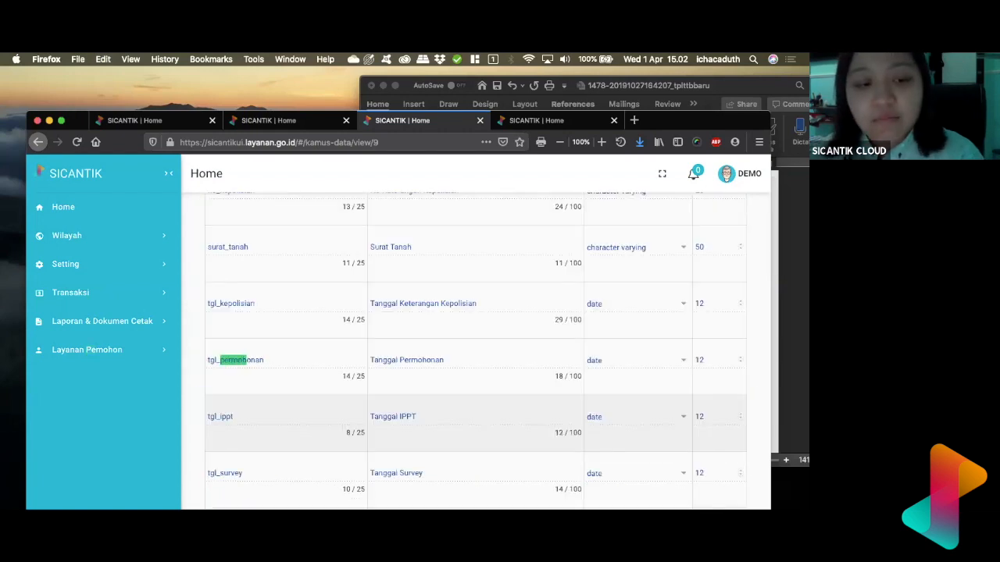
pyautogui.press('Return')
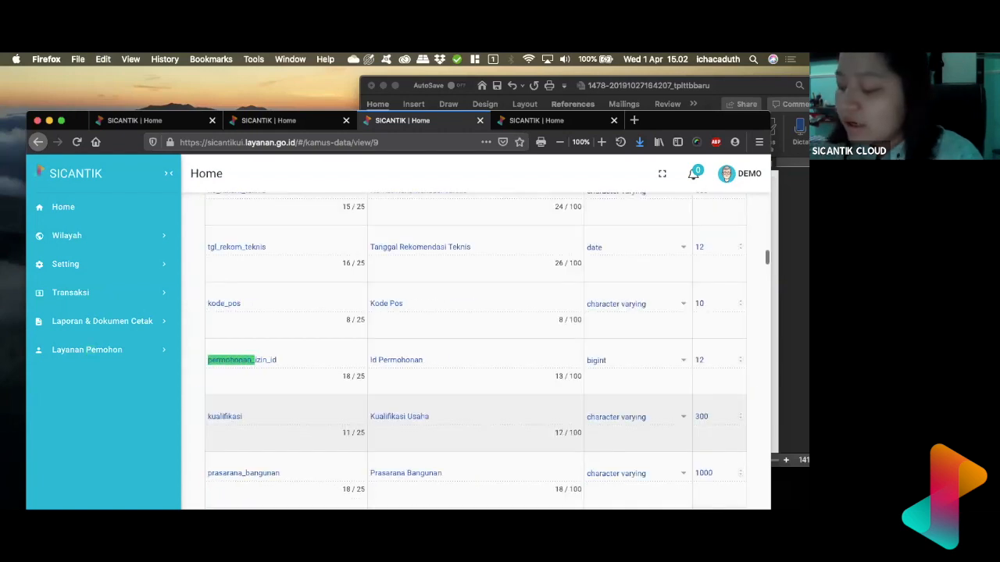
pyautogui.write('in')
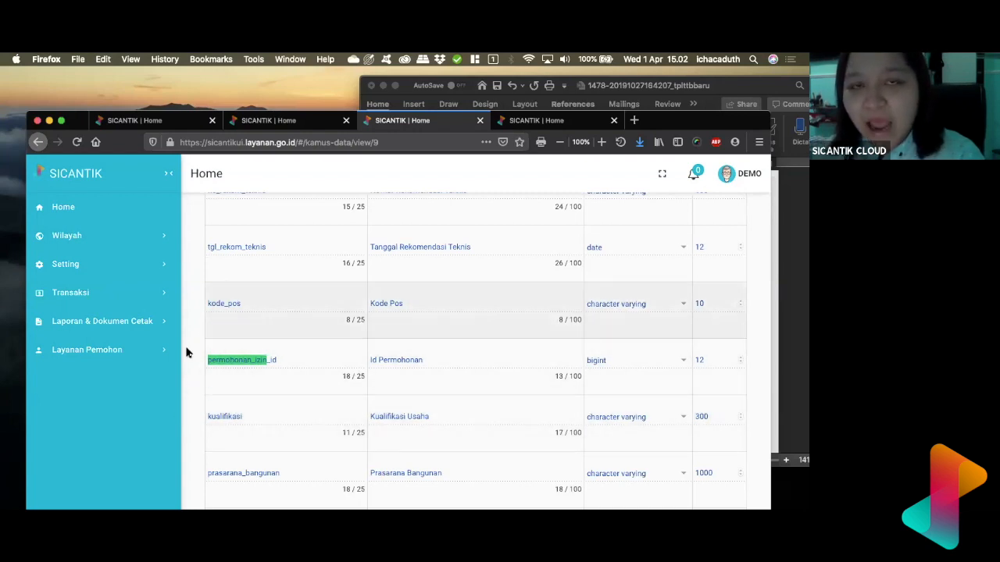
pyautogui.moveTo(665, 127); pyautogui.dragTo(666, 90)
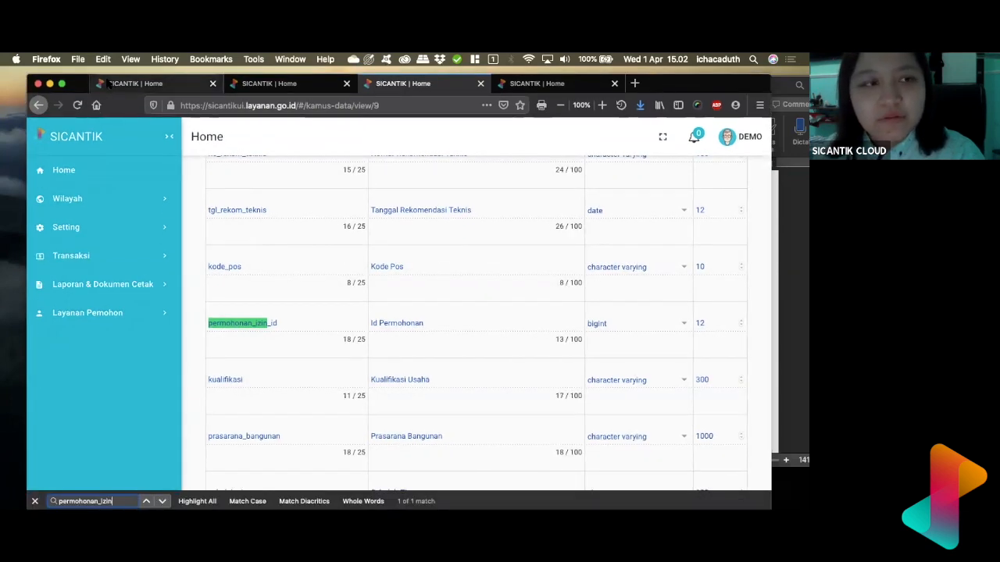
pyautogui.click(114, 84)
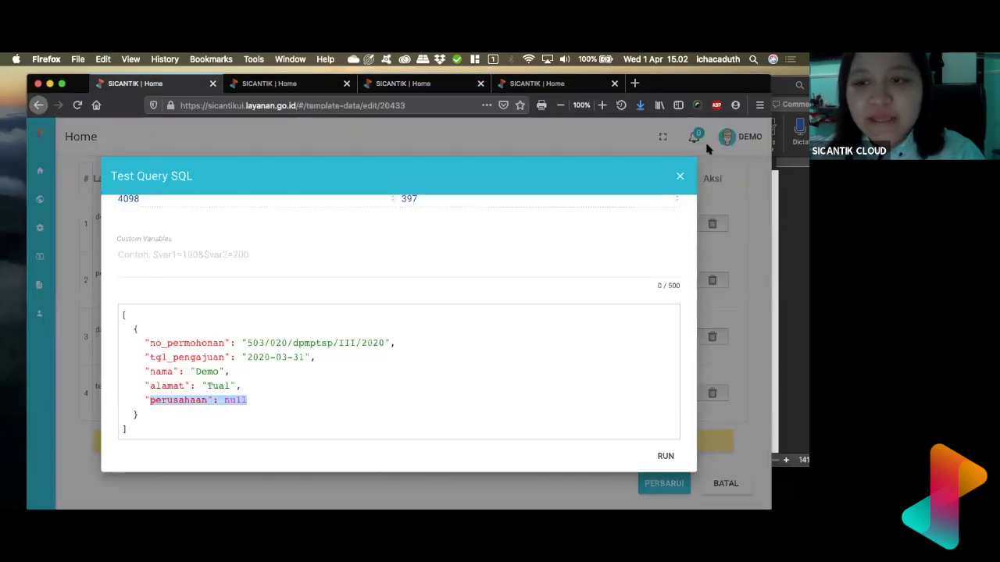
# Step: Delete 'd.nama_perusahaan AS perusahaan' from the SELECT and rename the second joined table to 'data'
pyautogui.click(679, 178)
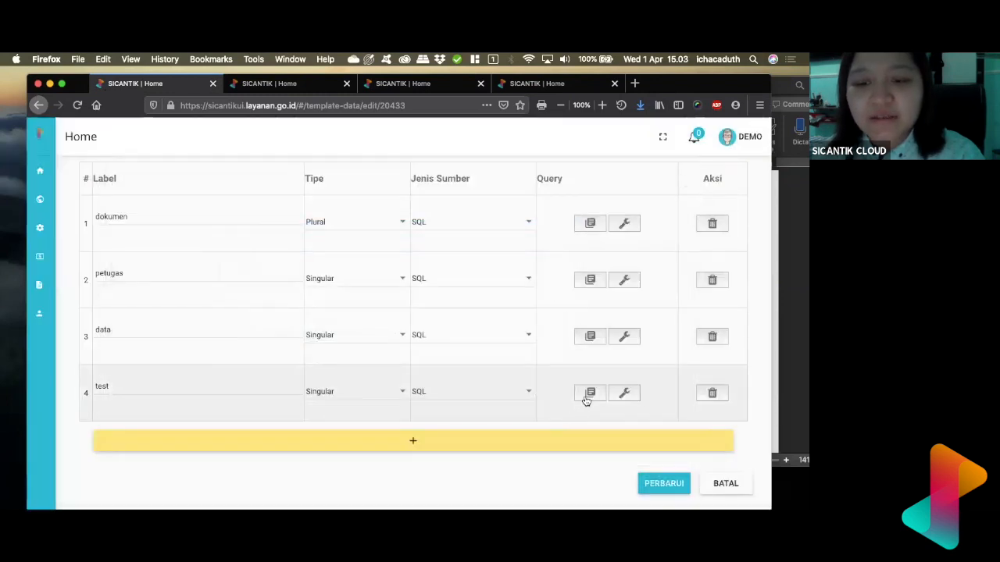
pyautogui.click(586, 394)
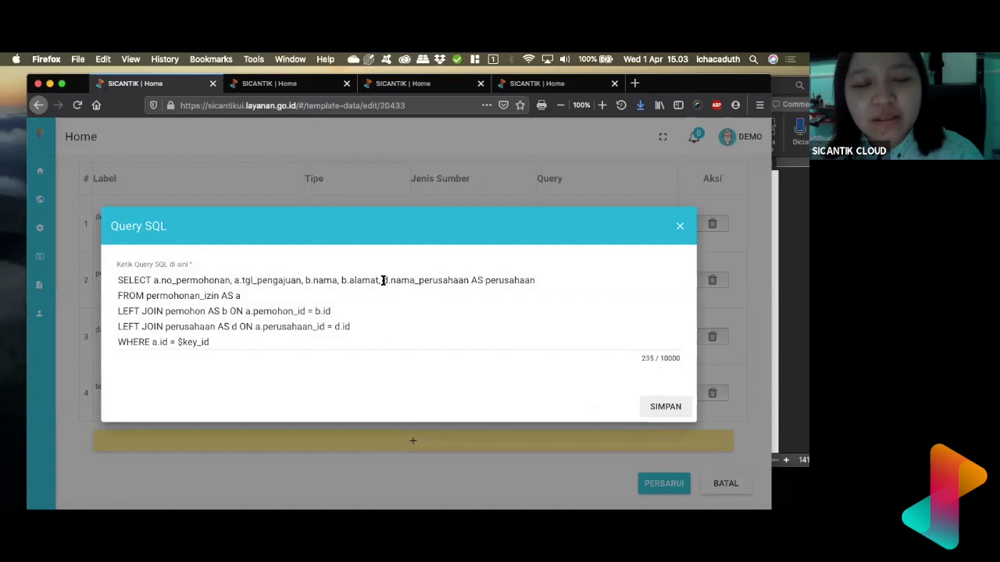
pyautogui.moveTo(383, 280); pyautogui.dragTo(534, 274)
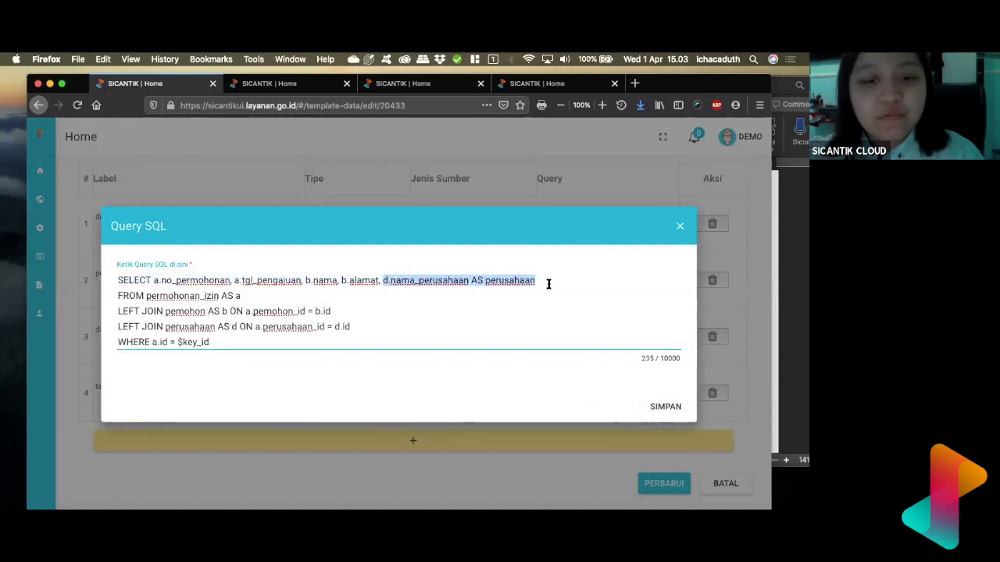
pyautogui.press('BackSpace')
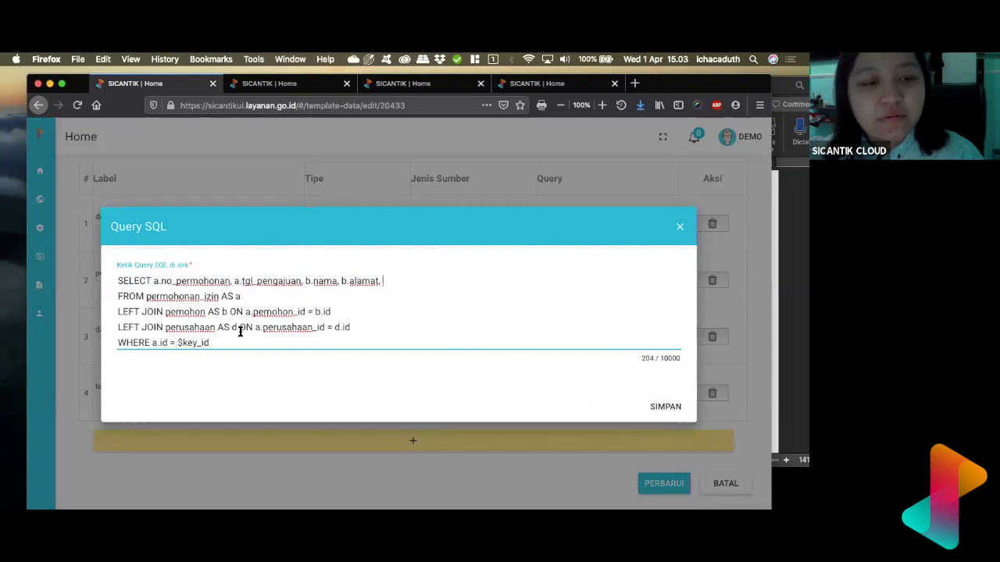
pyautogui.doubleClick(179, 327)
pyautogui.write('data')
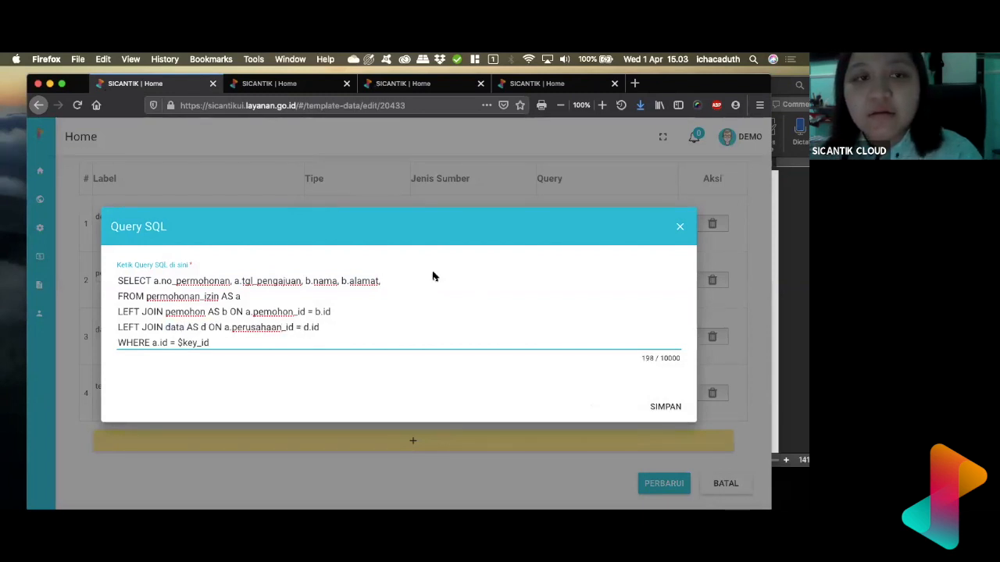
pyautogui.moveTo(663, 84); pyautogui.dragTo(663, 114)
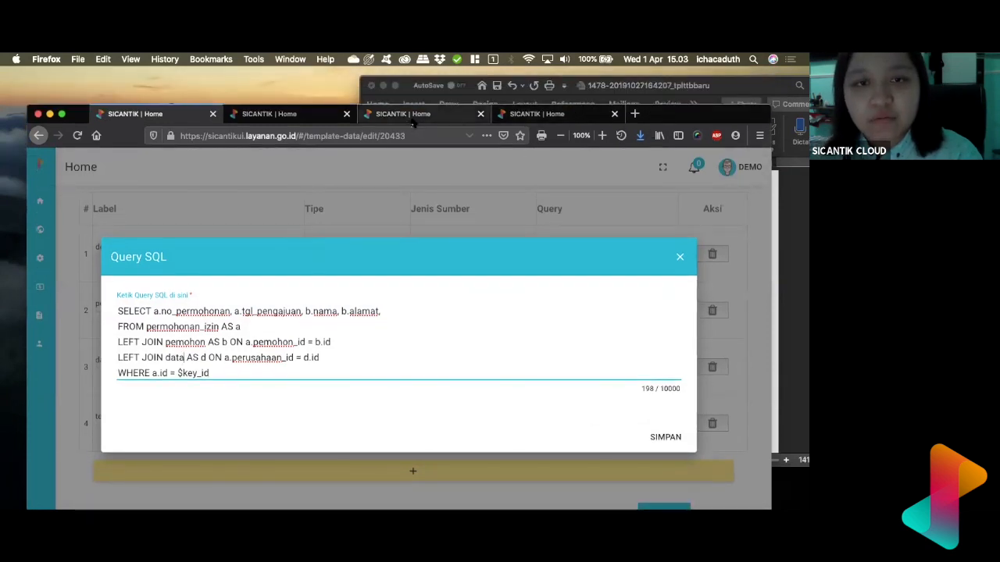
pyautogui.click(412, 117)
# Step: Check the datatable name data_teknis_pu, then append '_teknis_pi' to the joined table name
pyautogui.scroll(5, 364, 264)
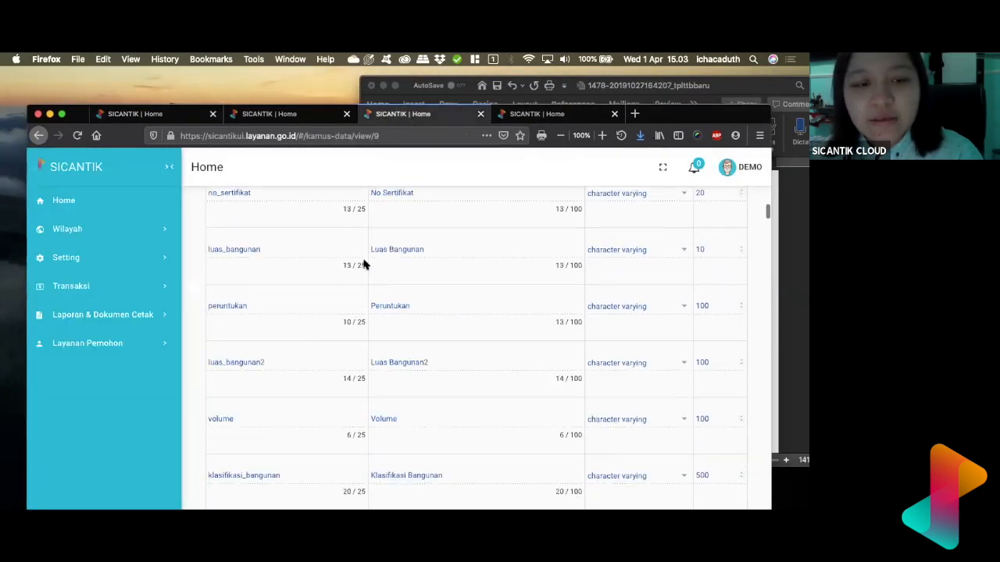
pyautogui.scroll(5, 363, 264)
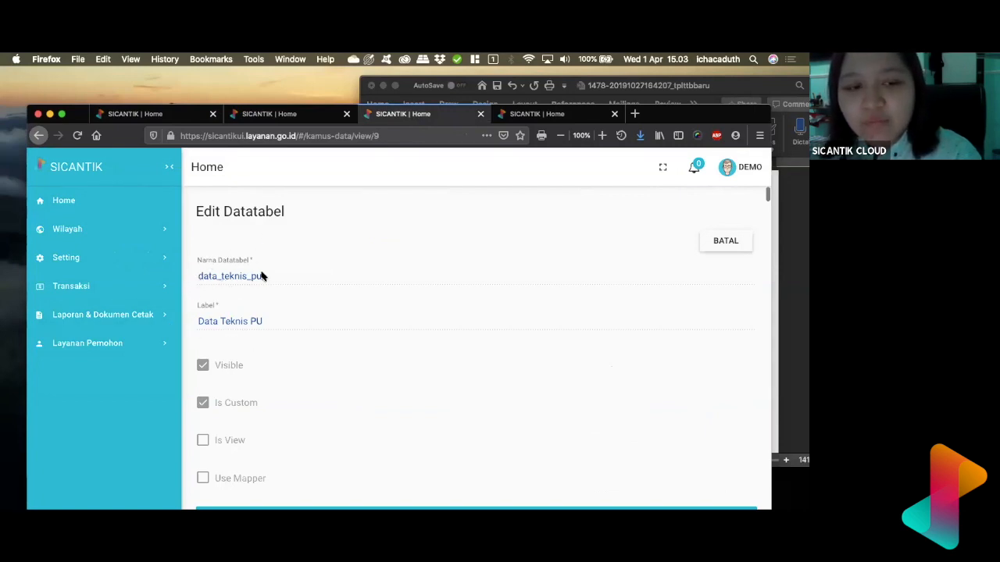
pyautogui.click(265, 114)
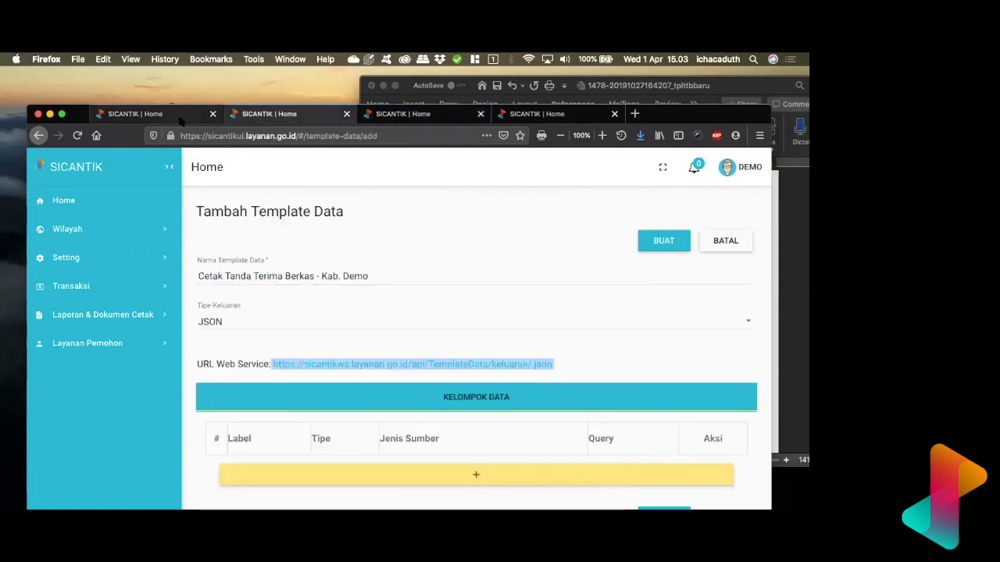
pyautogui.click(180, 118)
pyautogui.write('_teknis_pi')
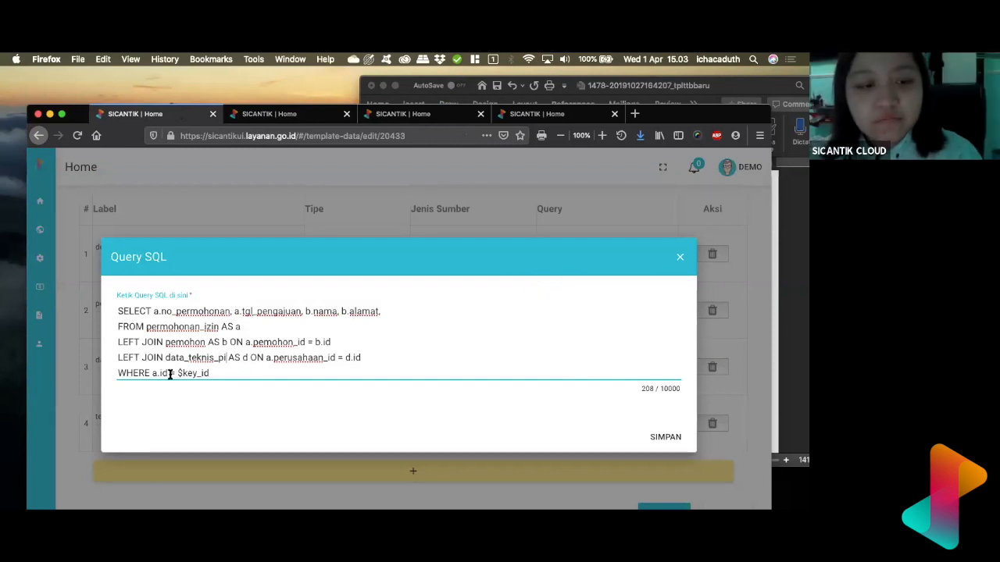
# Step: Correct the table name to data_teknis_pu and delete the 'a.perusahaan_id = d.id' condition
pyautogui.press('BackSpace')
pyautogui.write('u')
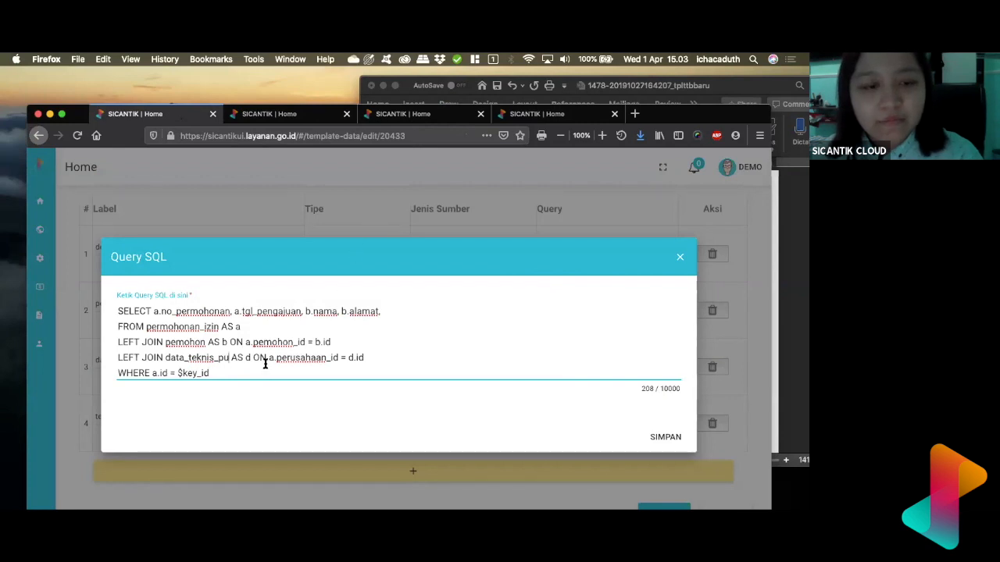
pyautogui.moveTo(270, 356); pyautogui.dragTo(405, 357)
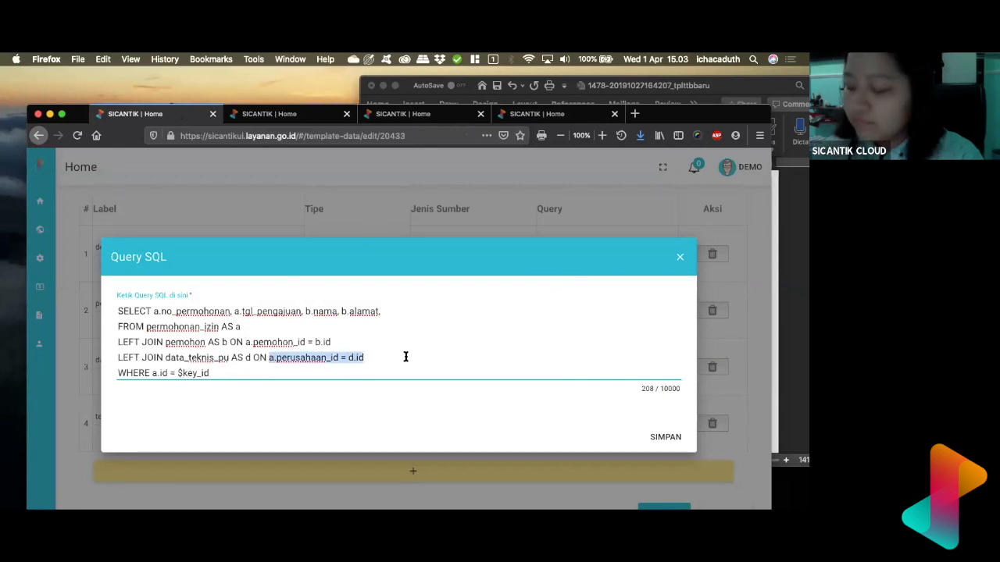
pyautogui.press('BackSpace')
# Step: Write the new join condition 'a.id = d.permohonan_izin_id' after ON
pyautogui.click(365, 255)
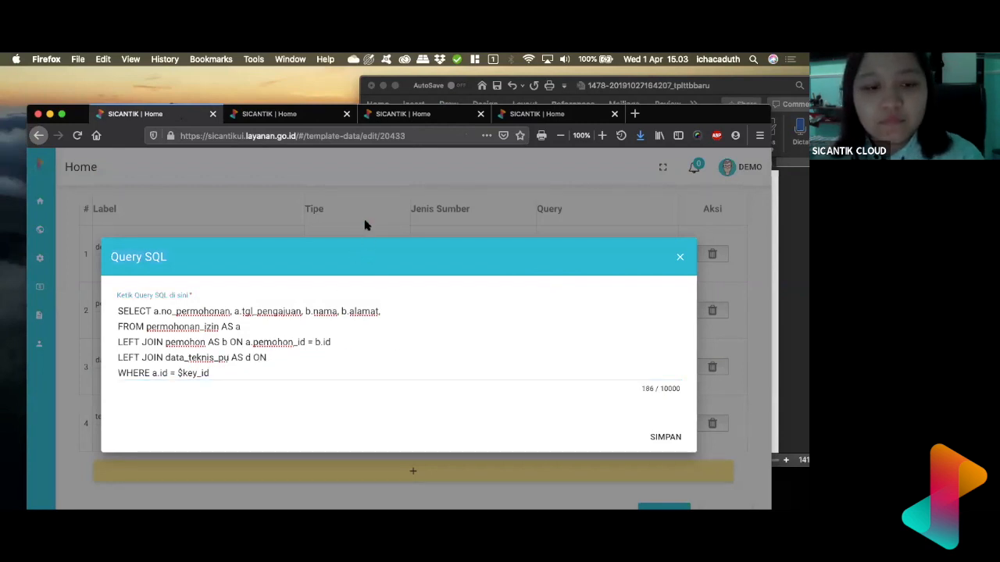
pyautogui.moveTo(688, 113); pyautogui.dragTo(688, 75)
pyautogui.click(319, 314)
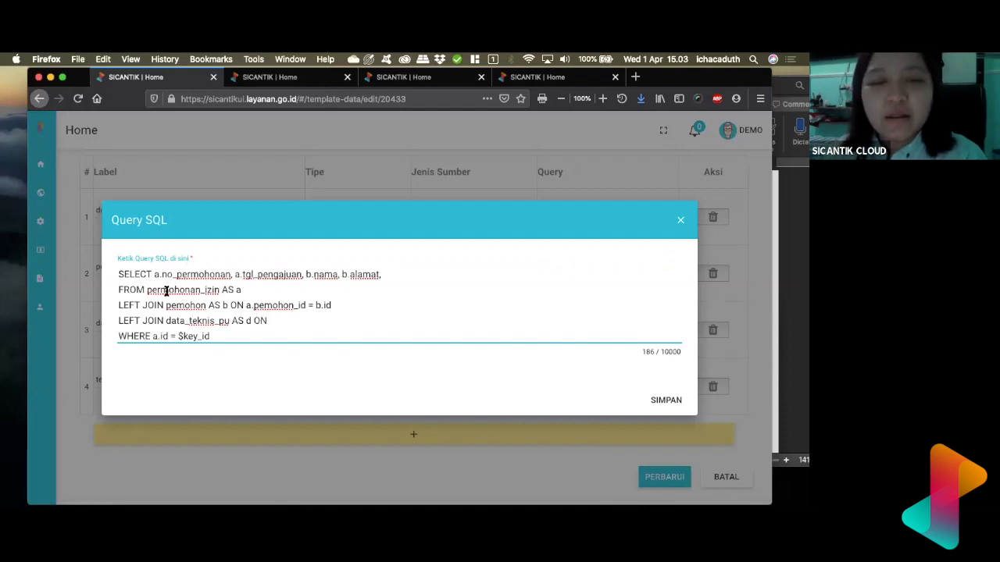
pyautogui.moveTo(153, 291); pyautogui.dragTo(210, 289)
pyautogui.click(210, 289)
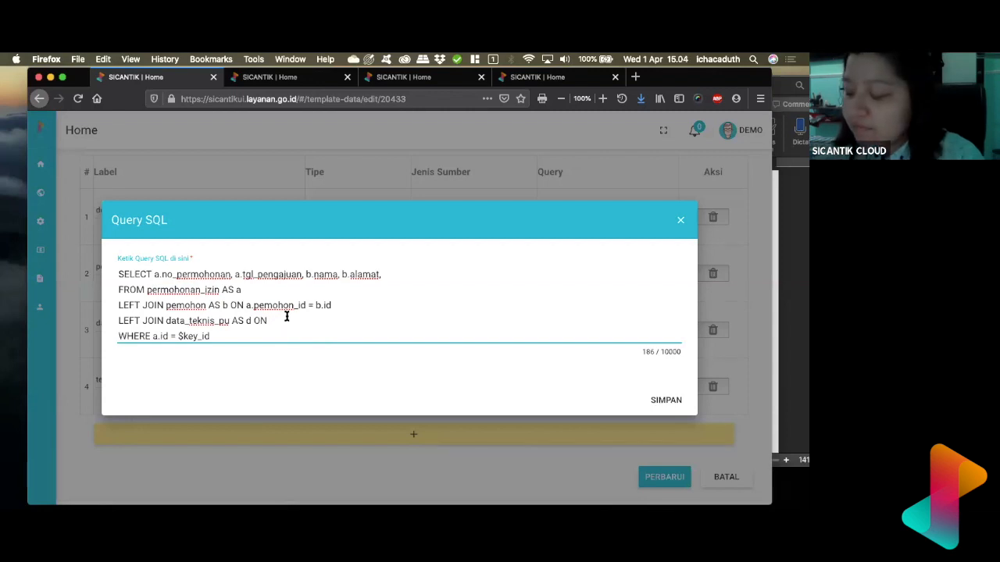
pyautogui.write('moho')
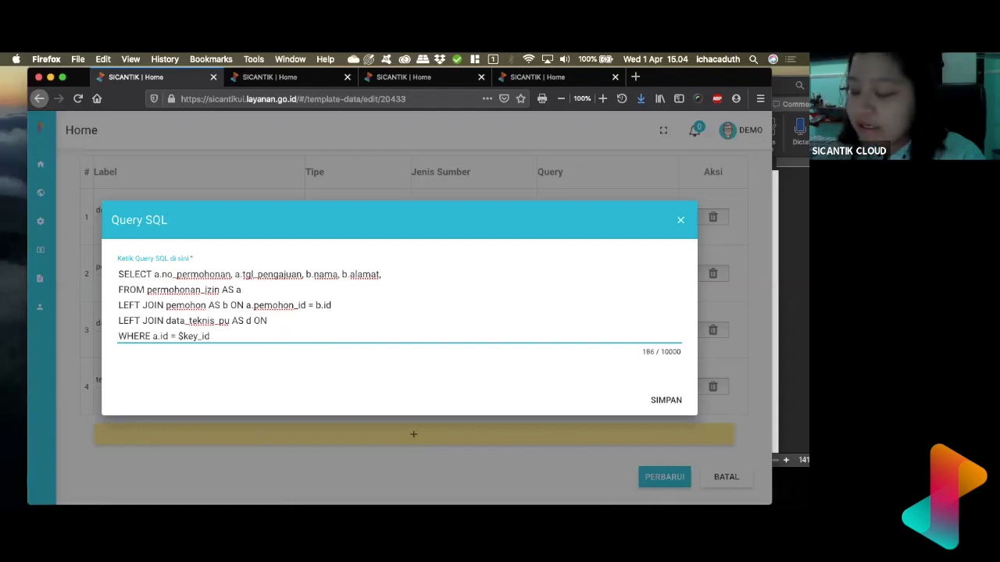
pyautogui.write('permohonan_izin_id')
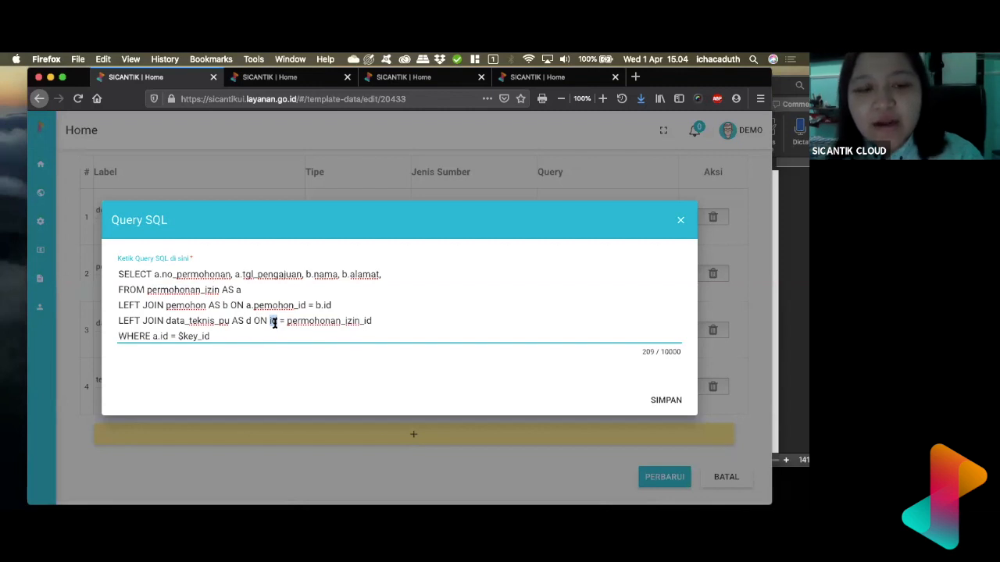
pyautogui.doubleClick(146, 289)
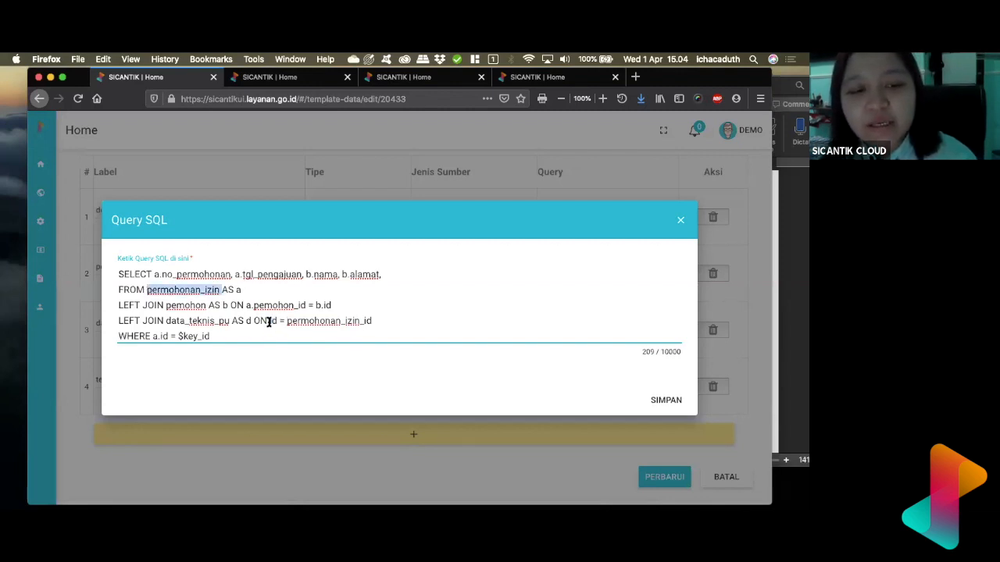
pyautogui.click(268, 321)
pyautogui.write('a.')
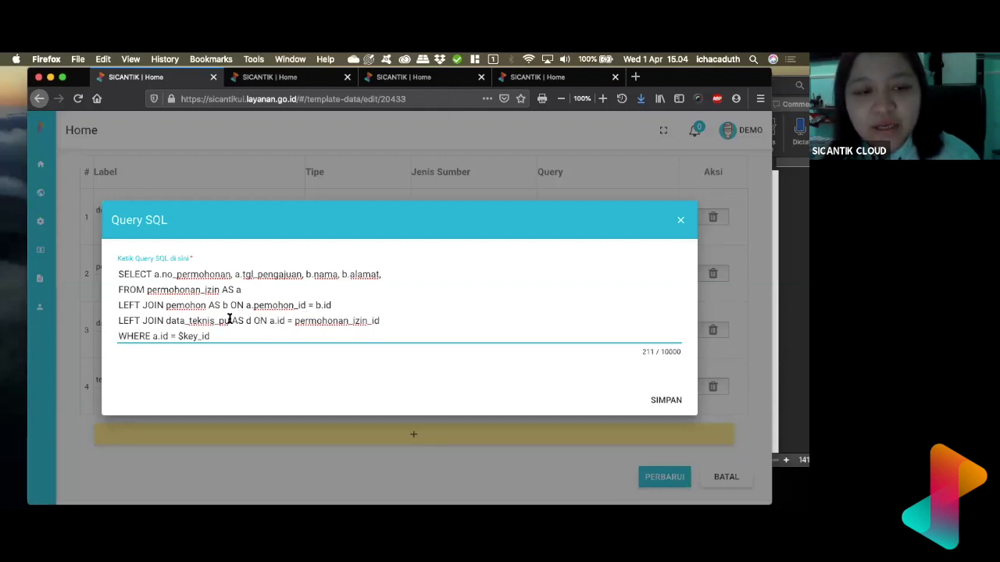
pyautogui.write('d')
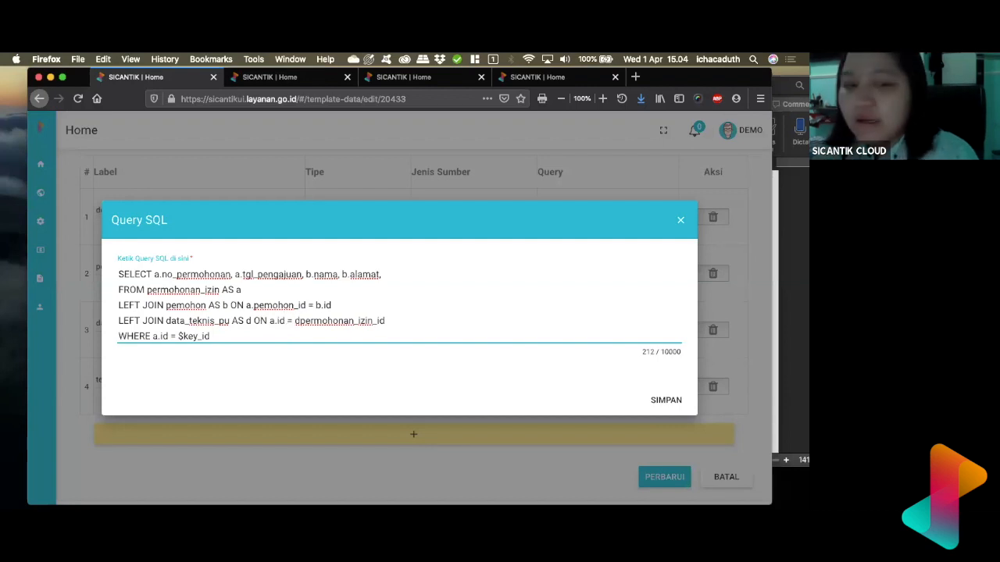
pyautogui.write('.')
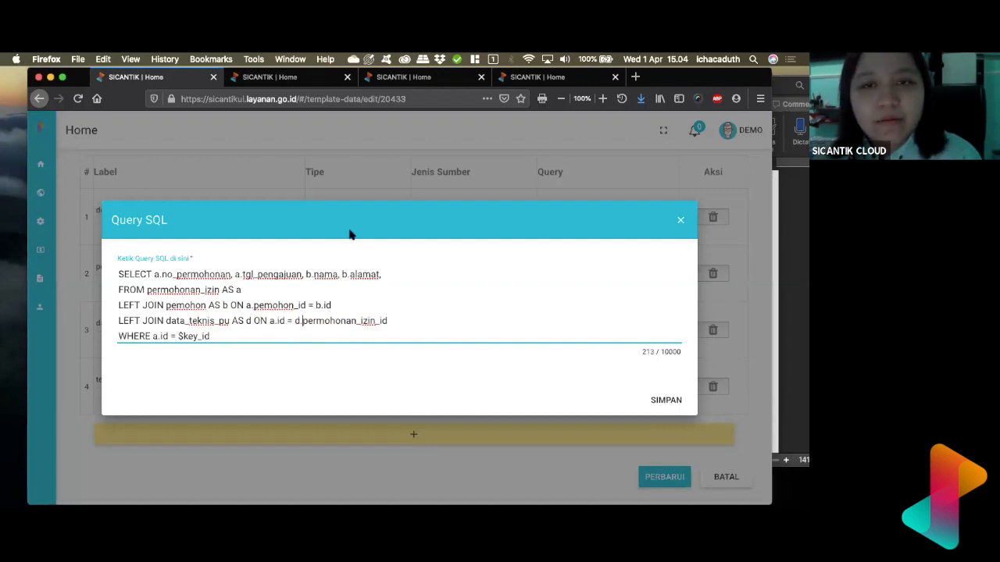
pyautogui.moveTo(69, 78); pyautogui.dragTo(71, 133)
# Step: Scroll data_teknis_pu's Data Kolom to find luas_bangunan, then return to the Query SQL dialog
pyautogui.click(303, 128)
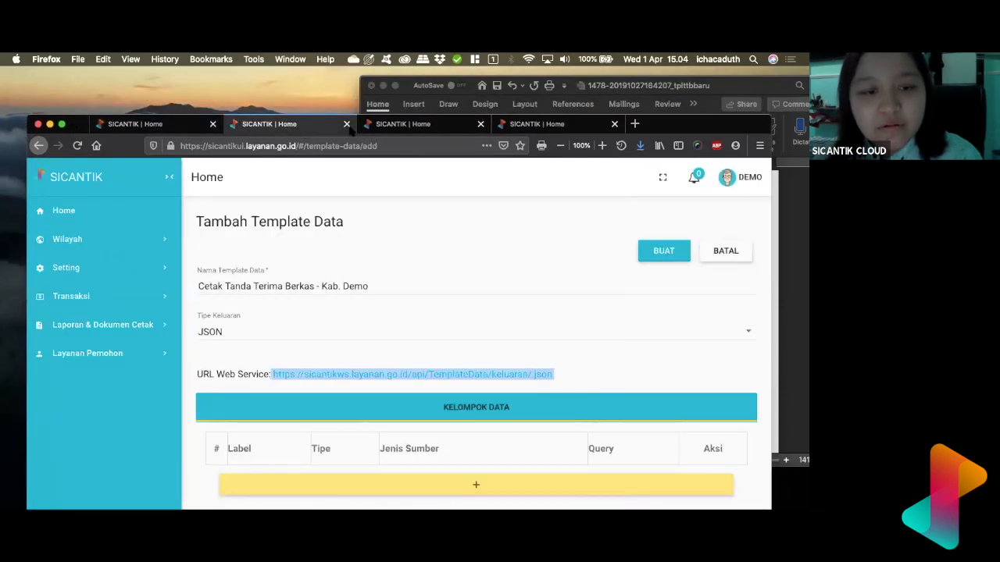
pyautogui.click(367, 126)
pyautogui.scroll(-5, 368, 424)
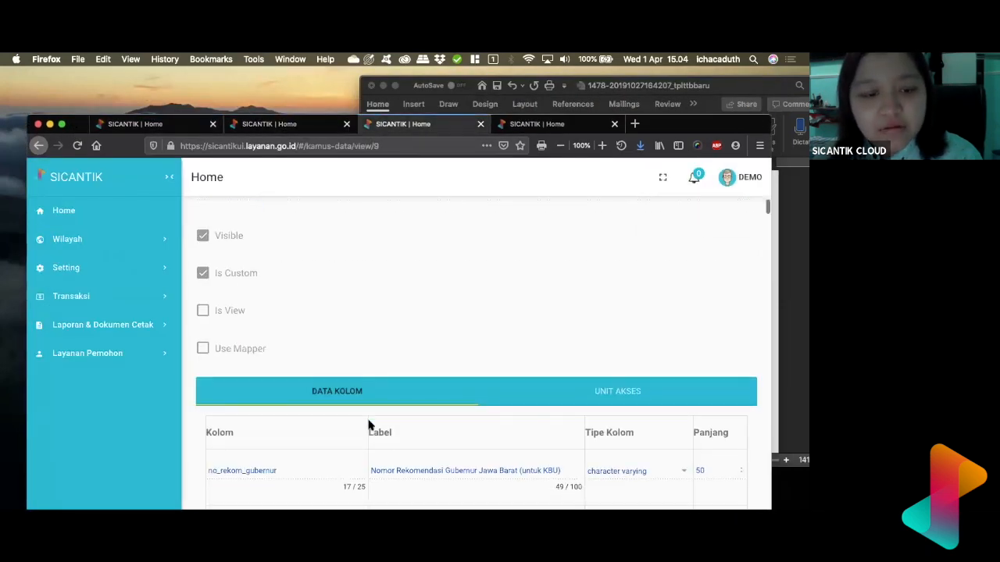
pyautogui.scroll(-6, 368, 424)
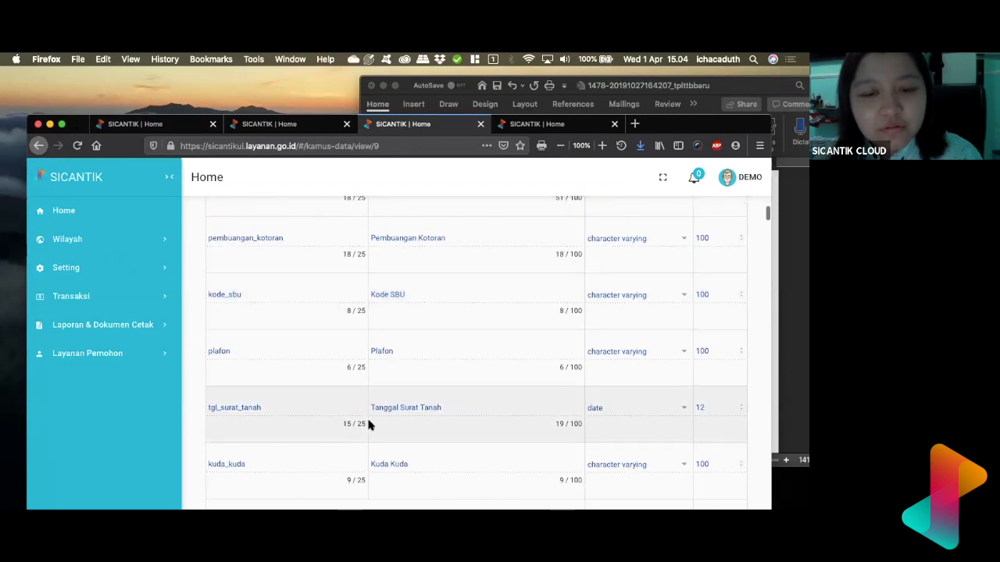
pyautogui.scroll(-6, 368, 424)
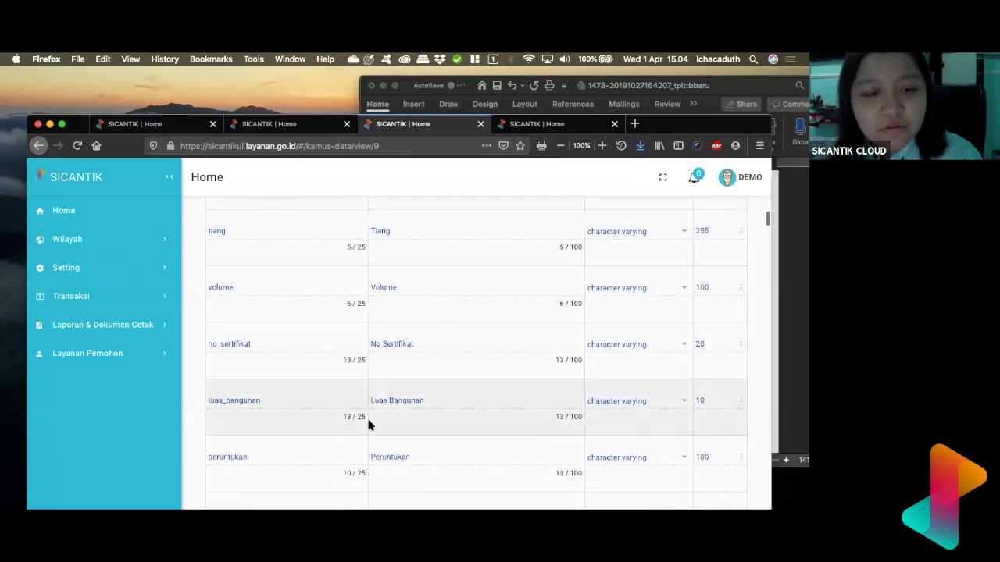
pyautogui.scroll(-4, 368, 424)
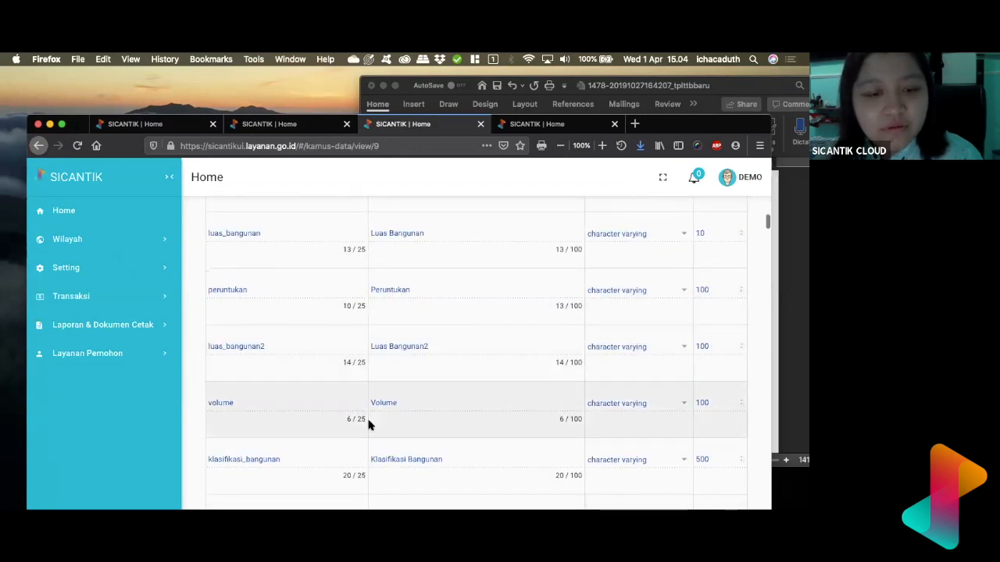
pyautogui.scroll(4, 368, 424)
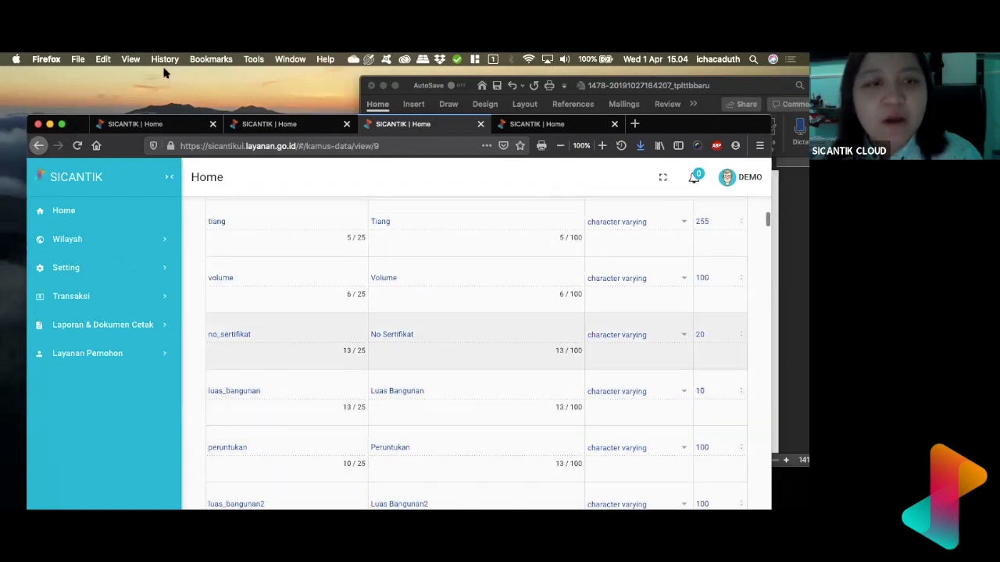
pyautogui.moveTo(159, 127); pyautogui.dragTo(156, 86)
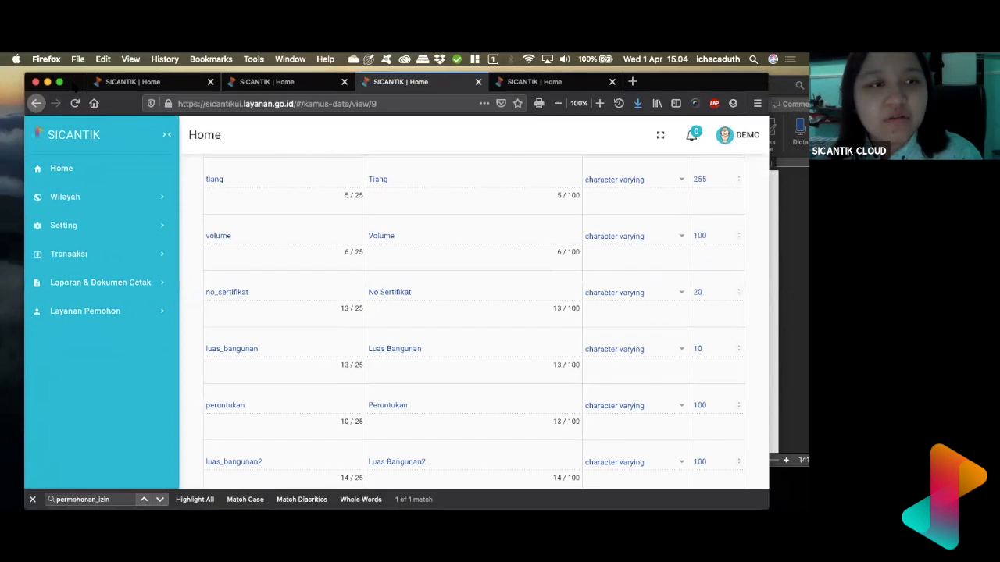
pyautogui.click(155, 83)
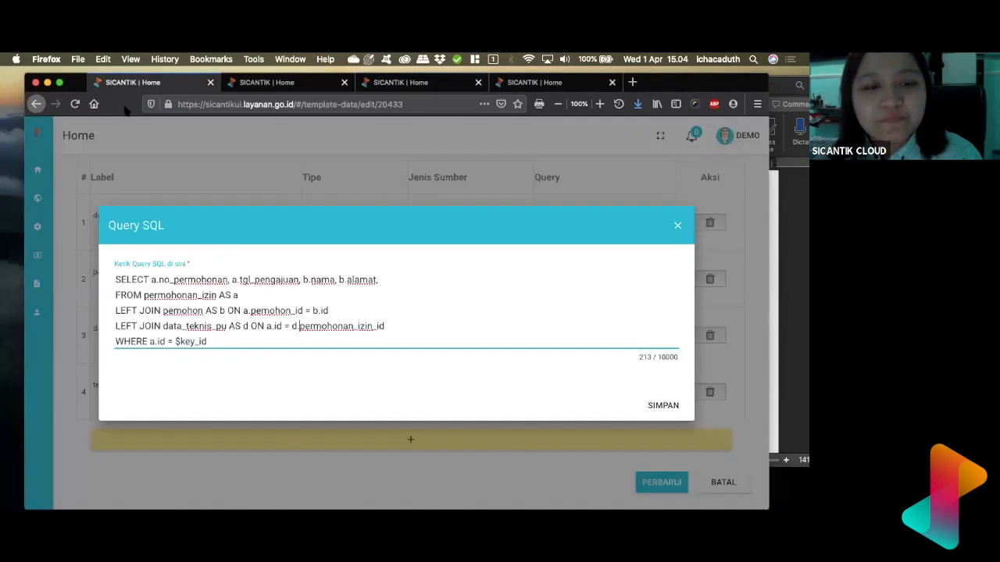
# Step: Add 'd.luas_bangunan' after b.alamat in the SELECT list and save the query
pyautogui.click(403, 279)
pyautogui.write('luas_bangunan')
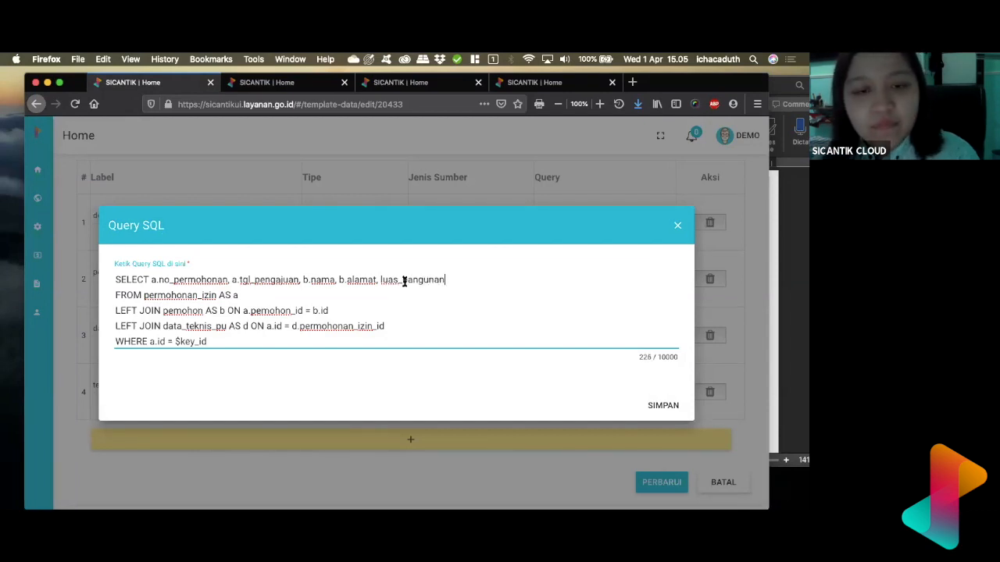
pyautogui.doubleClick(422, 280)
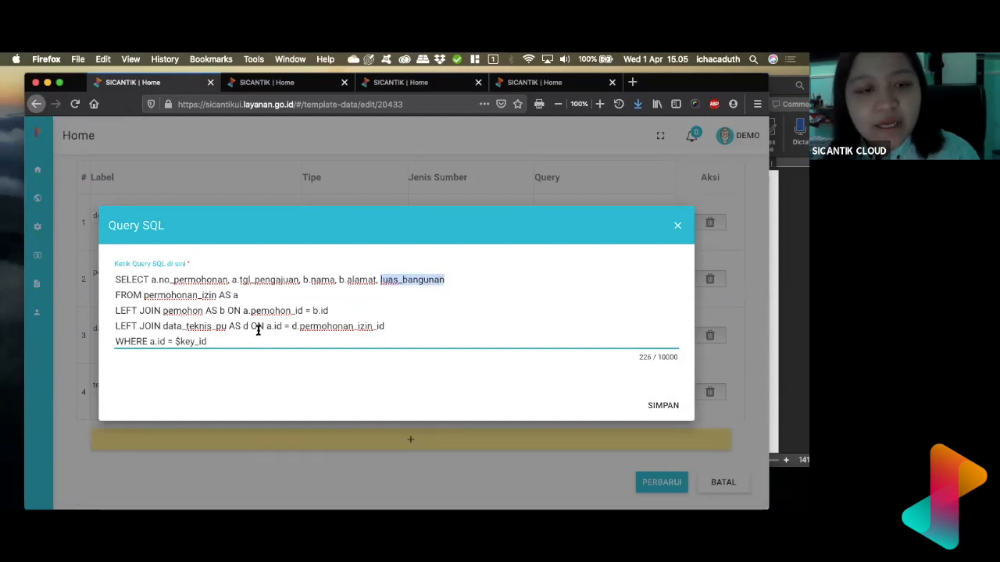
pyautogui.moveTo(168, 325); pyautogui.dragTo(248, 330)
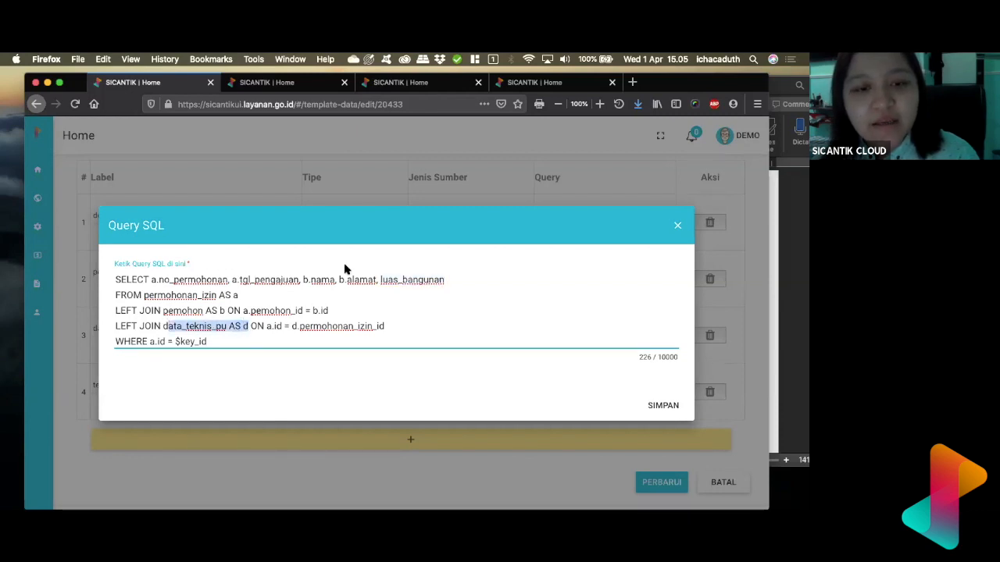
pyautogui.click(378, 279)
pyautogui.write('d.')
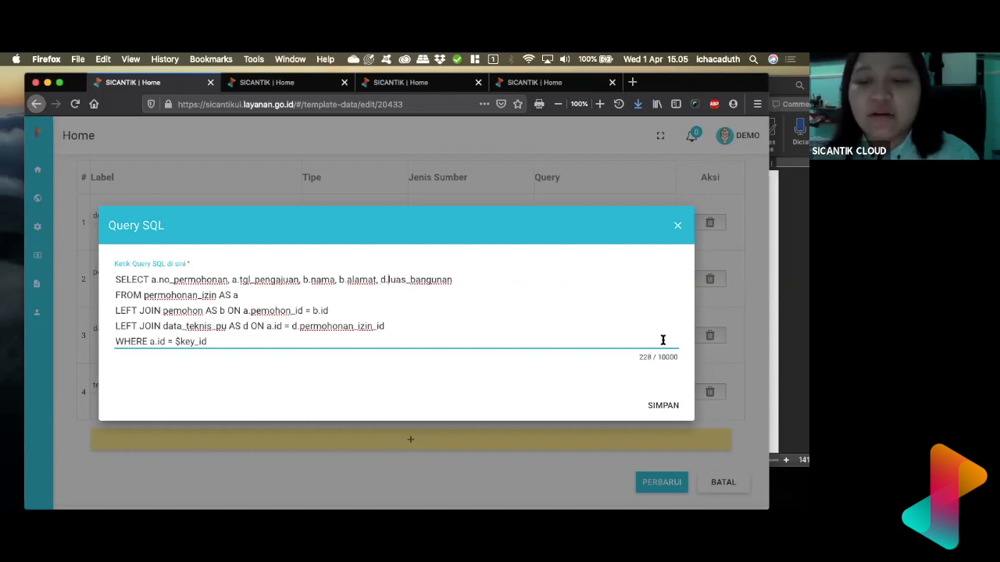
pyautogui.click(658, 405)
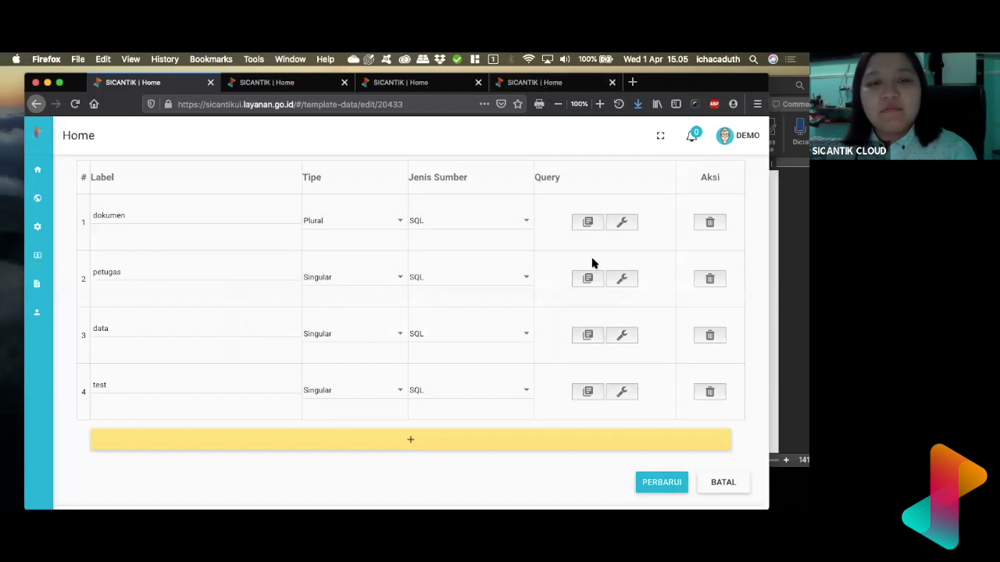
# Step: Run the query test with $key_id 196206 and confirm luas_bangunan appears in the JSON
pyautogui.click(623, 395)
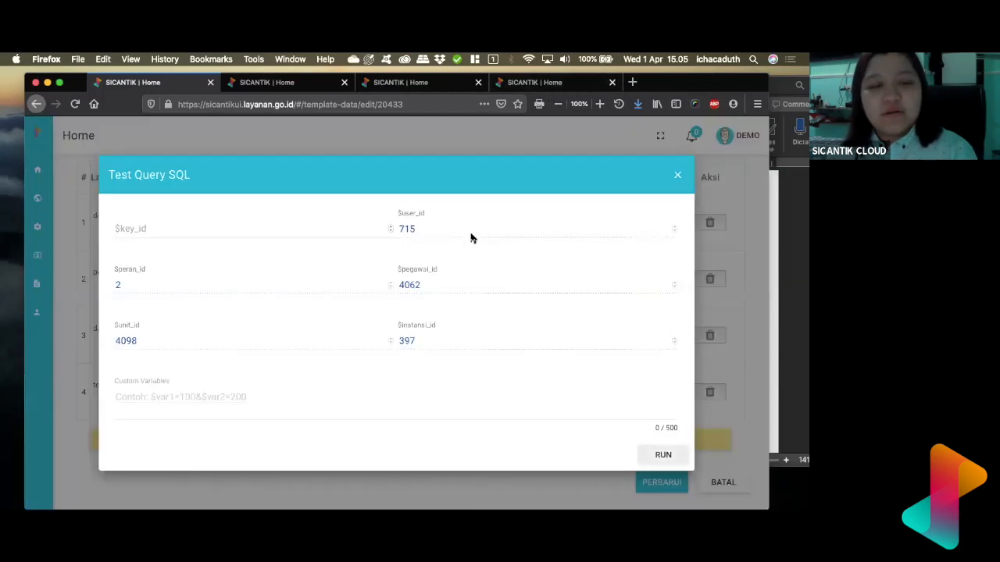
pyautogui.click(341, 227)
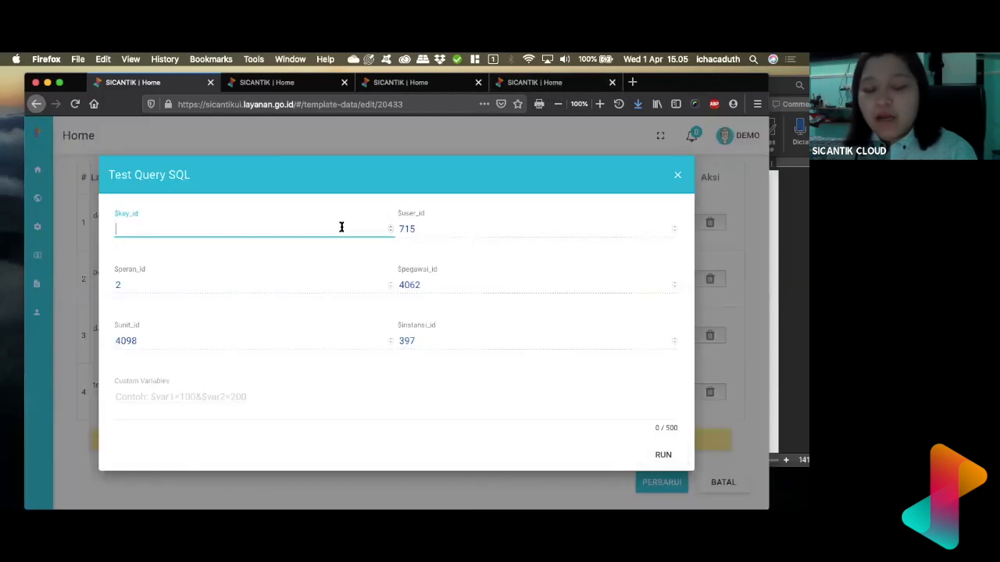
pyautogui.write('196206')
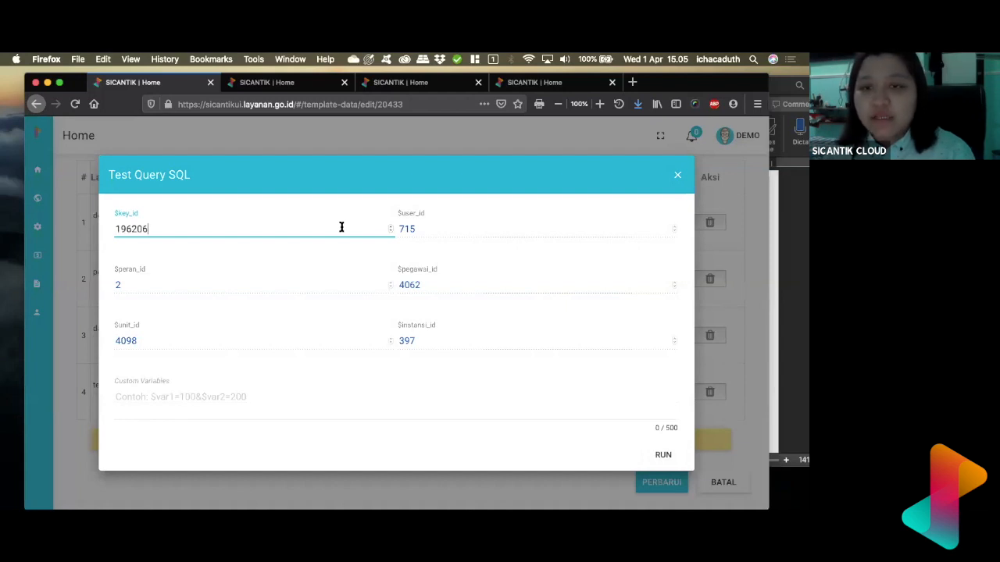
pyautogui.click(665, 454)
pyautogui.scroll(-3, 528, 377)
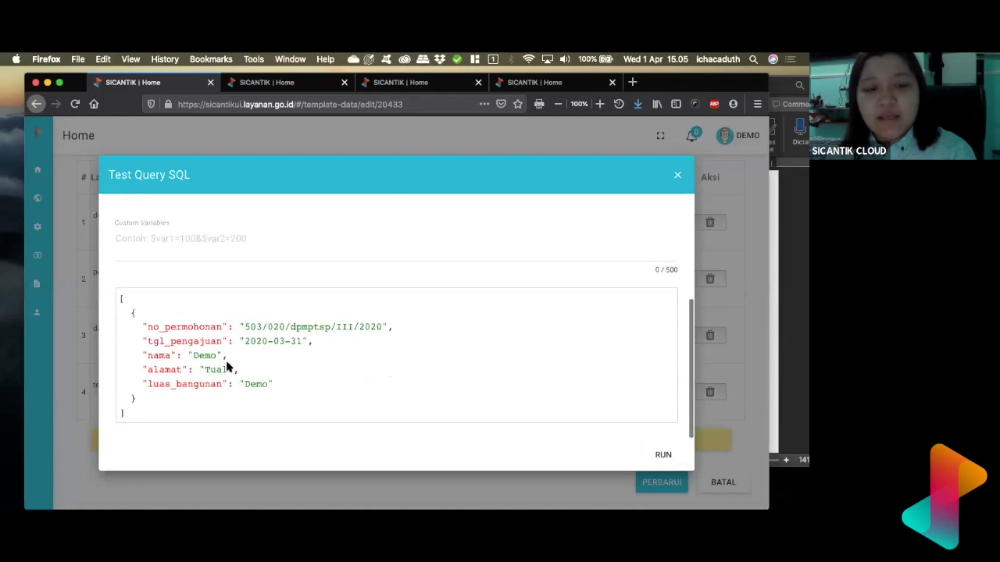
pyautogui.scroll(5, 271, 350)
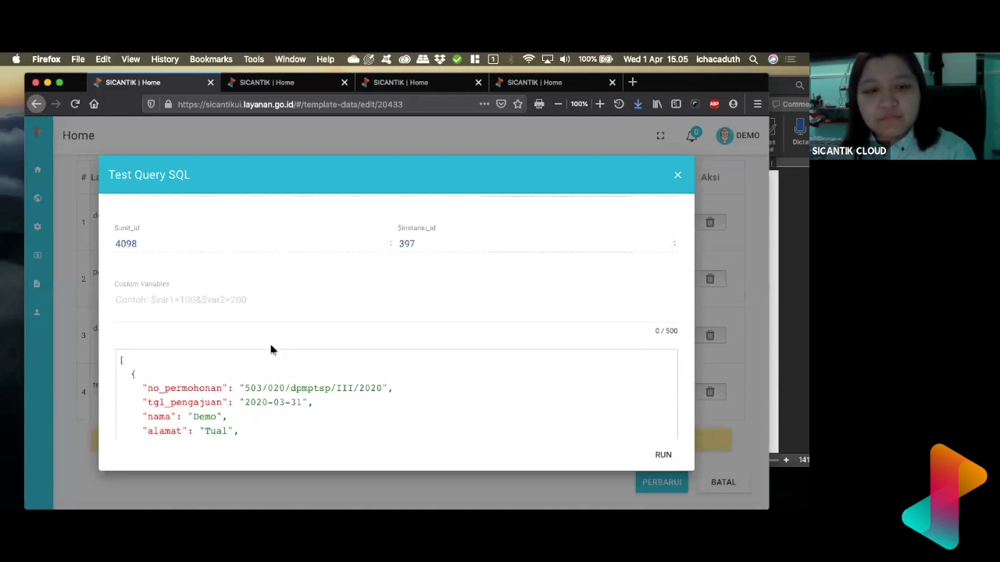
pyautogui.click(676, 176)
pyautogui.click(587, 392)
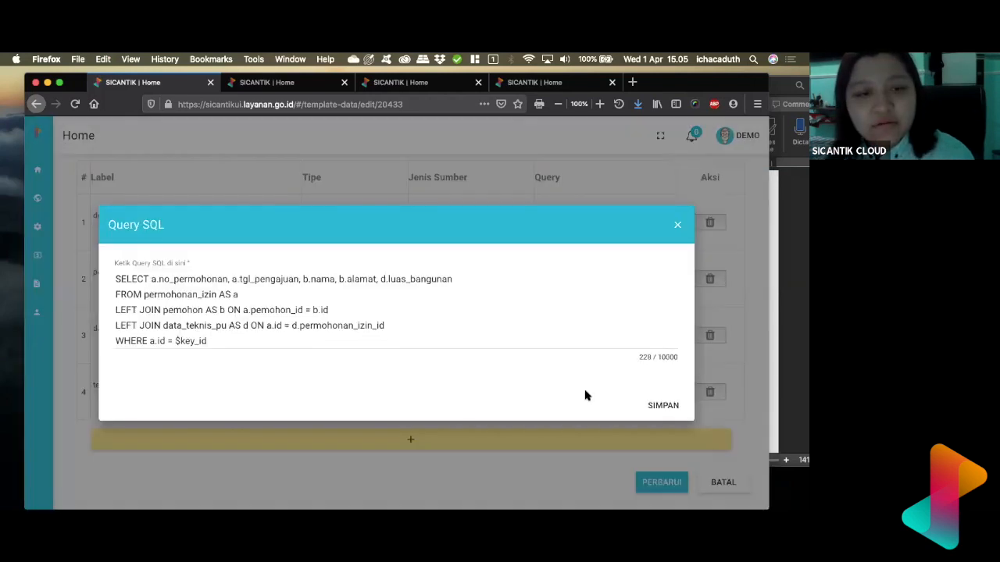
# Step: Drop the 'd.' prefix from luas_bangunan, save, and re-test with $key_id 196206
pyautogui.click(389, 279)
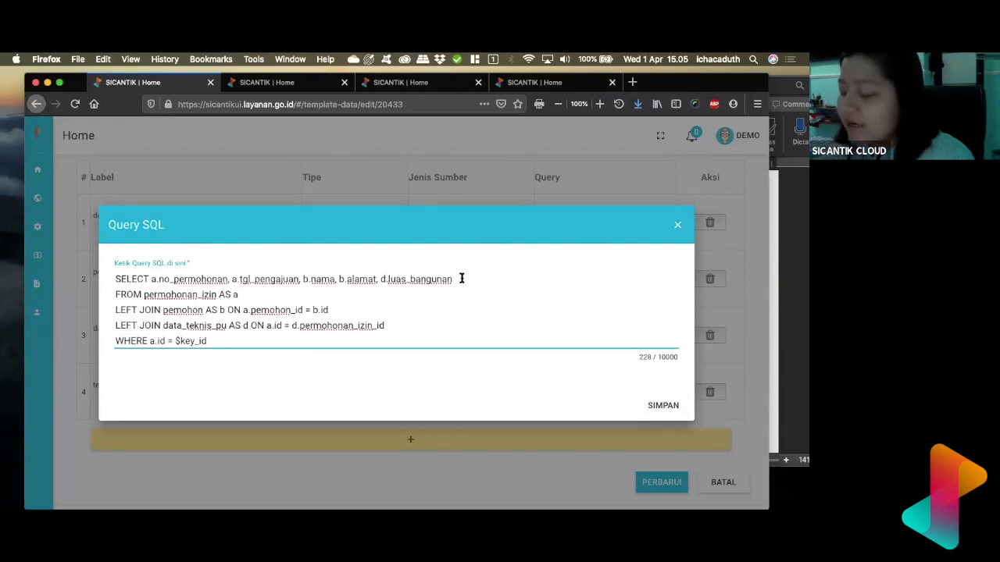
pyautogui.press('BackSpace')
pyautogui.press('BackSpace')
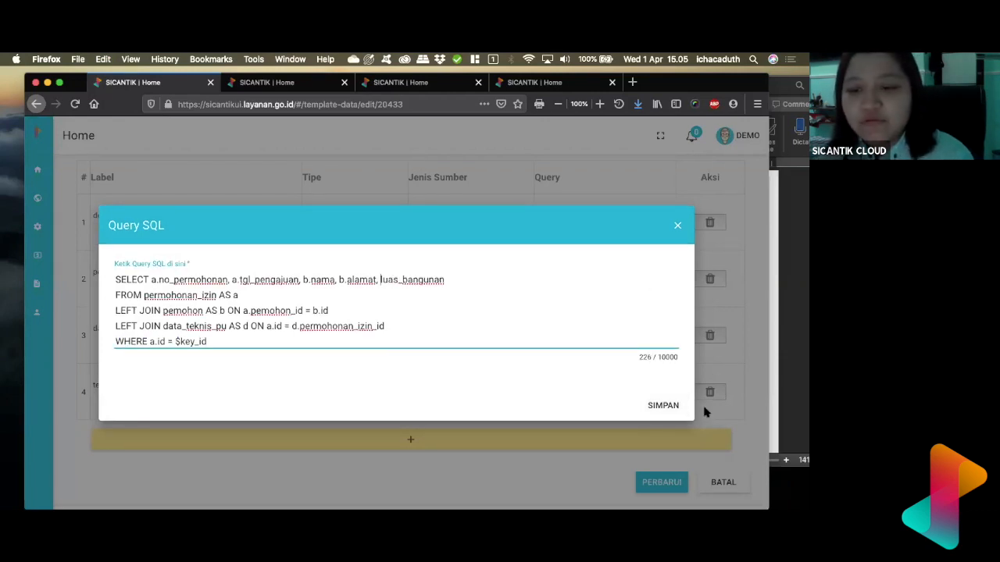
pyautogui.click(664, 406)
pyautogui.click(622, 392)
pyautogui.click(263, 225)
pyautogui.write('196206')
pyautogui.click(663, 456)
pyautogui.scroll(-2, 615, 404)
pyautogui.scroll(-3, 614, 404)
pyautogui.scroll(5, 615, 406)
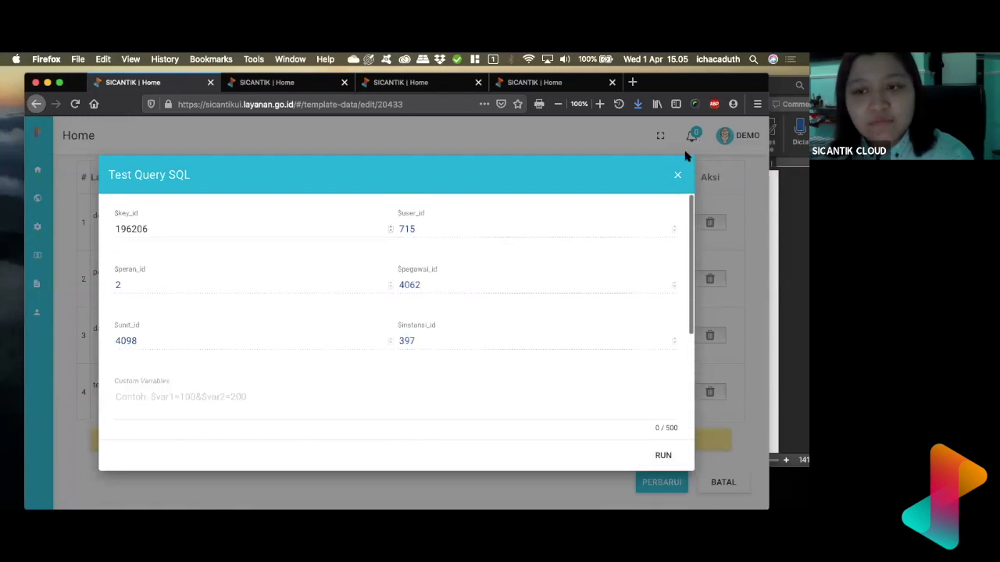
pyautogui.click(677, 175)
# Step: Replace luas_bangunan with 'id' in the SELECT list and save the query
pyautogui.click(589, 399)
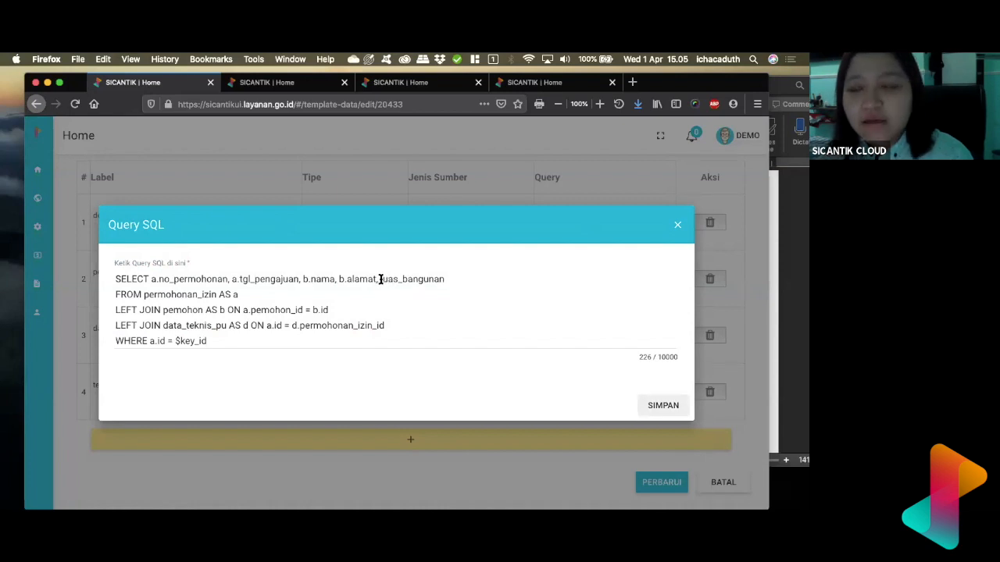
pyautogui.moveTo(380, 278); pyautogui.dragTo(445, 279)
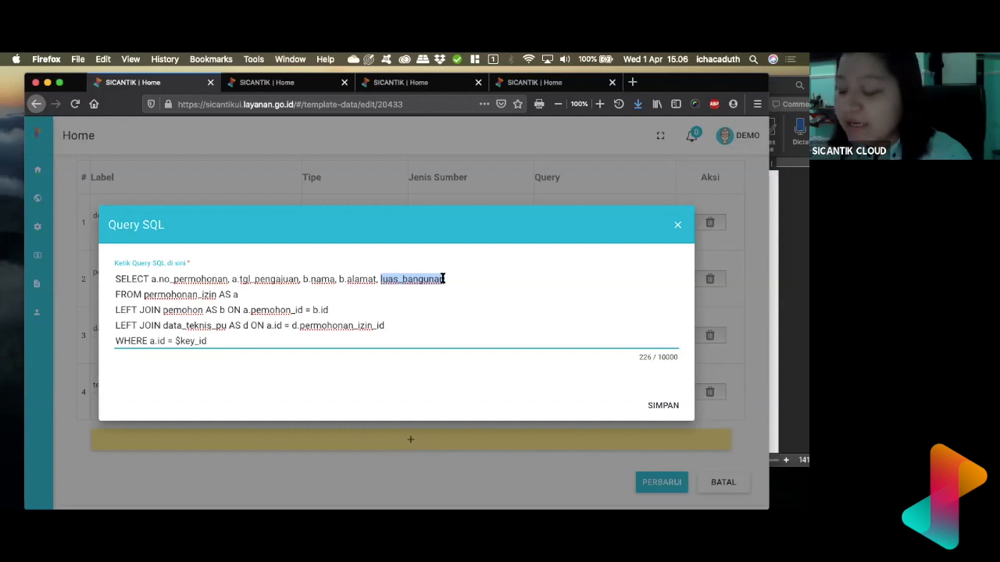
pyautogui.write('id')
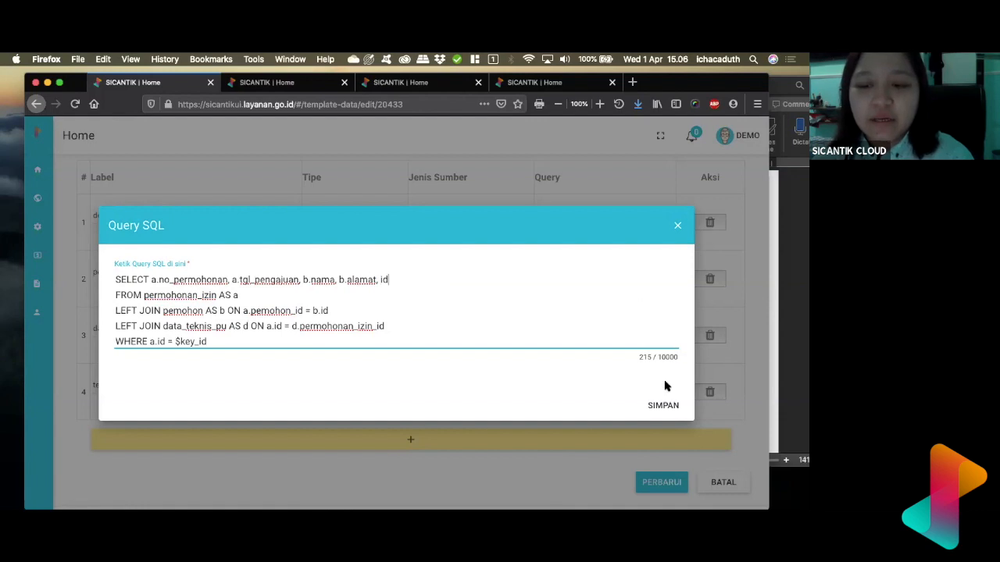
pyautogui.click(656, 407)
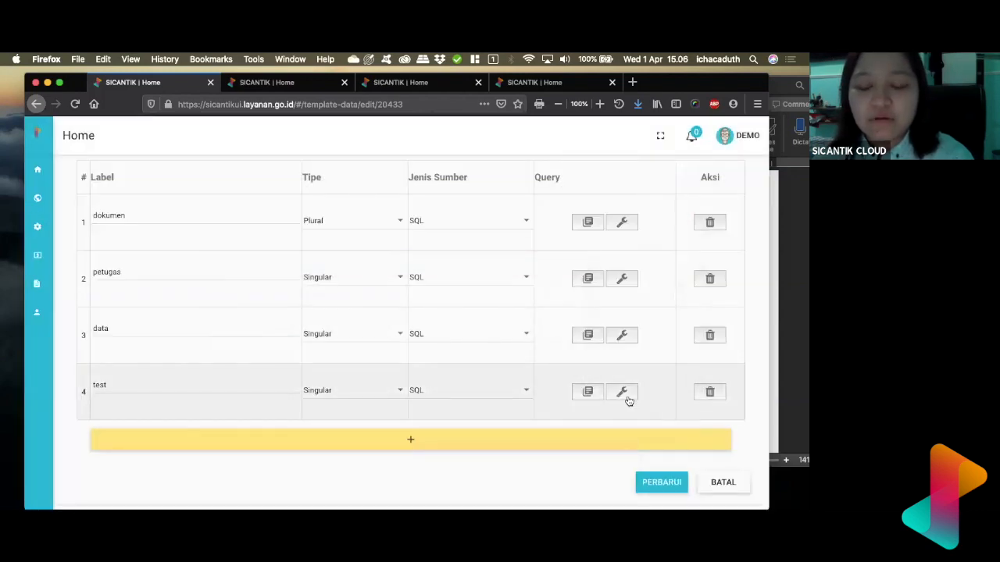
pyautogui.click(622, 393)
pyautogui.click(227, 230)
pyautogui.write('196206')
pyautogui.click(662, 456)
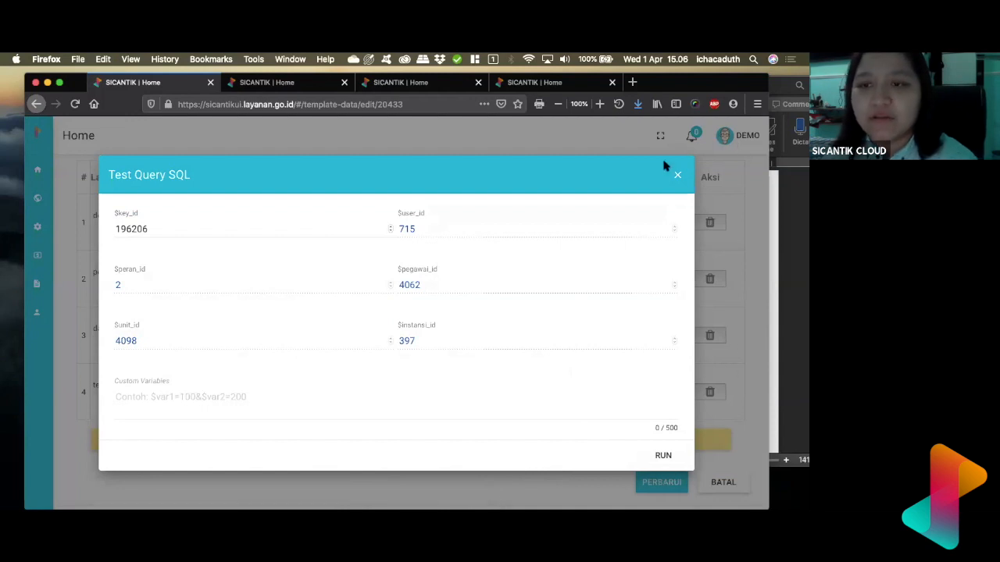
pyautogui.click(675, 179)
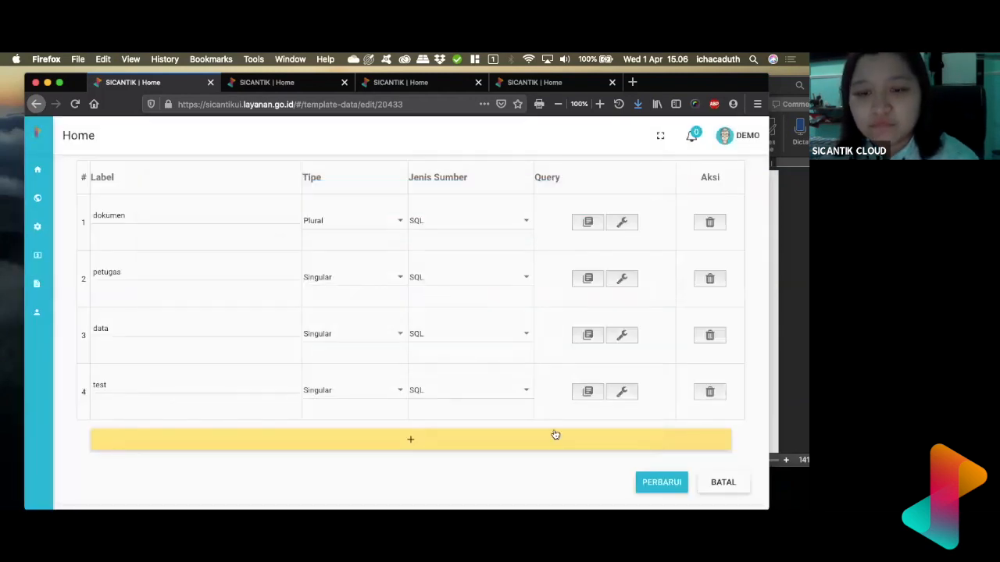
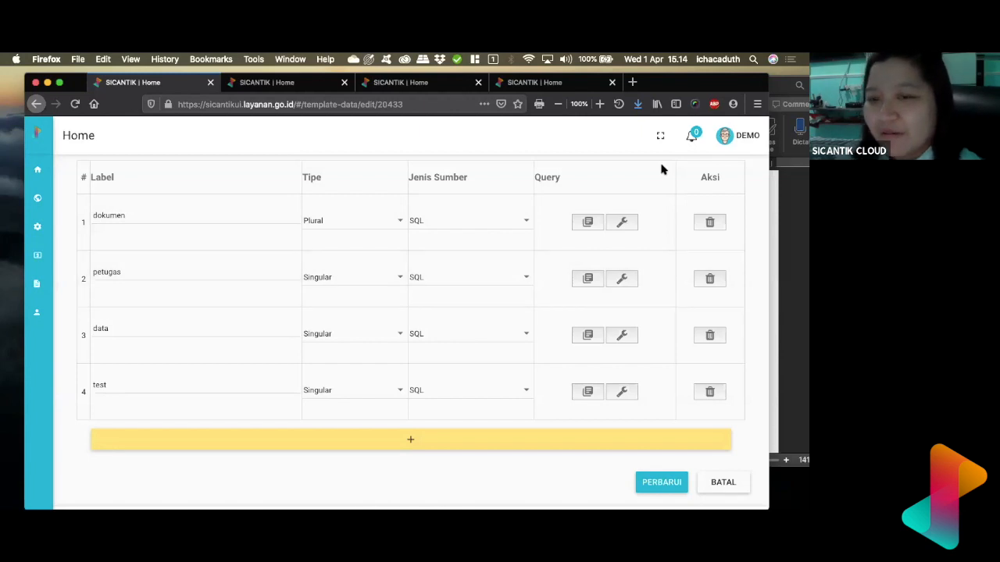
# Step: Open the SQL query of the dokumen group in row 1 of the Kelompok Data table
pyautogui.scroll(1, 602, 253)
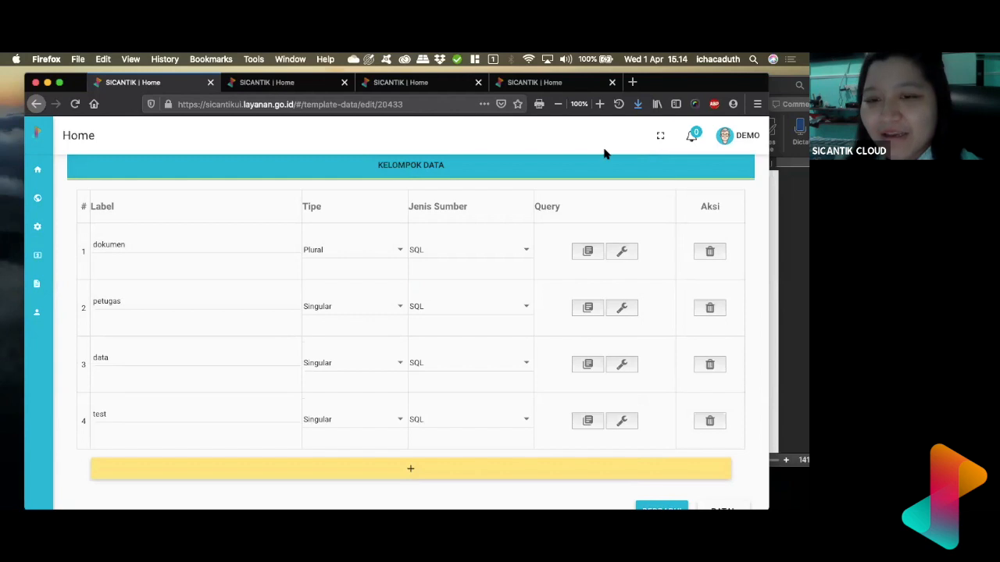
pyautogui.click(588, 250)
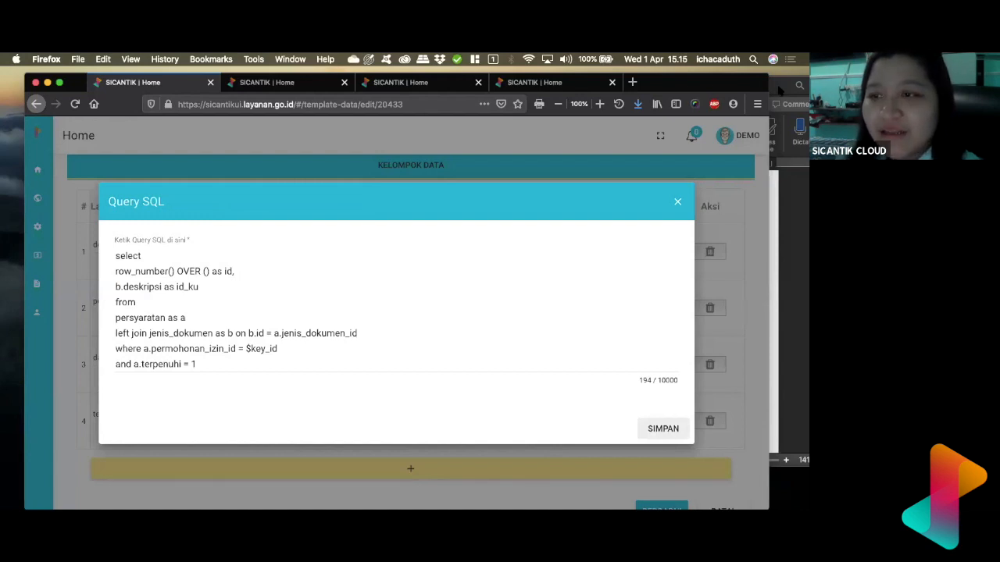
# Step: Compare the dokumen query against the requirements table in the Word receipt template
pyautogui.press('super+Tab')
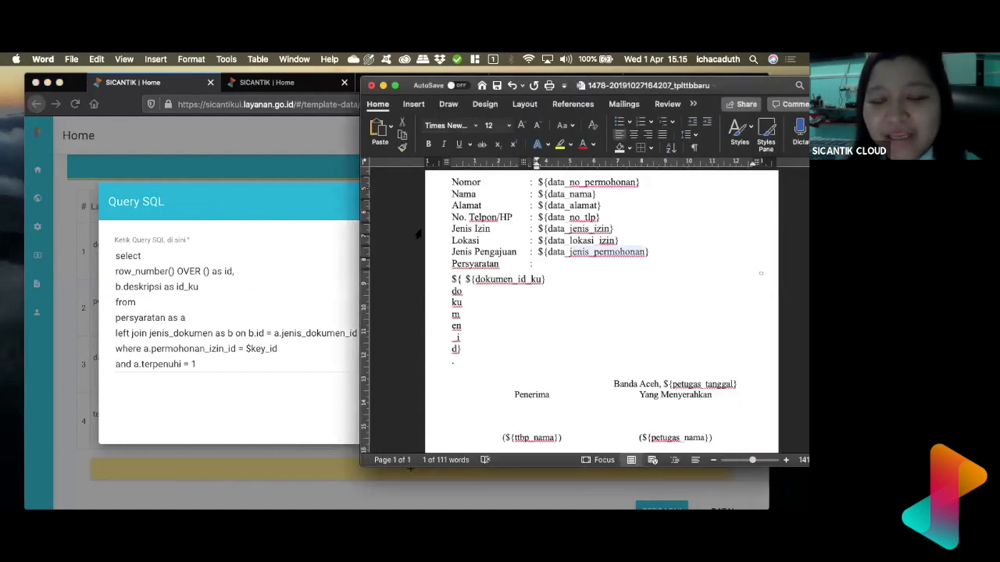
pyautogui.click(268, 181)
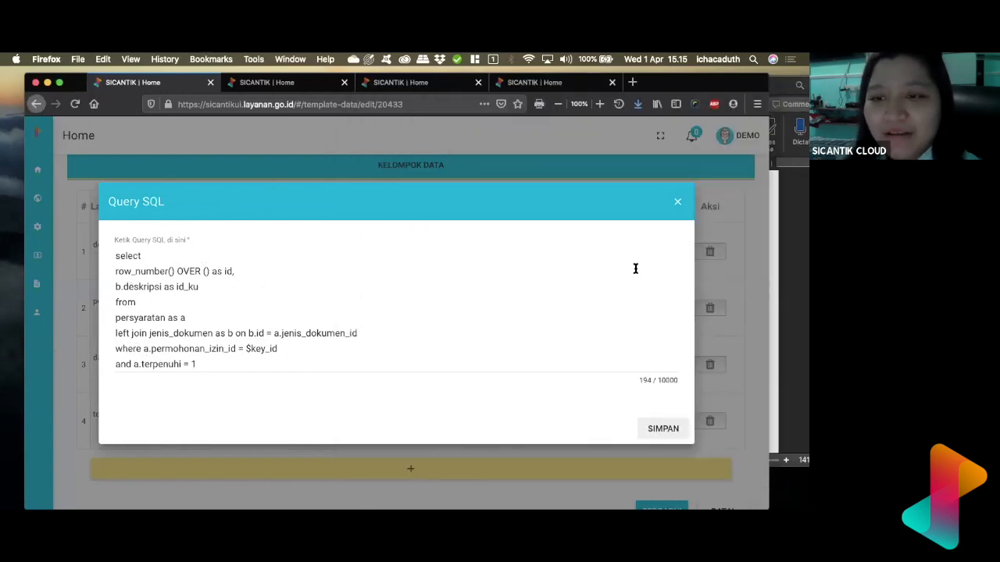
pyautogui.hotkey('ctrl', 'Up')
pyautogui.click(726, 305)
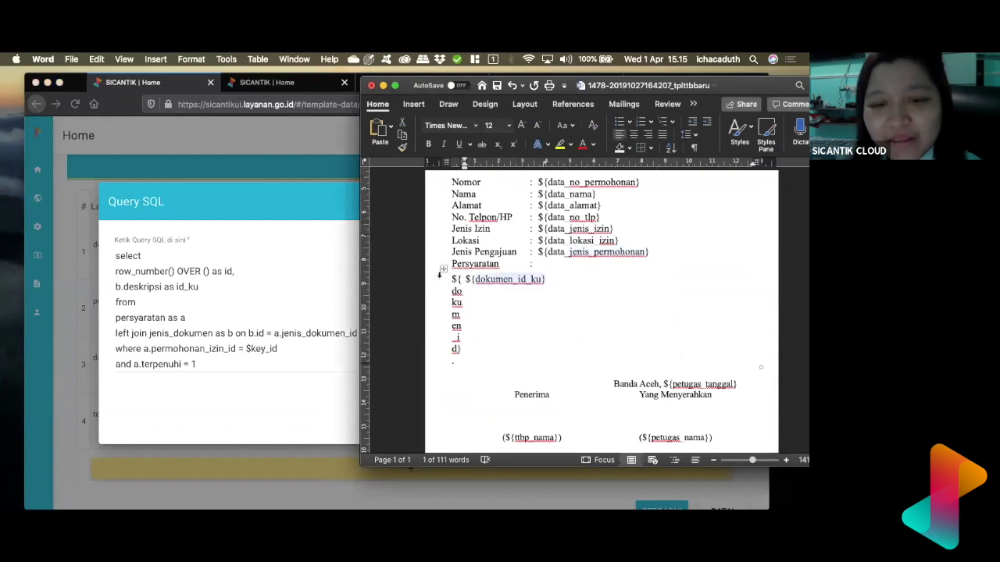
pyautogui.click(440, 266)
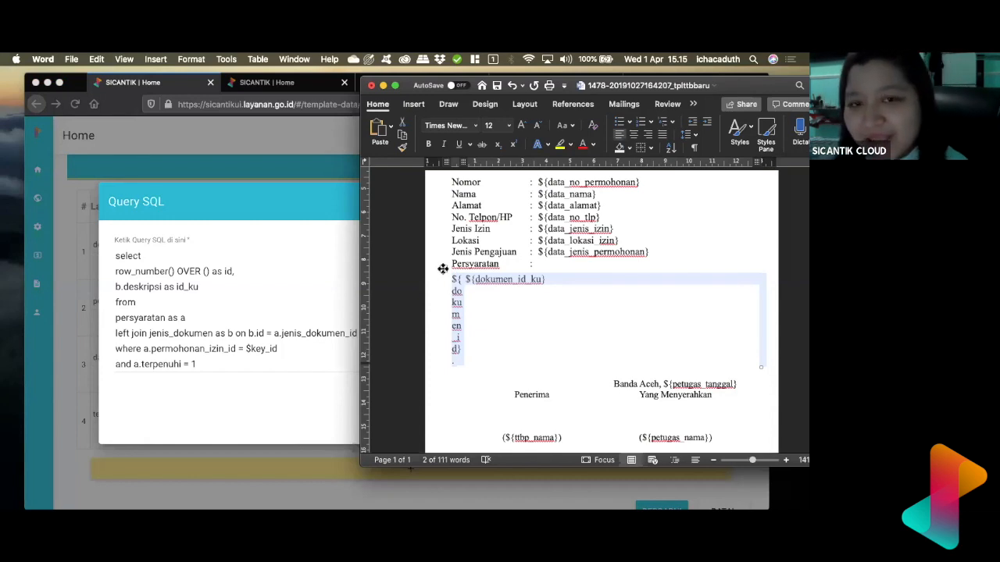
# Step: Close the dokumen Query SQL dialog and bring the Word template forward
pyautogui.click(263, 248)
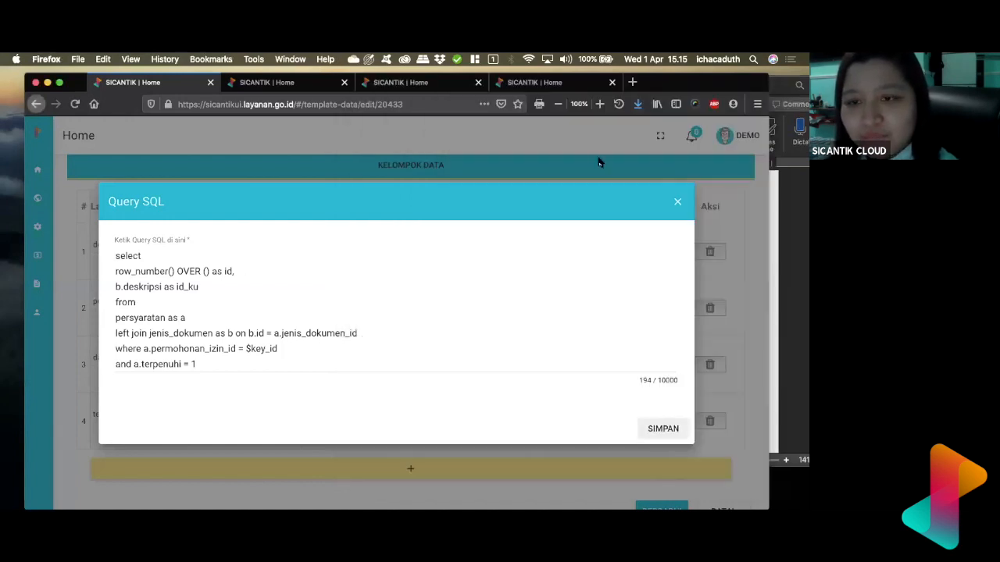
pyautogui.click(676, 202)
pyautogui.scroll(5, 484, 374)
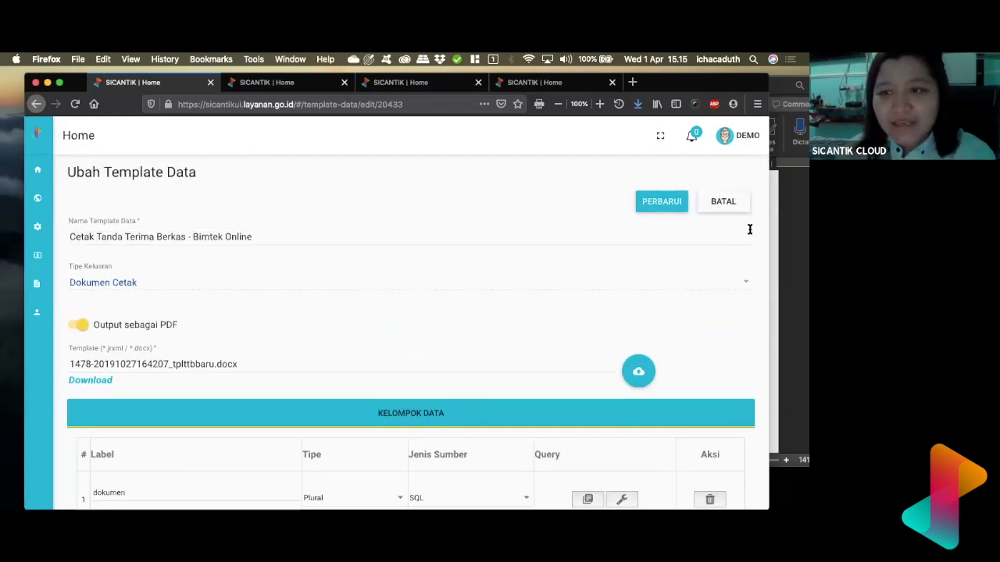
pyautogui.click(780, 226)
# Step: Replace the letterhead heading 'PEMERINTAH ACEH' with 'KAB DEMO'
pyautogui.scroll(5, 583, 299)
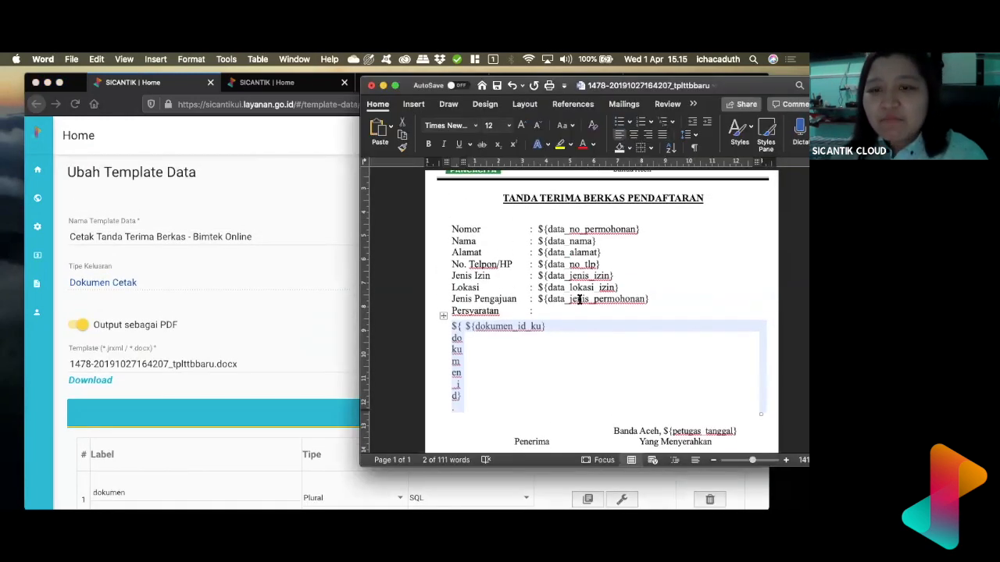
pyautogui.scroll(1, 582, 273)
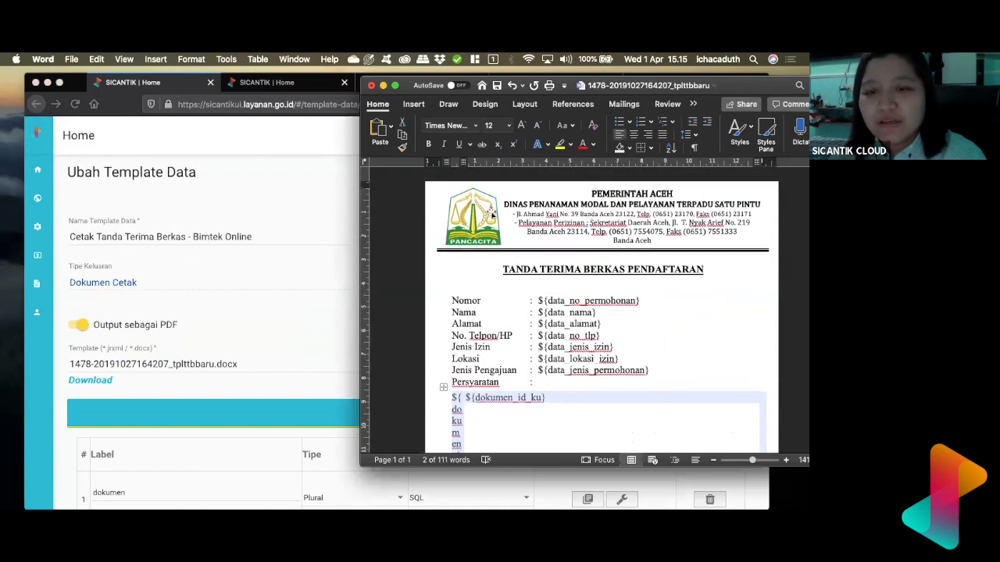
pyautogui.doubleClick(662, 193)
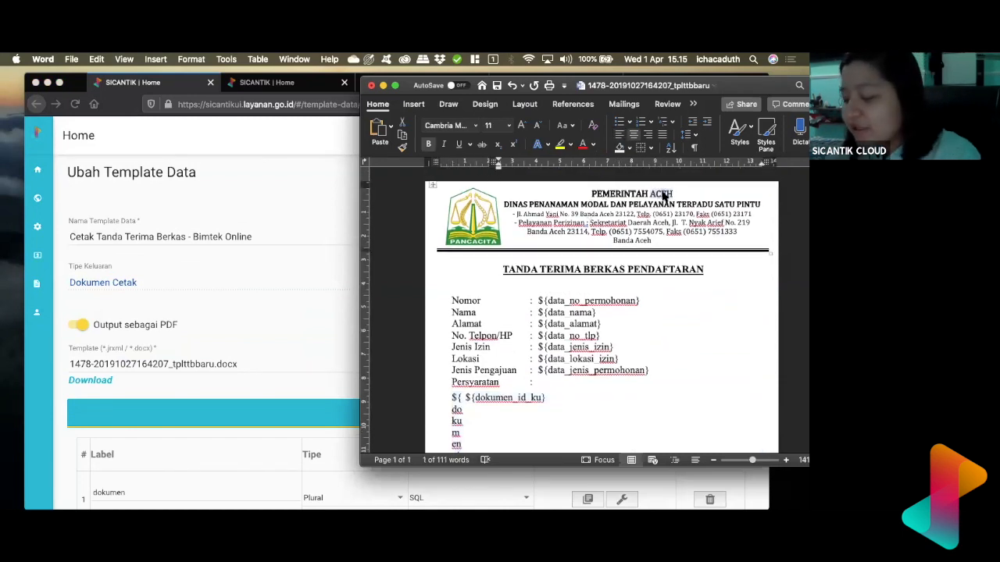
pyautogui.press('BackSpace')
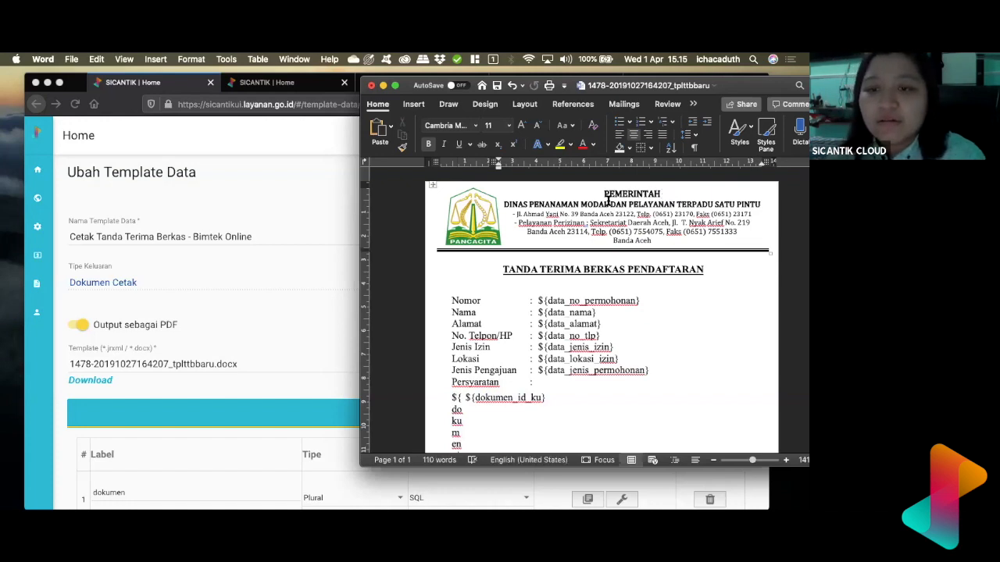
pyautogui.doubleClick(637, 193)
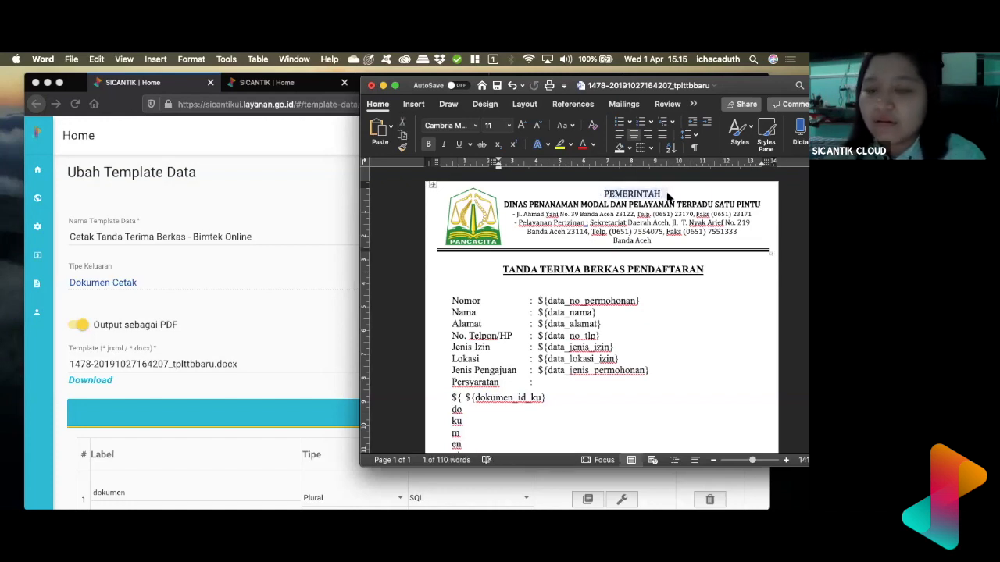
pyautogui.write('KAB')
pyautogui.write('DEMO')
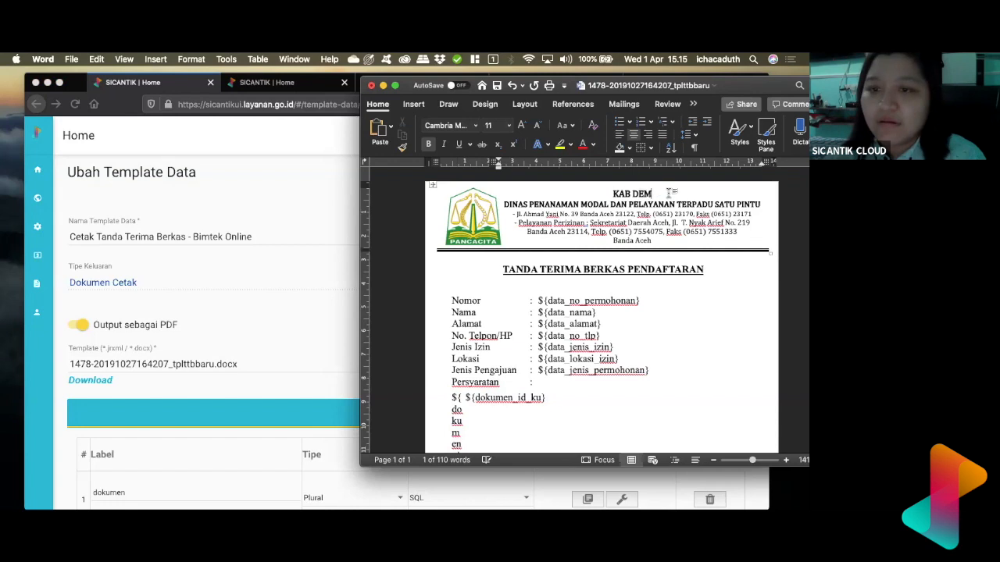
# Step: Delete the PANCACITA logo from the letterhead and save the template
pyautogui.click(484, 215)
pyautogui.press('Delete')
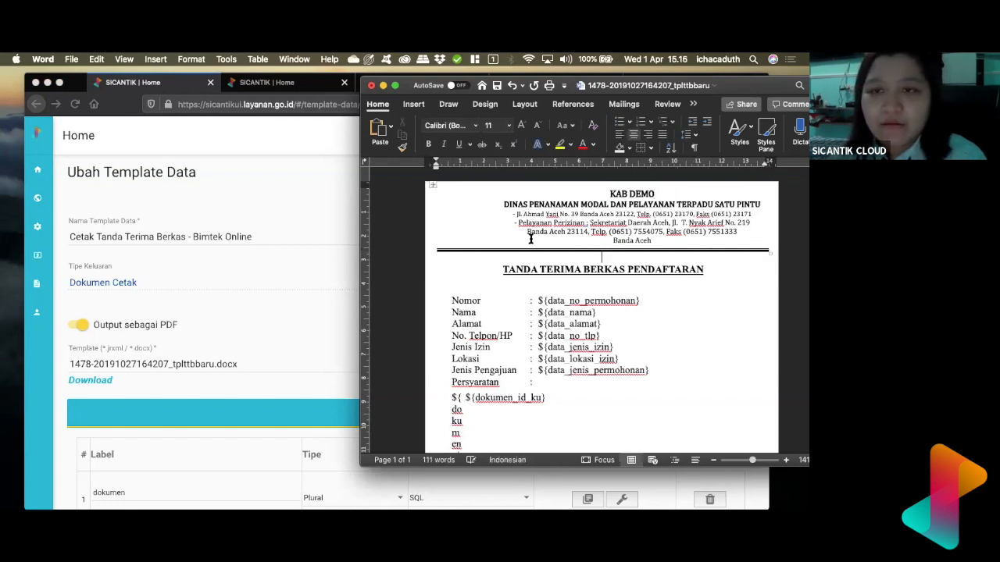
pyautogui.press('super+s')
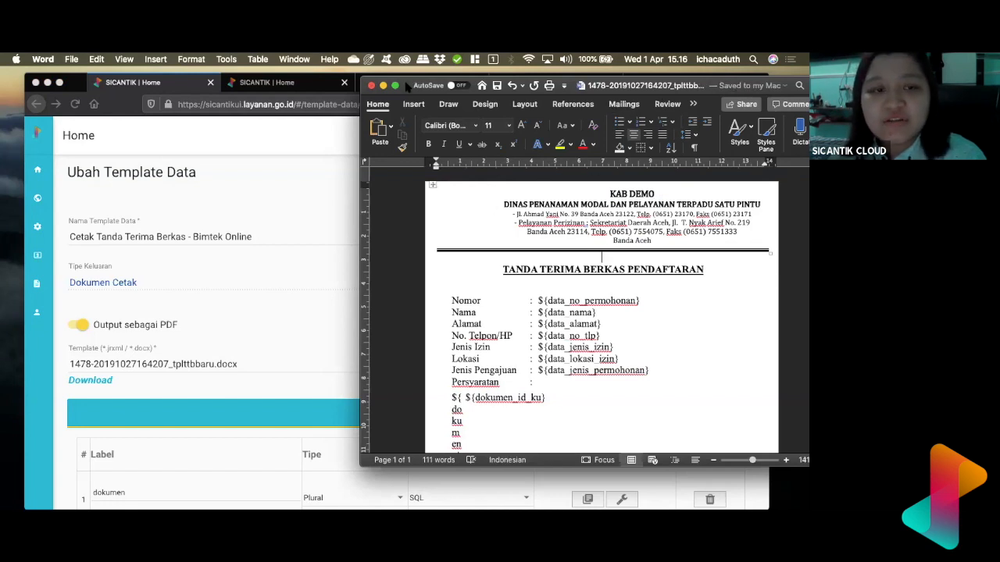
pyautogui.click(283, 262)
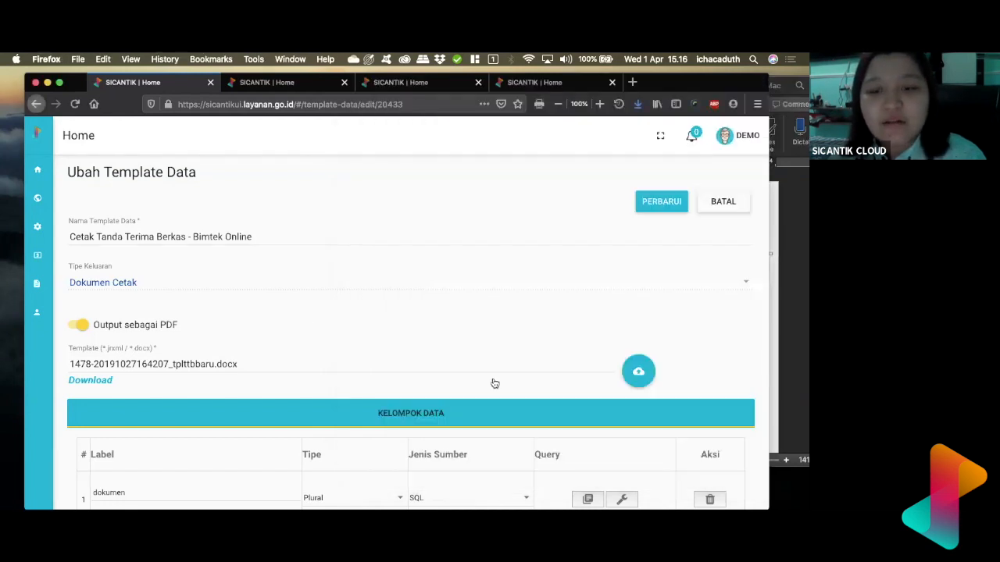
pyautogui.click(638, 369)
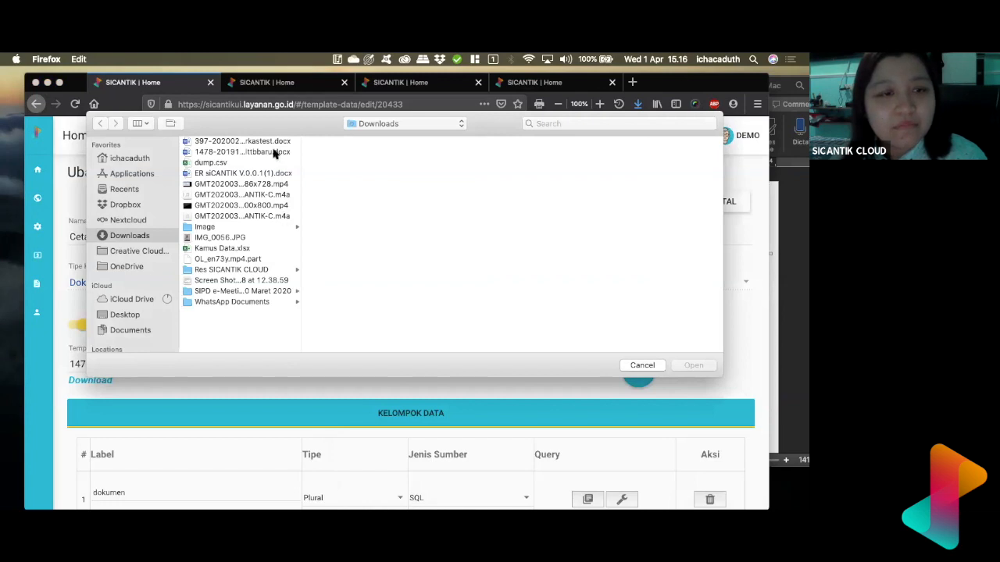
pyautogui.click(274, 152)
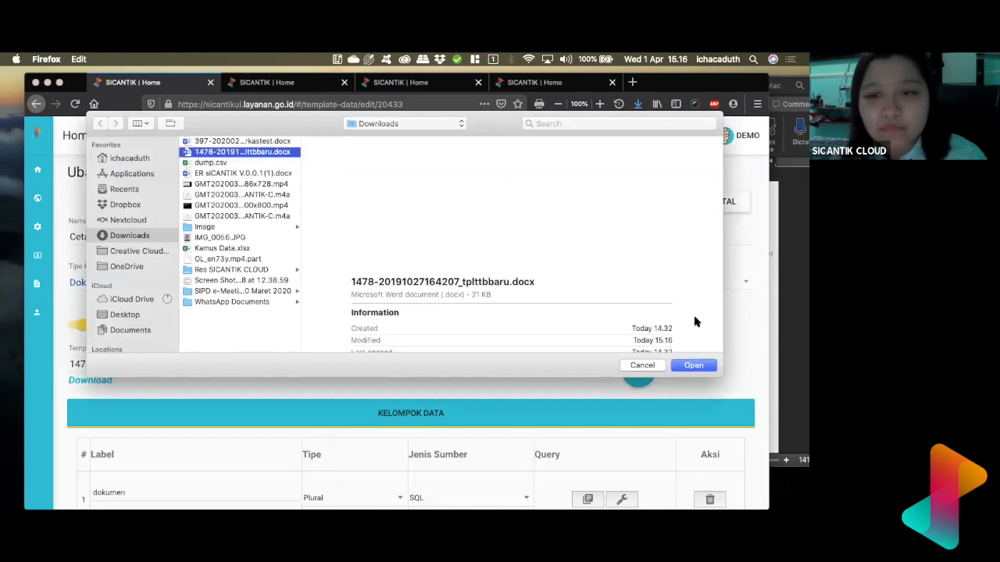
pyautogui.click(688, 369)
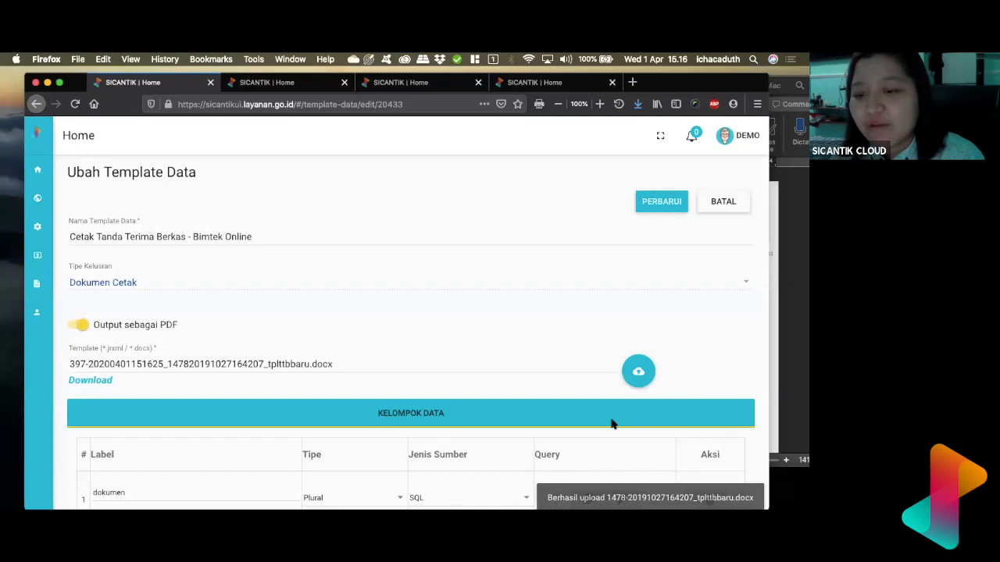
# Step: Delete the test data group in row 4 and save with PERBARUI
pyautogui.scroll(-5, 590, 399)
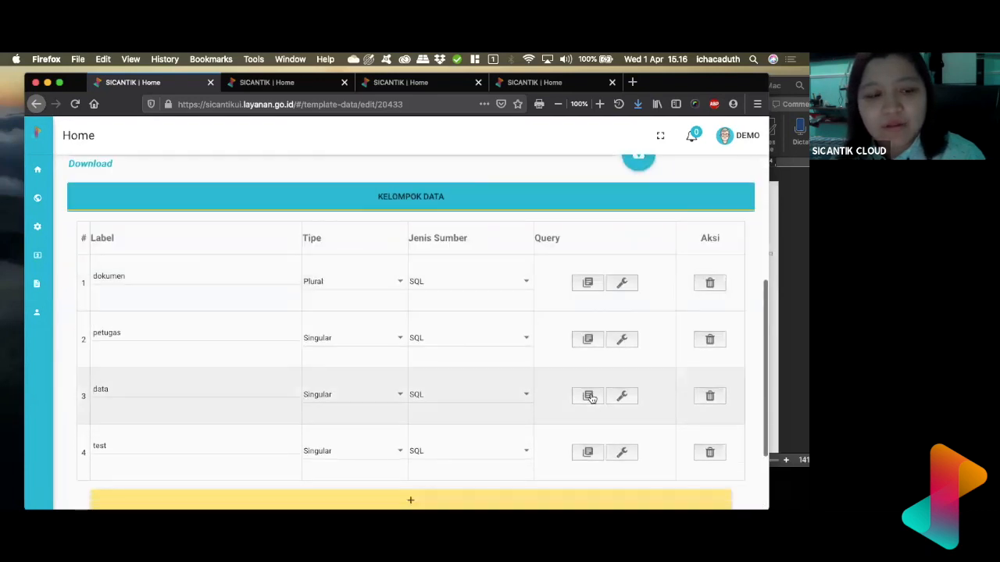
pyautogui.scroll(-2, 590, 398)
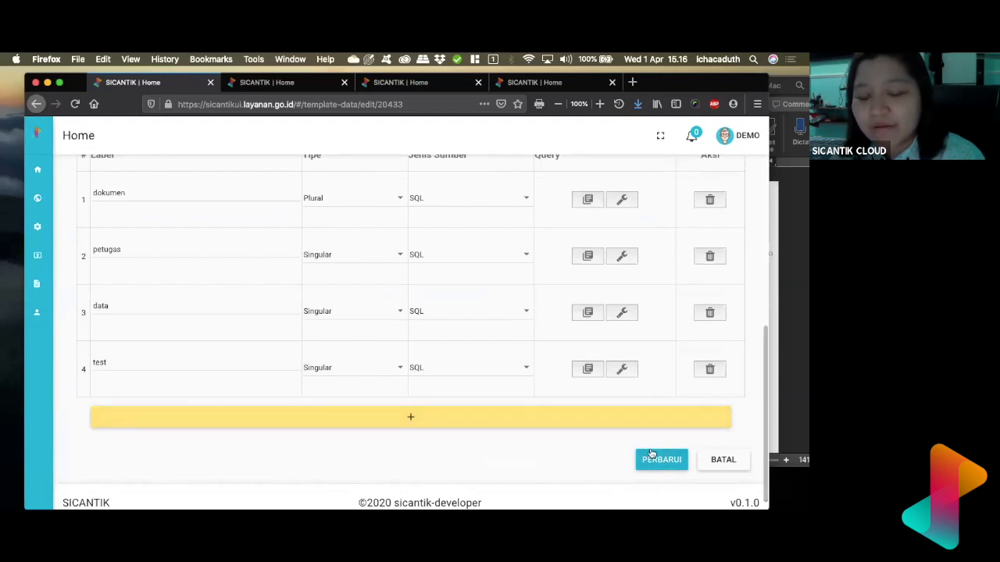
pyautogui.scroll(9, 655, 402)
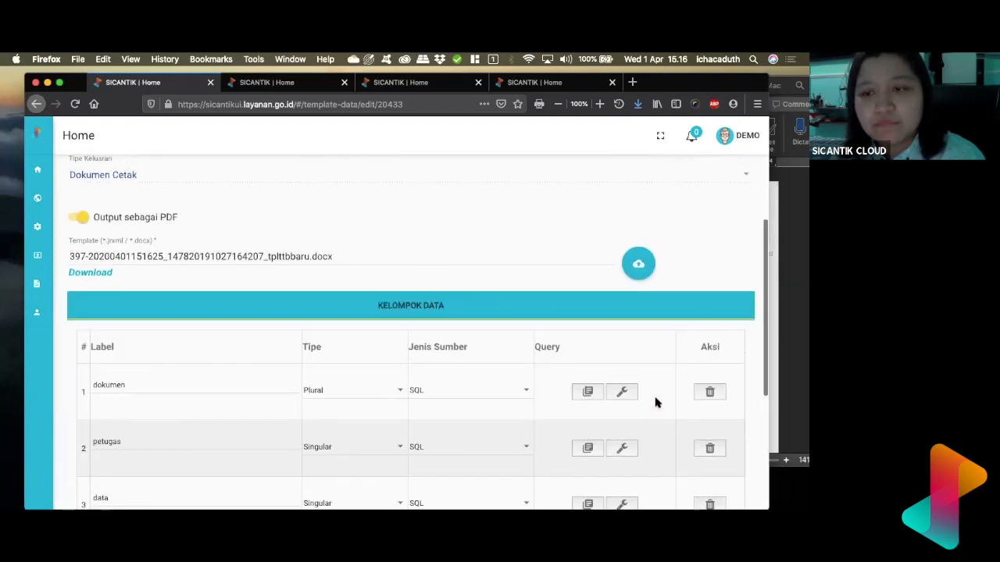
pyautogui.scroll(-8, 665, 328)
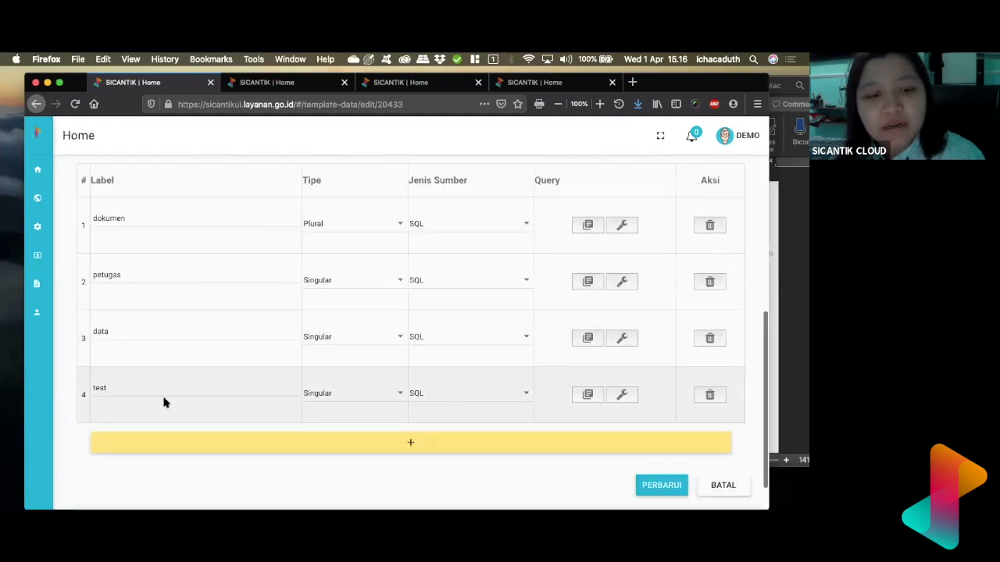
pyautogui.click(709, 394)
pyautogui.click(677, 447)
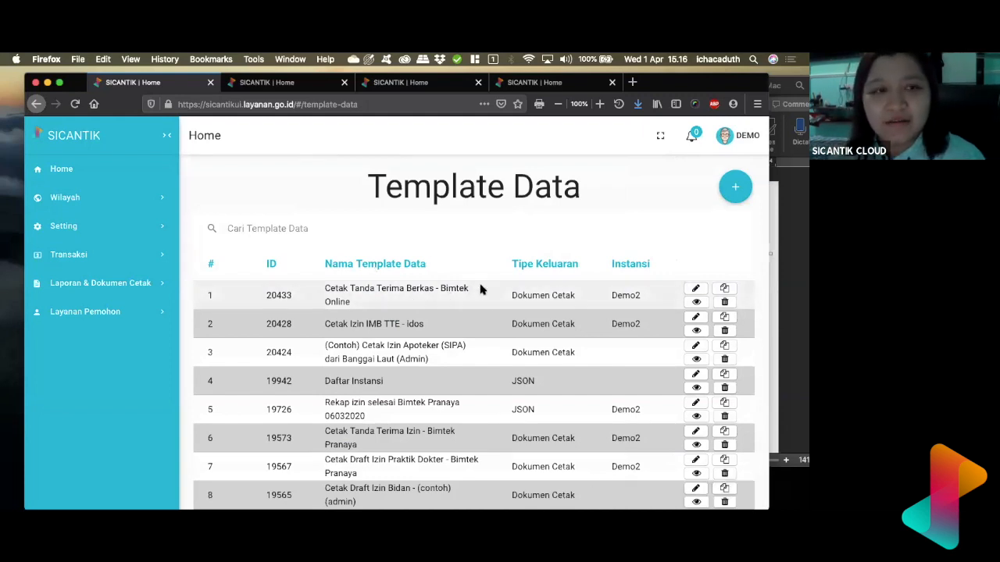
# Step: On the Home tab, open Setting > Seting Perizinan > Alur Proses
pyautogui.click(321, 91)
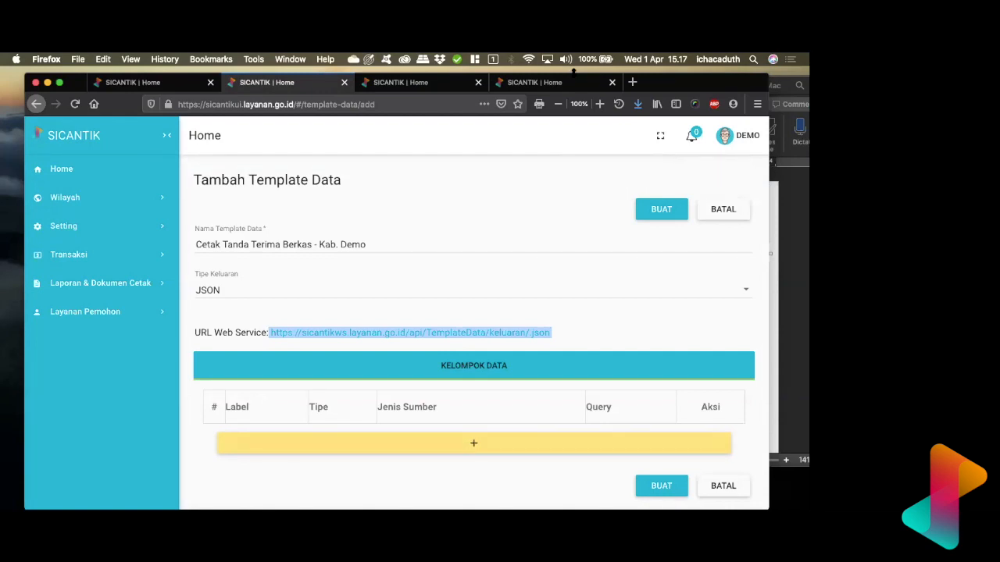
pyautogui.click(386, 84)
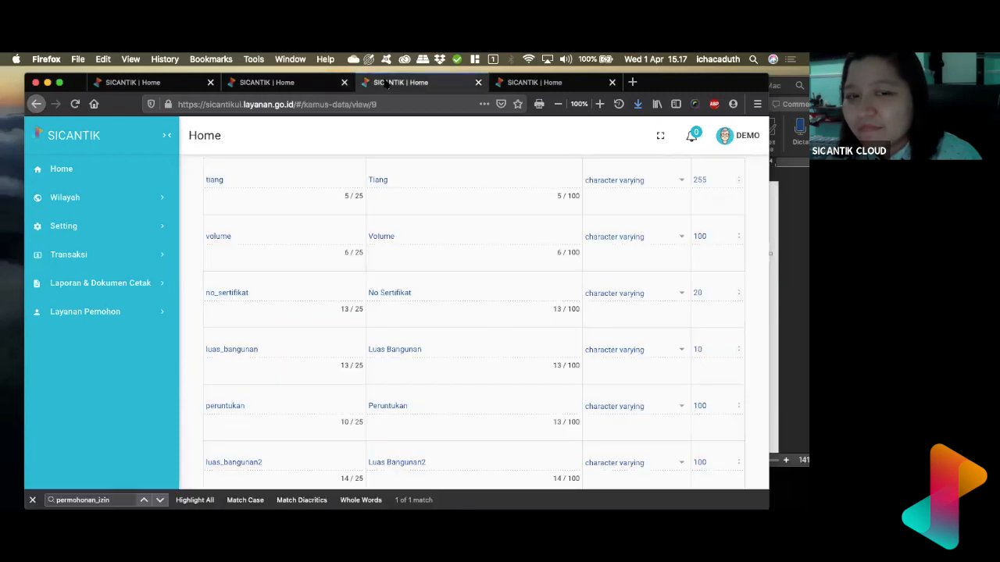
pyautogui.click(549, 82)
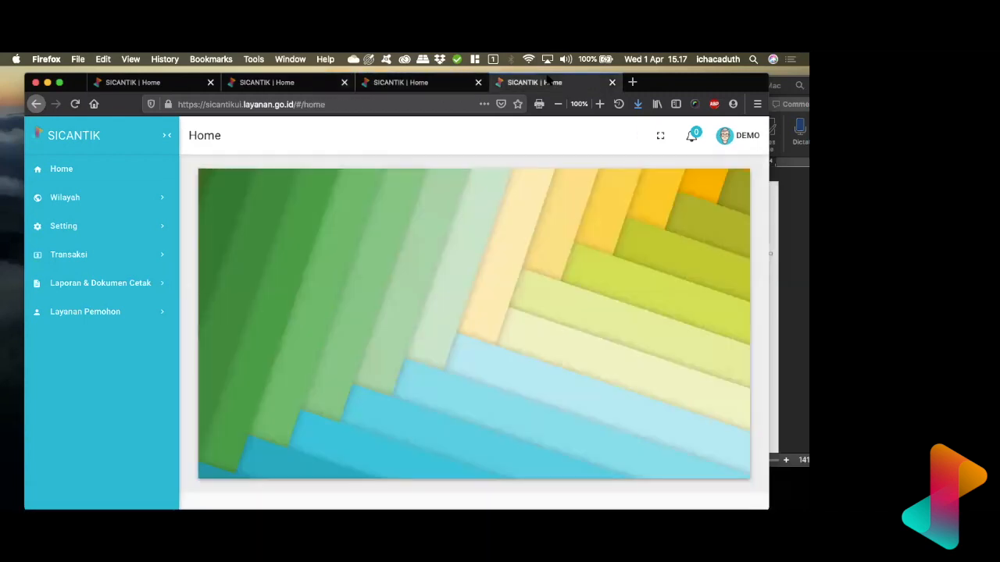
pyautogui.click(78, 234)
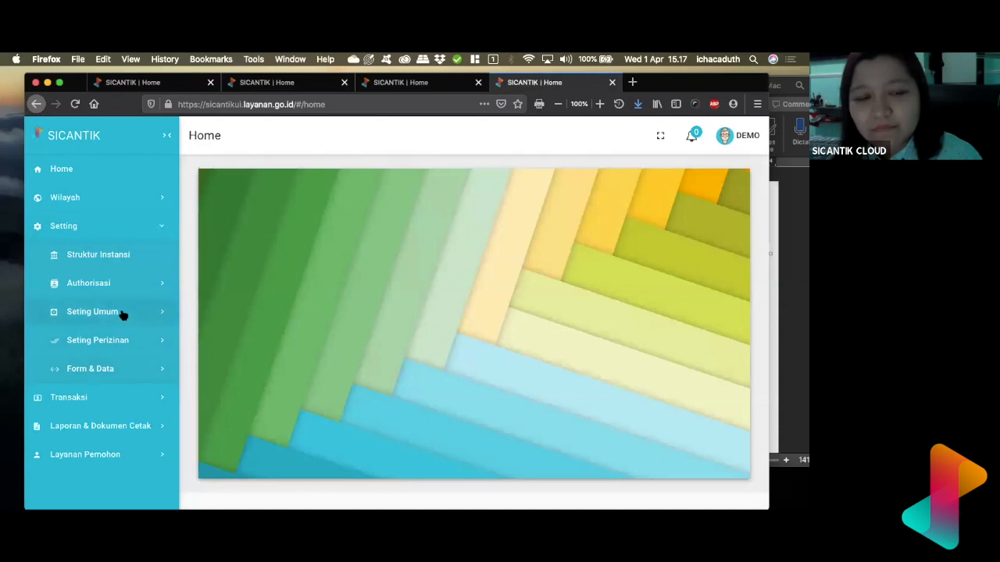
pyautogui.click(122, 341)
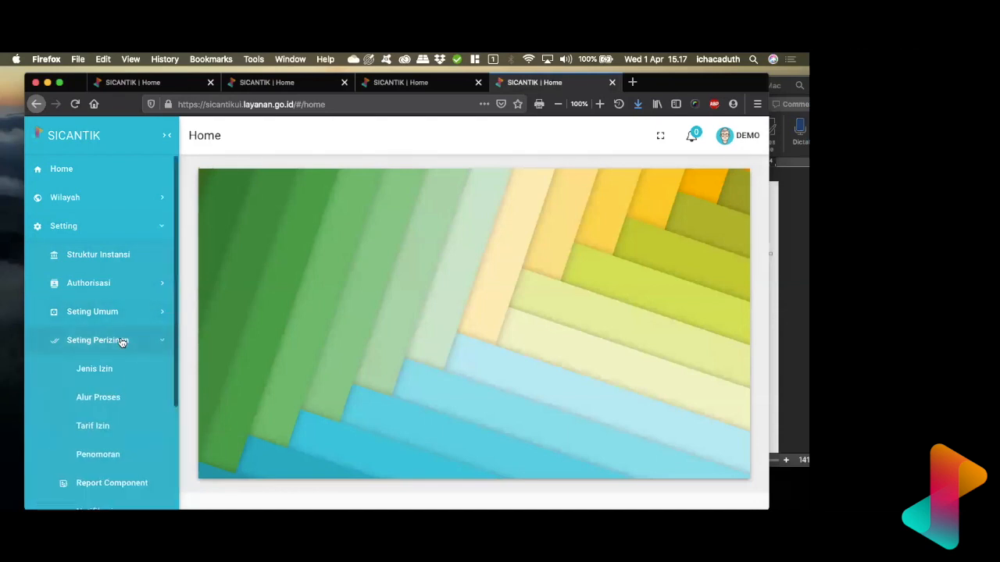
pyautogui.click(129, 397)
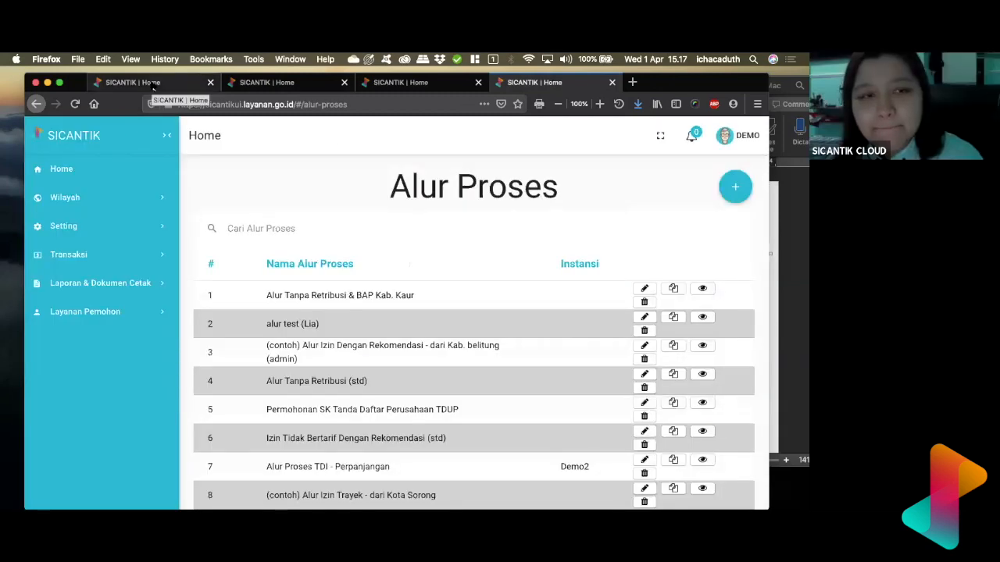
# Step: Switch to the first browser tab, showing template 20433 at the top of Template Data
pyautogui.click(153, 85)
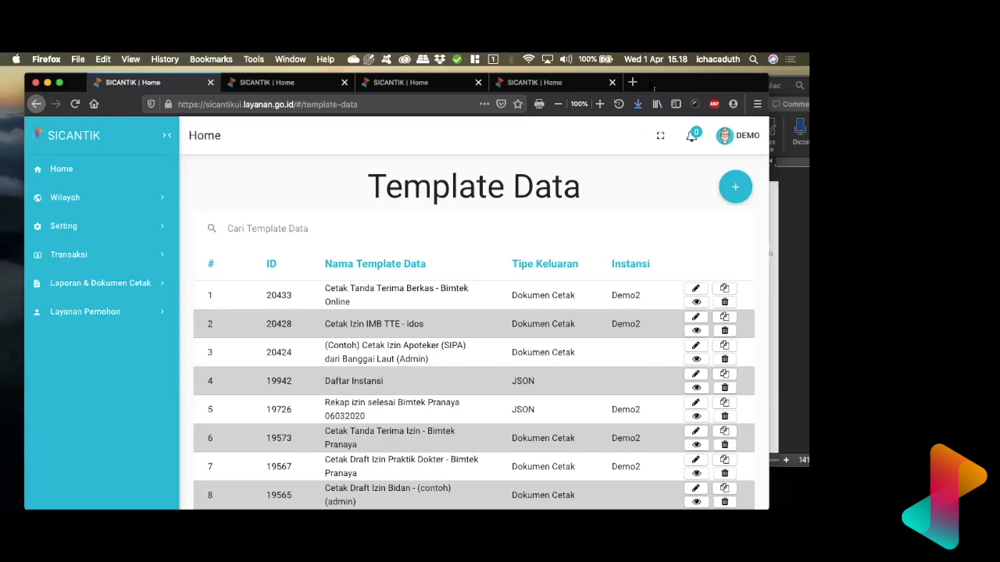
# Step: Start a new application from Transaksi > Daftar Izin with type Baru
pyautogui.click(588, 88)
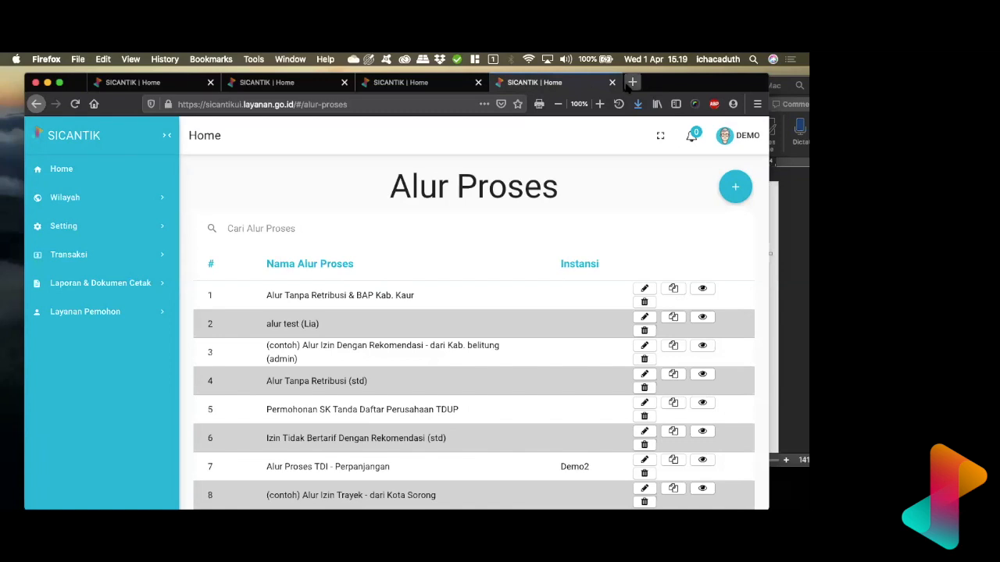
pyautogui.hotkey('ctrl', 'shift', 'Tab')
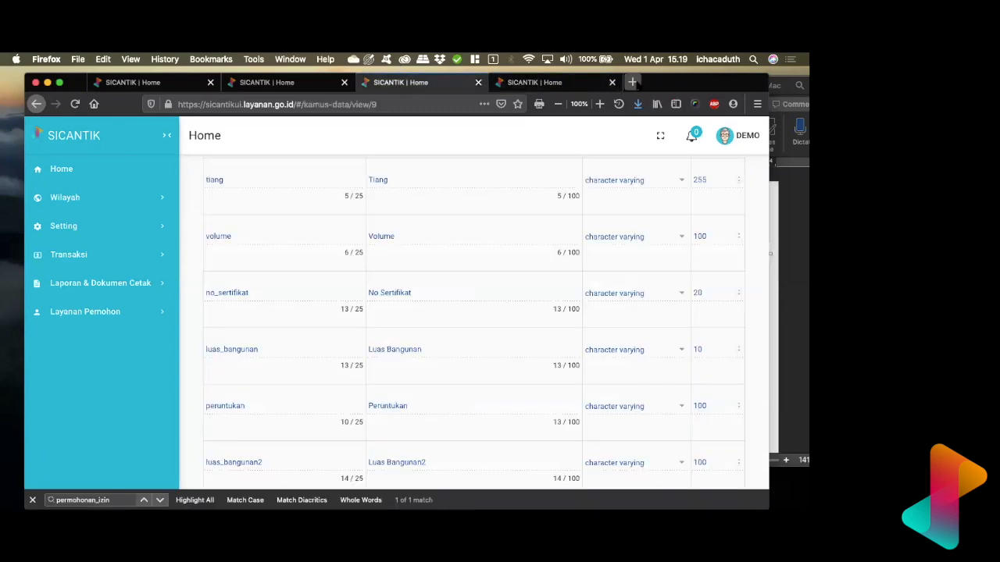
pyautogui.click(70, 260)
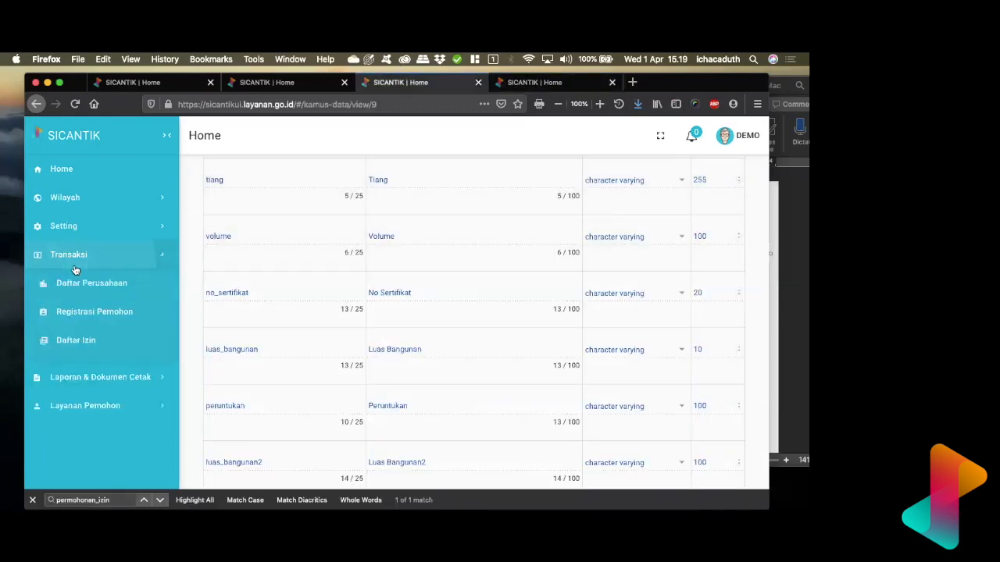
pyautogui.click(115, 428)
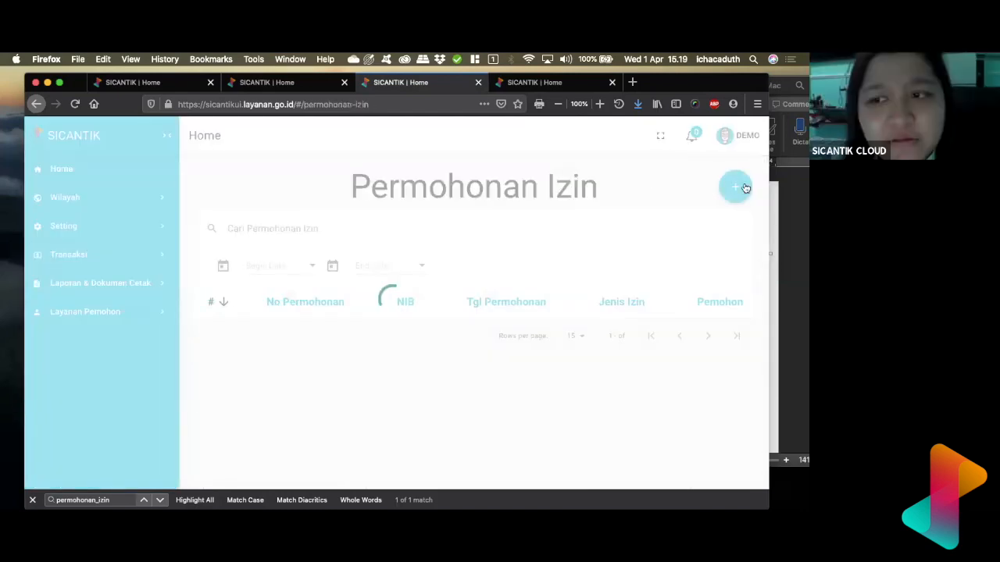
pyautogui.click(745, 188)
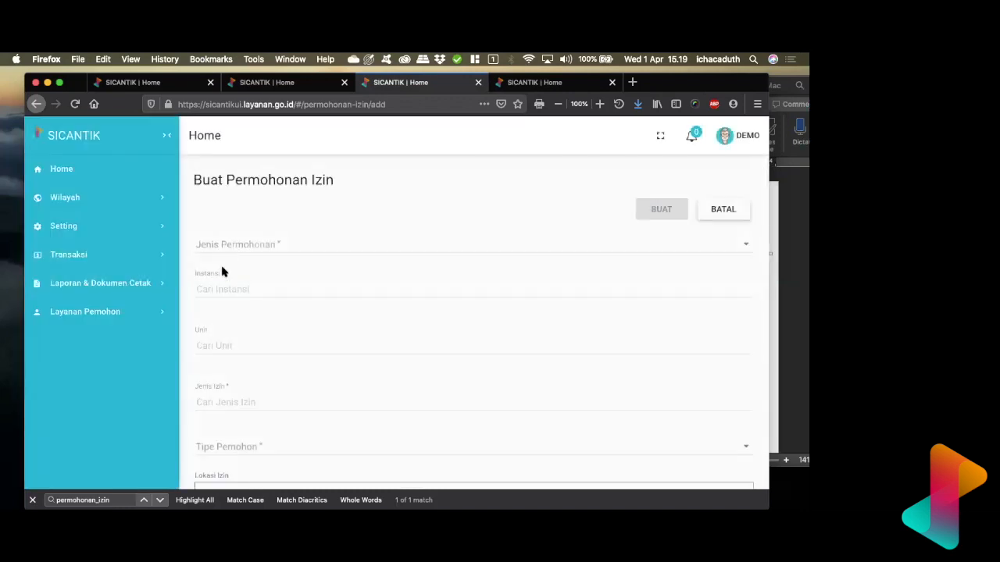
pyautogui.click(246, 253)
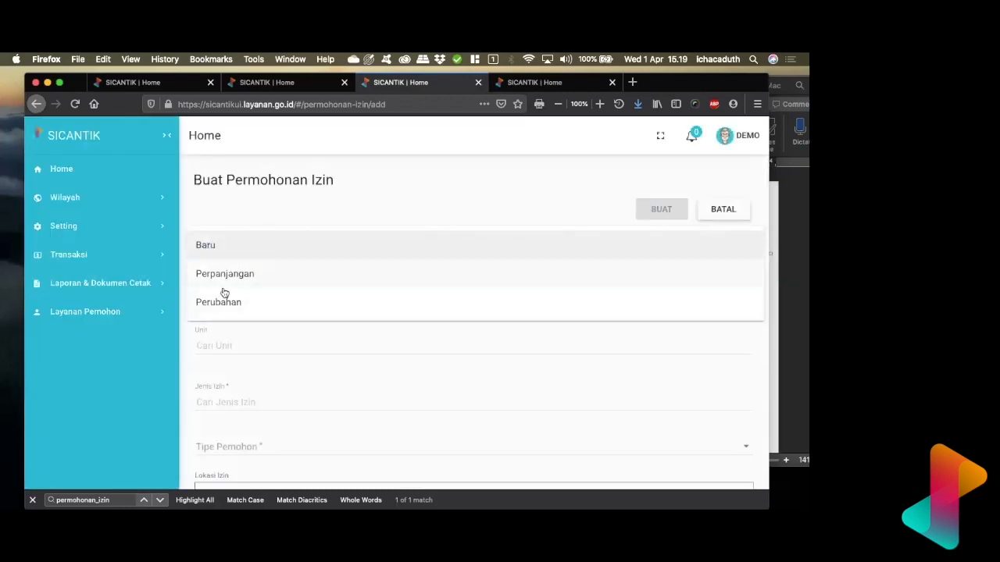
pyautogui.click(227, 257)
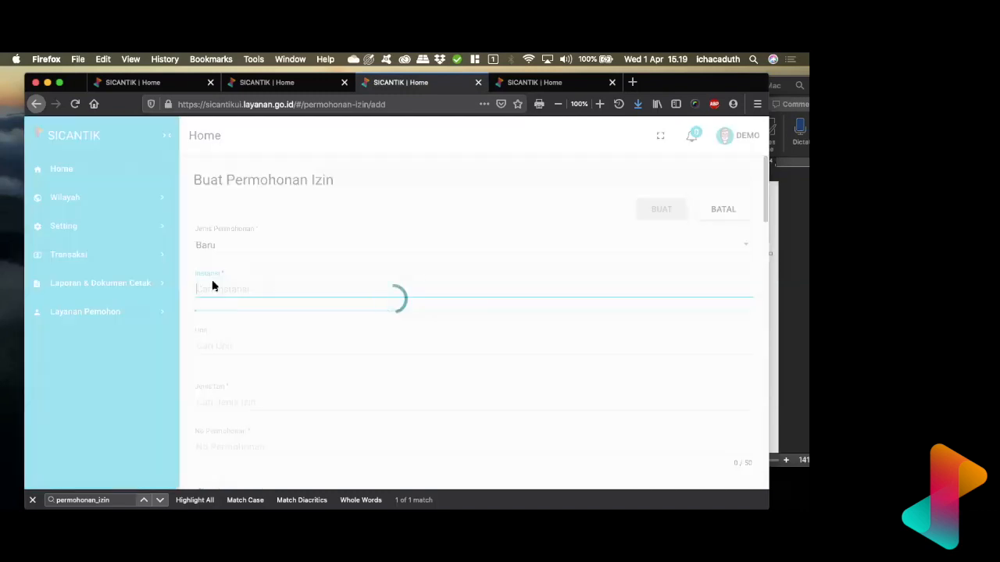
# Step: Choose agency Demo2, unit dinas ptsp demooooo and permit 33. Izin Lingkungan - OSS (std)-copy
pyautogui.click(209, 323)
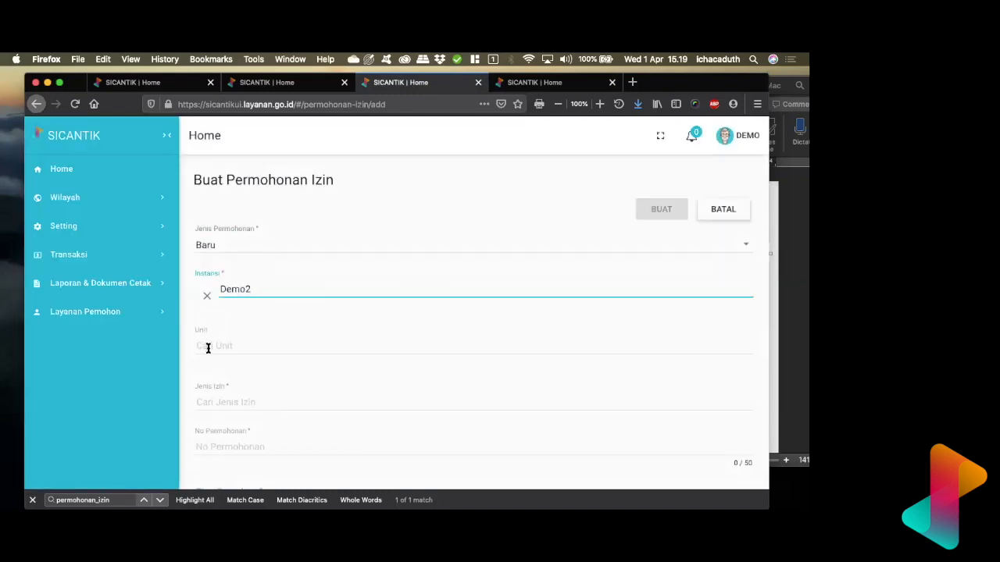
pyautogui.click(226, 344)
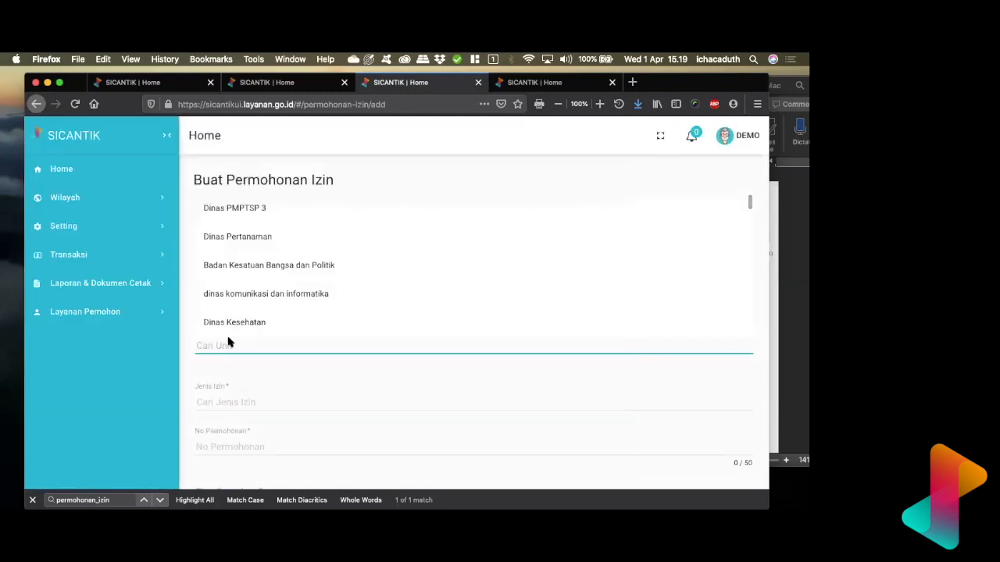
pyautogui.scroll(-5, 228, 304)
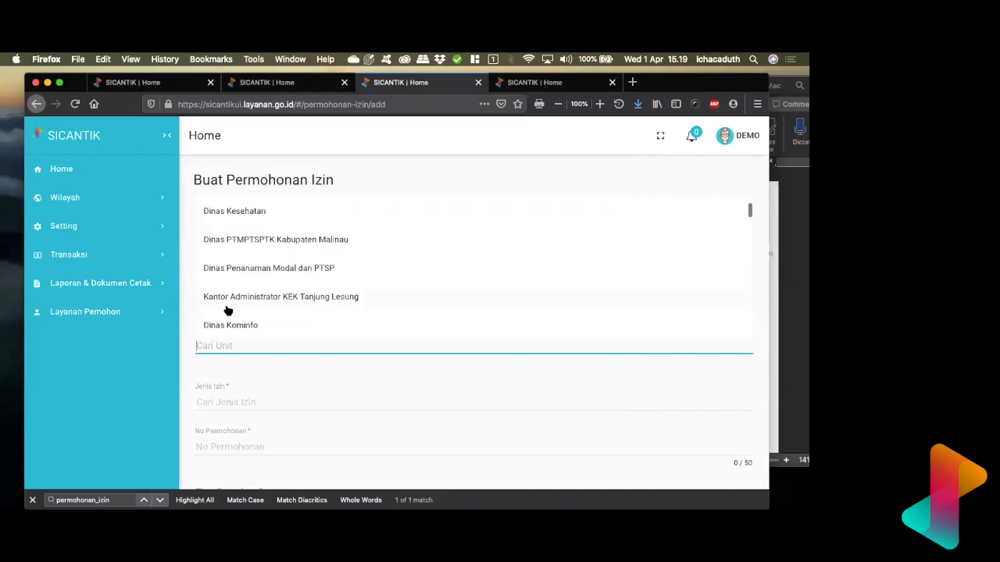
pyautogui.scroll(2, 226, 311)
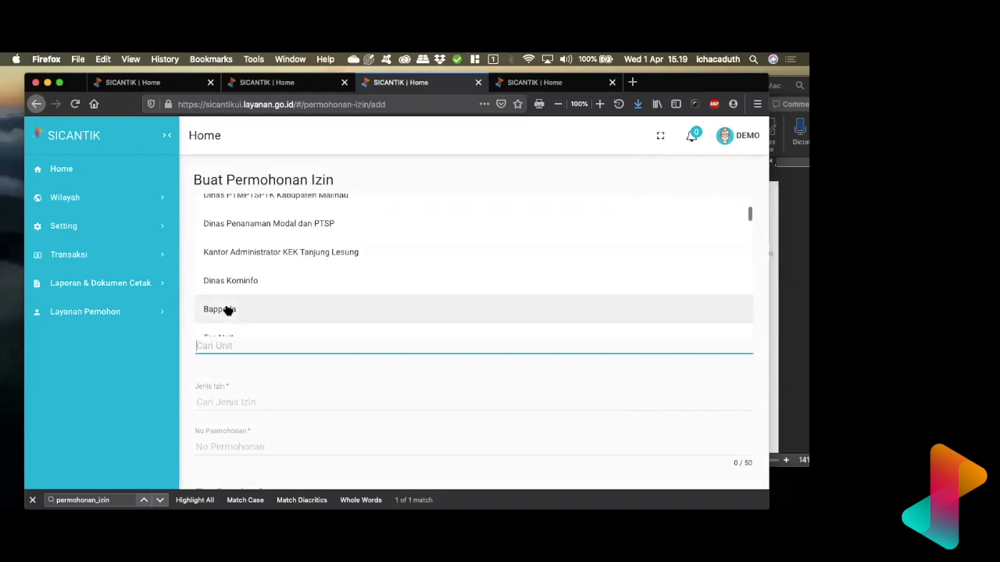
pyautogui.scroll(-6, 228, 310)
pyautogui.scroll(-1, 228, 310)
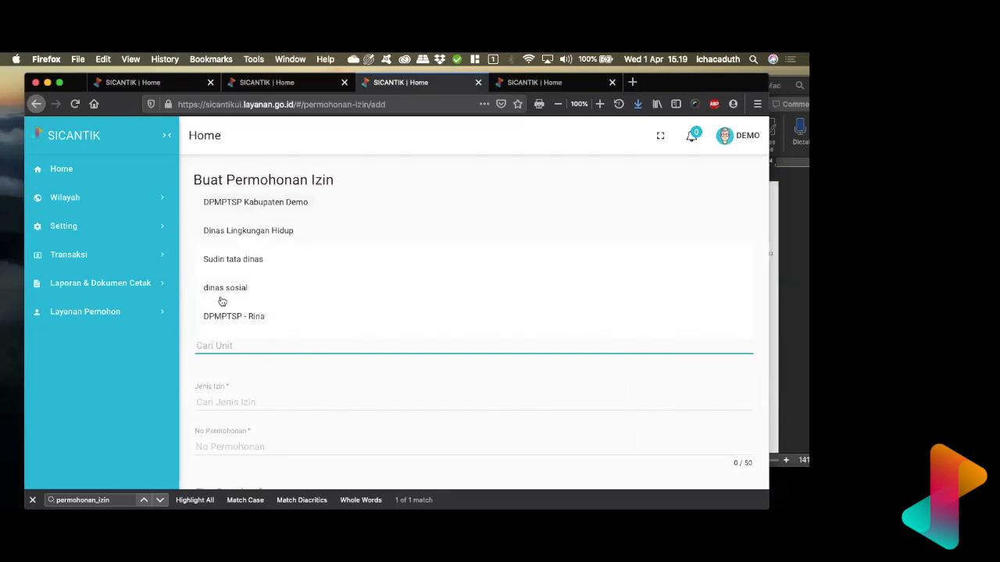
pyautogui.scroll(3, 236, 270)
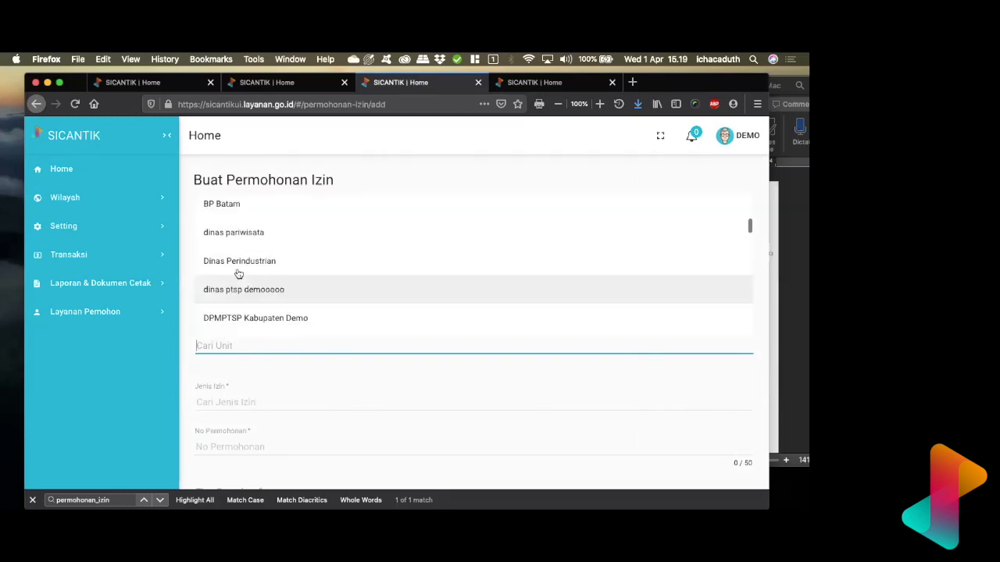
pyautogui.click(229, 289)
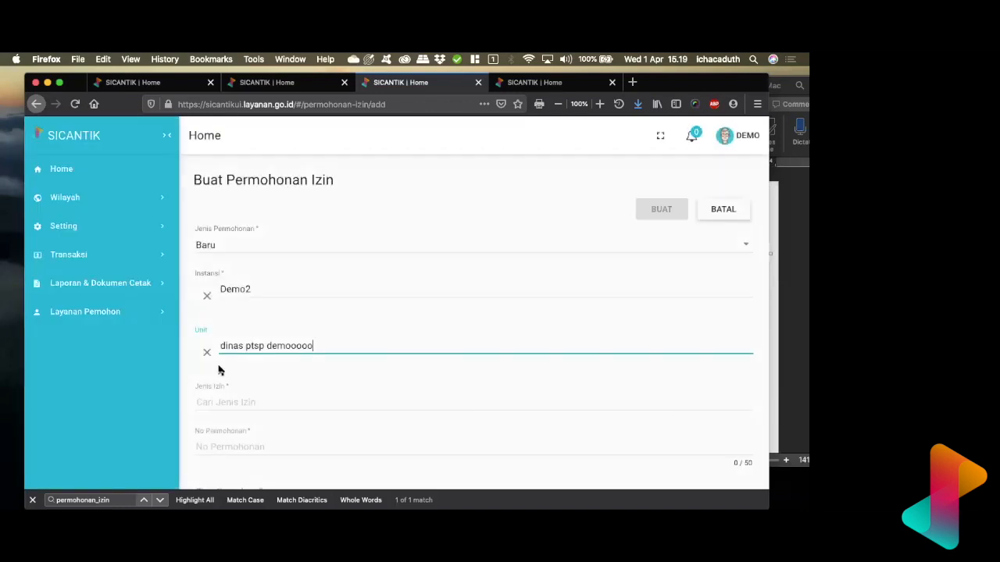
pyautogui.scroll(-1, 245, 308)
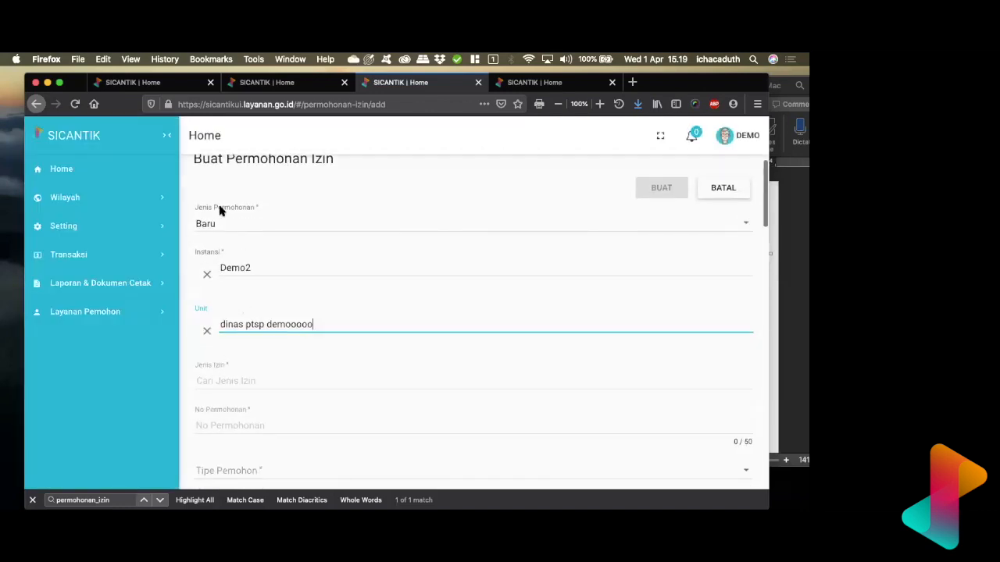
pyautogui.click(239, 384)
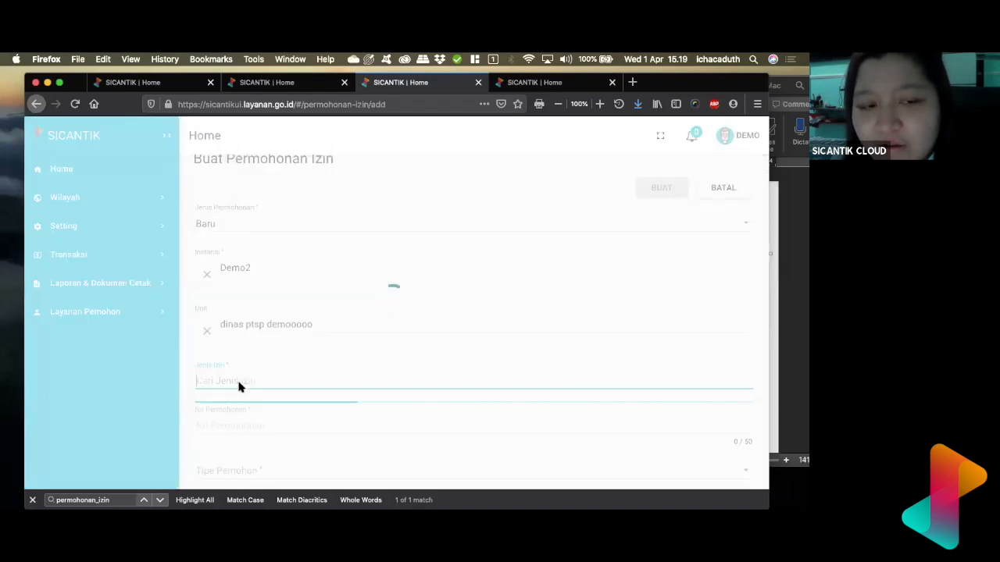
pyautogui.click(239, 243)
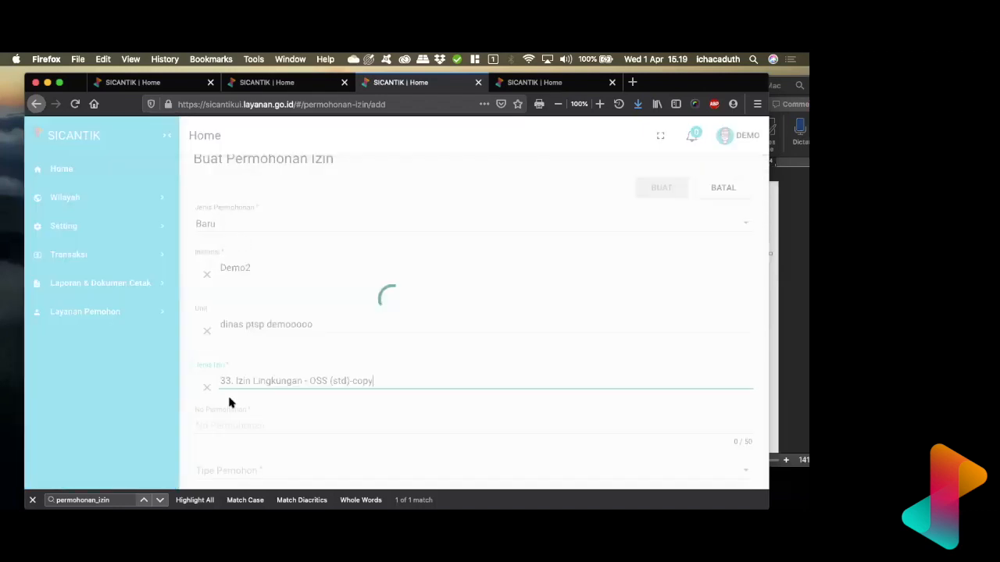
pyautogui.scroll(1, 252, 373)
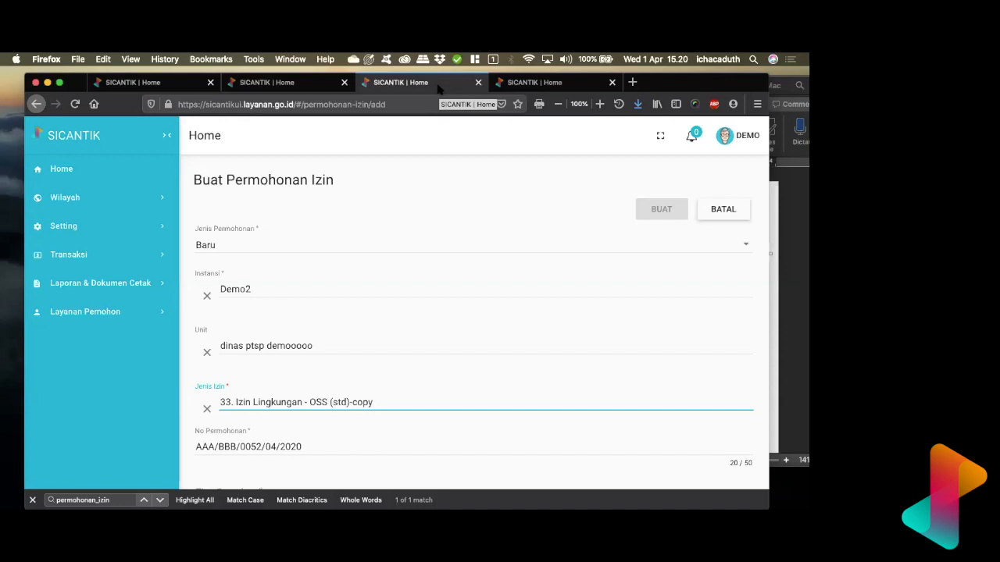
pyautogui.click(526, 87)
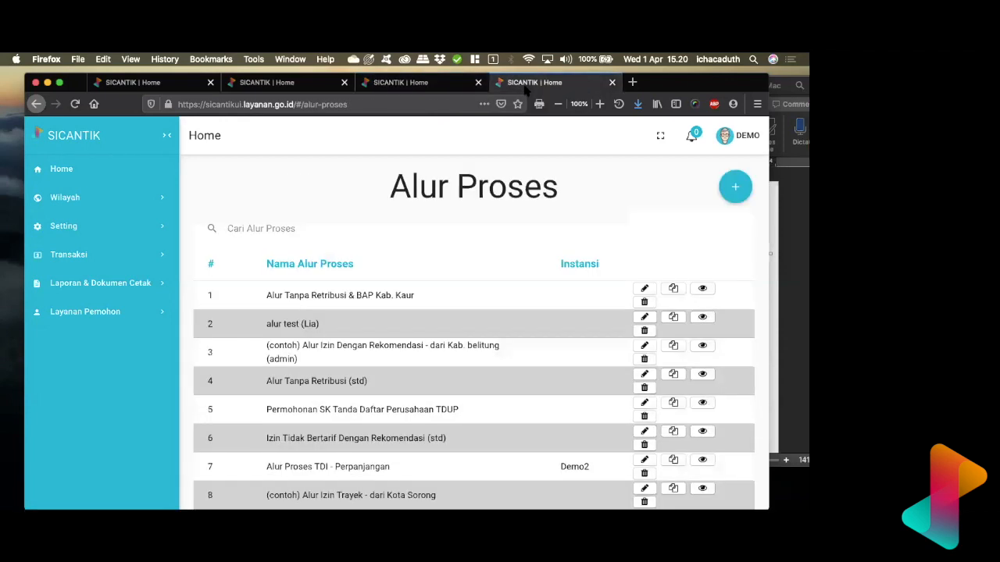
pyautogui.click(450, 87)
pyautogui.click(264, 247)
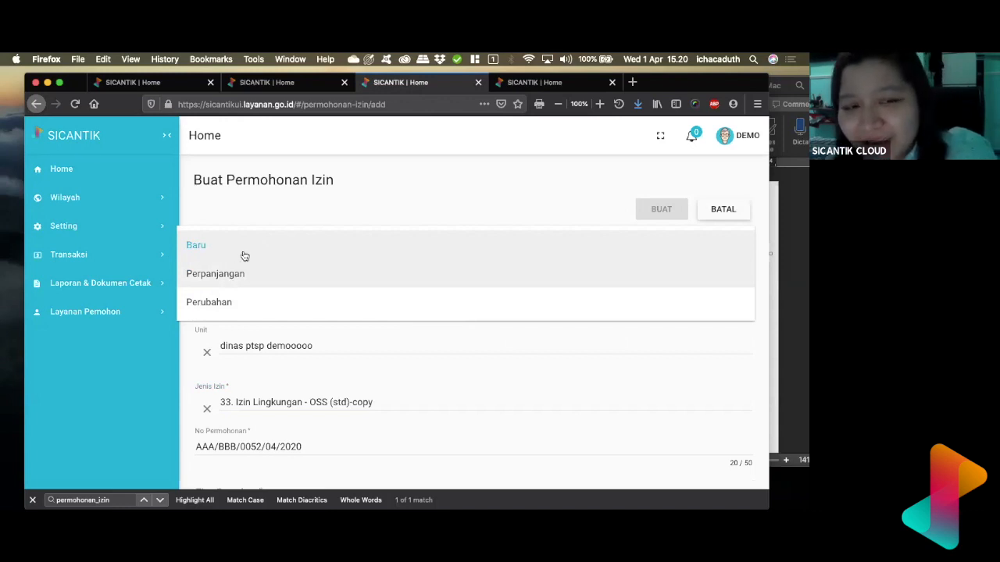
pyautogui.click(254, 219)
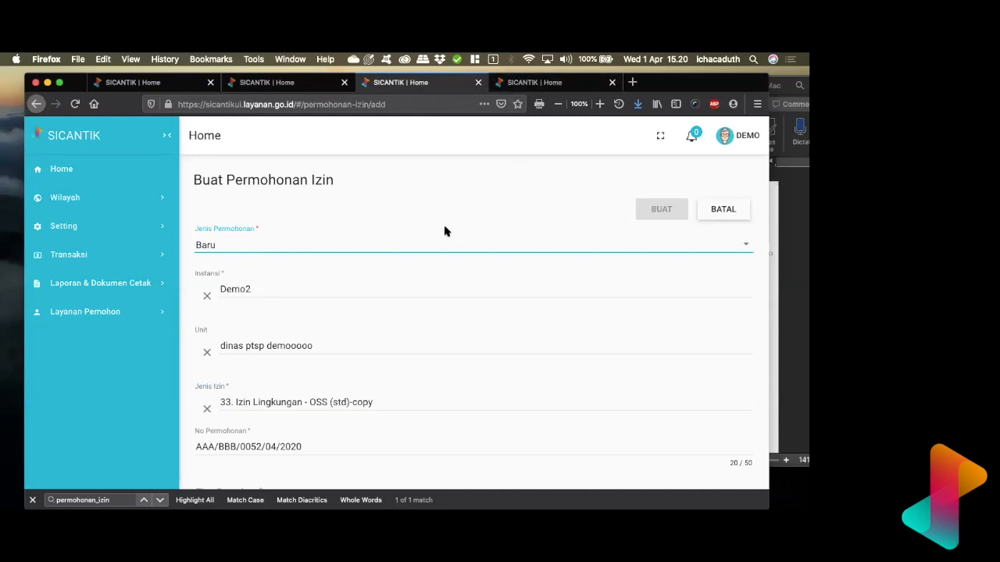
pyautogui.scroll(-2, 331, 402)
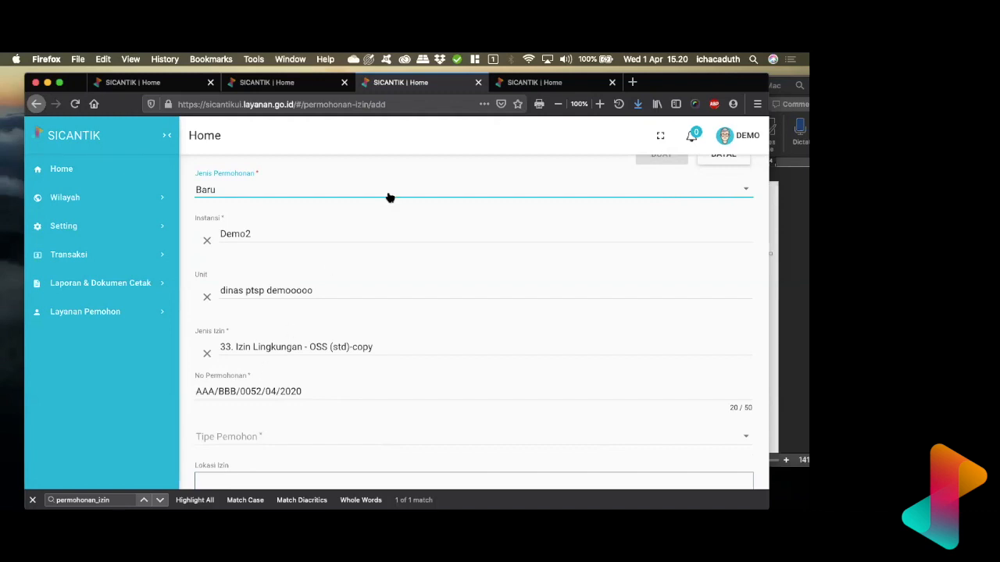
pyautogui.scroll(2, 390, 198)
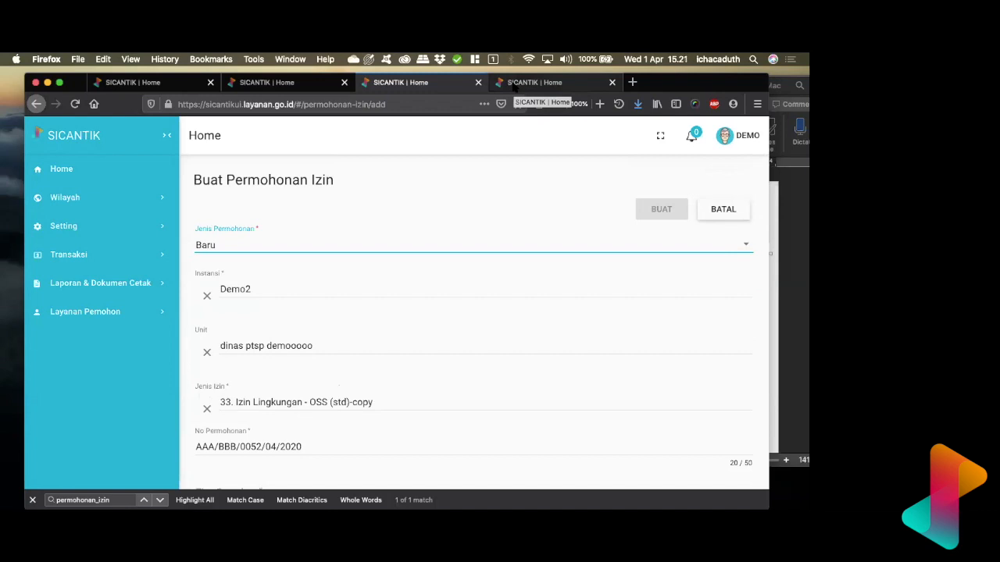
# Step: Pass through the Alur Proses tab back to the first tab's Template Data list
pyautogui.click(513, 84)
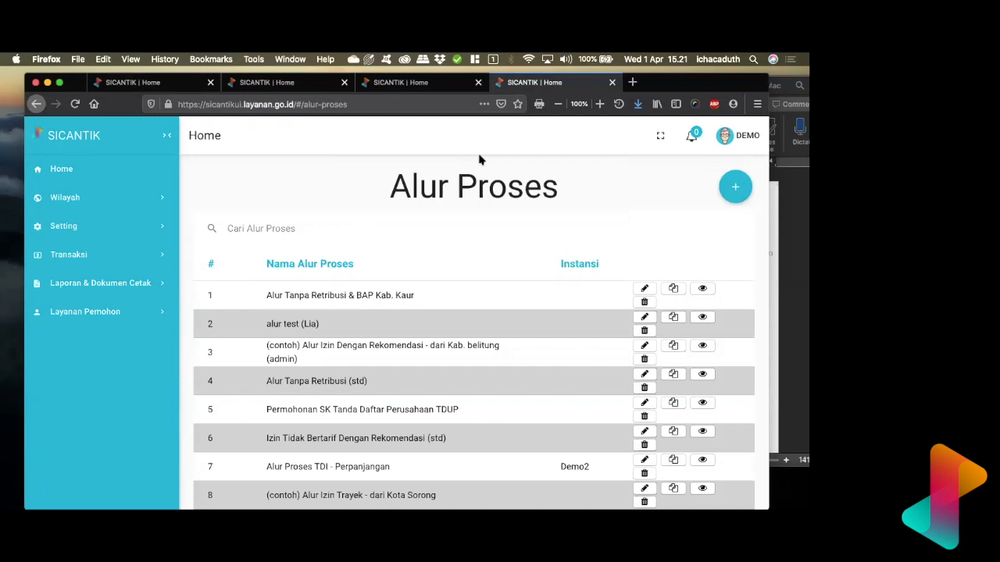
pyautogui.click(137, 82)
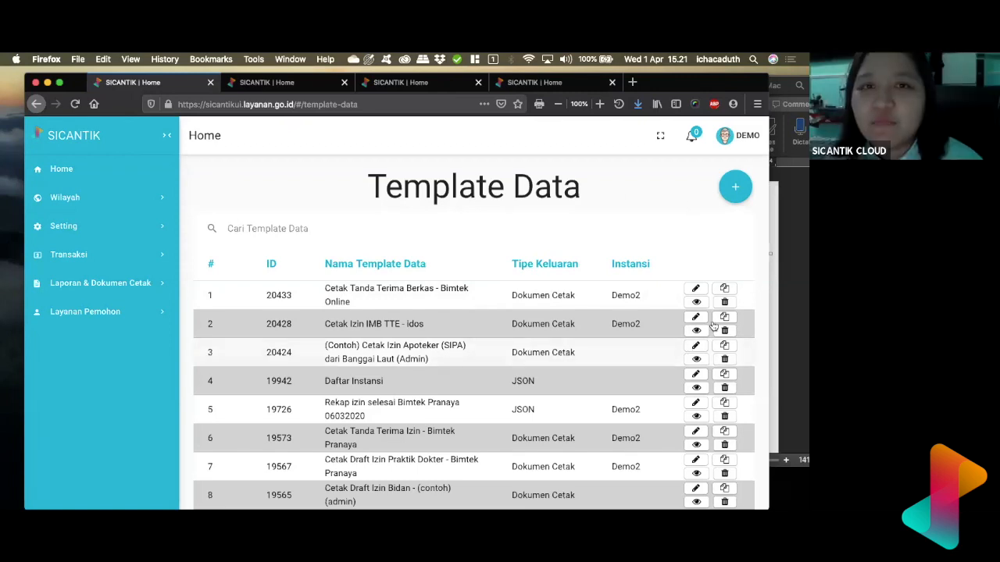
pyautogui.click(695, 289)
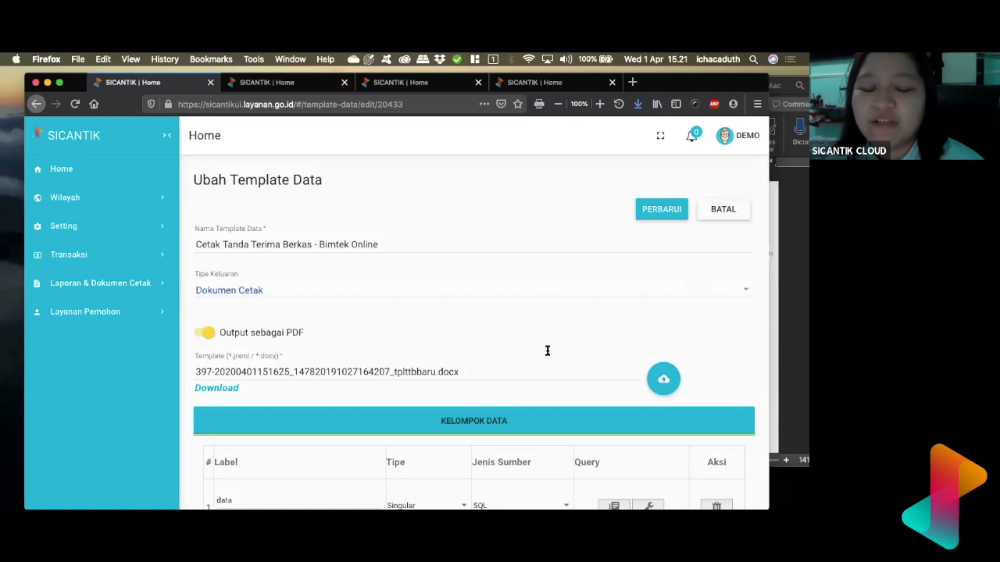
pyautogui.scroll(-5, 547, 351)
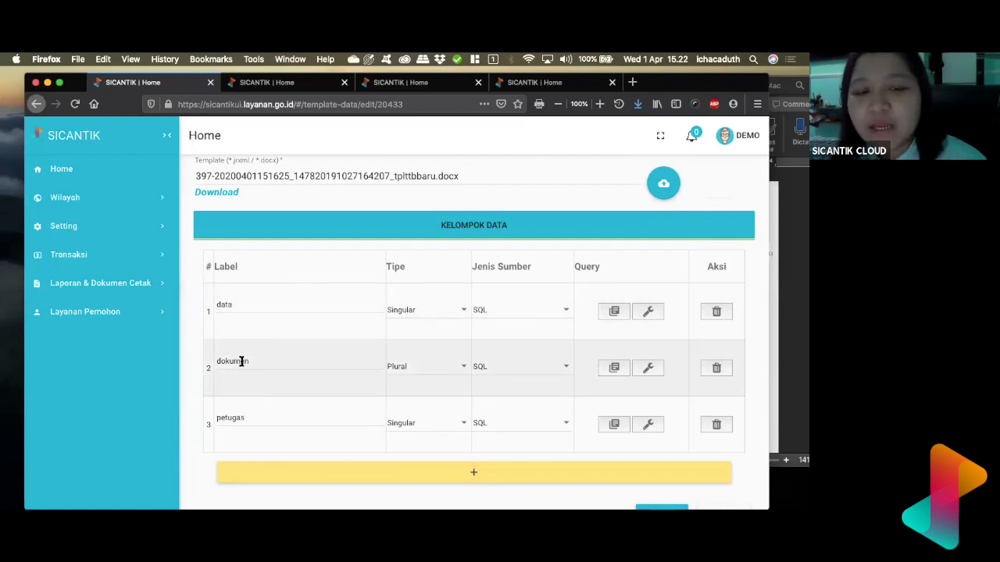
pyautogui.click(614, 370)
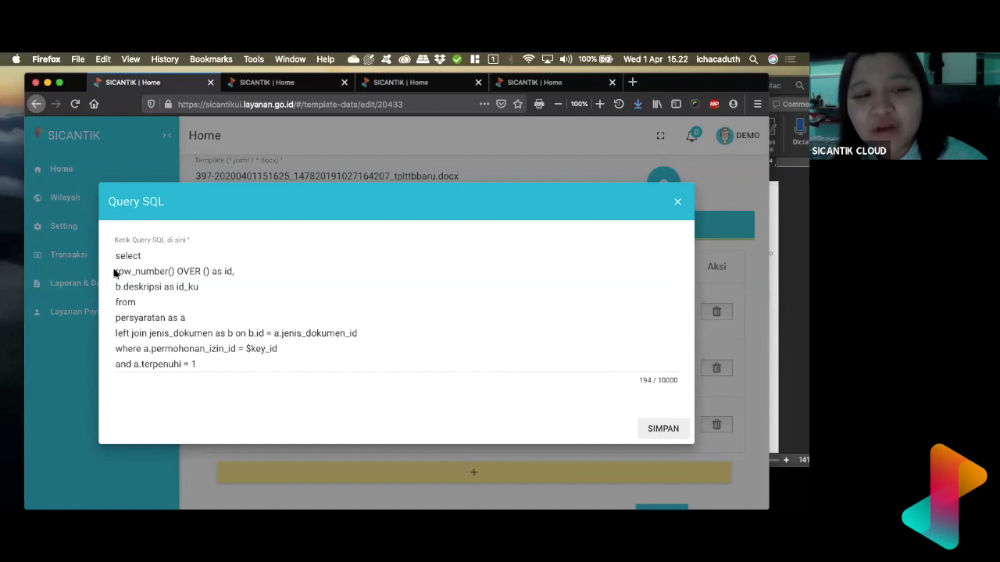
# Step: Highlight row_number() OVER () and the alias id on query line 2, then bring Word forward
pyautogui.moveTo(114, 271); pyautogui.dragTo(234, 271)
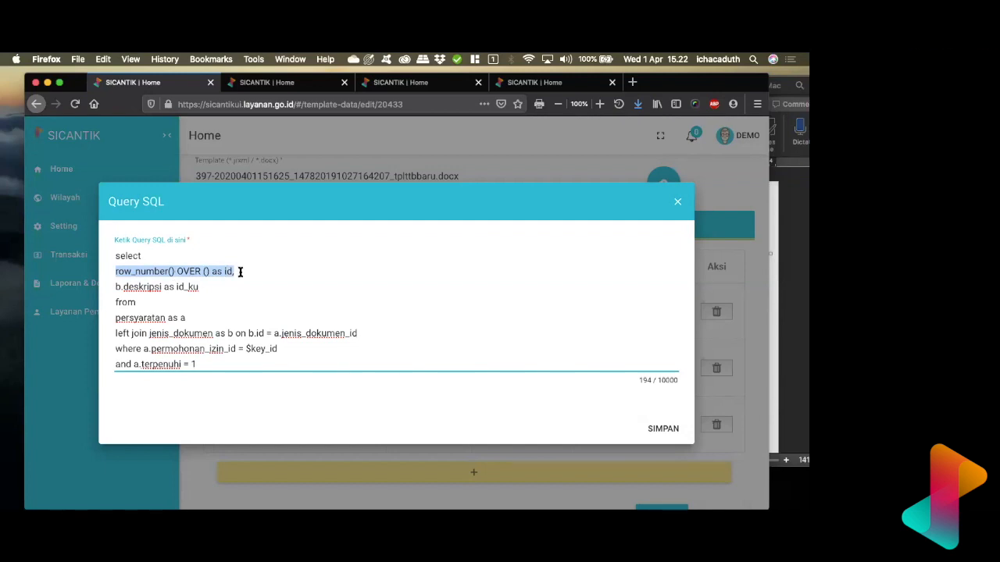
pyautogui.click(224, 271)
pyautogui.doubleClick(228, 271)
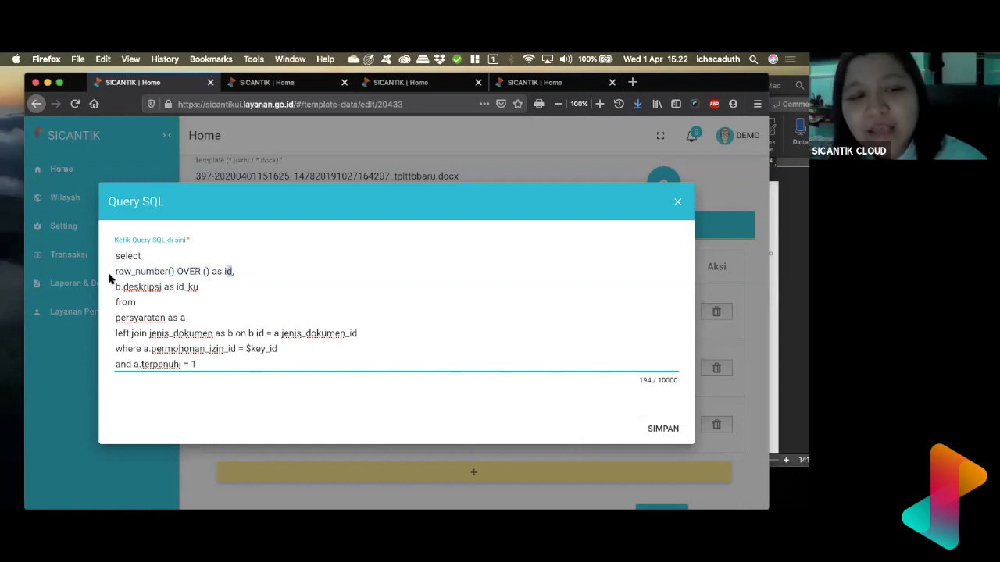
pyautogui.moveTo(116, 271); pyautogui.dragTo(174, 271)
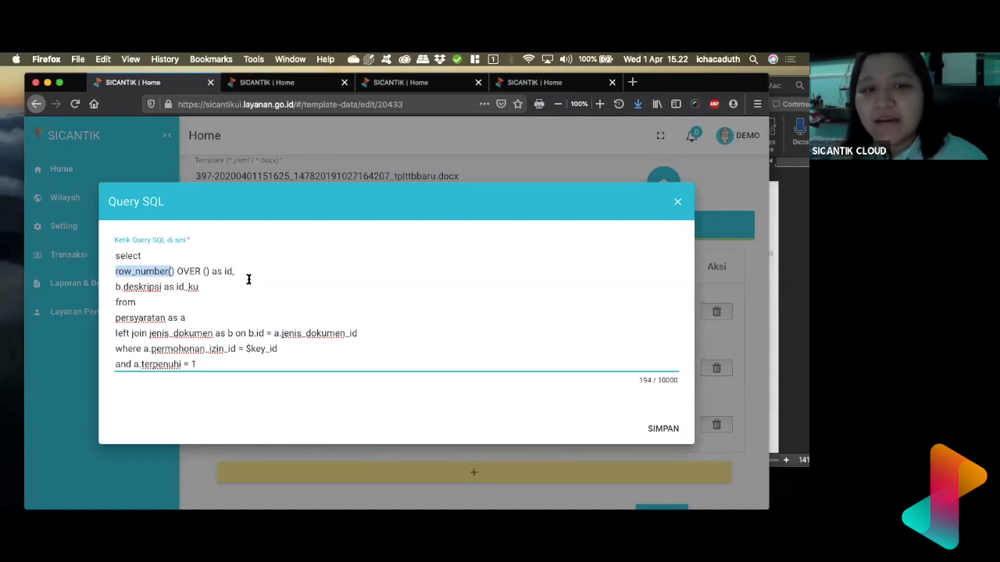
pyautogui.moveTo(223, 271); pyautogui.dragTo(233, 271)
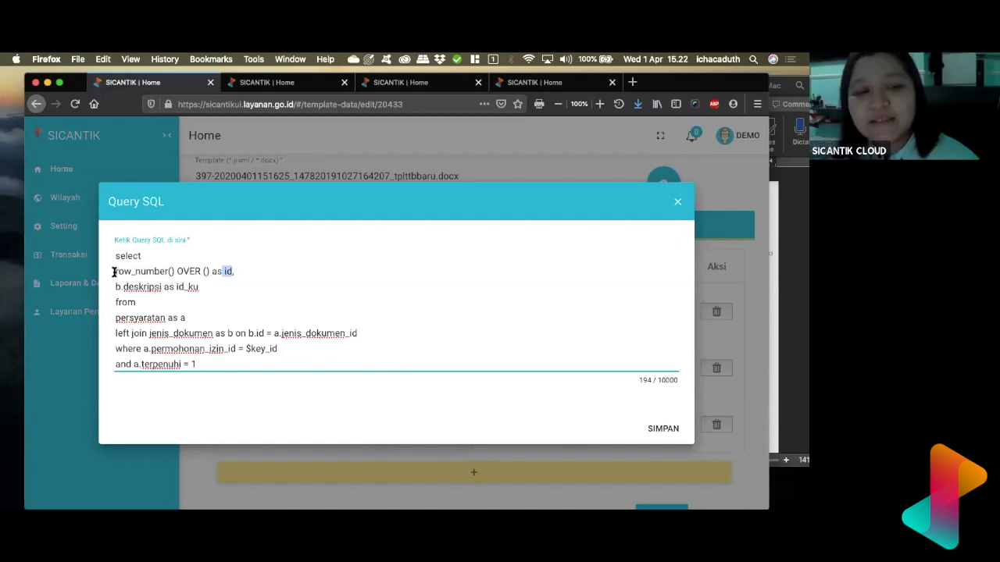
pyautogui.moveTo(113, 271); pyautogui.dragTo(176, 271)
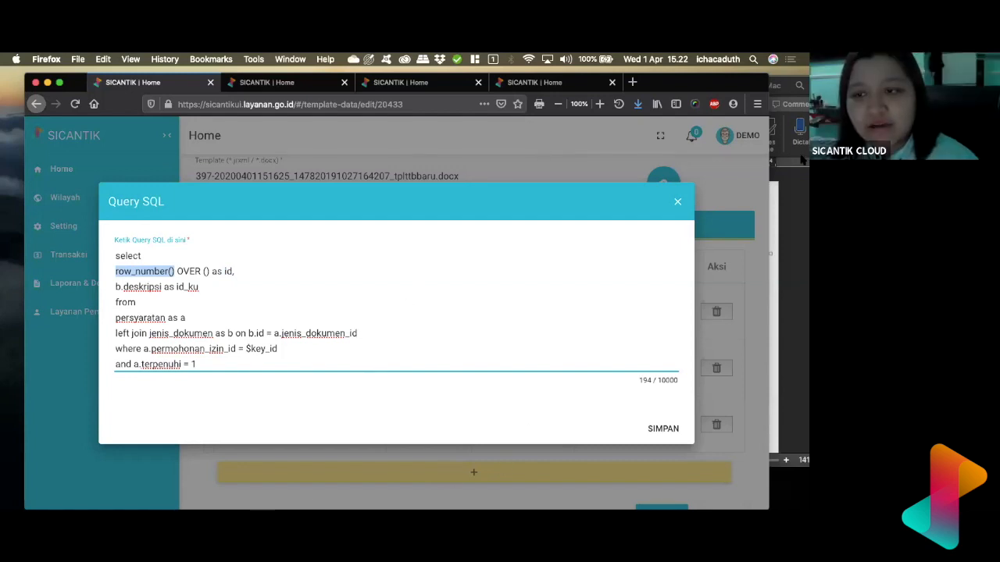
pyautogui.click(785, 199)
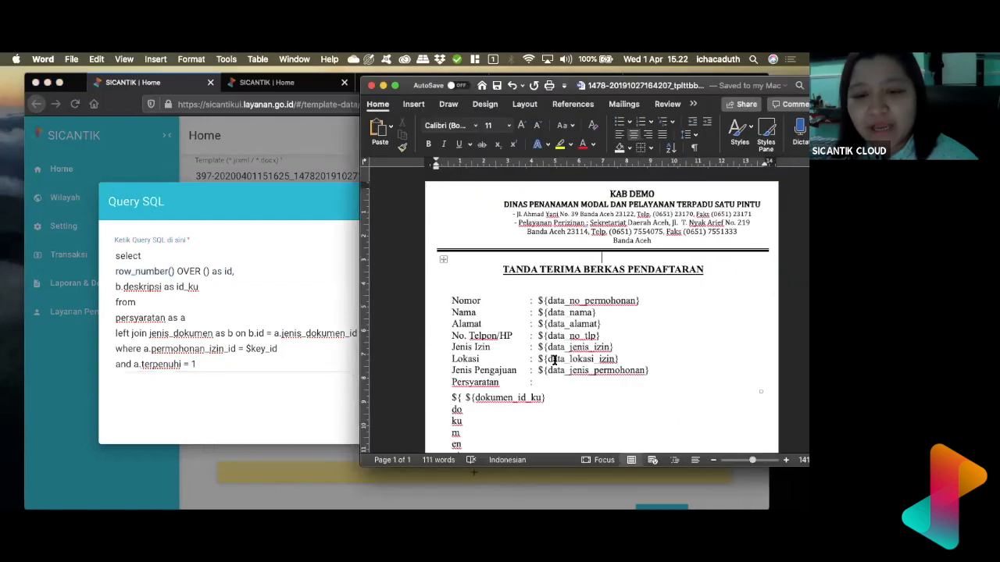
# Step: Highlight the wrapped placeholder under Persyaratan, then return to the dokumen Query SQL dialog
pyautogui.scroll(-3, 554, 360)
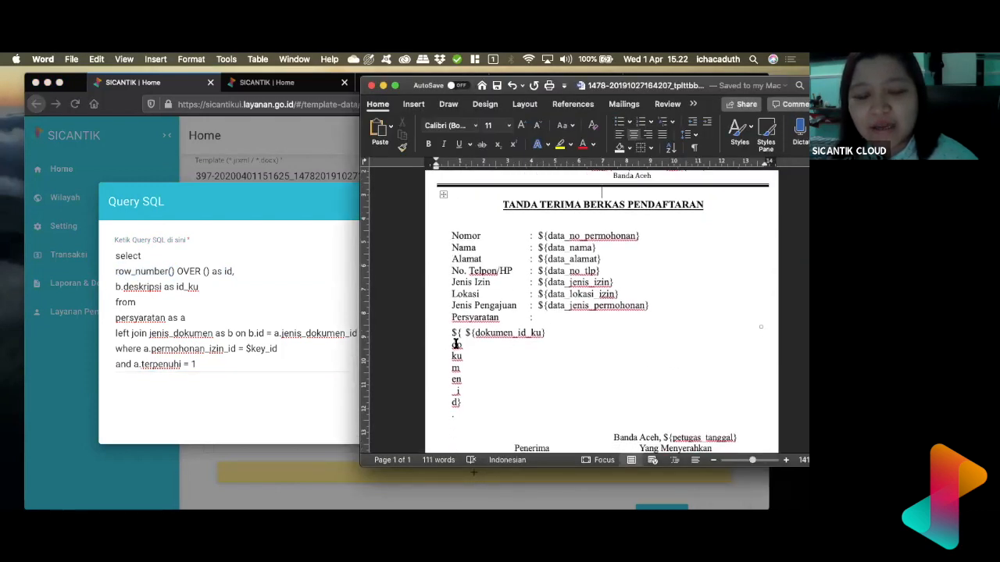
pyautogui.moveTo(453, 345); pyautogui.dragTo(460, 404)
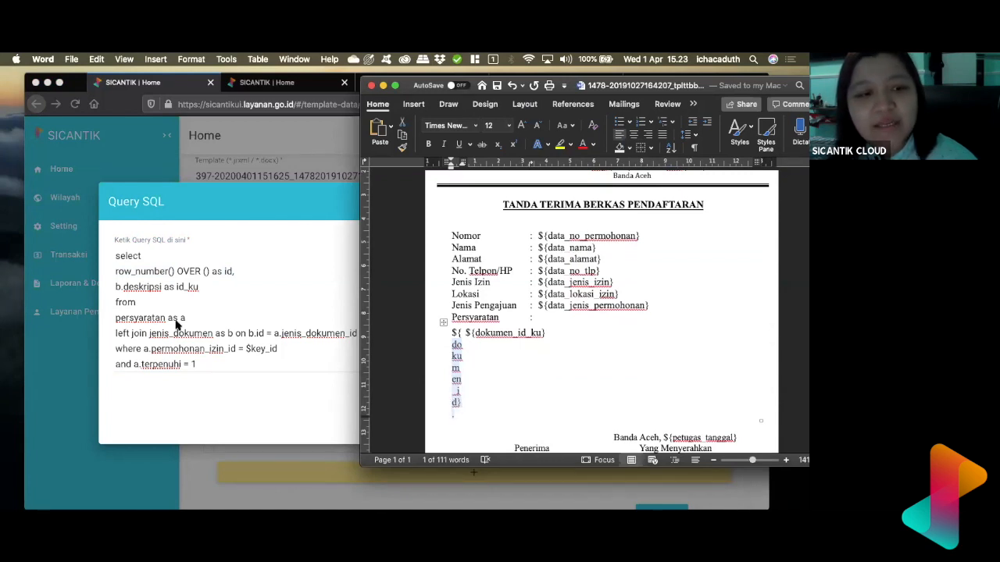
pyautogui.click(178, 279)
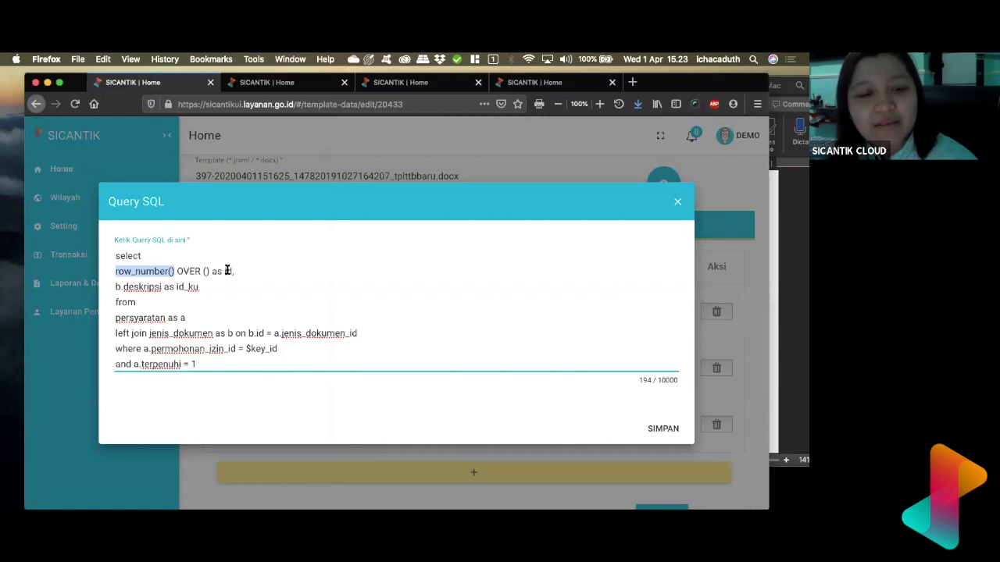
pyautogui.click(114, 271)
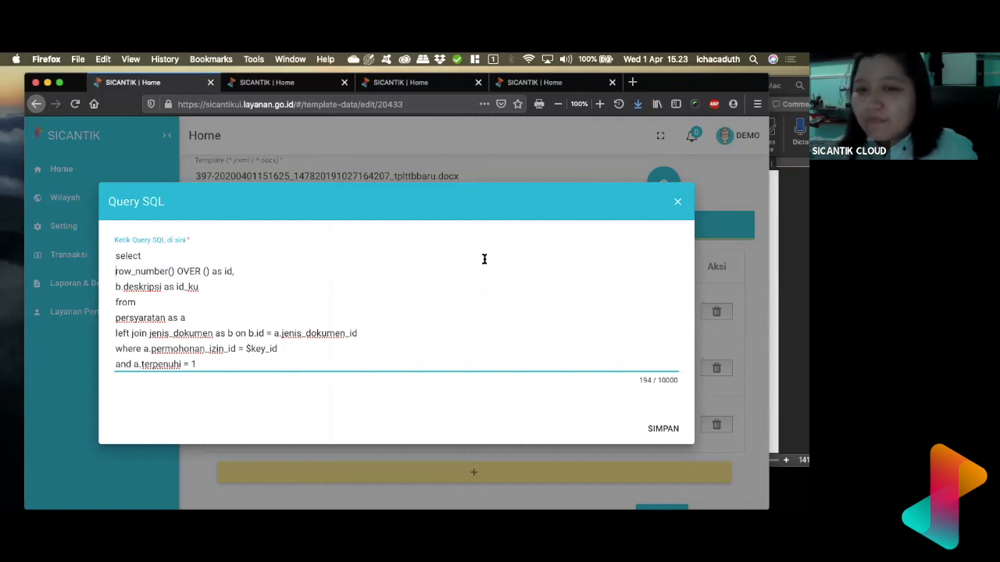
pyautogui.press('Down')
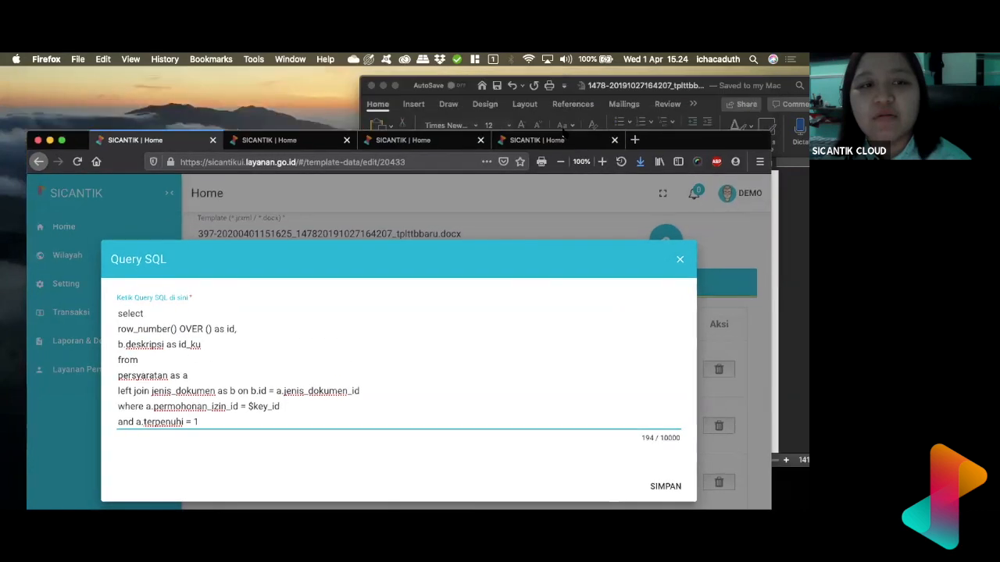
# Step: Close the Buat Permohonan Izin tab and maximise the Firefox window
pyautogui.click(269, 140)
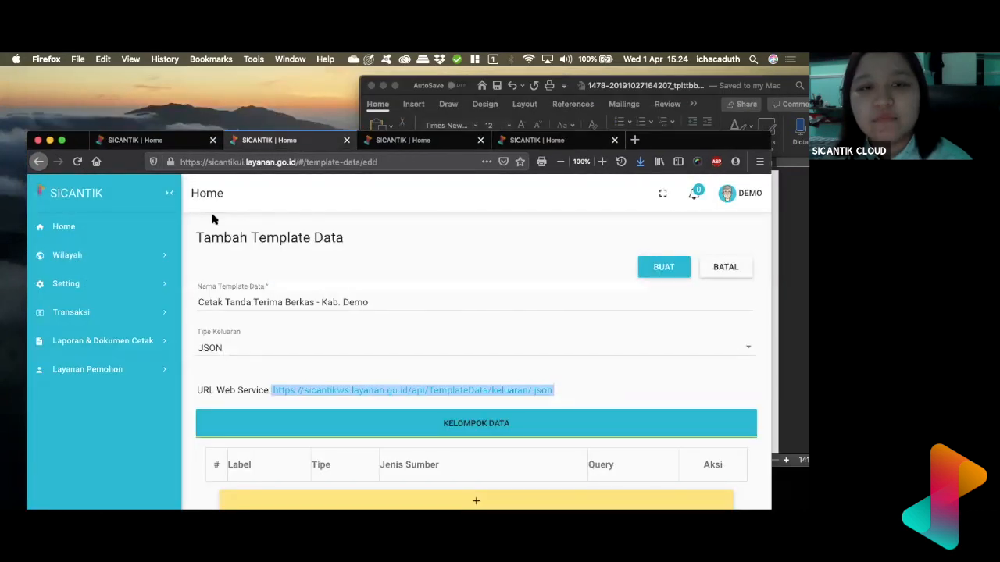
pyautogui.click(470, 139)
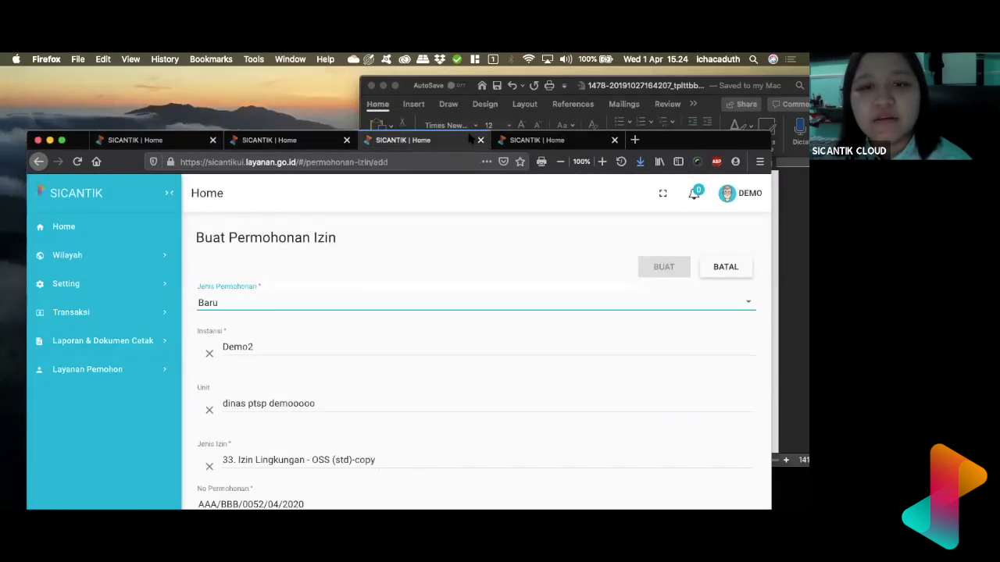
pyautogui.click(537, 142)
pyautogui.click(461, 142)
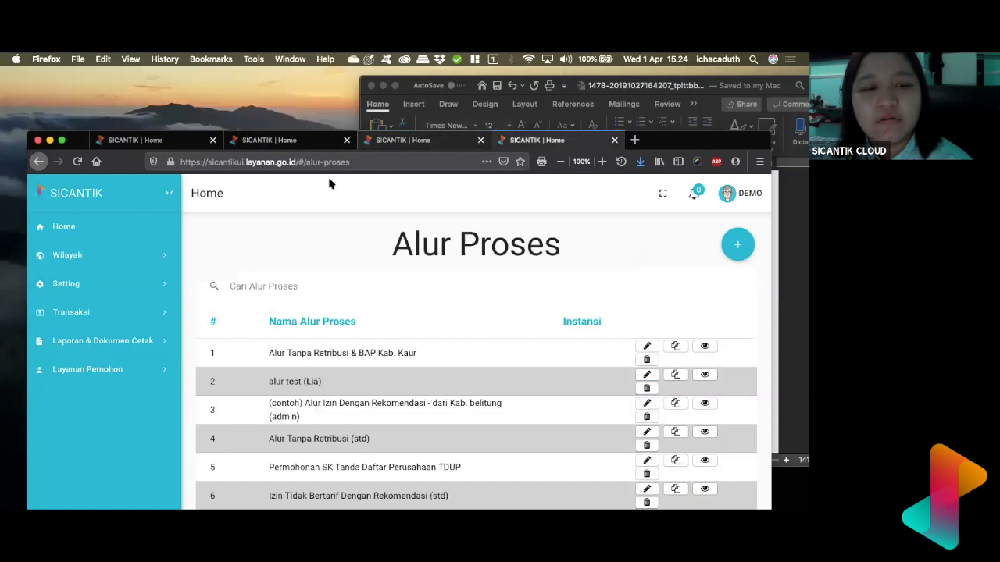
pyautogui.click(306, 142)
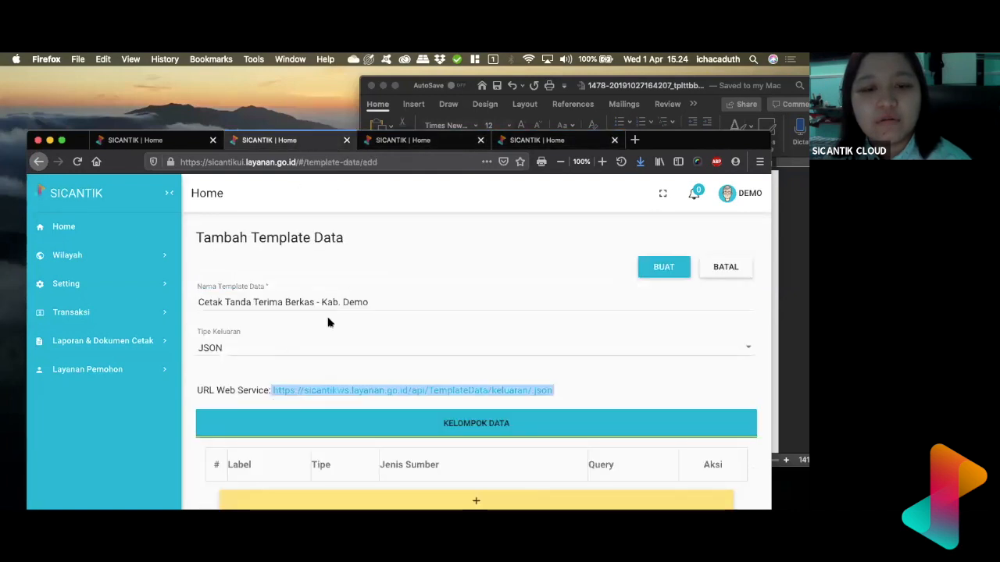
pyautogui.click(481, 141)
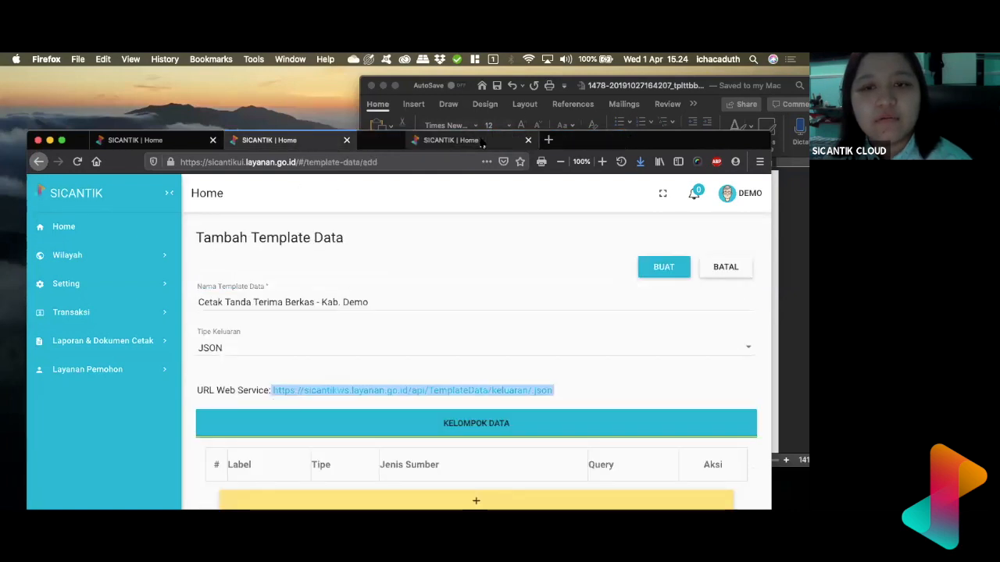
pyautogui.doubleClick(539, 148)
# Step: Keep JSON as the output type in the Tambah Template Data form
pyautogui.click(754, 293)
pyautogui.click(754, 292)
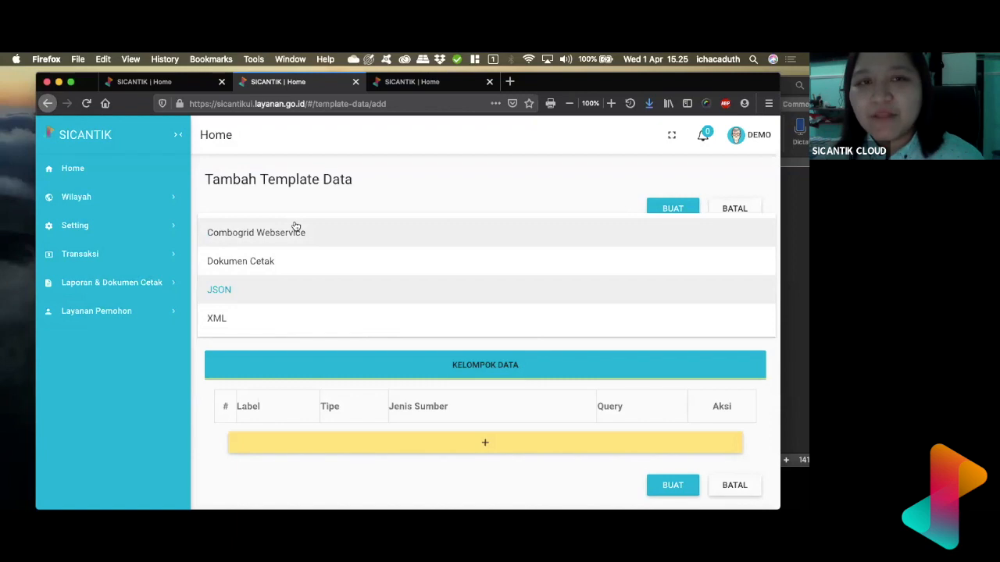
pyautogui.click(291, 180)
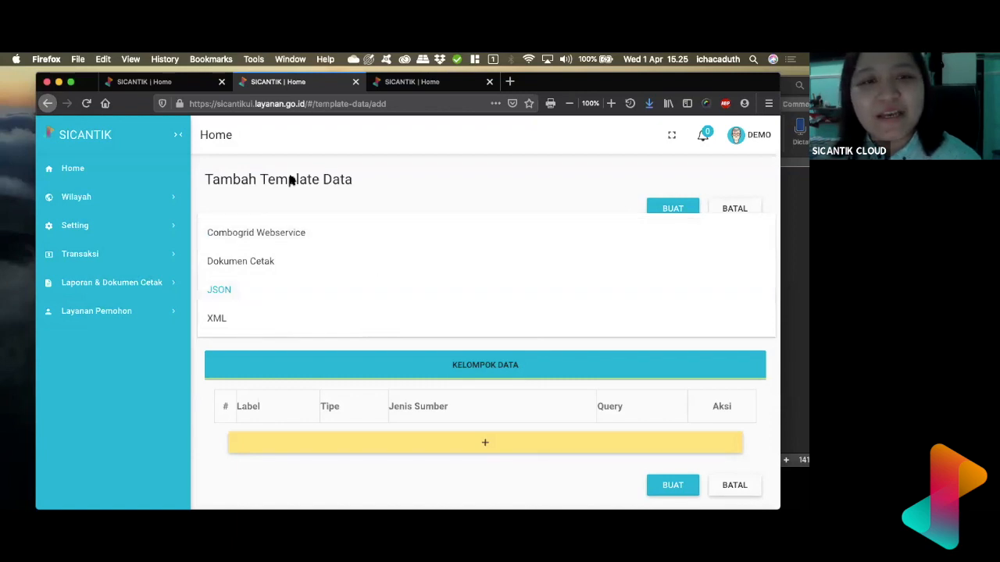
pyautogui.click(352, 140)
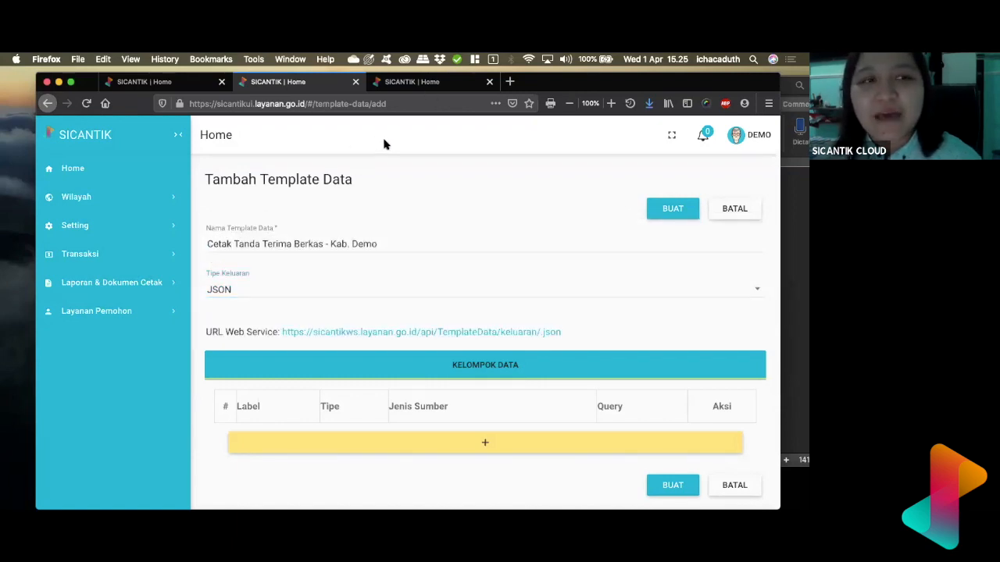
pyautogui.moveTo(667, 88); pyautogui.dragTo(656, 131)
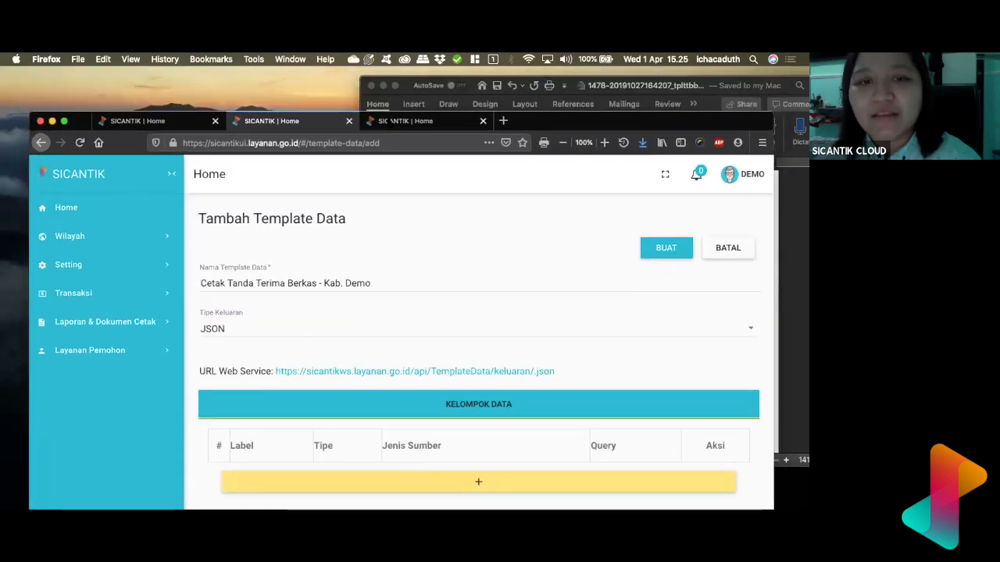
pyautogui.click(390, 125)
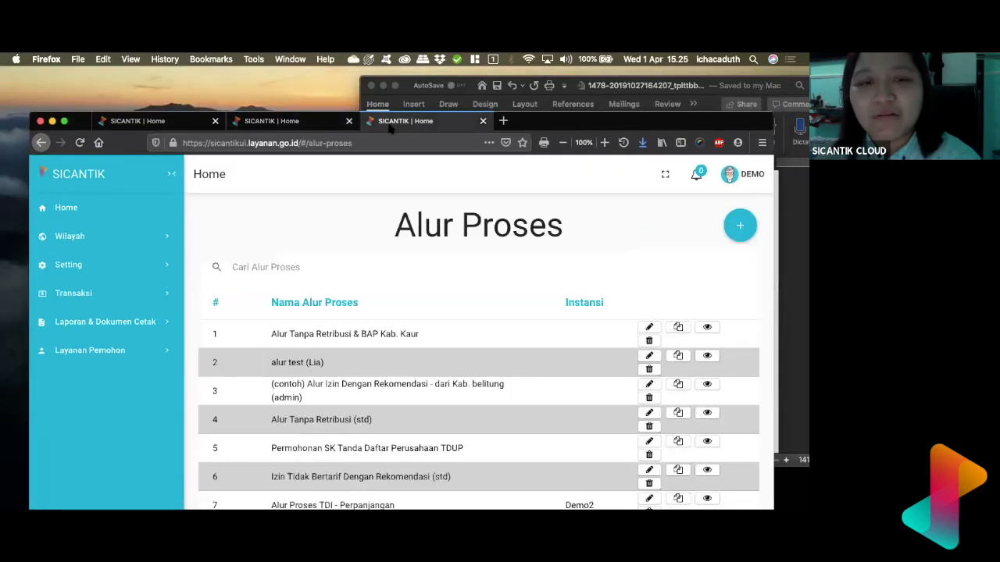
# Step: Go to Setting > Authorisasi > Pengguna in the sidebar to list the users
pyautogui.click(104, 264)
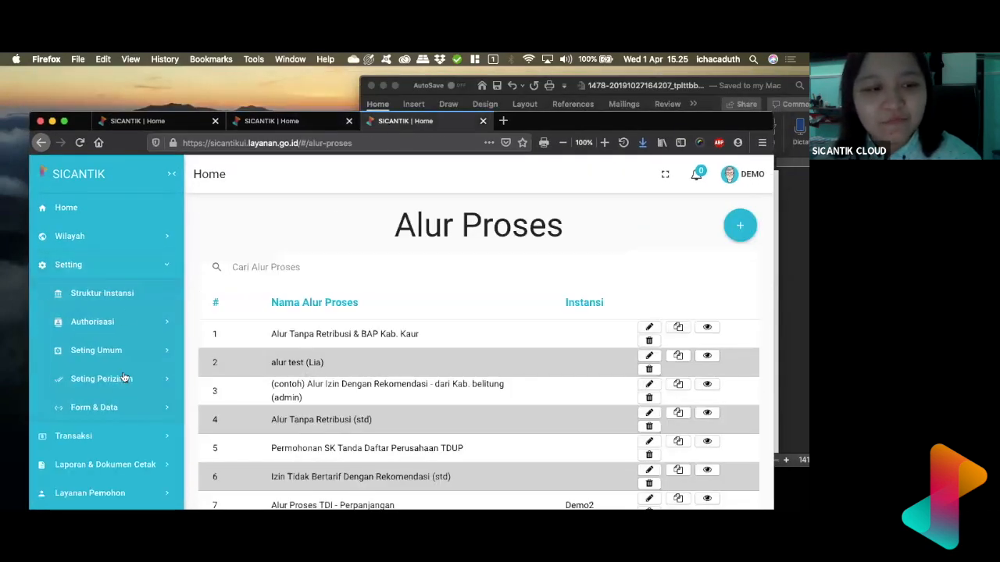
pyautogui.click(122, 321)
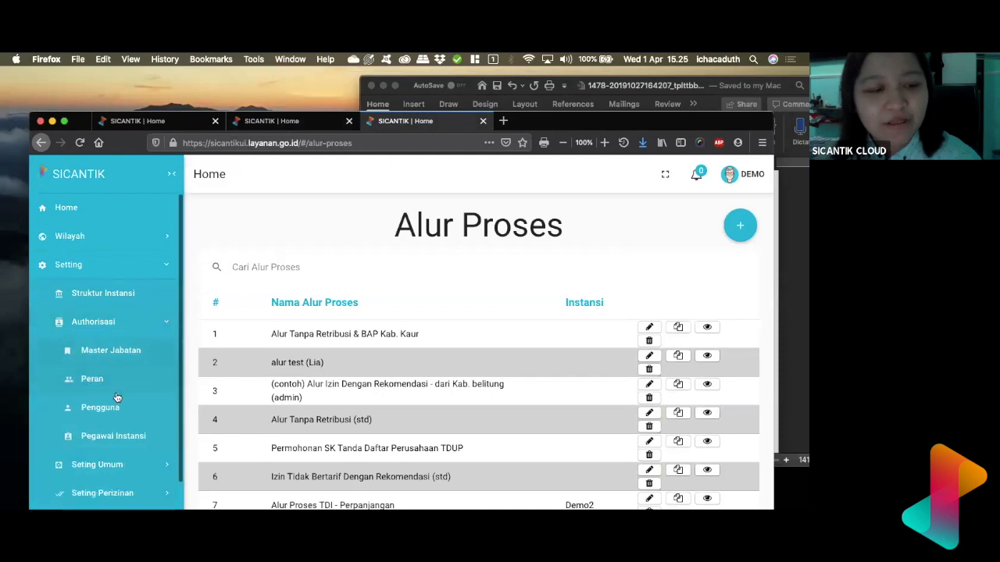
pyautogui.click(119, 412)
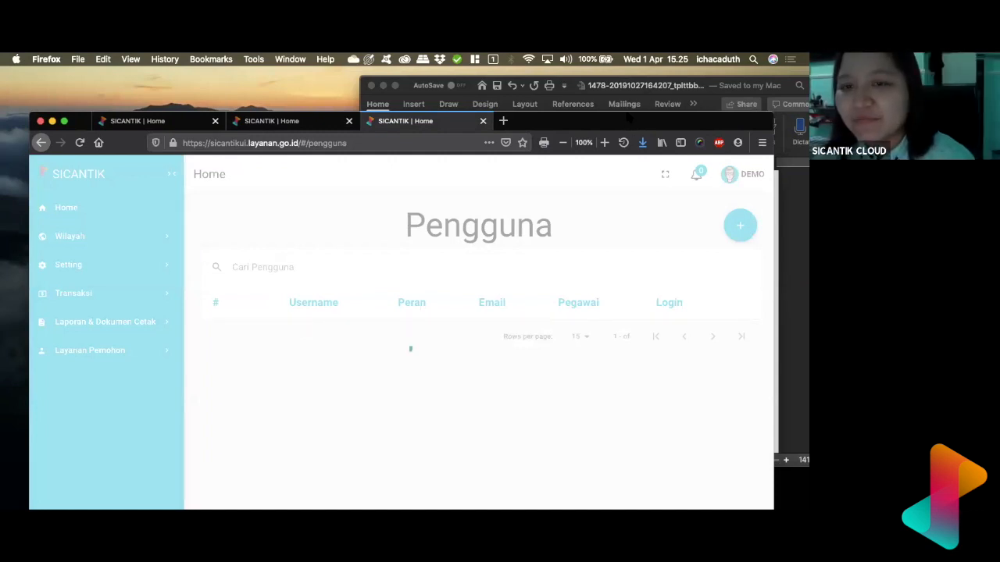
# Step: Open the first user's record for editing
pyautogui.moveTo(628, 117); pyautogui.dragTo(632, 97)
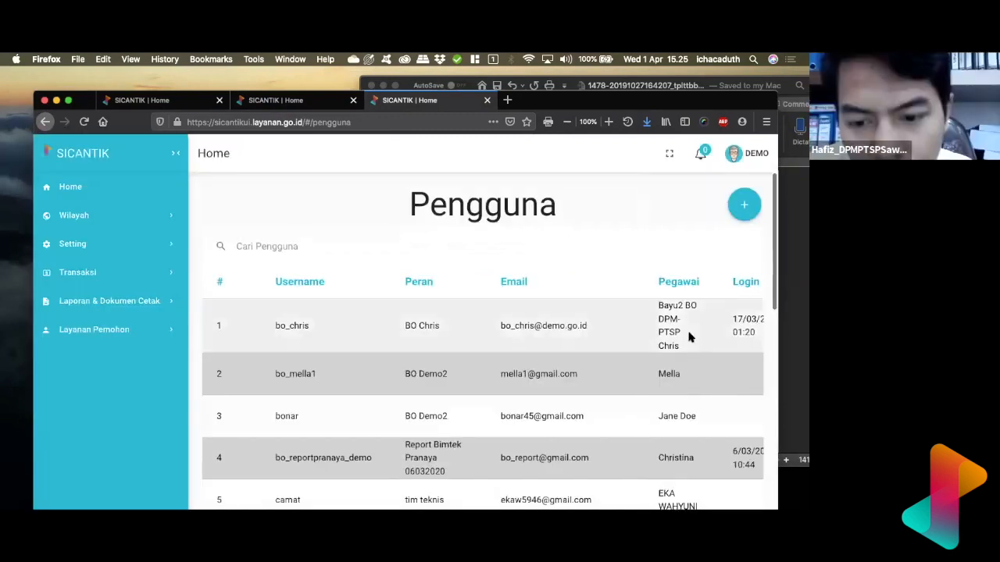
pyautogui.hscroll(3, 689, 336)
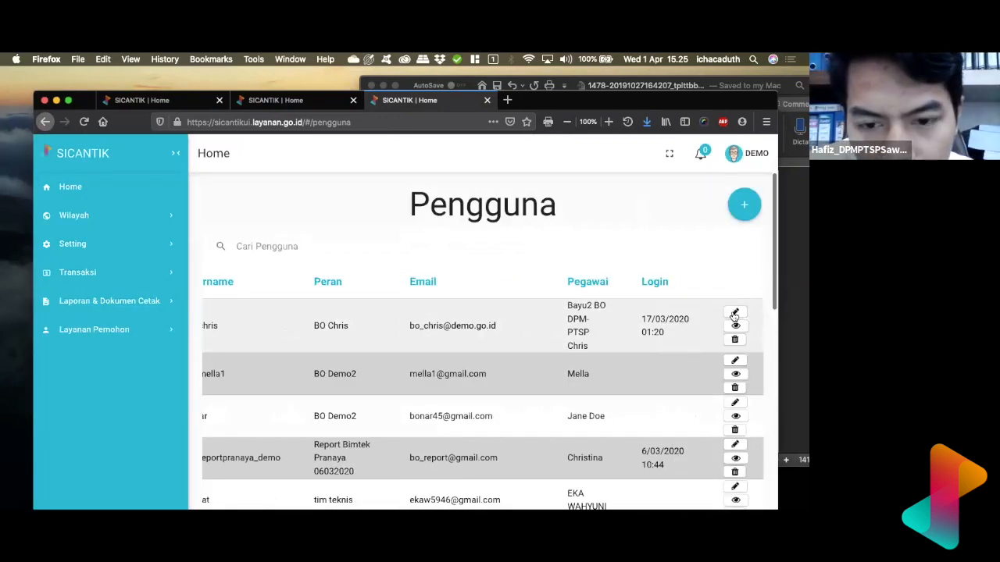
pyautogui.click(734, 314)
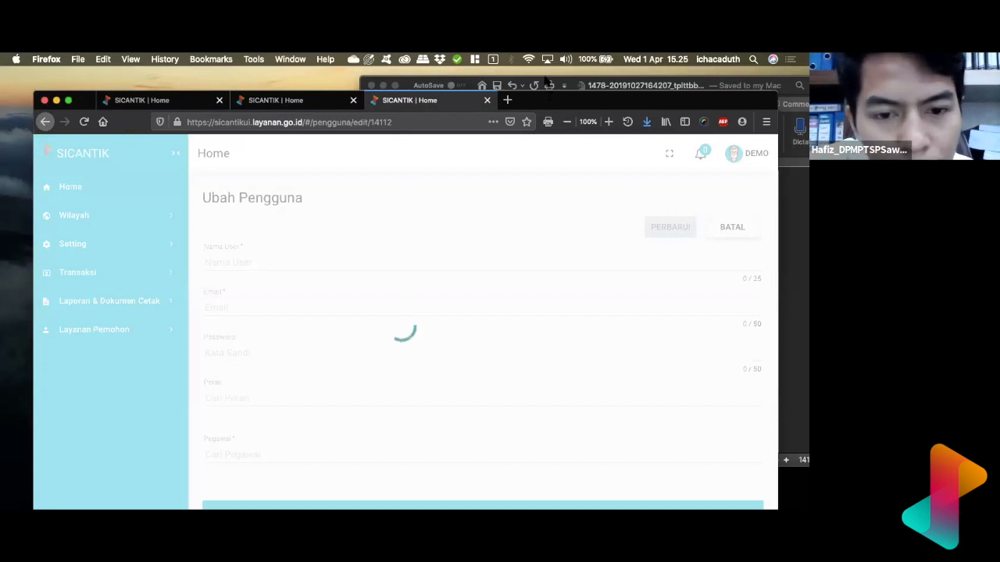
pyautogui.moveTo(546, 96); pyautogui.dragTo(542, 129)
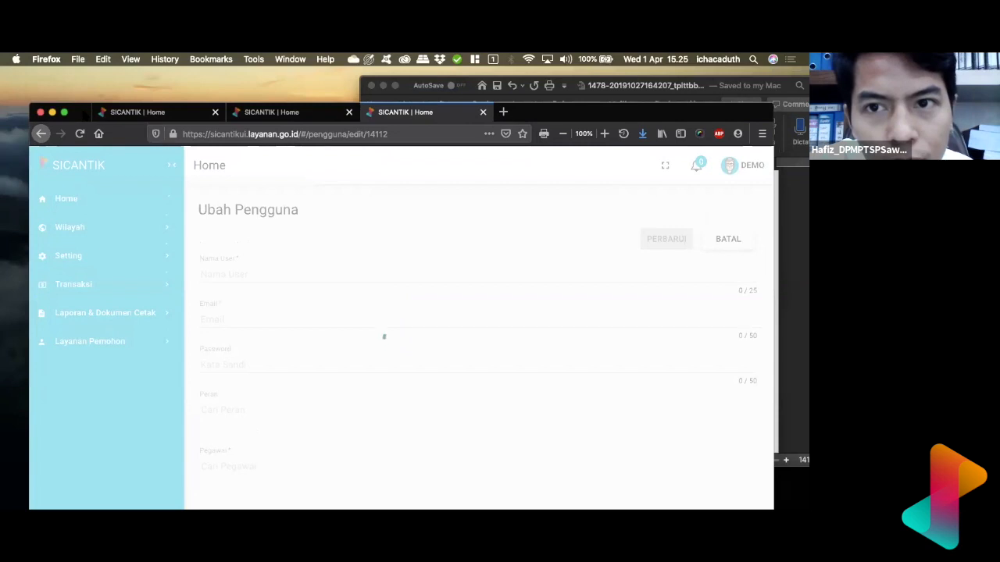
pyautogui.moveTo(86, 118); pyautogui.dragTo(84, 96)
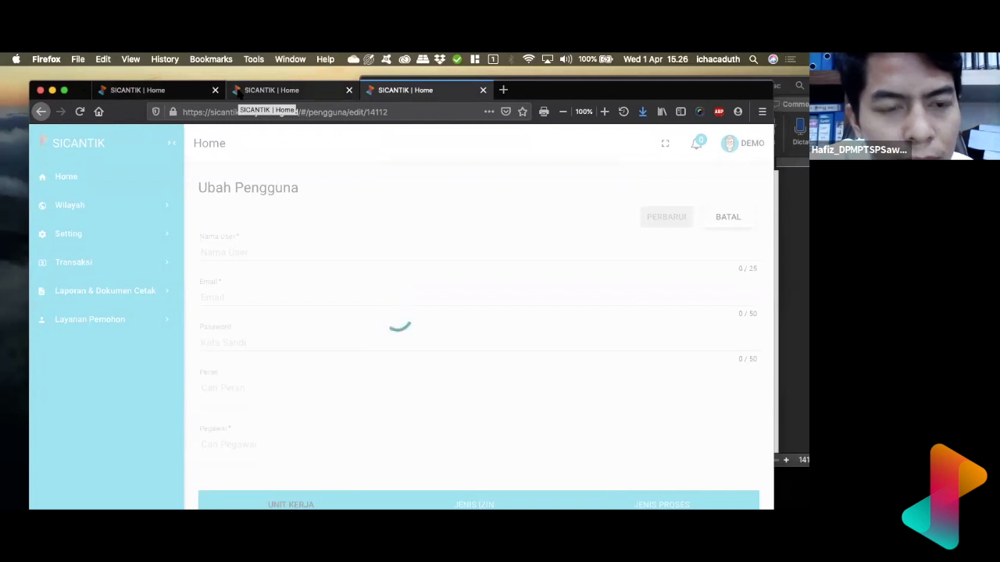
# Step: Switch back to the third tab until its Ubah Pengguna form finishes loading
pyautogui.click(240, 92)
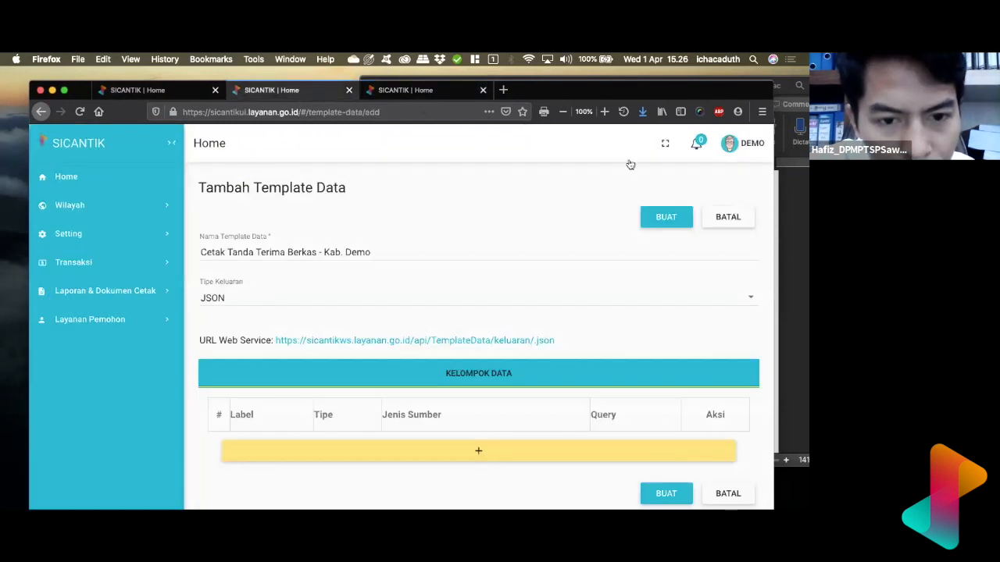
pyautogui.moveTo(664, 90); pyautogui.dragTo(664, 143)
pyautogui.click(395, 146)
pyautogui.moveTo(562, 142); pyautogui.dragTo(563, 110)
pyautogui.click(239, 111)
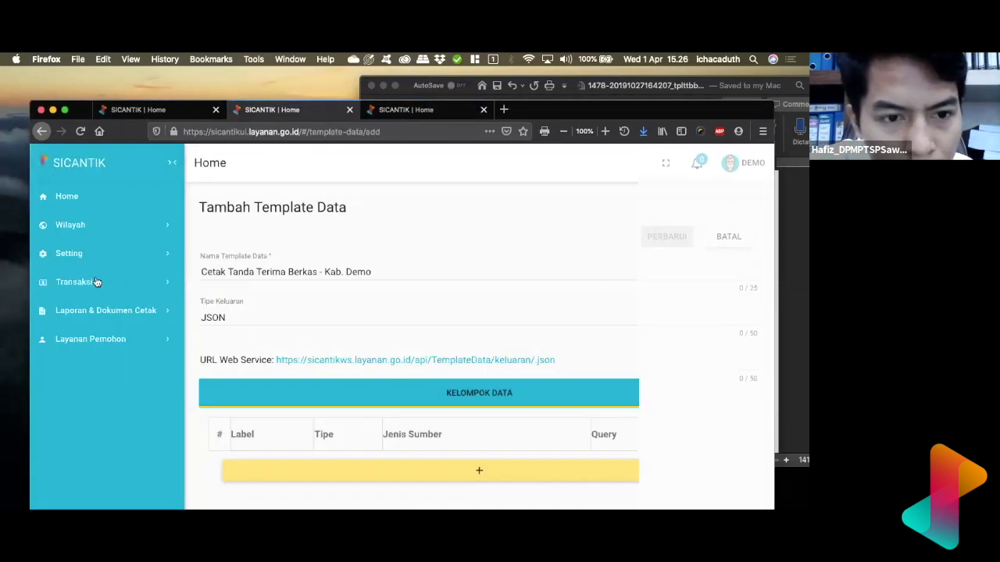
pyautogui.click(375, 117)
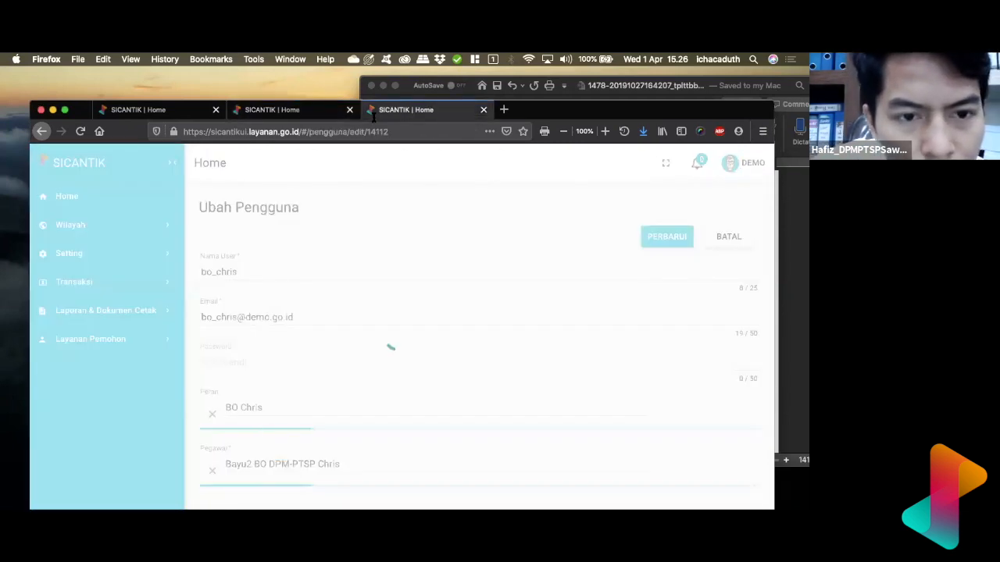
pyautogui.click(270, 110)
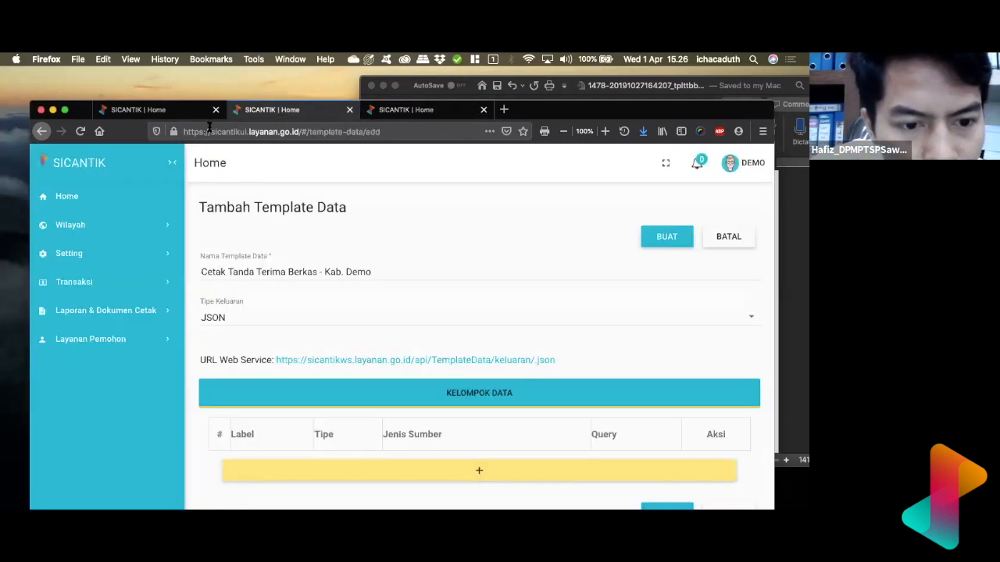
pyautogui.click(100, 226)
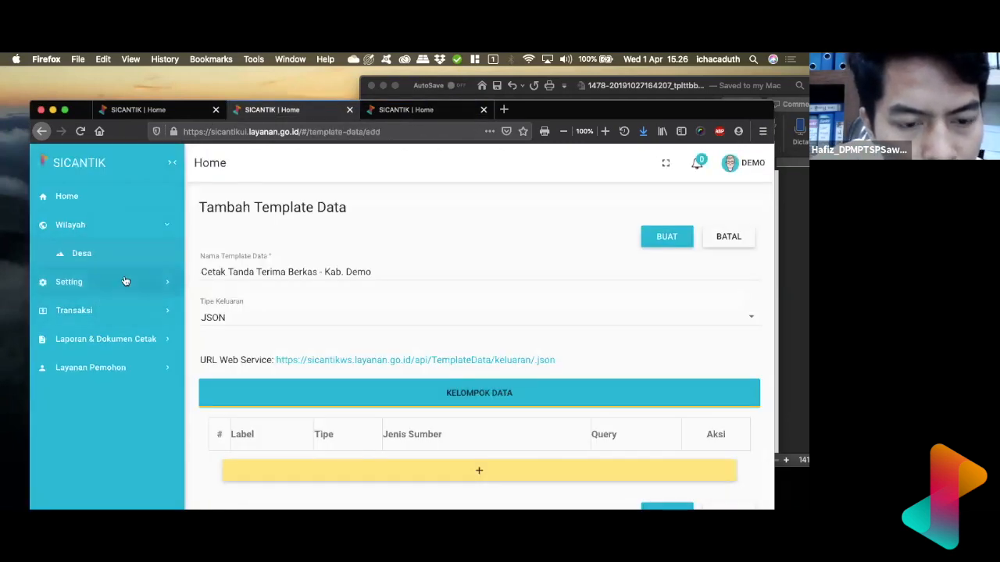
pyautogui.click(386, 117)
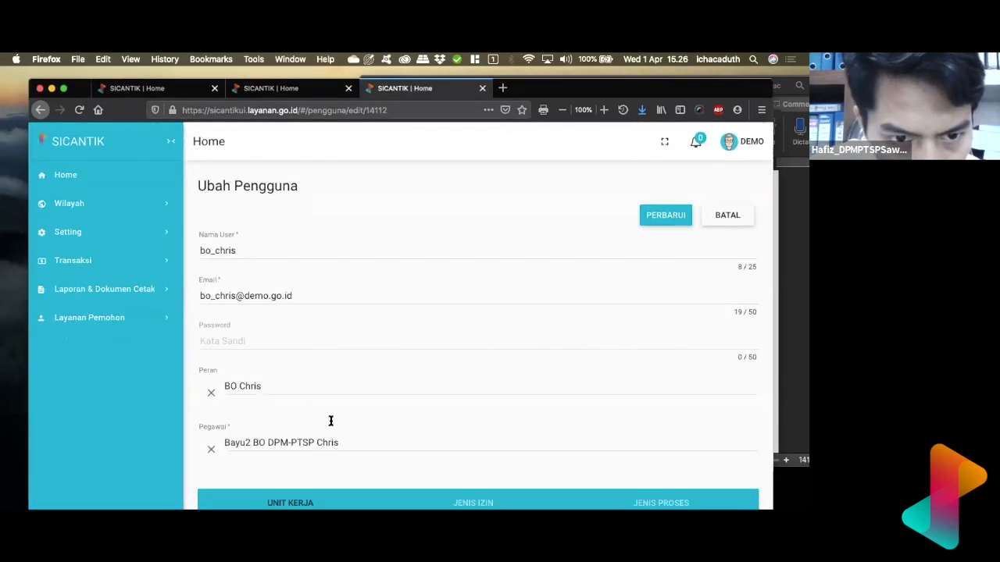
# Step: Check the user's linked Pegawai suggestion, then return to the Tambah Template Data form
pyautogui.scroll(-3, 330, 421)
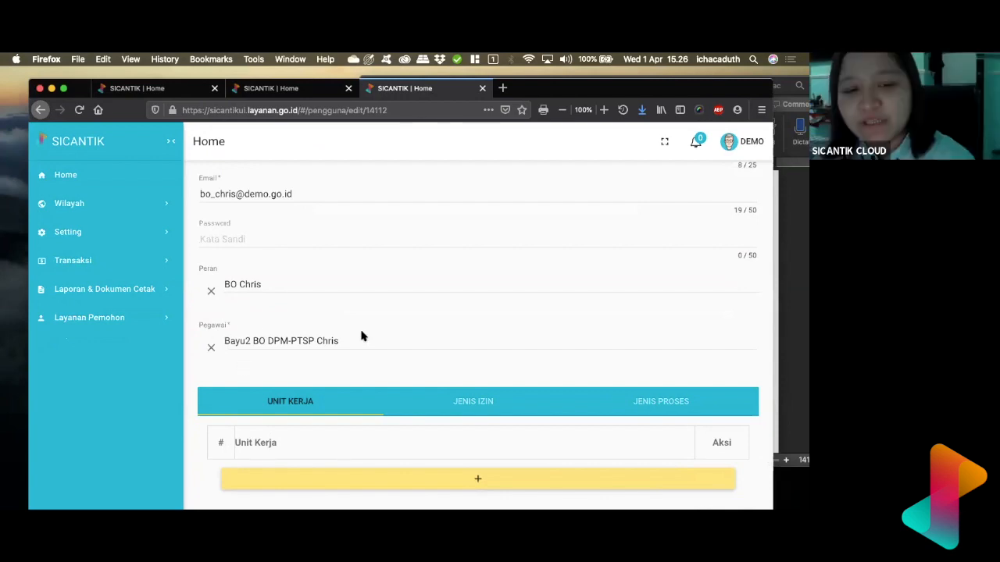
pyautogui.click(347, 345)
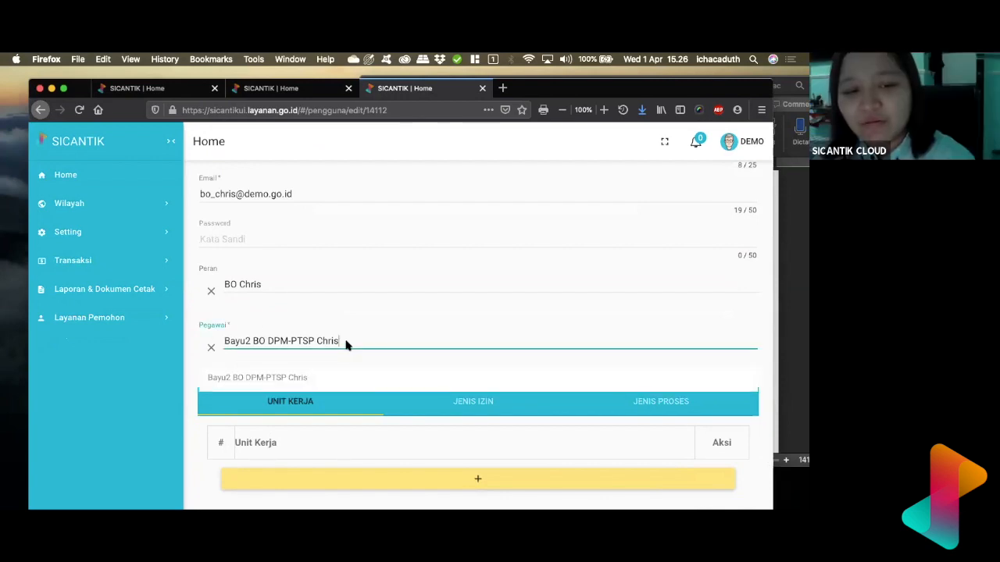
pyautogui.click(193, 344)
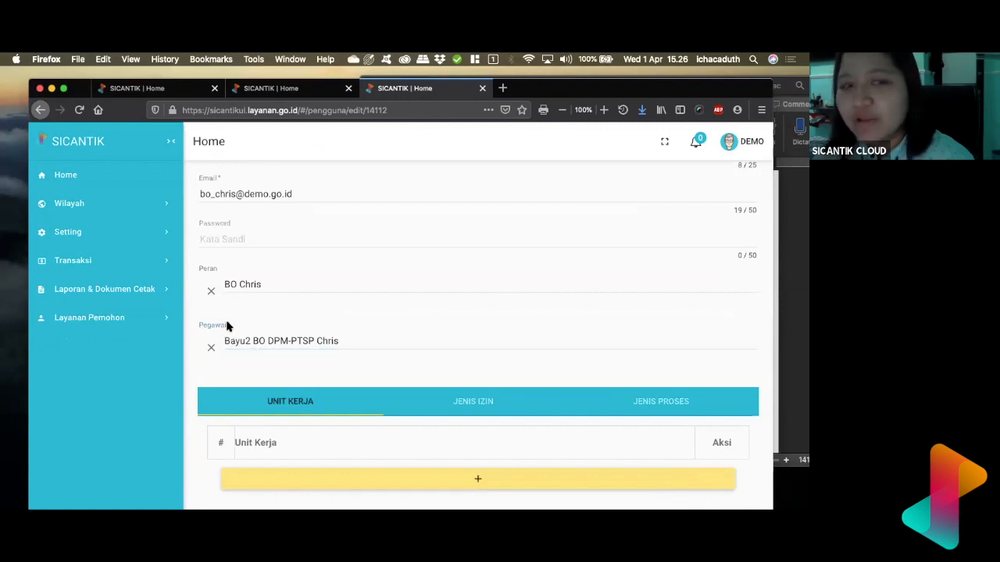
pyautogui.click(256, 94)
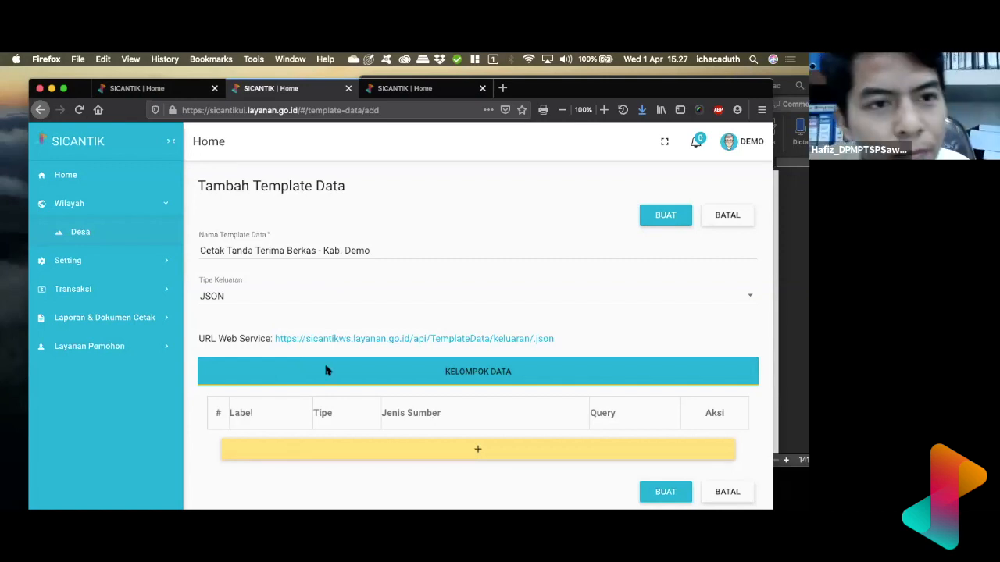
pyautogui.click(166, 98)
pyautogui.press('Escape')
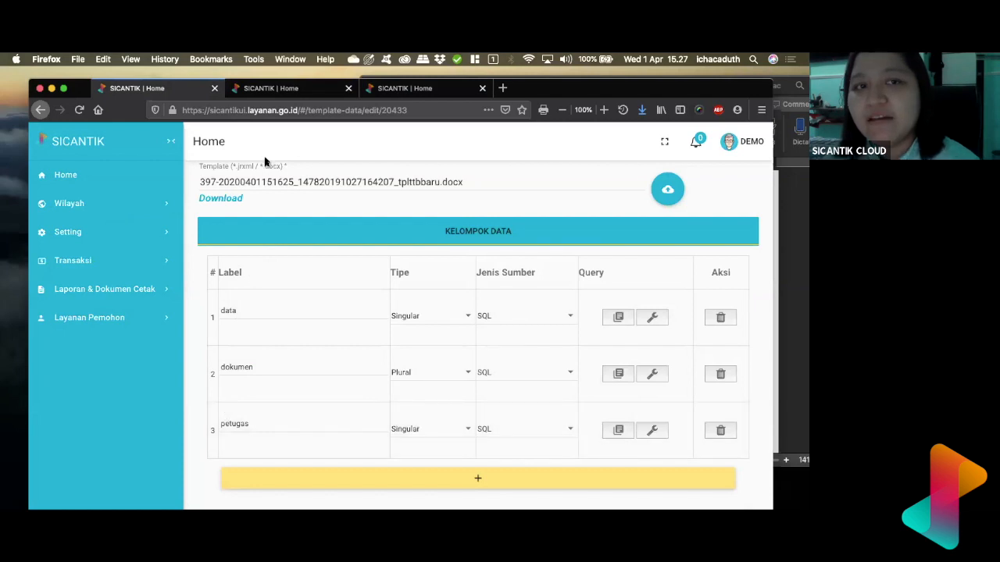
pyautogui.click(279, 89)
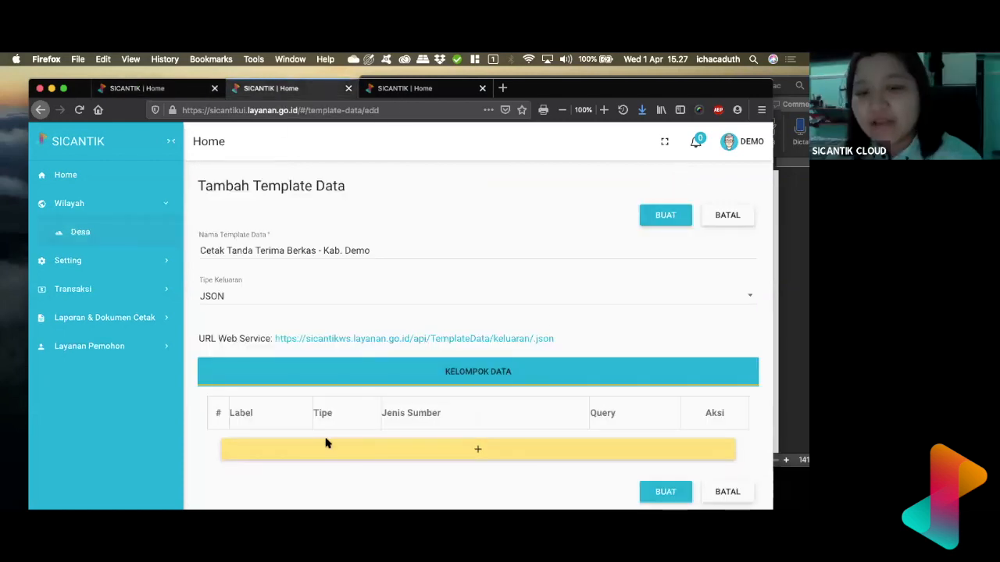
pyautogui.scroll(-1, 326, 443)
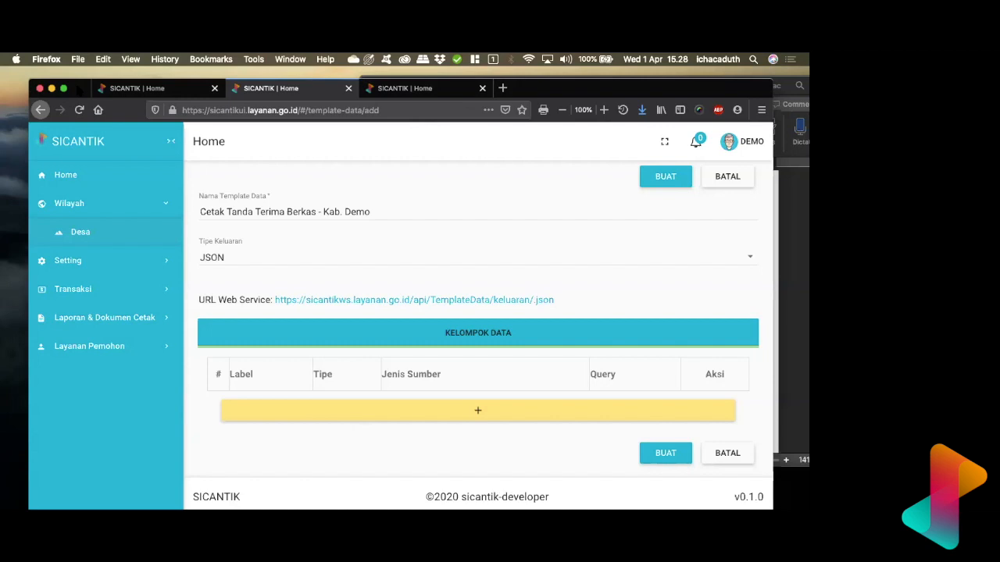
# Step: Bring up the Ubah Template Data form for 'Cetak Tanda Terima Berkas - Bimtek Online'
pyautogui.moveTo(663, 110); pyautogui.dragTo(675, 132)
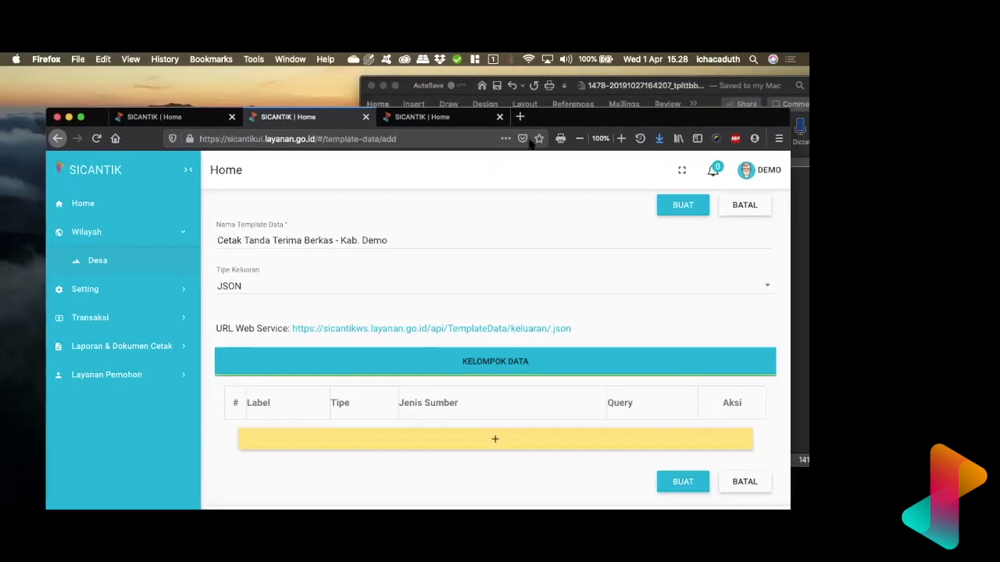
pyautogui.moveTo(573, 115); pyautogui.dragTo(570, 87)
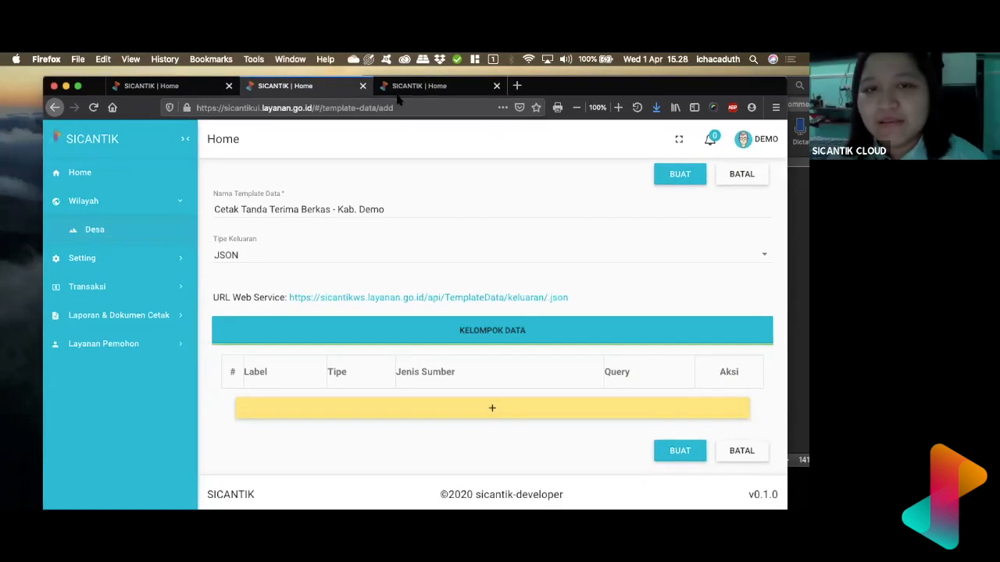
pyautogui.click(402, 91)
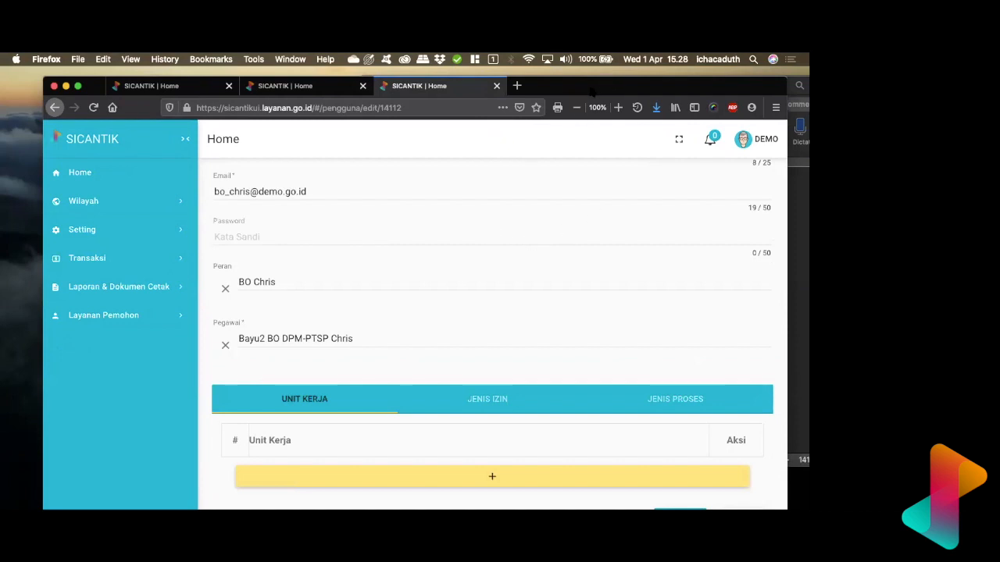
pyautogui.moveTo(591, 92); pyautogui.dragTo(595, 91)
pyautogui.click(180, 86)
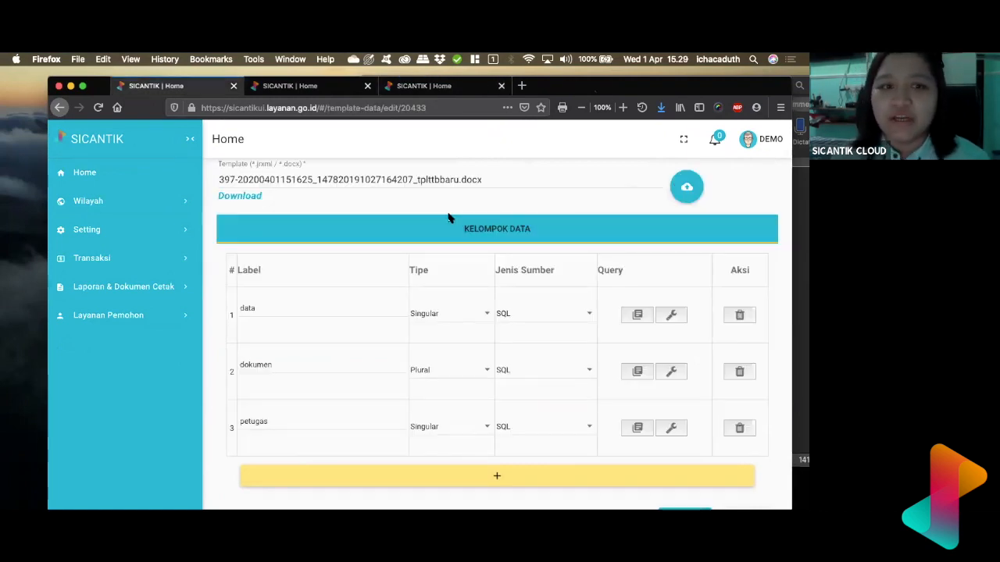
pyautogui.scroll(5, 448, 218)
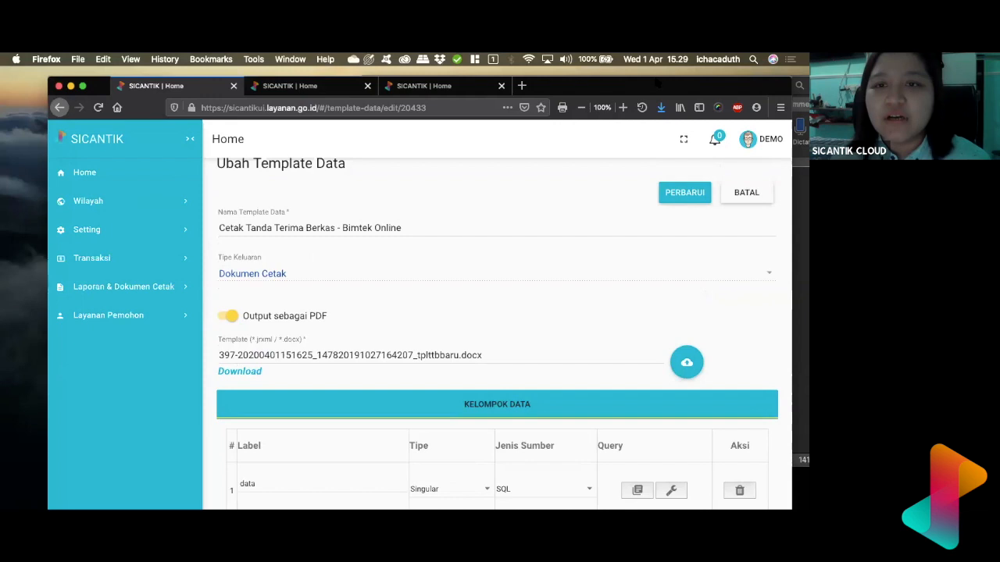
# Step: Close the user edit tab
pyautogui.moveTo(656, 92); pyautogui.dragTo(656, 154)
pyautogui.click(450, 152)
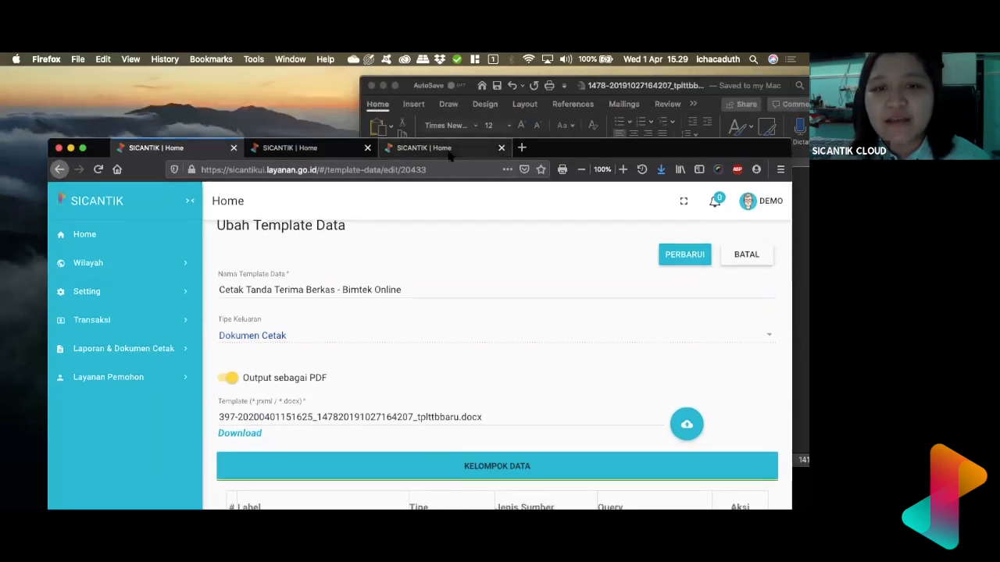
pyautogui.click(281, 150)
pyautogui.click(502, 148)
# Step: Search Setting > Seting Perizinan > Alur Proses for 'contoh dari asah' and open the first Praktik Dokter flow
pyautogui.click(112, 321)
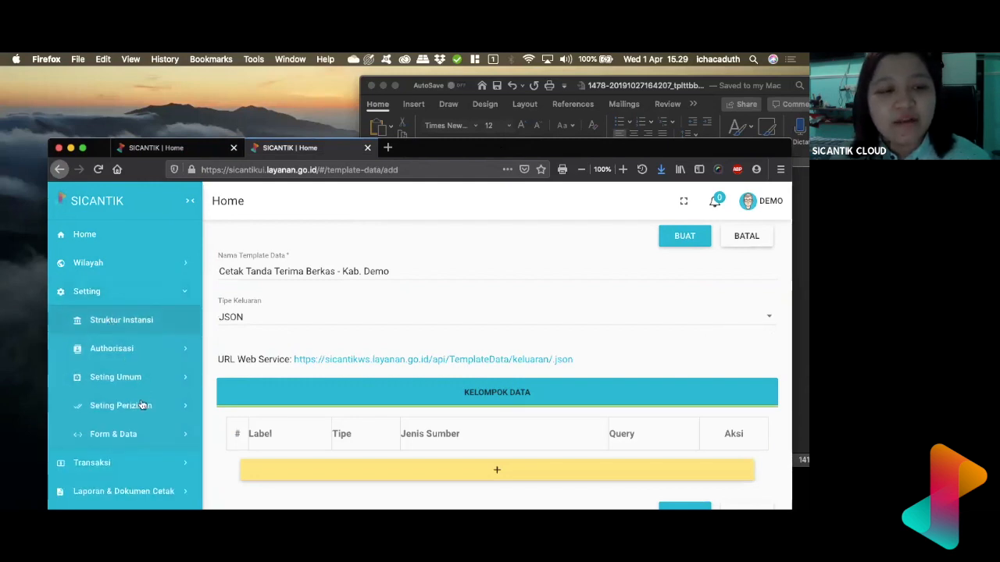
pyautogui.click(142, 407)
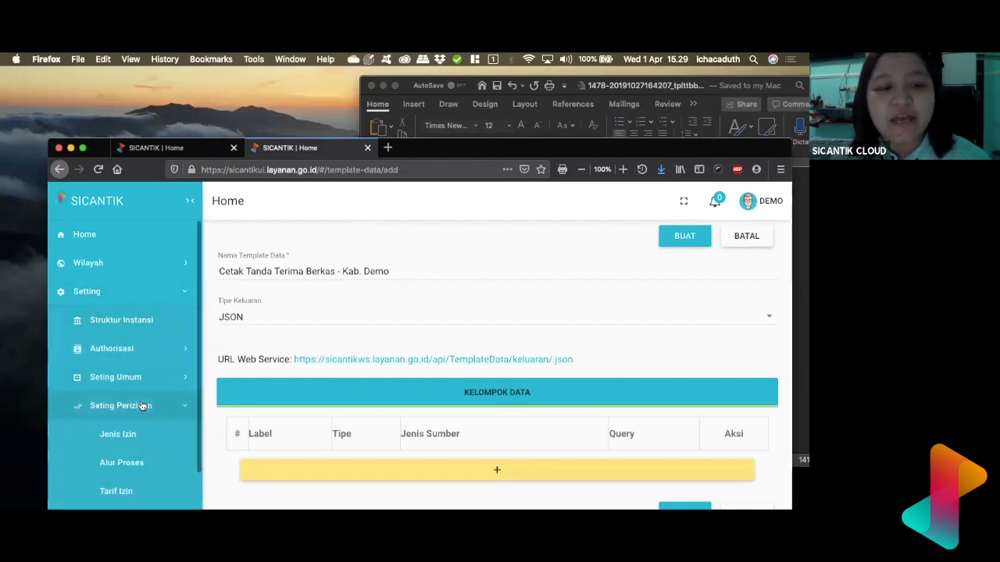
pyautogui.click(123, 466)
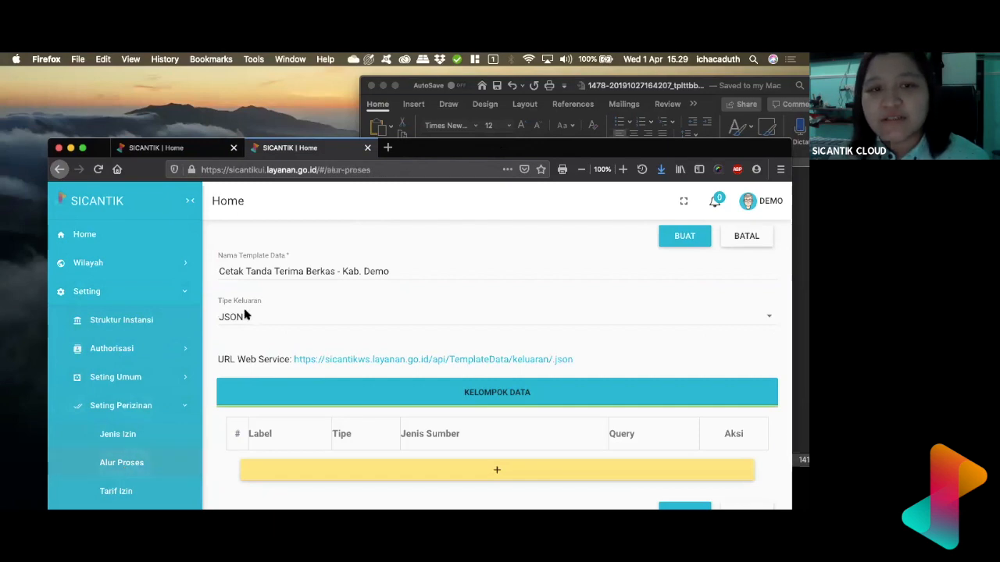
pyautogui.moveTo(446, 149); pyautogui.dragTo(446, 79)
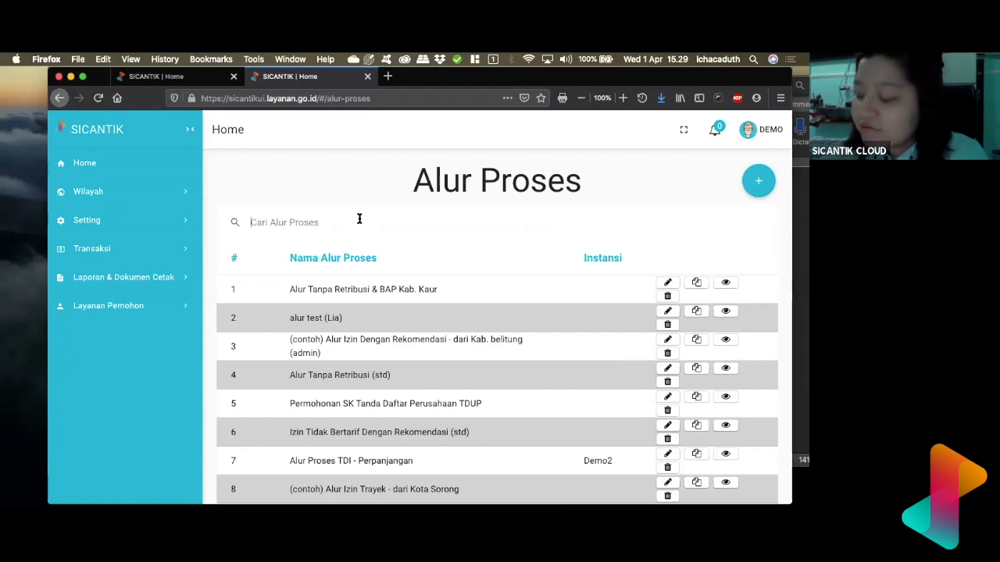
pyautogui.write('conto')
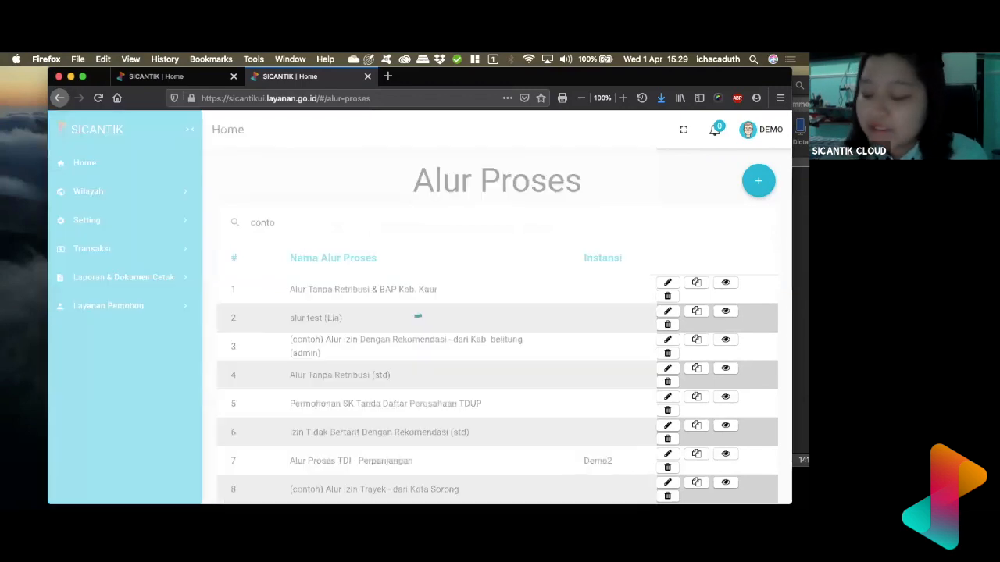
pyautogui.write('h d')
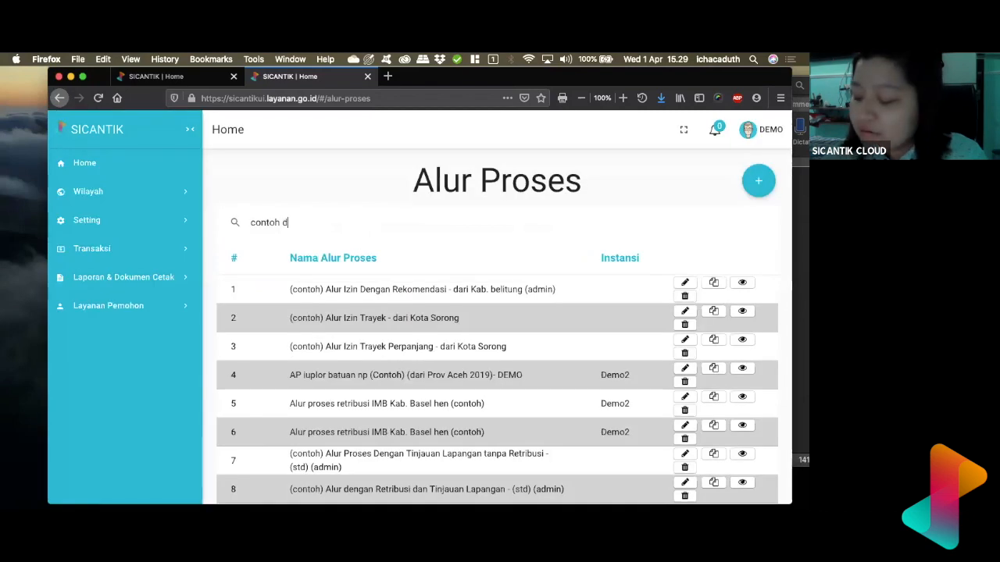
pyautogui.write('ari asah')
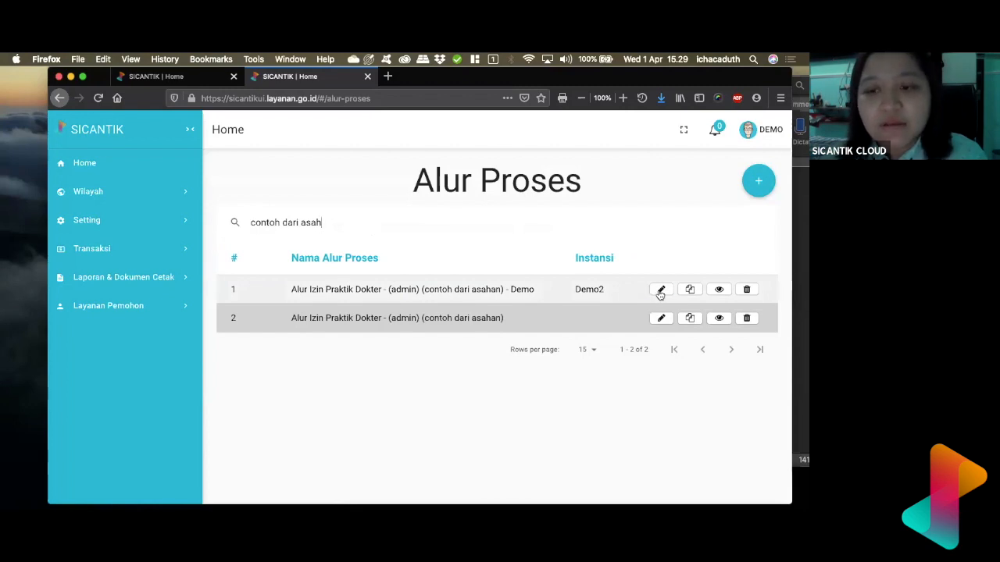
pyautogui.click(660, 289)
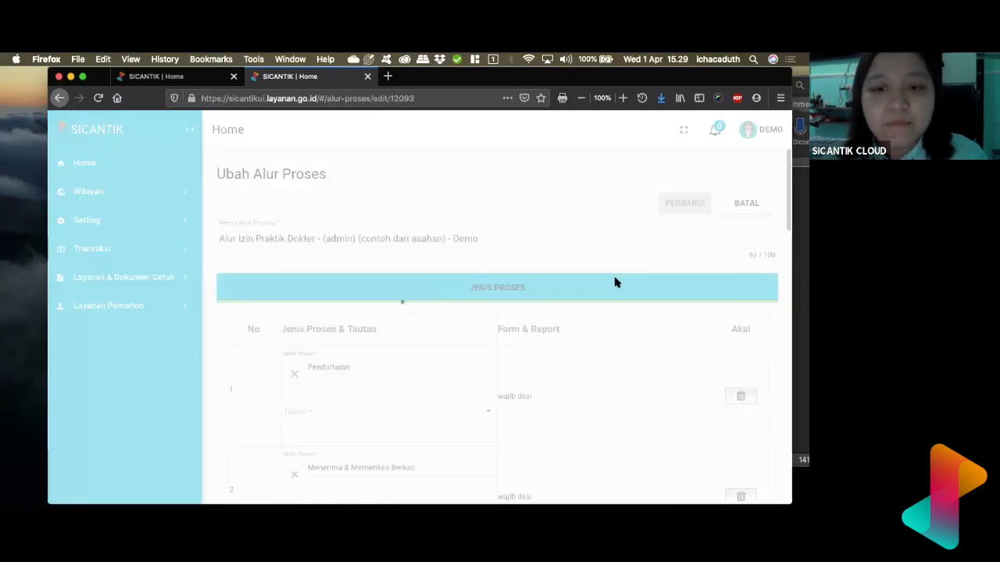
# Step: Replace step 3's report by searching 'bimtek on' and choosing Cetak Tanda Terima Berkas - Bimtek Online
pyautogui.scroll(-5, 615, 282)
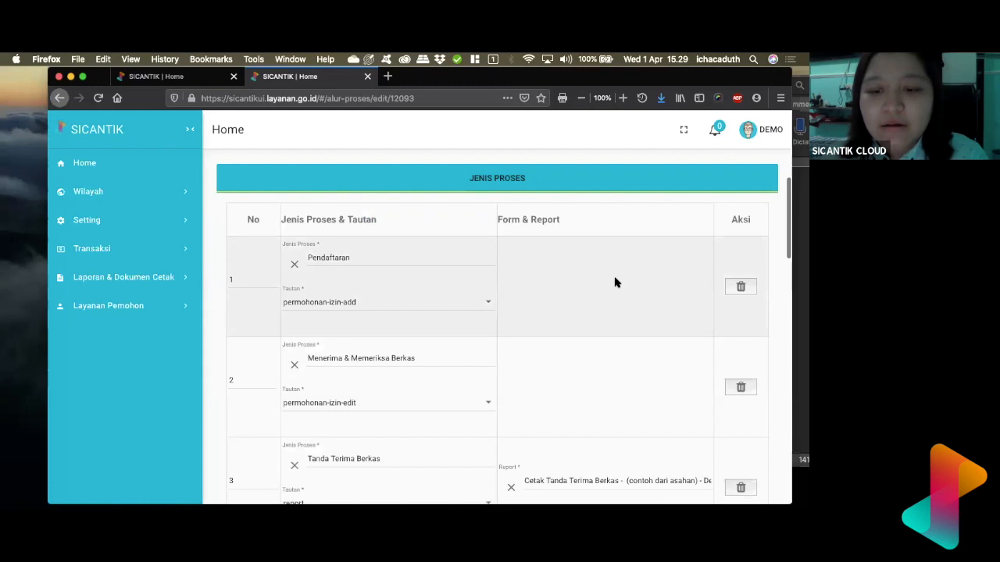
pyautogui.scroll(-2, 615, 283)
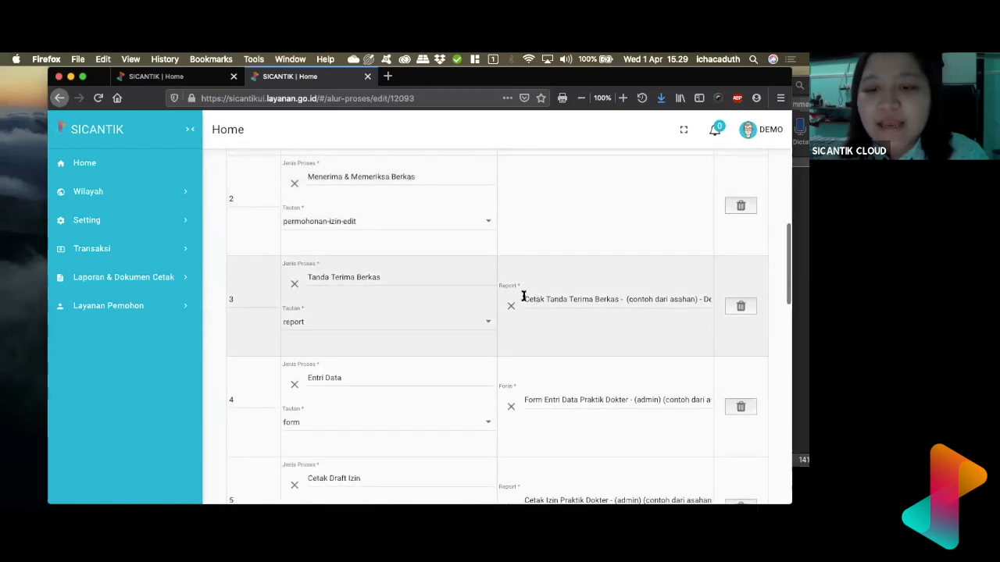
pyautogui.click(547, 303)
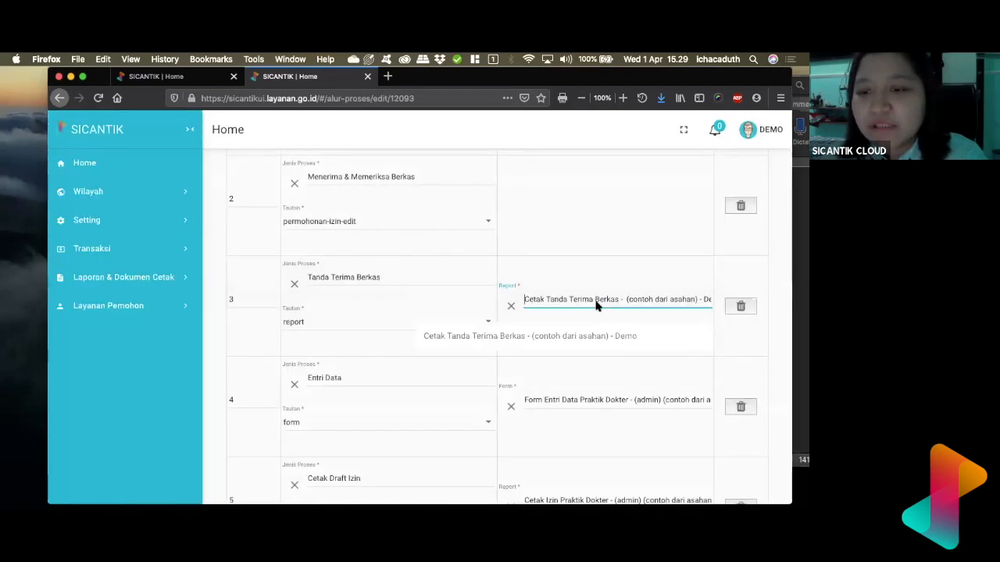
pyautogui.press('super+a')
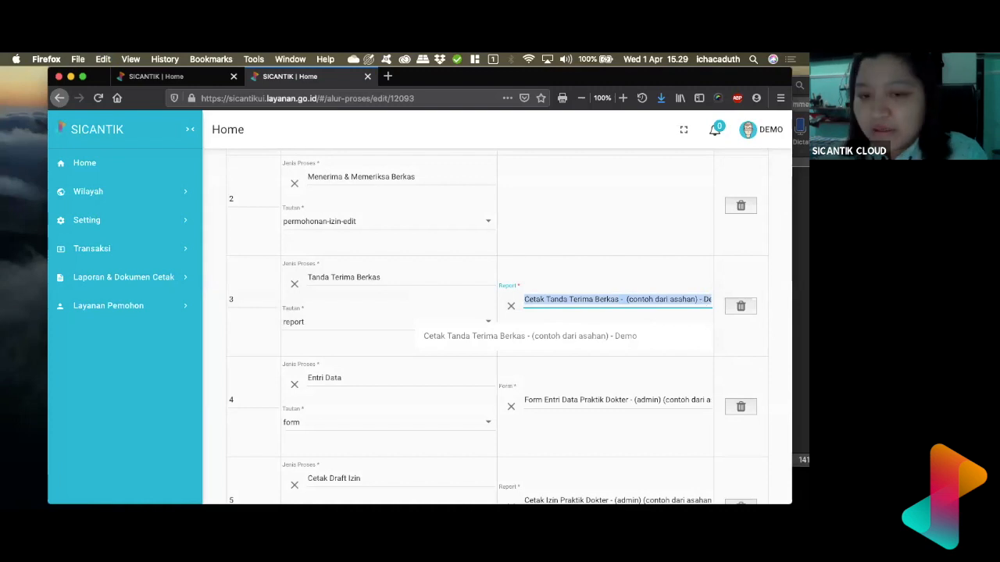
pyautogui.press('BackSpace')
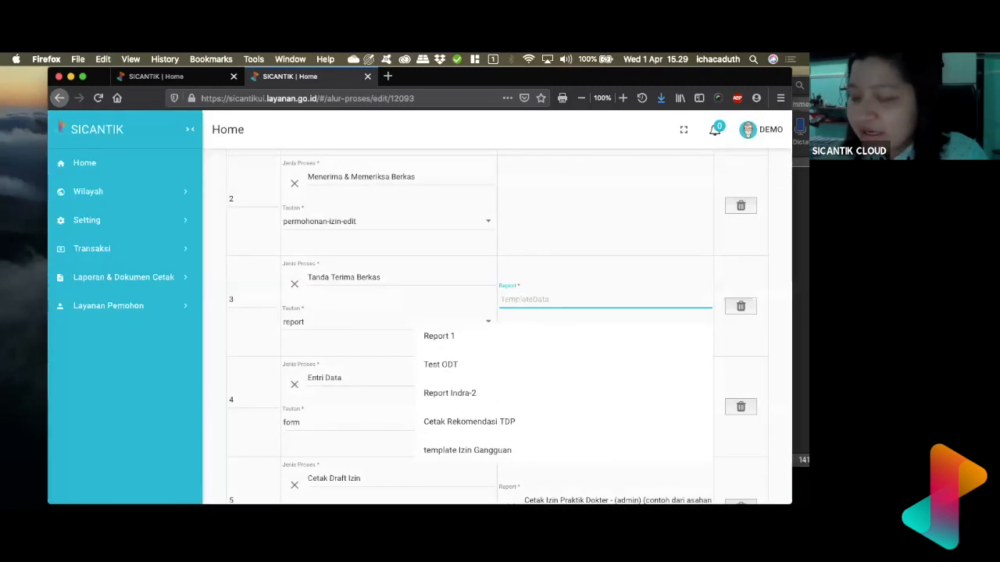
pyautogui.write('bim')
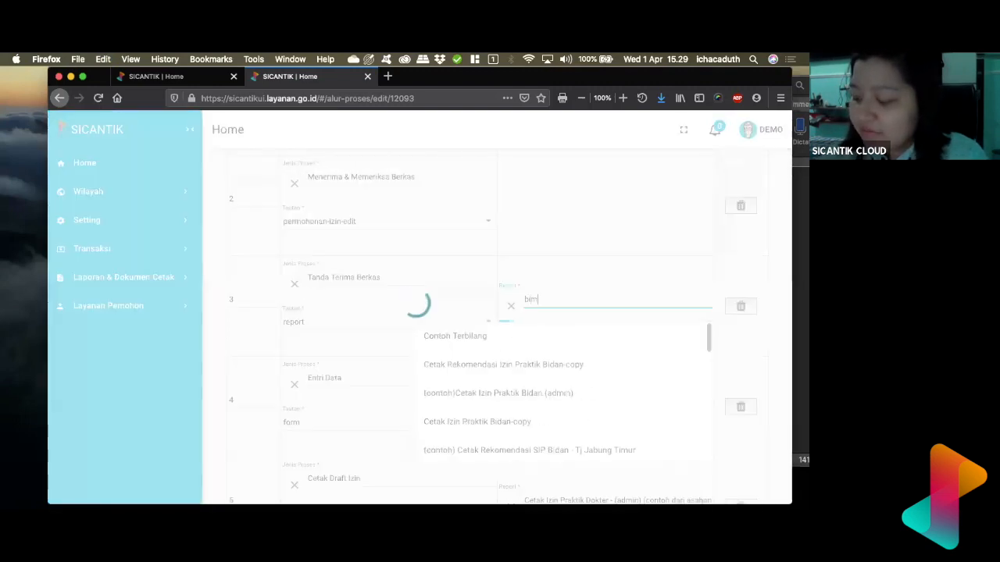
pyautogui.write('tek on')
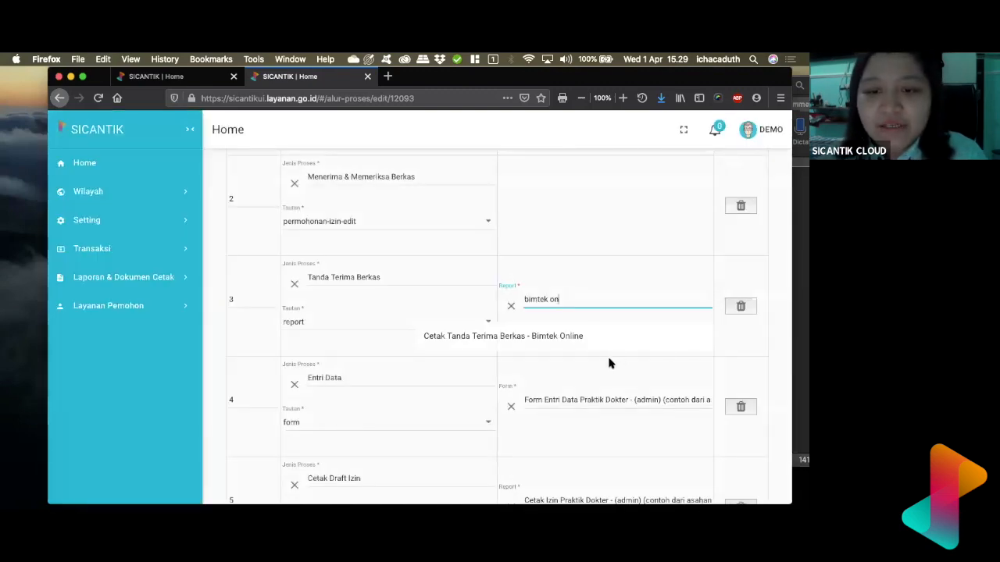
pyautogui.click(543, 339)
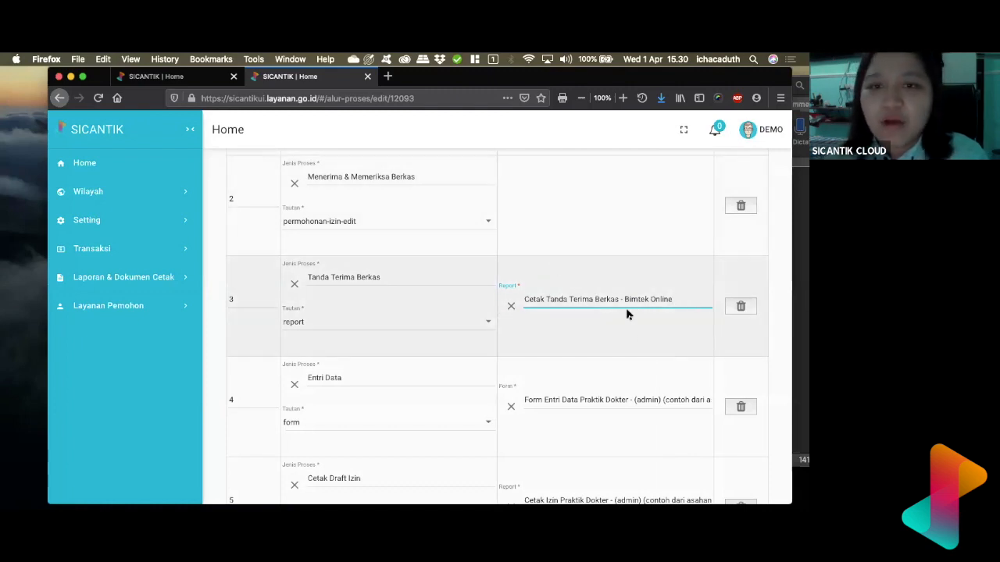
# Step: Review the remaining process-flow steps and their reports
pyautogui.scroll(-10, 617, 438)
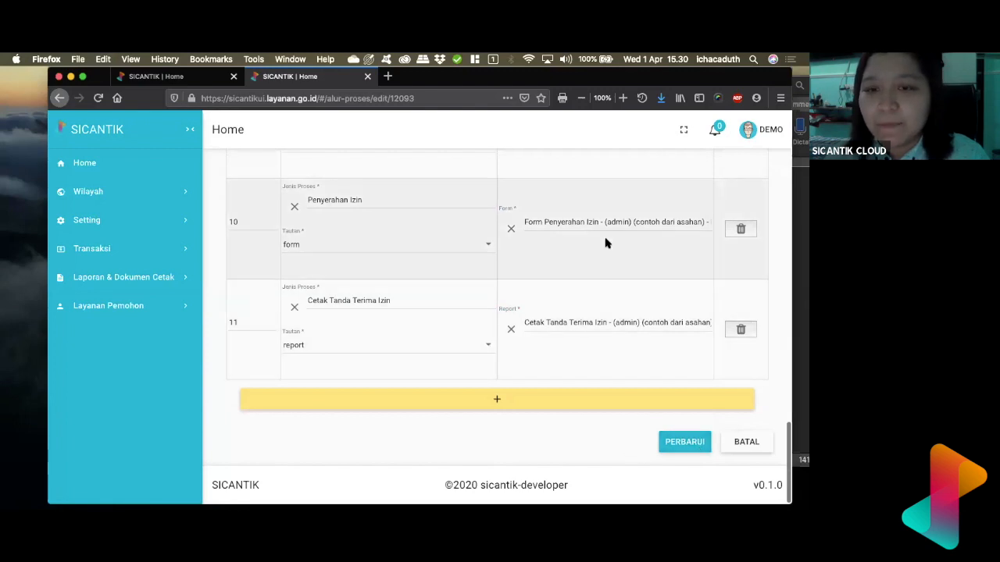
pyautogui.scroll(5, 607, 242)
pyautogui.scroll(4, 606, 243)
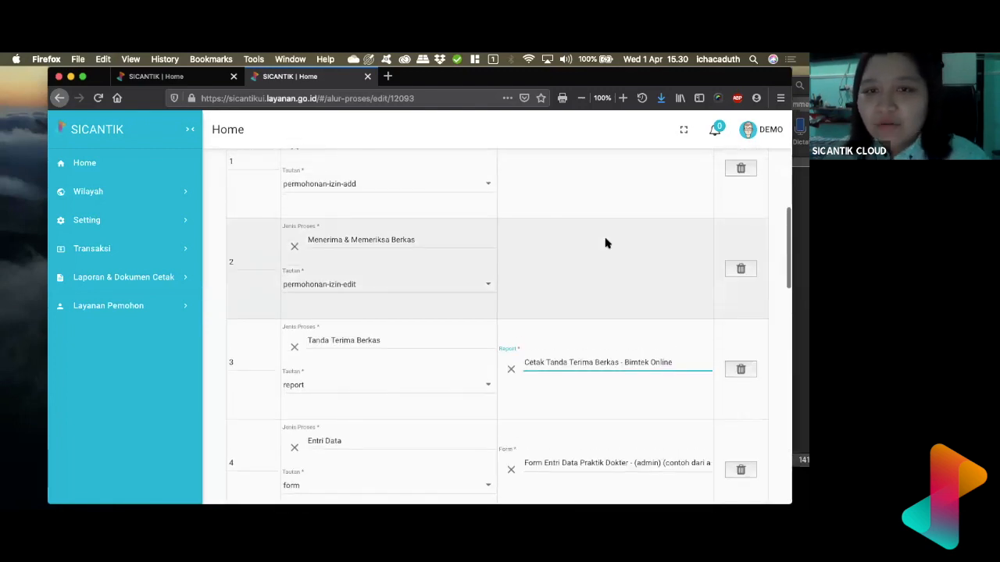
pyautogui.scroll(-1, 605, 243)
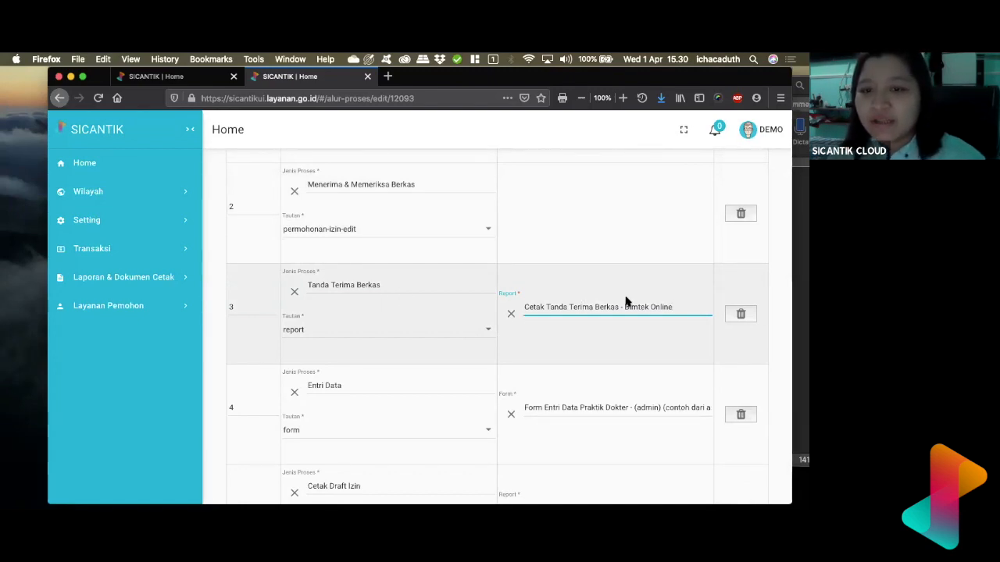
pyautogui.scroll(-3, 626, 297)
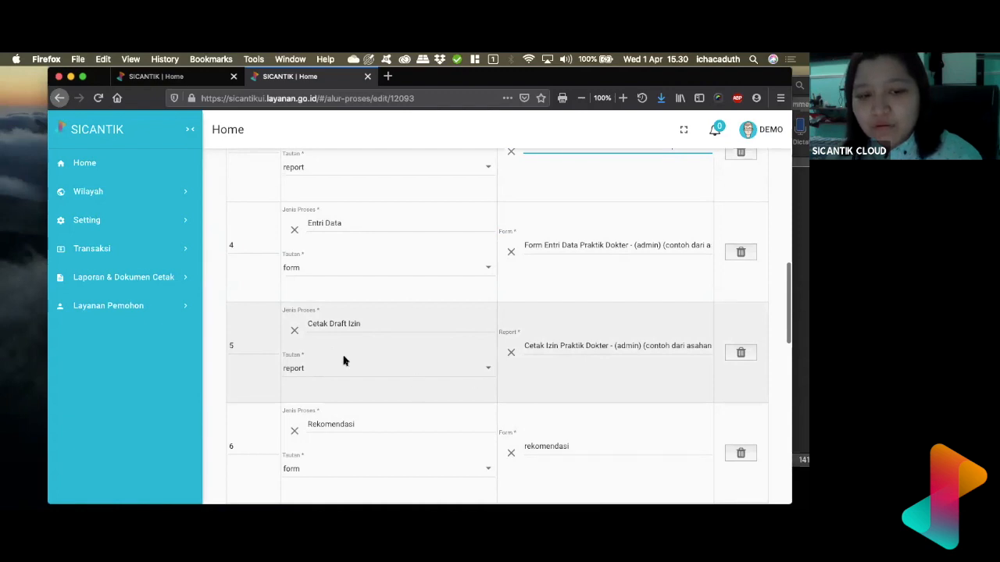
pyautogui.scroll(-6, 406, 415)
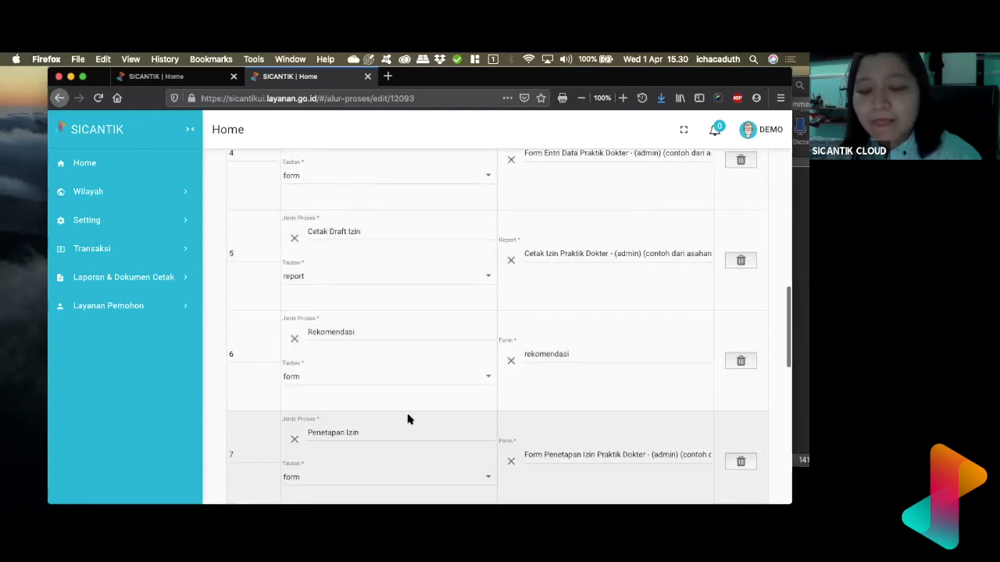
pyautogui.scroll(-3, 407, 420)
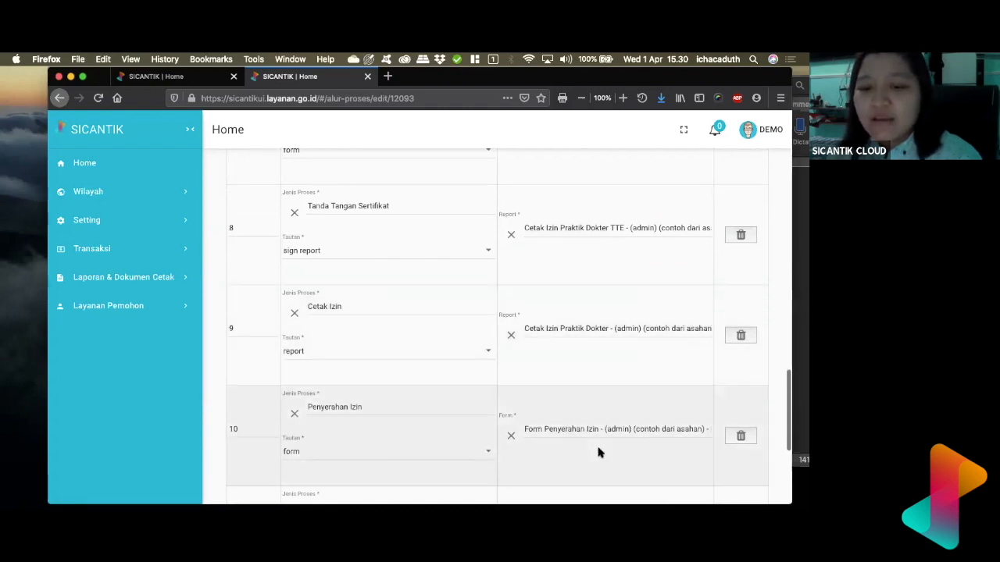
pyautogui.scroll(-2, 599, 450)
pyautogui.scroll(-3, 571, 430)
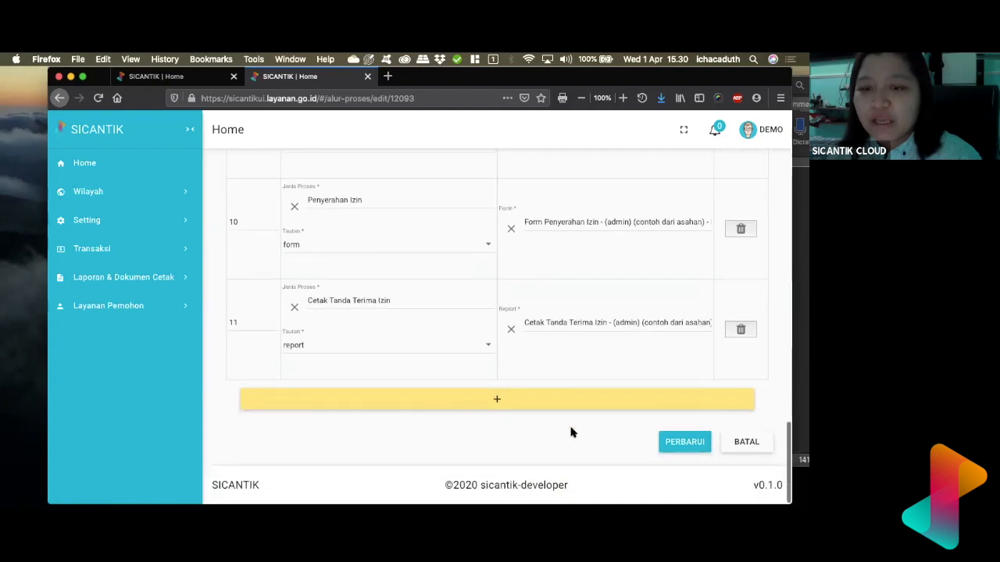
pyautogui.scroll(10, 570, 430)
pyautogui.scroll(1, 571, 430)
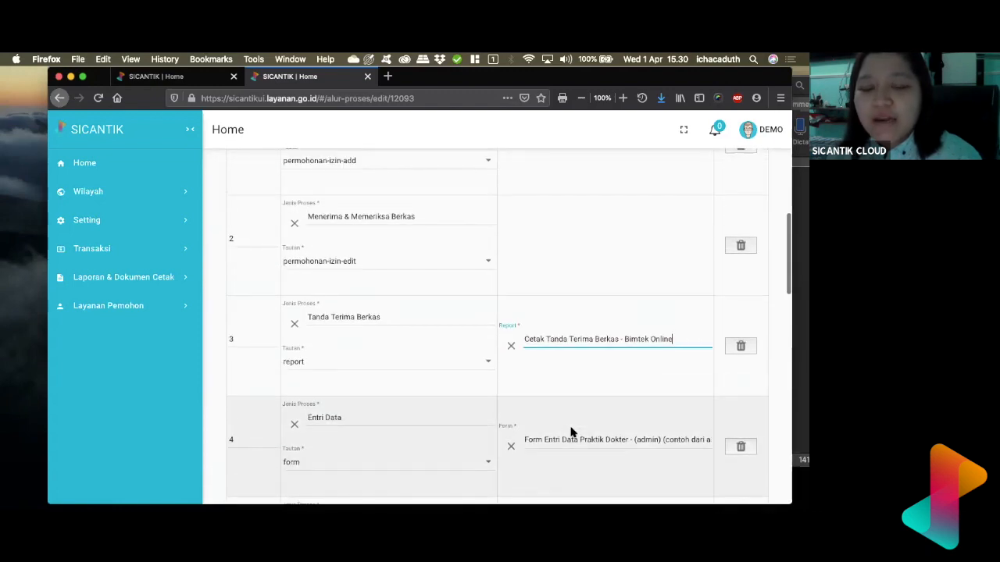
pyautogui.scroll(-2, 571, 430)
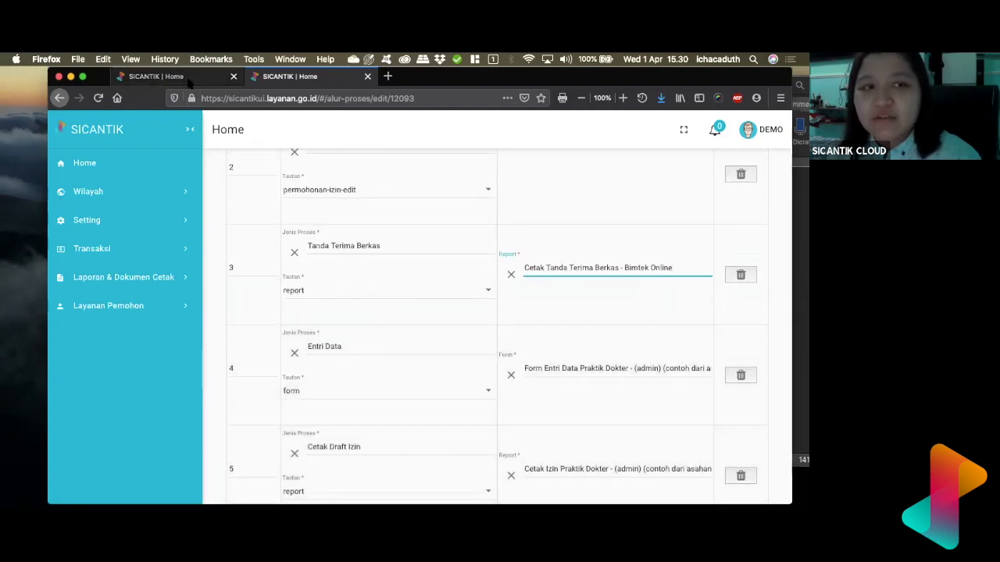
pyautogui.click(191, 81)
# Step: Save the Bimtek Online template with PERBARUI and go back to the process flow
pyautogui.click(687, 187)
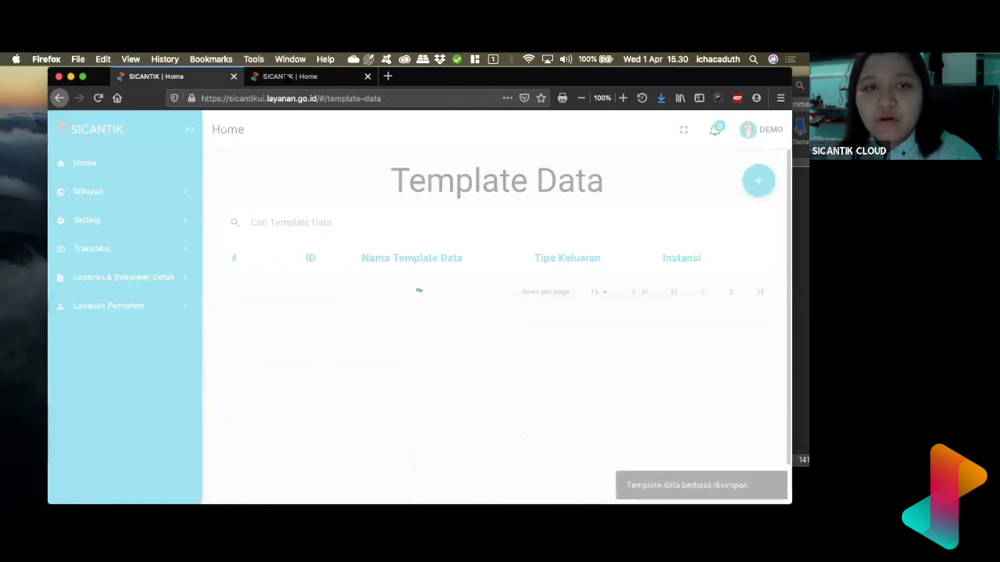
pyautogui.moveTo(621, 82); pyautogui.dragTo(623, 130)
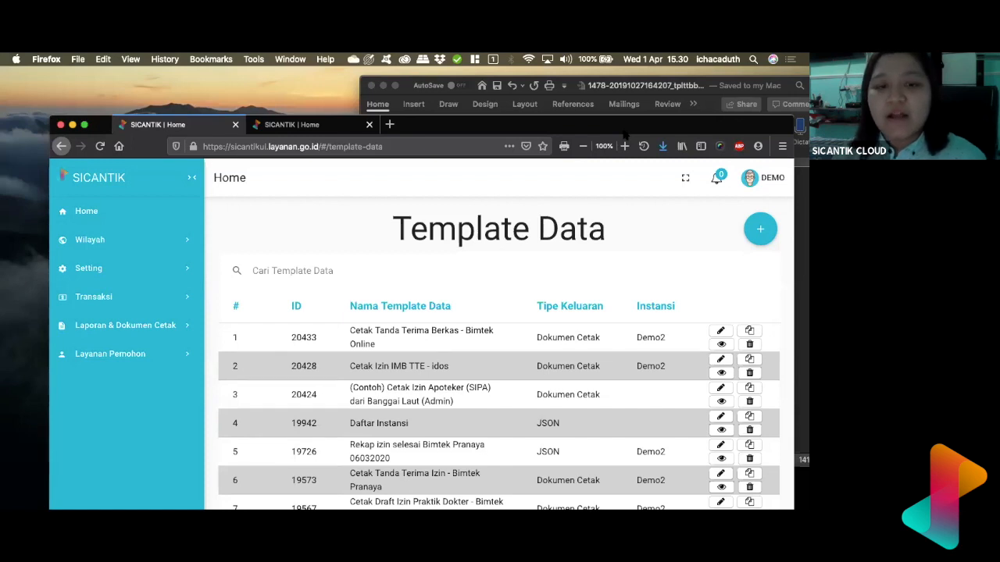
pyautogui.click(324, 134)
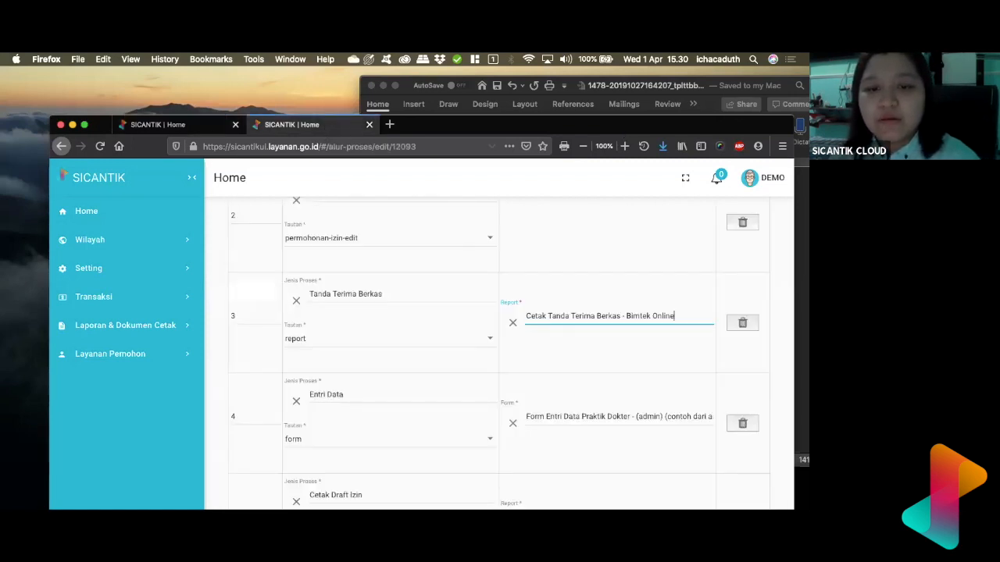
pyautogui.scroll(-5, 605, 428)
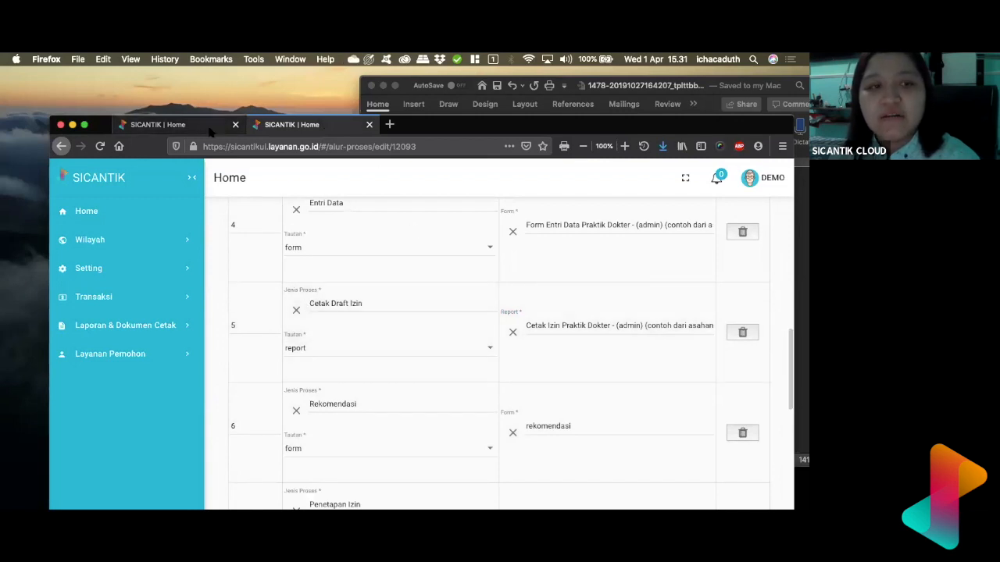
pyautogui.click(211, 126)
# Step: Search the Cetak Draft templates and duplicate Cetak Draft Izin Bidan - (contoh) (admin)
pyautogui.write('cetak drat')
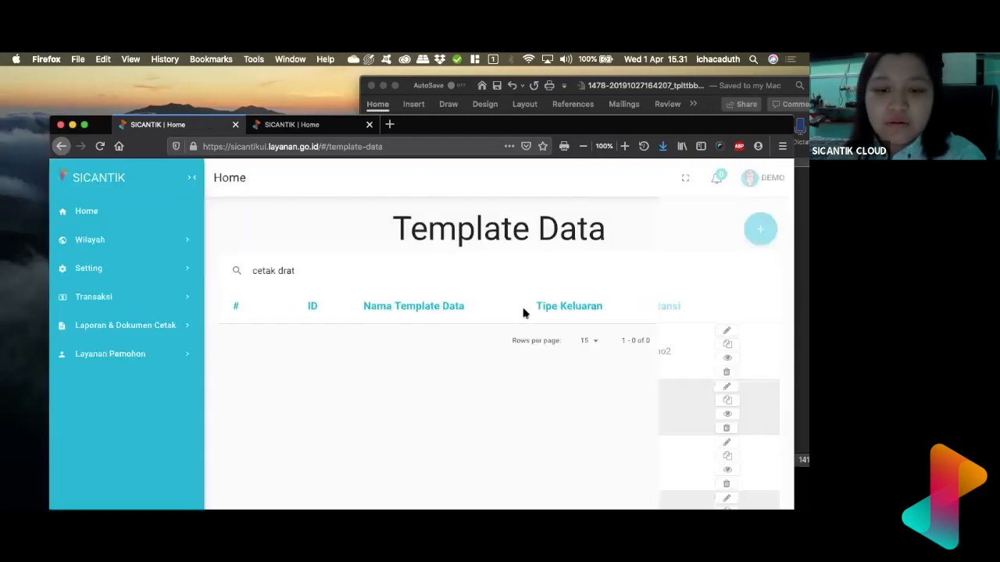
pyautogui.press('BackSpace')
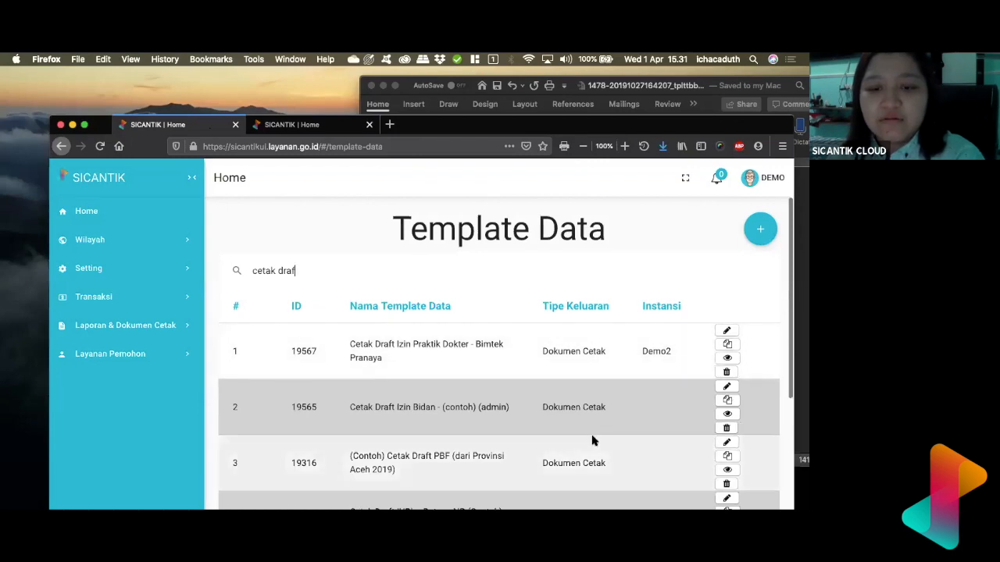
pyautogui.scroll(-1, 592, 441)
pyautogui.click(726, 385)
pyautogui.click(512, 398)
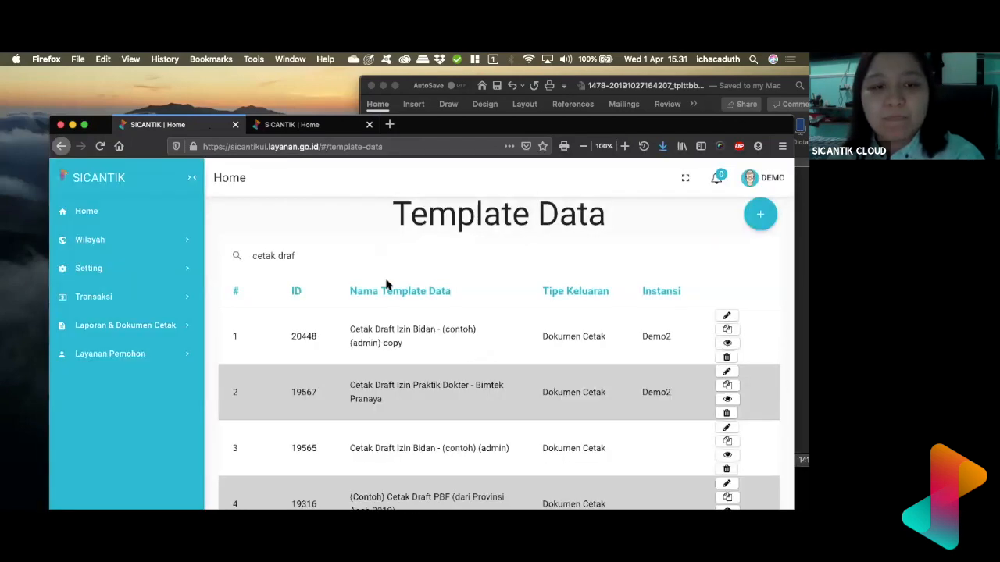
# Step: Rename copy 20448 to 'Cetak Draft Izin - Bimtek Online' and save it
pyautogui.click(729, 317)
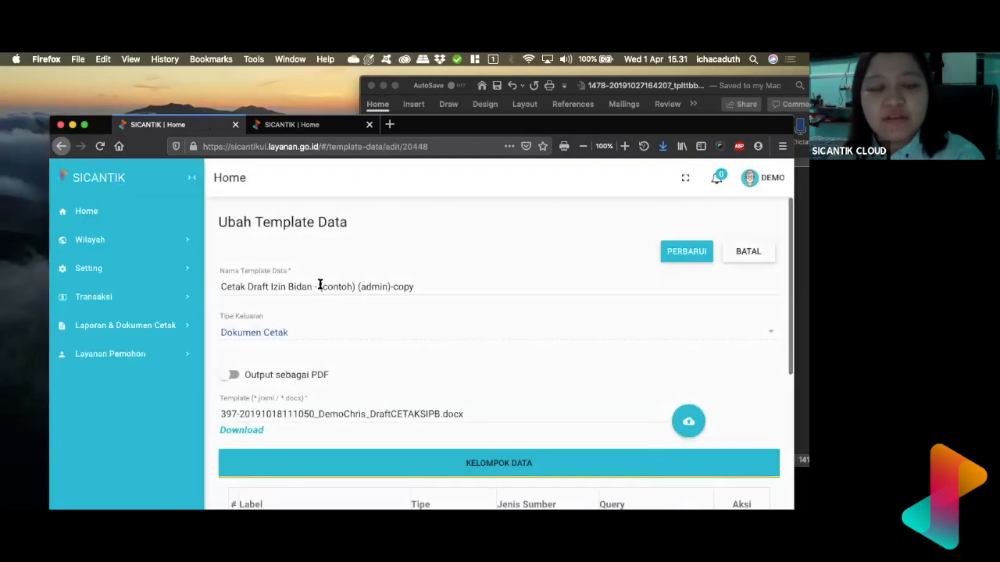
pyautogui.moveTo(286, 289); pyautogui.dragTo(495, 283)
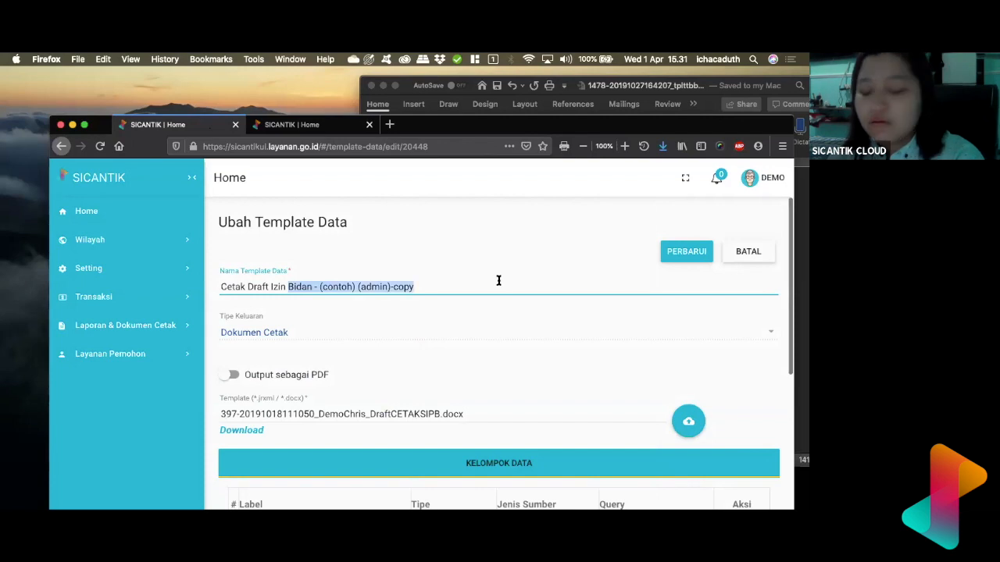
pyautogui.press('BackSpace')
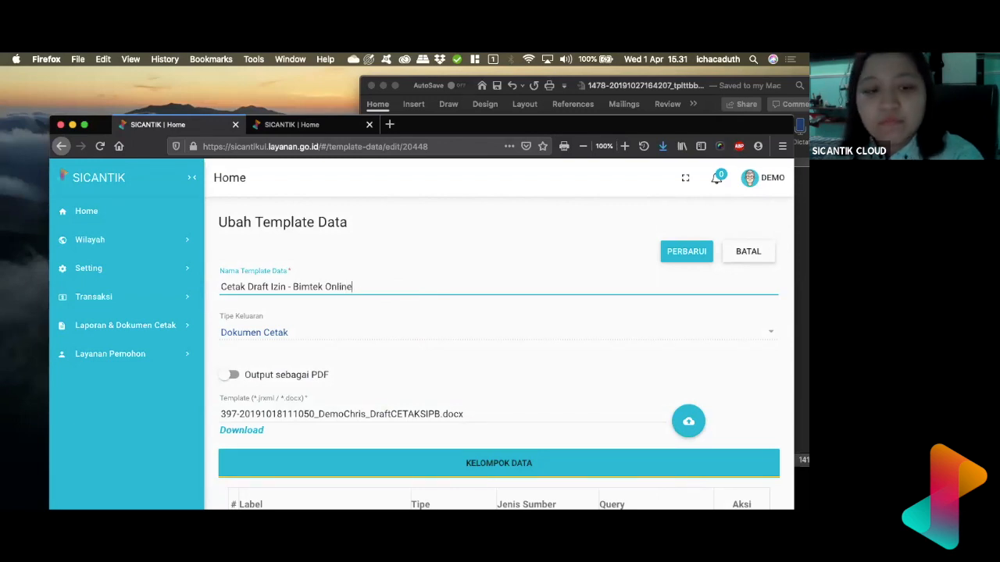
pyautogui.click(690, 258)
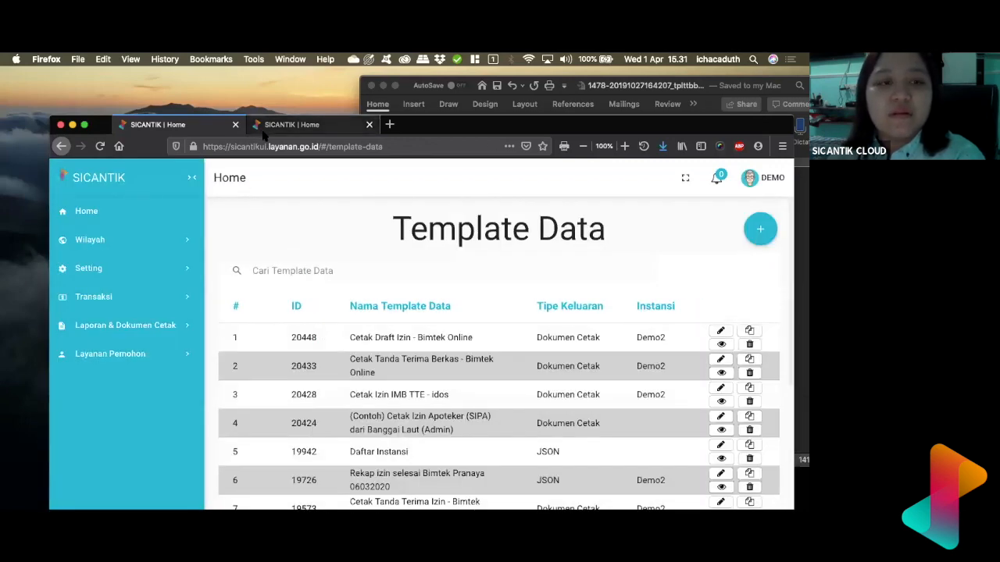
pyautogui.click(292, 125)
# Step: Set step 5's report to Cetak Draft Izin - Bimtek Online by searching 'cetak dra'
pyautogui.scroll(-2, 562, 359)
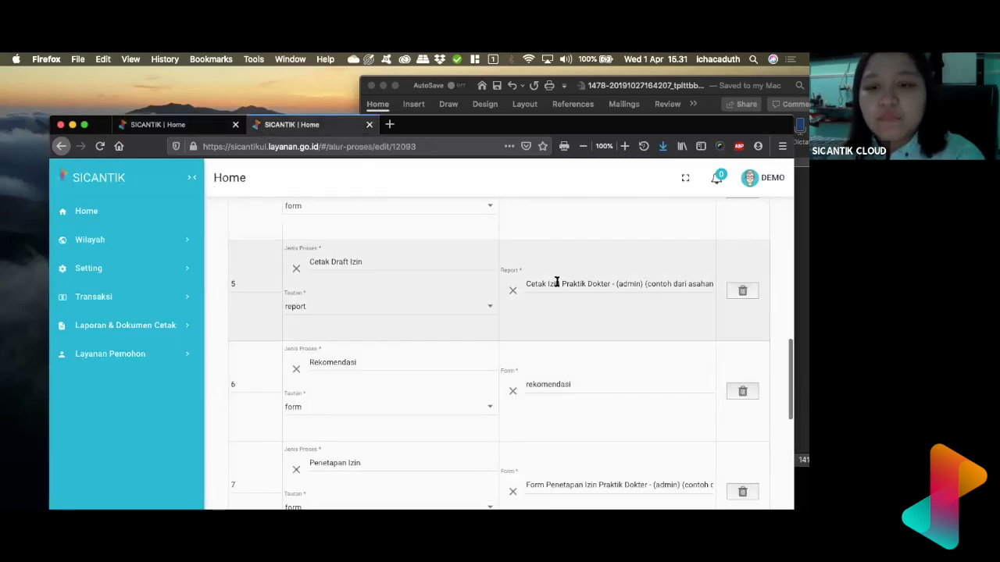
pyautogui.click(555, 284)
pyautogui.write('cetak dra')
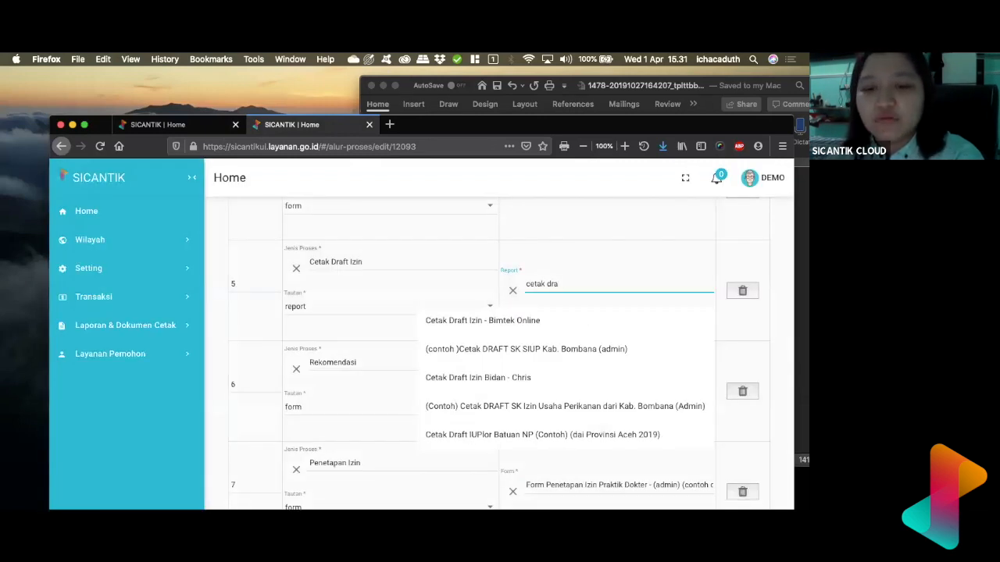
pyautogui.click(537, 331)
# Step: Save the Praktik Dokter process flow with PERBARUI
pyautogui.scroll(-3, 495, 435)
pyautogui.scroll(-5, 495, 439)
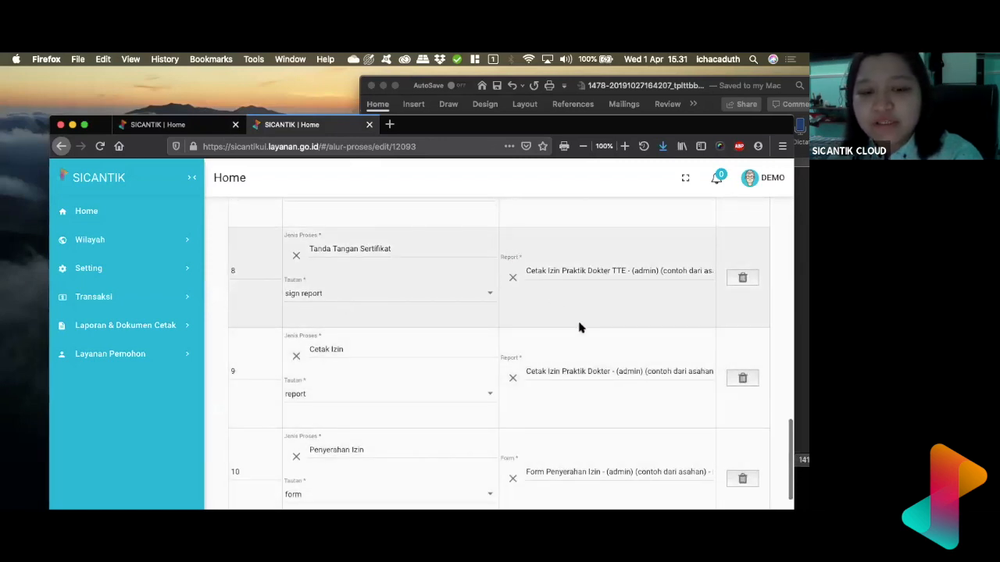
pyautogui.scroll(-2, 579, 328)
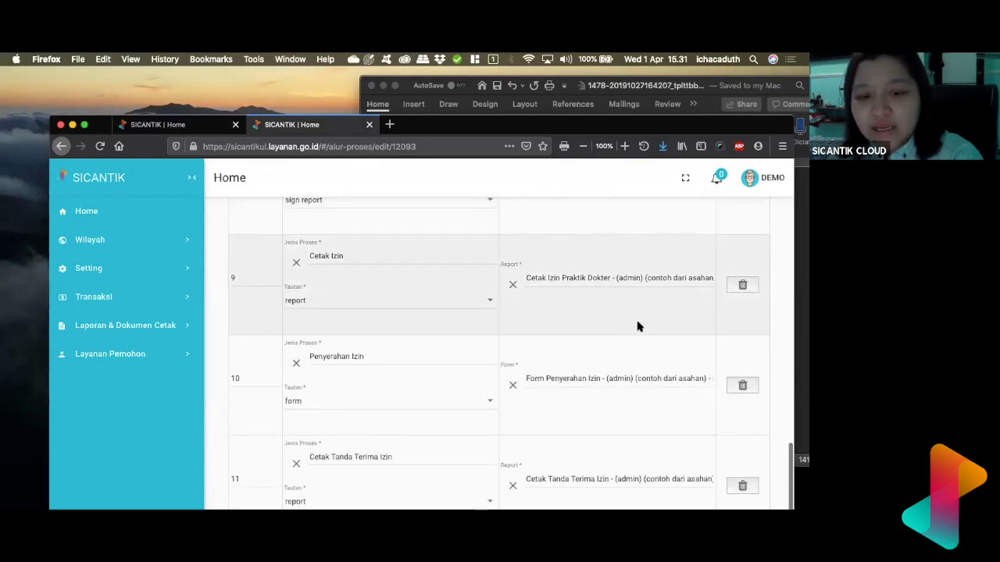
pyautogui.scroll(-2, 565, 364)
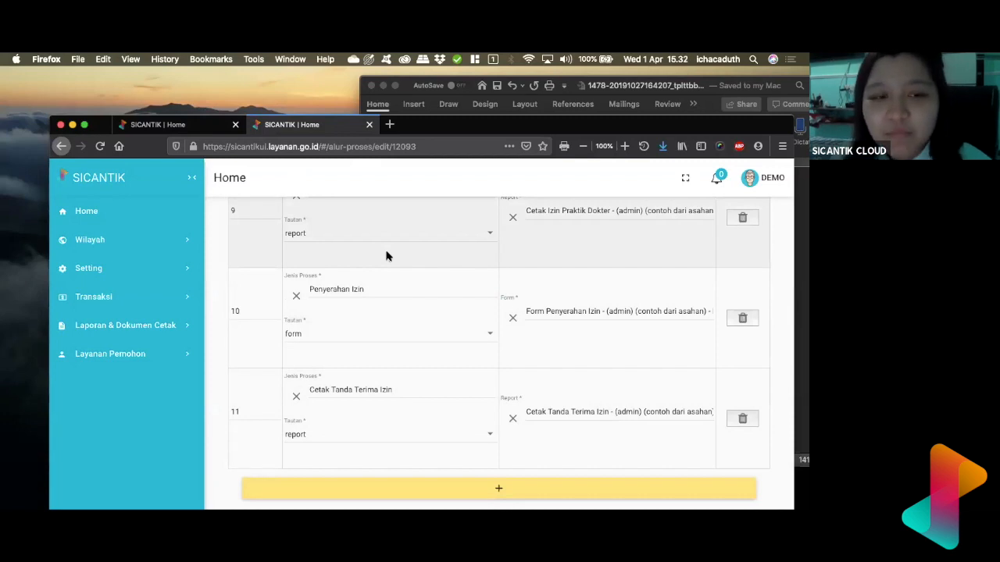
pyautogui.scroll(2, 385, 255)
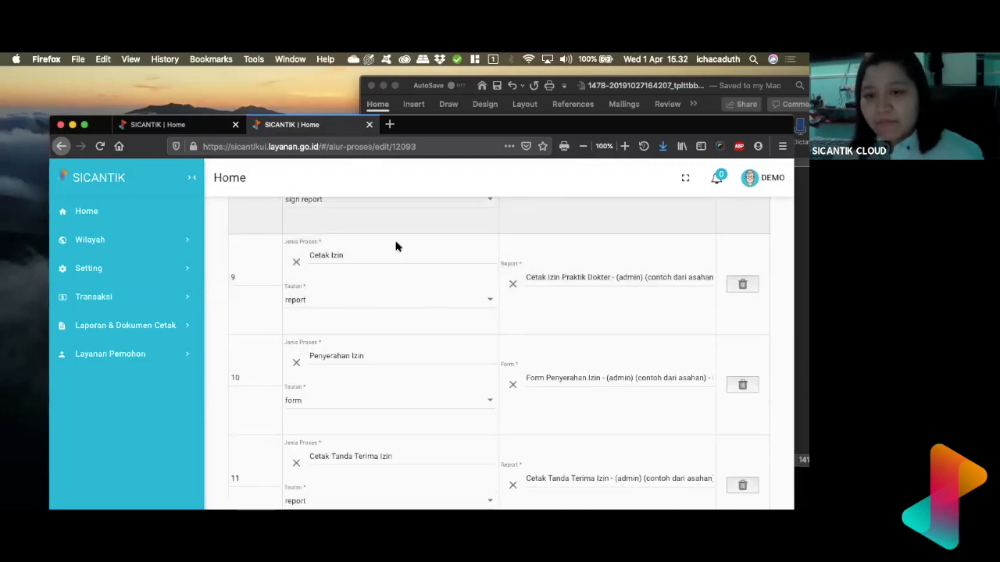
pyautogui.scroll(-3, 594, 351)
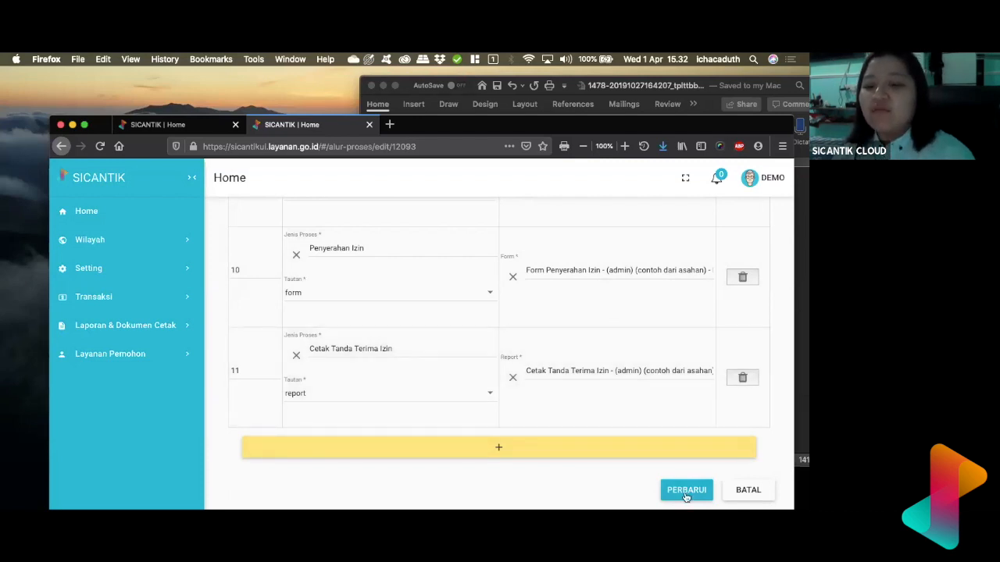
pyautogui.click(686, 492)
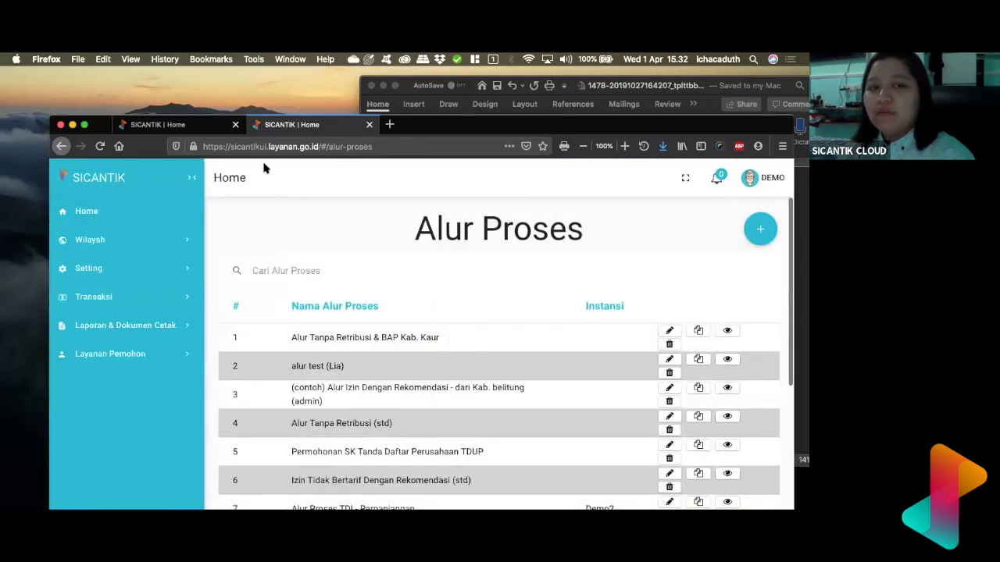
# Step: Open data template ID 20433, 'Cetak Tanda Terima Berkas - Bimtek Online', from Template Data for editing
pyautogui.click(212, 131)
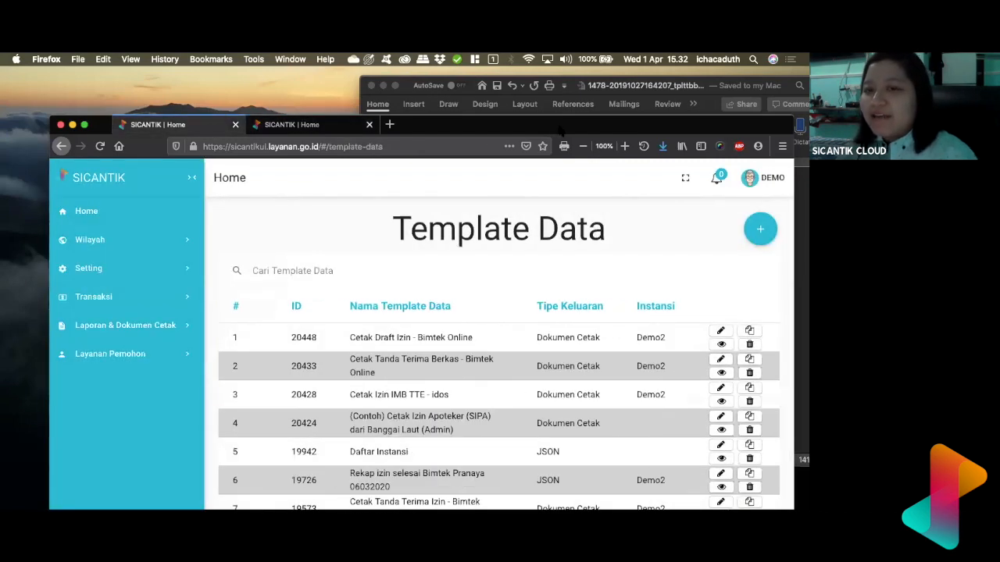
pyautogui.moveTo(560, 131); pyautogui.dragTo(556, 118)
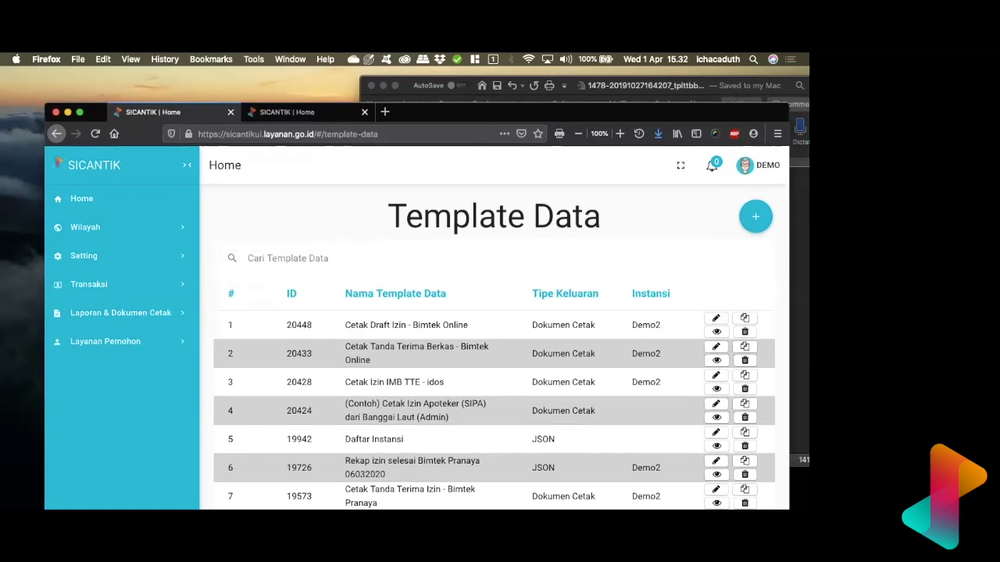
pyautogui.moveTo(544, 115); pyautogui.dragTo(543, 93)
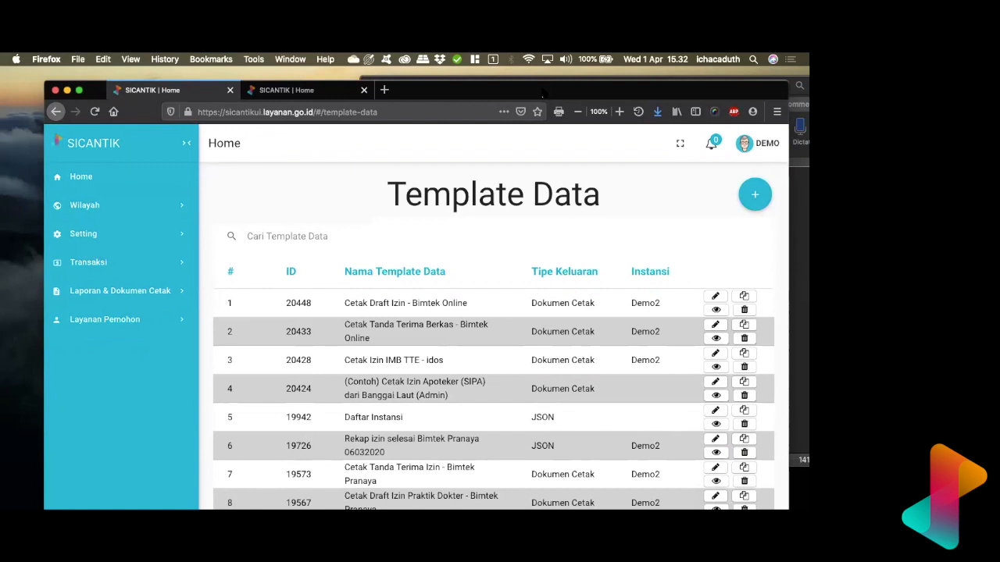
pyautogui.click(297, 92)
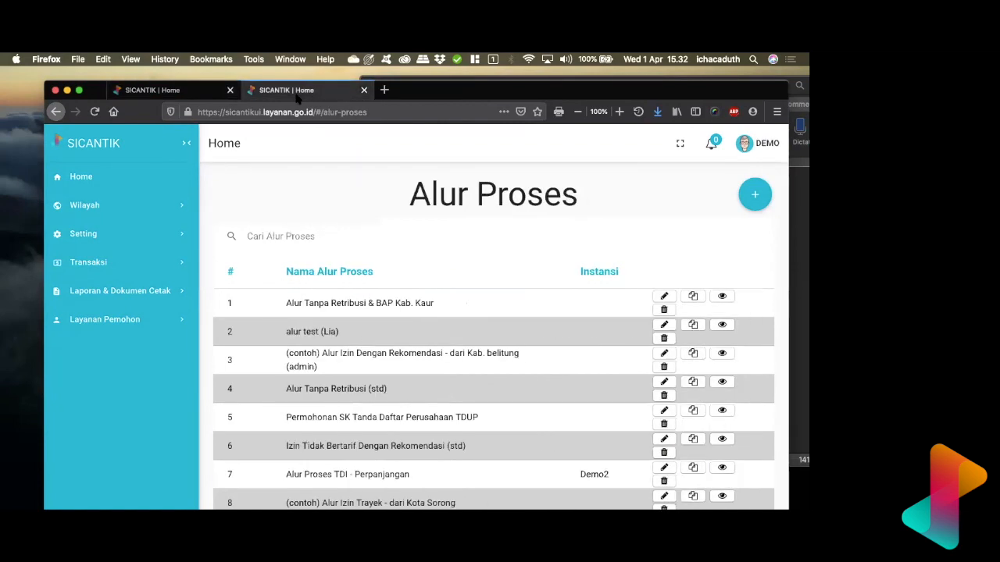
pyautogui.click(190, 99)
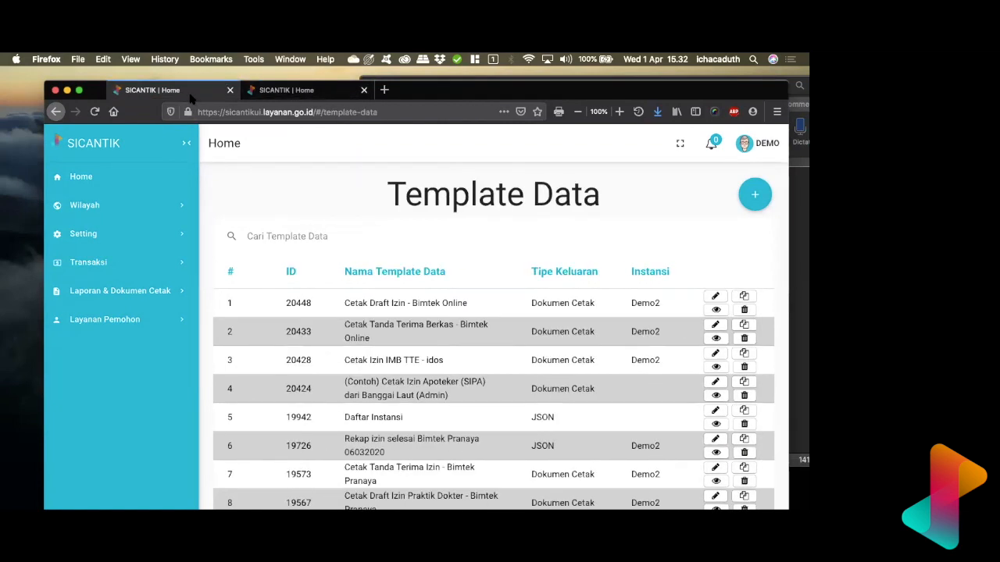
pyautogui.click(715, 325)
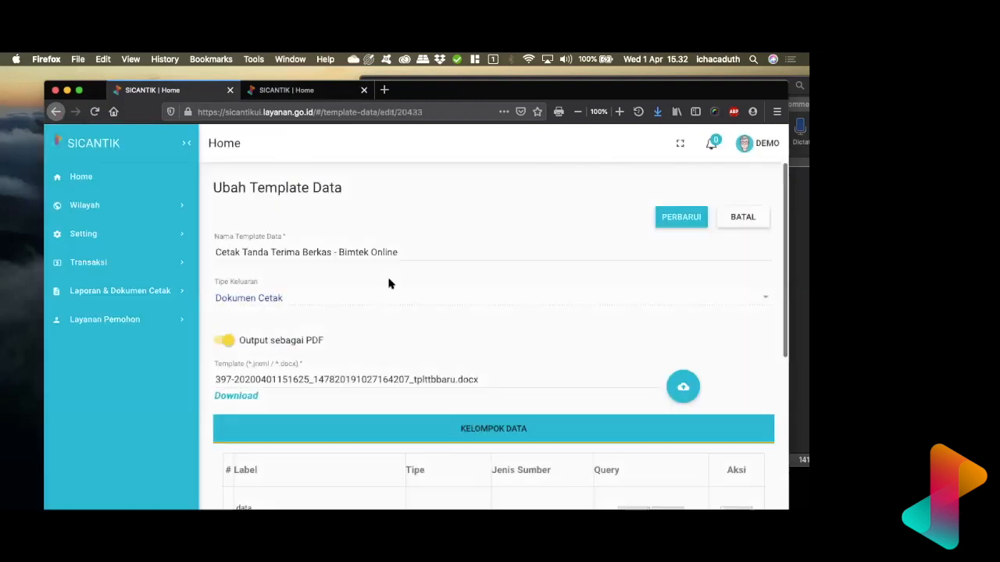
# Step: Add a fourth Kelompok Data row with Jenis Sumber set to SQL and bring up its Query SQL editor
pyautogui.scroll(-5, 342, 393)
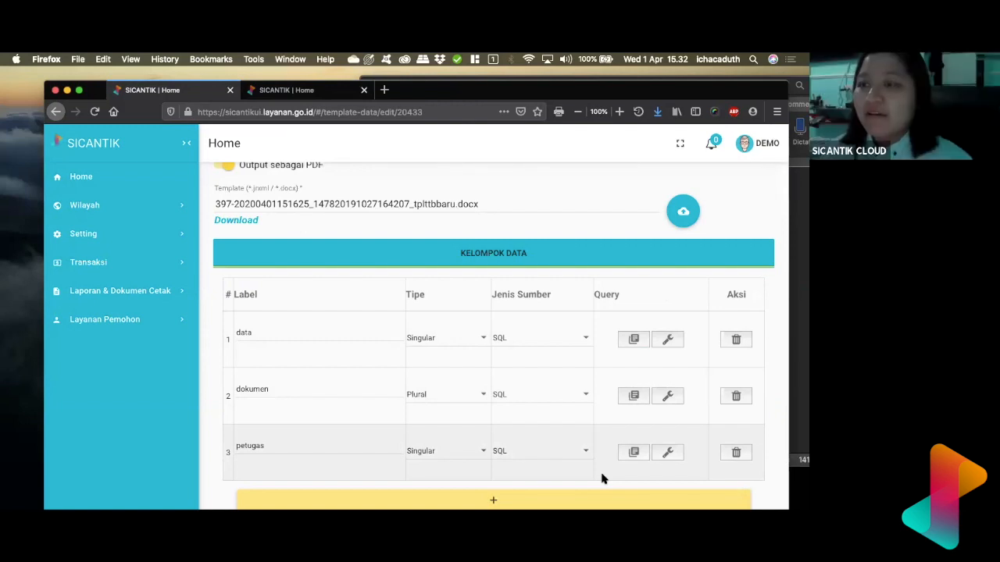
pyautogui.click(558, 500)
pyautogui.scroll(-3, 599, 460)
pyautogui.click(502, 407)
pyautogui.click(502, 408)
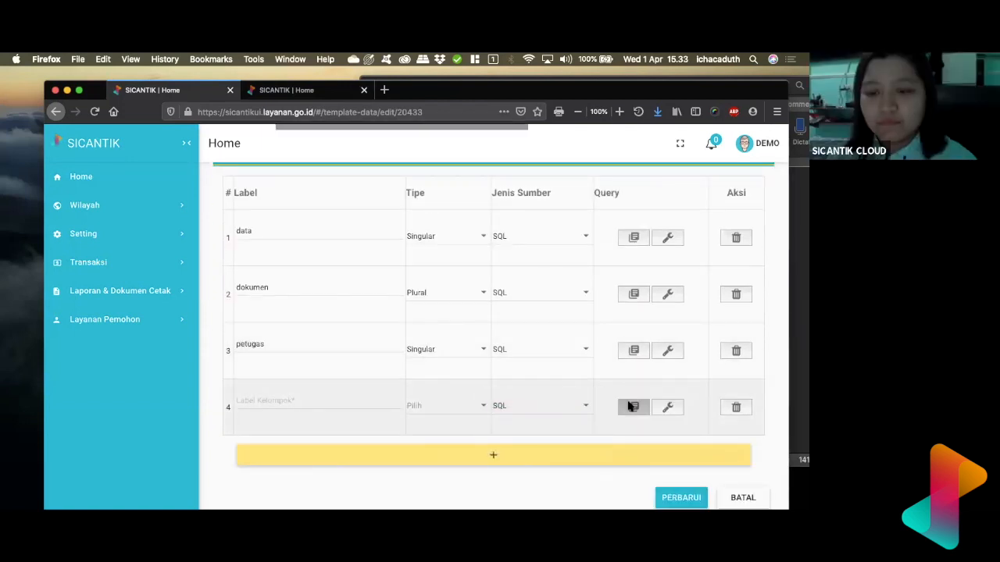
pyautogui.click(632, 406)
# Step: Type the query skeleton lines SELECT, FROM, LEFT JOIN and WHERE into the Query SQL editor
pyautogui.write('S')
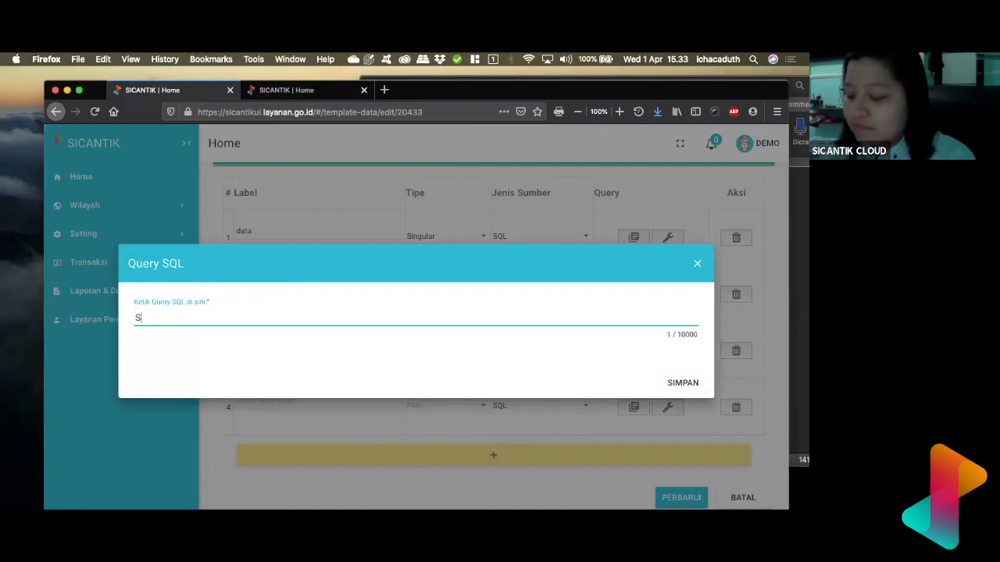
pyautogui.write('ELECT FROM')
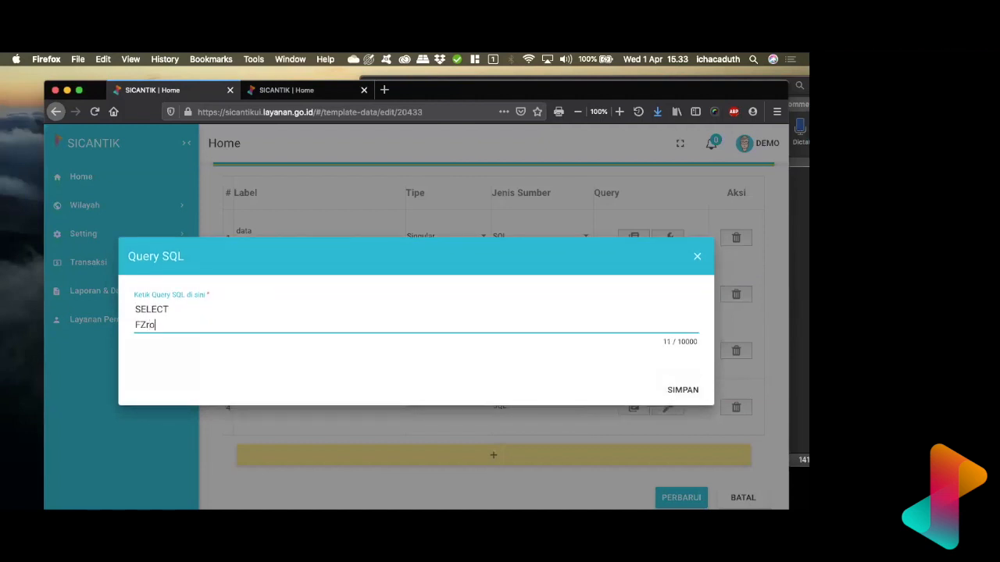
pyautogui.press('BackSpace')
pyautogui.press('BackSpace')
pyautogui.press('BackSpace')
pyautogui.write('ROM')
pyautogui.press('Return')
pyautogui.write('WHERE')
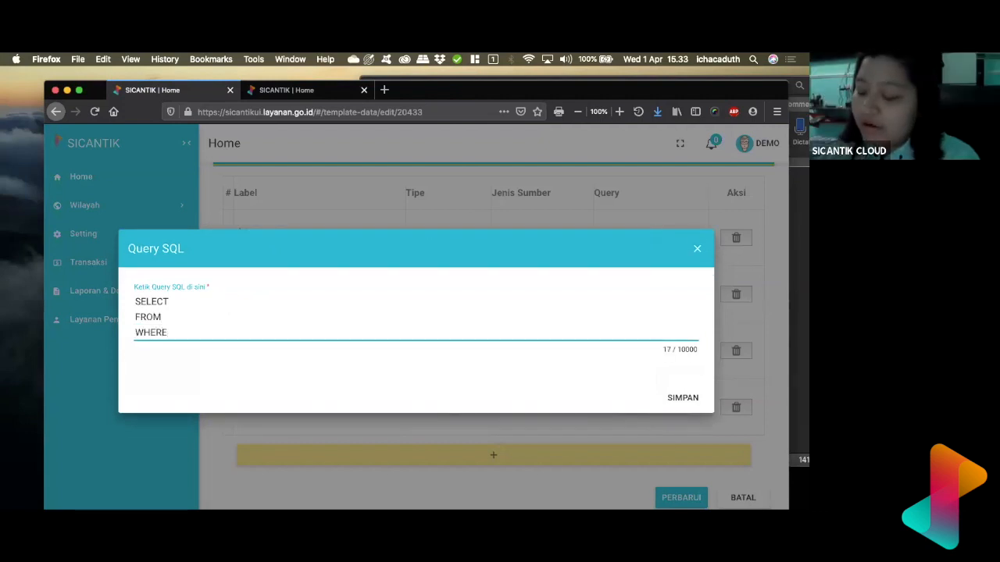
pyautogui.press('Return')
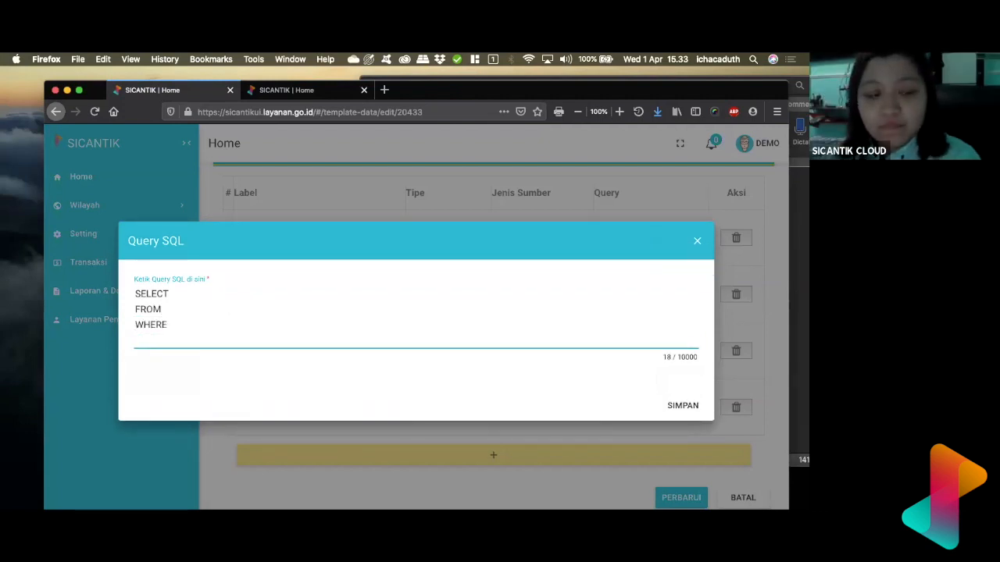
pyautogui.press('BackSpace')
pyautogui.press('Return')
pyautogui.write('LE')
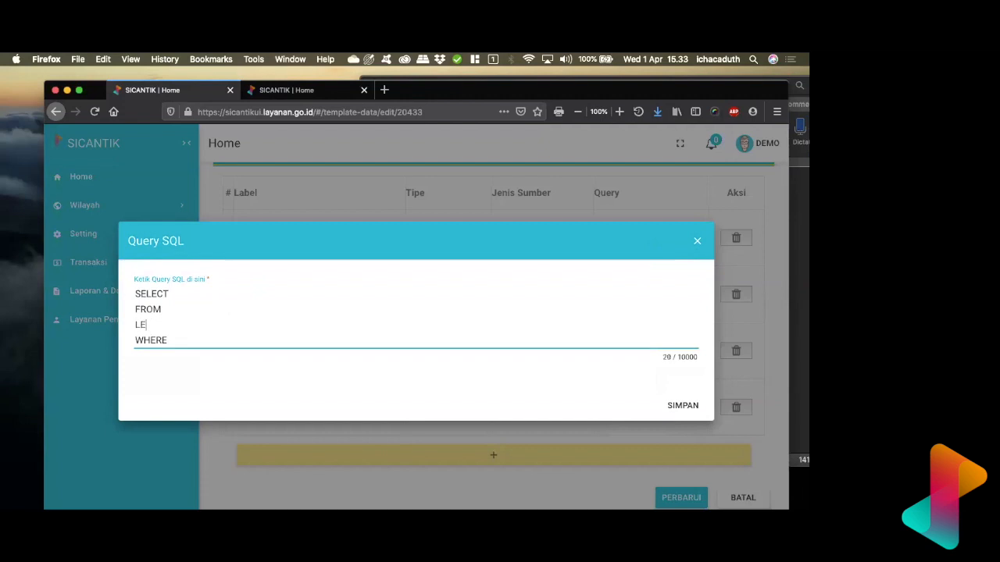
pyautogui.write('FT JOIN')
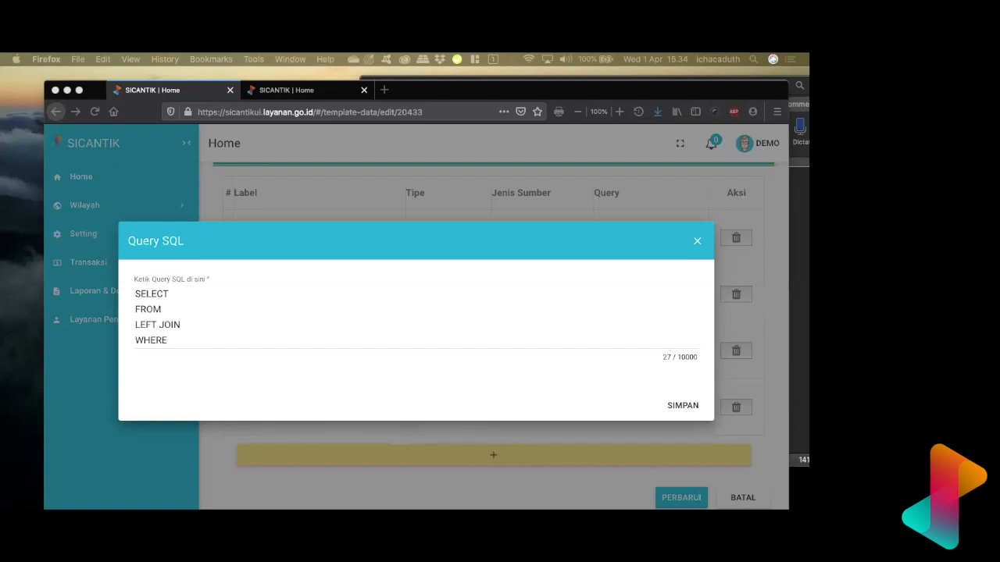
pyautogui.click(205, 341)
pyautogui.press('Return')
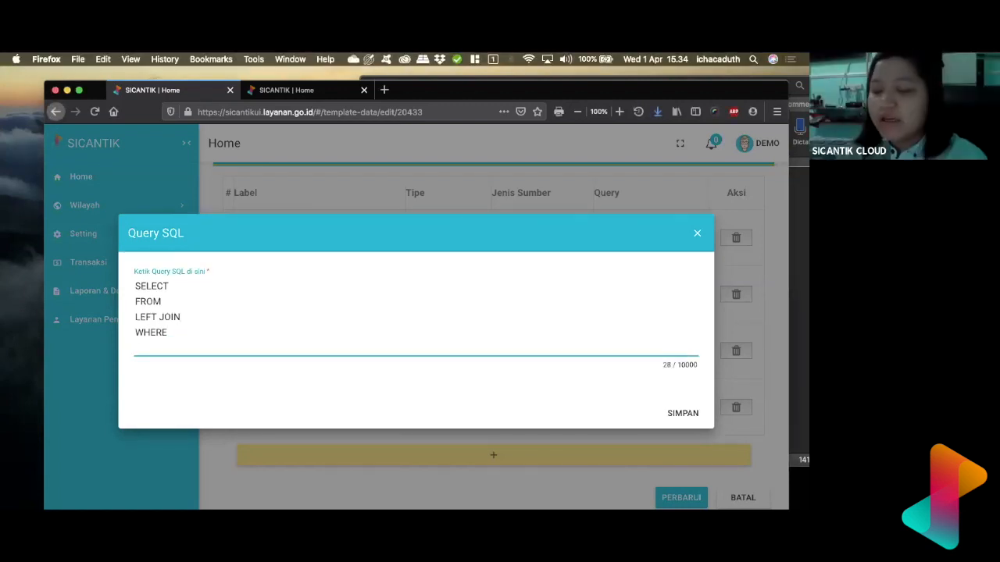
# Step: Add a sample UPPER(nama) julia = JULIA expression to the SELECT line
pyautogui.click(191, 288)
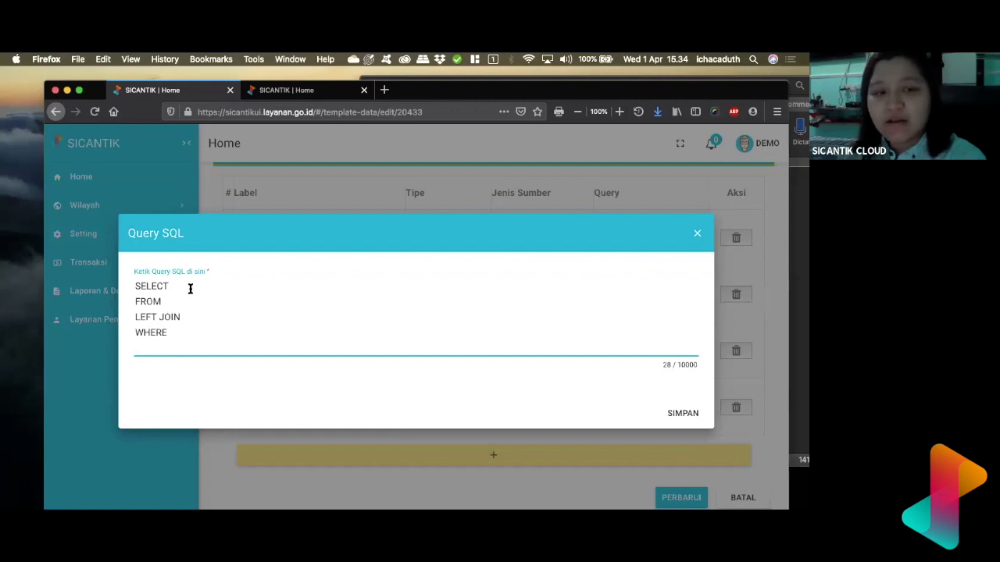
pyautogui.write('nama')
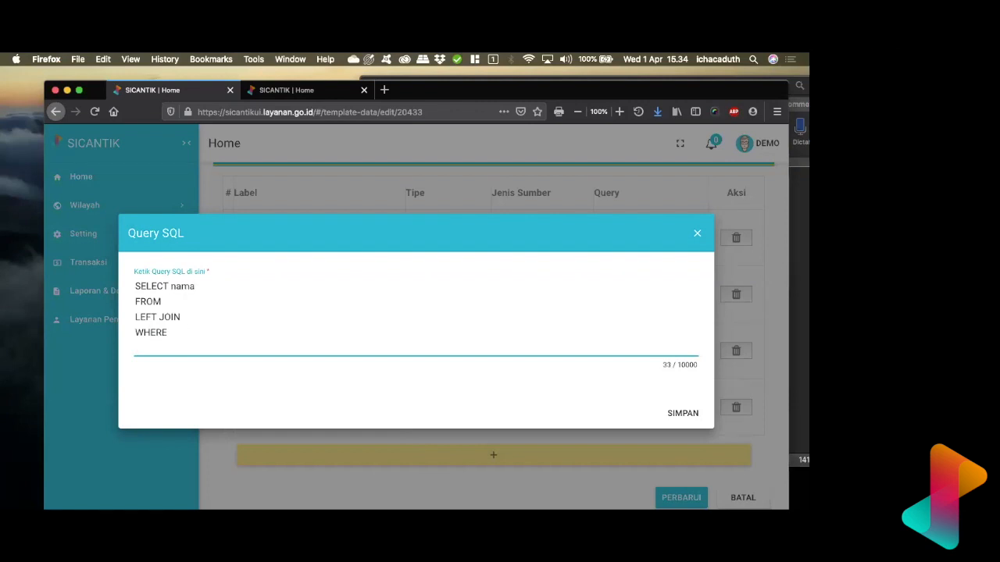
pyautogui.write('UPPER(')
pyautogui.press('Right')
pyautogui.press('Right')
pyautogui.press('Right')
pyautogui.press('Right')
pyautogui.write(') juli')
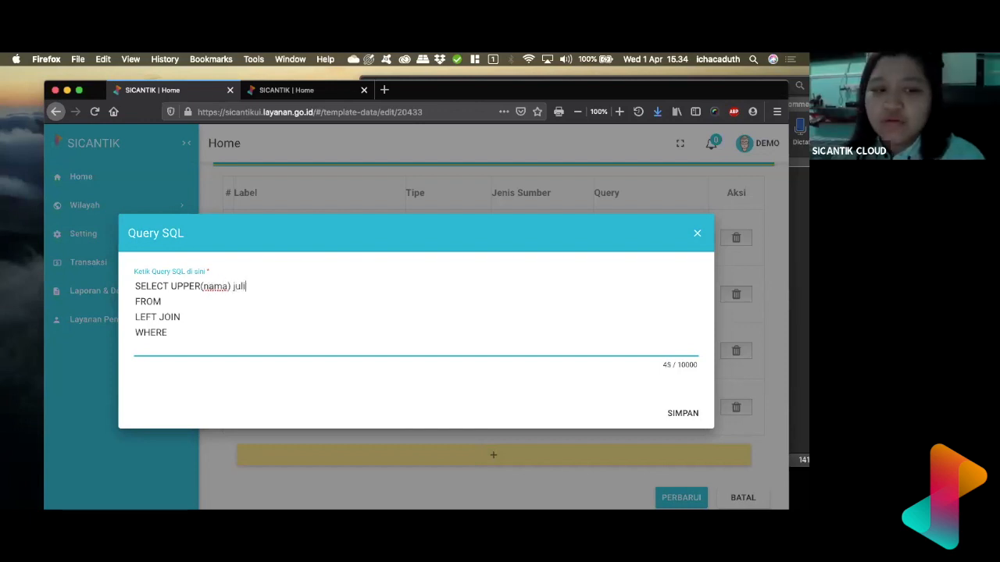
pyautogui.write('a =  ')
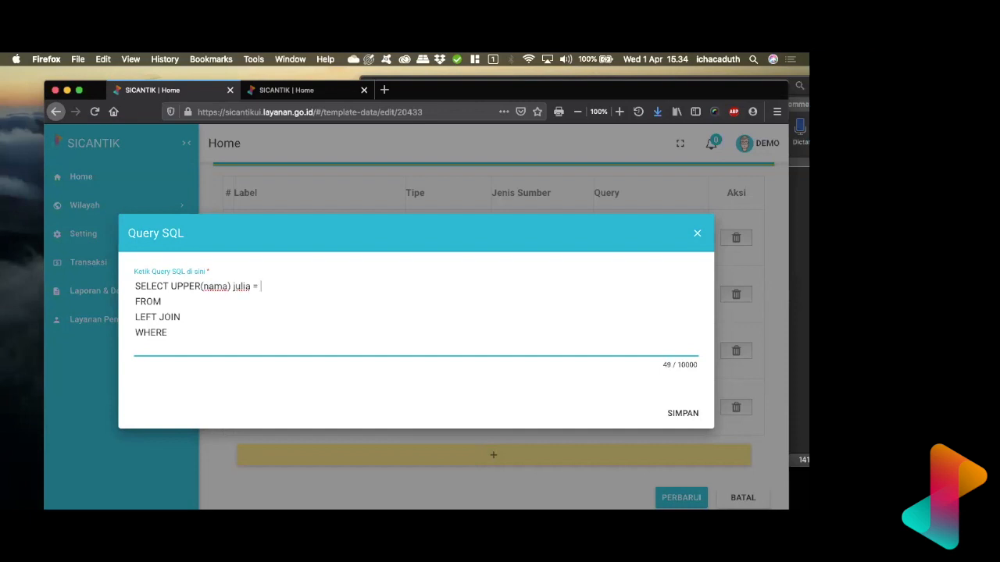
pyautogui.write('JULIA')
pyautogui.press('BackSpace')
pyautogui.press('BackSpace')
pyautogui.write('IA')
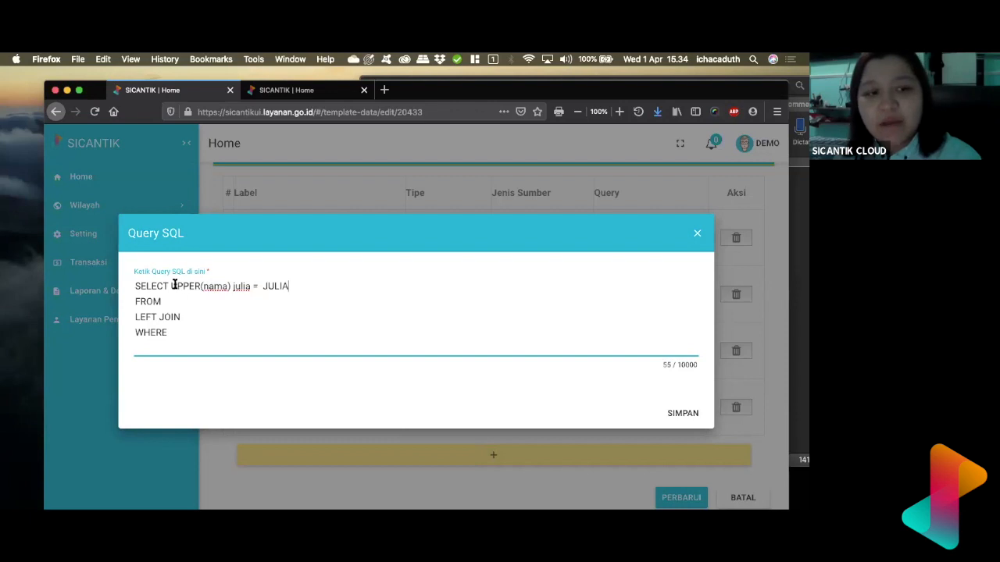
# Step: Rewrite the sample expression as LOWER(nama) Julia = julia, then select the whole placeholder condition
pyautogui.moveTo(170, 285); pyautogui.dragTo(201, 286)
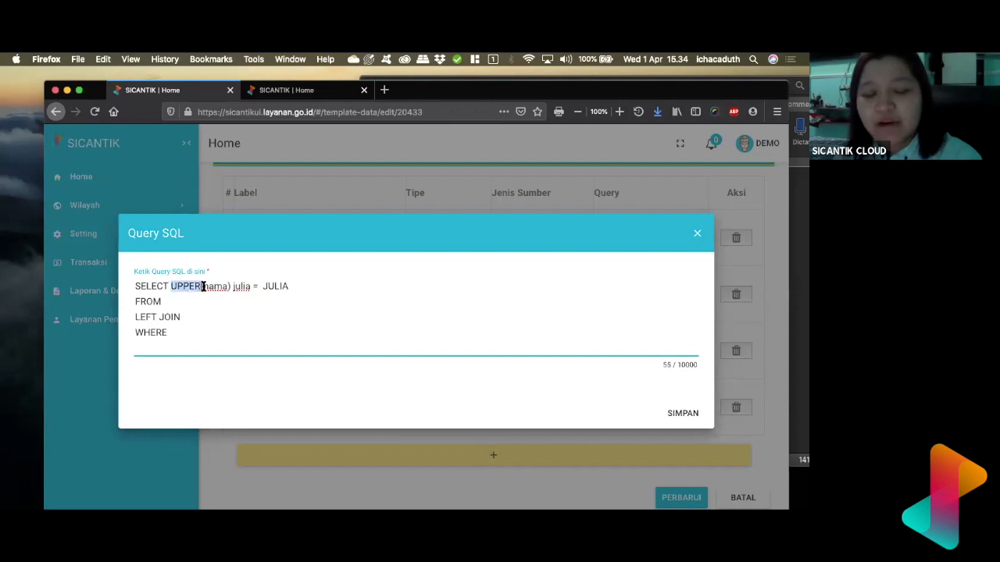
pyautogui.click(225, 286)
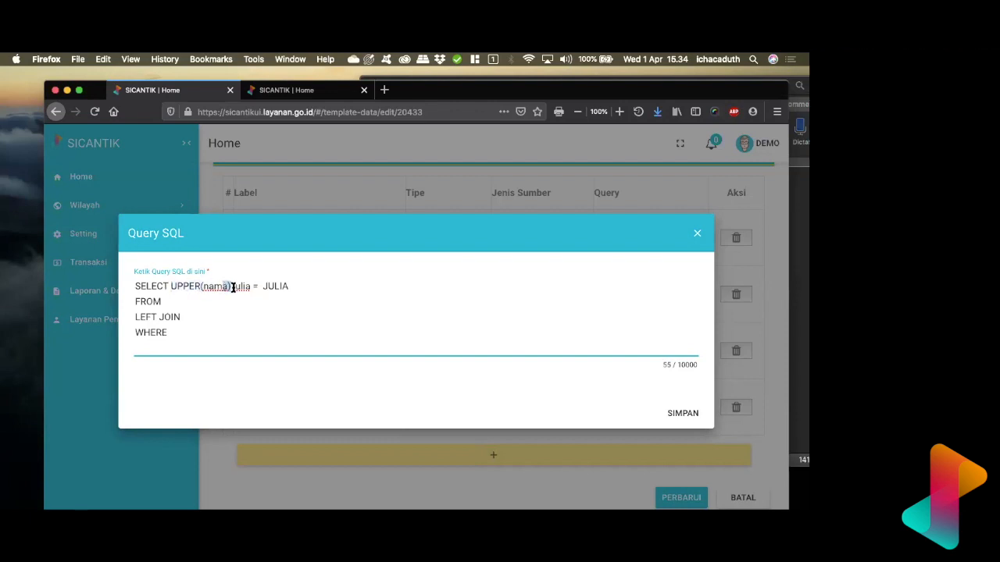
pyautogui.doubleClick(190, 286)
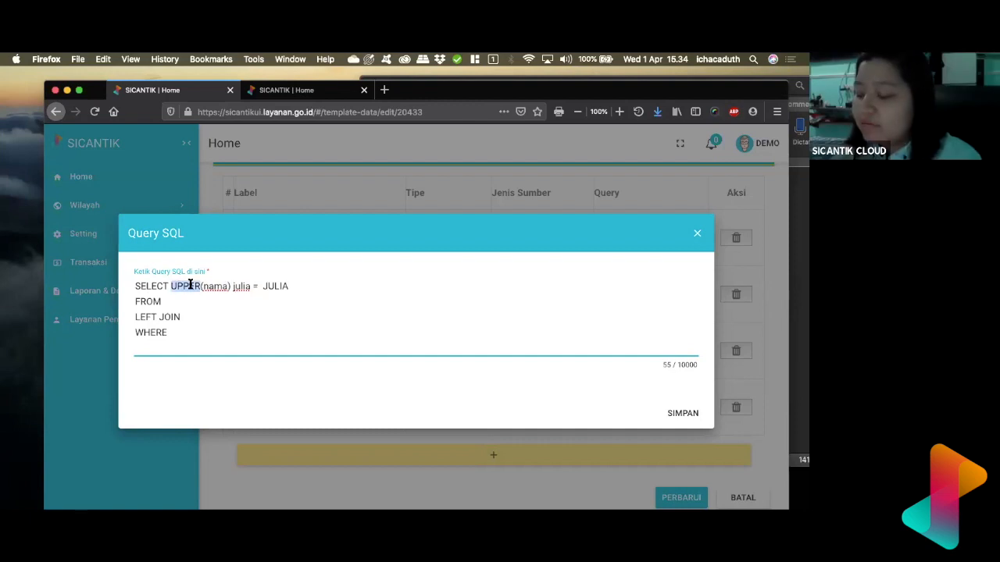
pyautogui.write('LO')
pyautogui.write('WER')
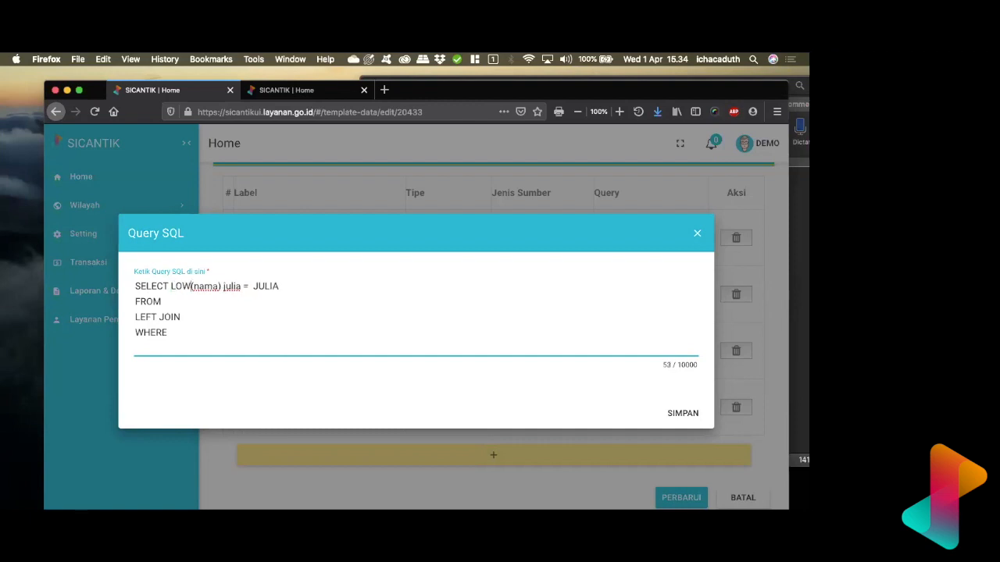
pyautogui.doubleClick(243, 287)
pyautogui.write('Julia')
pyautogui.doubleClick(281, 287)
pyautogui.write('julia')
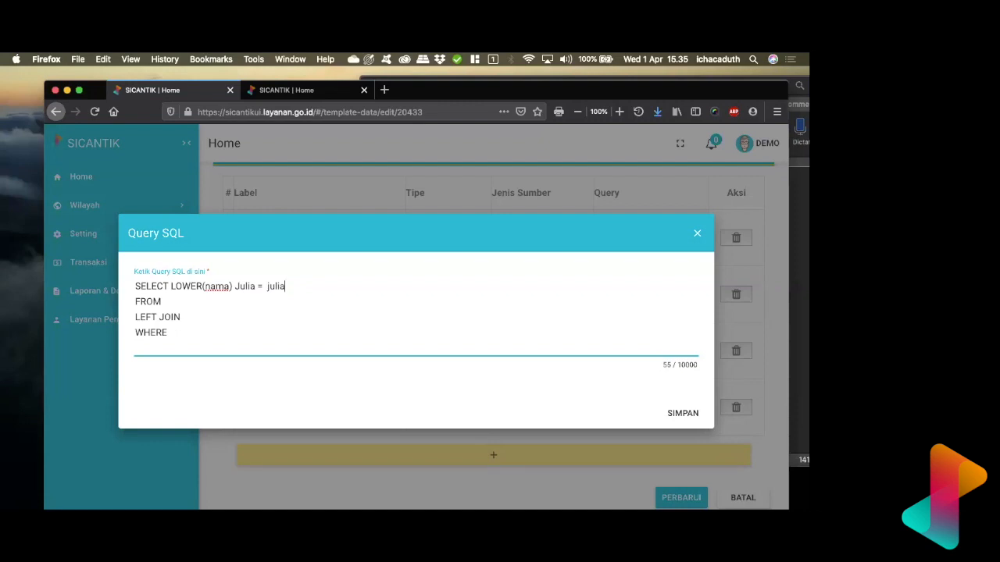
pyautogui.moveTo(265, 287); pyautogui.dragTo(288, 287)
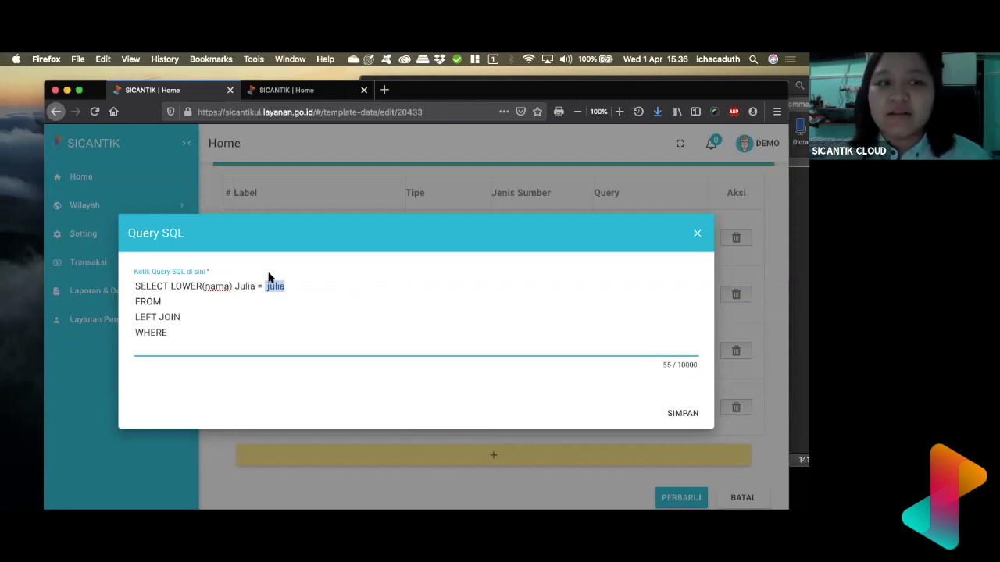
pyautogui.click(174, 287)
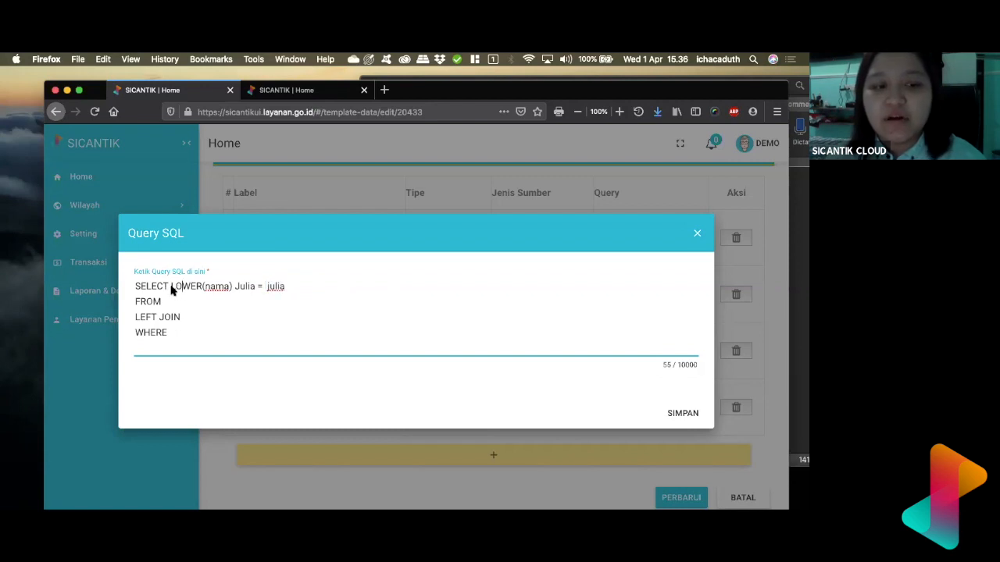
pyautogui.moveTo(172, 287); pyautogui.dragTo(291, 287)
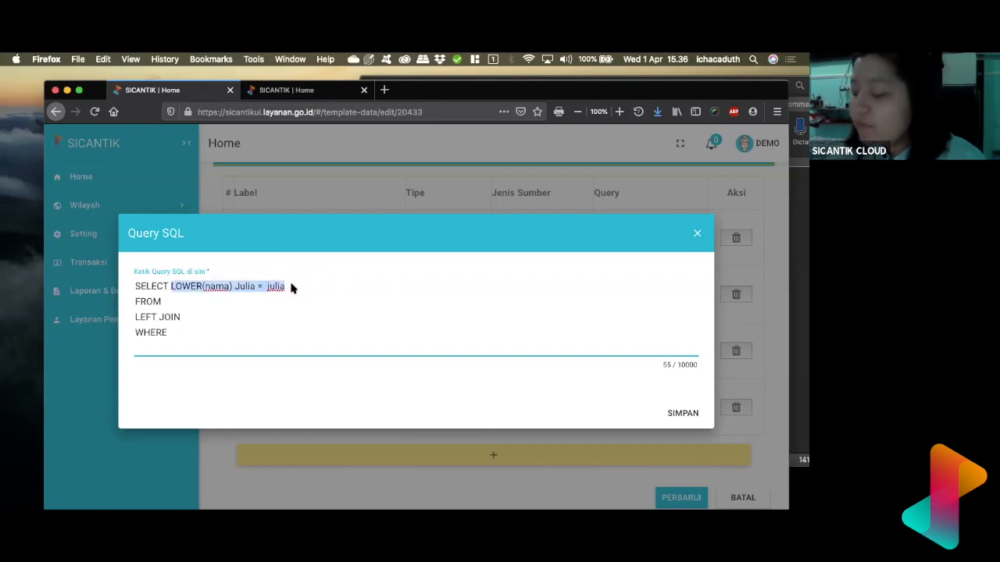
# Step: Make the query read FROM permohonan_izin WHERE id = $key_id, removing the placeholder and LEFT JOIN line
pyautogui.press('BackSpace')
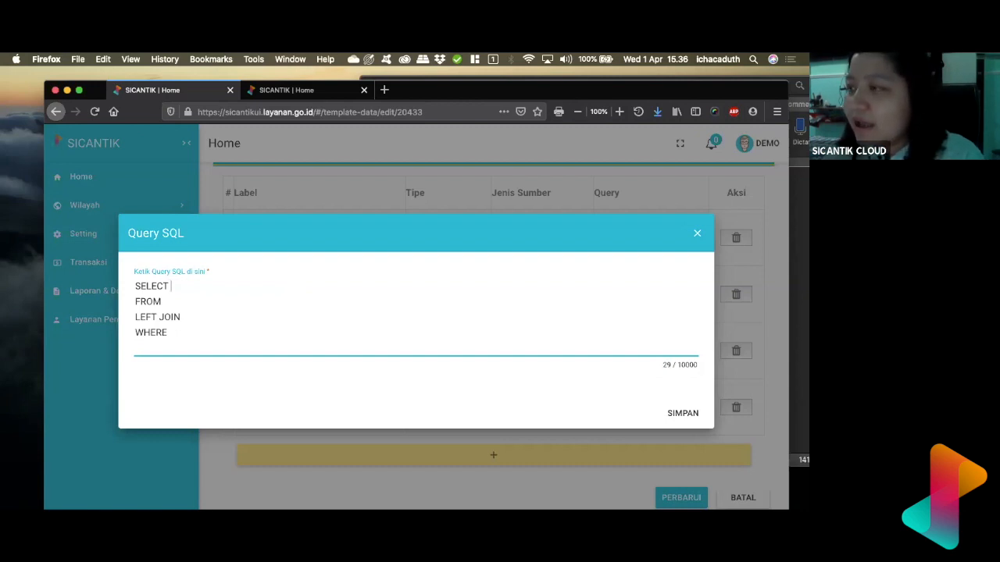
pyautogui.click(236, 295)
pyautogui.write('permohona')
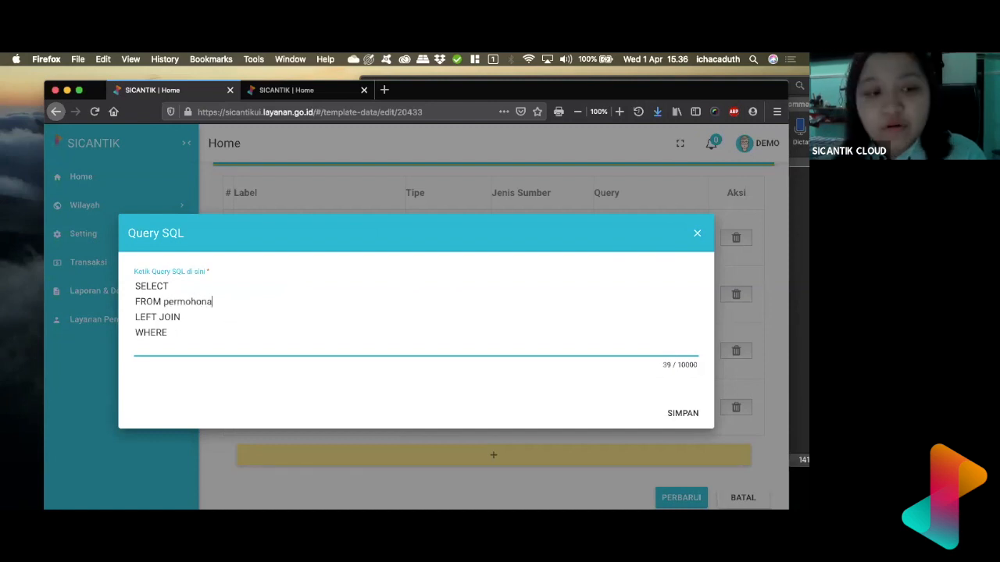
pyautogui.write('n_izin')
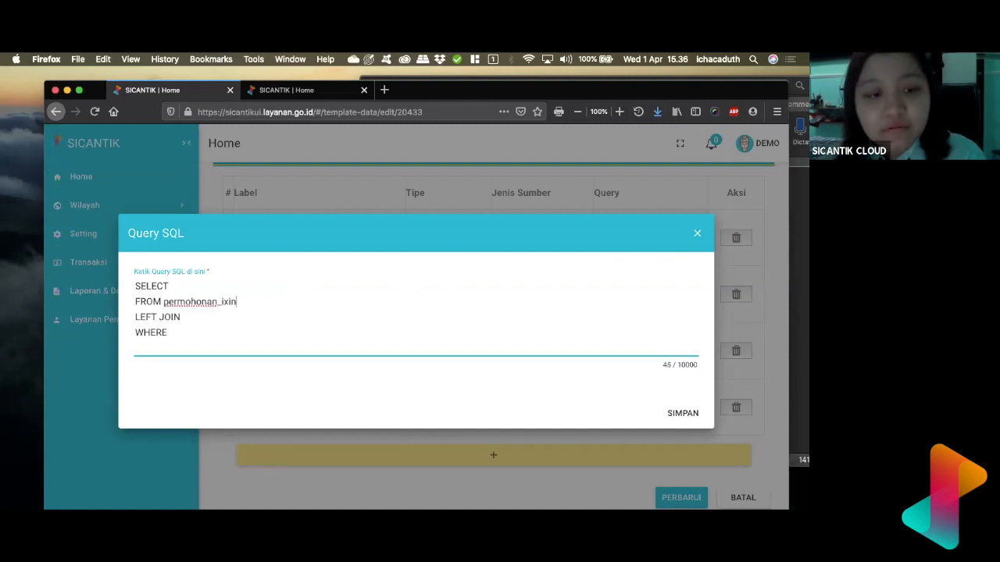
pyautogui.press('BackSpace')
pyautogui.press('BackSpace')
pyautogui.write('zin')
pyautogui.press('BackSpace')
pyautogui.press('BackSpace')
pyautogui.press('BackSpace')
pyautogui.press('BackSpace')
pyautogui.write('zin')
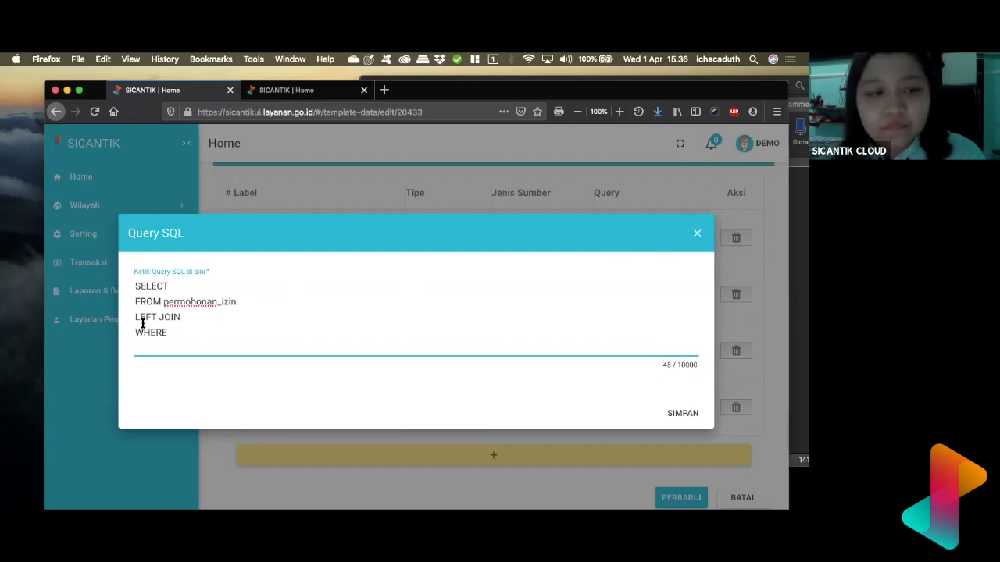
pyautogui.moveTo(134, 319); pyautogui.dragTo(208, 317)
pyautogui.press('BackSpace')
pyautogui.press('BackSpace')
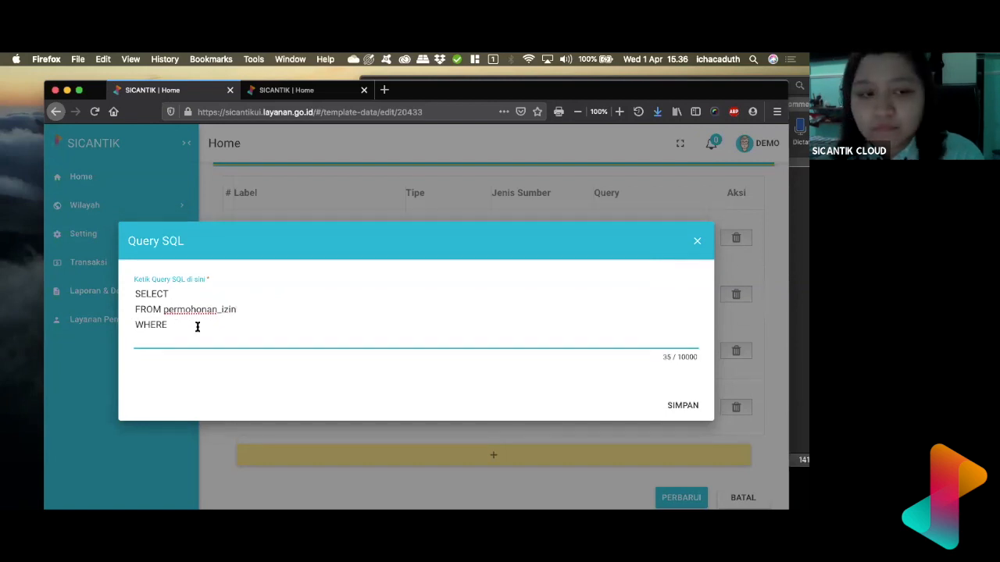
pyautogui.write('id = ')
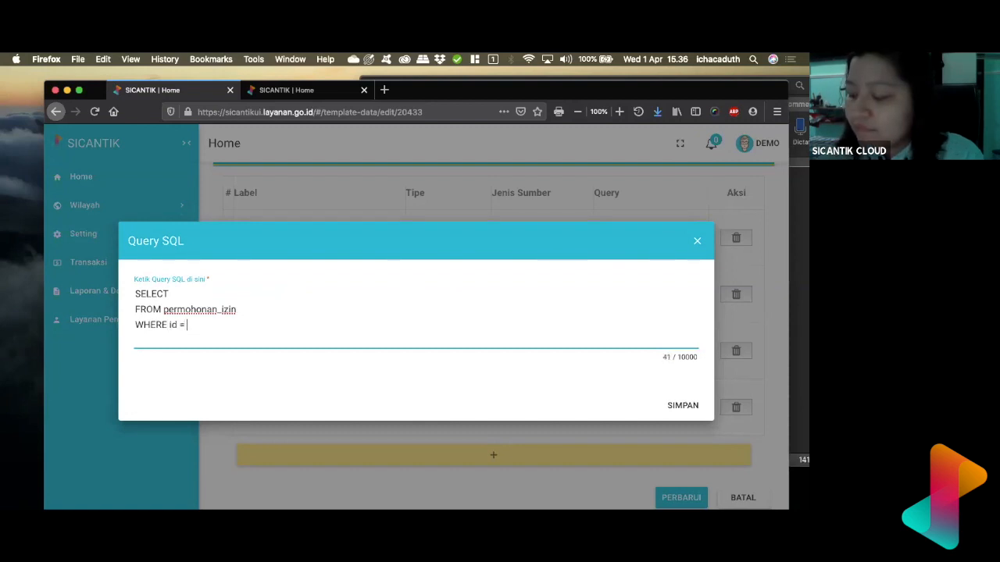
pyautogui.write('$ley+_id')
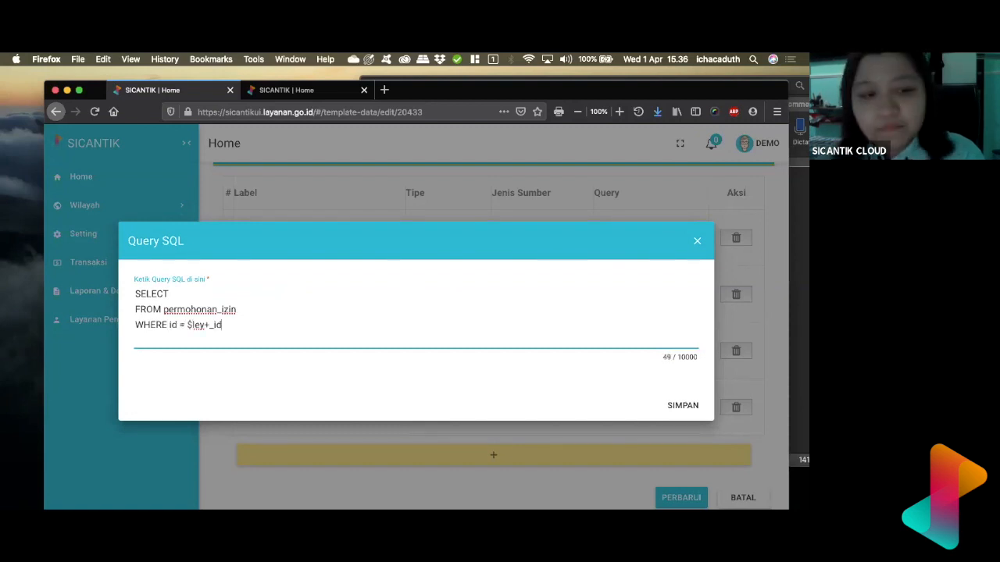
pyautogui.press('BackSpace')
pyautogui.press('BackSpace')
pyautogui.press('BackSpace')
pyautogui.press('BackSpace')
pyautogui.press('BackSpace')
pyautogui.press('BackSpace')
pyautogui.press('BackSpace')
pyautogui.write('key_id')
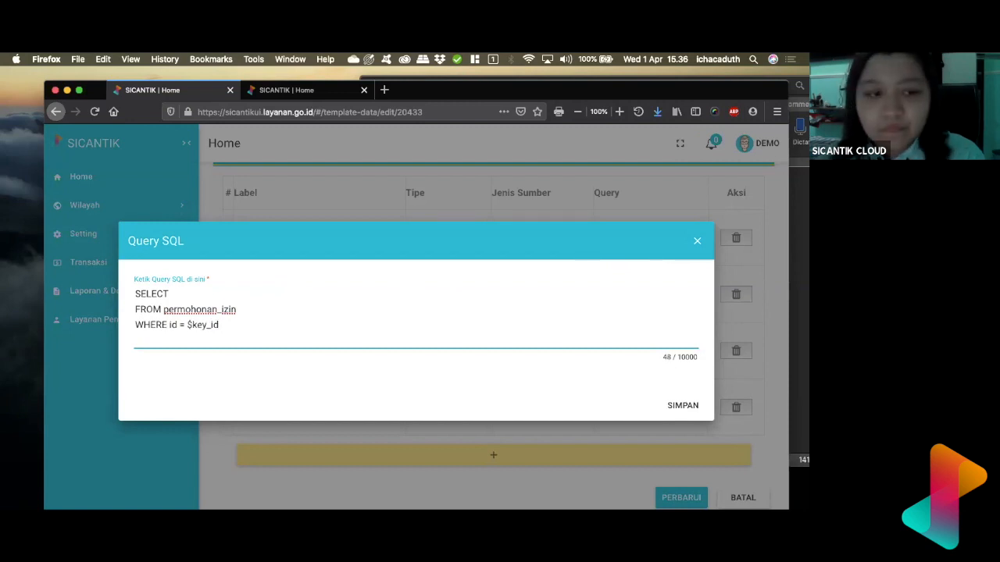
# Step: Make the SELECT line return no_permohonan AS info_qrcode
pyautogui.click(193, 294)
pyautogui.write('no_')
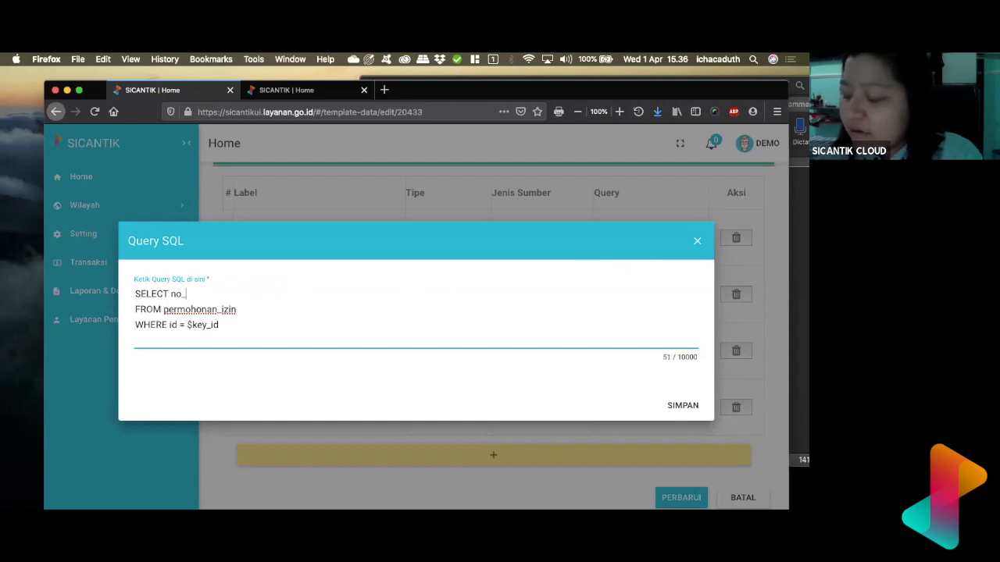
pyautogui.write('permohonan')
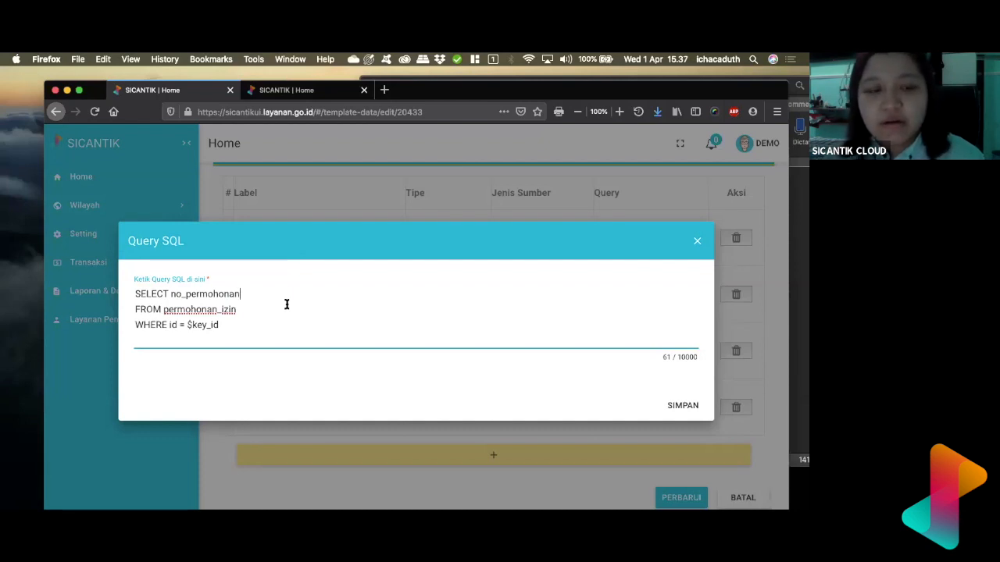
pyautogui.moveTo(170, 293); pyautogui.dragTo(233, 291)
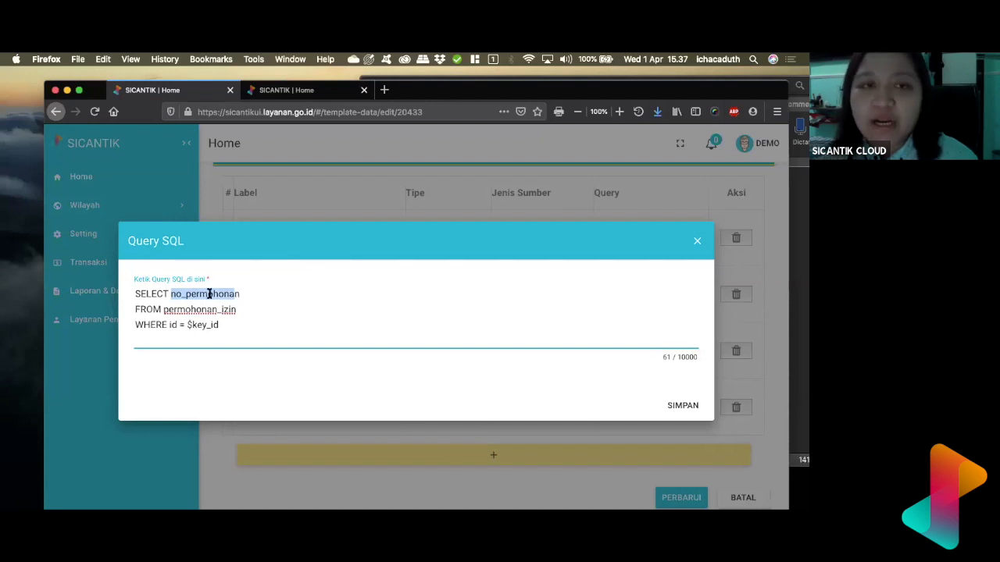
pyautogui.click(257, 293)
pyautogui.write('AS')
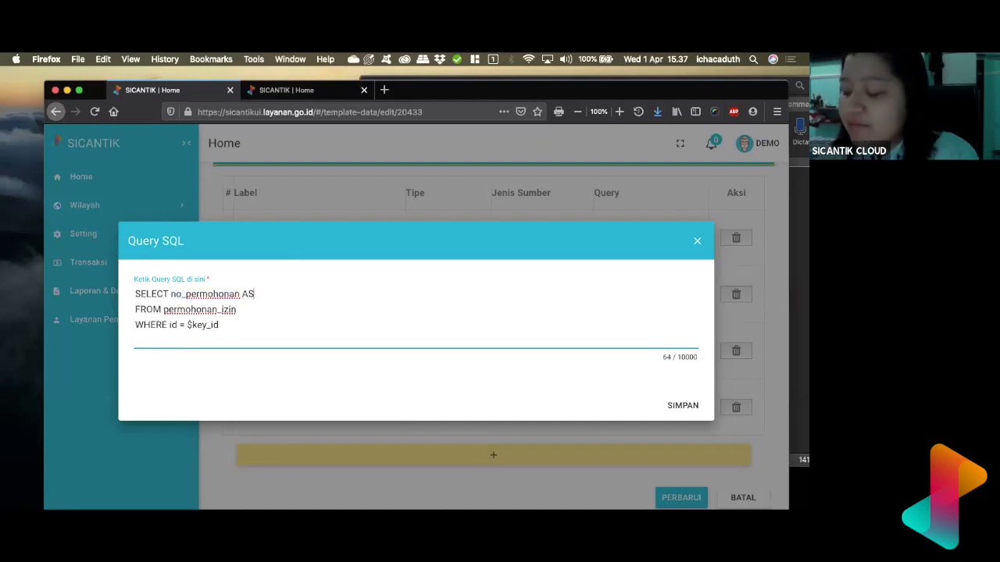
pyautogui.write(' info')
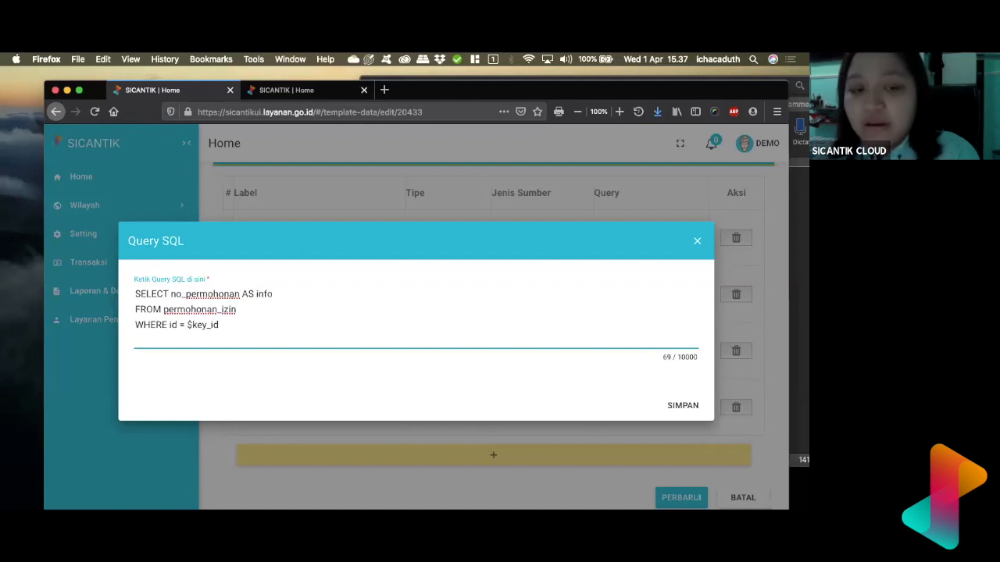
pyautogui.write(')qrcode')
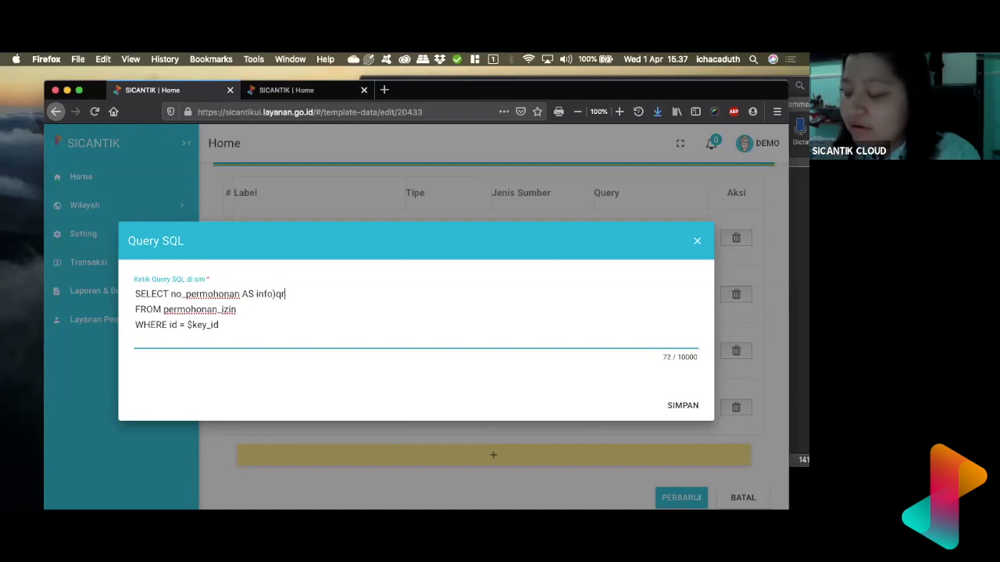
pyautogui.press('BackSpace')
pyautogui.press('BackSpace')
pyautogui.press('BackSpace')
pyautogui.press('BackSpace')
pyautogui.press('BackSpace')
pyautogui.press('BackSpace')
pyautogui.press('BackSpace')
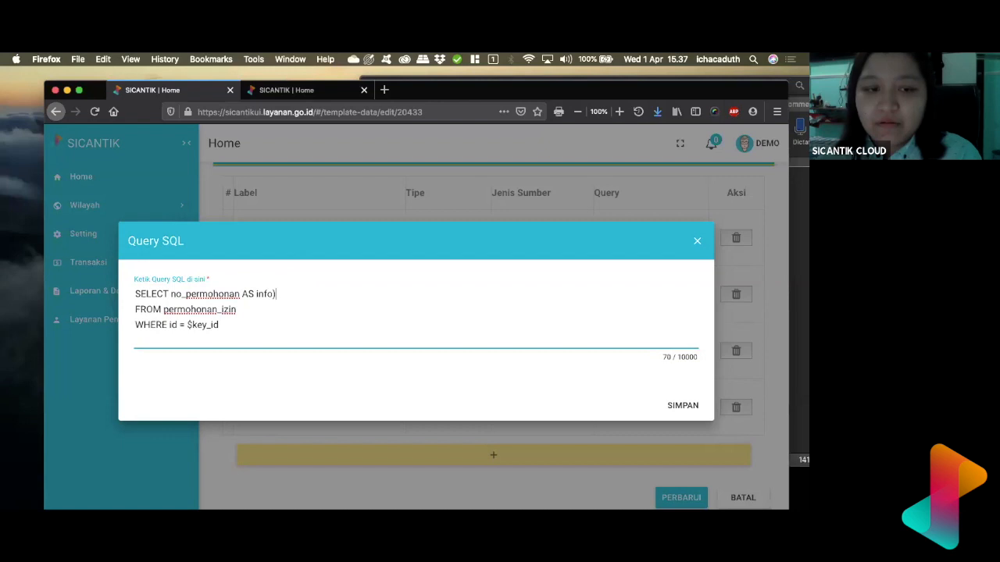
pyautogui.write('_qrcode')
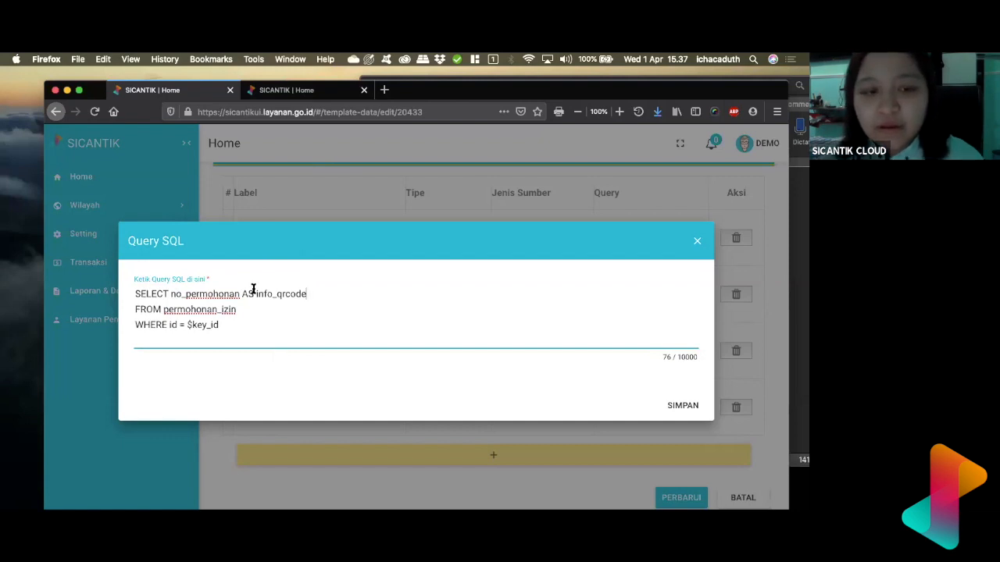
pyautogui.moveTo(253, 290); pyautogui.dragTo(305, 295)
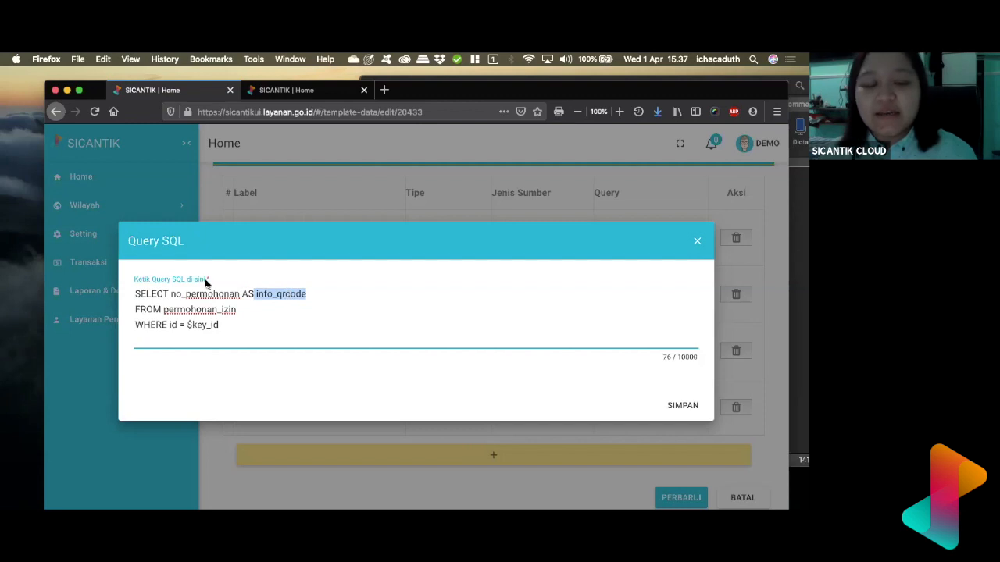
pyautogui.moveTo(170, 294); pyautogui.dragTo(239, 294)
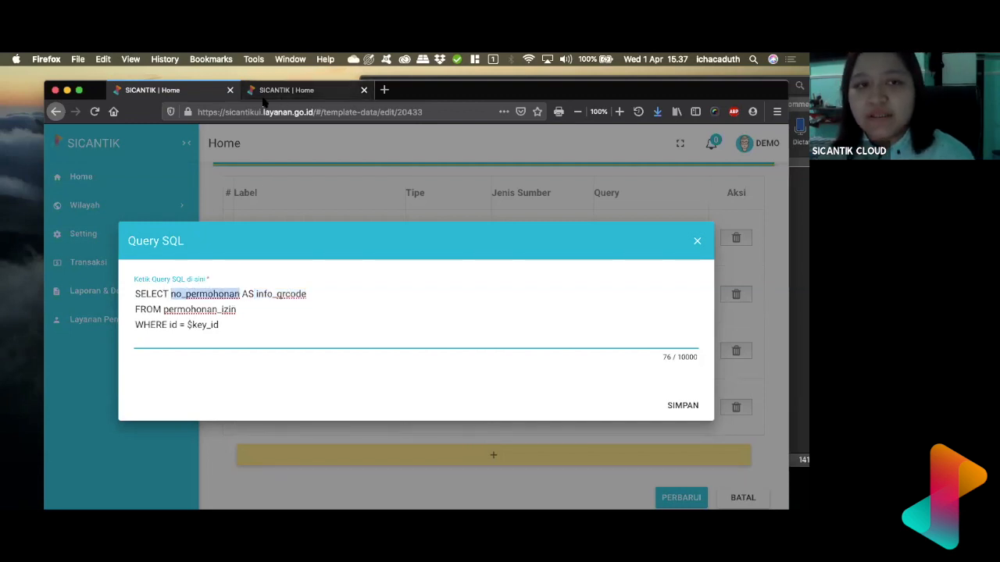
pyautogui.moveTo(695, 92); pyautogui.dragTo(692, 191)
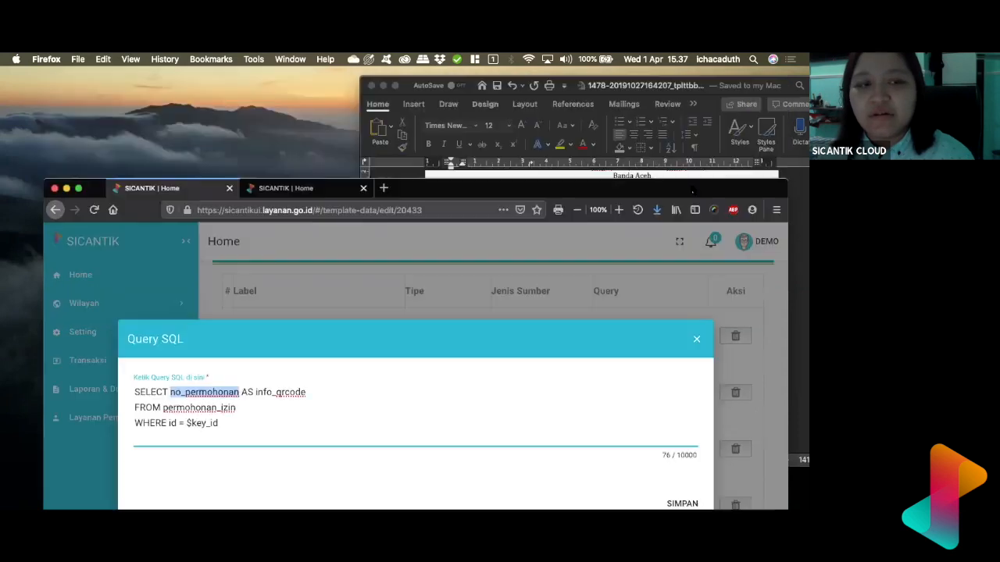
pyautogui.click(308, 188)
pyautogui.moveTo(434, 183); pyautogui.dragTo(422, 123)
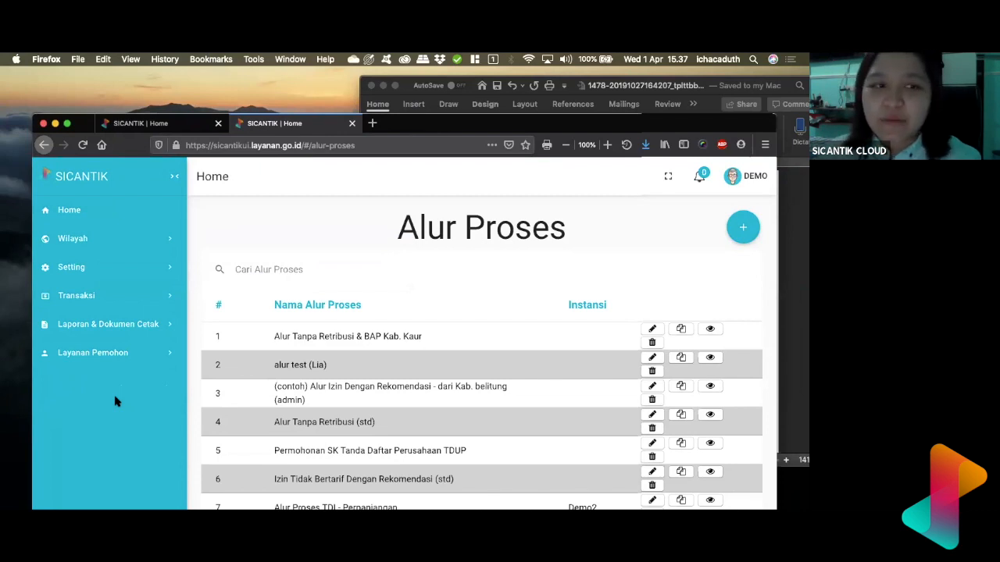
pyautogui.click(113, 296)
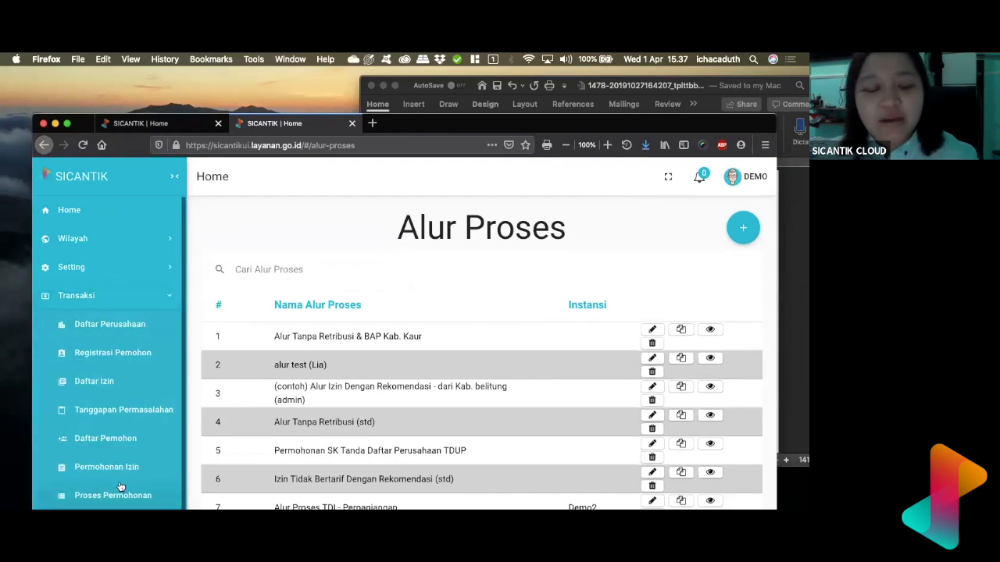
pyautogui.scroll(-1, 121, 488)
pyautogui.click(121, 485)
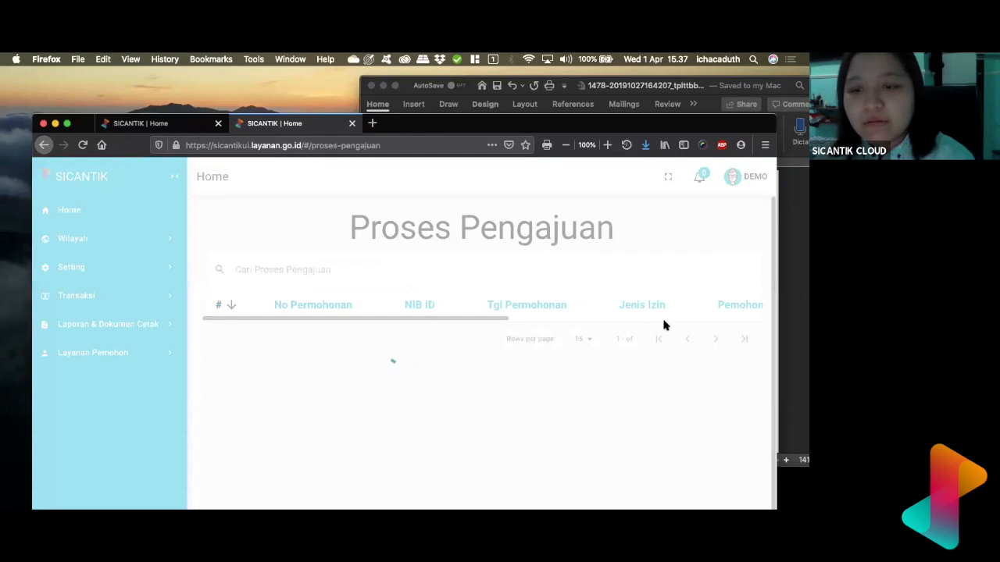
pyautogui.hscroll(2, 687, 352)
pyautogui.hscroll(4, 720, 342)
pyautogui.click(732, 349)
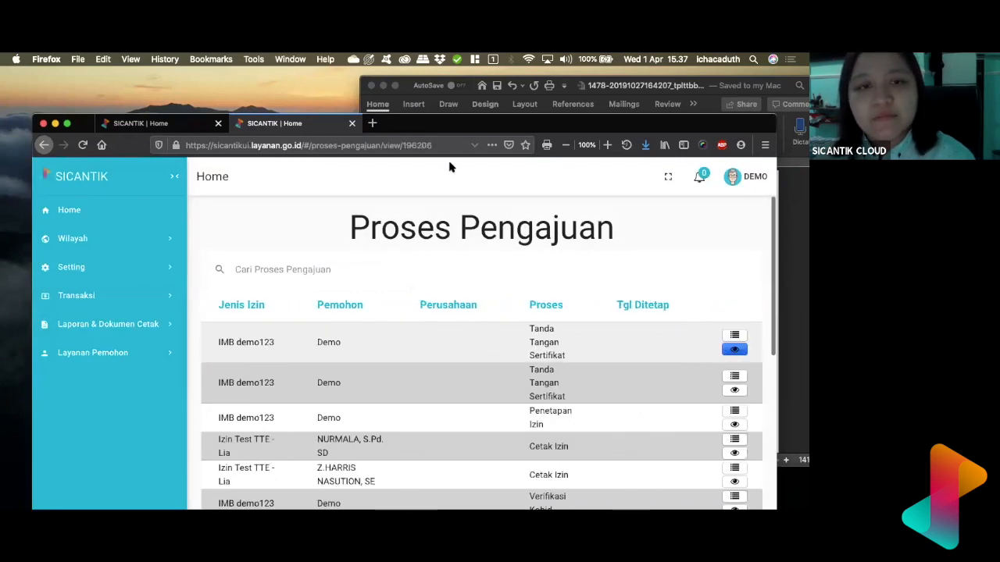
pyautogui.doubleClick(420, 145)
pyautogui.press('super+c')
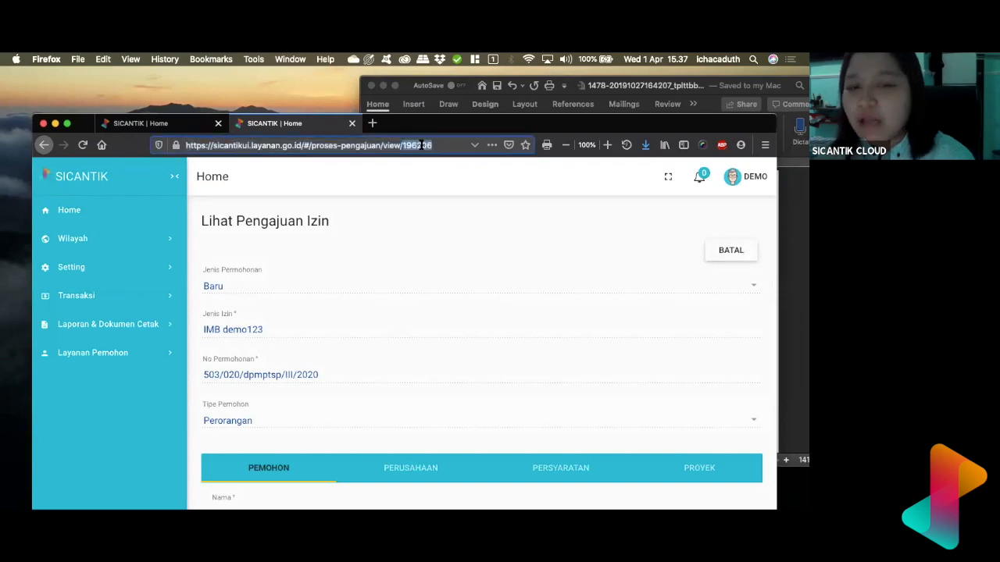
# Step: Save the query and label the fourth data group 'test' with type Singular
pyautogui.click(156, 123)
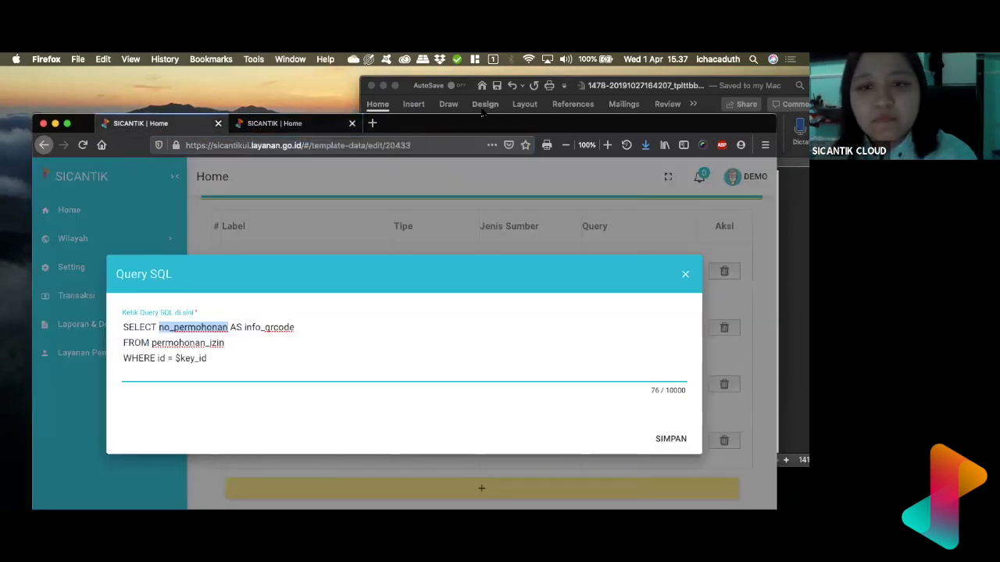
pyautogui.click(670, 435)
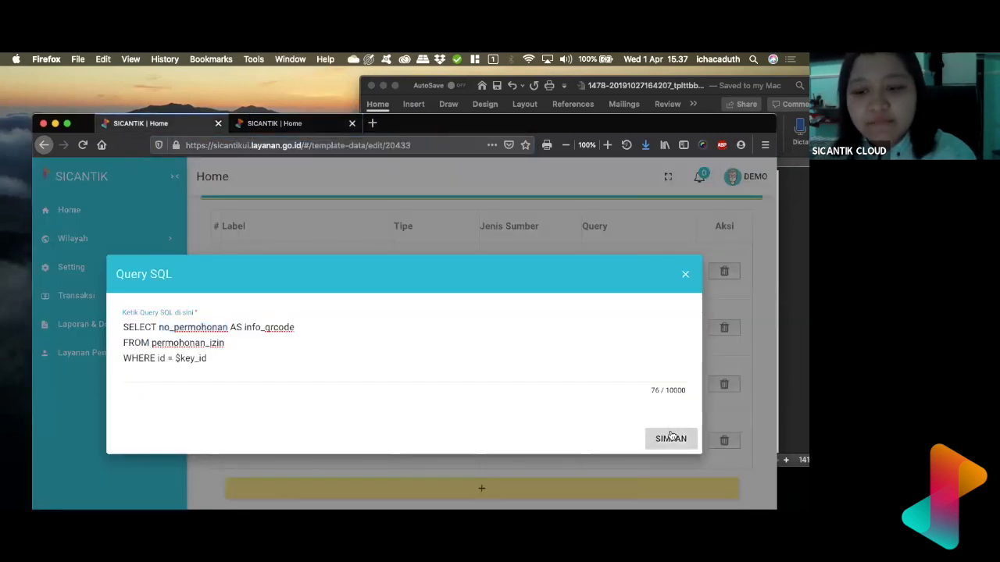
pyautogui.click(365, 437)
pyautogui.write('test')
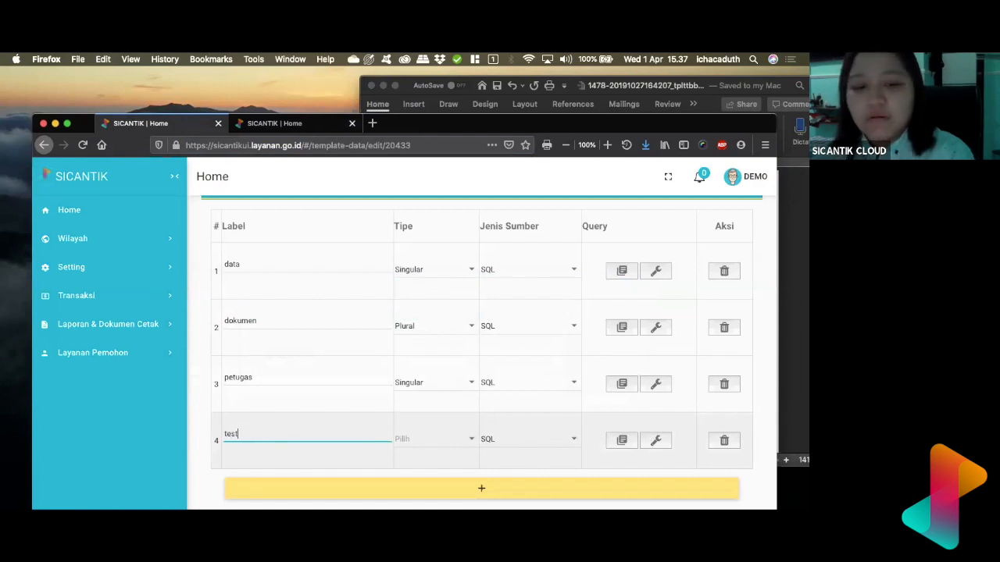
pyautogui.click(451, 435)
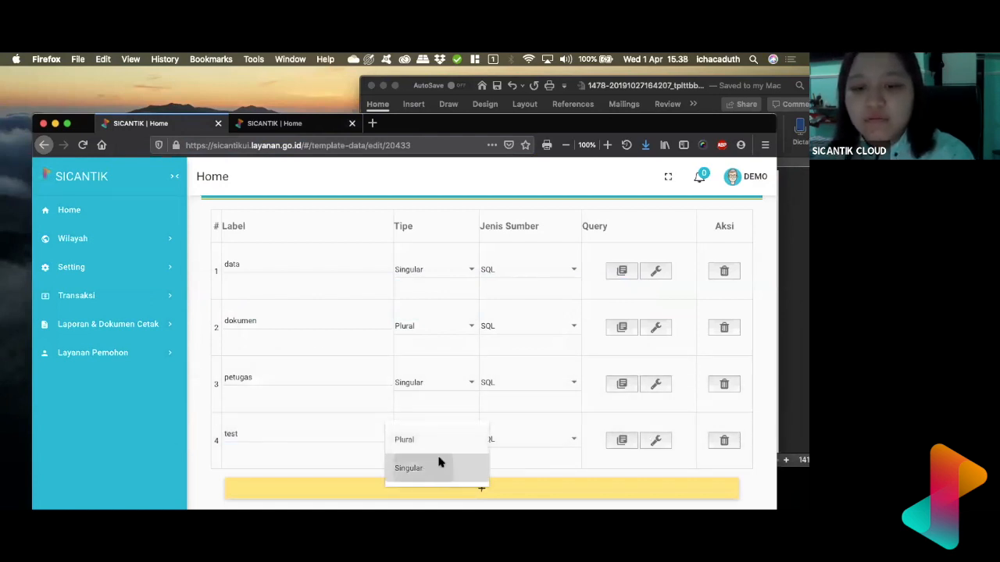
pyautogui.click(440, 464)
# Step: Test the query with $key_id 196206 and confirm info_qrcode returns 503/020/dpmptsp/III/2020
pyautogui.click(655, 441)
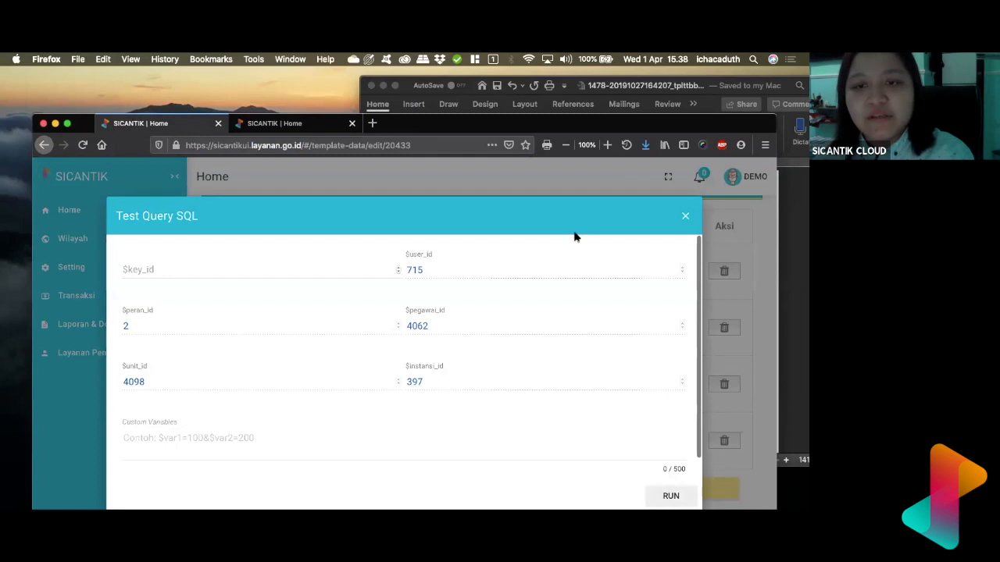
pyautogui.click(200, 274)
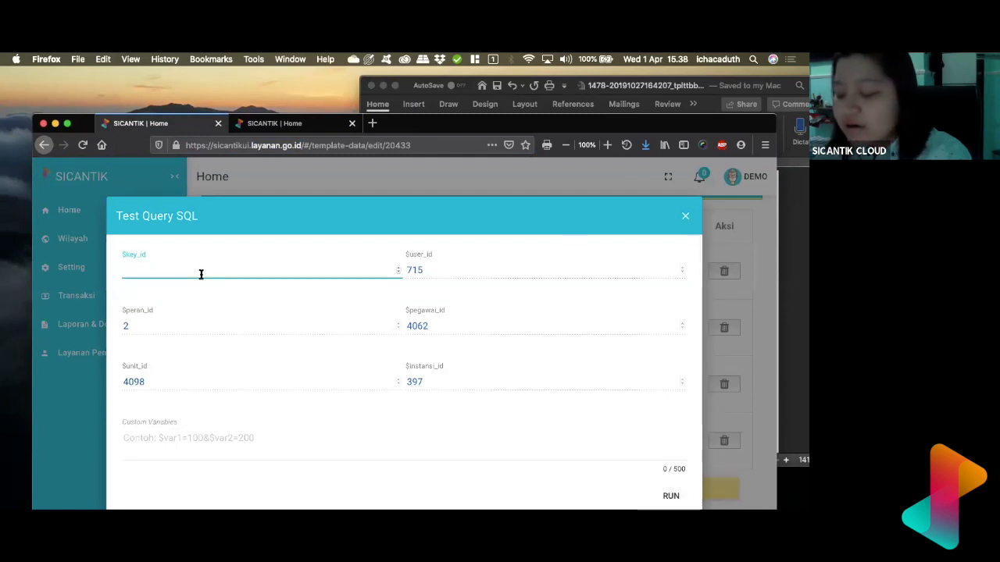
pyautogui.press('super+v')
pyautogui.moveTo(563, 127); pyautogui.dragTo(563, 84)
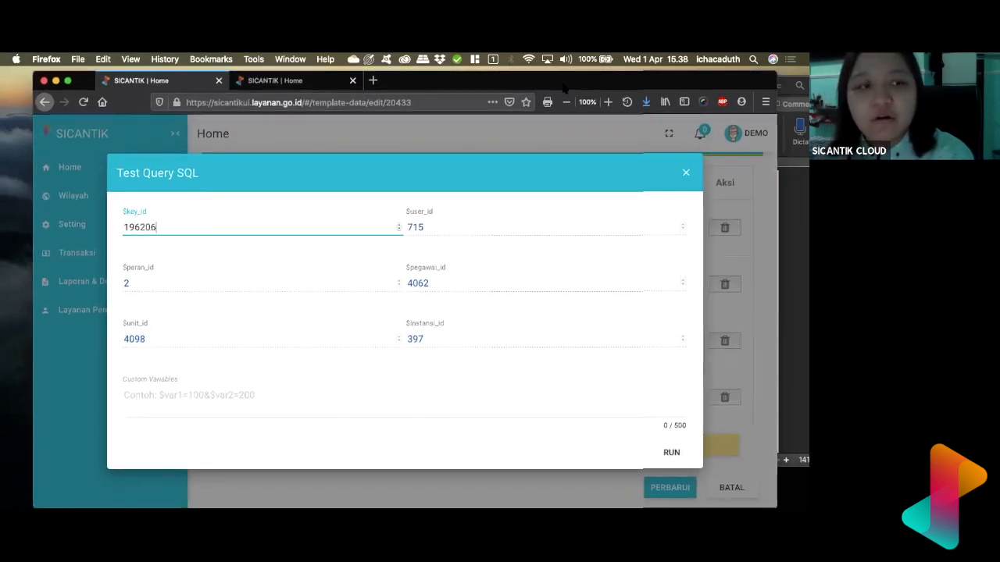
pyautogui.click(674, 456)
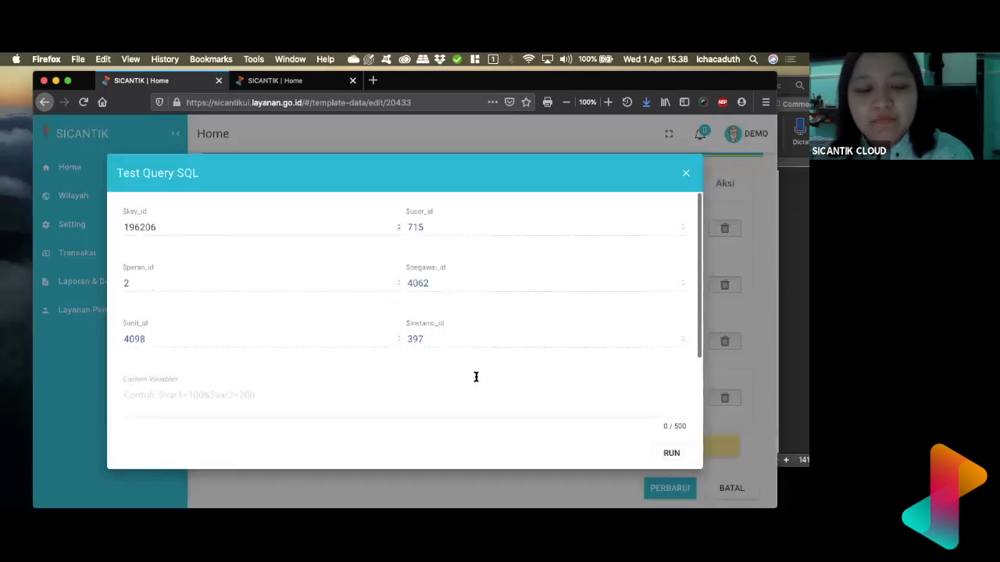
pyautogui.scroll(-3, 464, 390)
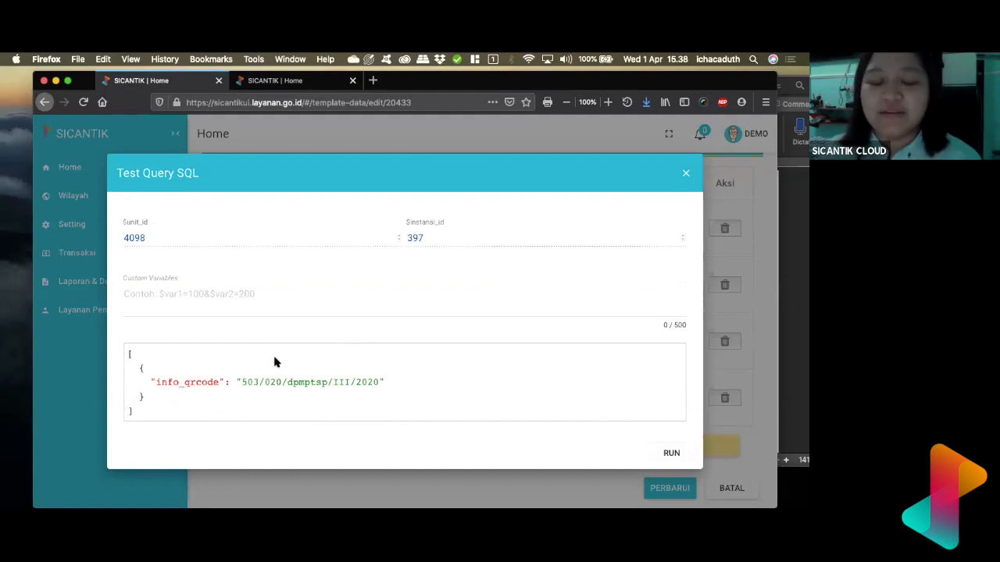
pyautogui.moveTo(239, 382); pyautogui.dragTo(379, 382)
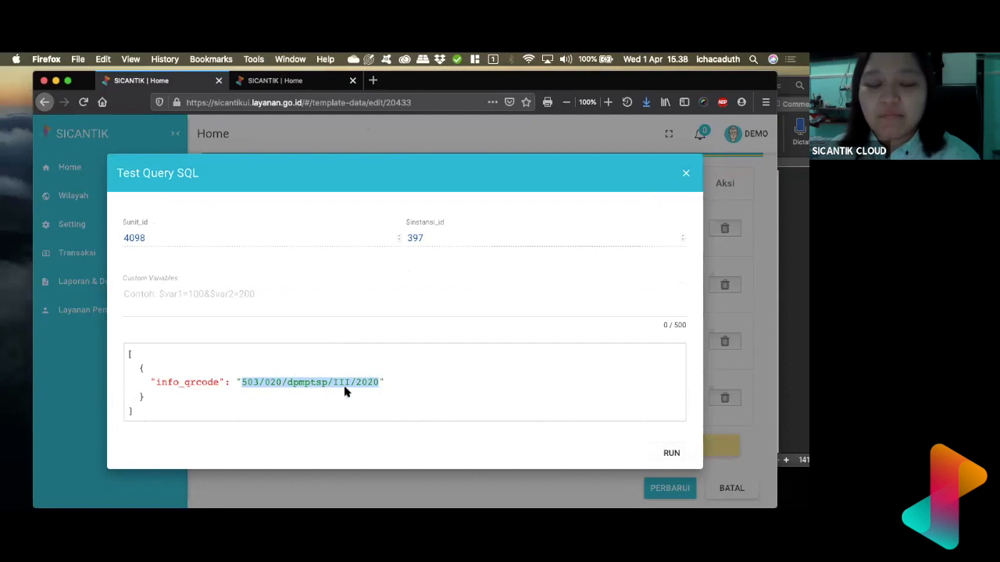
pyautogui.click(683, 176)
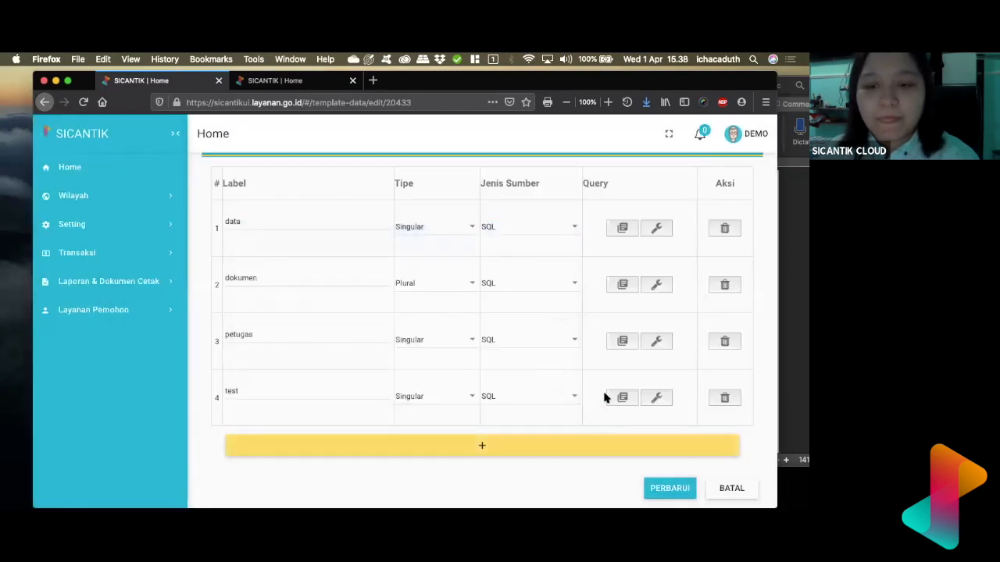
# Step: Prefix the SELECT with 'No. ' || so info_qrcode becomes 'No. ' || no_permohonan, and save
pyautogui.click(620, 398)
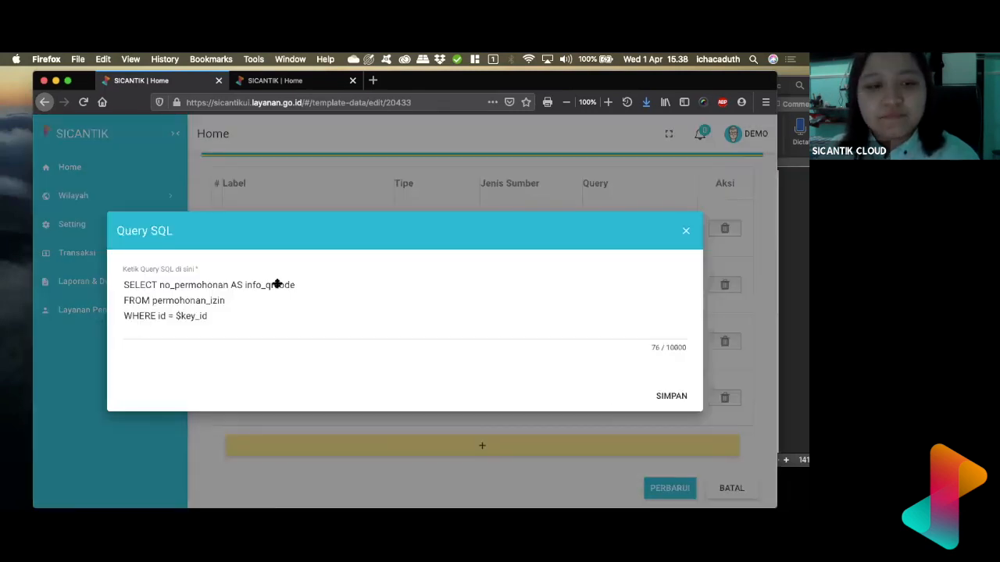
pyautogui.click(159, 286)
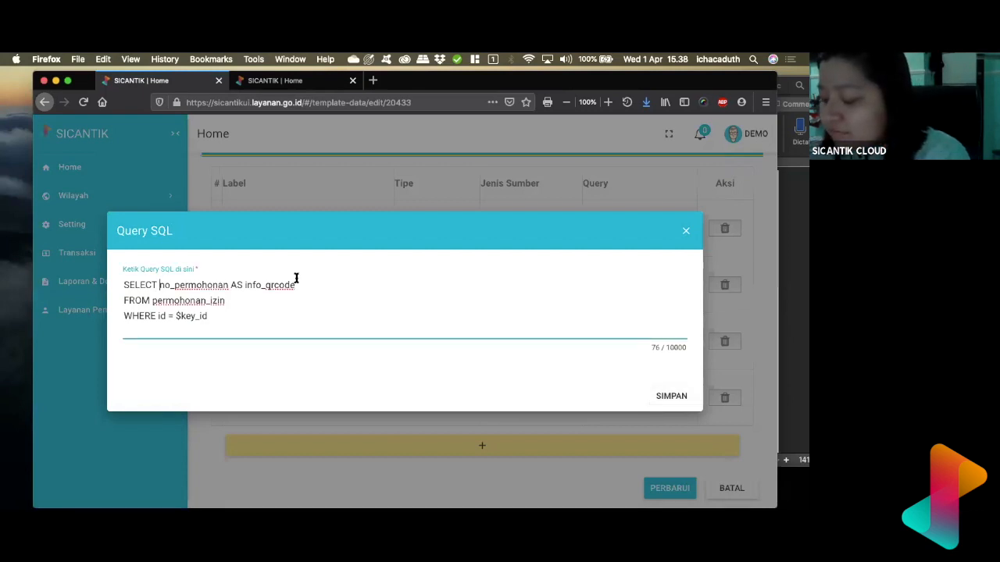
pyautogui.write('`Np\\')
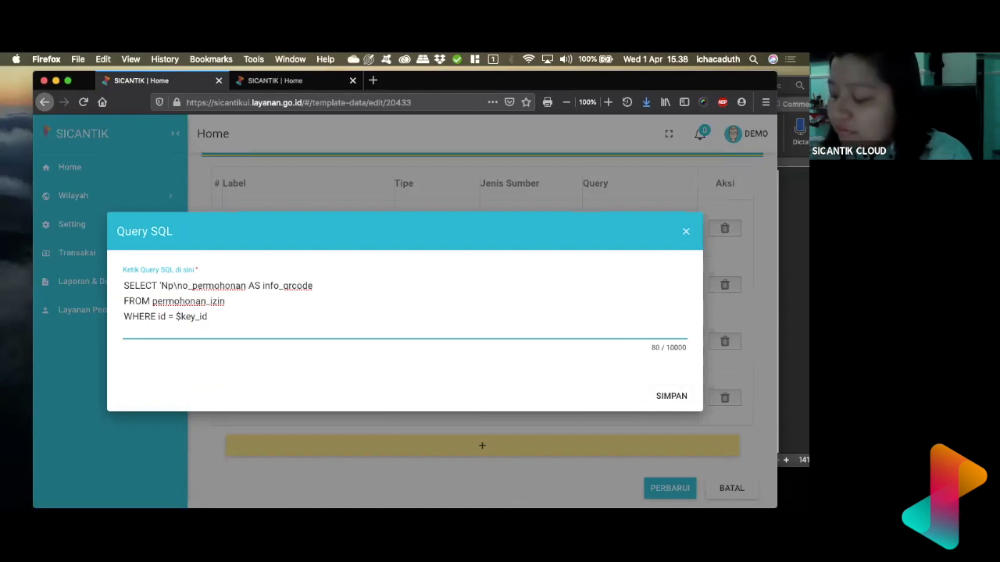
pyautogui.press('BackSpace')
pyautogui.press('BackSpace')
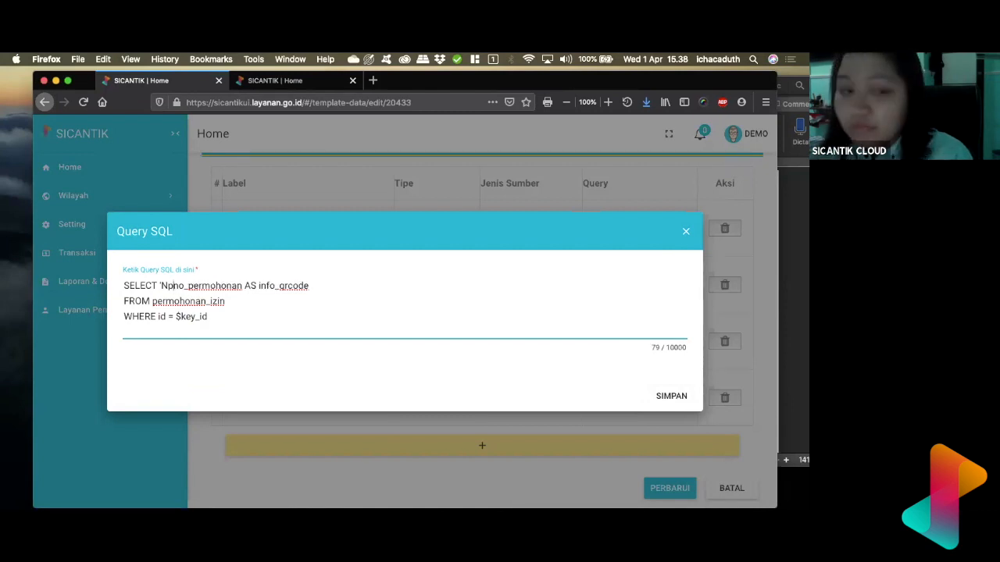
pyautogui.write('o.')
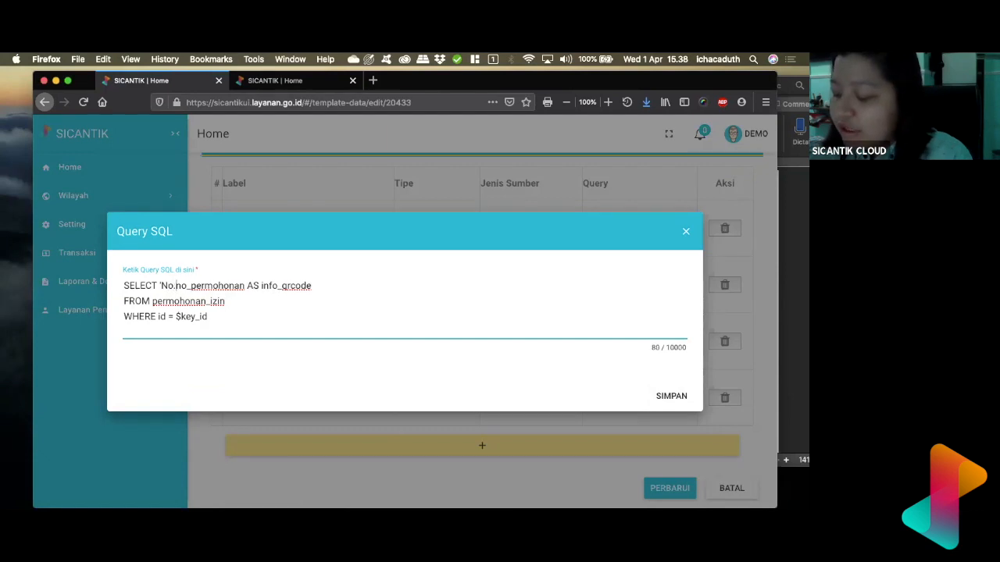
pyautogui.write(" '")
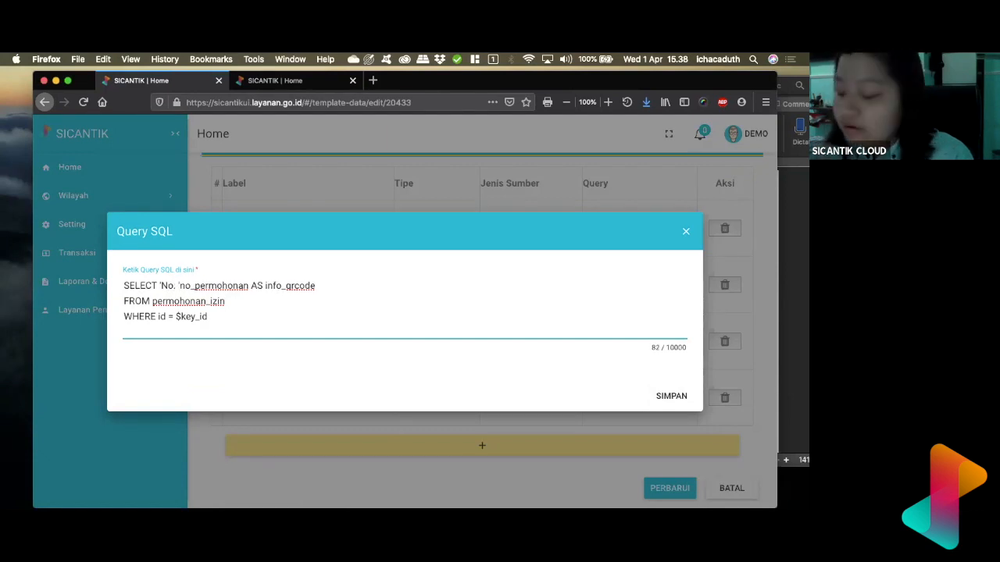
pyautogui.write(' ||')
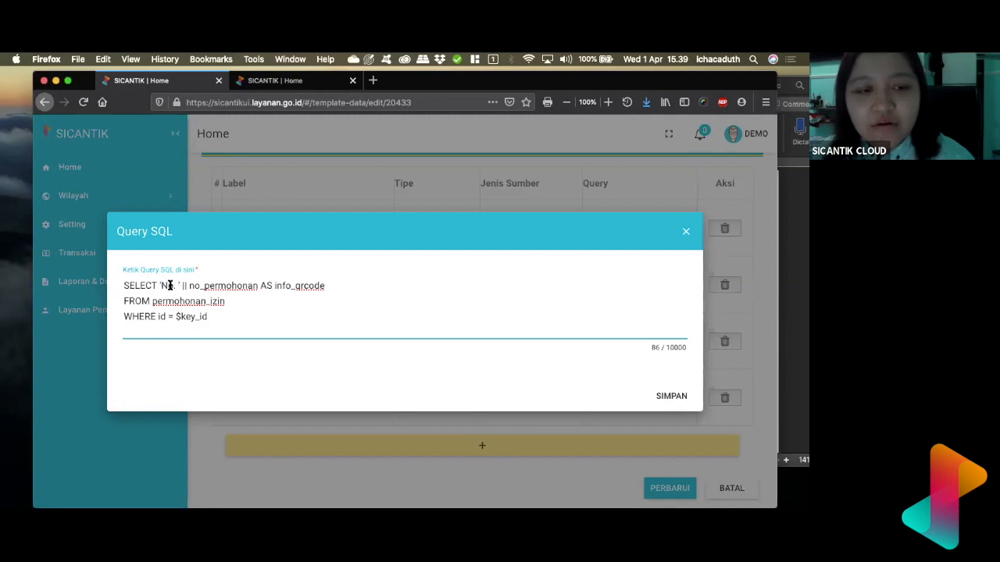
pyautogui.moveTo(163, 286); pyautogui.dragTo(175, 283)
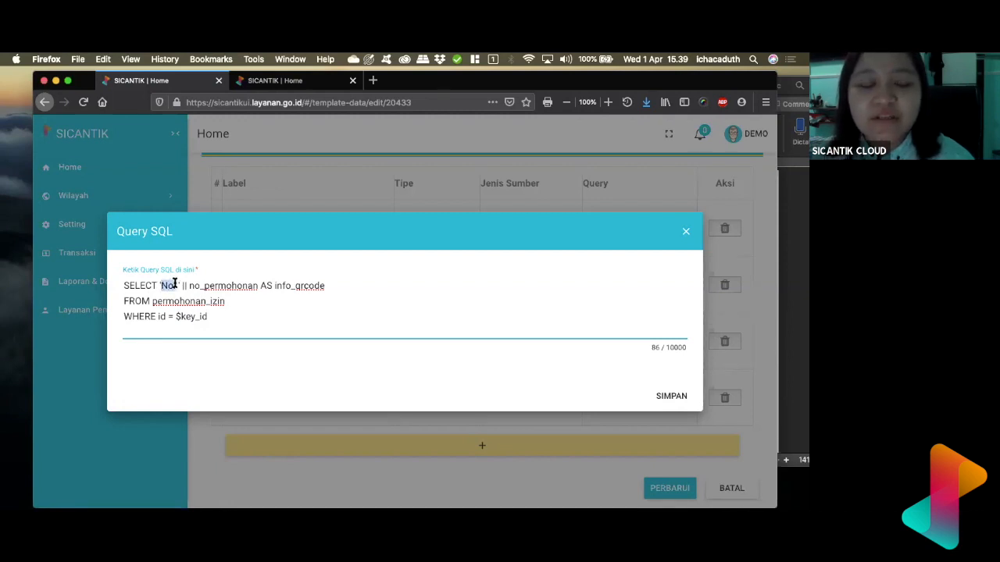
pyautogui.click(177, 284)
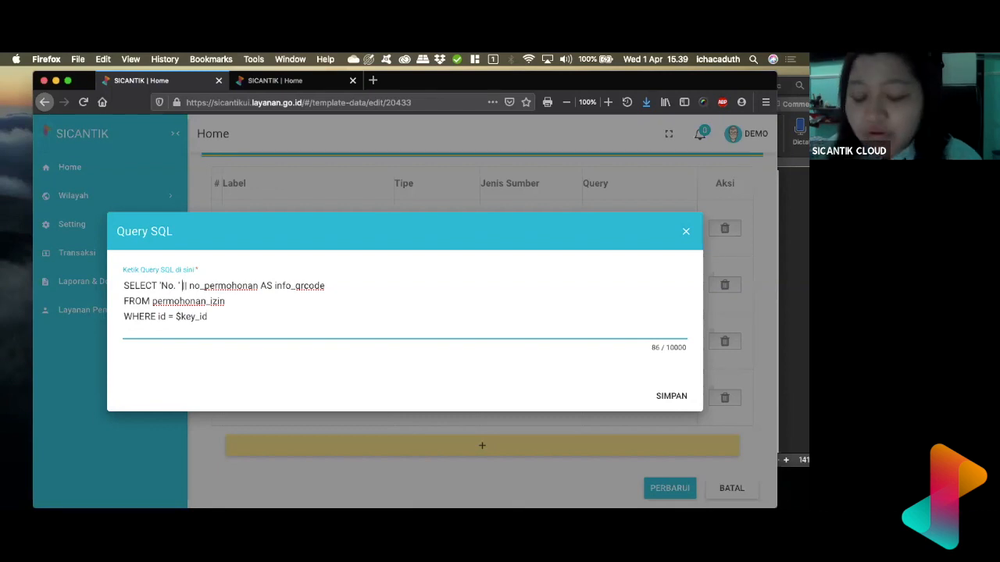
pyautogui.doubleClick(185, 285)
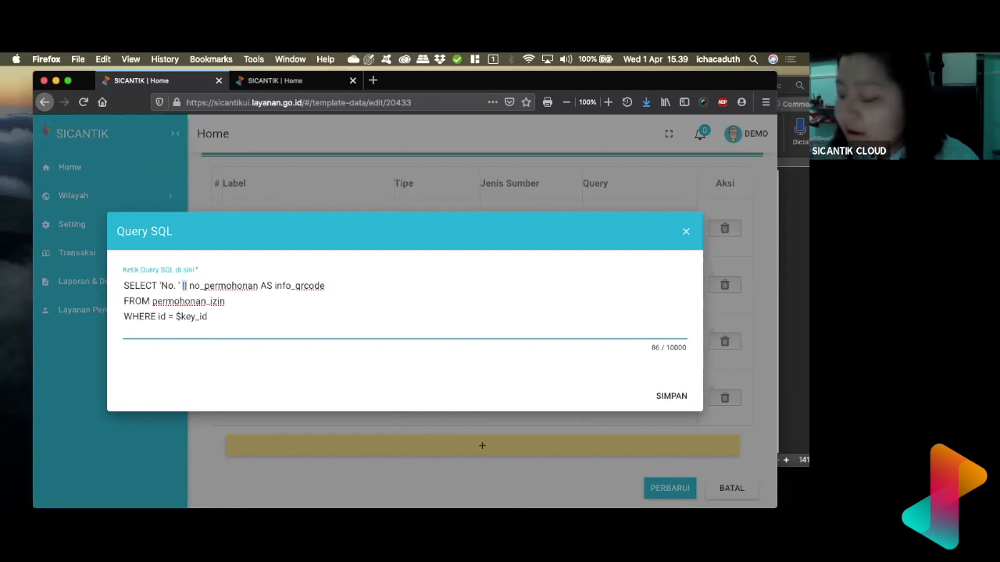
pyautogui.click(184, 286)
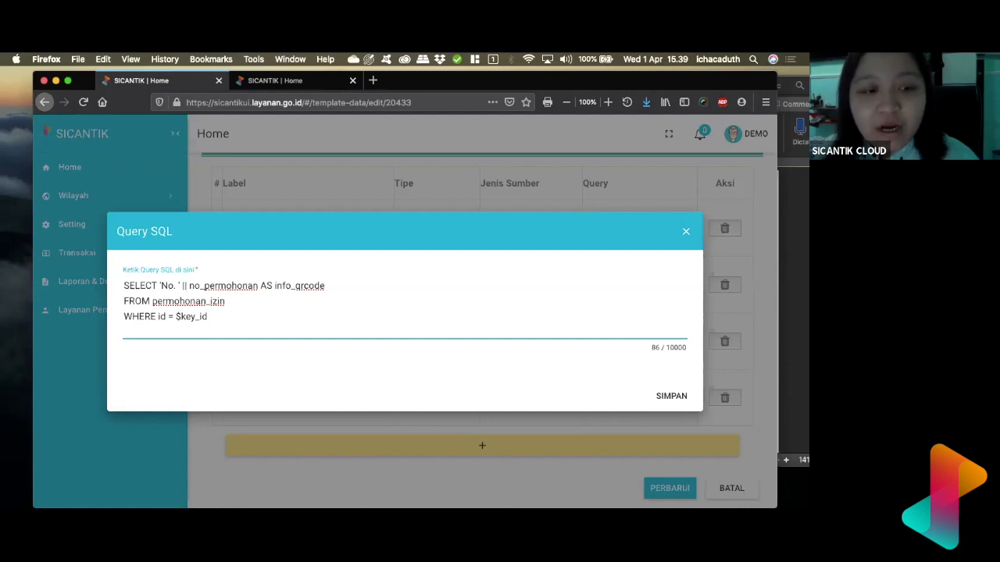
pyautogui.click(676, 398)
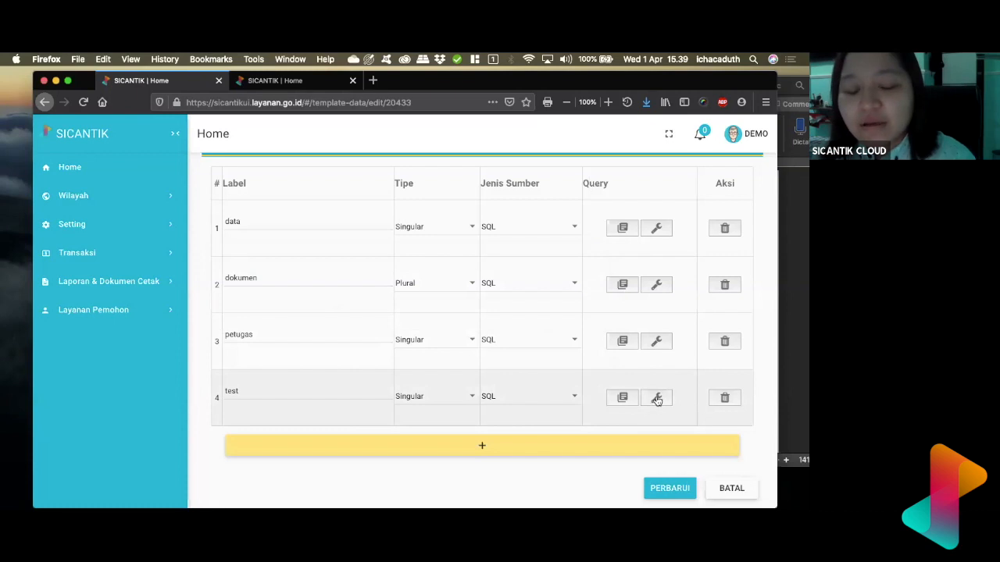
# Step: Rerun the test with key id 196206, confirm No. 503/020/dpmptsp/III/2020, then return to Word
pyautogui.click(656, 398)
pyautogui.click(225, 227)
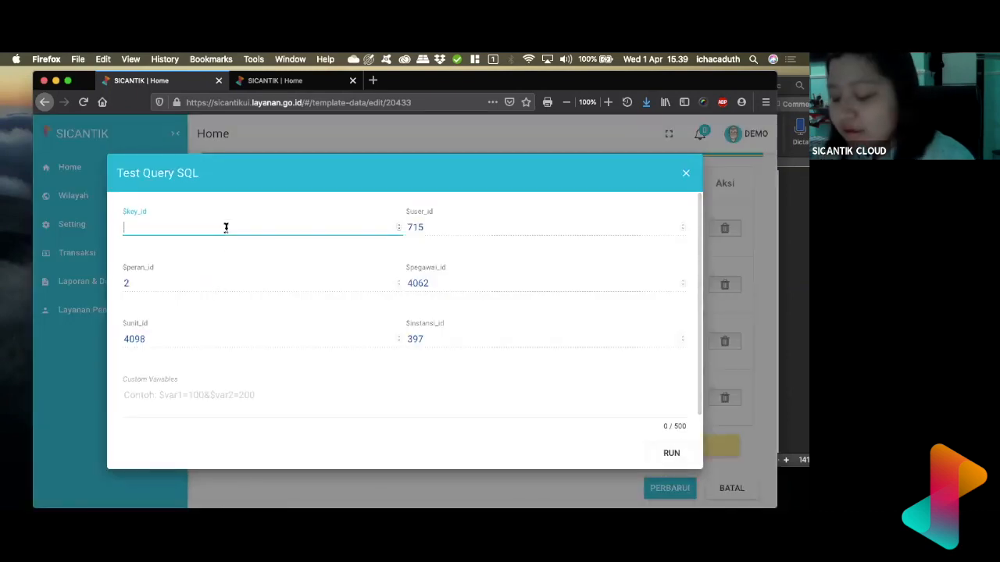
pyautogui.write('196206')
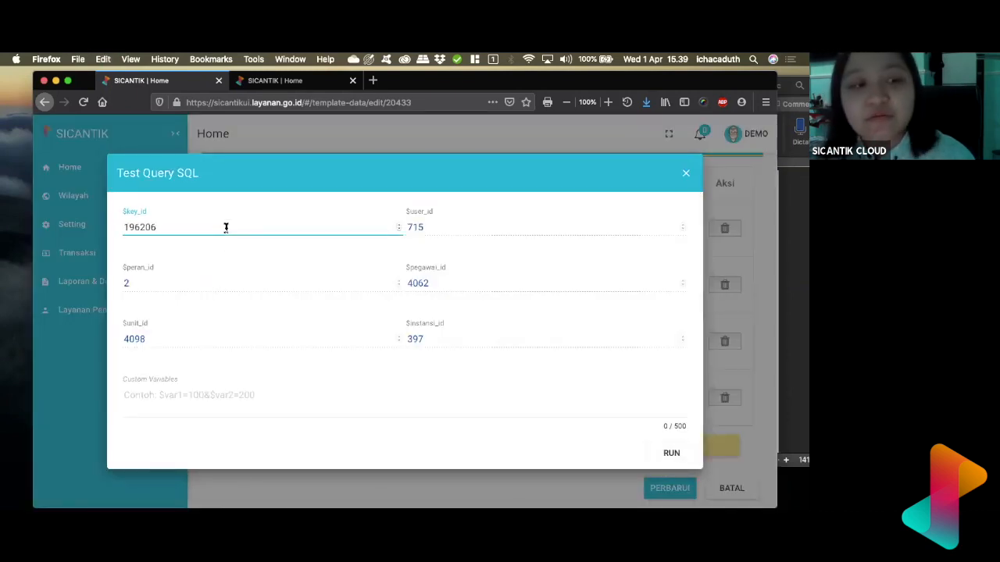
pyautogui.click(673, 453)
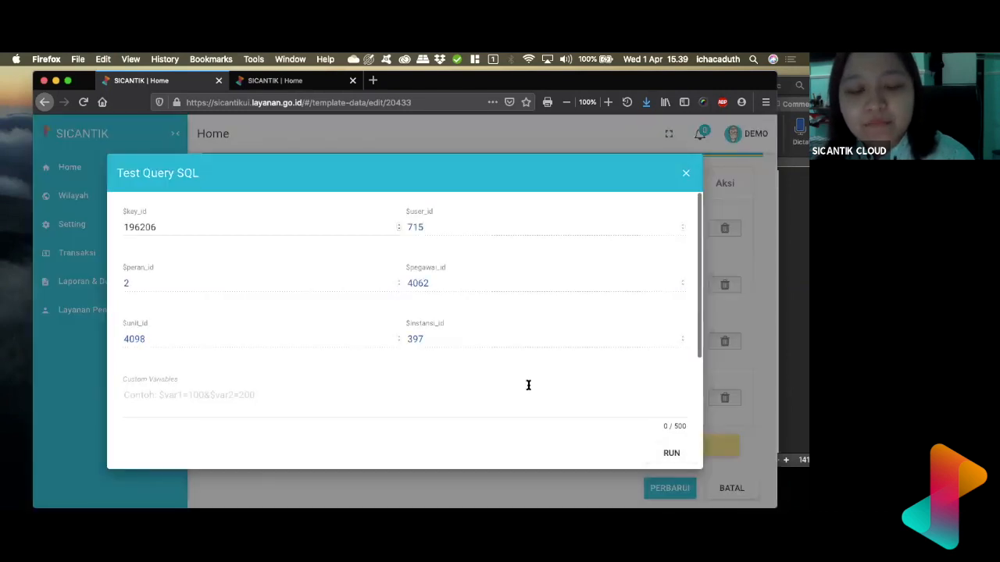
pyautogui.scroll(-2, 527, 385)
pyautogui.scroll(-2, 528, 385)
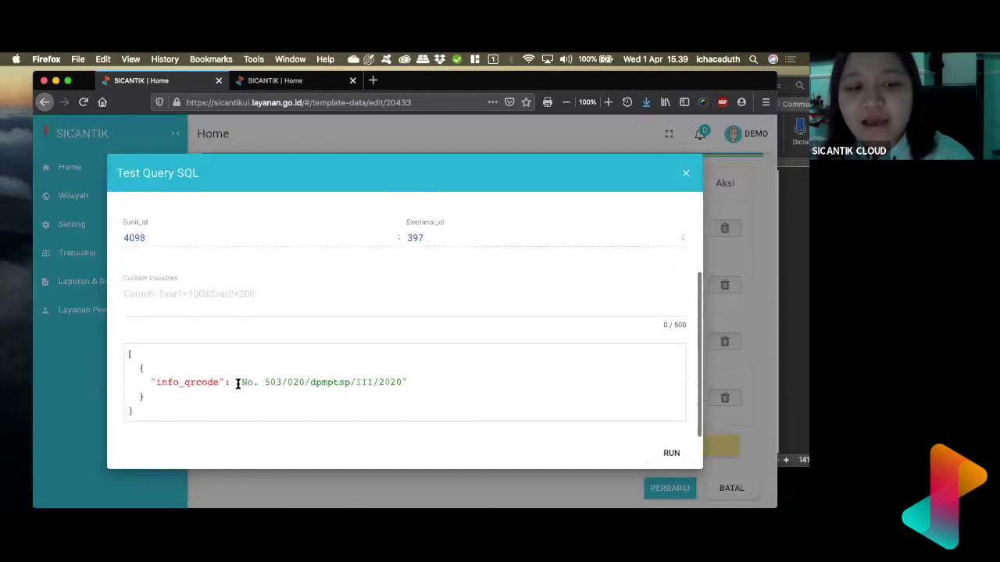
pyautogui.moveTo(235, 382); pyautogui.dragTo(404, 379)
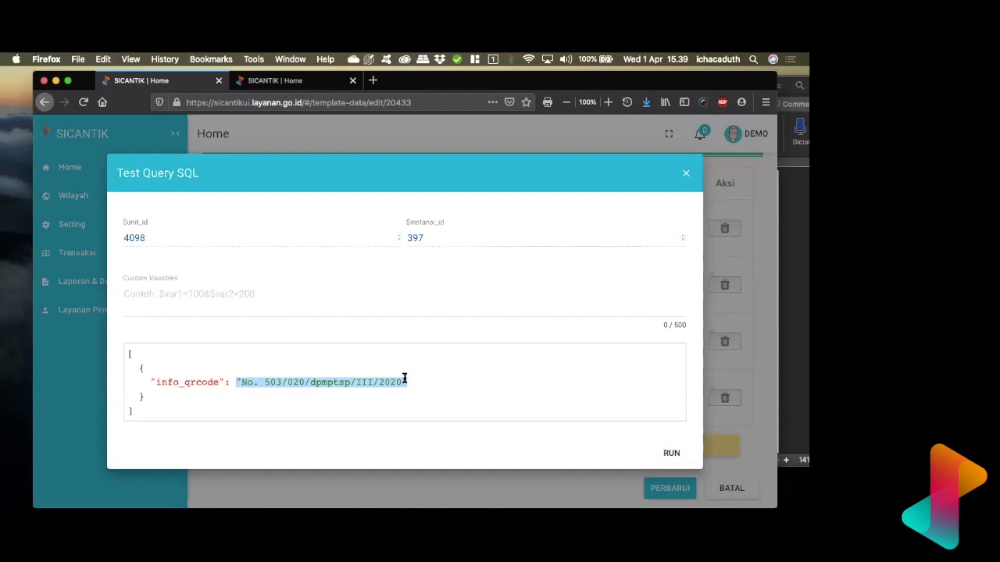
pyautogui.click(684, 175)
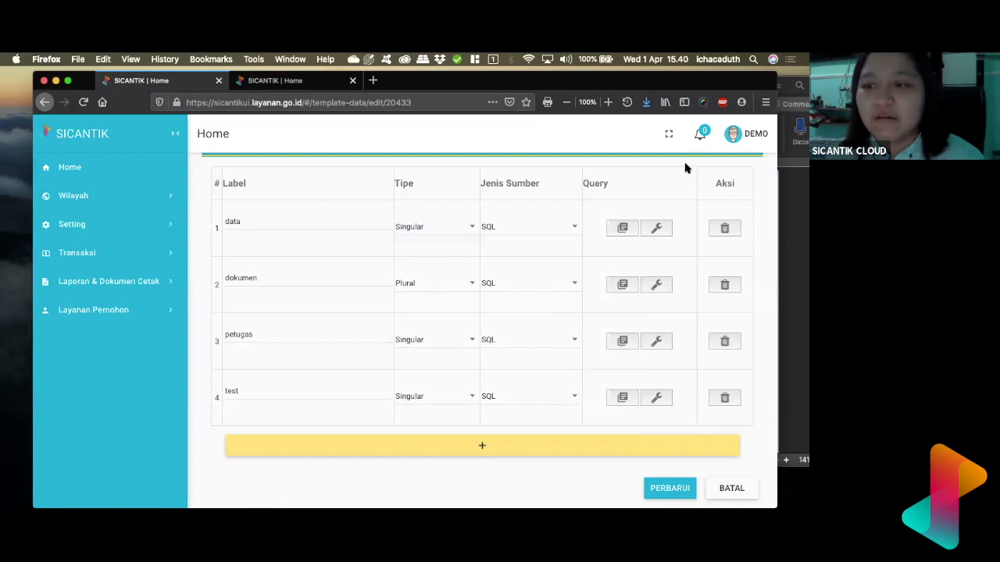
pyautogui.click(803, 188)
pyautogui.scroll(-3, 438, 381)
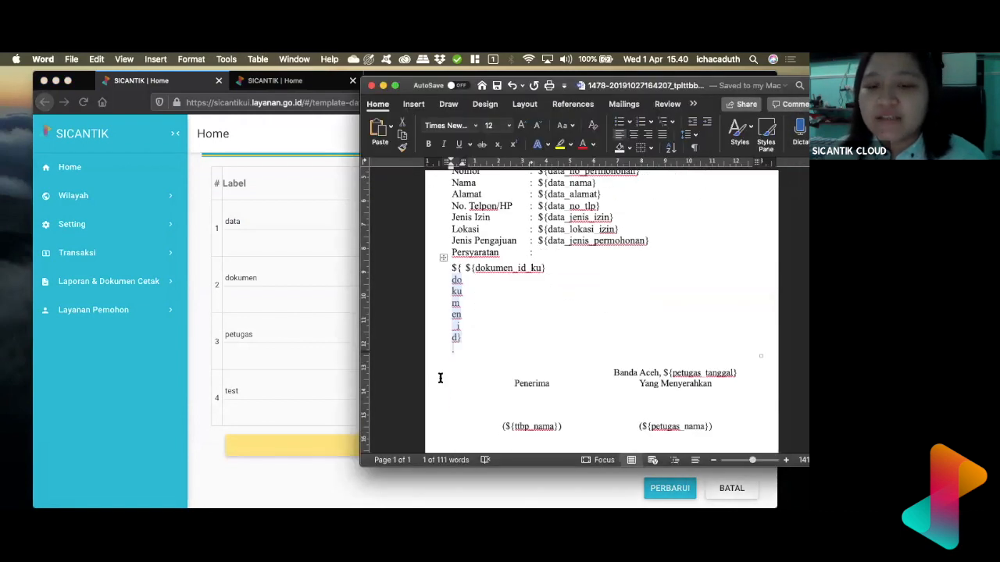
pyautogui.scroll(-3, 438, 381)
pyautogui.click(473, 393)
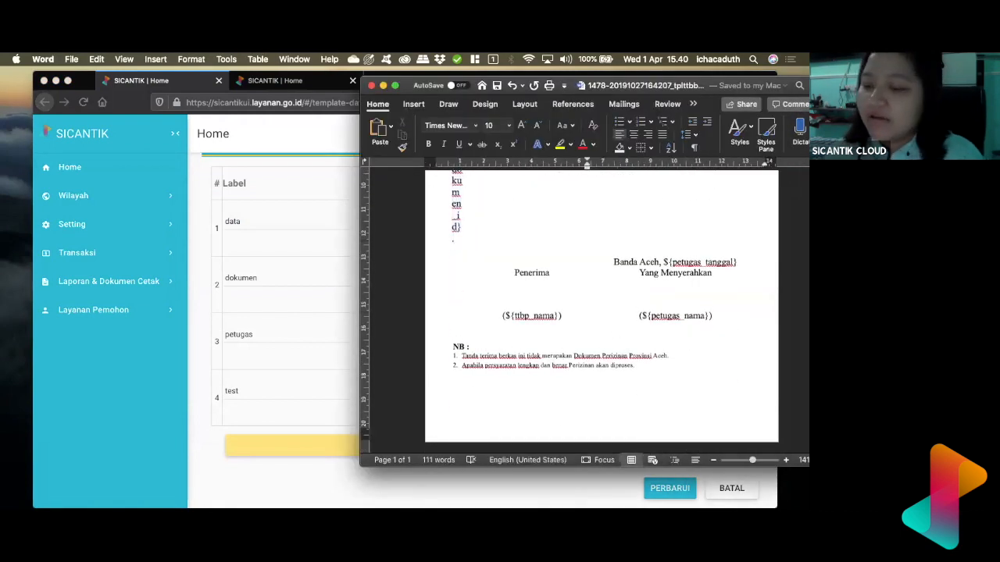
pyautogui.write('t')
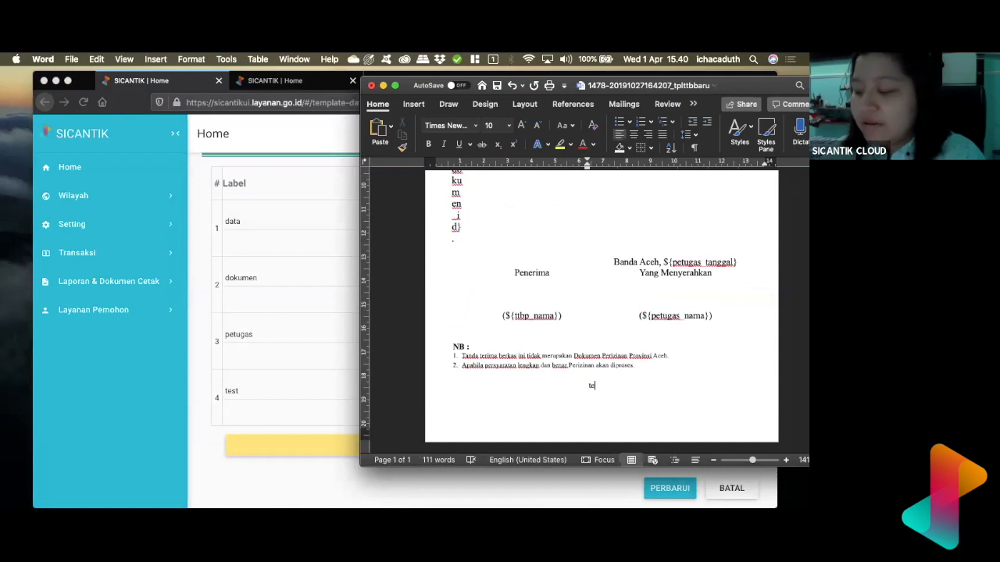
pyautogui.press('BackSpace')
pyautogui.write('${test')
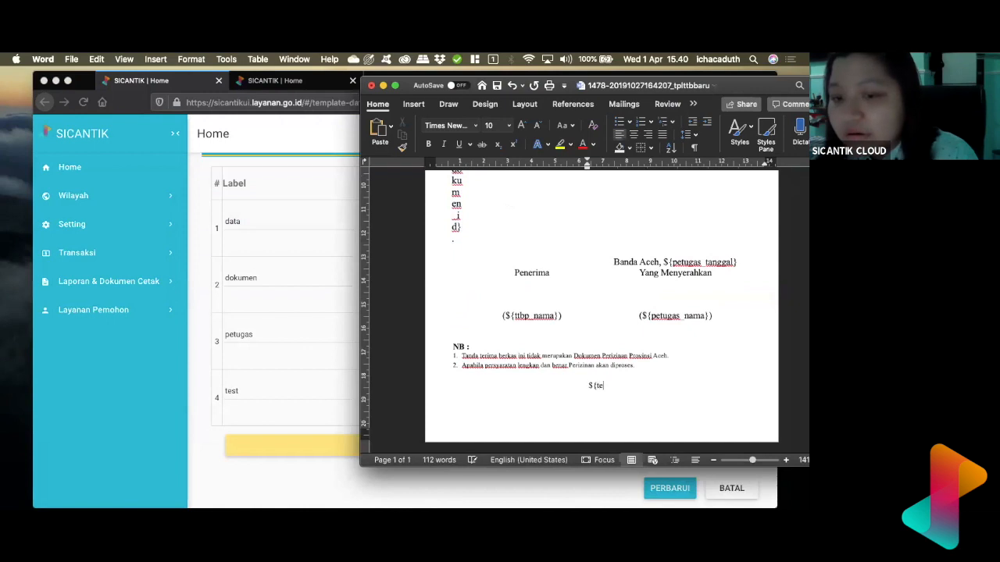
pyautogui.press('BackSpace')
pyautogui.press('BackSpace')
pyautogui.write('st_info_q')
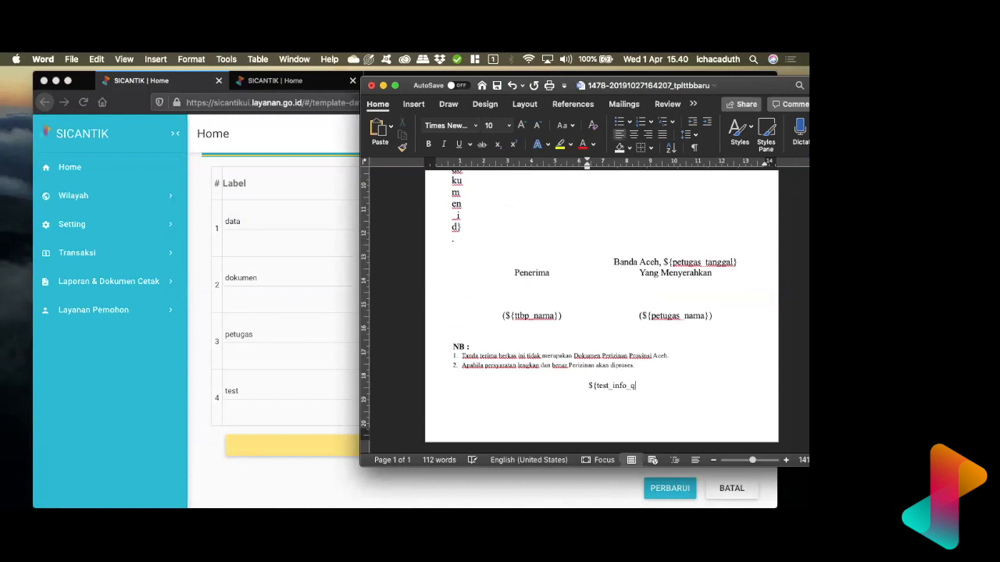
pyautogui.write('rcode}')
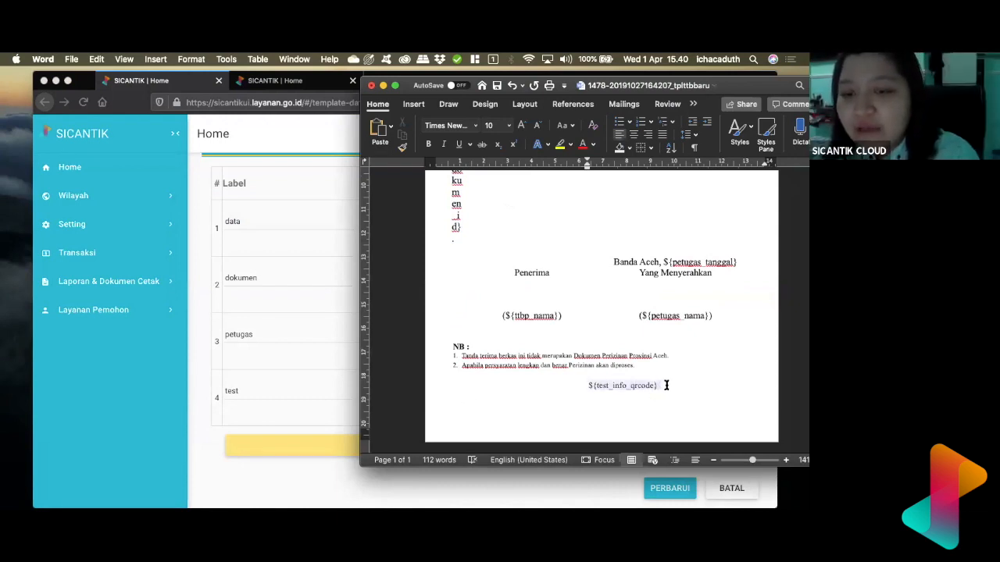
pyautogui.moveTo(664, 385); pyautogui.dragTo(588, 385)
pyautogui.click(651, 149)
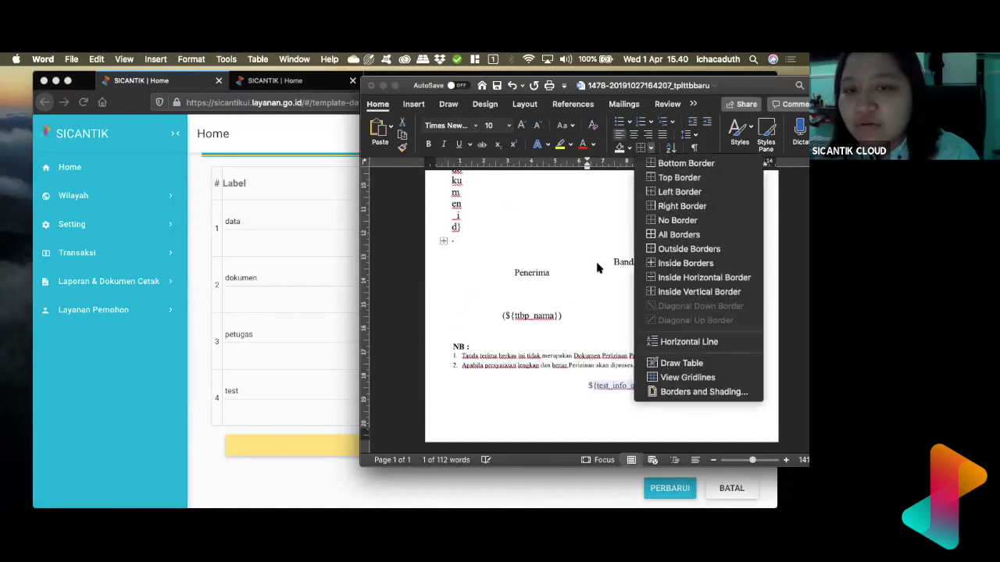
pyautogui.click(600, 394)
pyautogui.rightClick(590, 385)
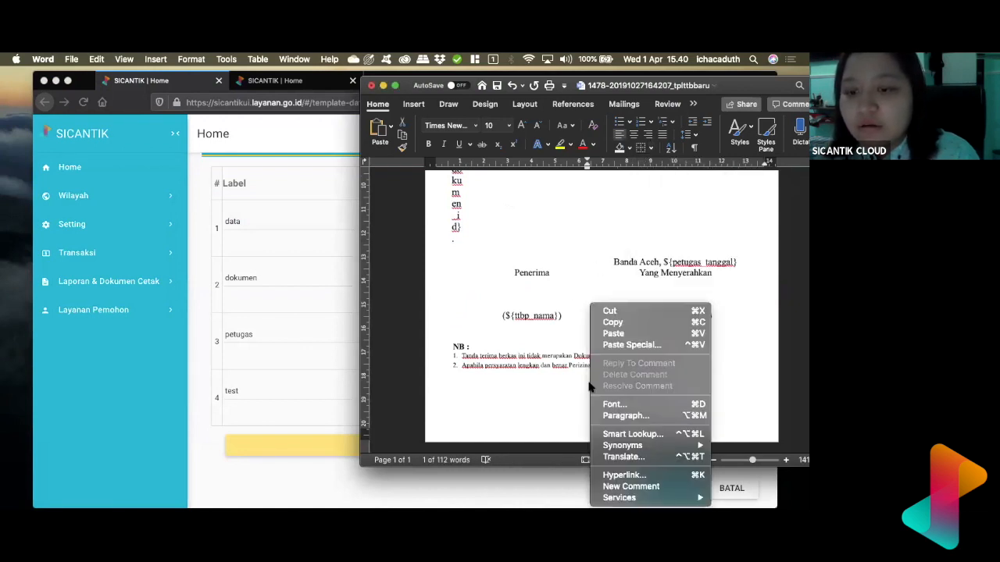
pyautogui.click(545, 421)
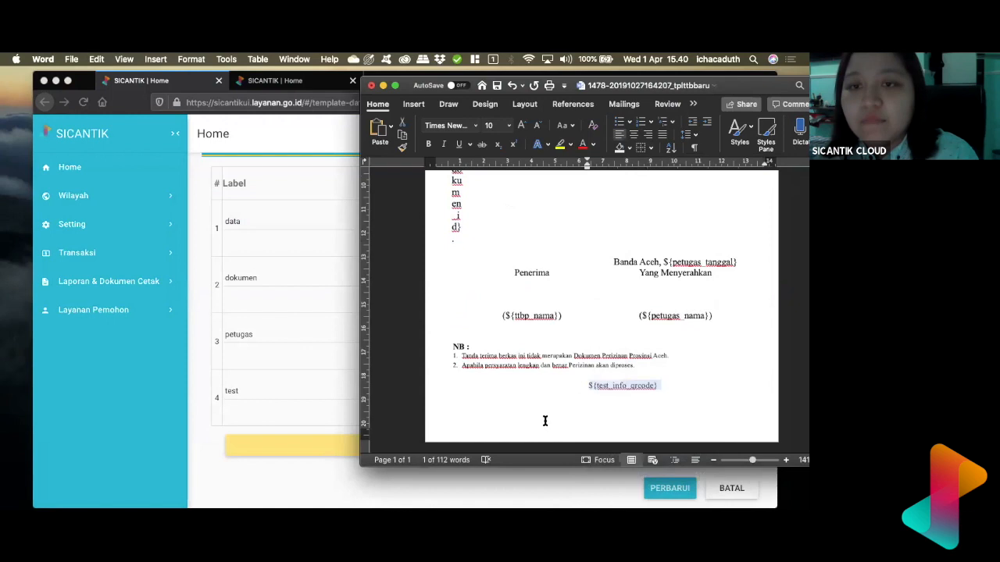
pyautogui.moveTo(735, 88); pyautogui.dragTo(684, 124)
# Step: Insert a 1x1 table below the NB notes in the Word receipt template
pyautogui.click(364, 140)
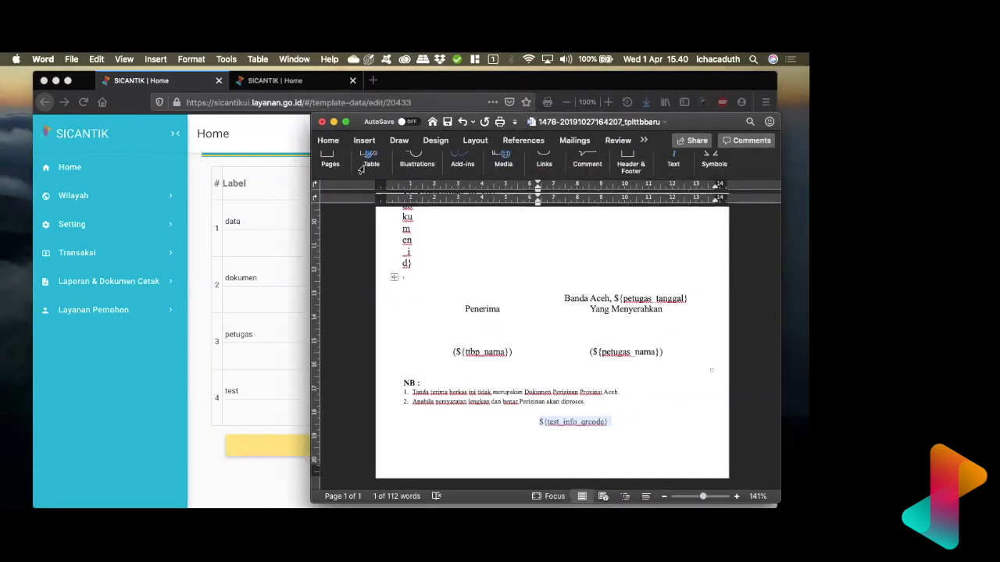
pyautogui.click(364, 140)
pyautogui.click(364, 139)
pyautogui.click(369, 164)
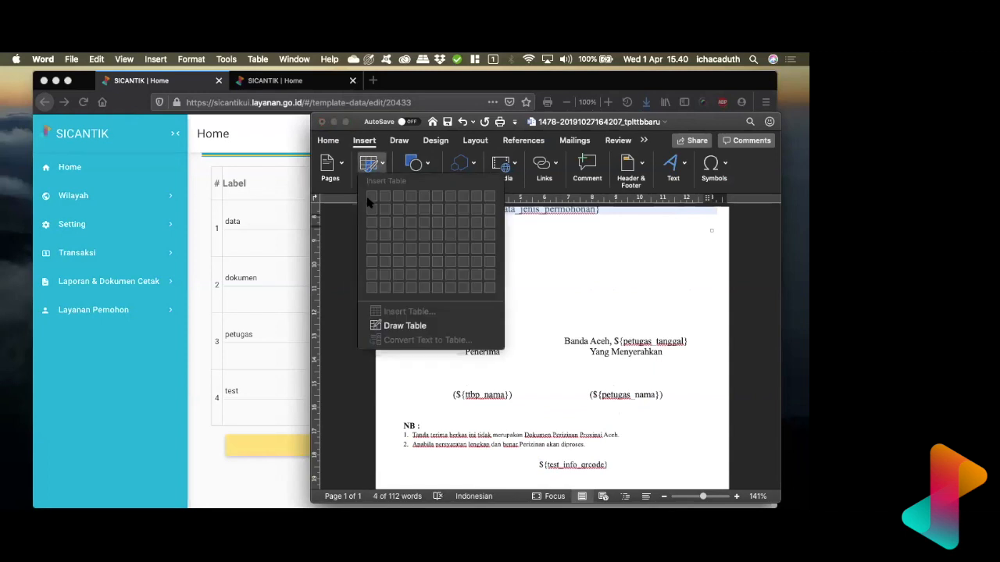
pyautogui.moveTo(675, 122); pyautogui.dragTo(652, 100)
pyautogui.click(515, 446)
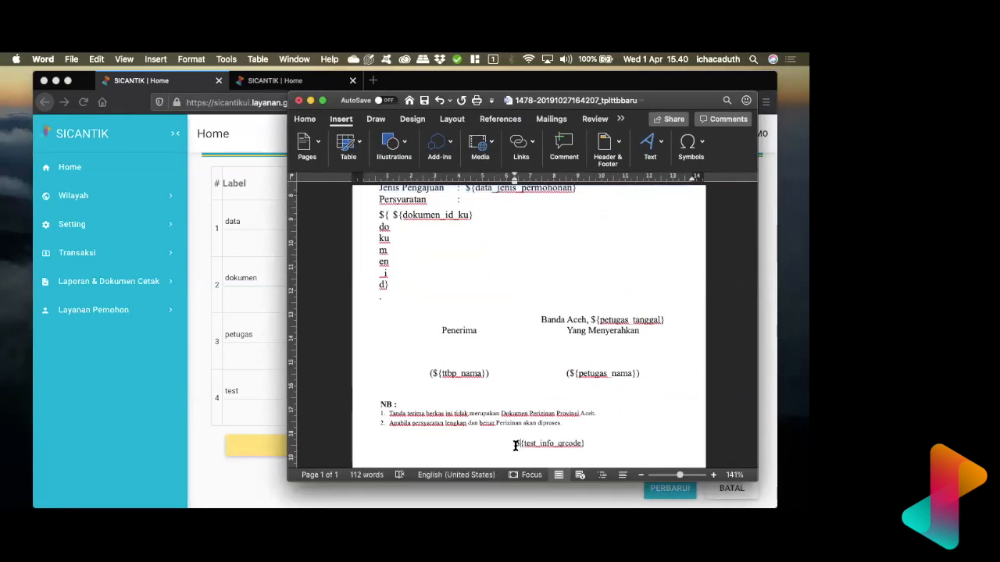
pyautogui.click(340, 119)
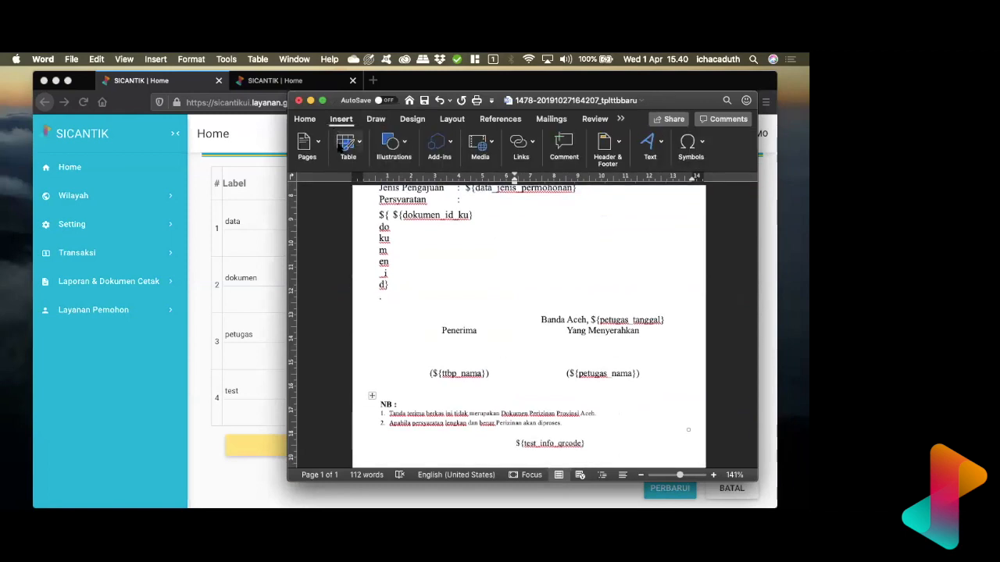
pyautogui.click(345, 141)
pyautogui.click(348, 178)
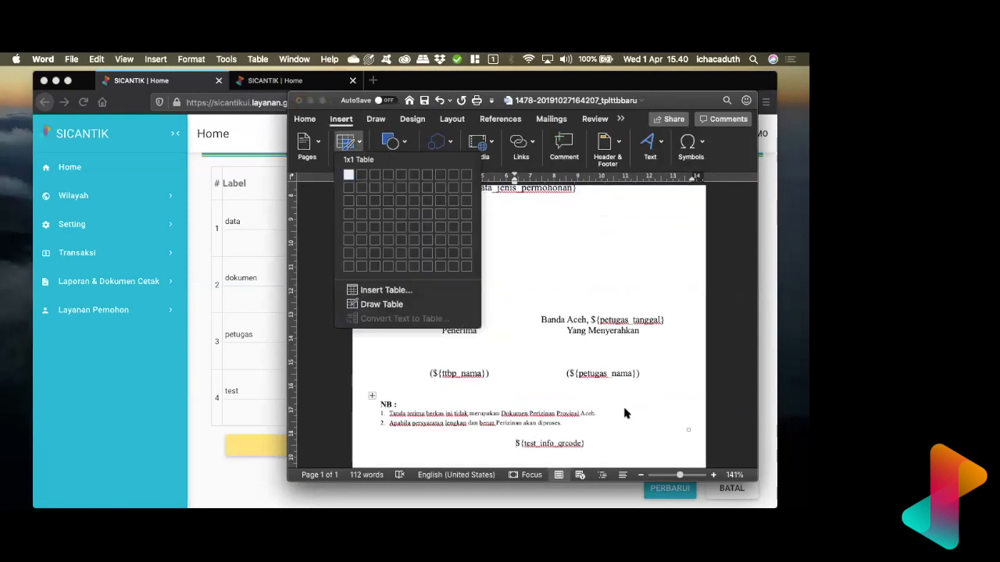
# Step: Move ${test_info_qrcode} into the table cell, widen the table leftward, and reopen the test group's SQL query
pyautogui.scroll(-1, 592, 425)
pyautogui.moveTo(592, 425); pyautogui.dragTo(514, 425)
pyautogui.press('cmd+x')
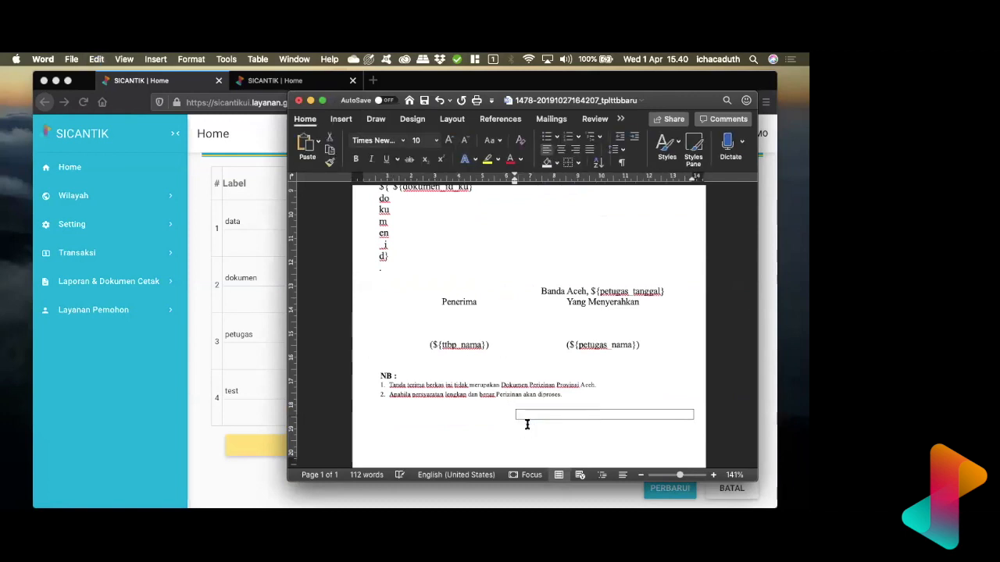
pyautogui.click(528, 414)
pyautogui.press('super+v')
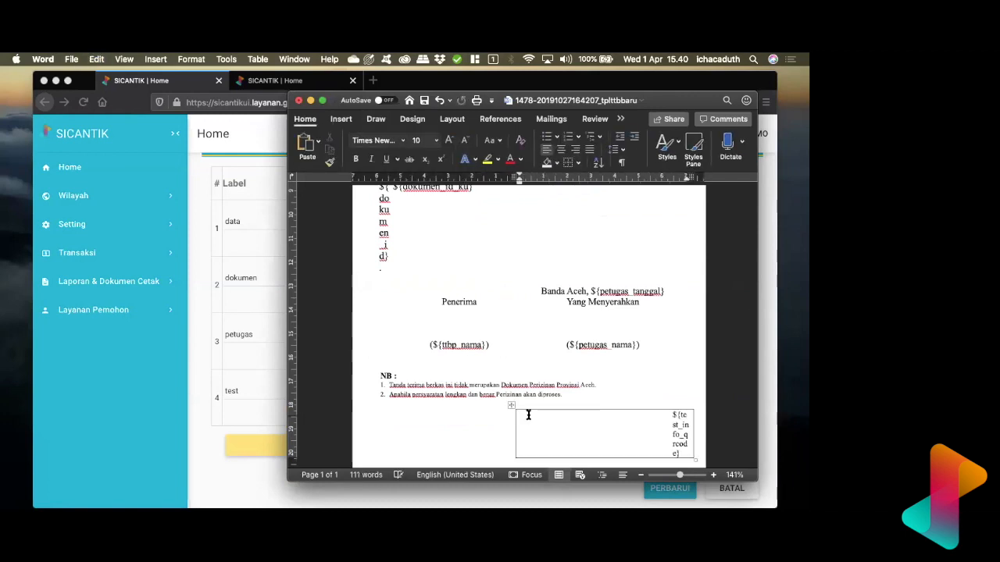
pyautogui.scroll(-2, 528, 415)
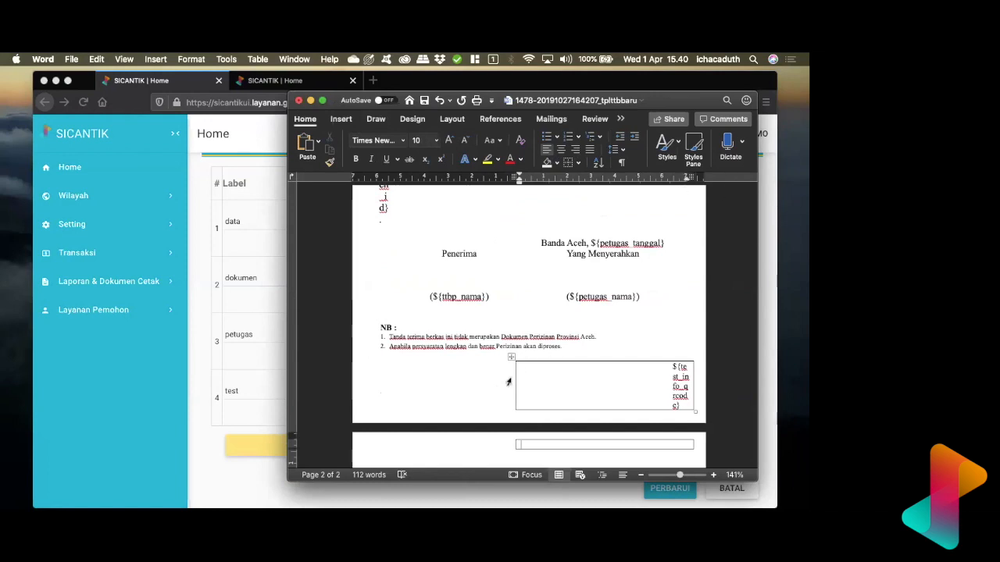
pyautogui.moveTo(515, 375)
pyautogui.mouseDown()
pyautogui.moveTo(418, 385)
pyautogui.moveTo(451, 385)
pyautogui.mouseUp()
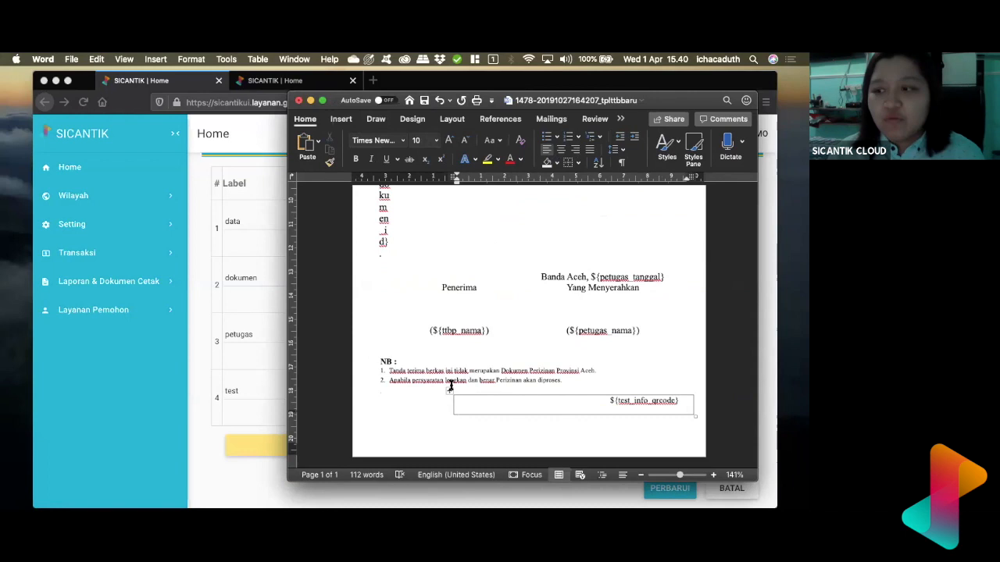
pyautogui.click(249, 401)
pyautogui.click(621, 398)
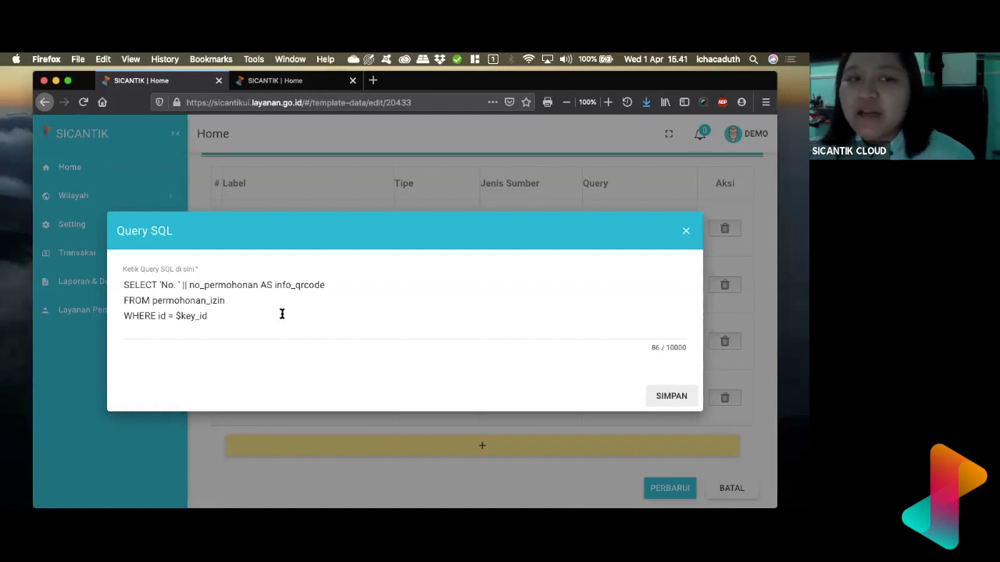
# Step: Review the SELECT 'No. ' || no_permohonan AS info_qrcode query in the Query SQL editor
pyautogui.click(246, 286)
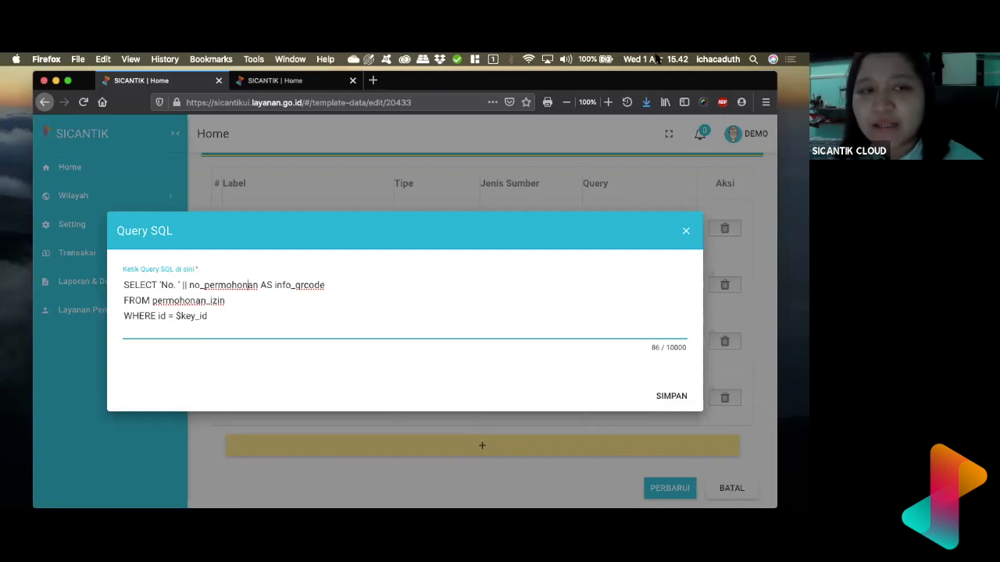
# Step: Search the Kamus Data data dictionary for 'pegawai'
pyautogui.click(273, 80)
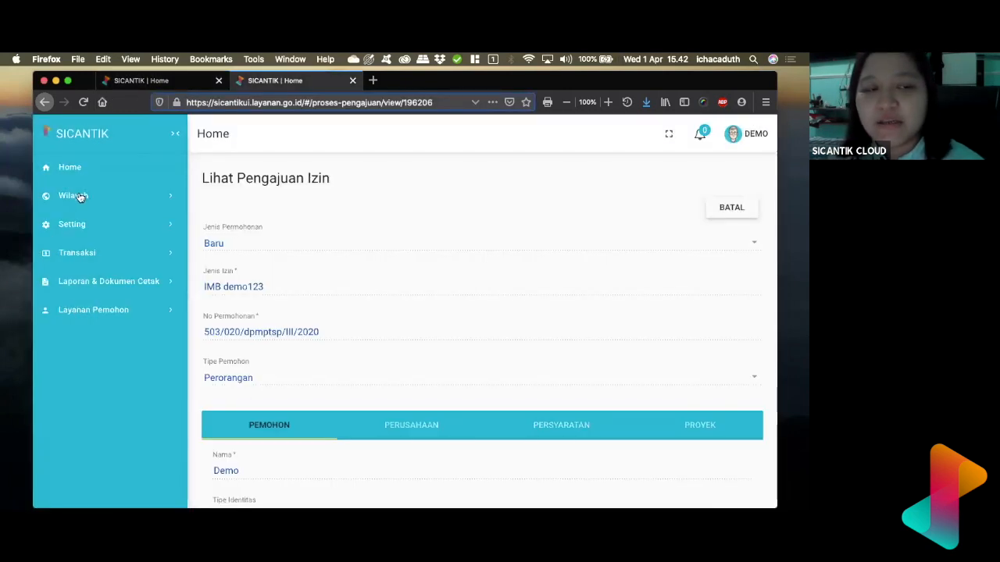
pyautogui.click(72, 227)
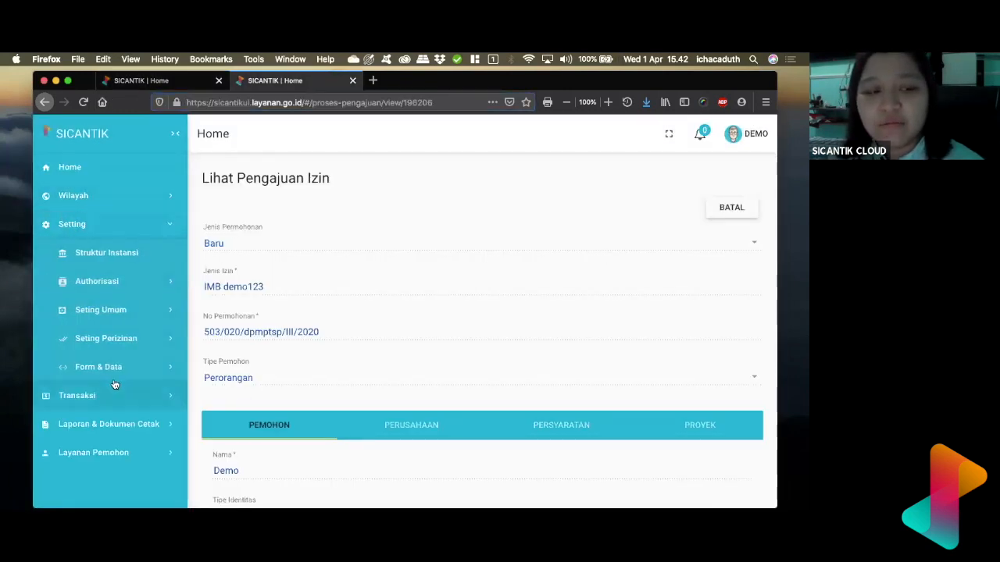
pyautogui.click(117, 367)
pyautogui.scroll(-1, 117, 367)
pyautogui.click(118, 368)
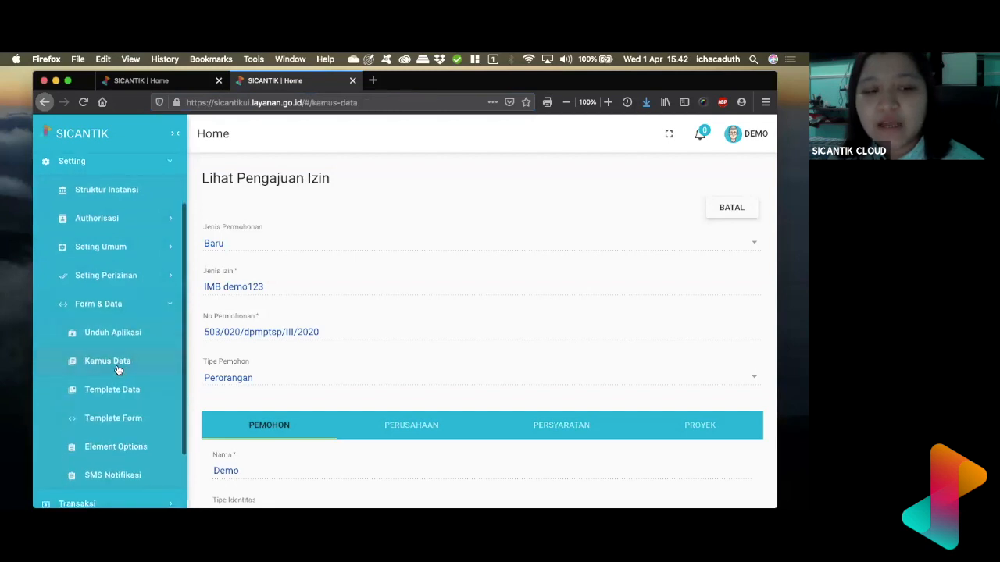
pyautogui.write('pegawai')
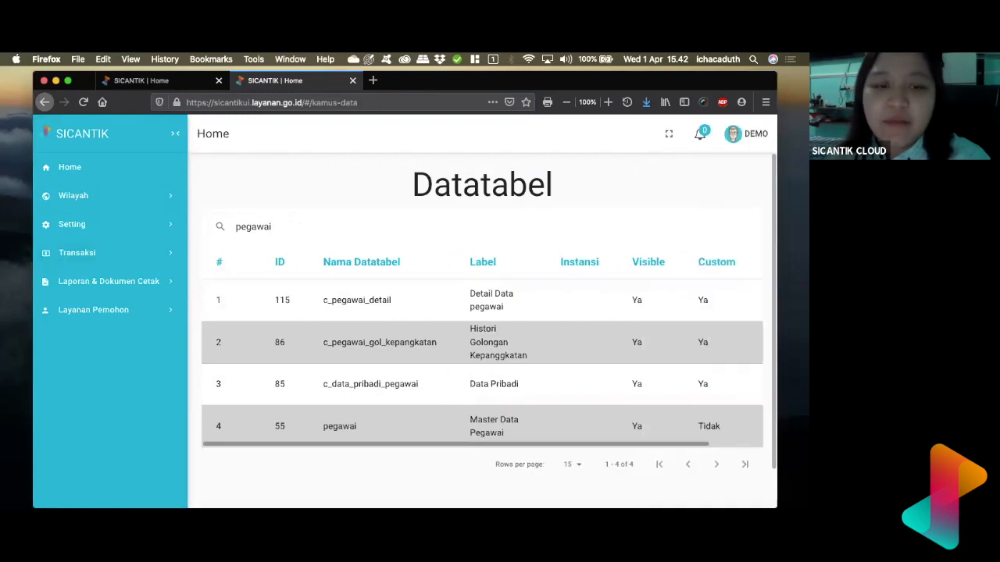
pyautogui.hscroll(2, 548, 445)
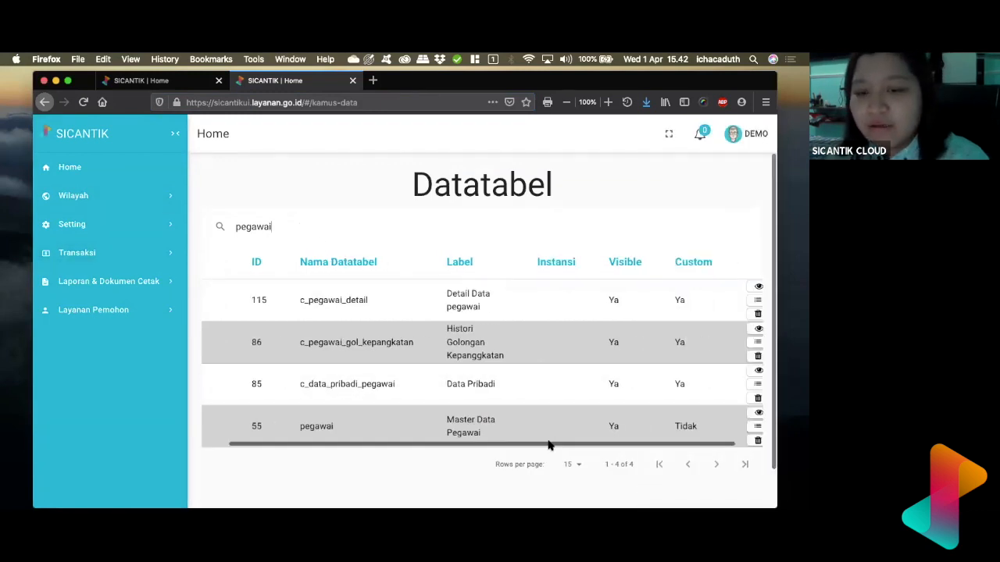
pyautogui.hscroll(-2, 548, 445)
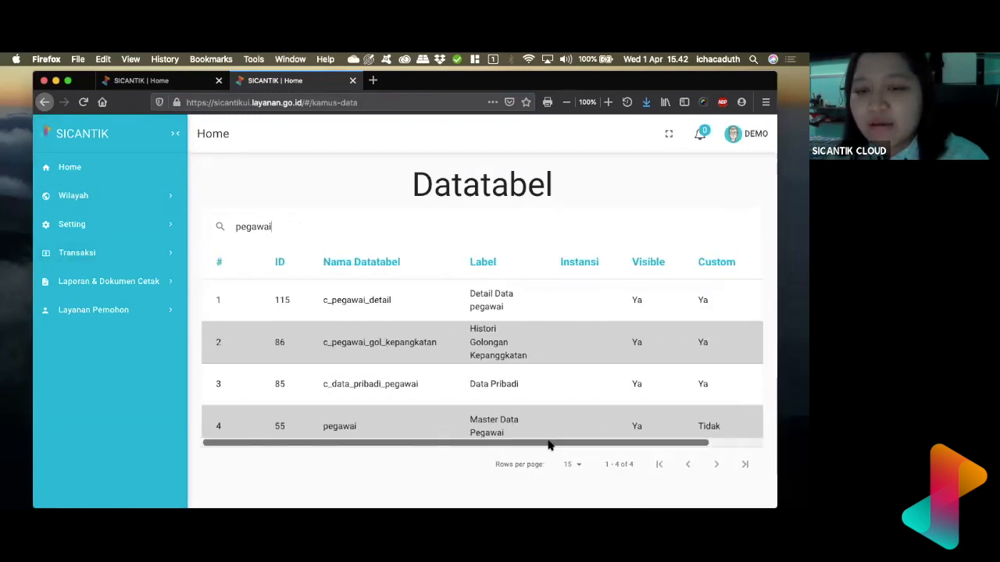
pyautogui.hscroll(2, 713, 409)
# Step: Open the pegawai table entry (Master Data Pegawai) and scroll through its Data Kolom columns
pyautogui.click(735, 414)
pyautogui.scroll(-3, 353, 368)
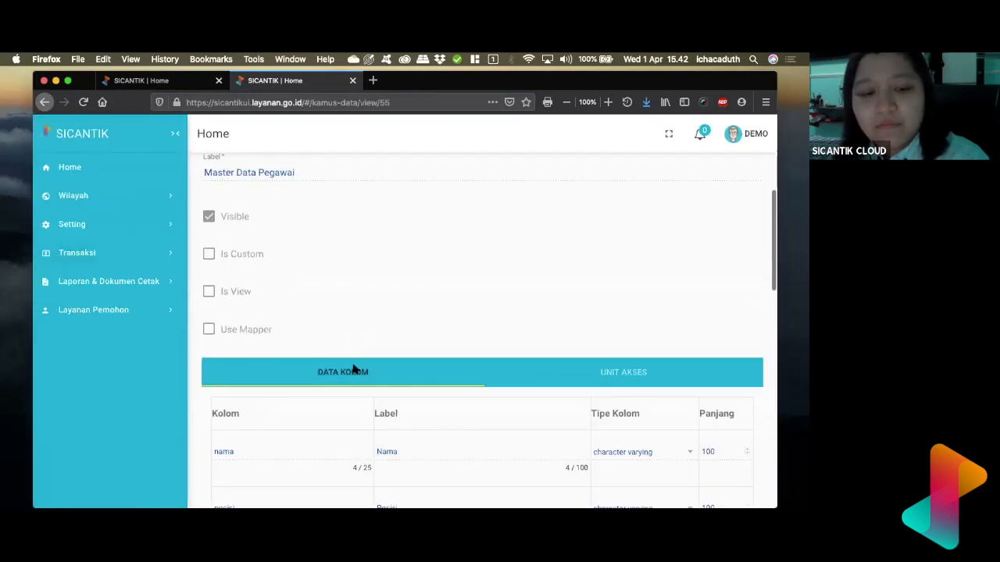
pyautogui.scroll(-3, 353, 369)
pyautogui.scroll(-3, 259, 476)
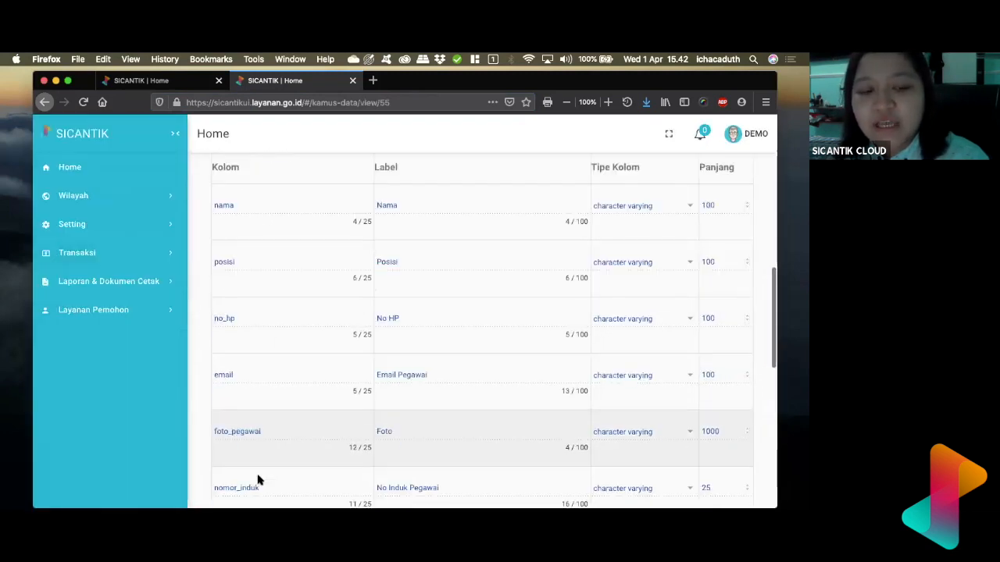
pyautogui.scroll(-3, 259, 480)
pyautogui.scroll(3, 259, 480)
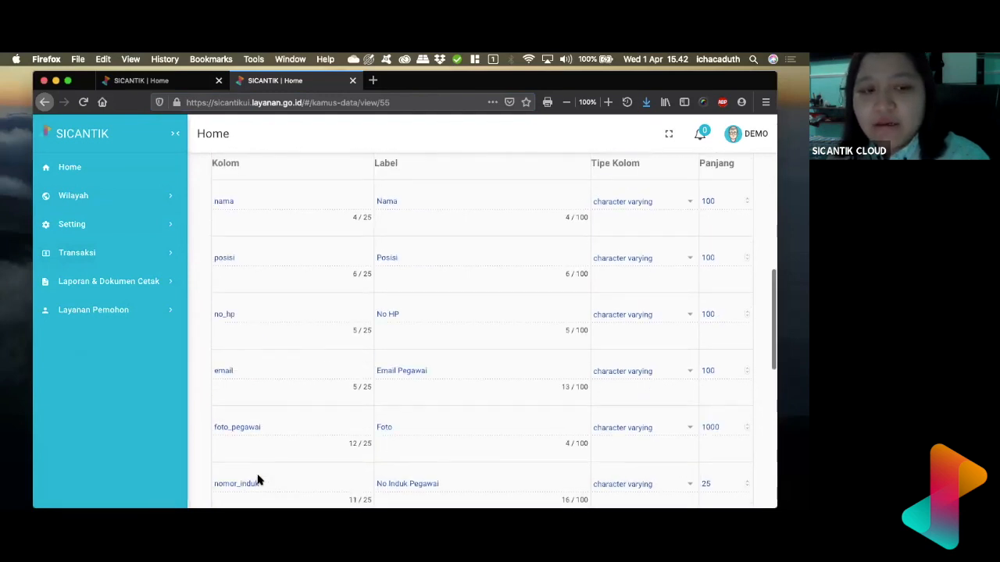
pyautogui.scroll(4, 258, 480)
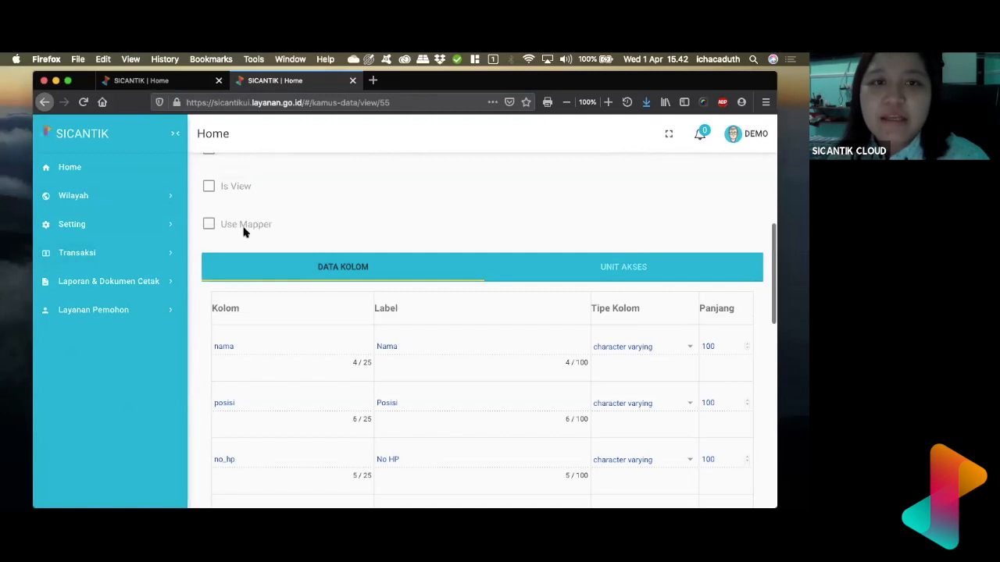
pyautogui.scroll(4, 244, 231)
pyautogui.scroll(2, 243, 231)
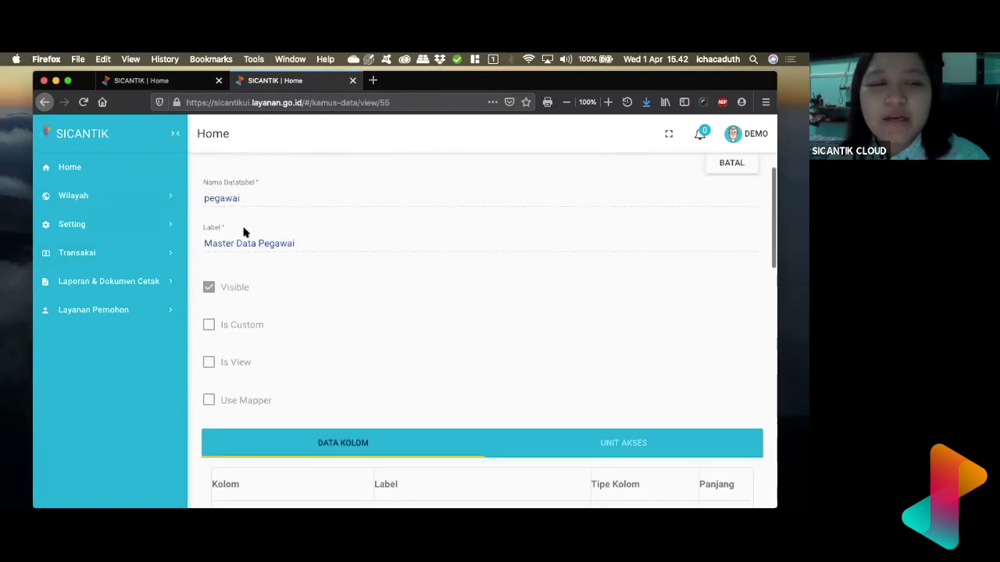
pyautogui.click(143, 223)
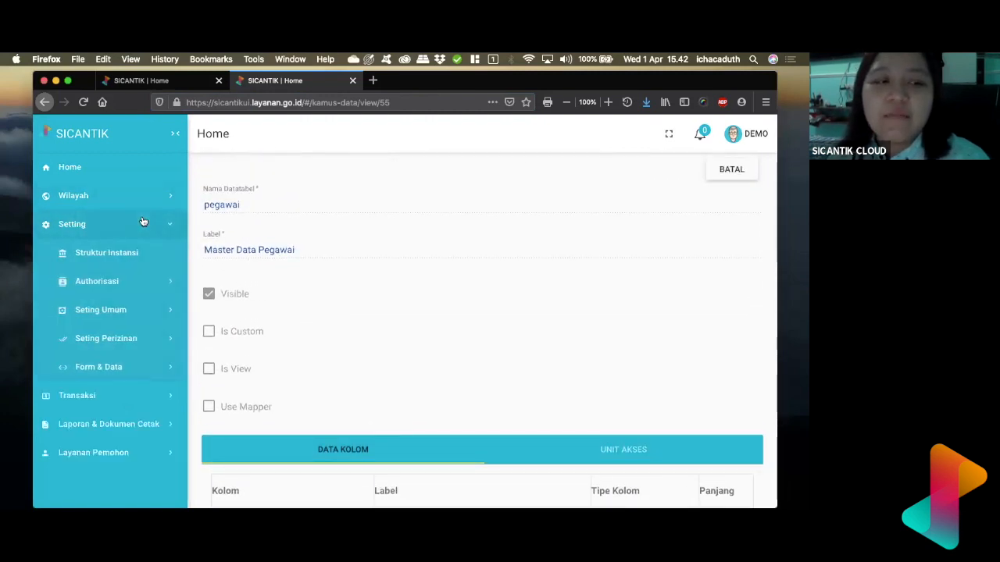
# Step: Go back to the data dictionary list and filter it by 'master' instead of 'pengguna'
pyautogui.click(714, 167)
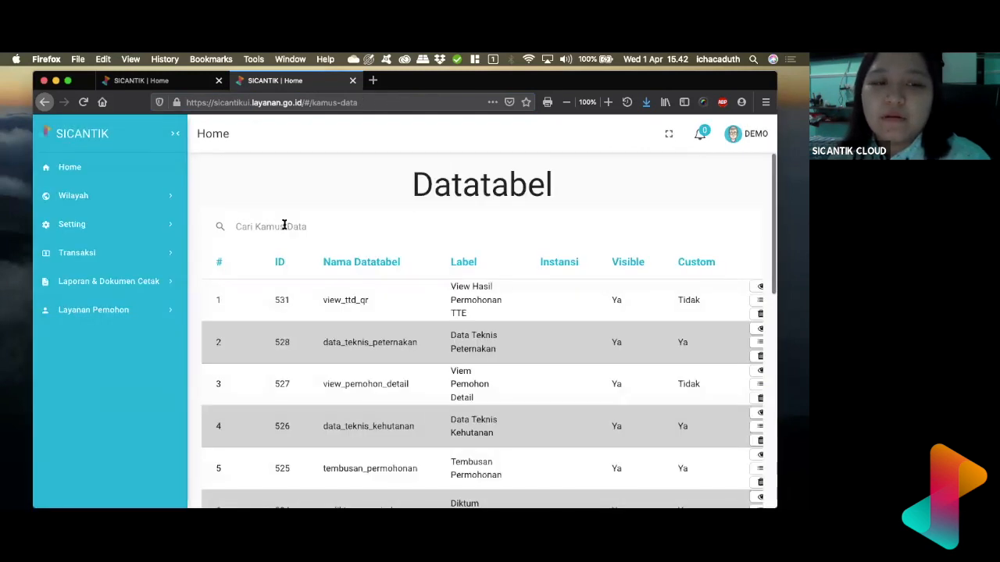
pyautogui.click(284, 226)
pyautogui.write('pengguna')
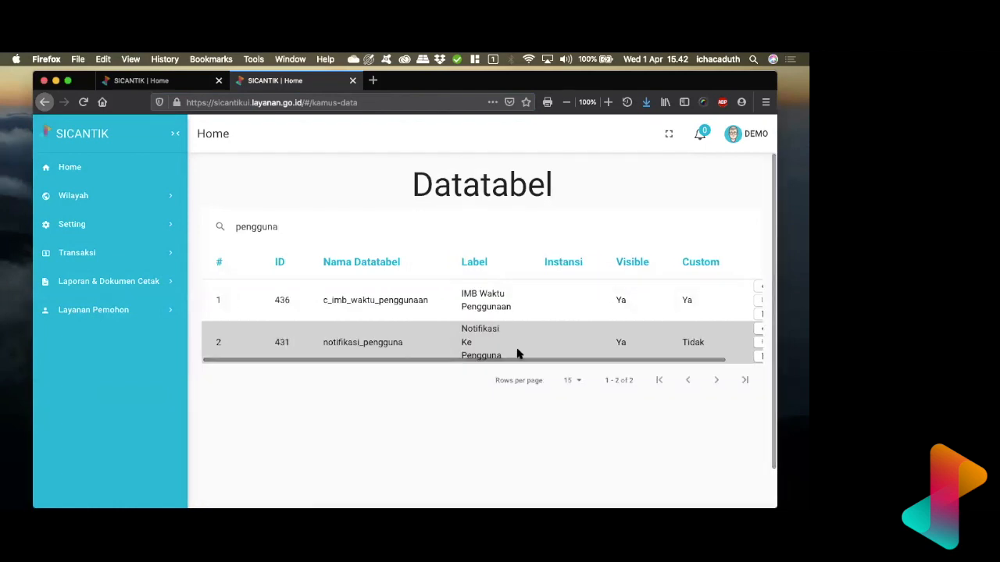
pyautogui.press('BackSpace')
pyautogui.press('BackSpace')
pyautogui.press('BackSpace')
pyautogui.press('BackSpace')
pyautogui.press('BackSpace')
pyautogui.press('BackSpace')
pyautogui.press('BackSpace')
pyautogui.press('BackSpace')
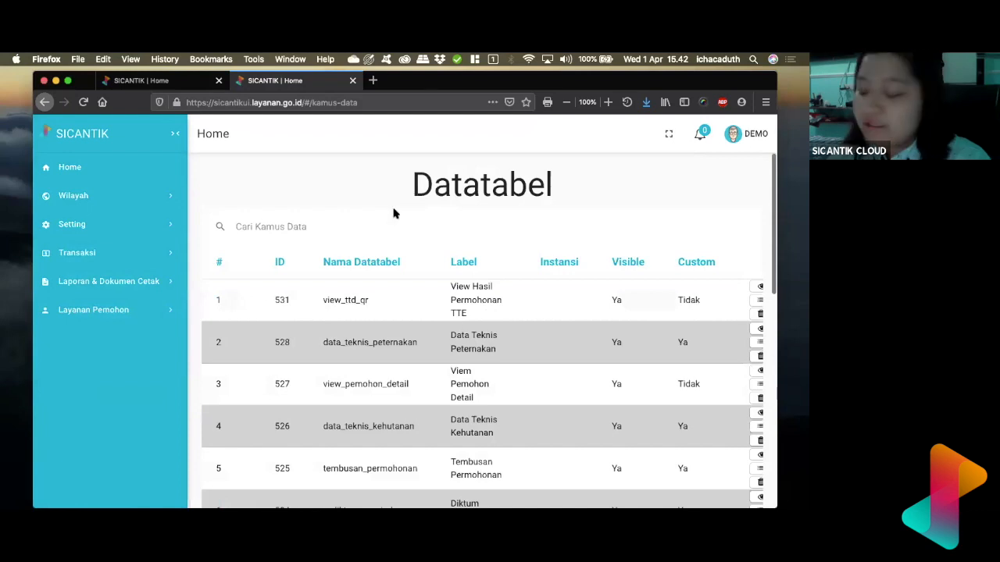
pyautogui.write('master')
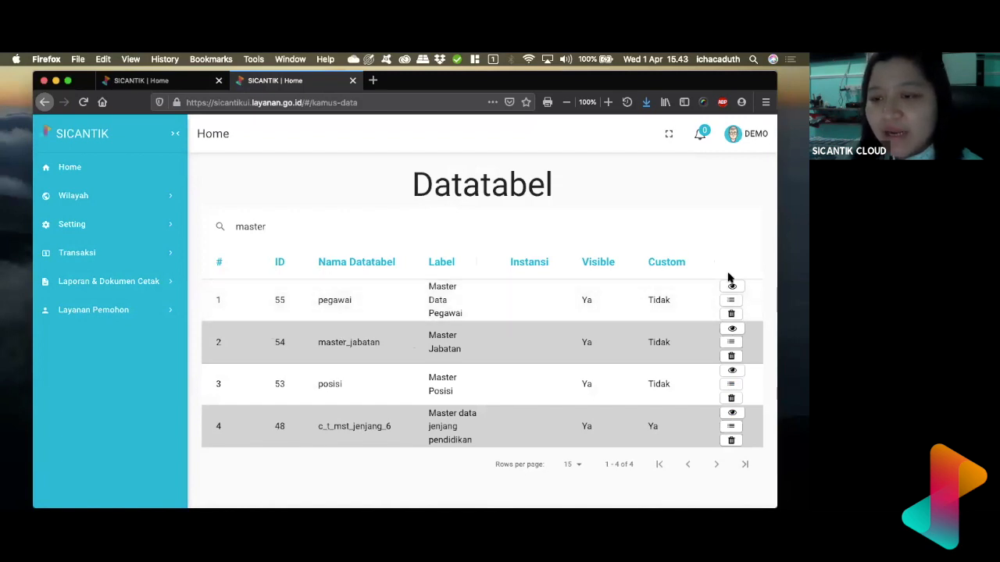
# Step: Bring the Word receipt template with ${test_info_qrcode} to the front
pyautogui.hotkey('ctrl', 'Up')
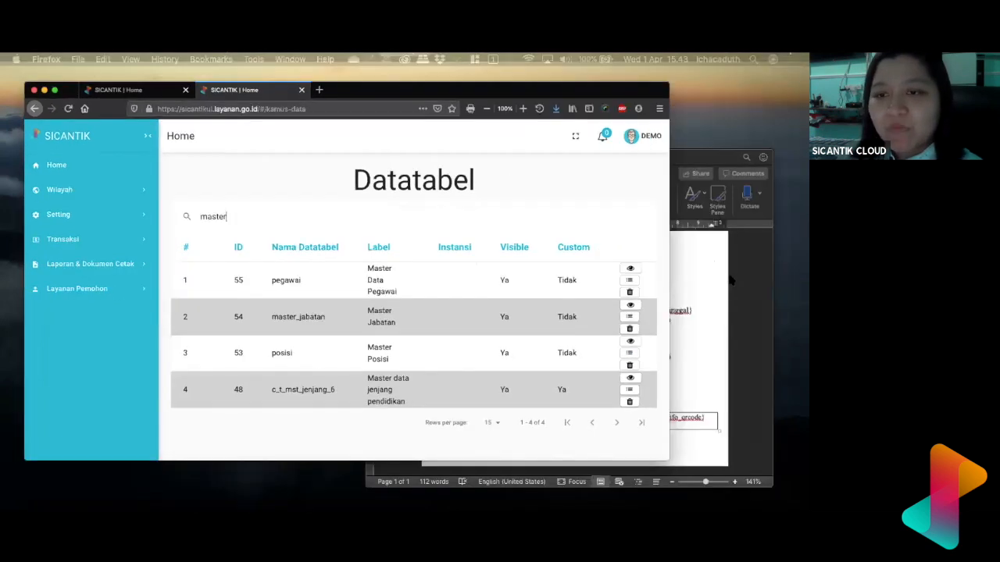
pyautogui.click(245, 229)
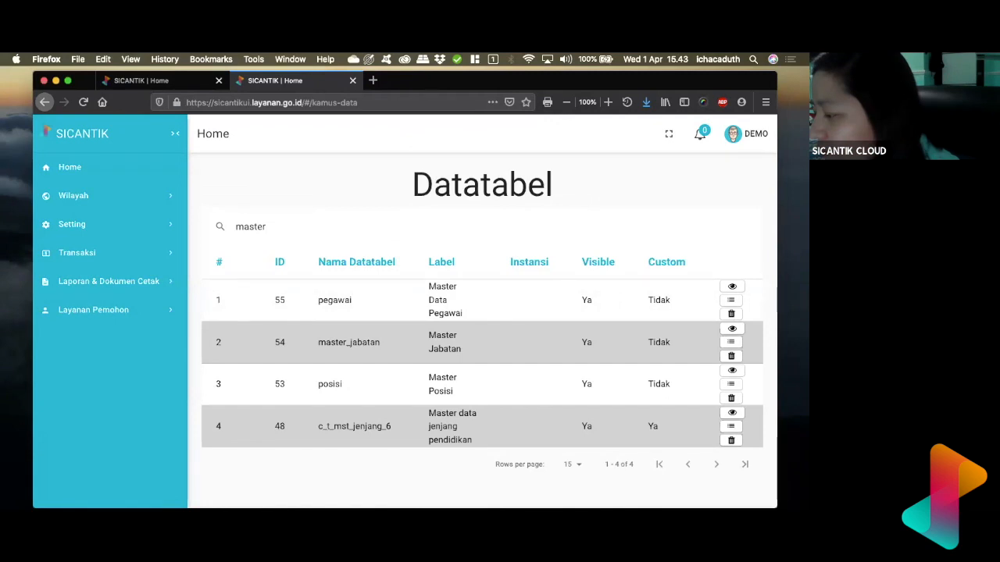
pyautogui.press('super+Tab')
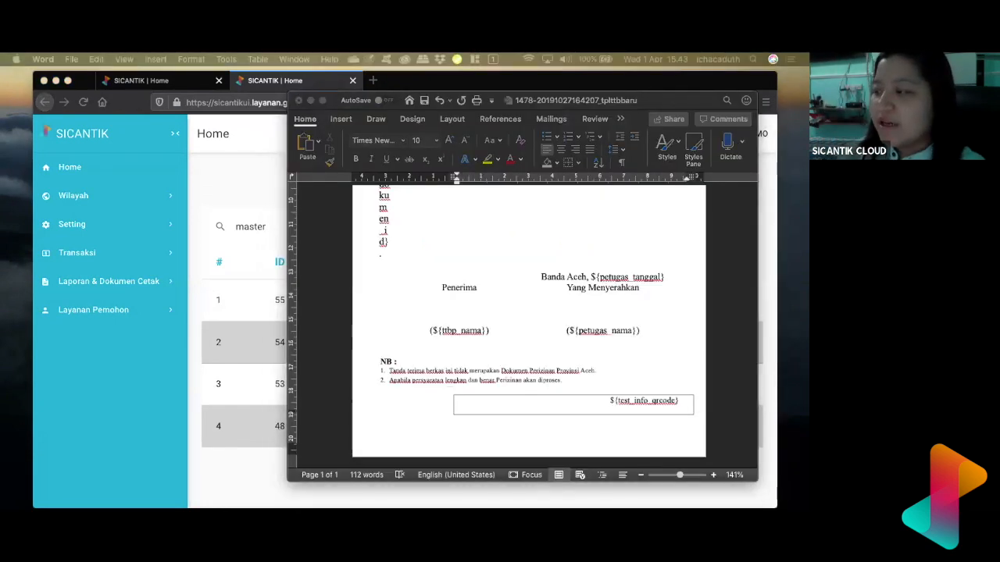
# Step: Move the ER siCANTIK document into view and scroll through diagram pages 1–3
pyautogui.moveTo(807, 105); pyautogui.dragTo(673, 104)
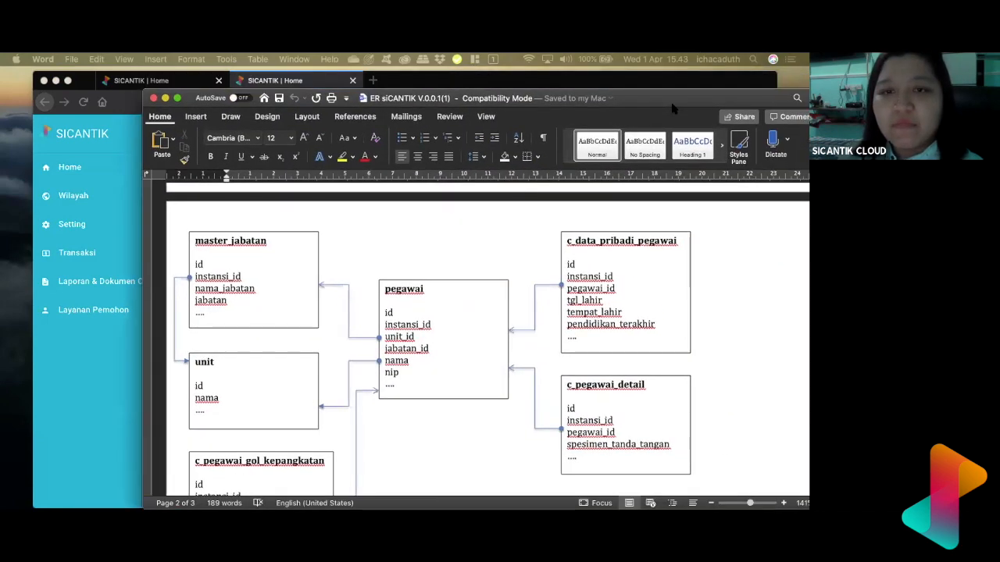
pyautogui.moveTo(549, 104); pyautogui.dragTo(476, 90)
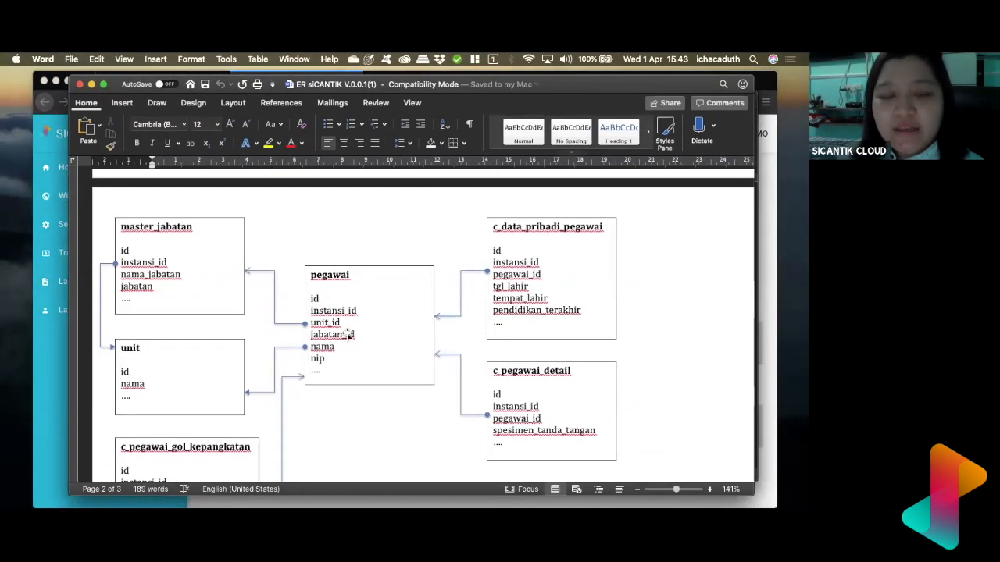
pyautogui.scroll(5, 349, 334)
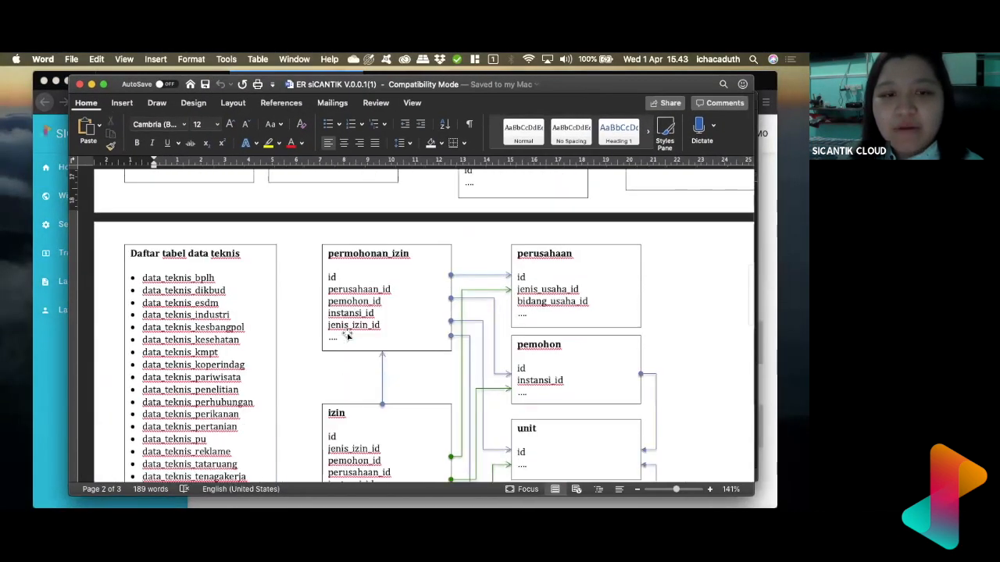
pyautogui.scroll(10, 348, 334)
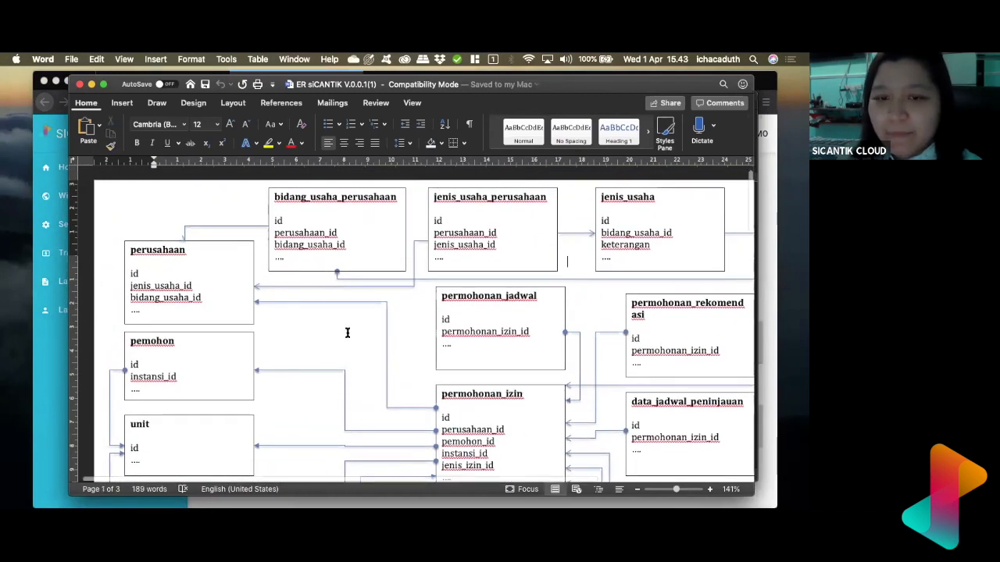
pyautogui.scroll(-1, 355, 332)
pyautogui.scroll(-2, 509, 393)
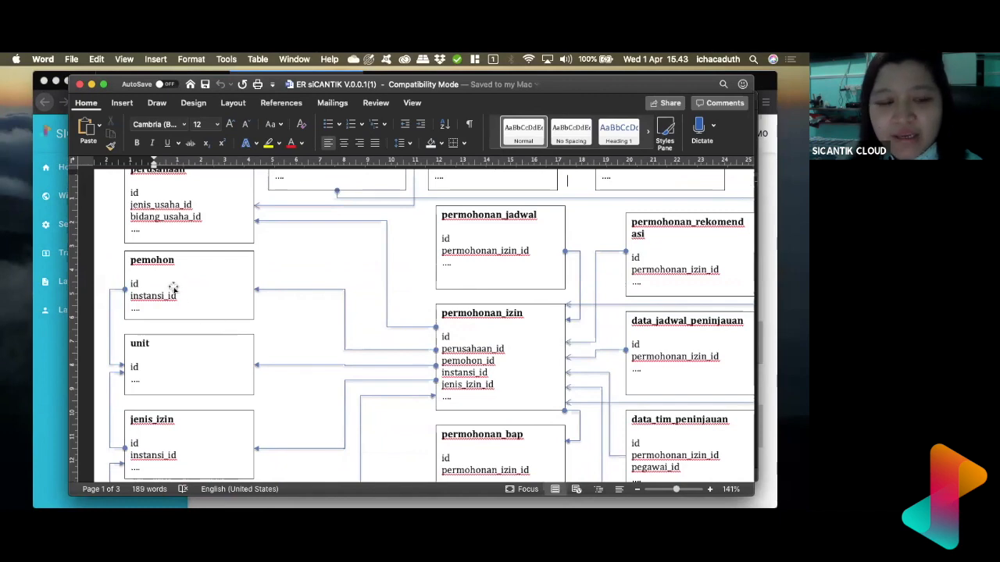
pyautogui.scroll(-3, 174, 289)
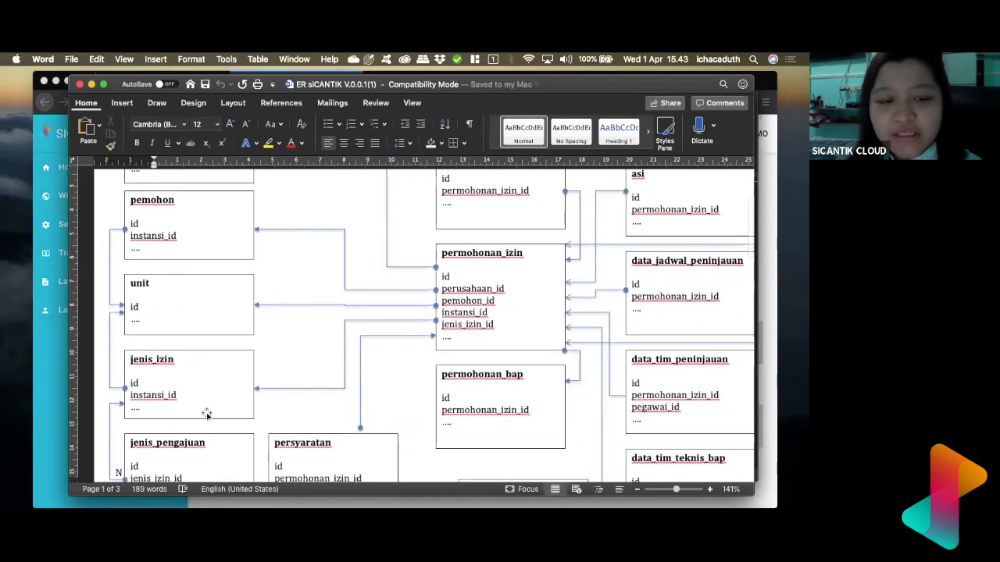
pyautogui.scroll(-1, 207, 414)
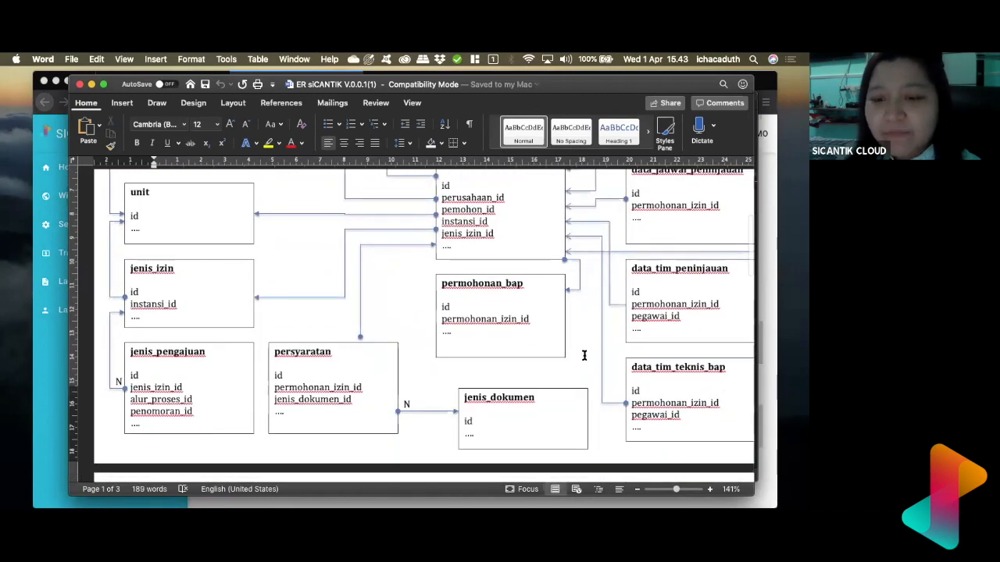
pyautogui.scroll(-4, 584, 355)
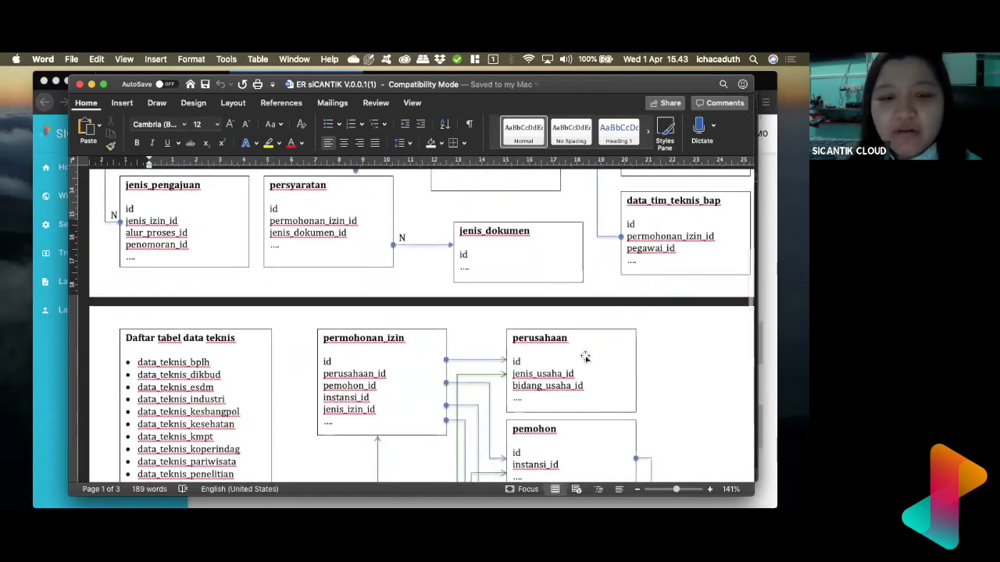
pyautogui.scroll(-5, 585, 357)
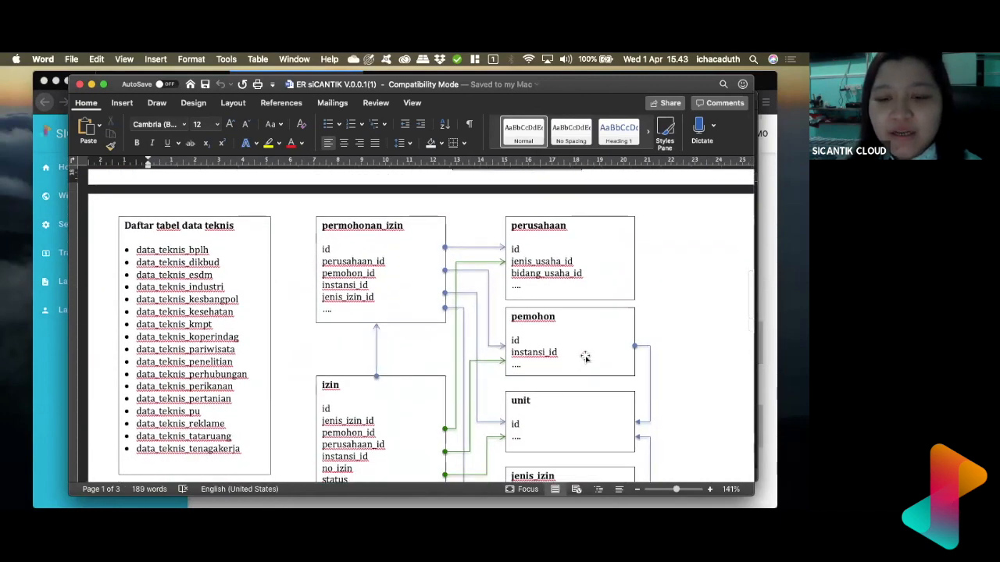
pyautogui.scroll(-10, 585, 357)
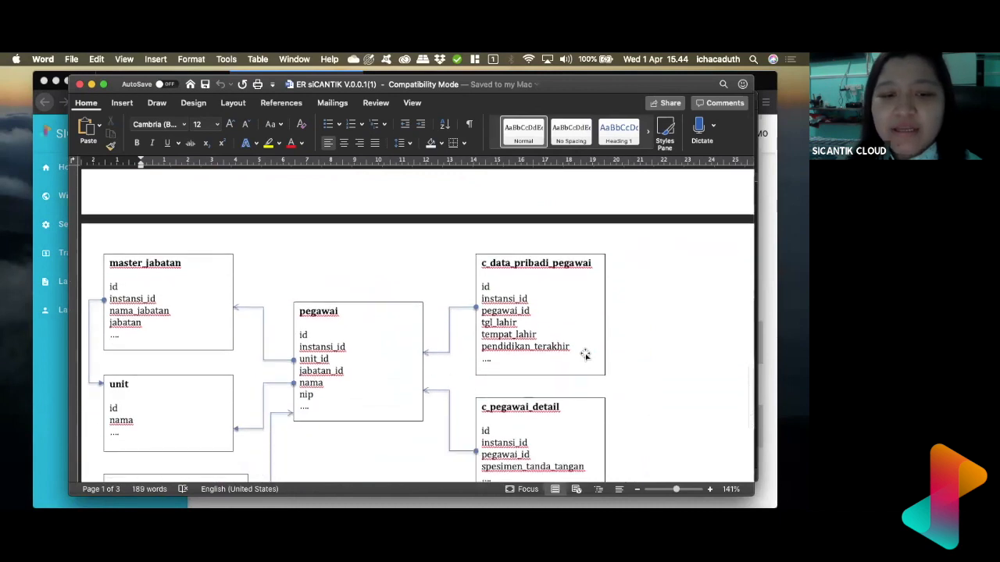
pyautogui.scroll(-1, 584, 353)
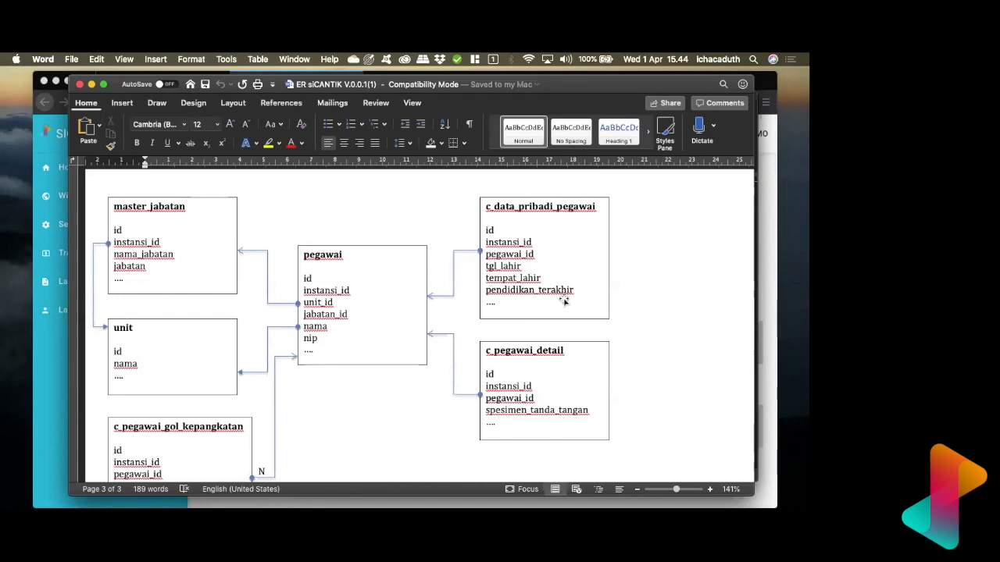
# Step: Recheck the pegawai table diagram, then return to the 'master'-filtered SICANTIK Datatabel list
pyautogui.scroll(8, 563, 300)
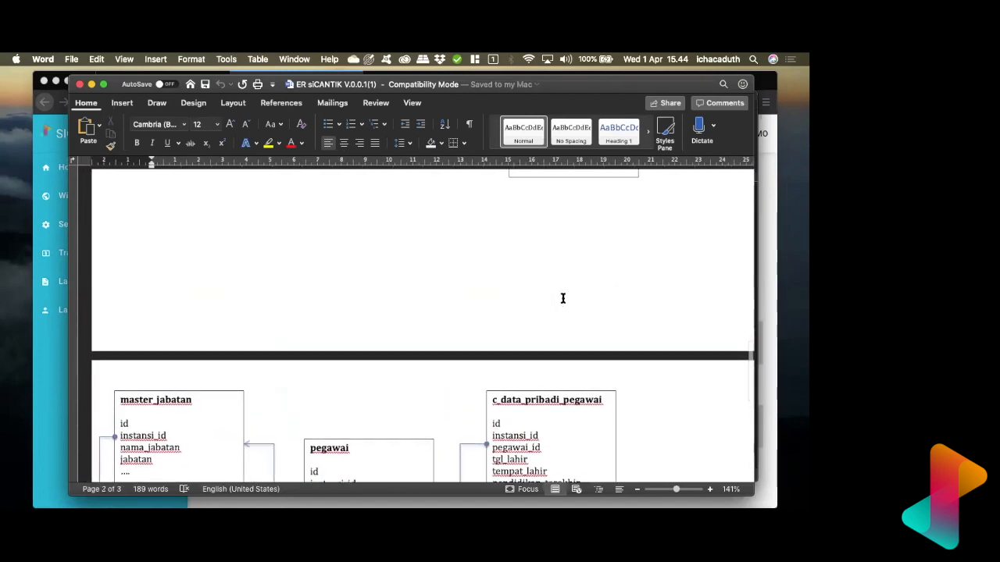
pyautogui.scroll(5, 562, 298)
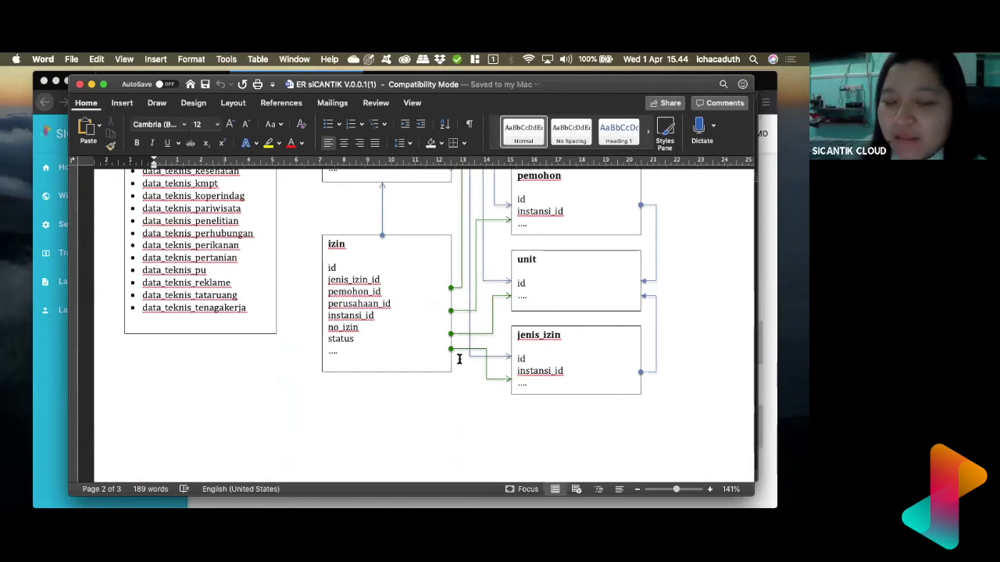
pyautogui.scroll(2, 459, 358)
pyautogui.scroll(4, 459, 359)
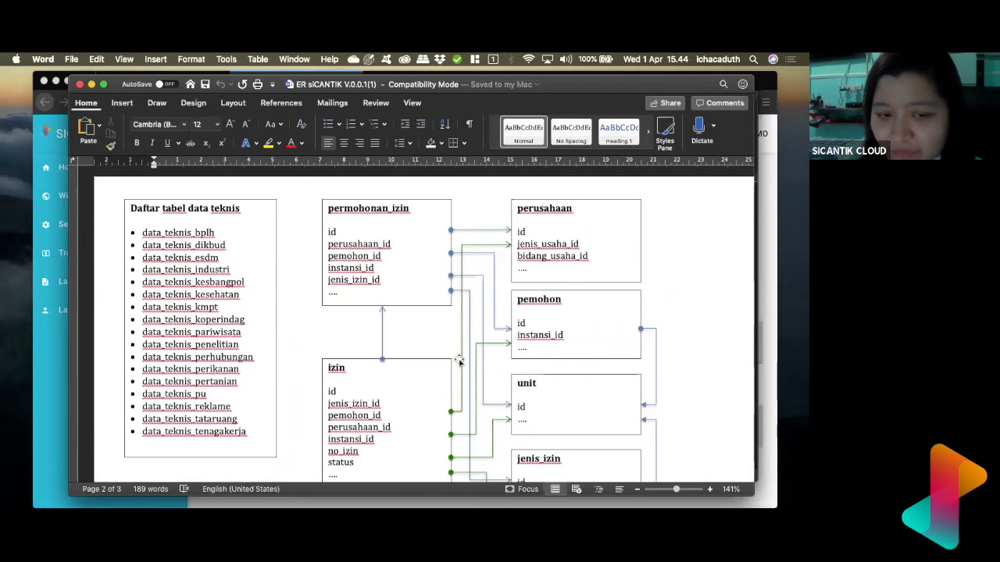
pyautogui.scroll(-10, 459, 361)
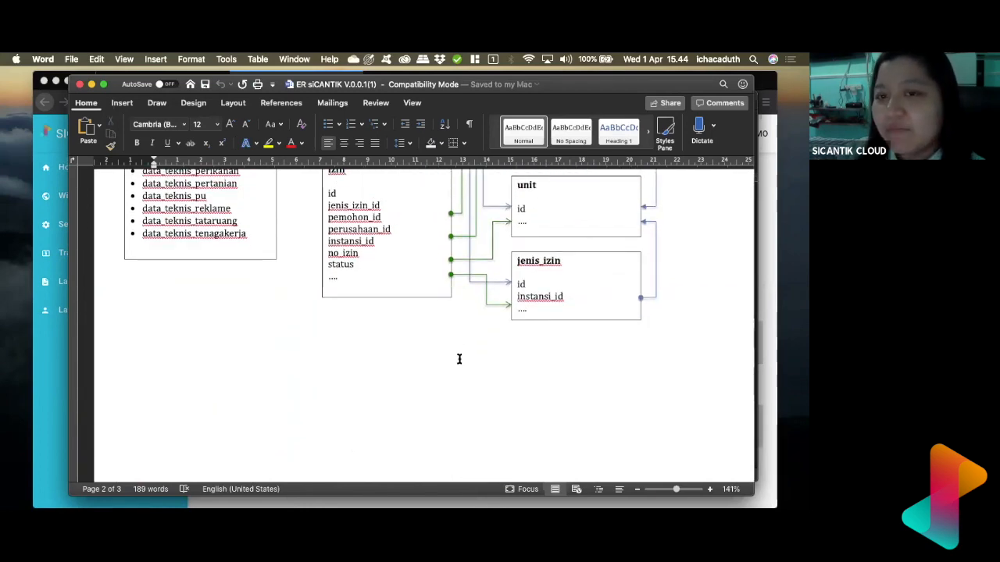
pyautogui.scroll(-12, 459, 358)
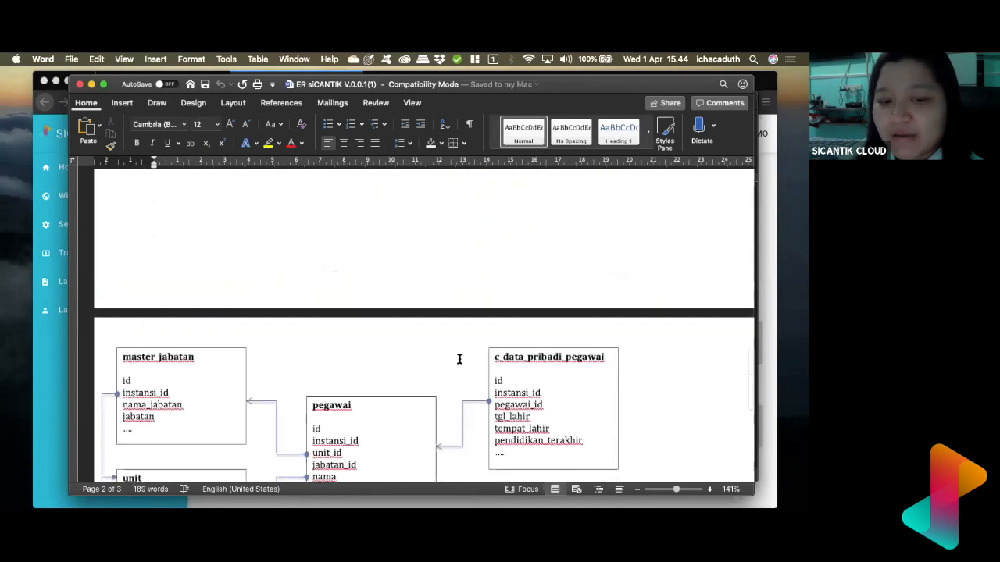
pyautogui.scroll(-5, 459, 361)
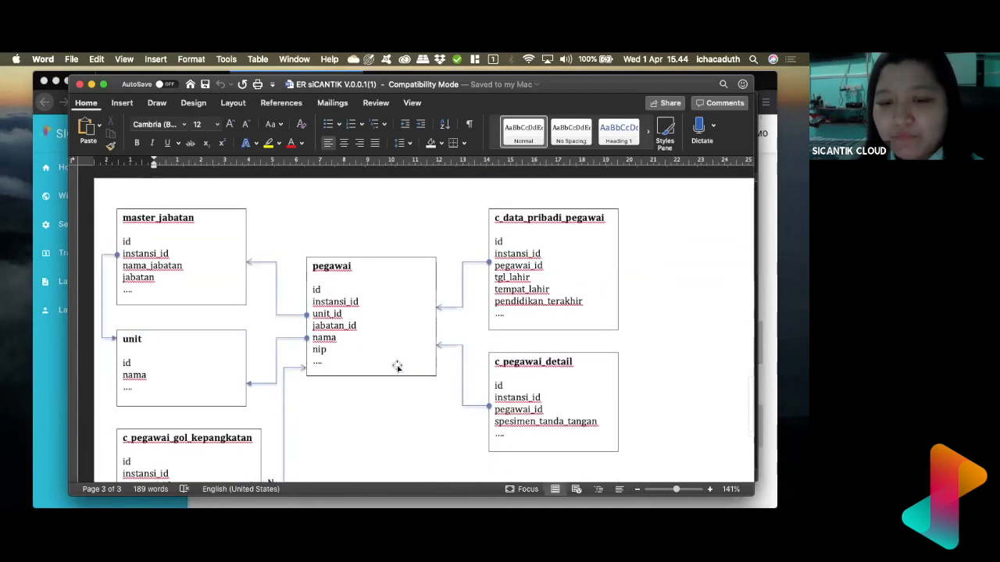
pyautogui.scroll(-3, 397, 364)
pyautogui.scroll(-2, 397, 364)
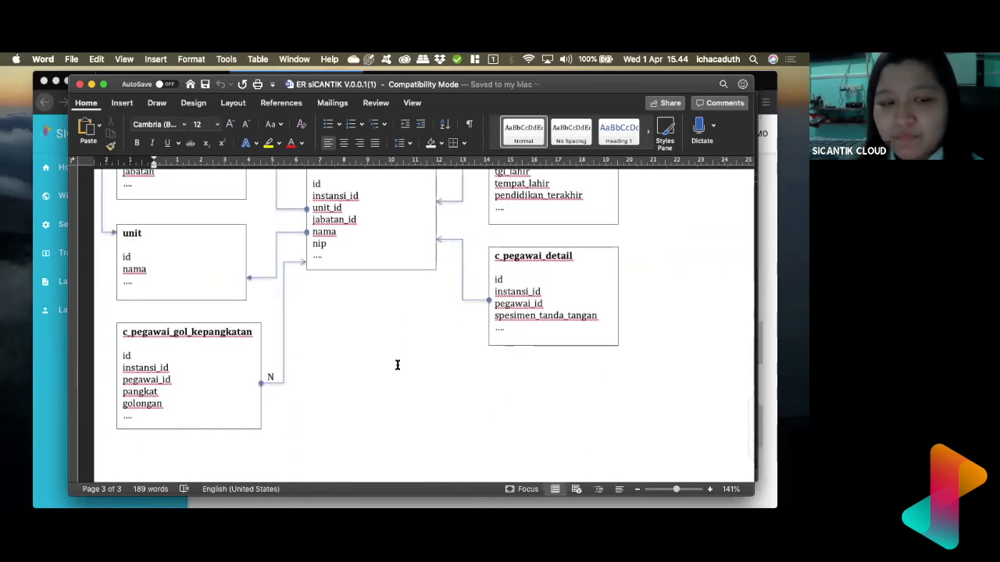
pyautogui.click(763, 171)
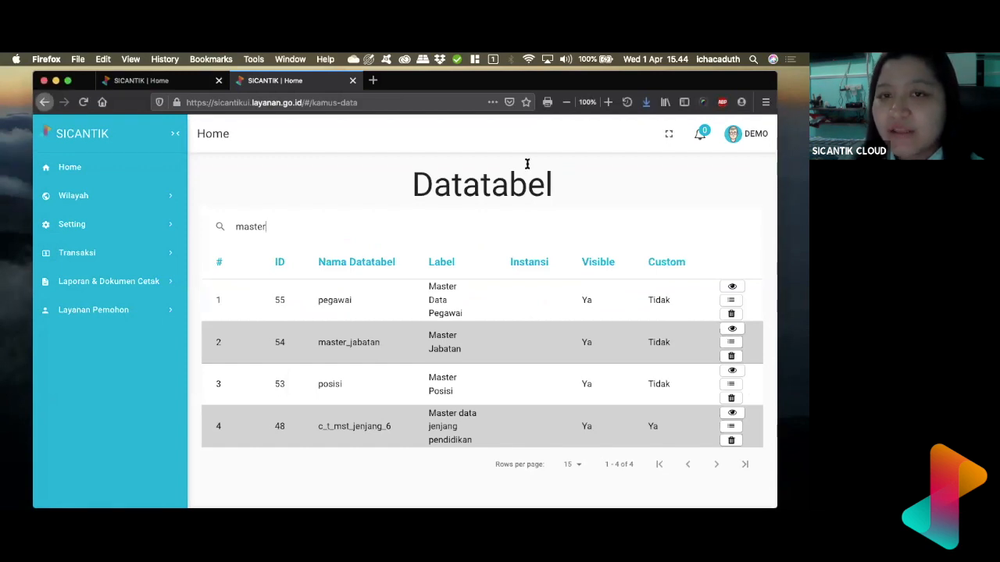
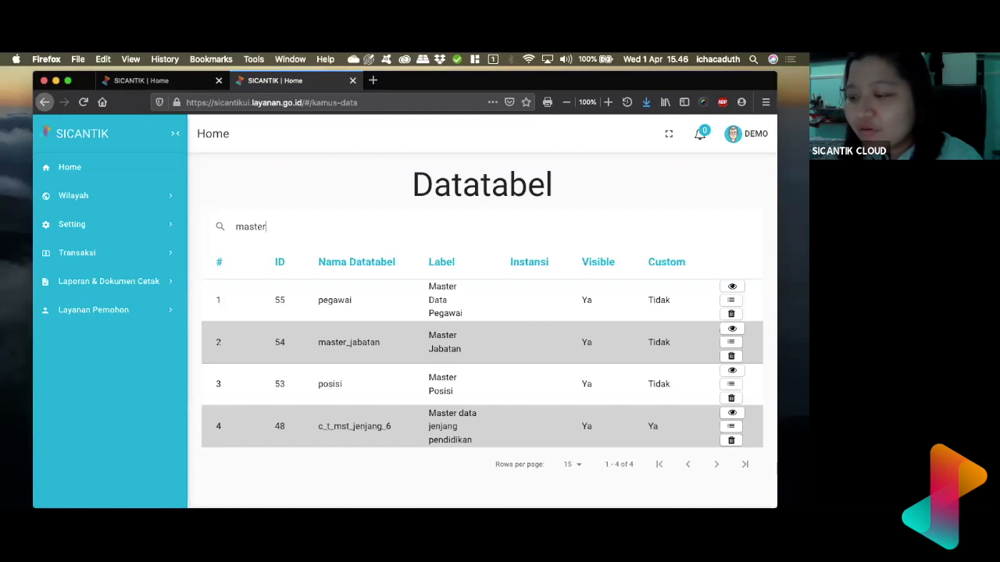
# Step: Show all open windows on Desktop 2 with Mission Control
pyautogui.hotkey('ctrl', 'Up')
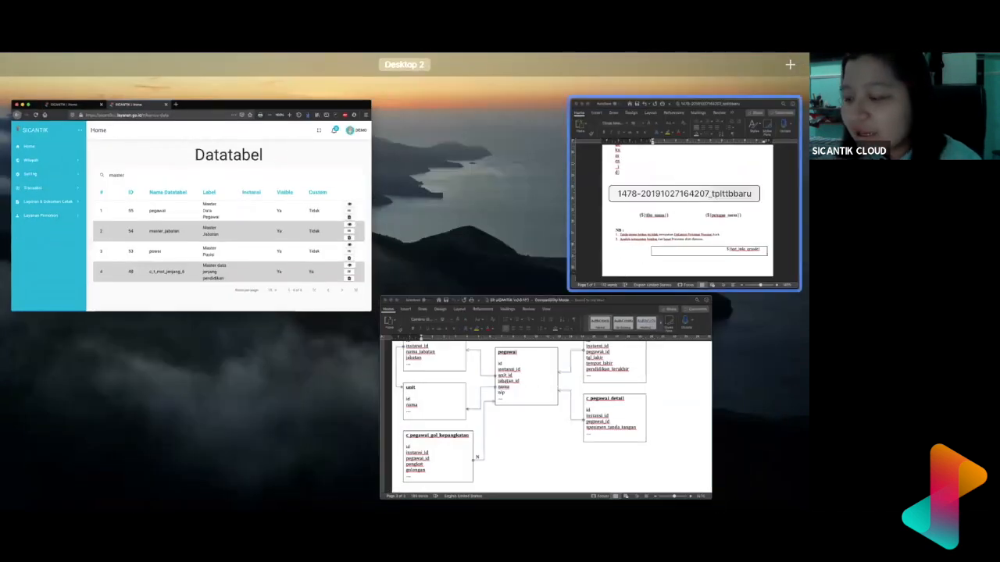
# Step: Restore and enlarge the Bimtek SICANTIK CLOUD presentation window, then bring the browser forward
pyautogui.click(806, 312)
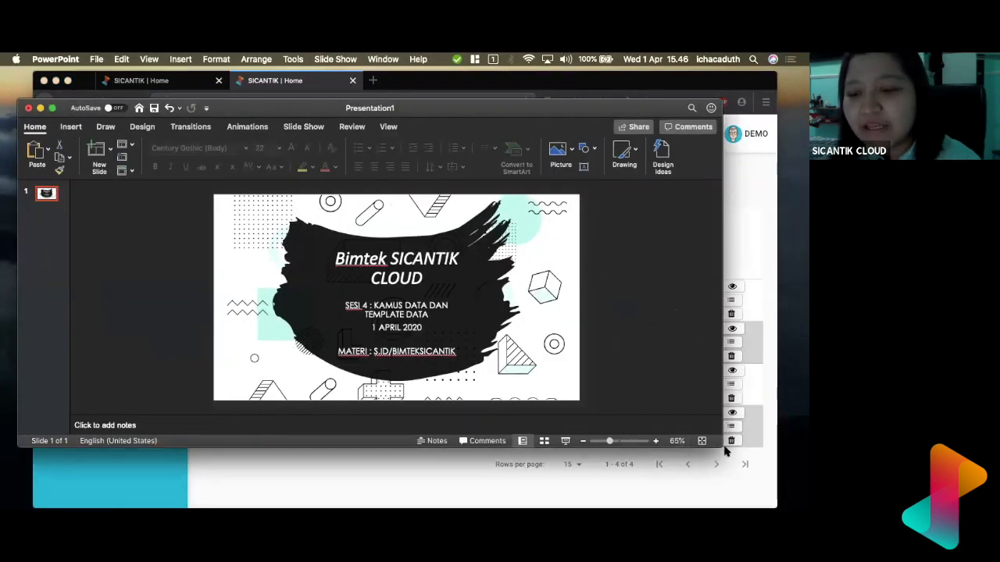
pyautogui.moveTo(721, 447); pyautogui.dragTo(775, 495)
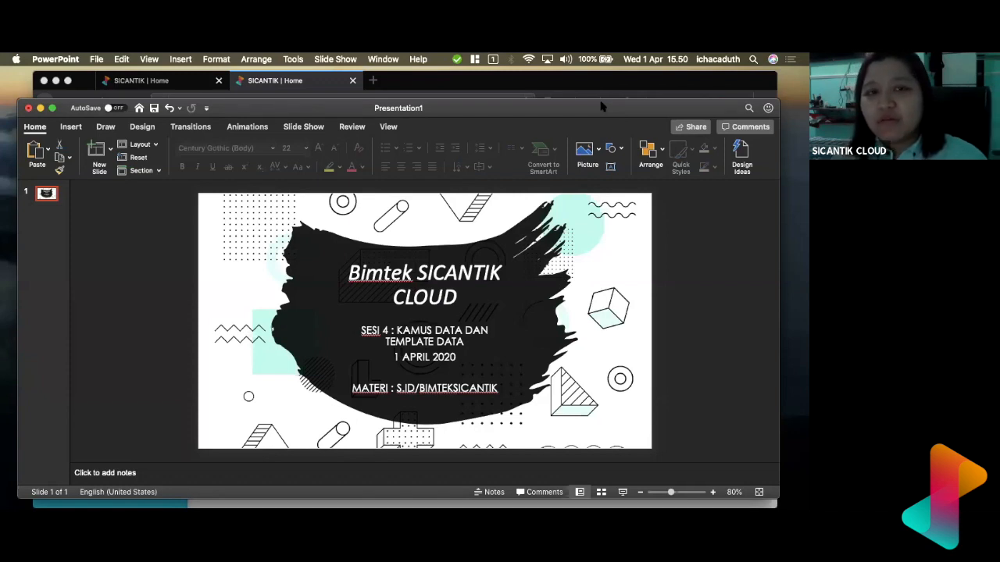
pyautogui.click(409, 86)
# Step: Switch to the first browser tab to work on the info_qrcode SQL query
pyautogui.click(141, 84)
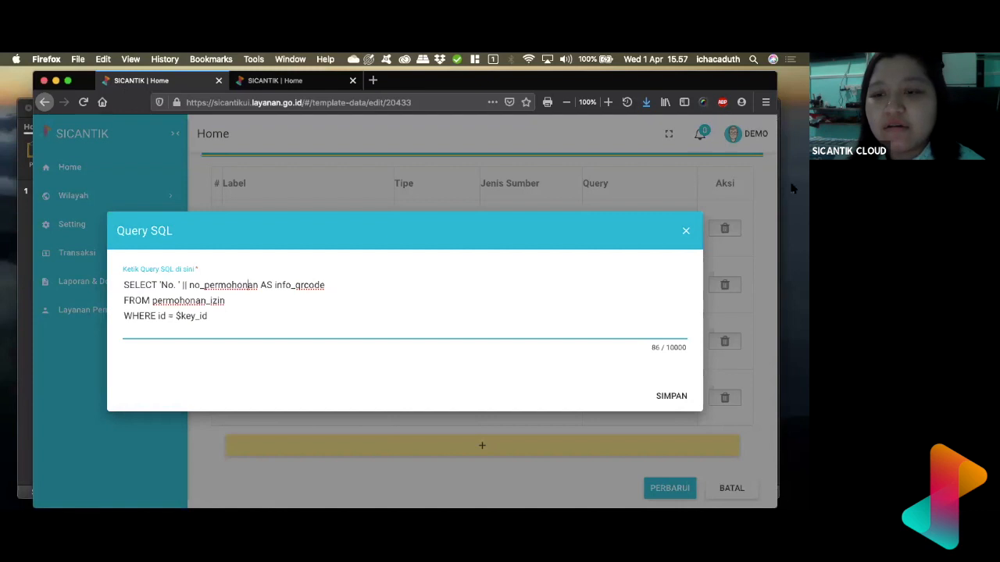
# Step: Close the Query SQL dialog and go to Setting > Form & Data > Template Form
pyautogui.click(685, 231)
pyautogui.click(84, 225)
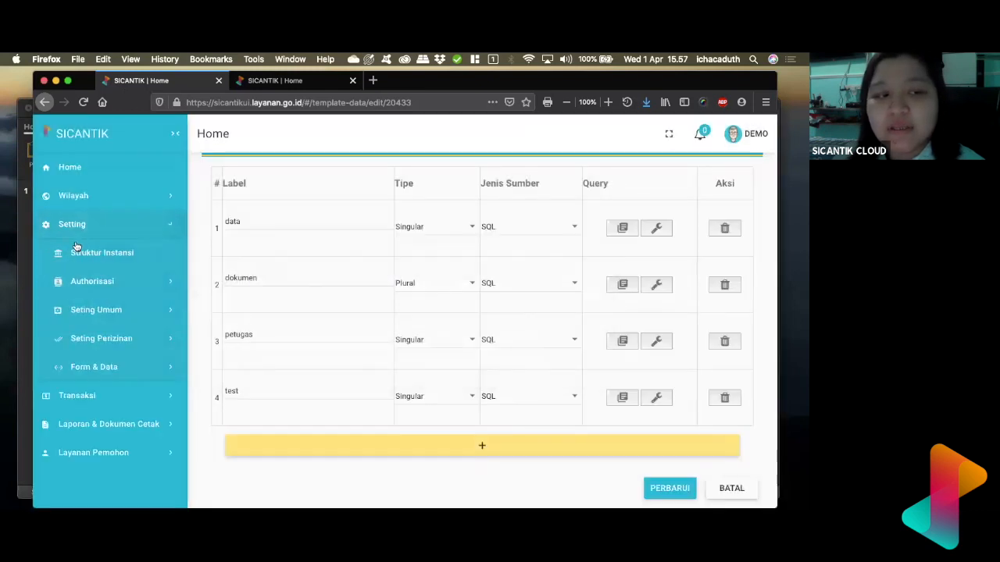
pyautogui.click(133, 372)
pyautogui.scroll(-2, 134, 381)
pyautogui.click(133, 426)
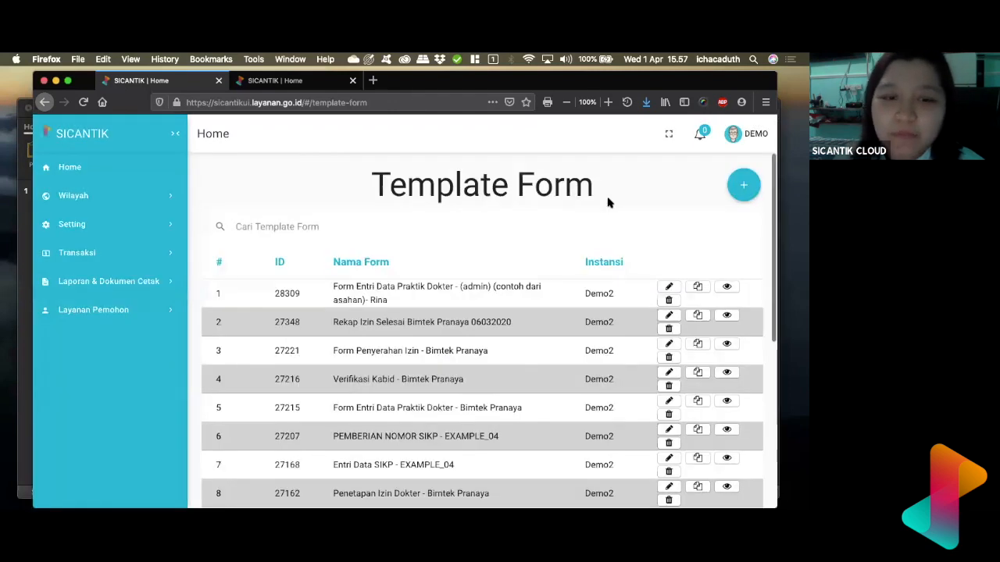
# Step: Edit the Form Entri Data Praktik Dokter template and begin creating a new canvas
pyautogui.click(660, 287)
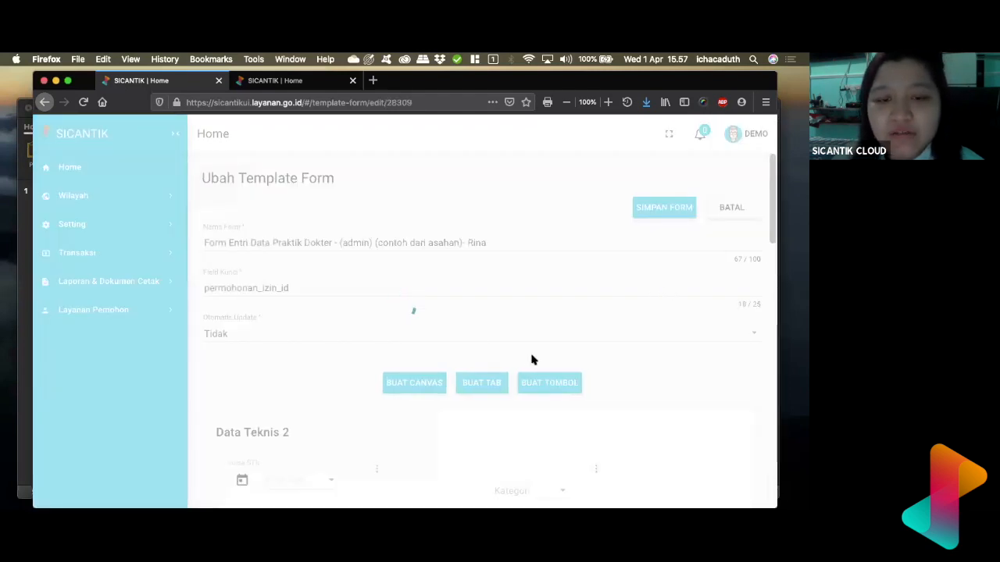
pyautogui.scroll(-5, 531, 359)
pyautogui.scroll(-10, 531, 360)
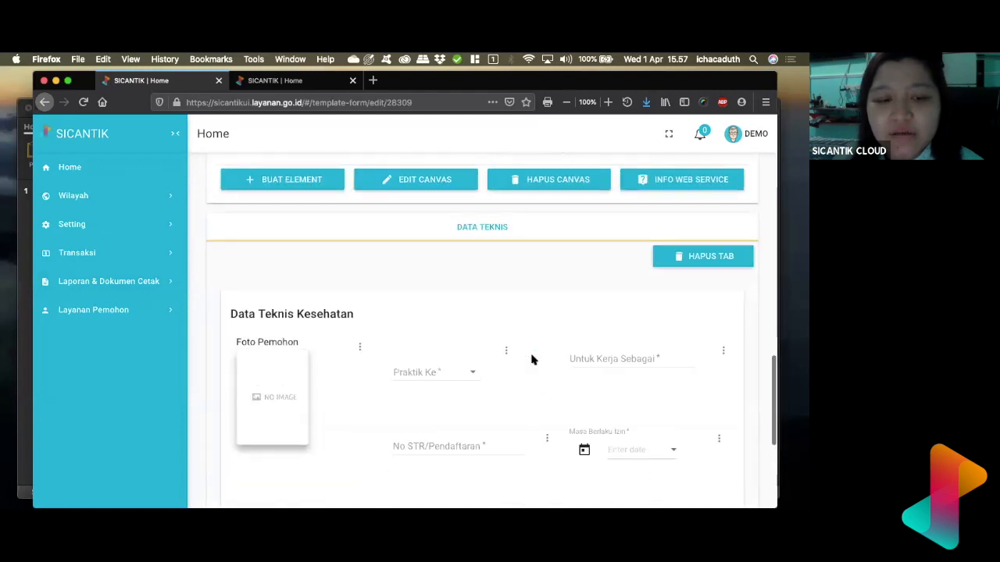
pyautogui.scroll(20, 531, 360)
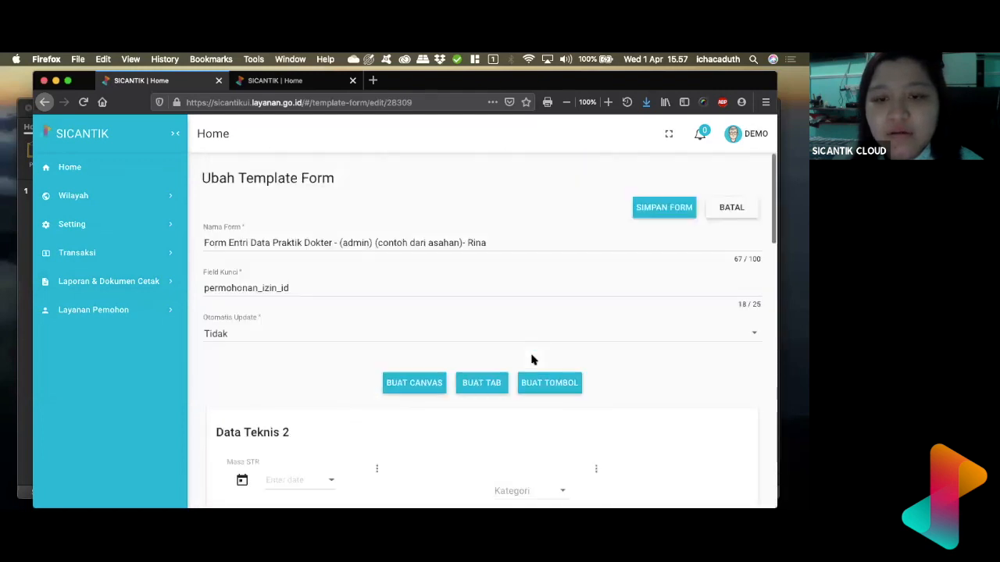
pyautogui.click(417, 385)
# Step: Give the new canvas tab index 0, type Tabel Statik, and the name Persyaratan
pyautogui.click(437, 232)
pyautogui.write('0')
pyautogui.click(399, 284)
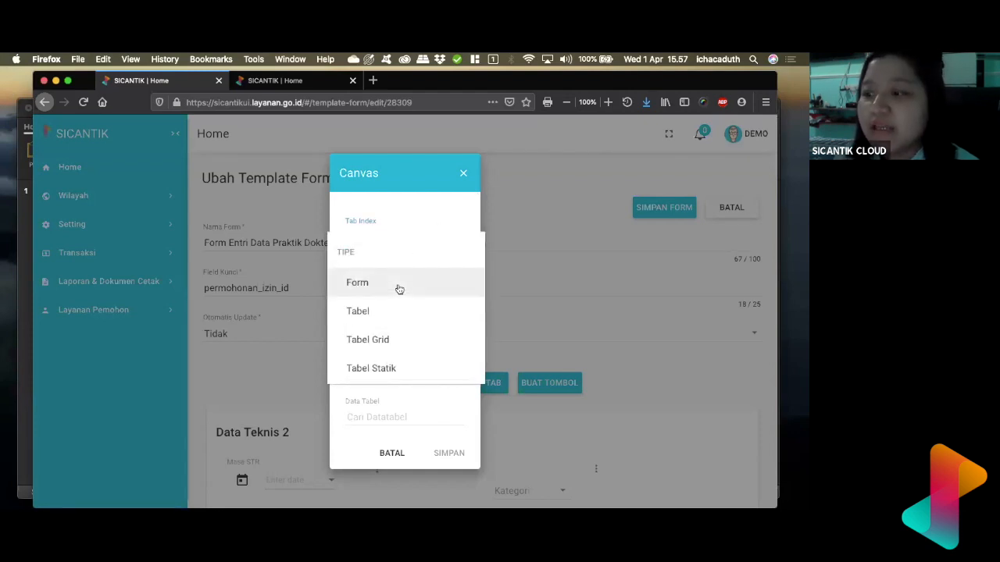
pyautogui.click(365, 370)
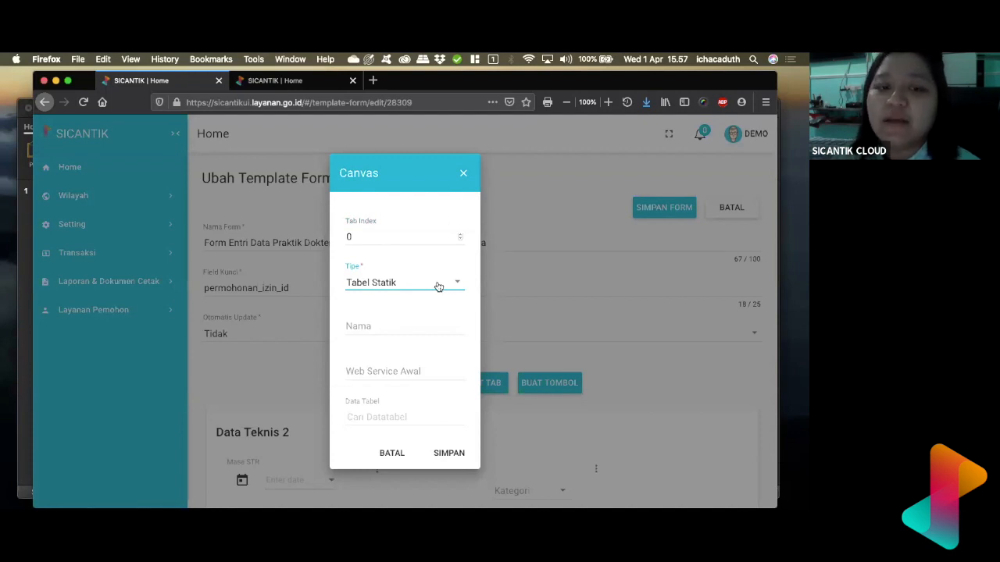
pyautogui.click(408, 318)
pyautogui.write('Persyaratan')
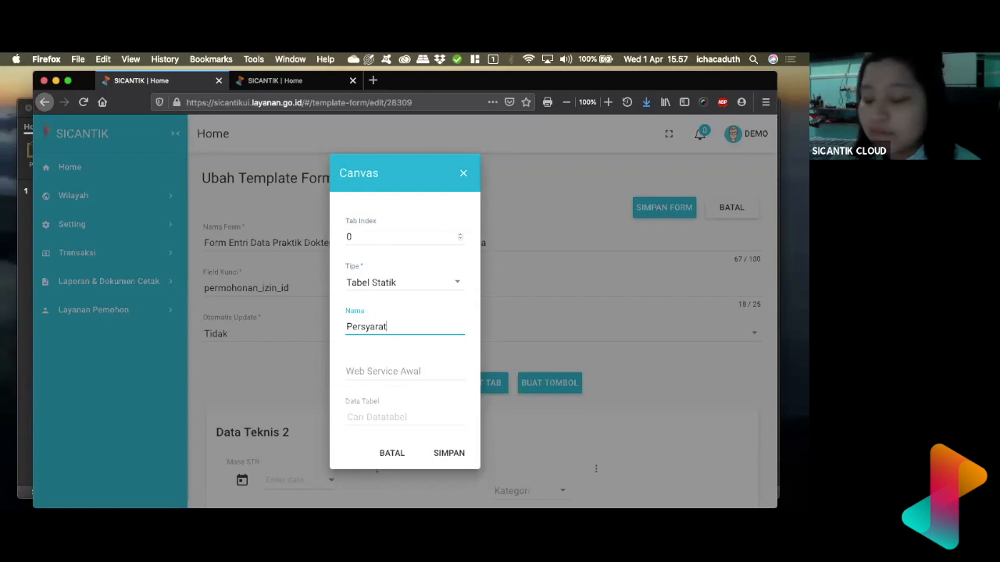
# Step: Bind the canvas to view_persyaratan, set No Urut to 4, and save it
pyautogui.scroll(-2, 399, 364)
pyautogui.click(384, 353)
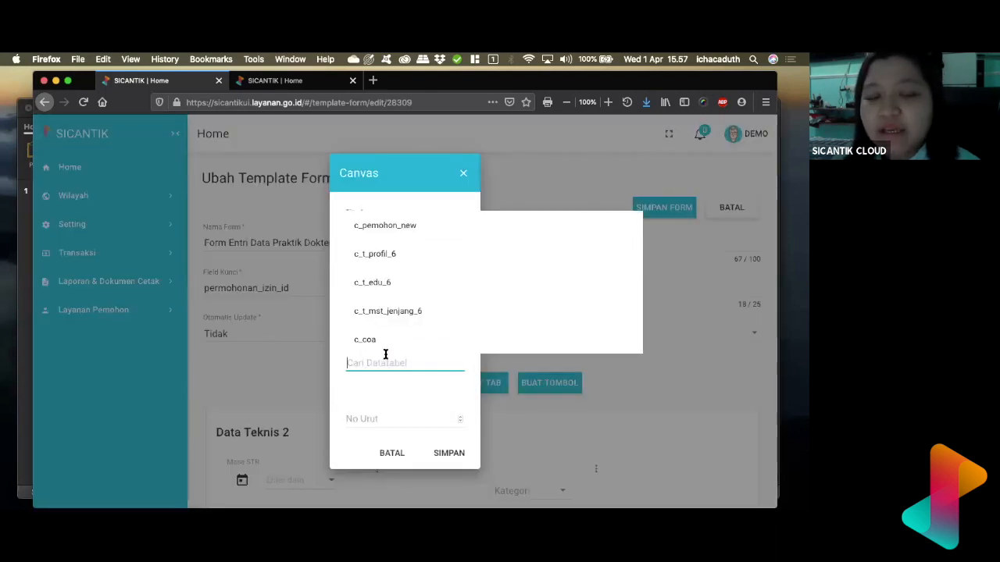
pyautogui.write('v')
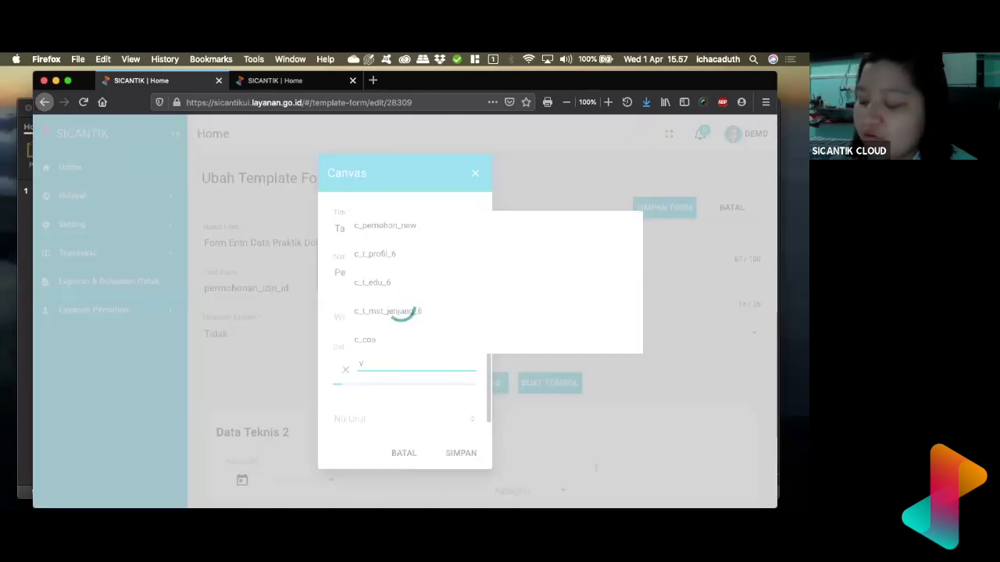
pyautogui.write('iew_p')
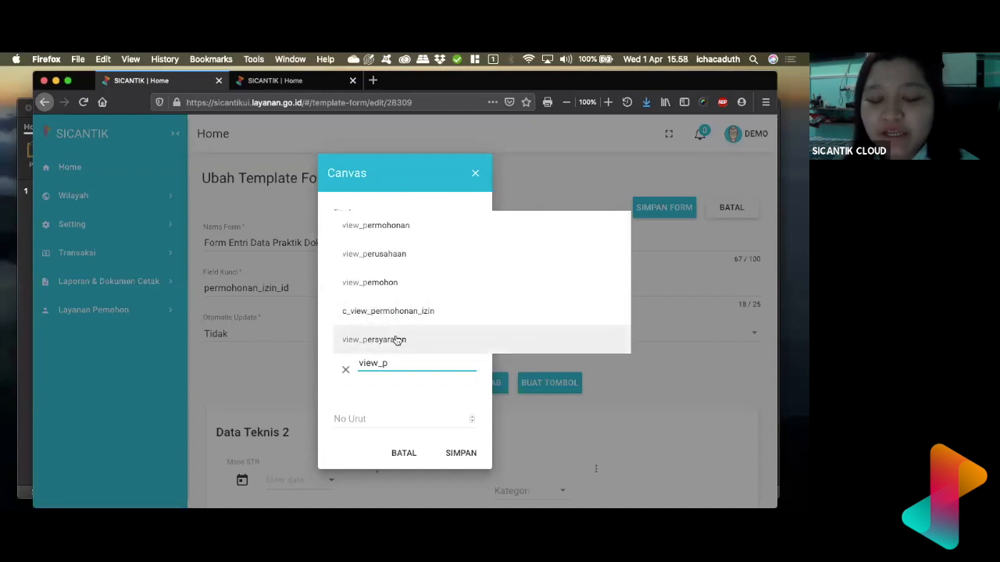
pyautogui.click(396, 339)
pyautogui.click(352, 419)
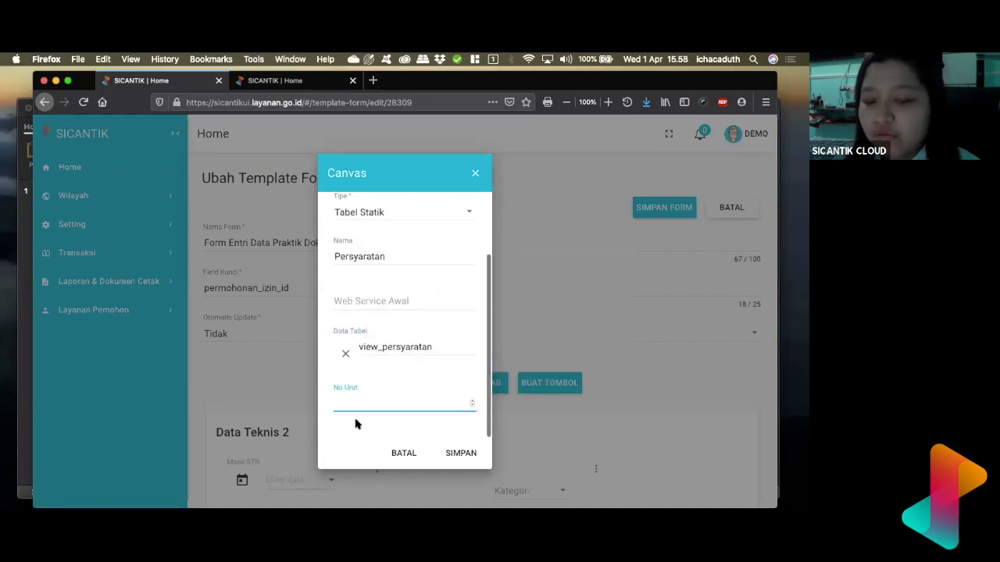
pyautogui.write('4')
pyautogui.click(459, 455)
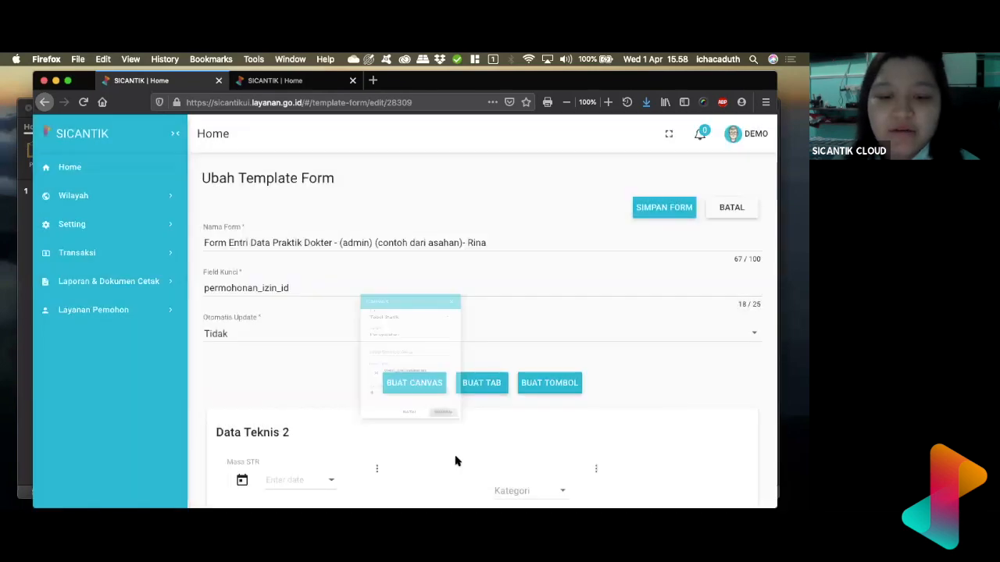
pyautogui.scroll(-10, 396, 434)
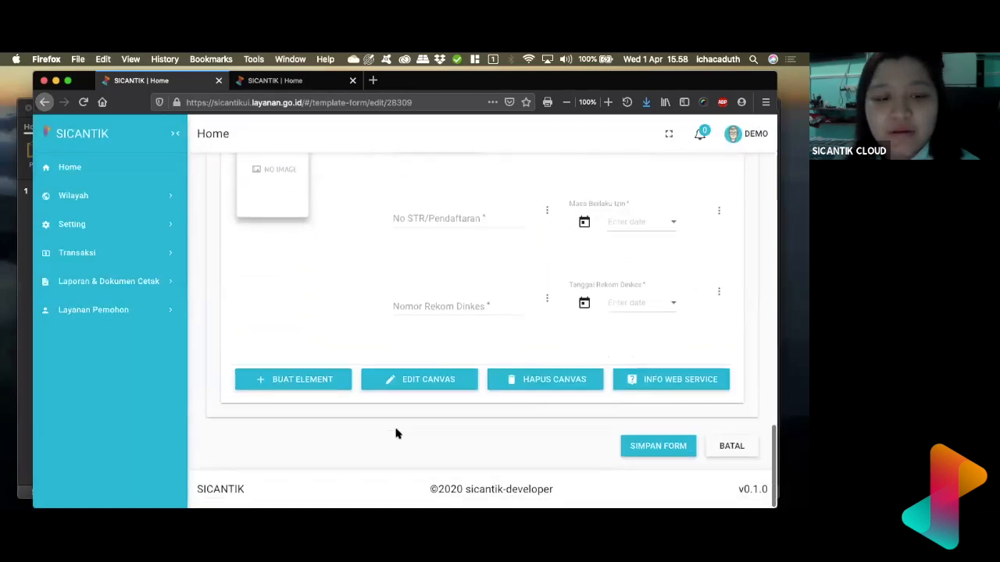
pyautogui.scroll(10, 396, 434)
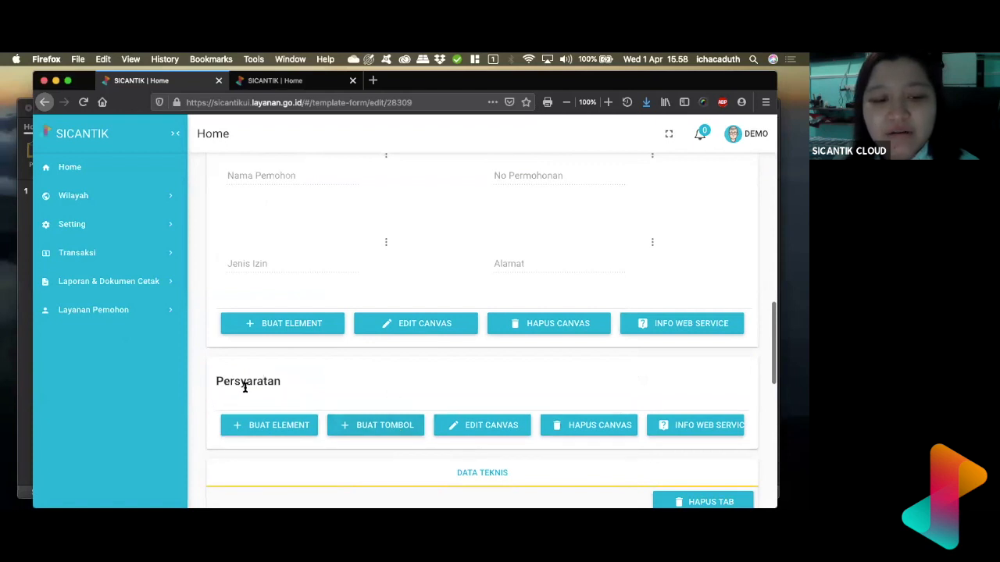
# Step: Add a new element to the Persyaratan canvas bound to the Path column
pyautogui.click(268, 432)
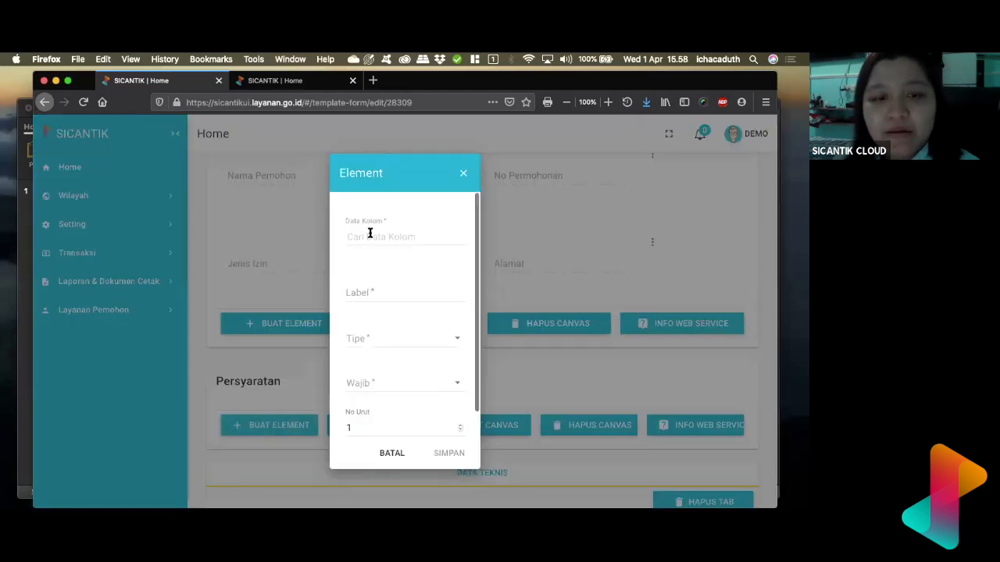
pyautogui.click(370, 234)
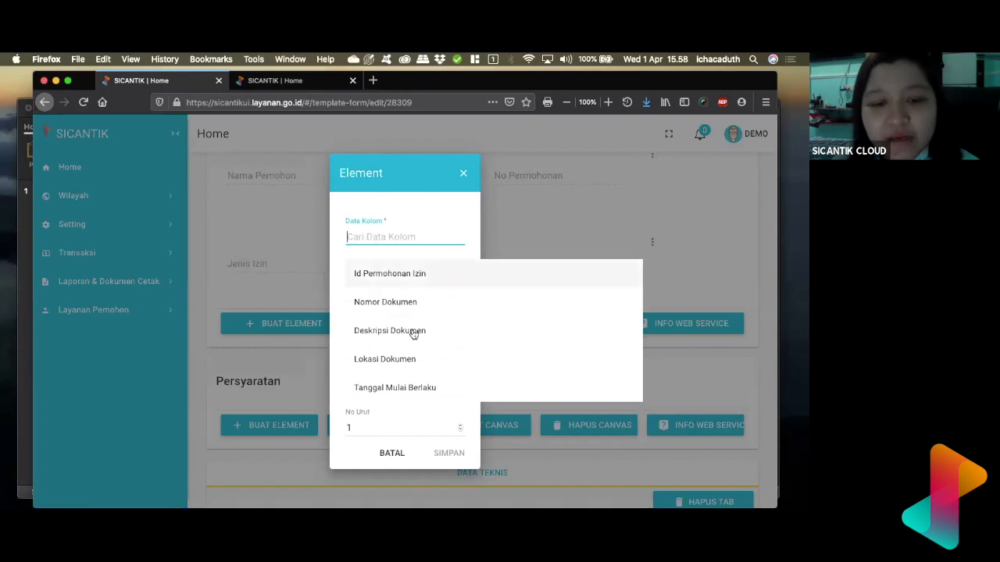
pyautogui.scroll(-3, 421, 385)
pyautogui.scroll(-2, 421, 388)
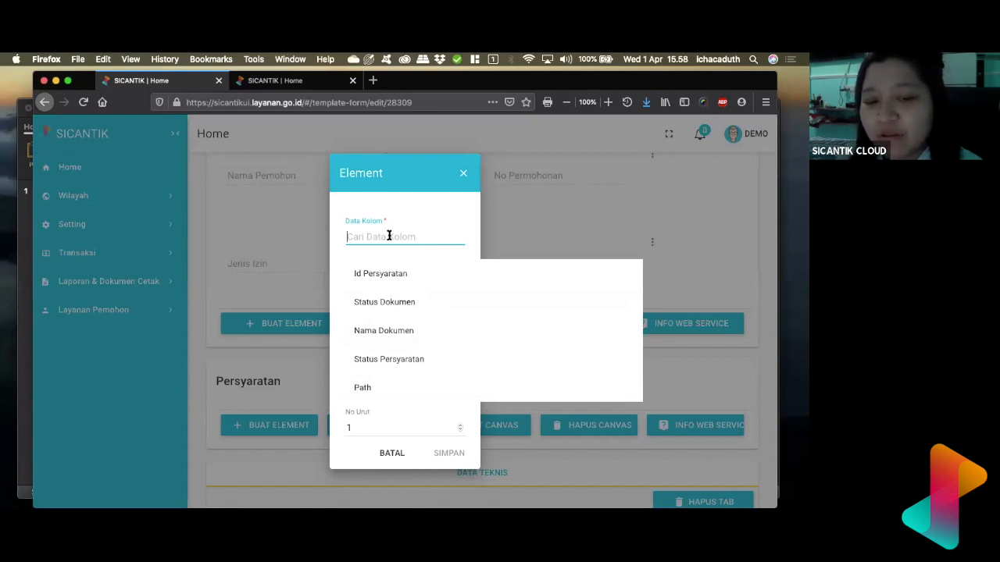
pyautogui.click(379, 388)
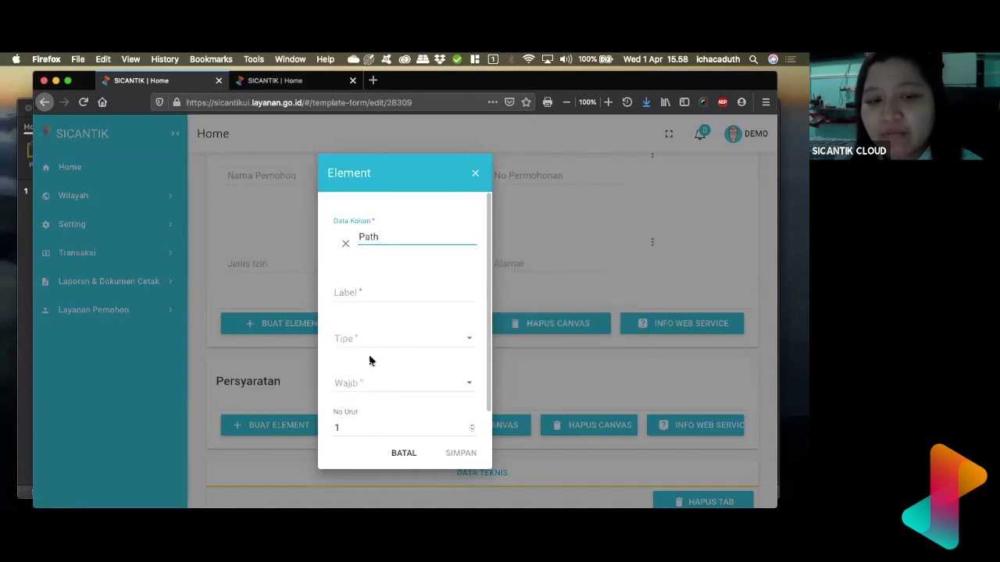
# Step: Label the element 'url'
pyautogui.click(362, 287)
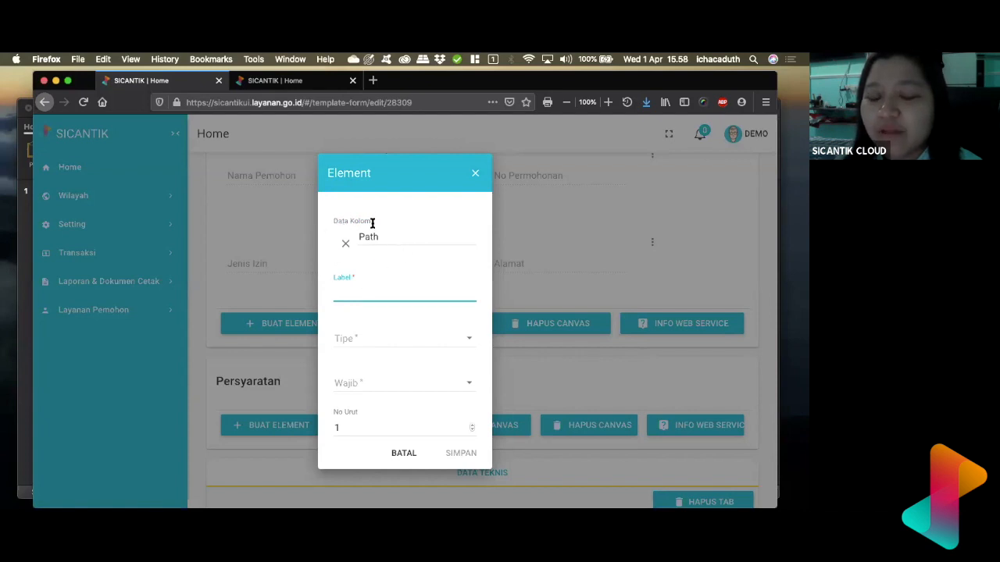
pyautogui.write('L')
pyautogui.press('BackSpace')
pyautogui.write('R')
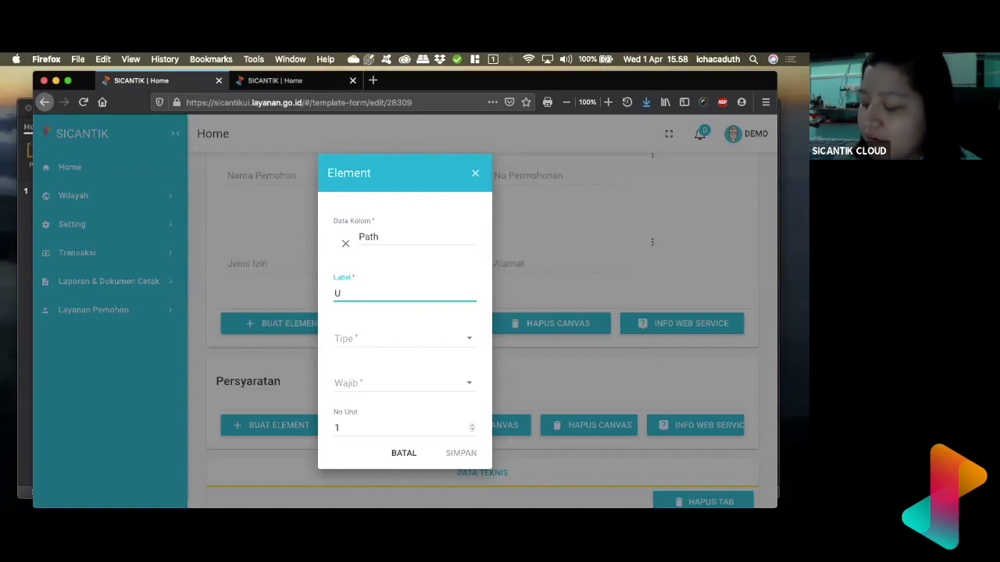
pyautogui.write('L')
pyautogui.press('BackSpace')
pyautogui.press('BackSpace')
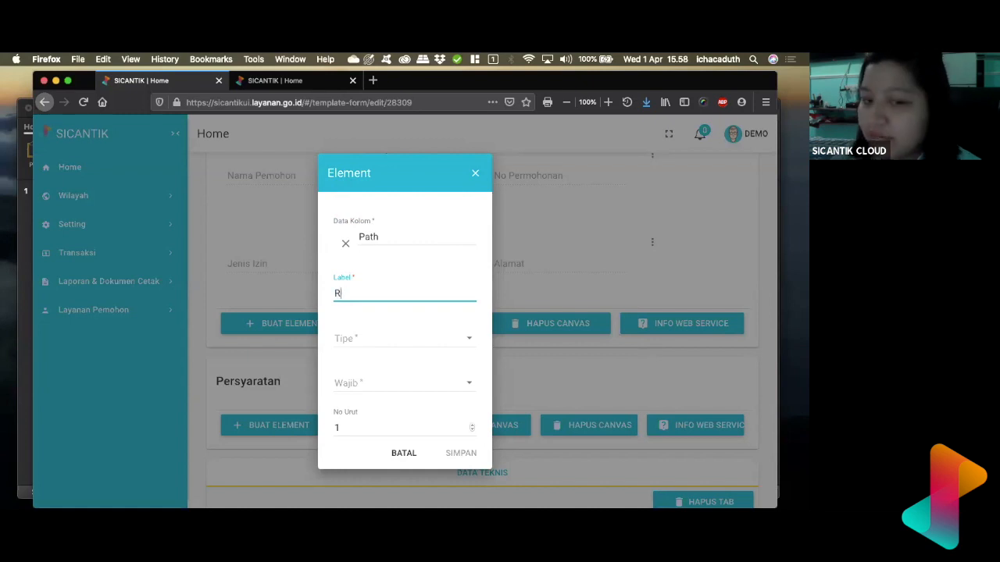
pyautogui.write('url')
# Step: Set the element type to File, mark it required (Wajib: Ya), and save it
pyautogui.click(361, 338)
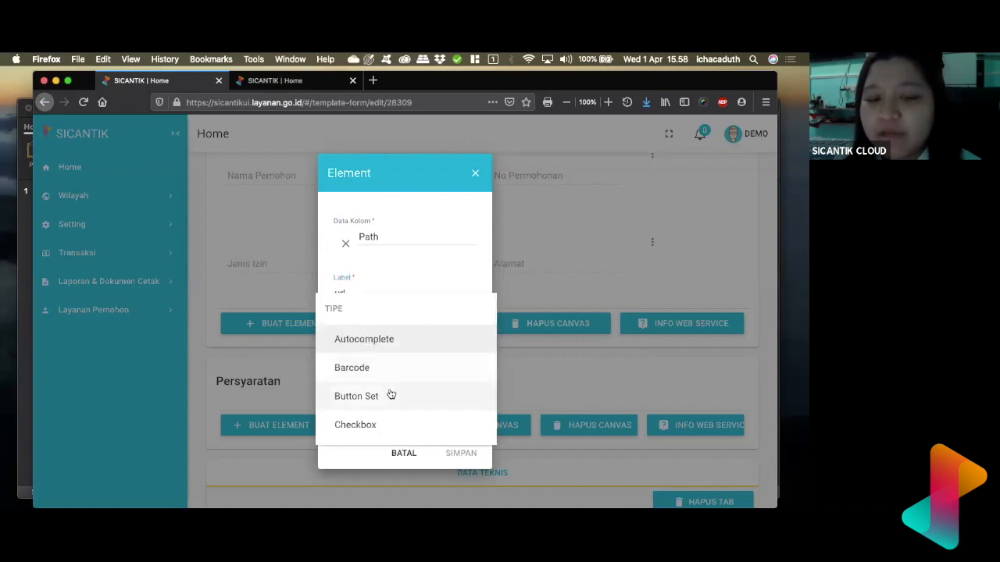
pyautogui.scroll(-3, 391, 393)
pyautogui.scroll(-1, 391, 394)
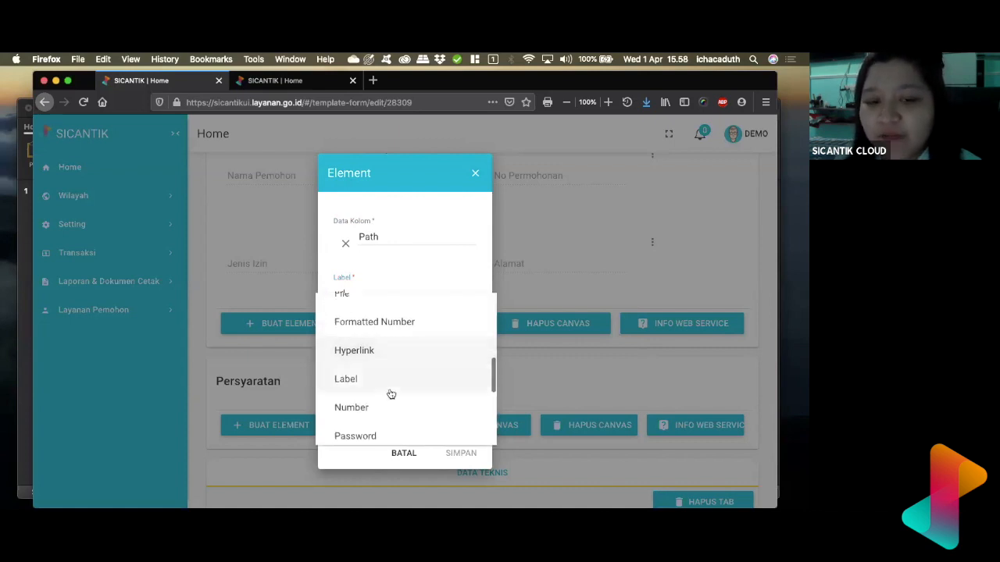
pyautogui.click(346, 294)
pyautogui.click(359, 386)
pyautogui.click(357, 383)
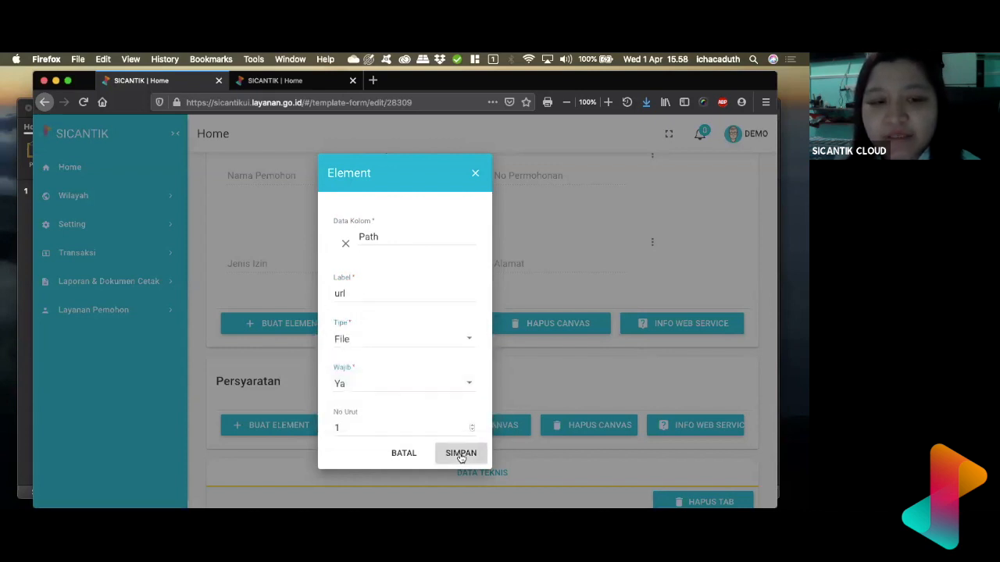
pyautogui.click(462, 453)
pyautogui.scroll(-2, 355, 408)
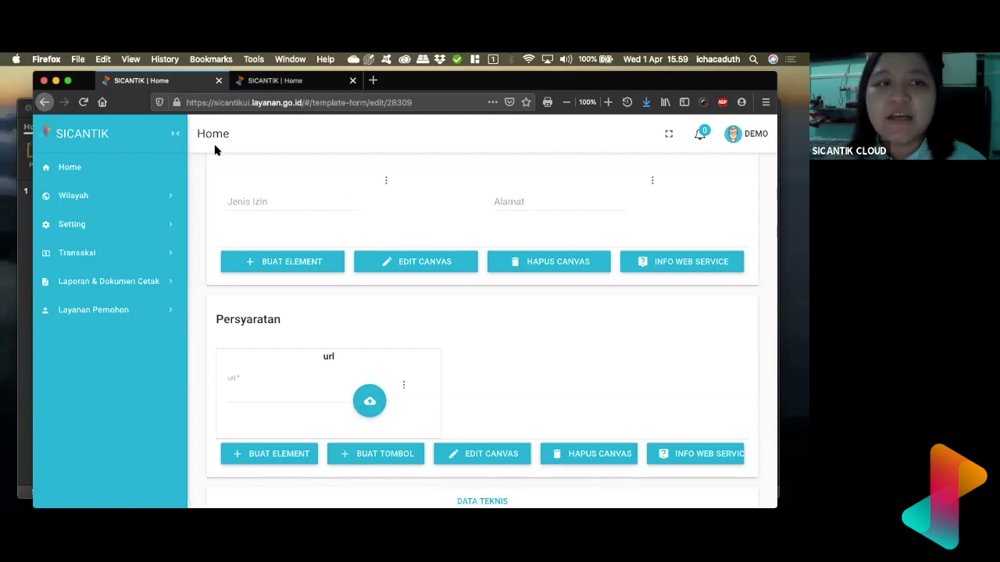
pyautogui.moveTo(704, 79); pyautogui.dragTo(703, 125)
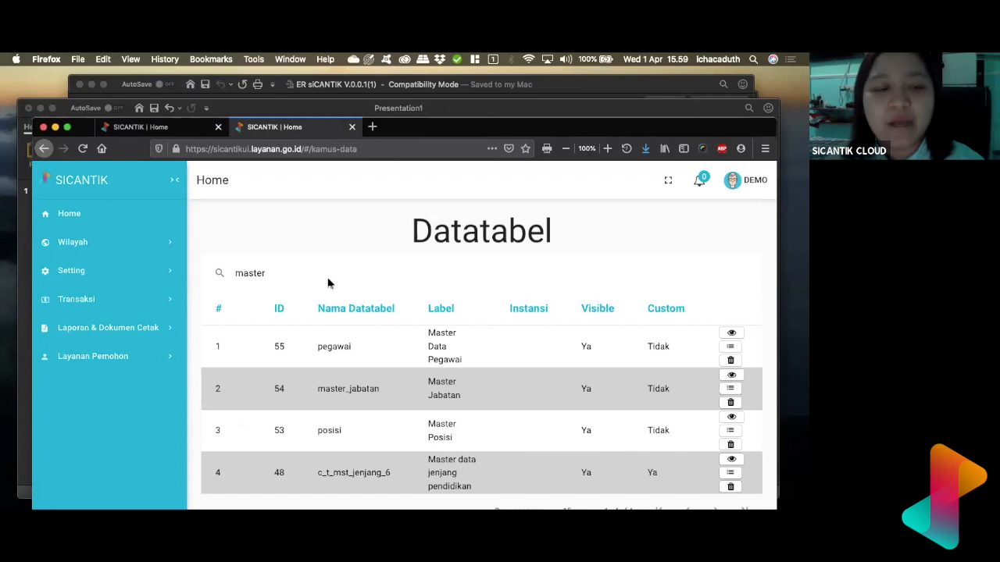
pyautogui.doubleClick(319, 274)
pyautogui.write('view')
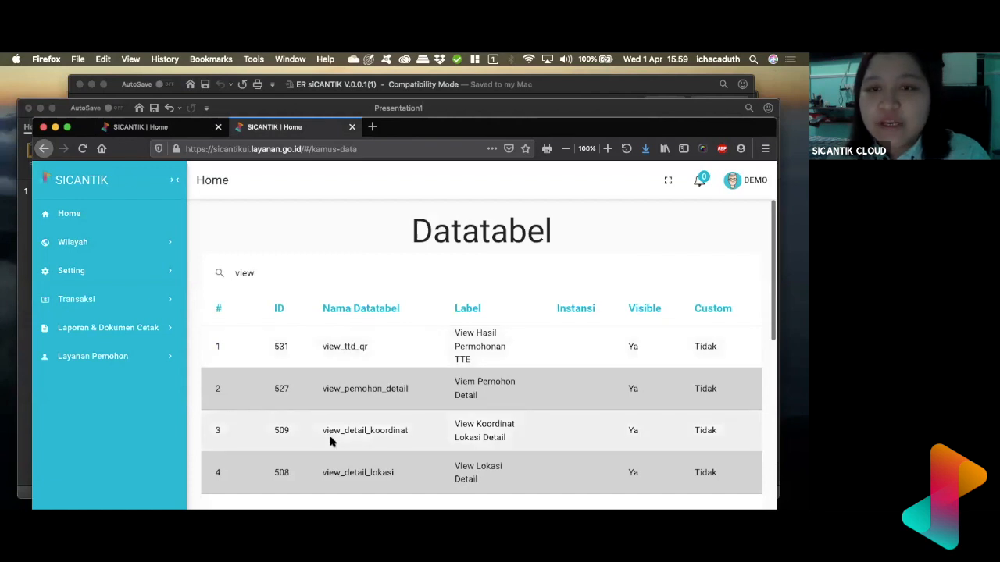
pyautogui.scroll(-1, 330, 440)
pyautogui.moveTo(569, 117); pyautogui.dragTo(571, 68)
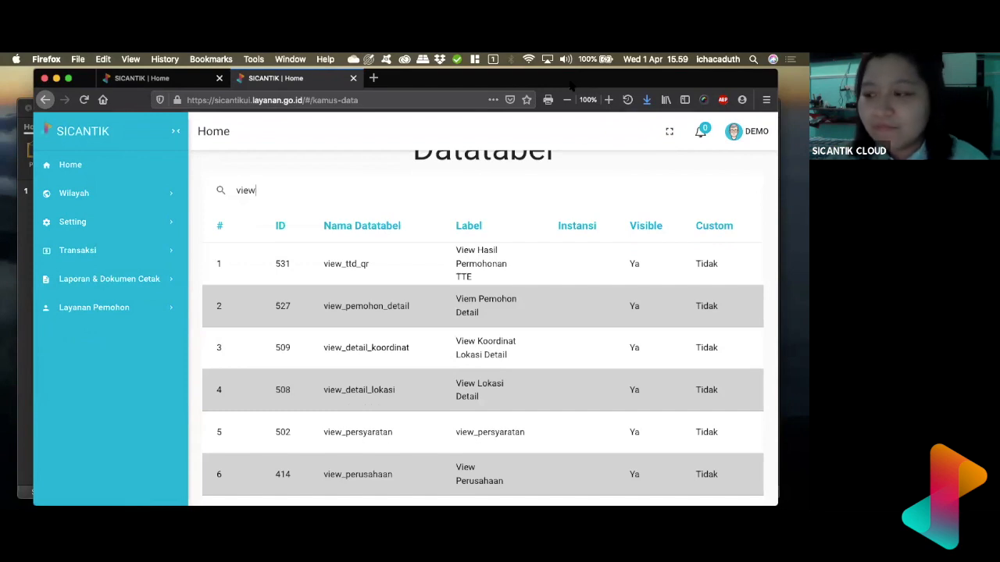
pyautogui.click(145, 80)
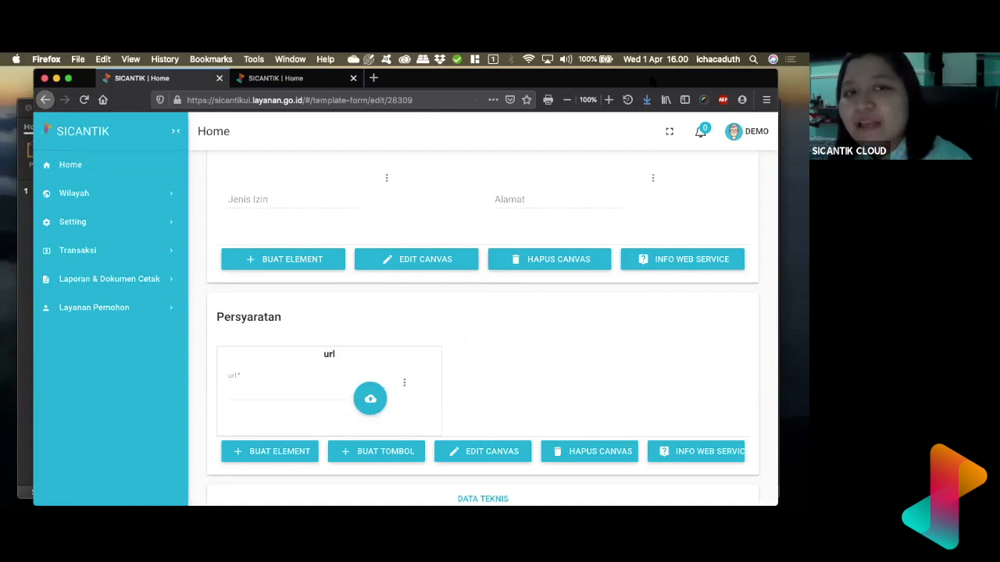
pyautogui.moveTo(410, 82); pyautogui.dragTo(422, 147)
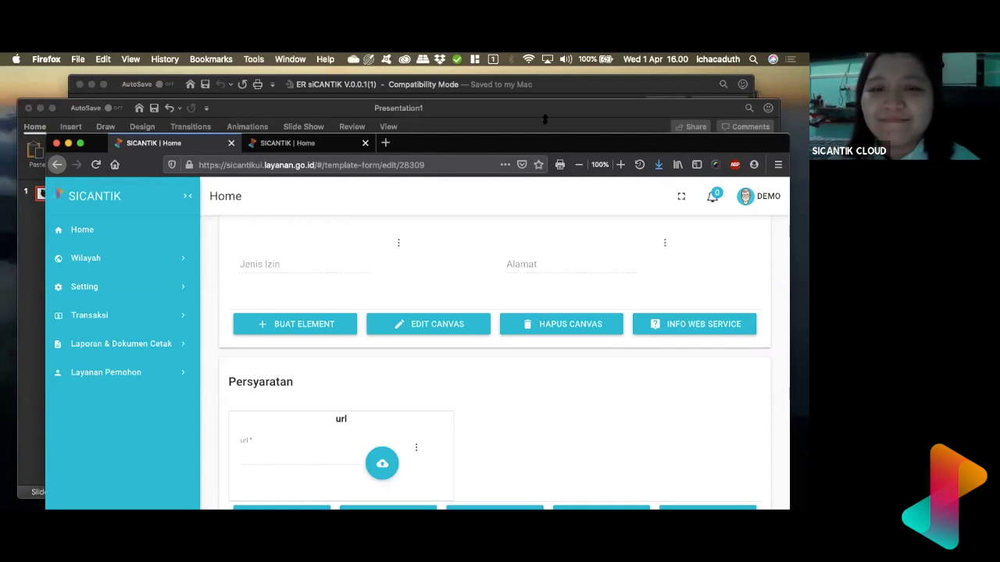
pyautogui.moveTo(577, 148); pyautogui.dragTo(559, 95)
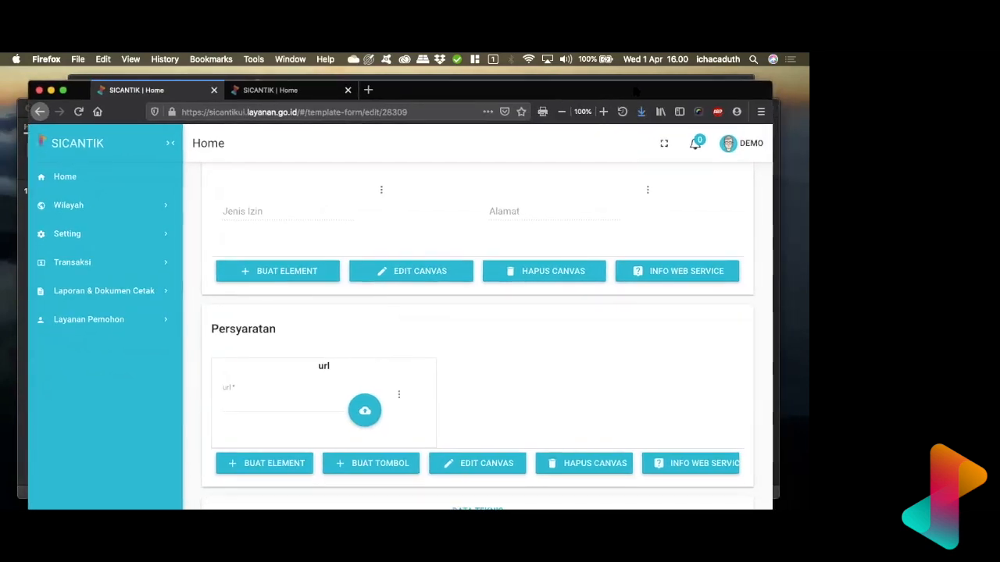
pyautogui.moveTo(635, 87); pyautogui.dragTo(637, 128)
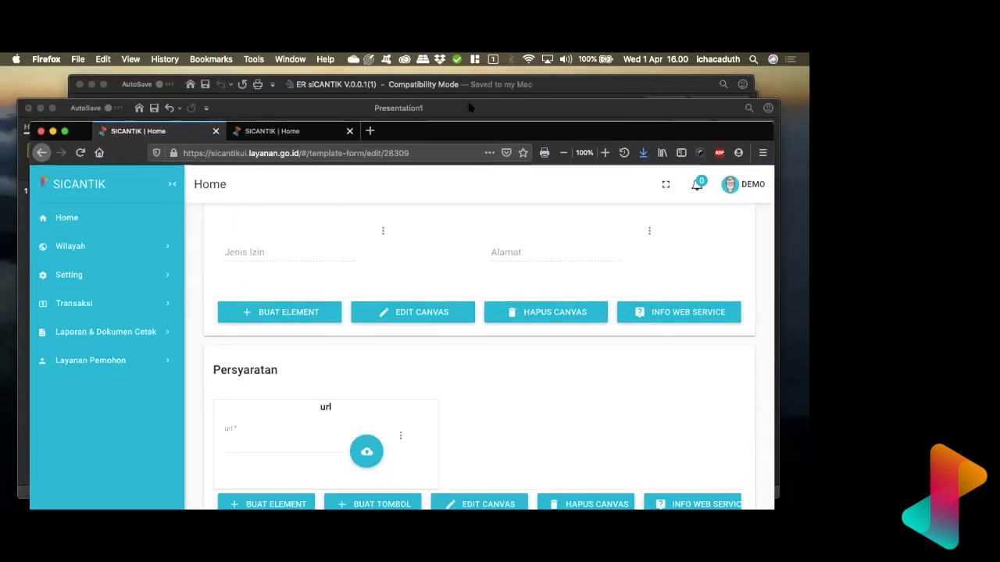